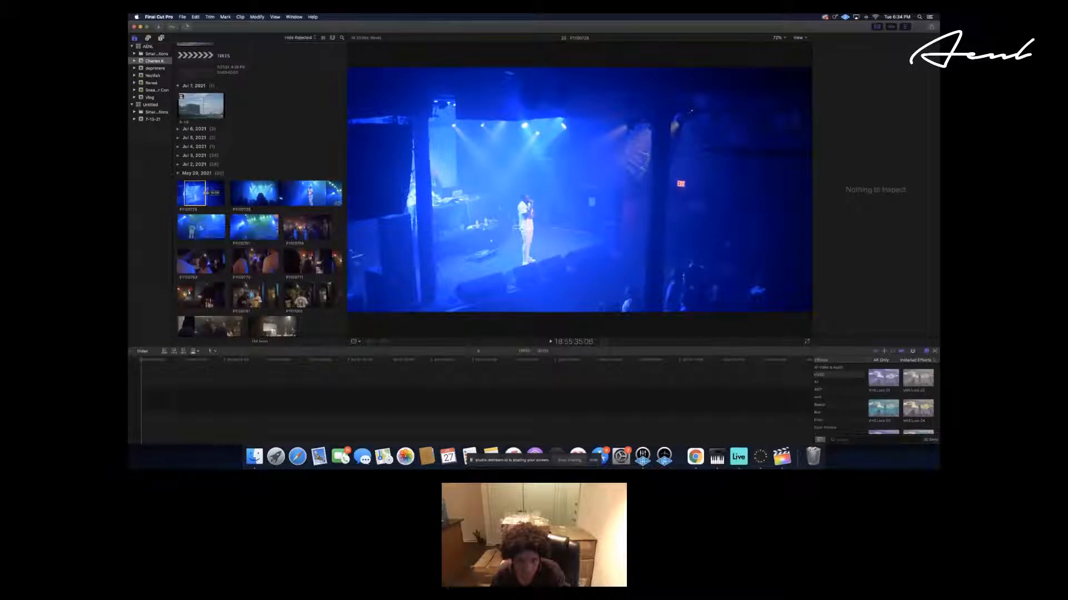
# Add the chosen range of the first May 29 stage clip to the empty TREES timeline and place the playhead inside it.
pyautogui.click(195, 192)
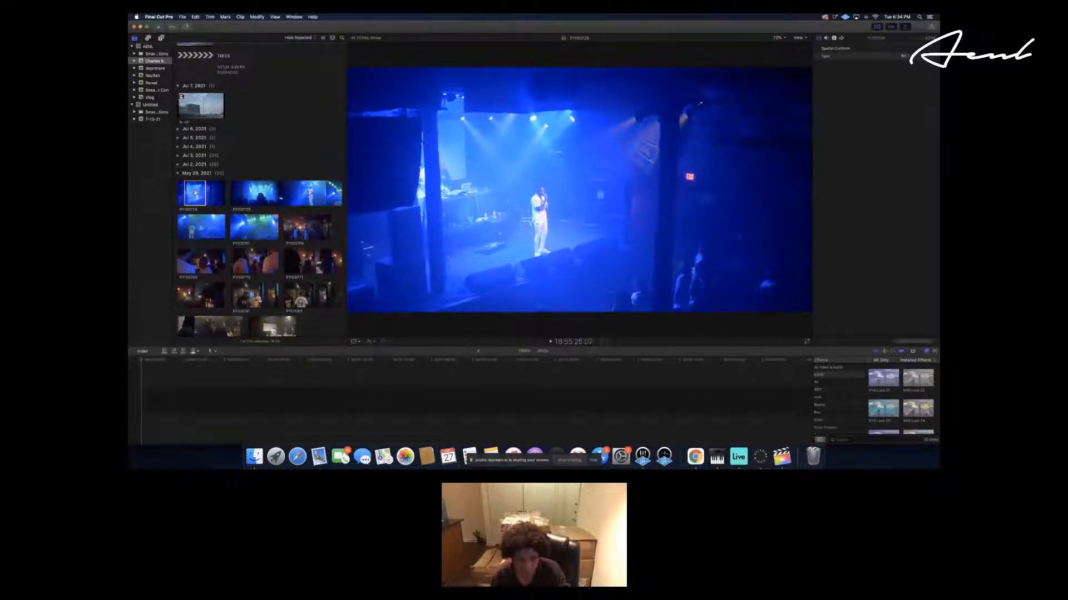
pyautogui.moveTo(223, 355); pyautogui.dragTo(206, 392)
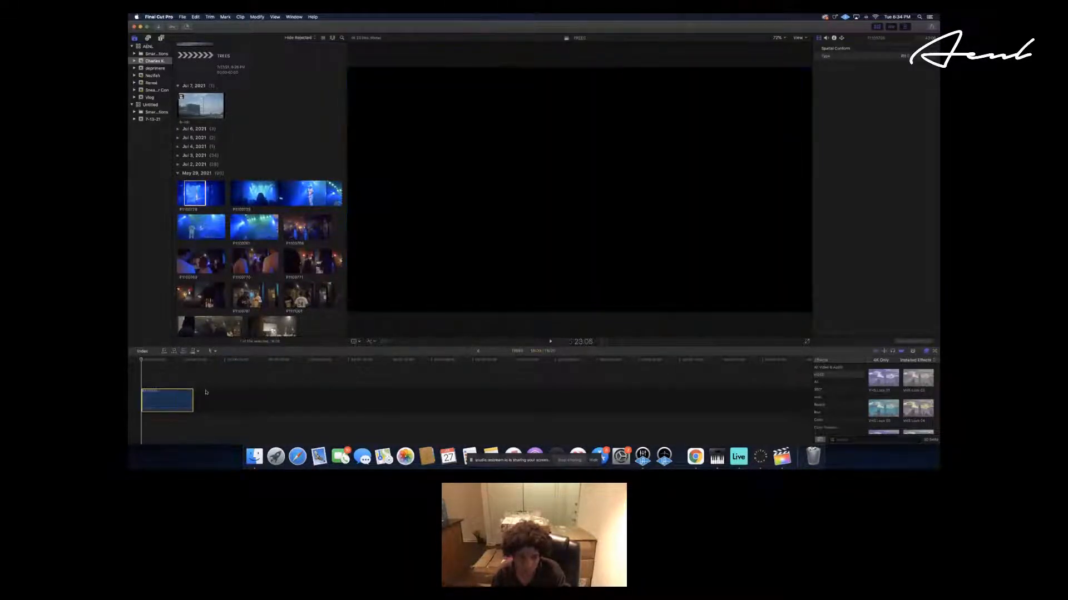
pyautogui.click(173, 361)
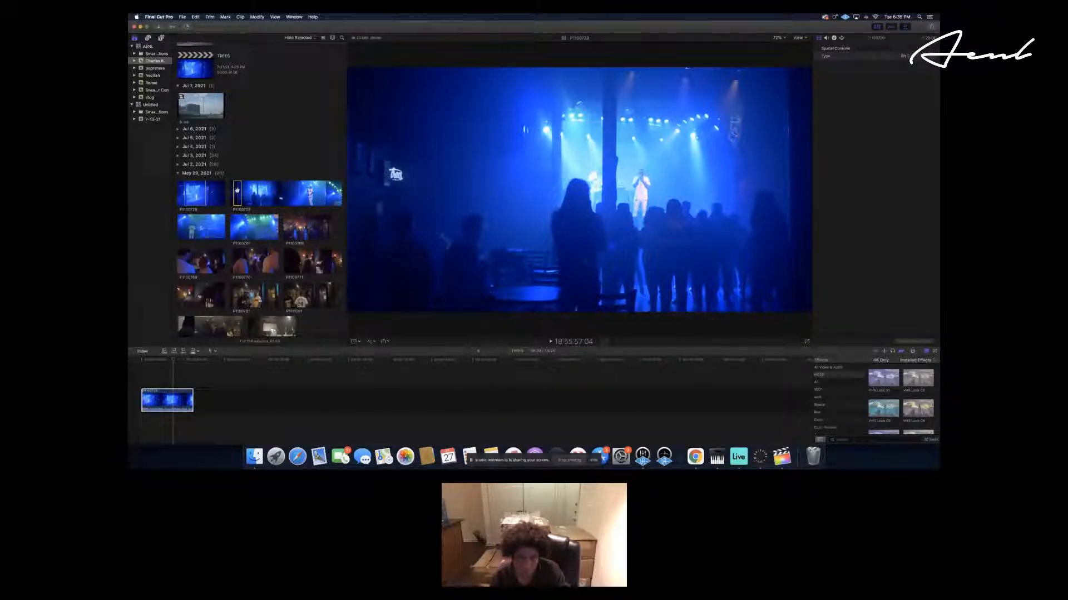
# Append two short ranges from the start of the second May 29 clip, filmed behind the crowd, to the timeline.
pyautogui.moveTo(238, 240); pyautogui.dragTo(240, 401)
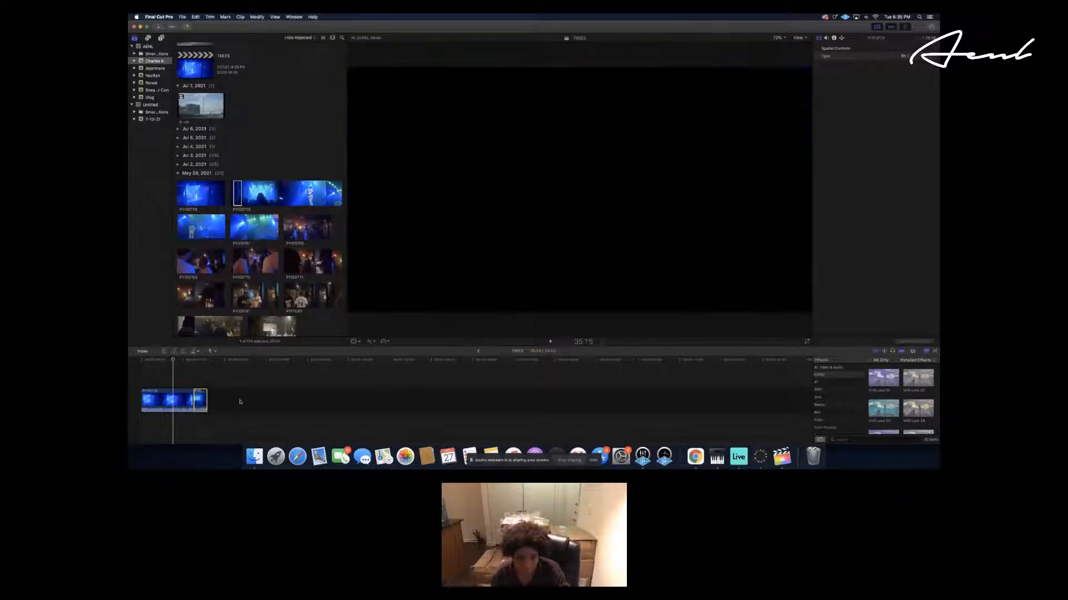
pyautogui.click(245, 195)
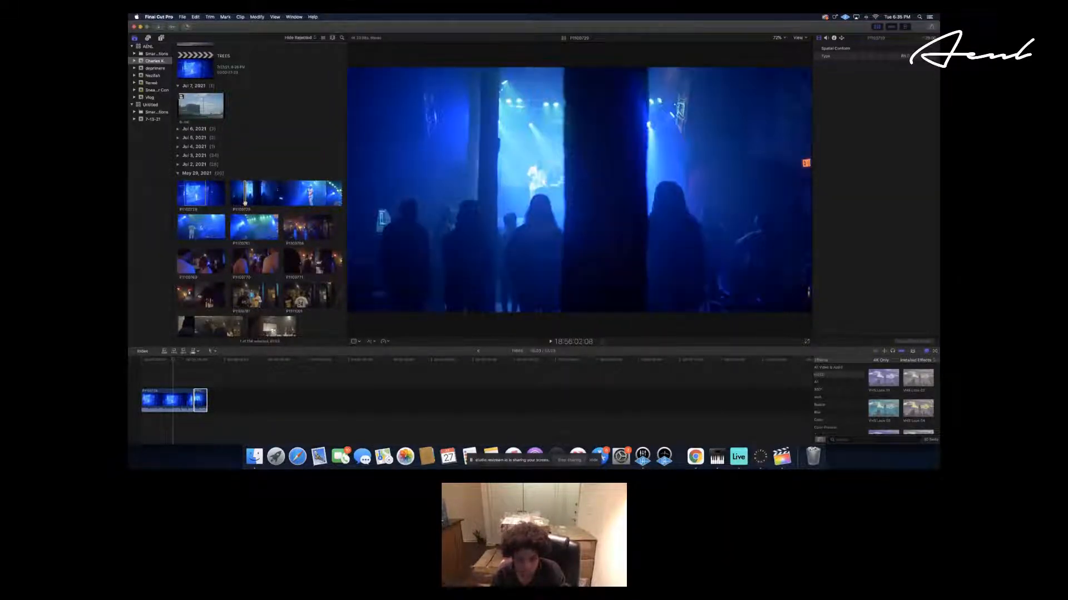
pyautogui.moveTo(248, 294); pyautogui.dragTo(250, 398)
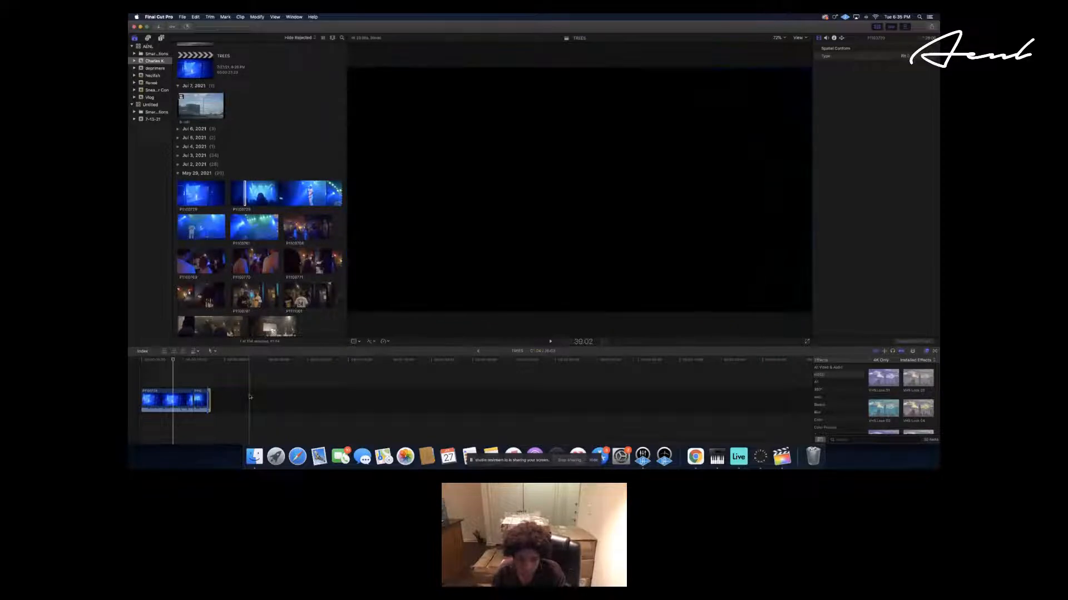
# Append further ranges from the middle of the crowd-silhouette stage clip to the end of the timeline.
pyautogui.click(254, 196)
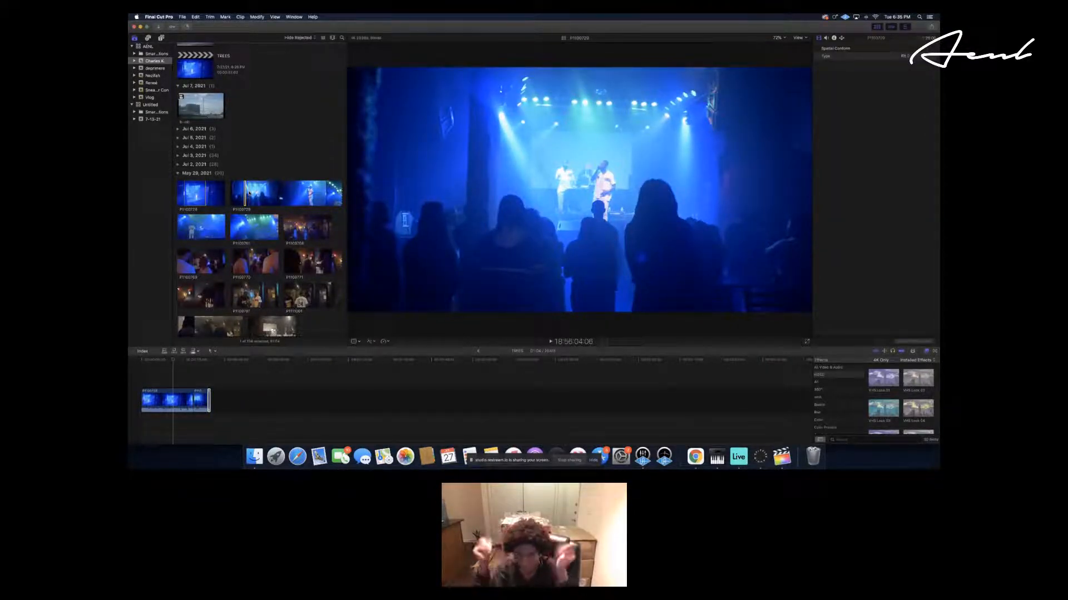
pyautogui.press('space')
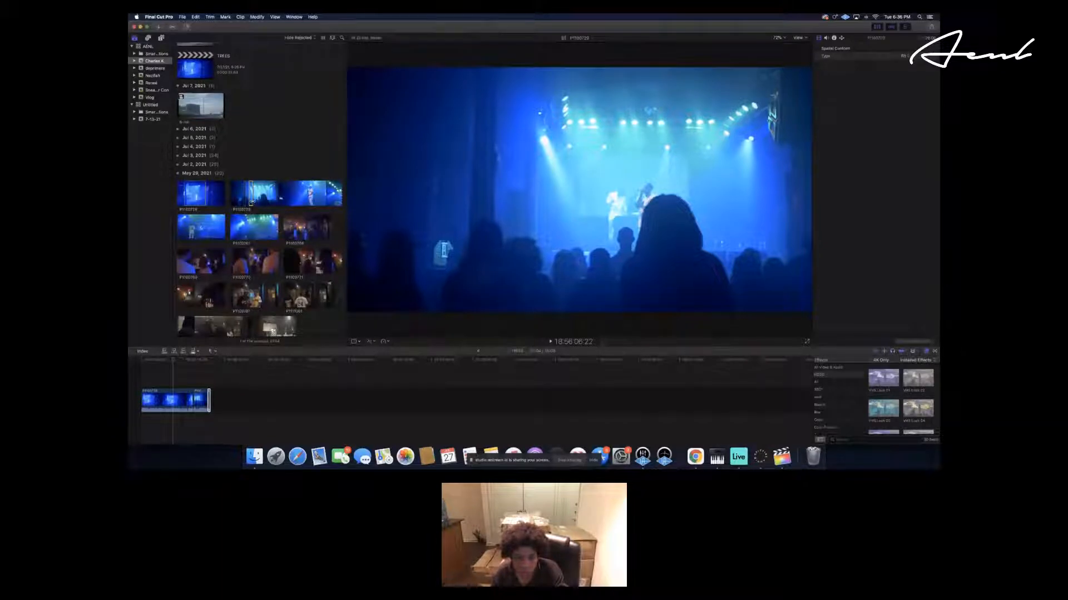
pyautogui.moveTo(251, 195); pyautogui.dragTo(265, 398)
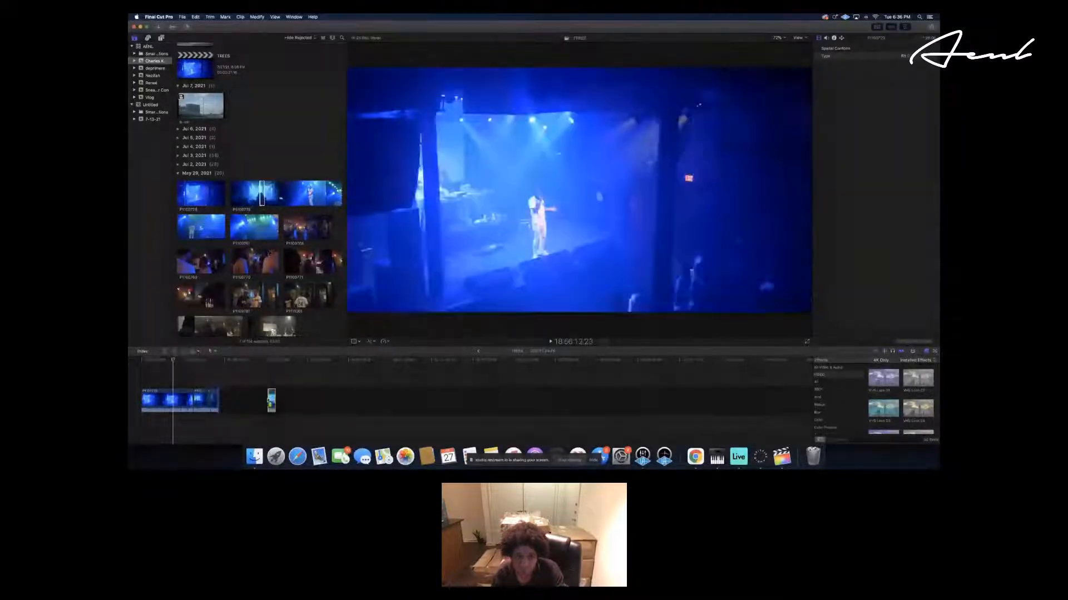
pyautogui.press('e')
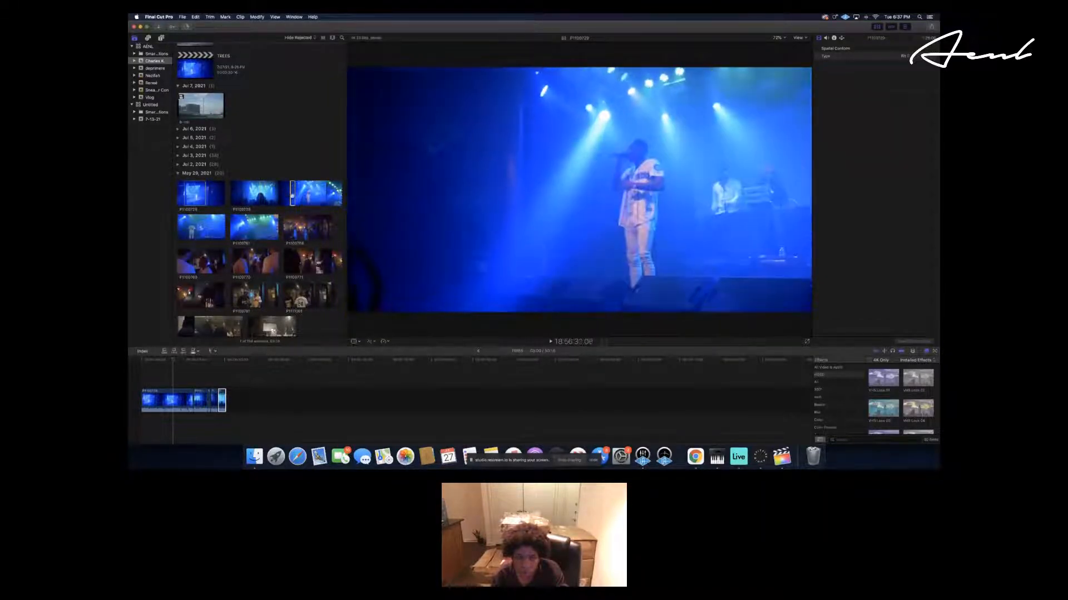
# Append two ranges of the performer in the white baseball jersey, from the second half of the stage clip, to the timeline.
pyautogui.moveTo(295, 267); pyautogui.dragTo(274, 395)
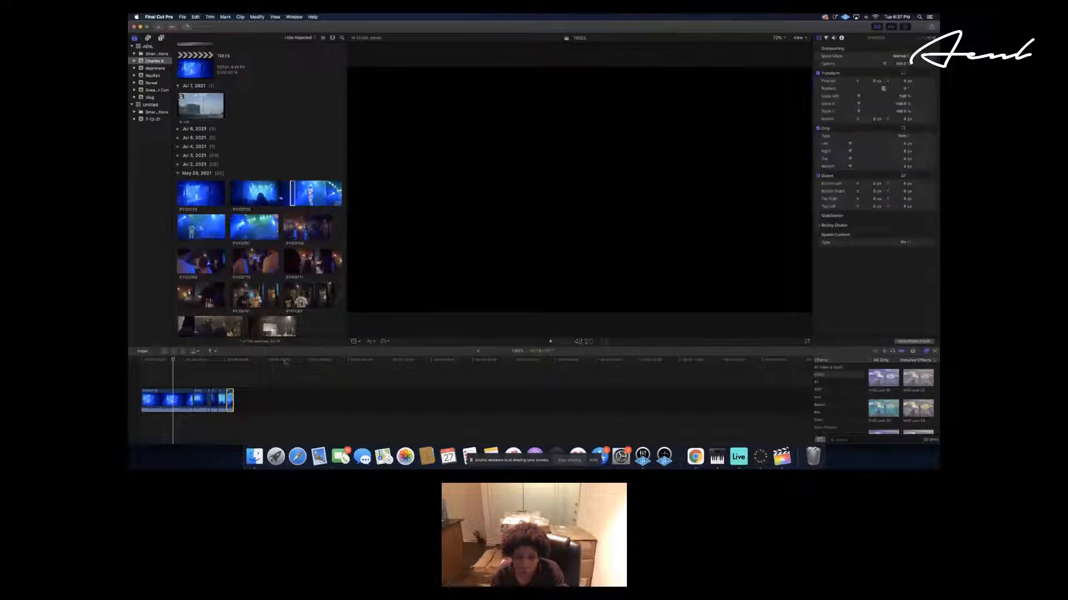
pyautogui.click(310, 199)
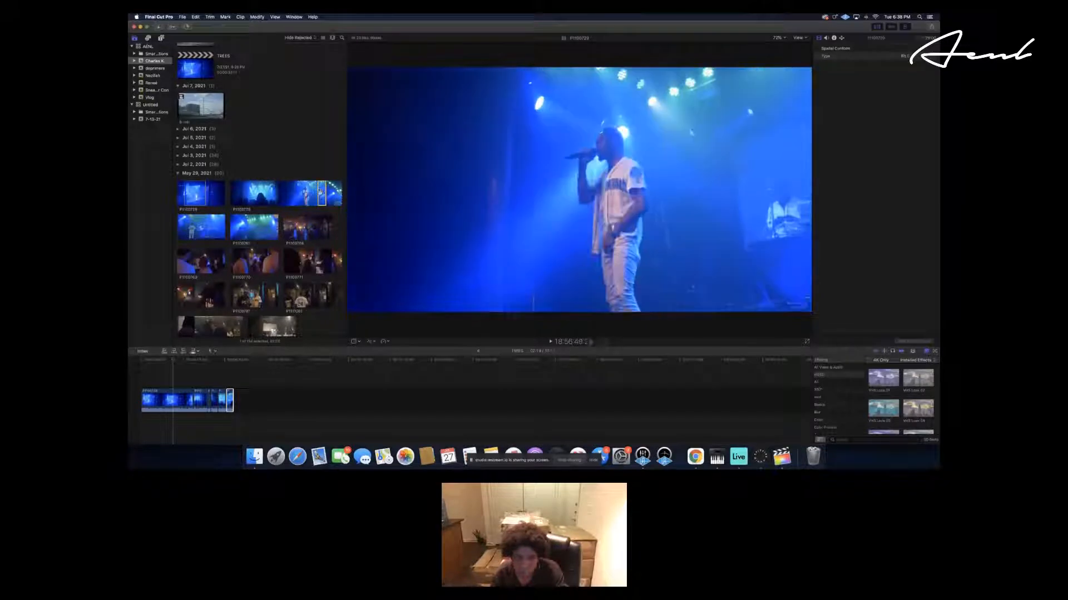
pyautogui.moveTo(321, 193); pyautogui.dragTo(308, 397)
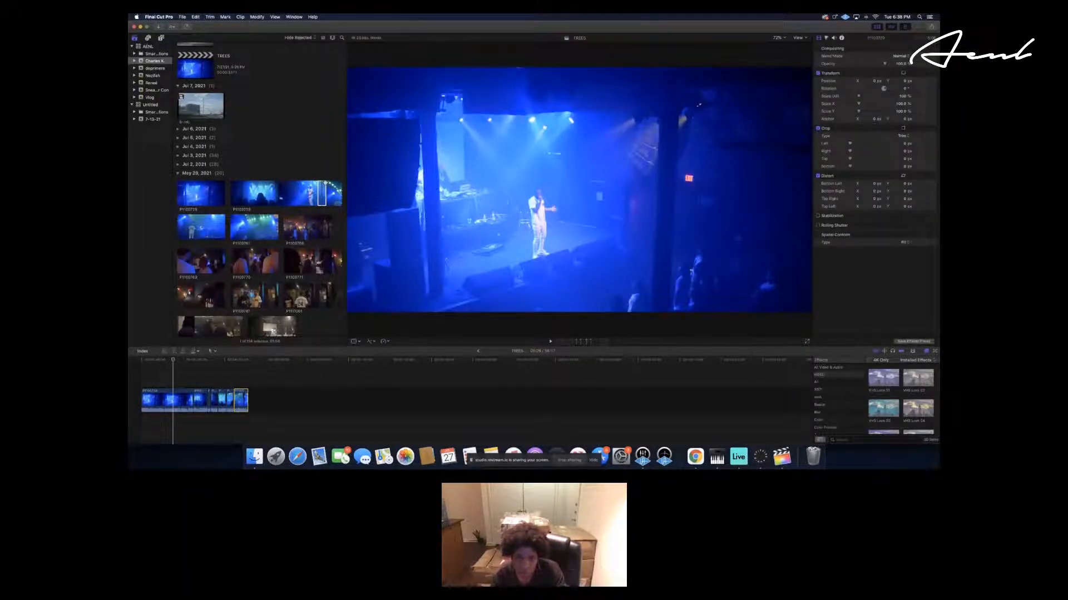
# Select the closing low-angle performer section of the long stage clip and append it to the timeline.
pyautogui.click(332, 191)
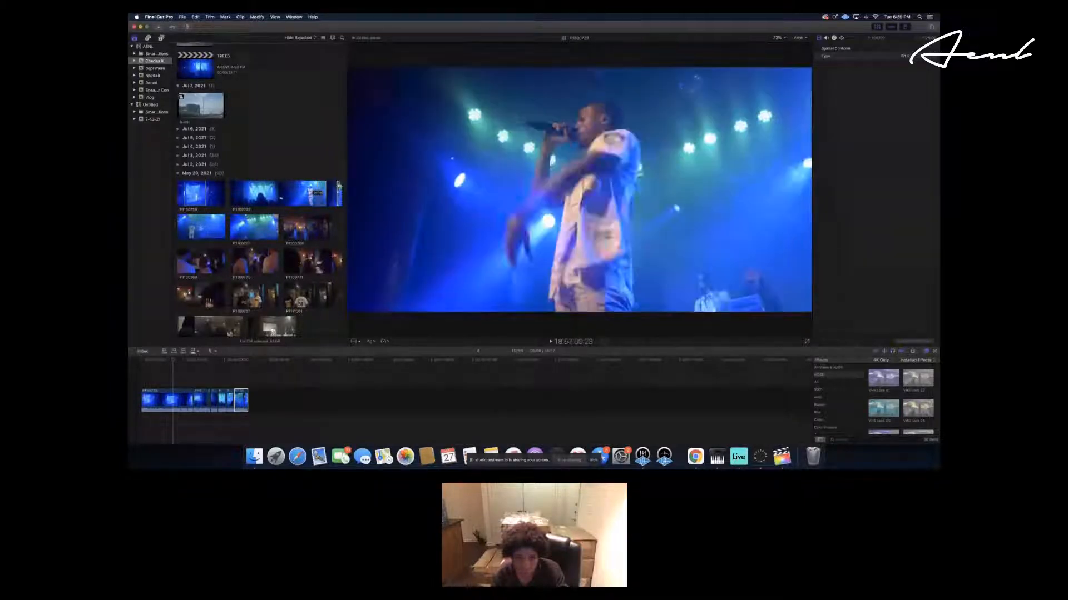
pyautogui.click(340, 185)
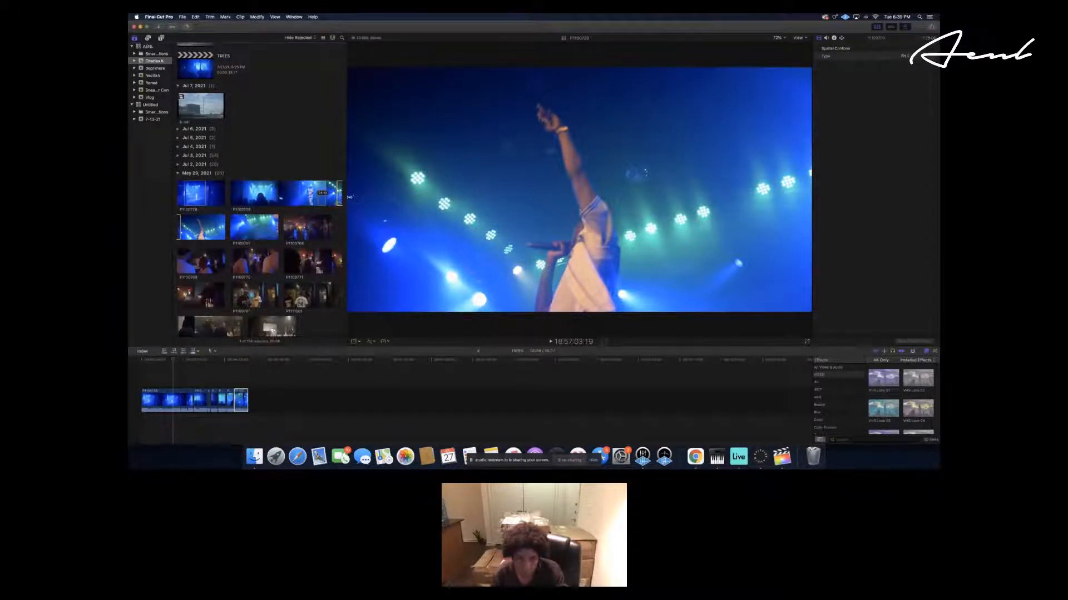
pyautogui.moveTo(349, 197); pyautogui.dragTo(343, 197)
pyautogui.scroll(-1, 340, 219)
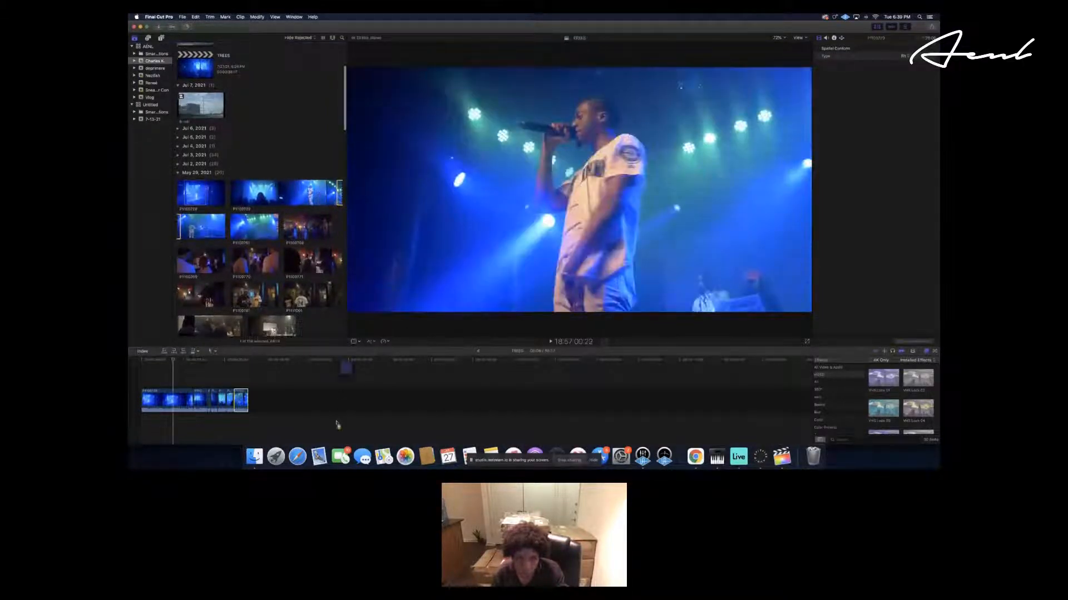
pyautogui.moveTo(336, 424); pyautogui.dragTo(324, 388)
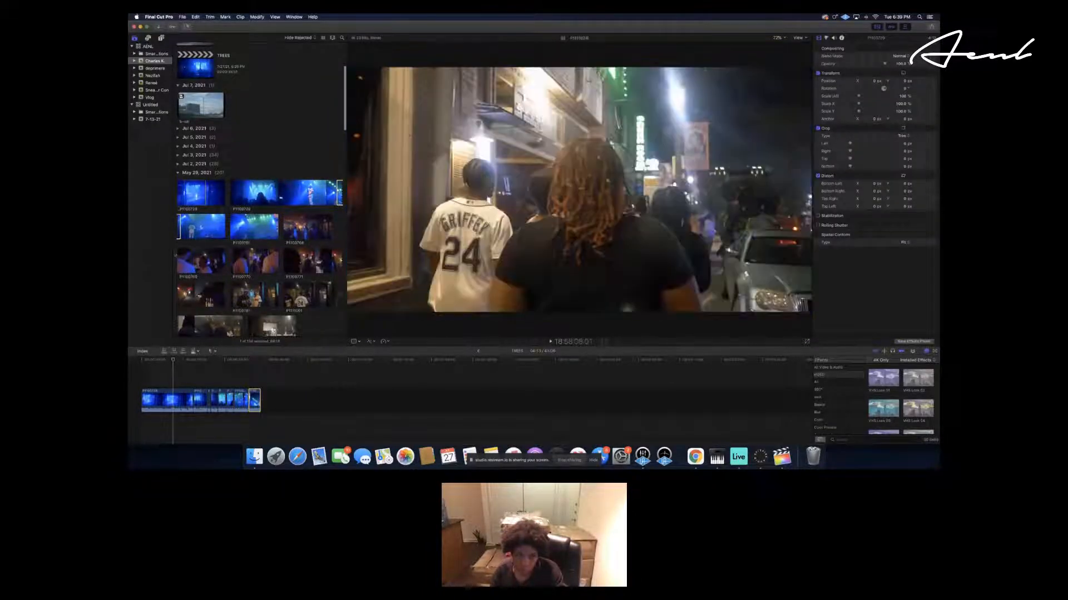
# Append the indoor range with the men beside the brick wall and the range of the posing trio to the timeline.
pyautogui.click(309, 295)
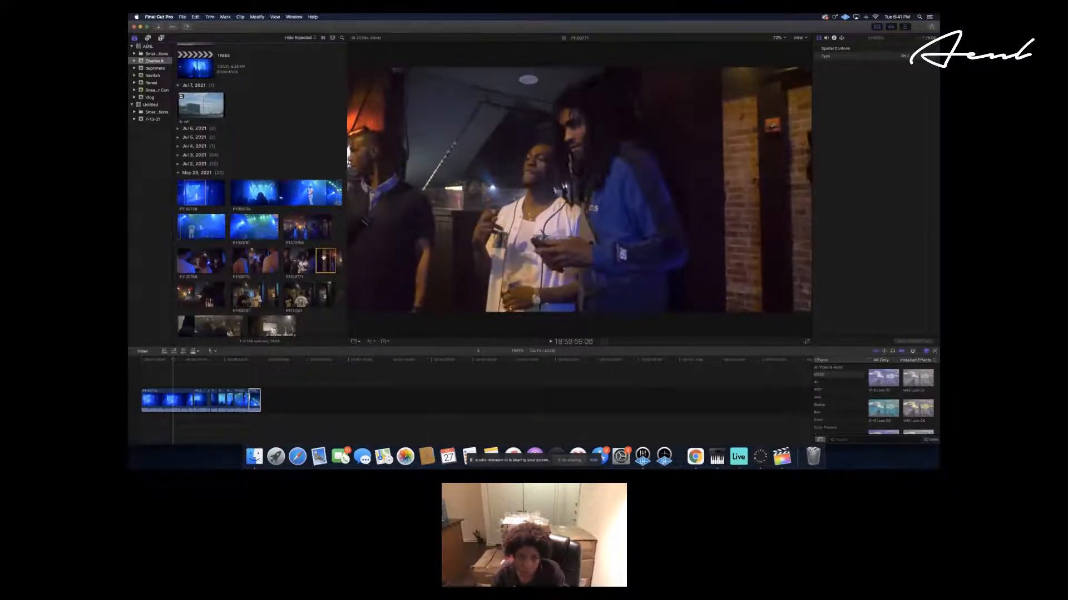
pyautogui.moveTo(323, 257); pyautogui.dragTo(310, 400)
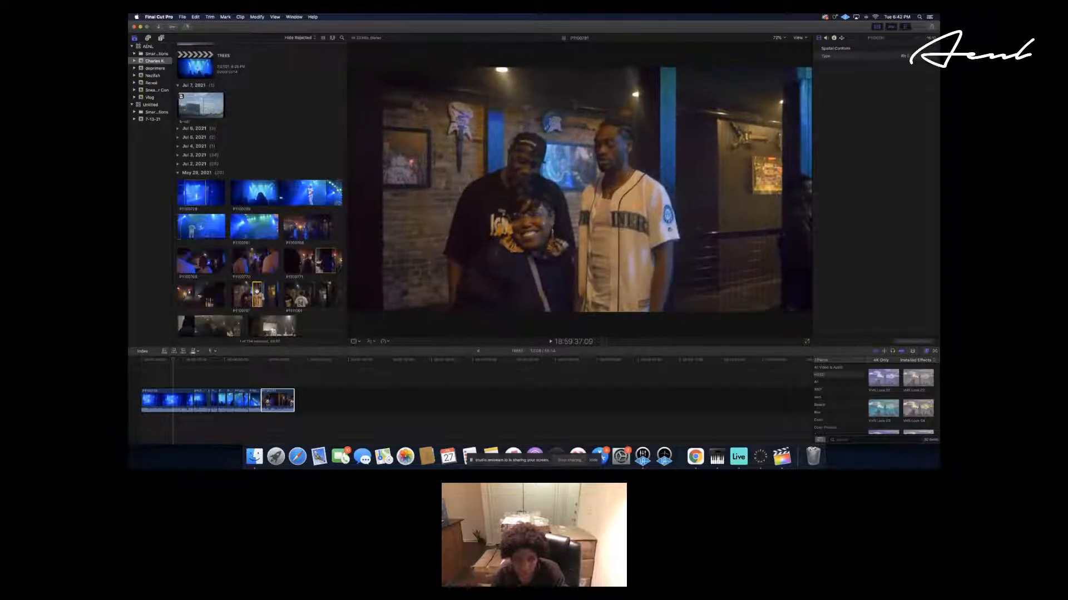
pyautogui.moveTo(256, 295); pyautogui.dragTo(312, 403)
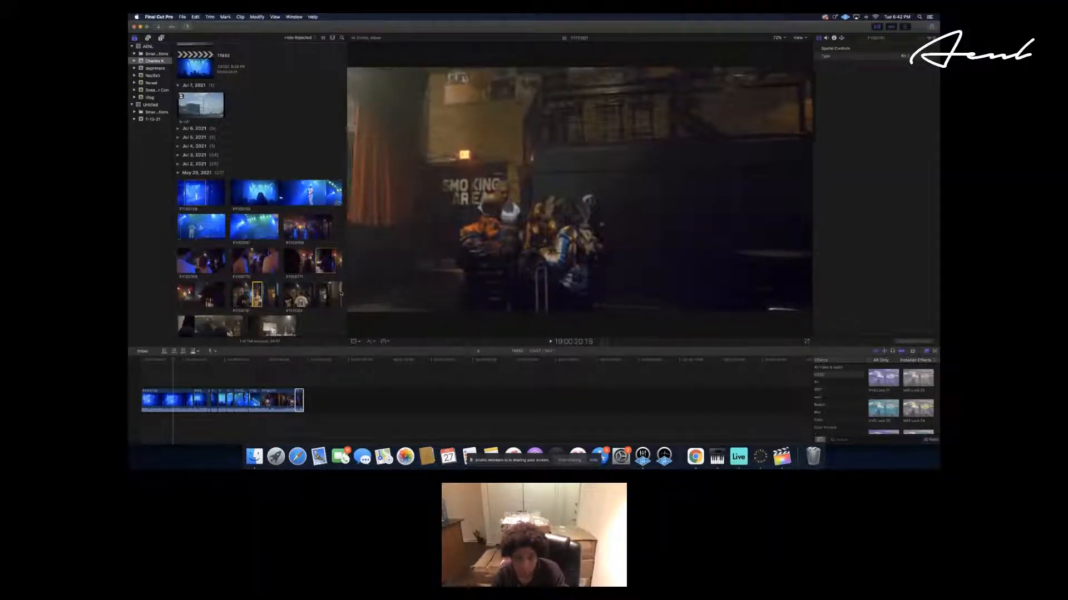
# Append a short range of the man in the white cap beneath the bar-stool balcony to the timeline.
pyautogui.scroll(-2, 333, 291)
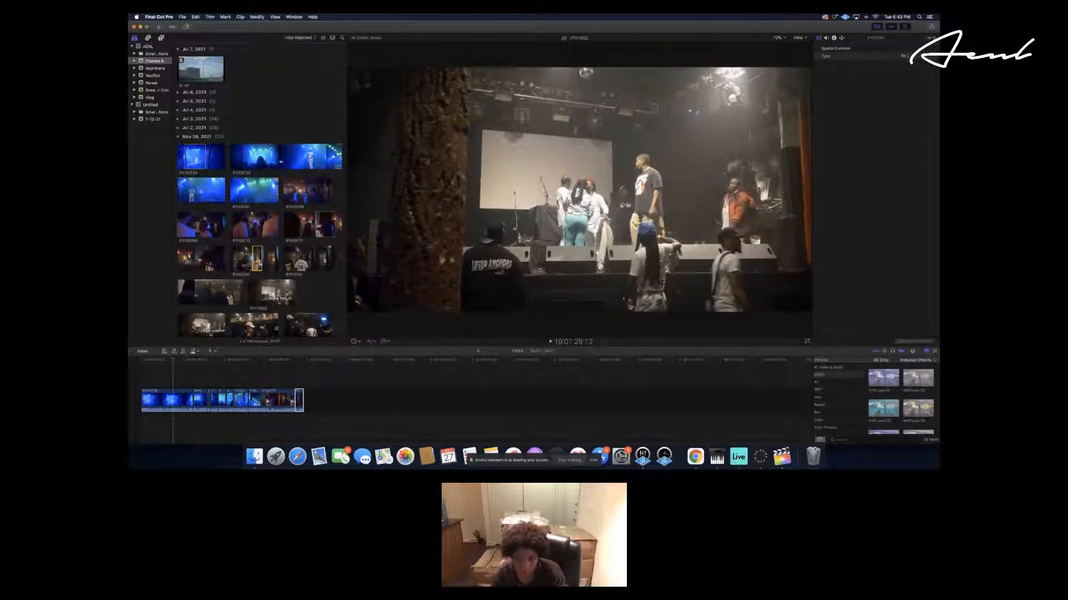
pyautogui.scroll(1, 287, 293)
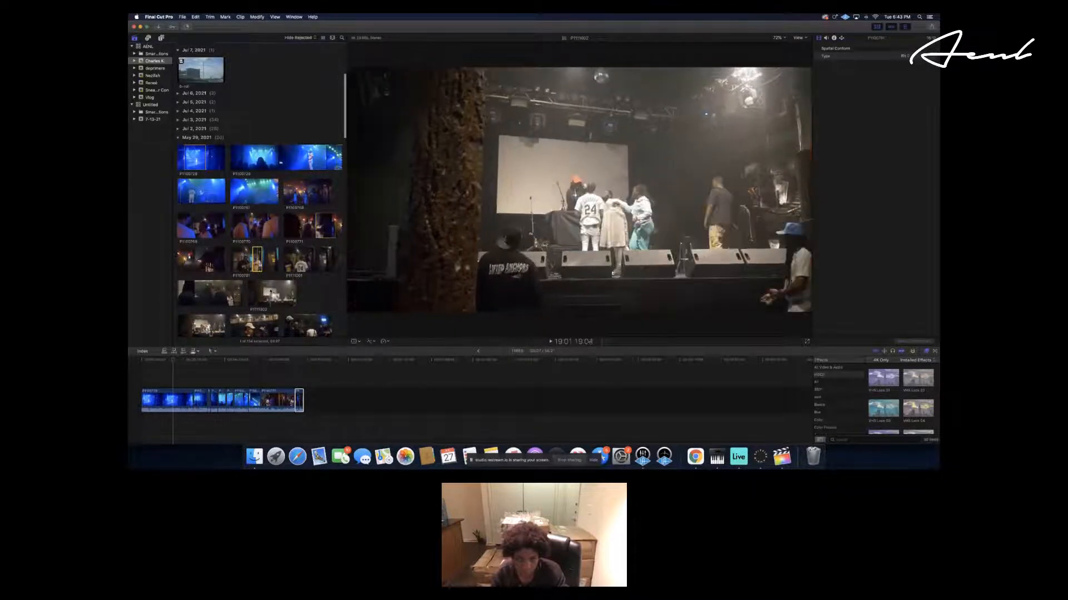
pyautogui.scroll(-3, 184, 287)
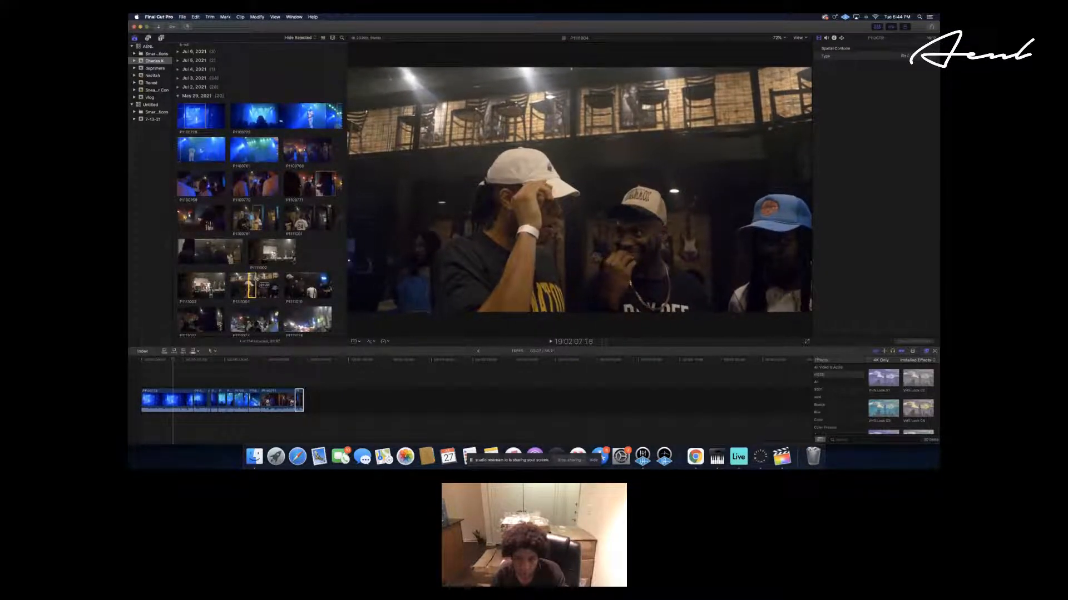
pyautogui.scroll(-1, 256, 280)
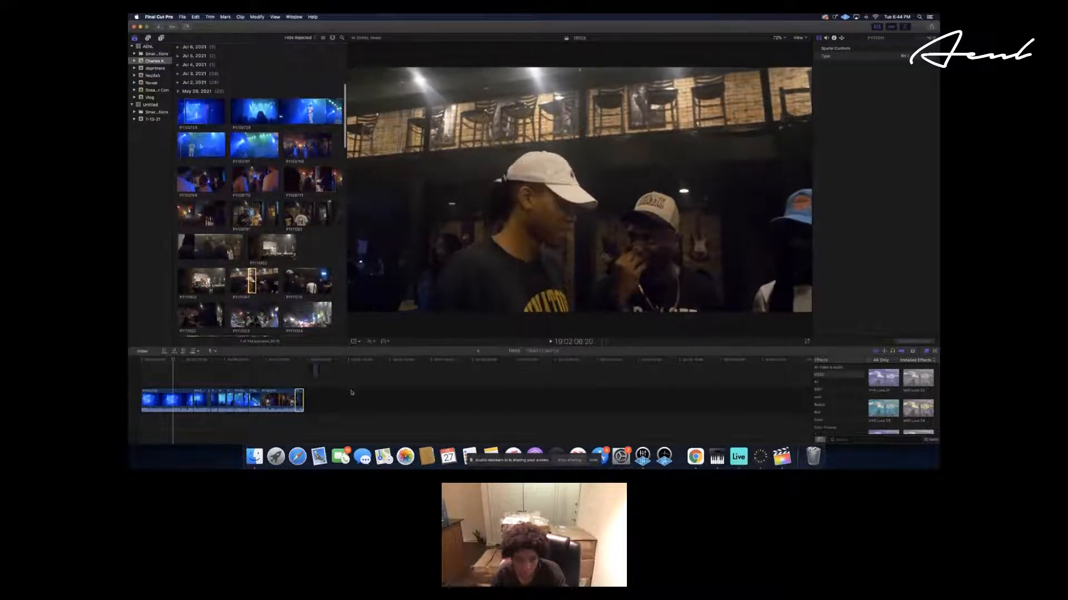
pyautogui.press('e')
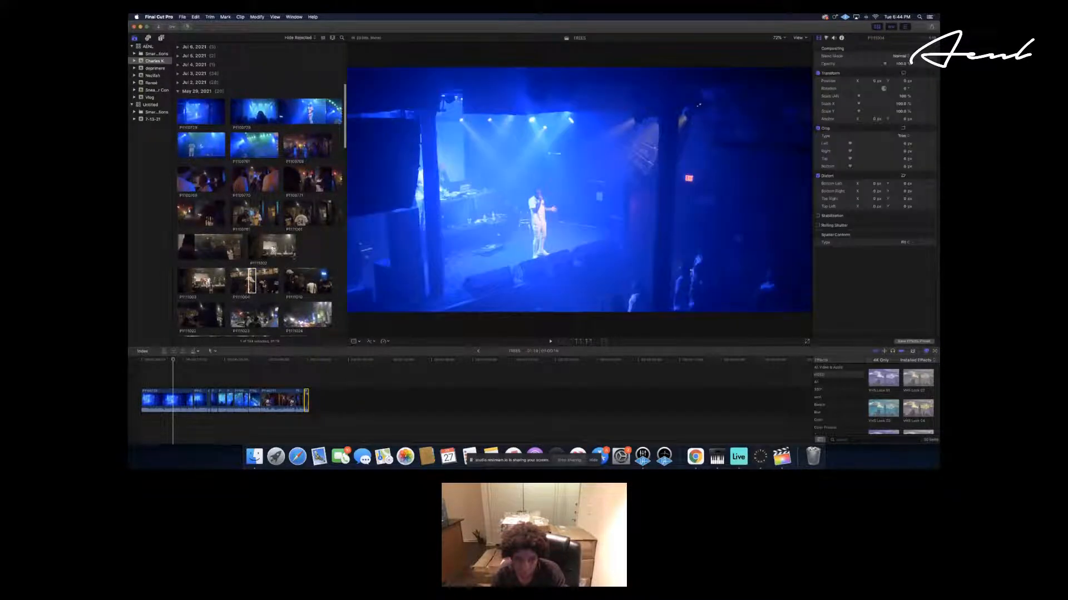
# Append the range of the group standing beside the blue neon Trees sign to the timeline.
pyautogui.click(253, 281)
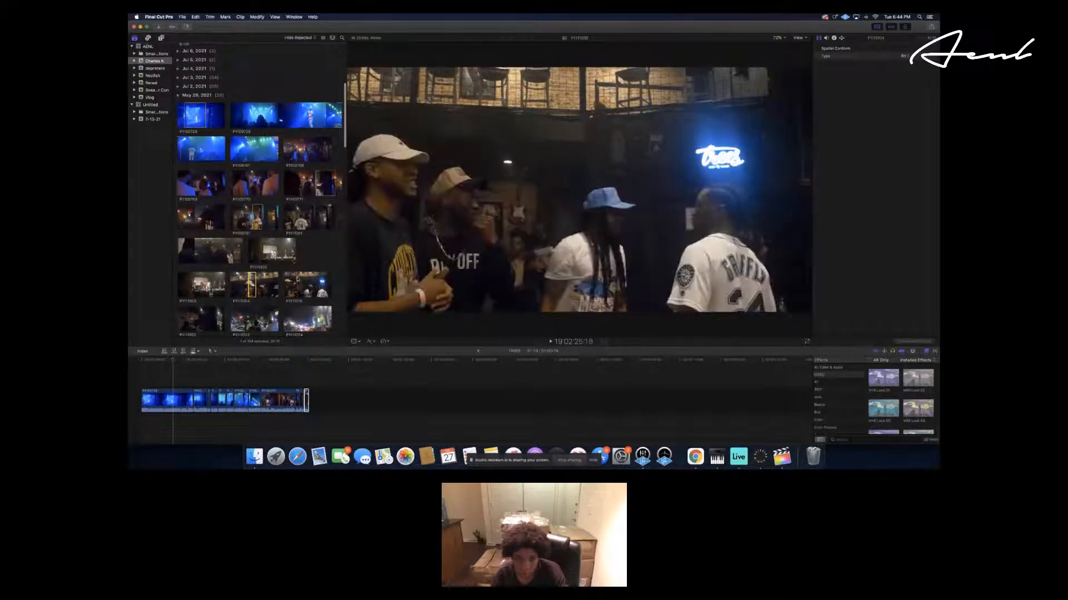
pyautogui.scroll(-2, 297, 280)
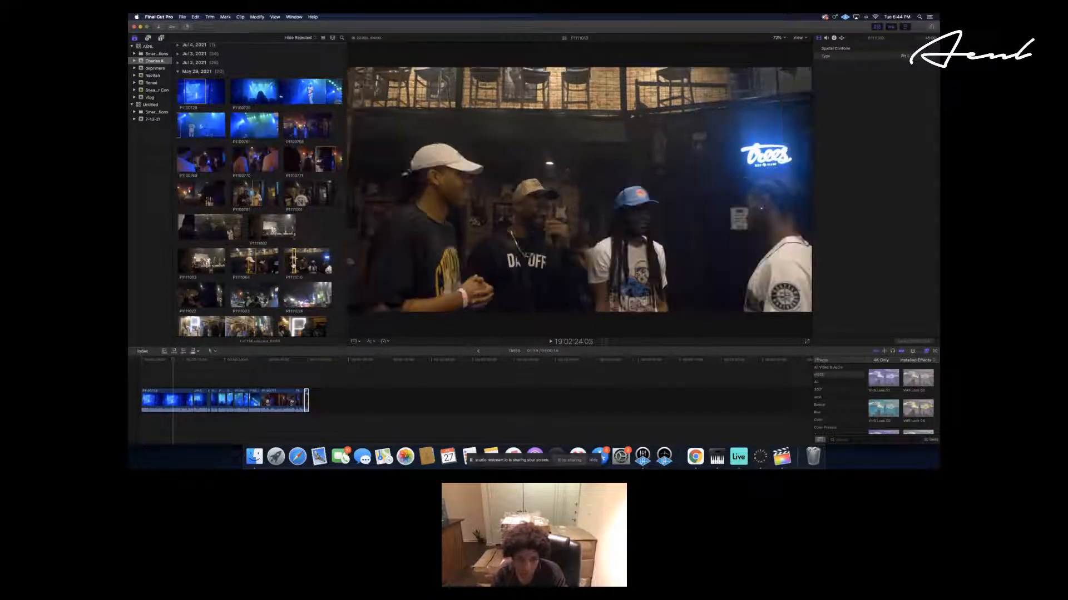
pyautogui.moveTo(352, 410); pyautogui.dragTo(347, 399)
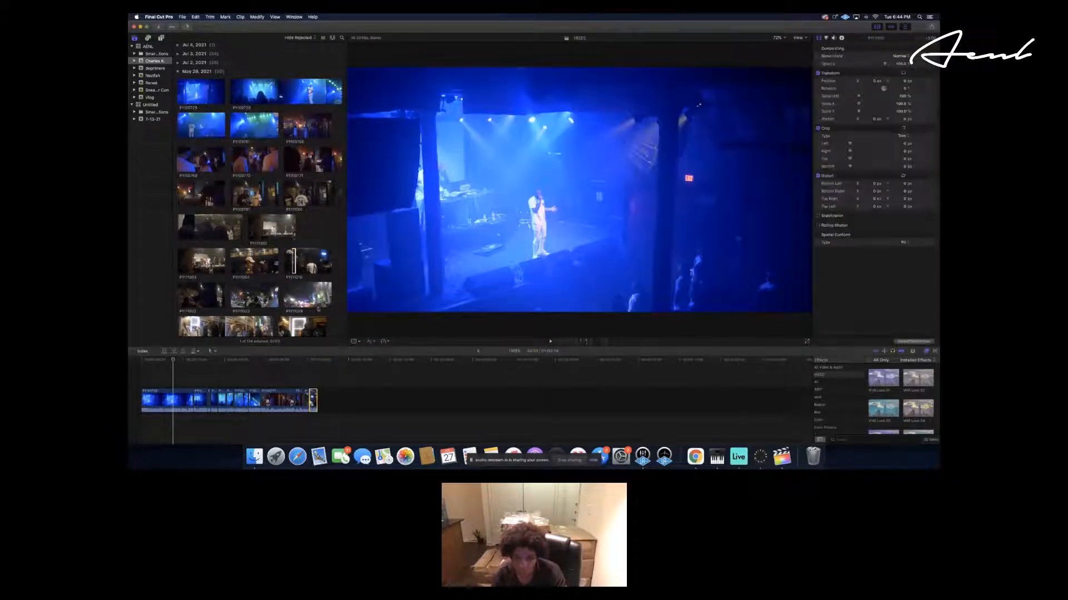
# Append the jersey-wearer range under the neon Trees sign and the outdoor night crowd range to the timeline.
pyautogui.click(303, 254)
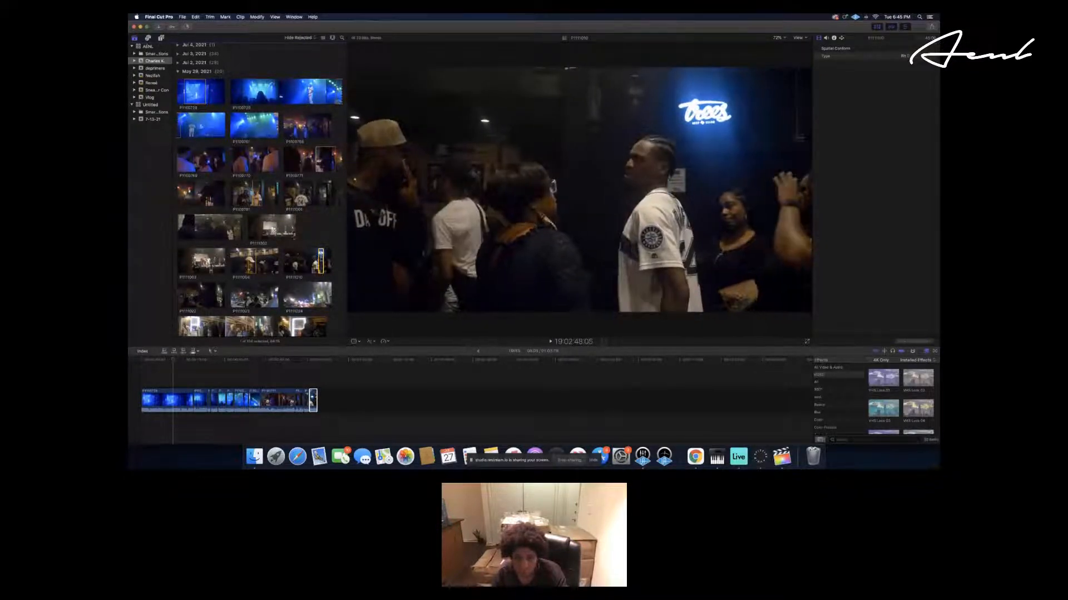
pyautogui.moveTo(321, 260); pyautogui.dragTo(353, 401)
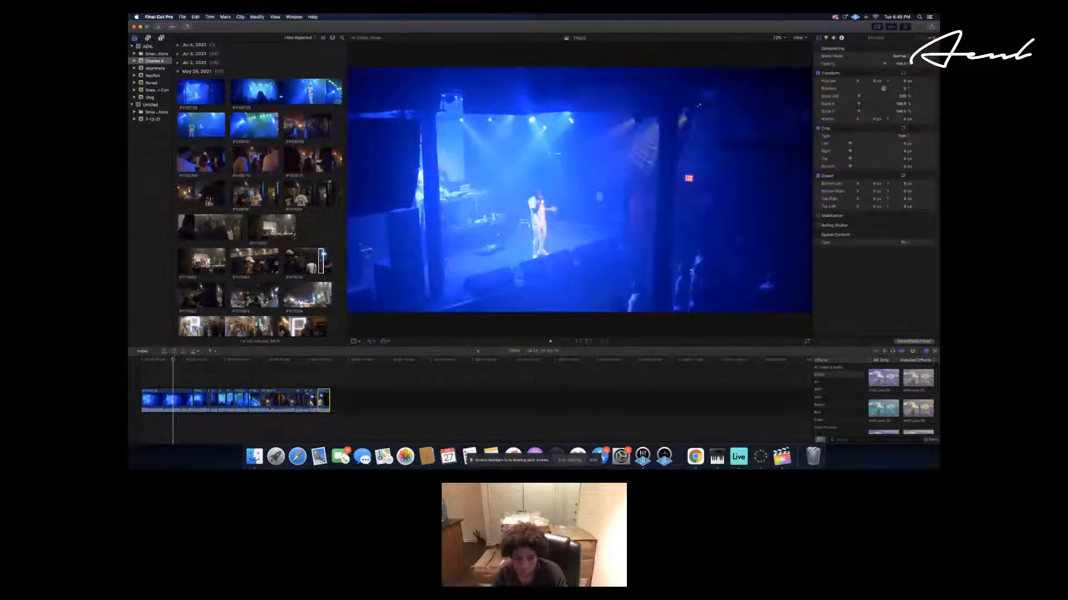
pyautogui.click(177, 294)
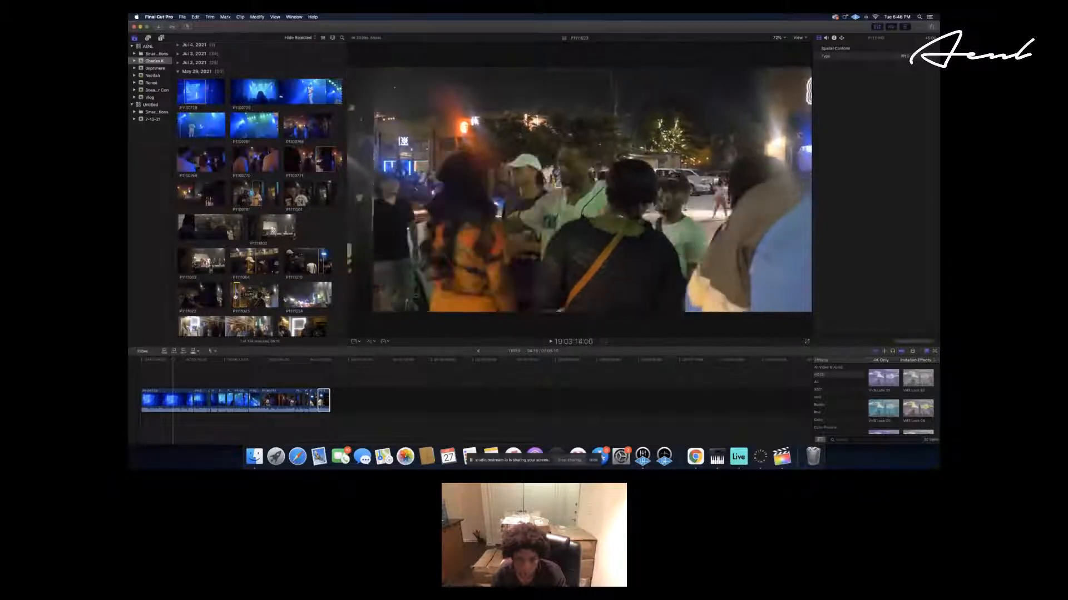
pyautogui.moveTo(235, 295); pyautogui.dragTo(376, 395)
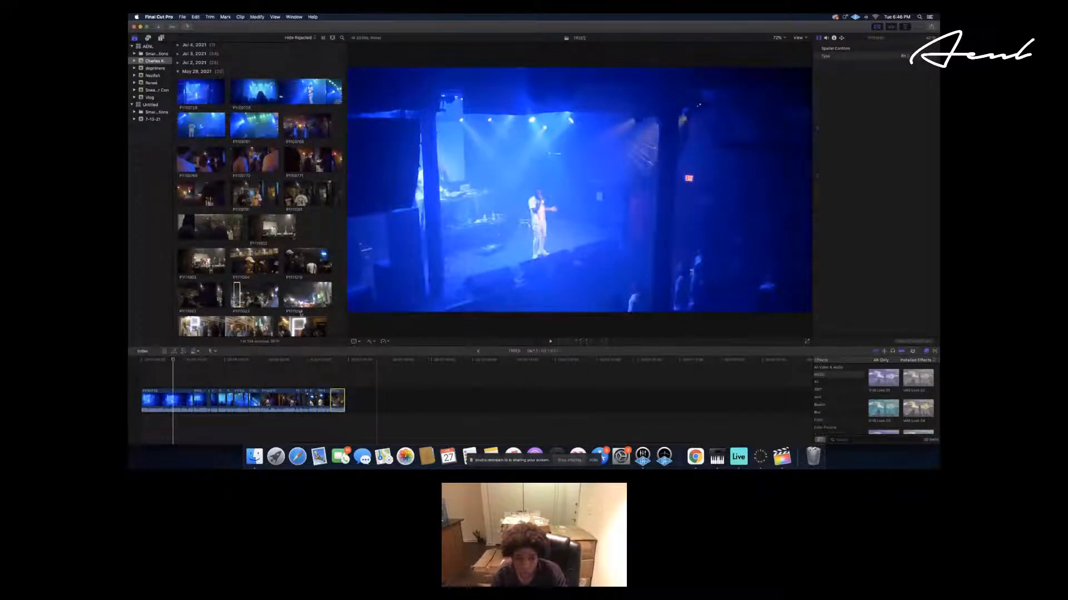
# Append the range with the California Republic hoodie and the wider range of the group by the wall lamp to the timeline.
pyautogui.click(255, 295)
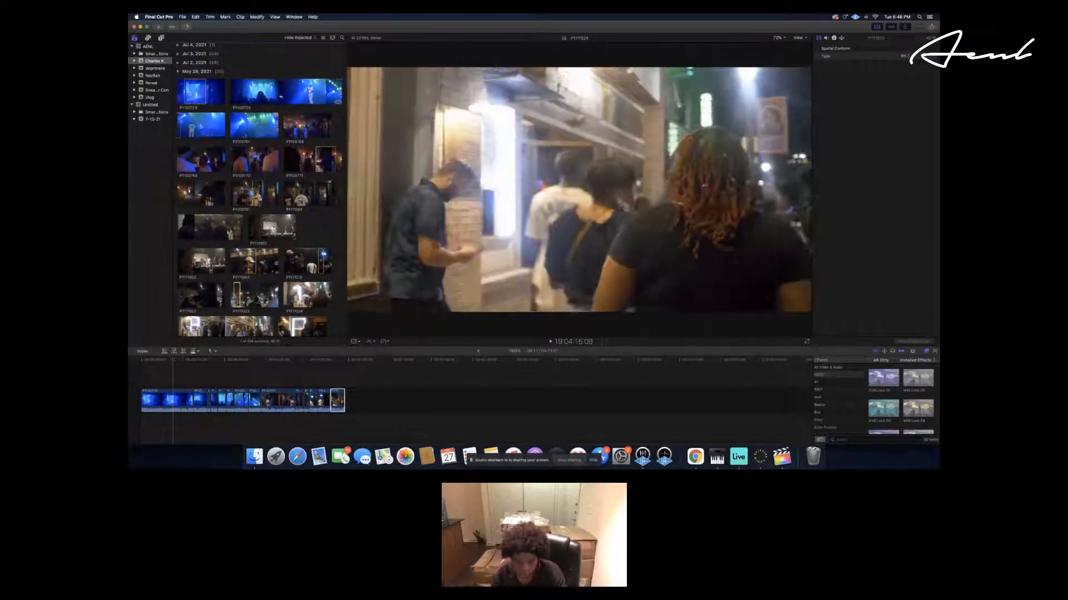
pyautogui.scroll(1, 329, 295)
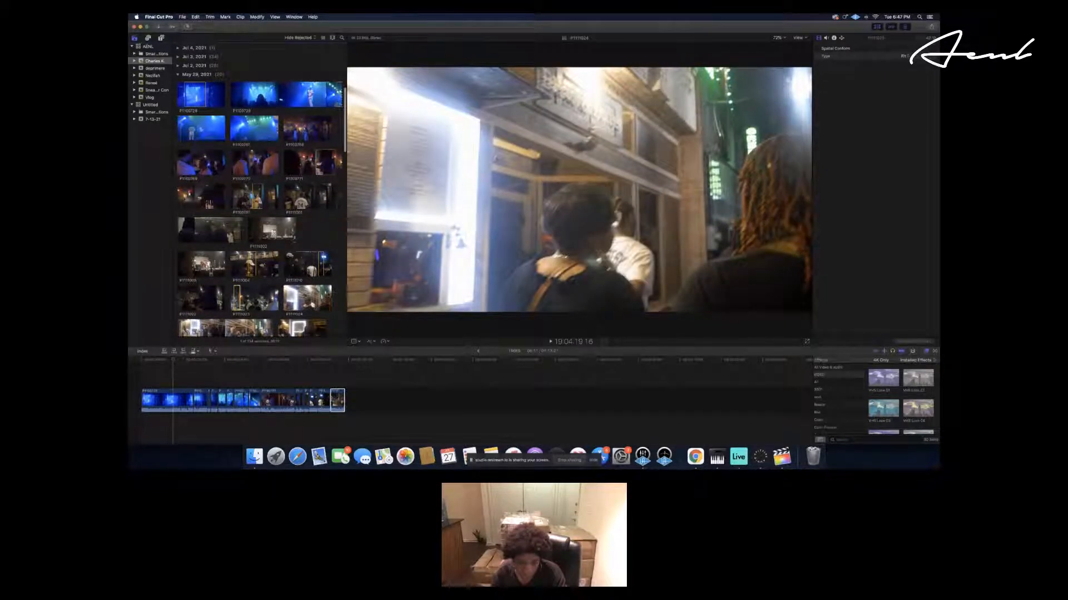
pyautogui.scroll(-3, 300, 286)
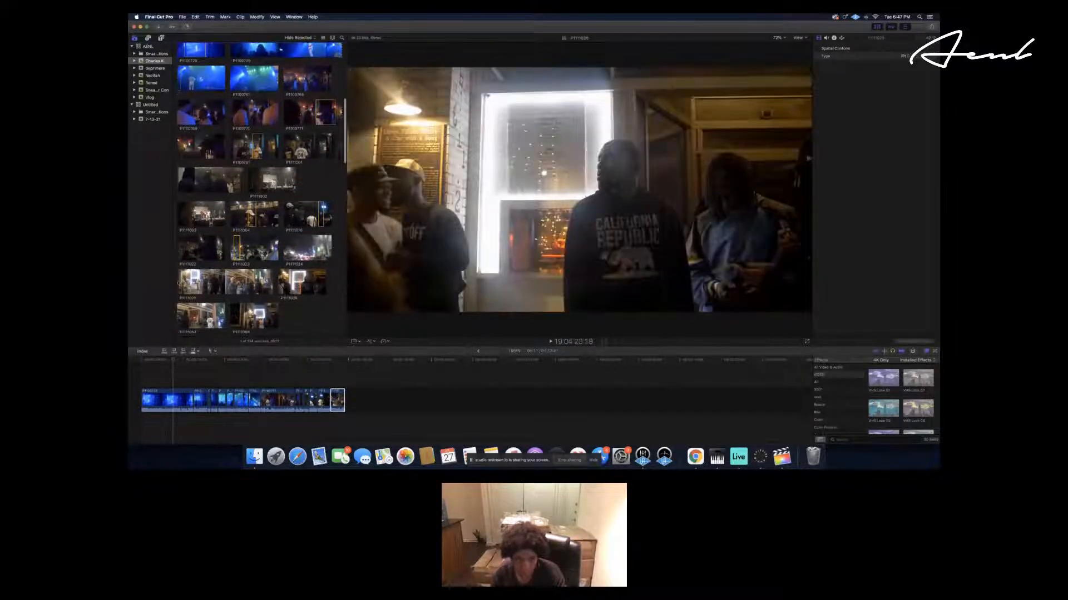
pyautogui.scroll(-1, 200, 280)
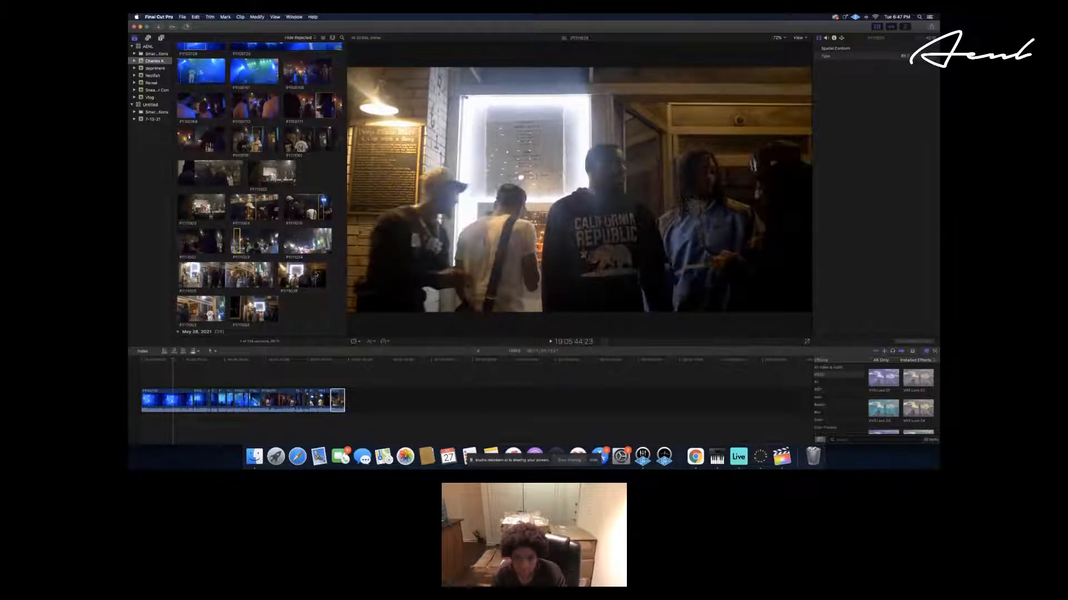
pyautogui.click(306, 272)
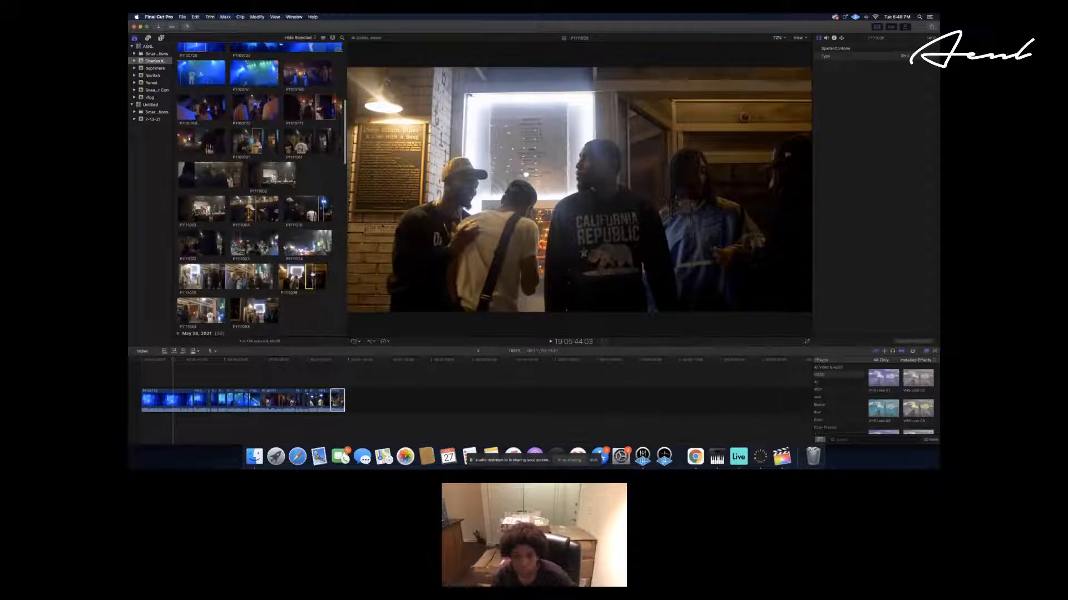
pyautogui.moveTo(309, 276); pyautogui.dragTo(365, 400)
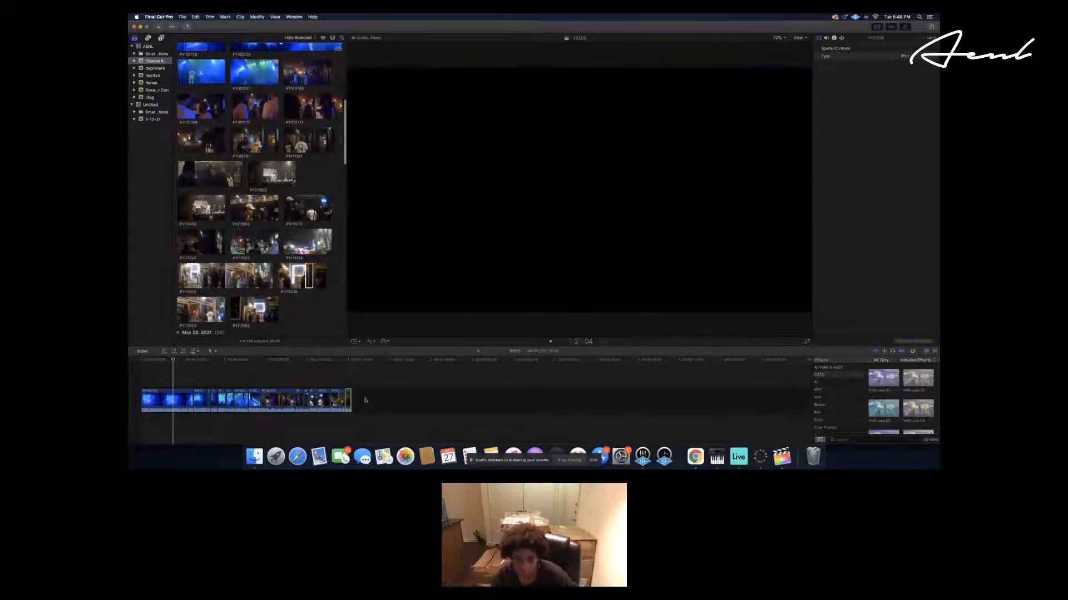
pyautogui.press('space')
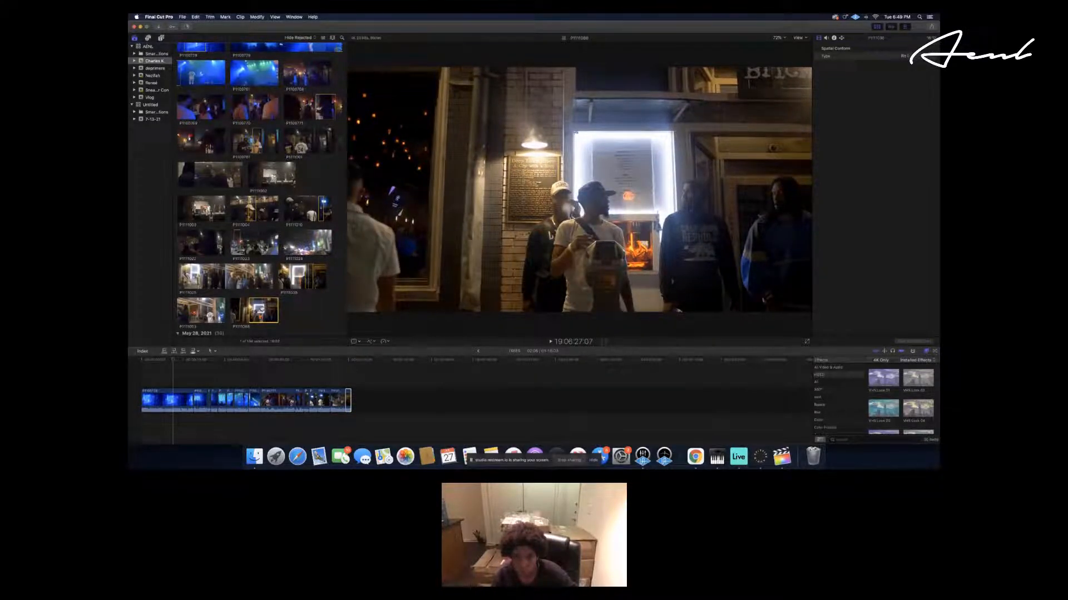
pyautogui.moveTo(255, 311); pyautogui.dragTo(357, 400)
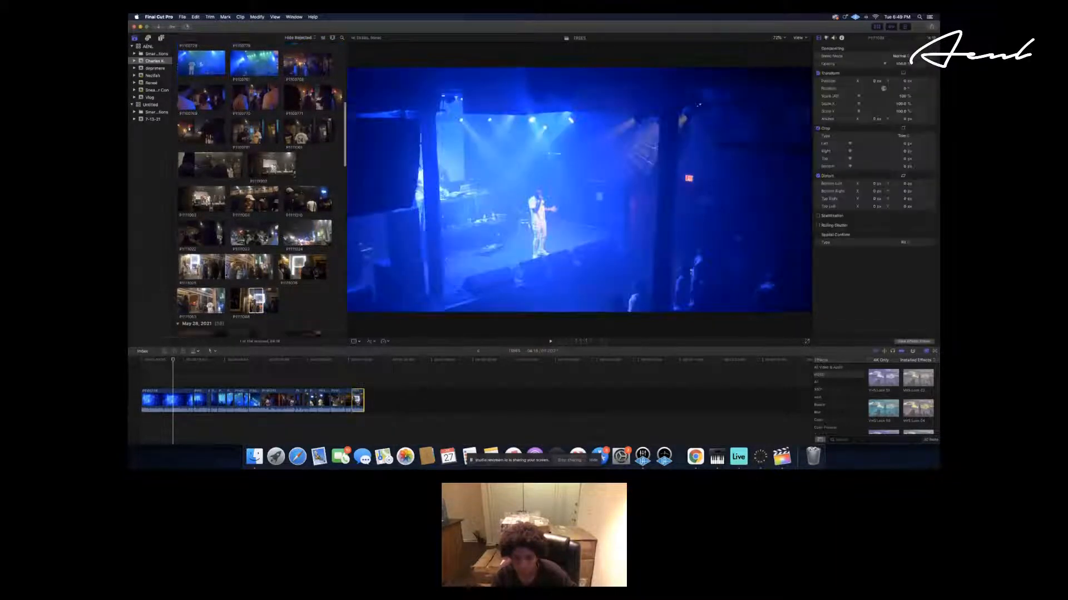
# Append a range of the braided man in the piped jersey looking down, from the May 28 footage, to the timeline.
pyautogui.scroll(-5, 226, 274)
pyautogui.scroll(-3, 227, 274)
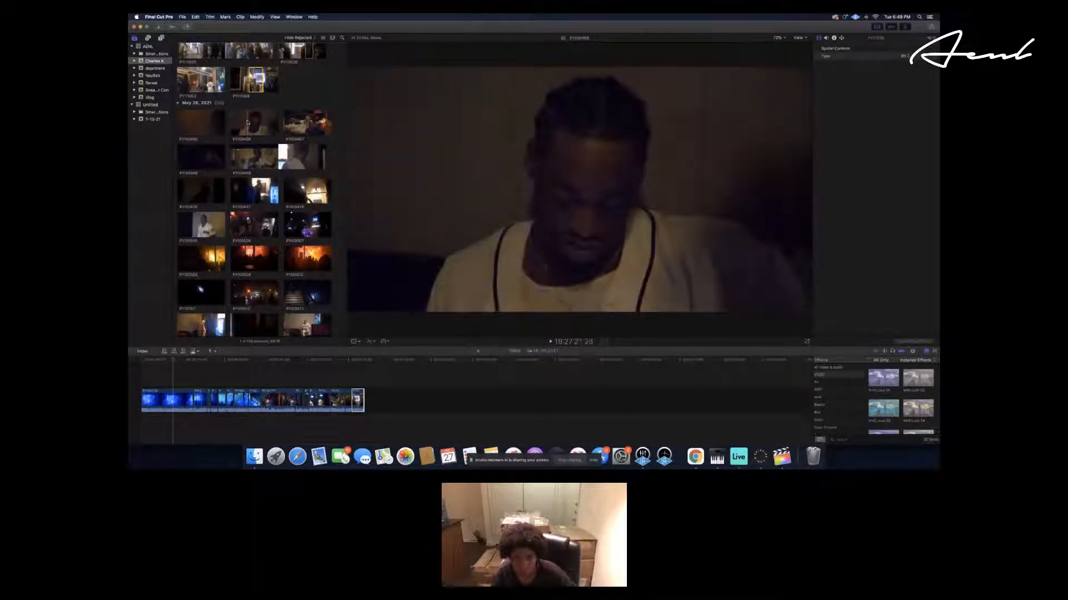
pyautogui.click(249, 122)
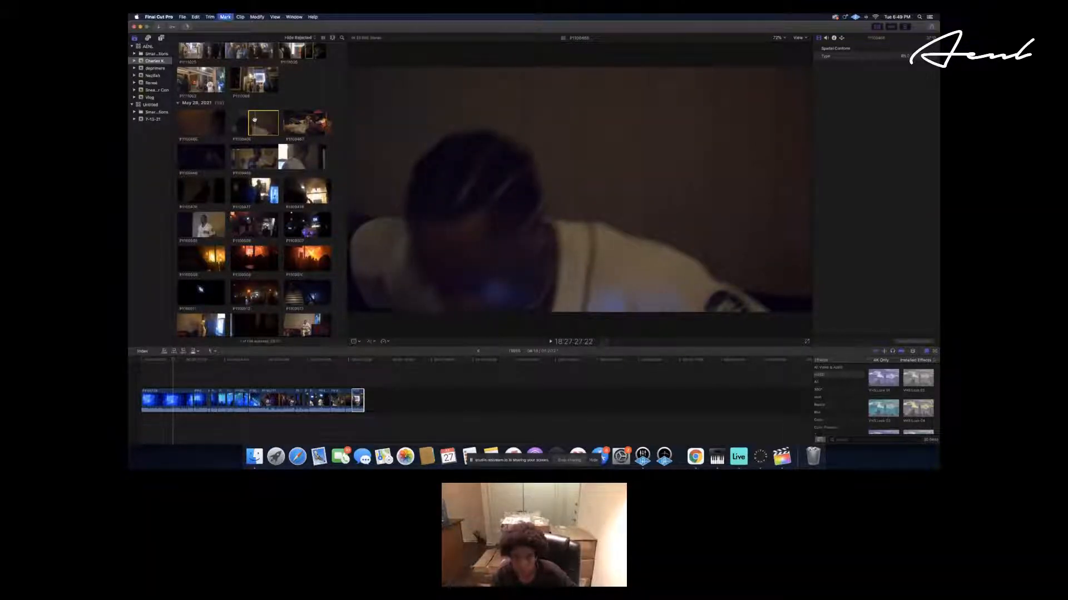
pyautogui.press('o')
pyautogui.moveTo(399, 364); pyautogui.dragTo(387, 399)
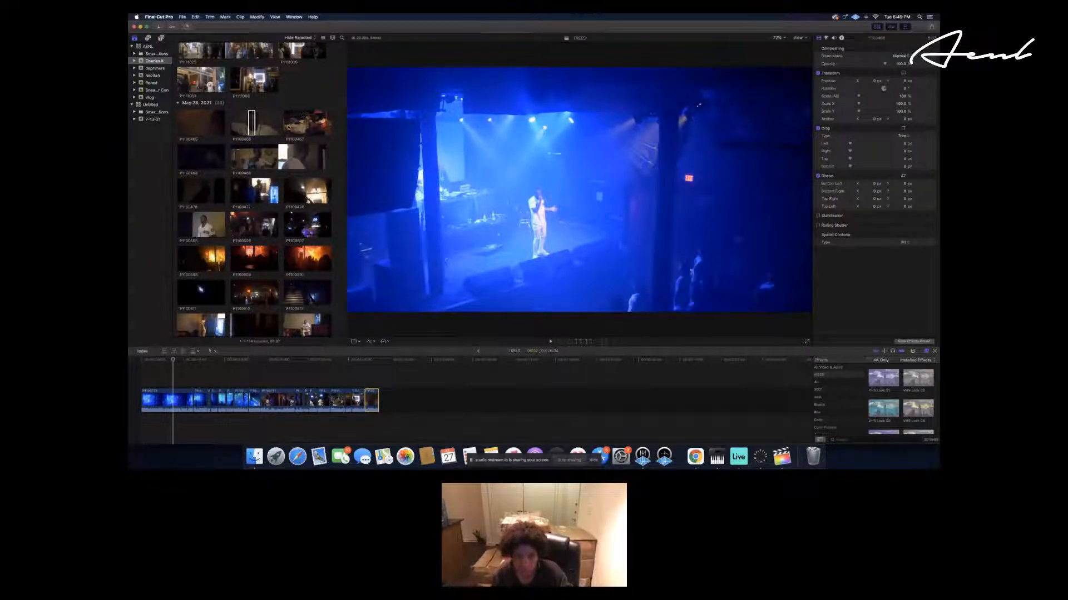
# Append the short wall-clock range and the range of the man in the cap raising a finger to the timeline.
pyautogui.click(292, 123)
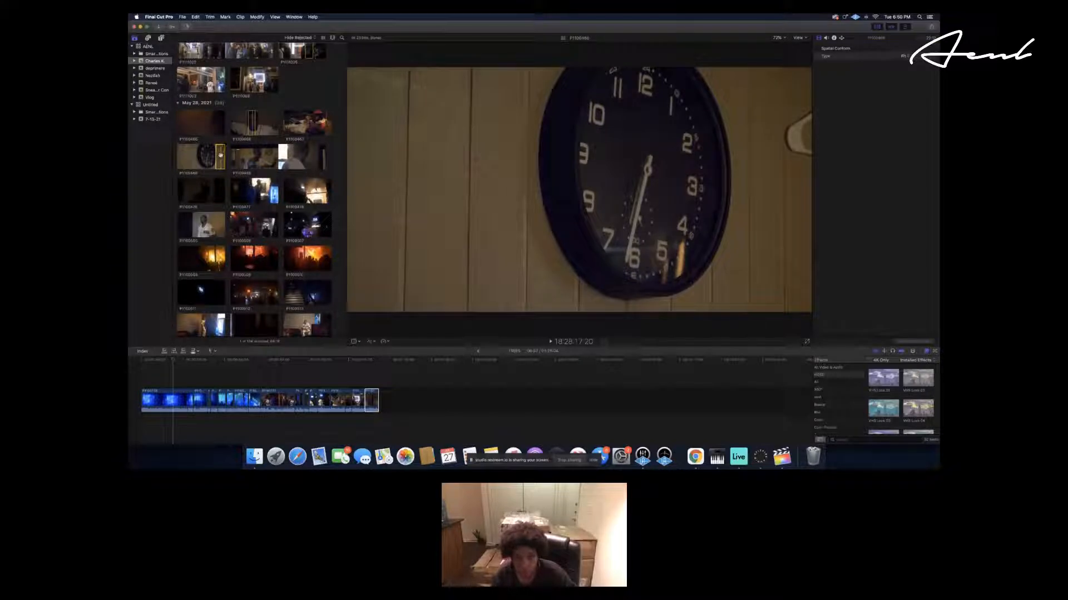
pyautogui.moveTo(218, 157); pyautogui.dragTo(395, 406)
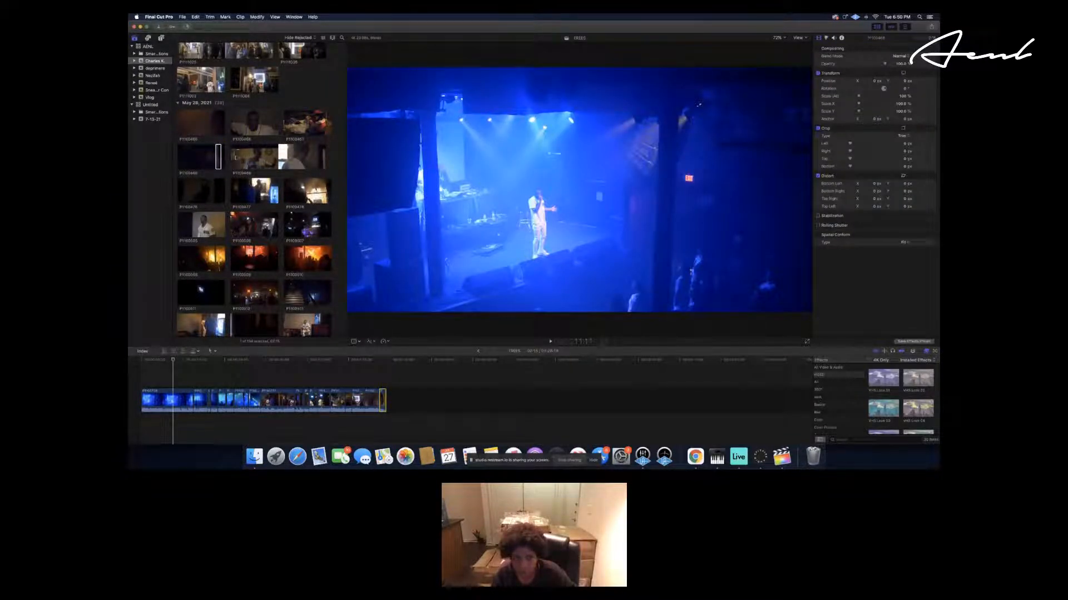
pyautogui.press('space')
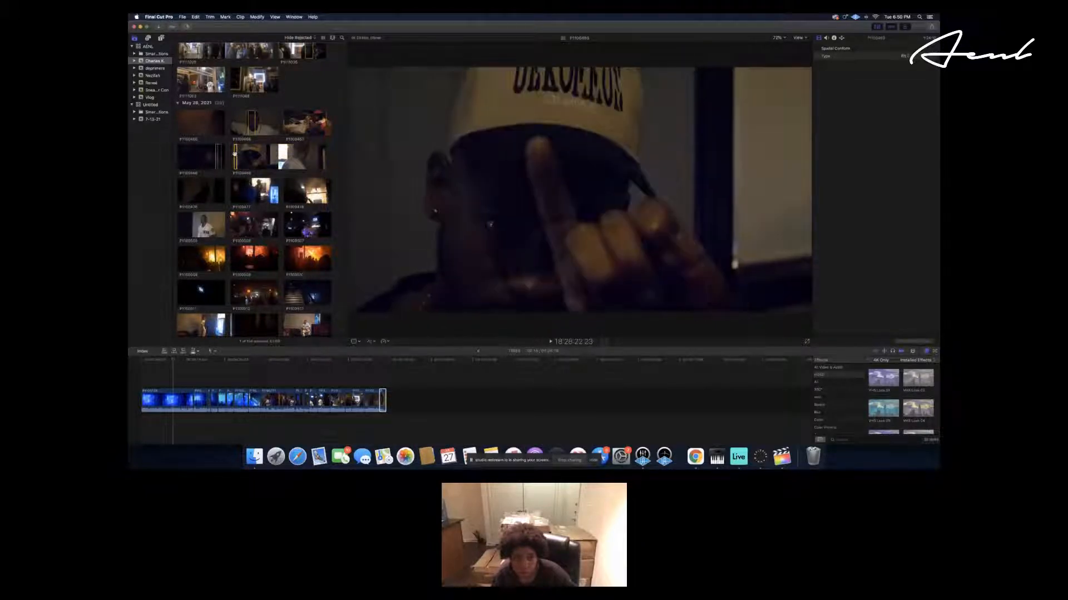
pyautogui.moveTo(411, 351); pyautogui.dragTo(413, 395)
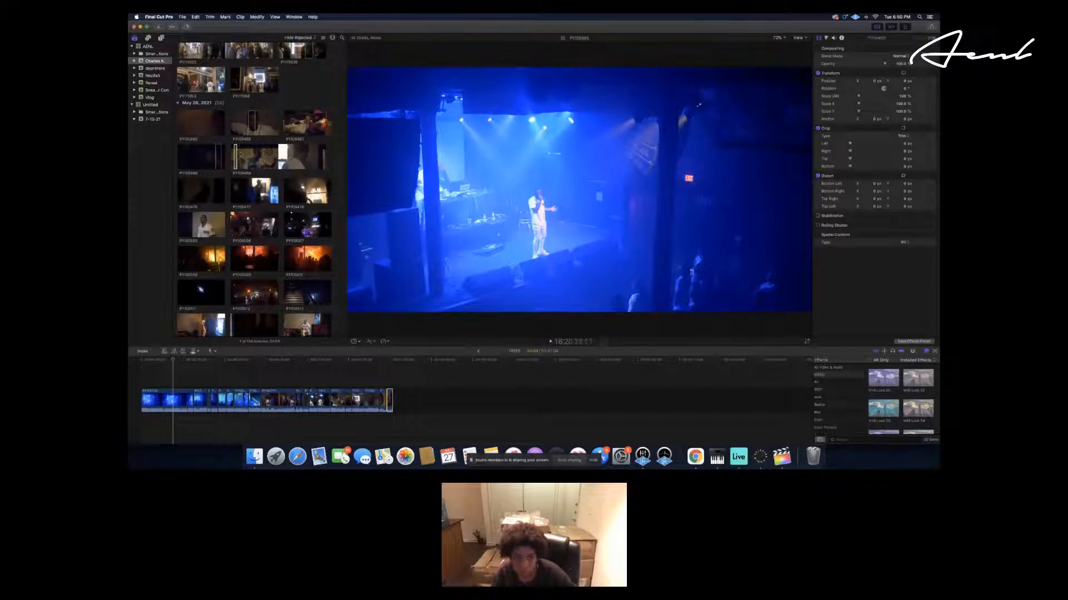
# Append the range of the people in the room with the panelled door and framed glass to the timeline.
pyautogui.click(240, 155)
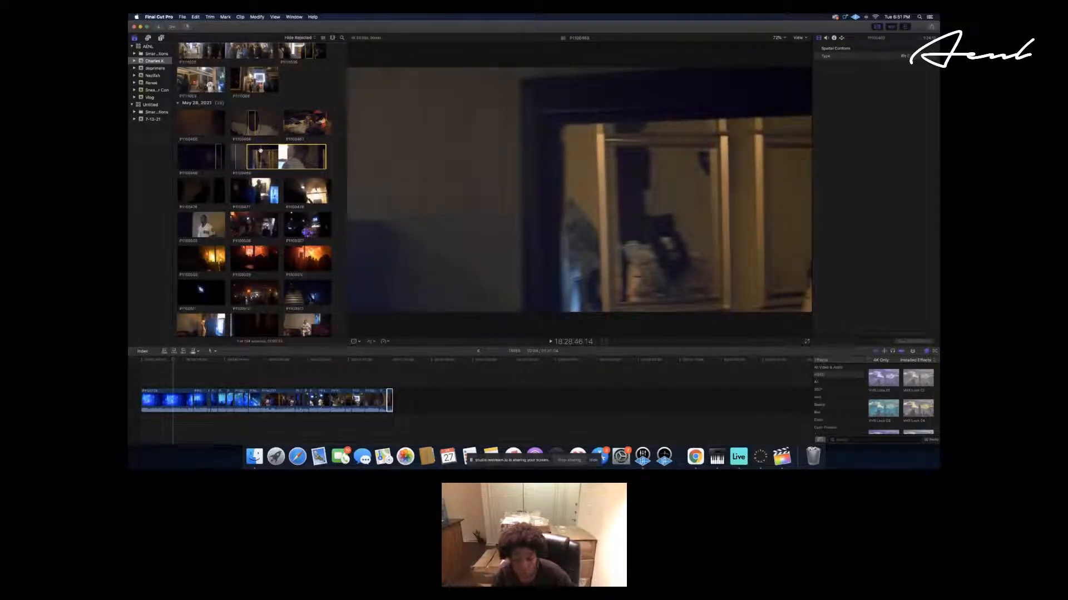
pyautogui.press('o')
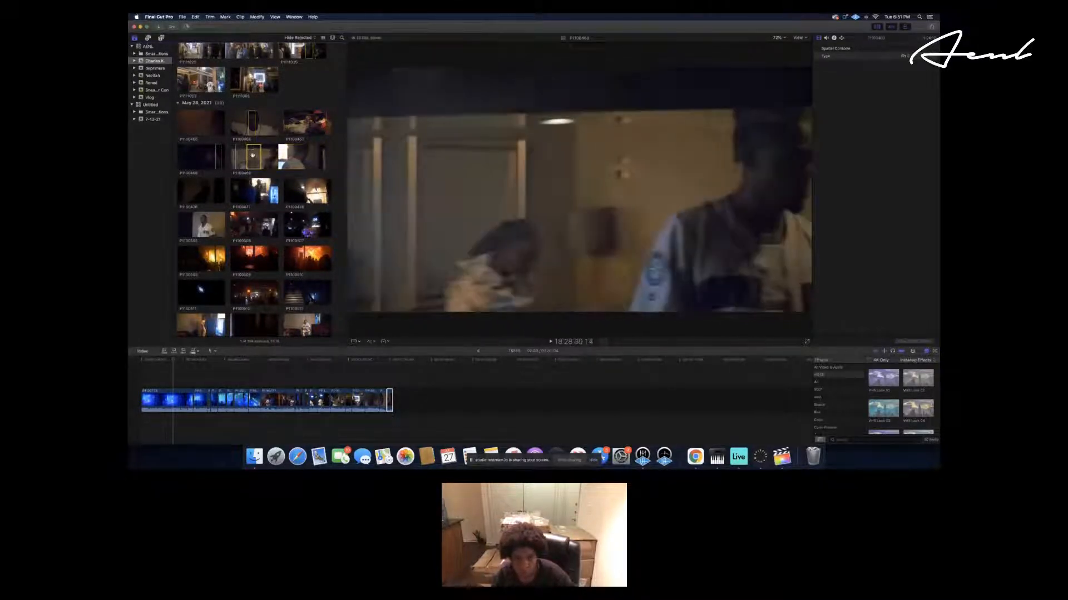
pyautogui.moveTo(254, 159); pyautogui.dragTo(411, 400)
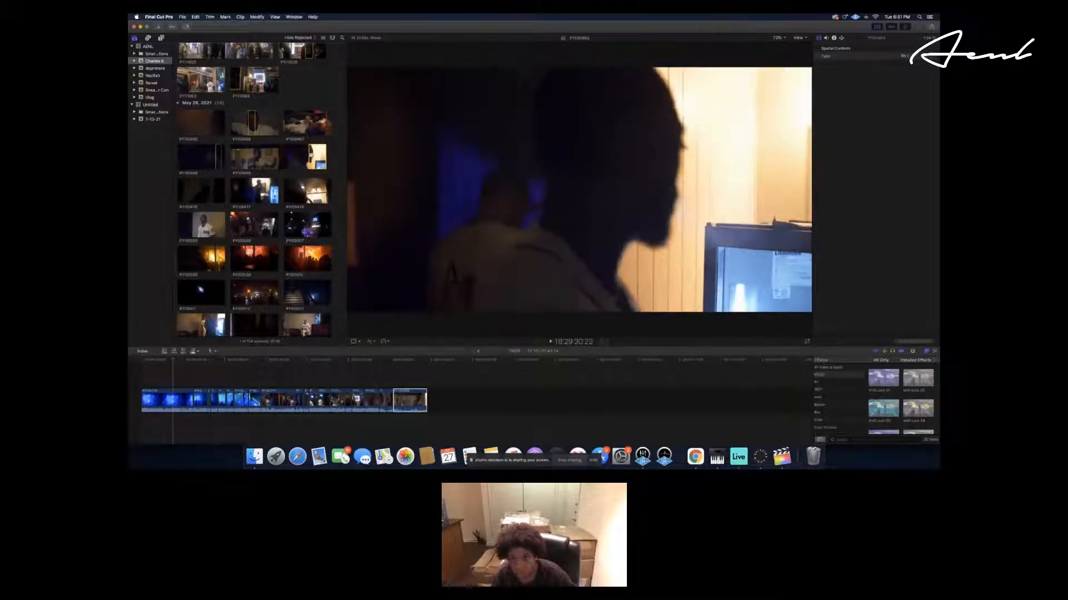
# Append two short ranges of the jersey wearer silhouetted beside the brightly lit doorway to the timeline.
pyautogui.click(315, 154)
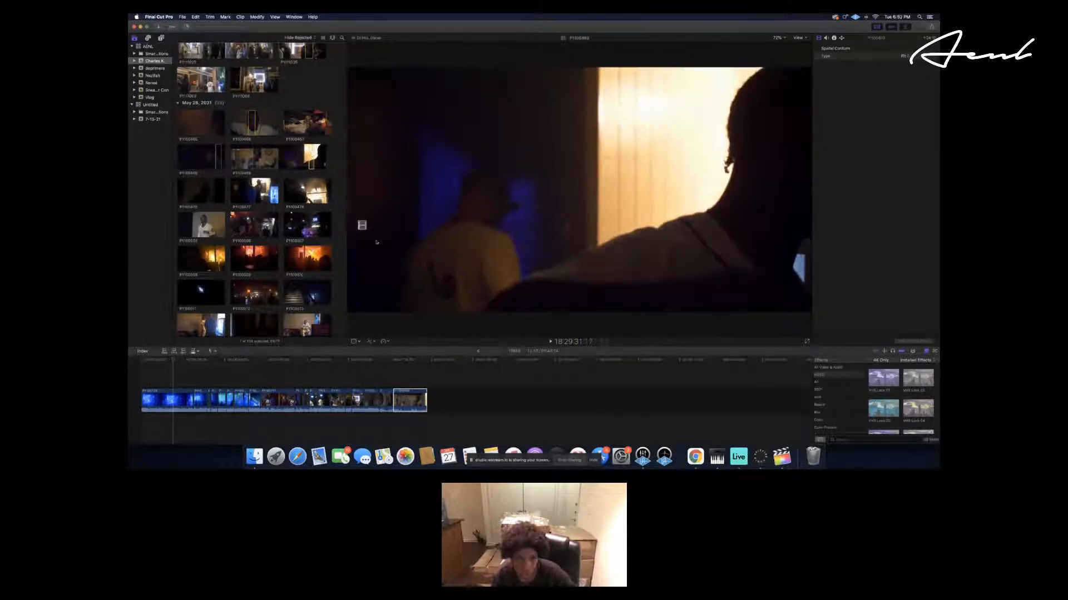
pyautogui.moveTo(377, 243); pyautogui.dragTo(479, 397)
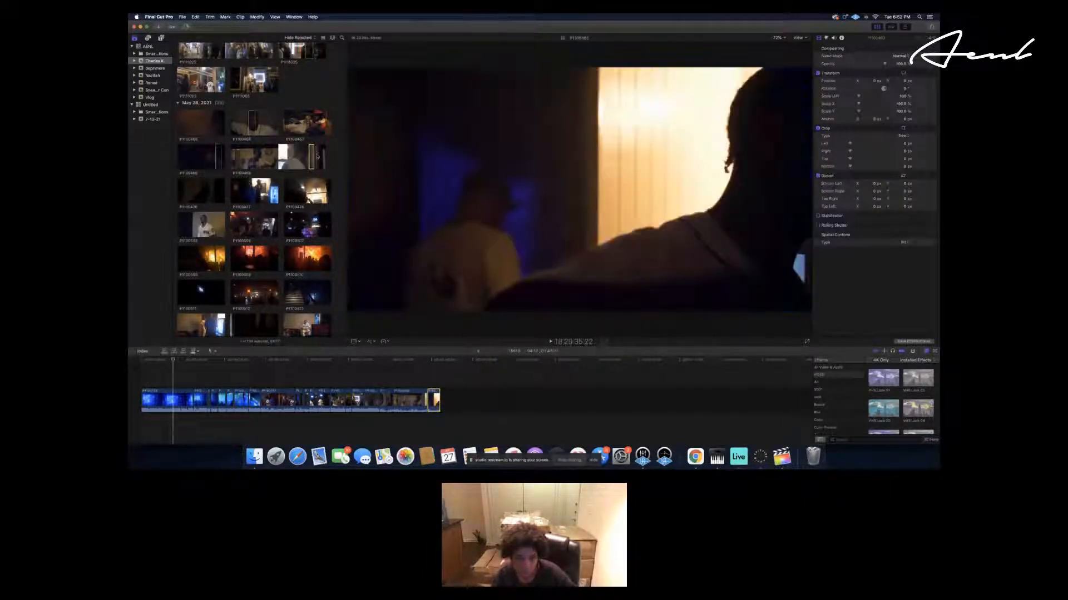
pyautogui.click(317, 162)
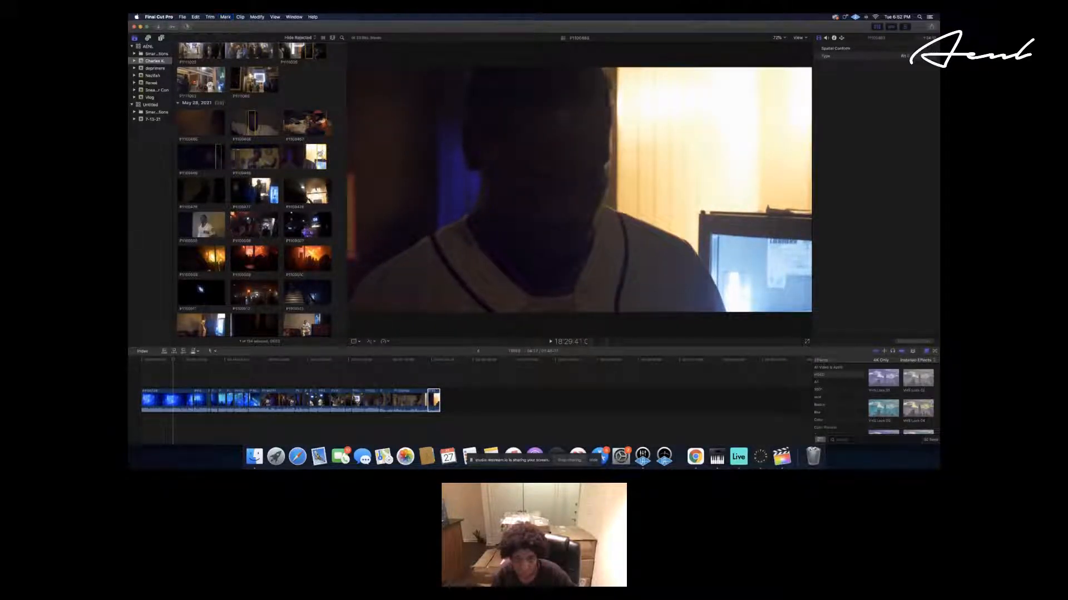
pyautogui.moveTo(317, 156); pyautogui.dragTo(496, 402)
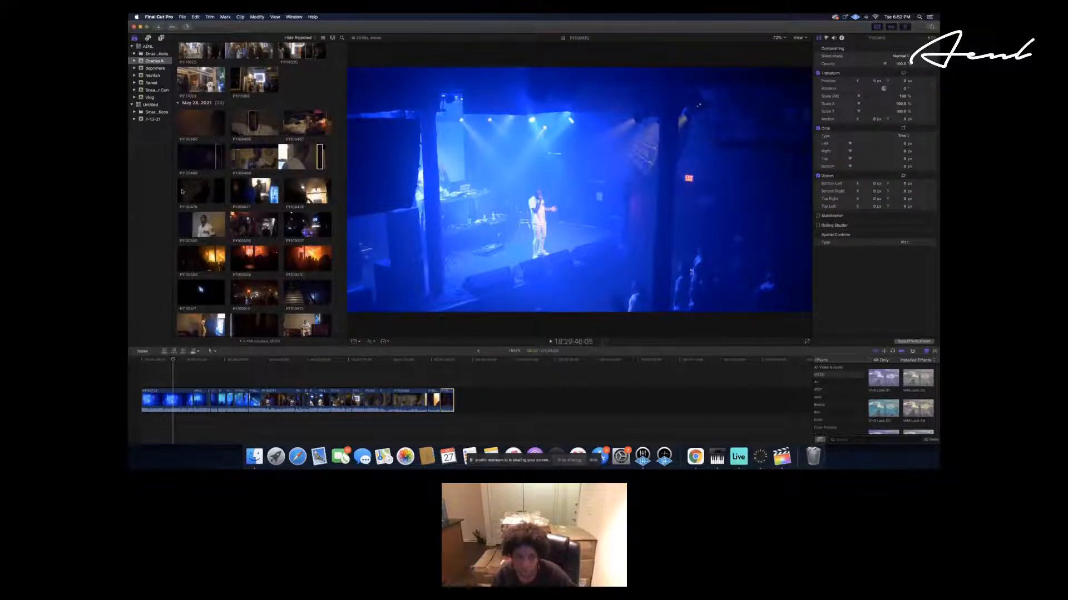
# Append the range of the man beside the lit vanity mirror and a second range from the same clip with the fridge.
pyautogui.click(182, 192)
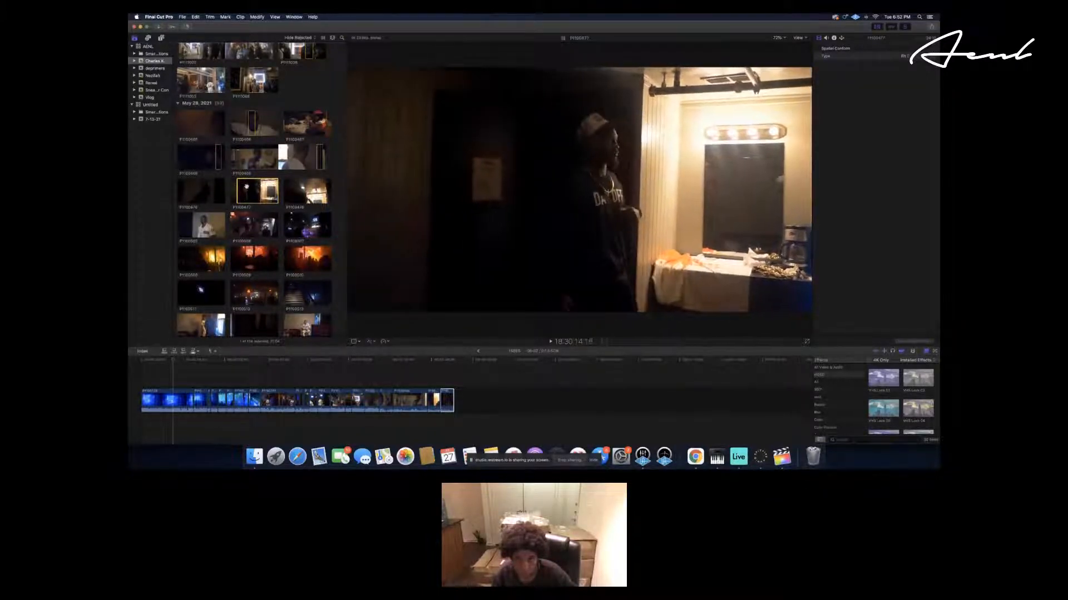
pyautogui.scroll(1, 246, 187)
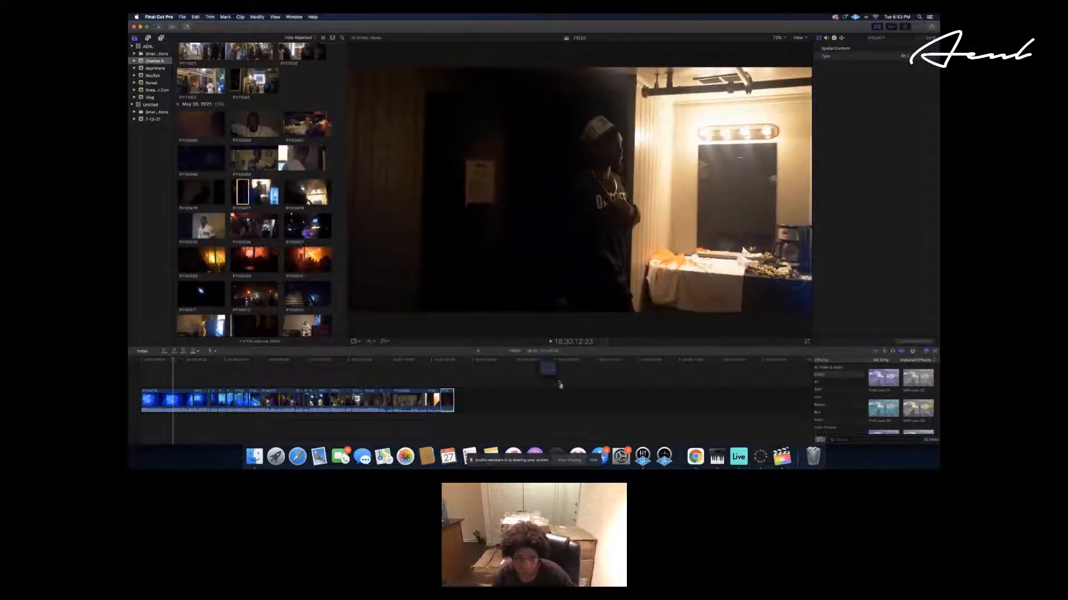
pyautogui.moveTo(560, 384); pyautogui.dragTo(535, 395)
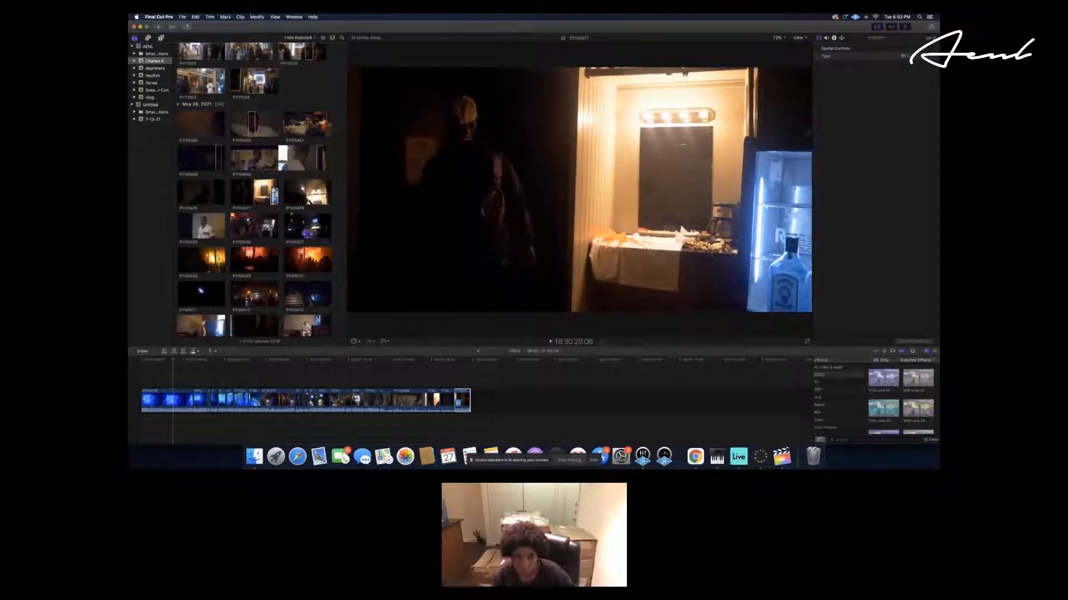
pyautogui.moveTo(274, 192); pyautogui.dragTo(501, 401)
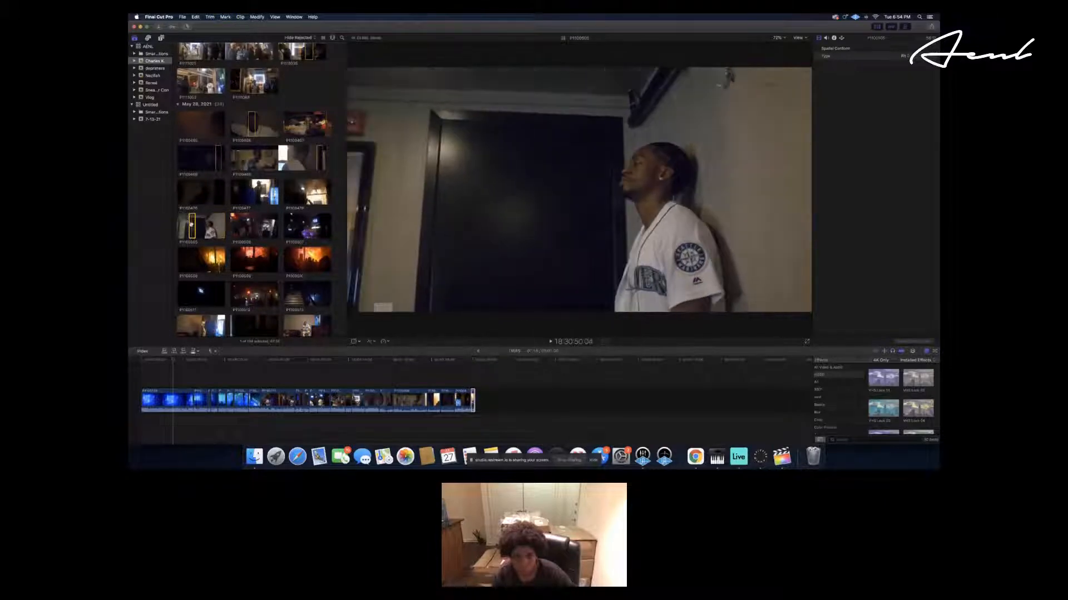
# Append the range of the Mariners jersey wearer against the wall and the range of the backlit number 24 jersey beside the fridge.
pyautogui.moveTo(541, 385); pyautogui.dragTo(543, 389)
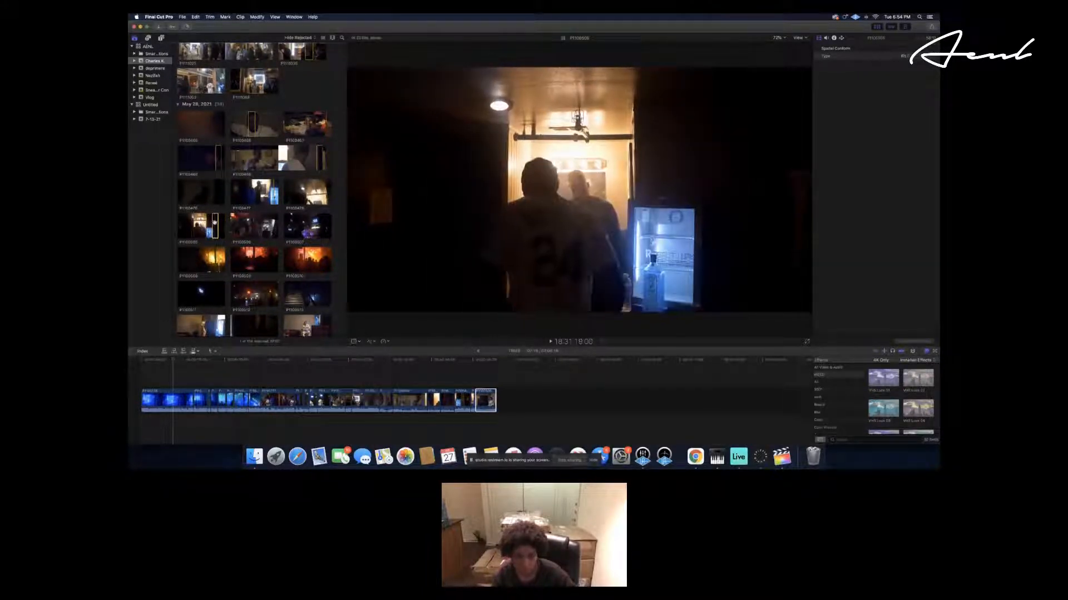
pyautogui.press('e')
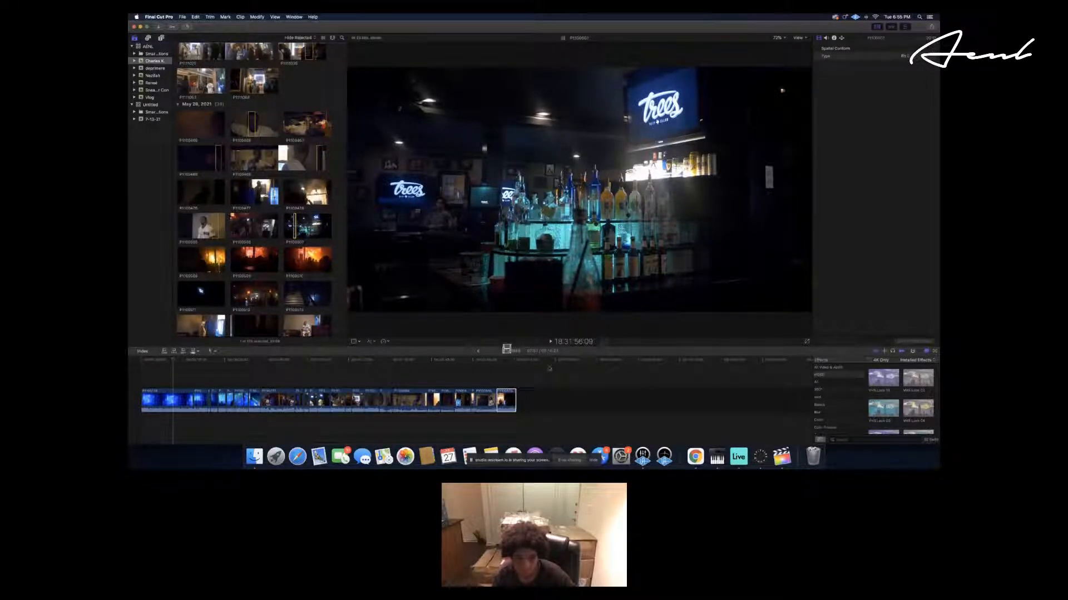
# Append the range of the bar bottles with Trees screens and the range of the lone Trees screen in the dark.
pyautogui.moveTo(549, 369); pyautogui.dragTo(575, 399)
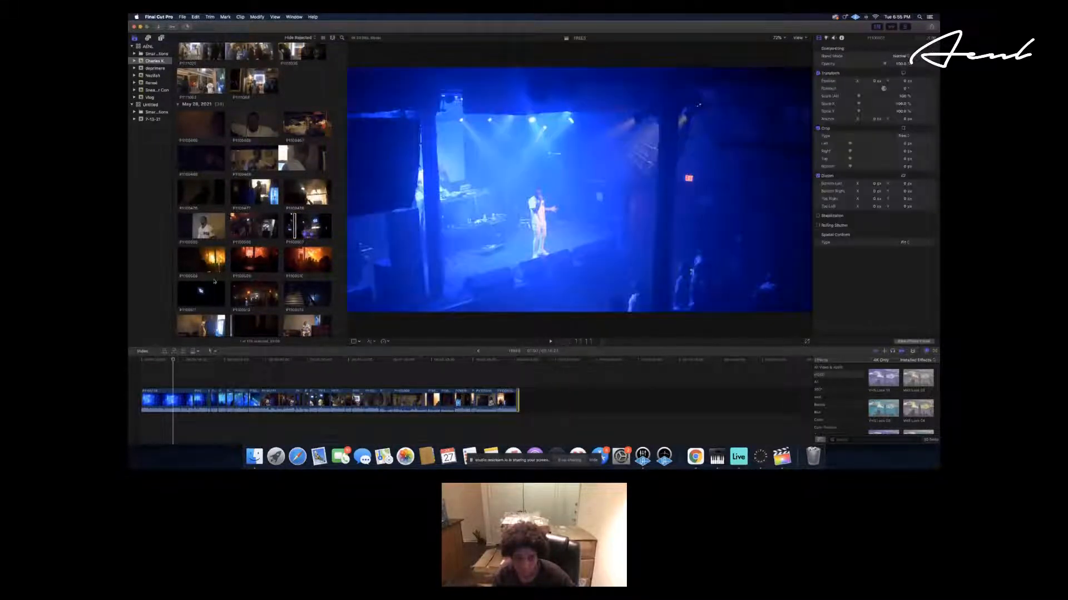
pyautogui.click(185, 264)
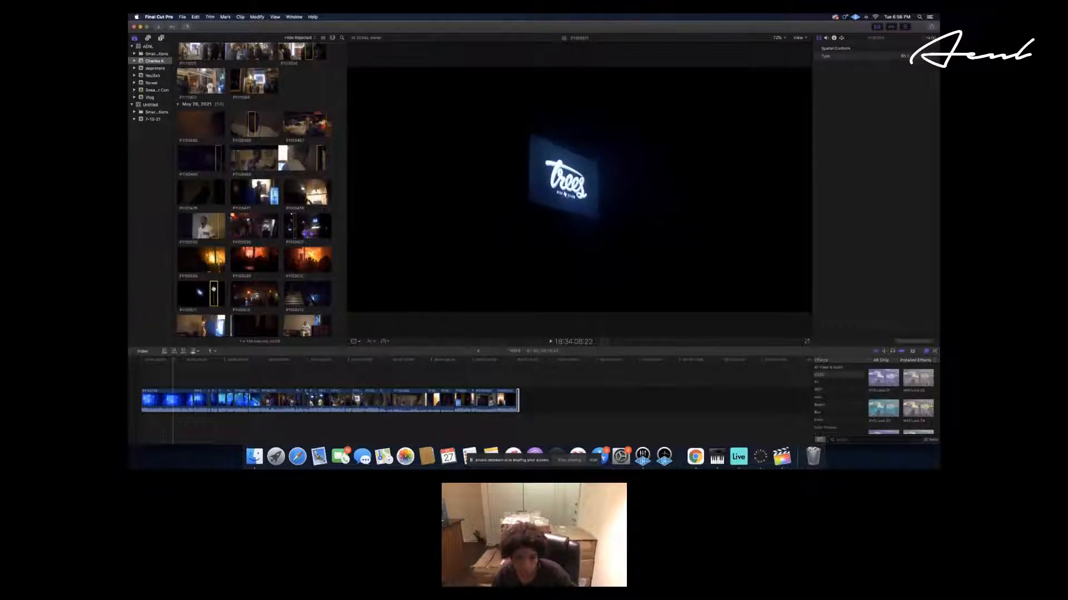
pyautogui.moveTo(591, 404); pyautogui.dragTo(577, 399)
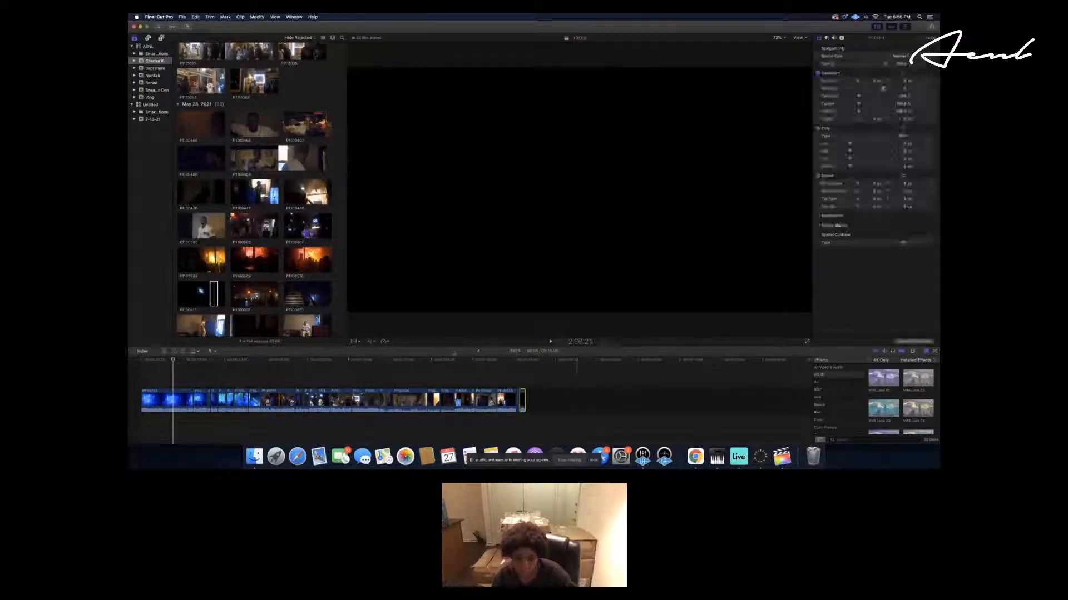
# Append the range of the silhouetted man in the cap near the exit sign to the timeline and preview the following clip.
pyautogui.click(238, 296)
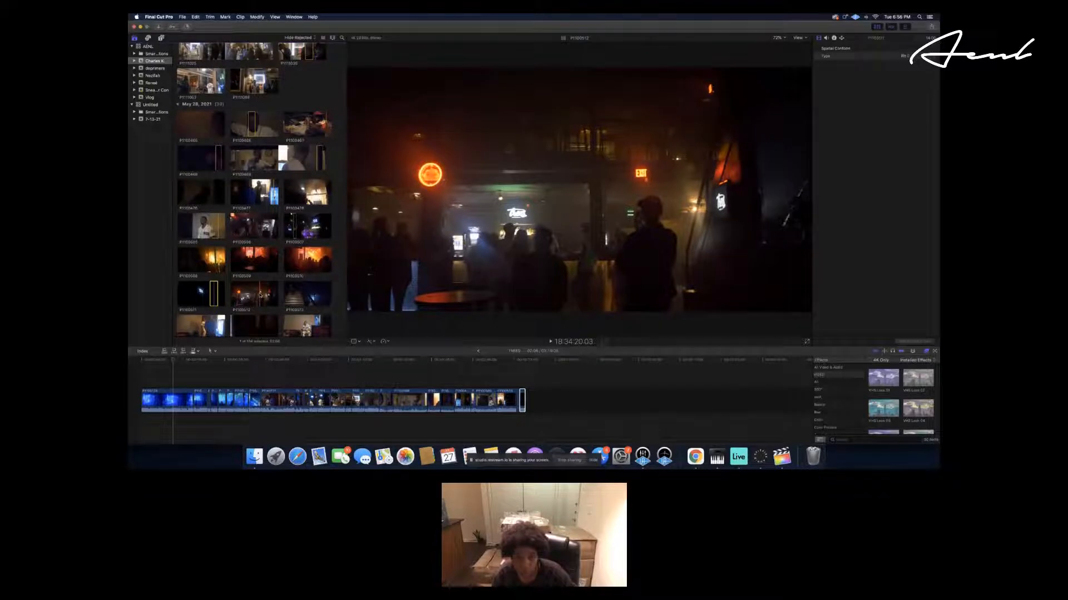
pyautogui.press('i')
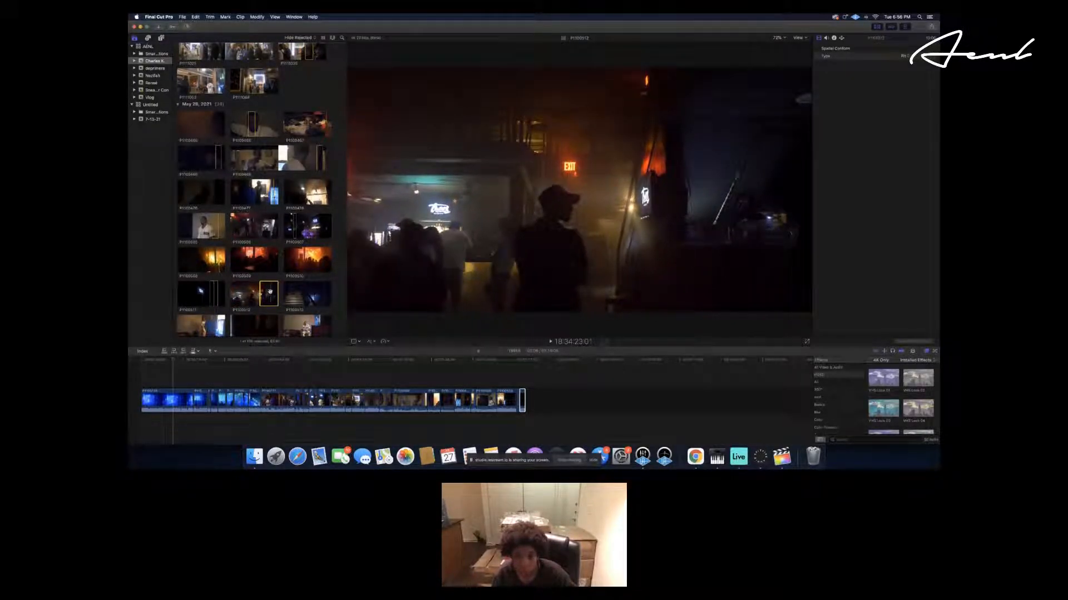
pyautogui.moveTo(266, 293); pyautogui.dragTo(578, 399)
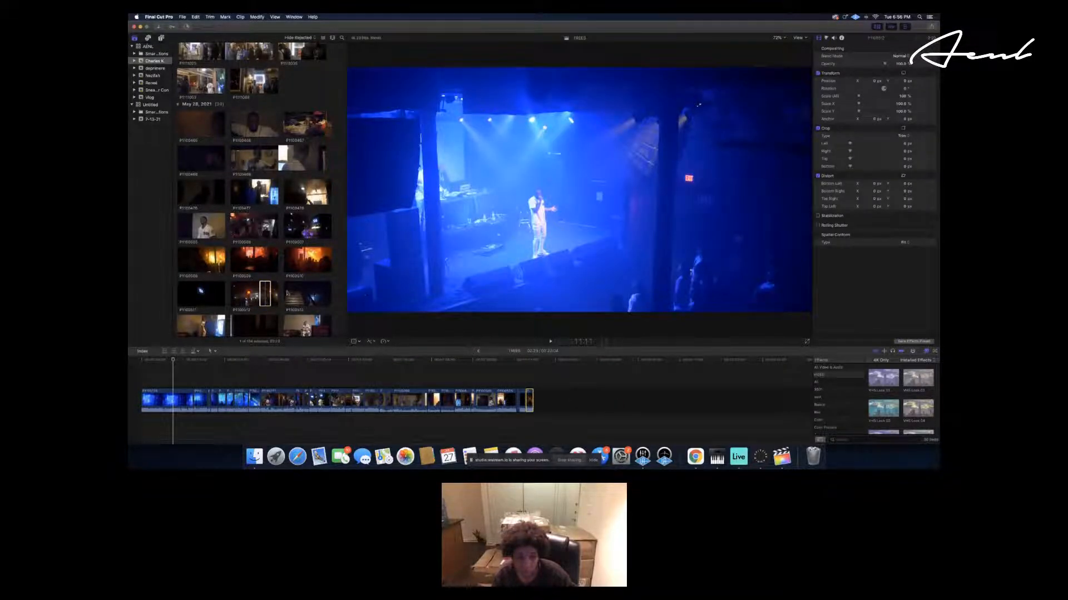
pyautogui.click(287, 294)
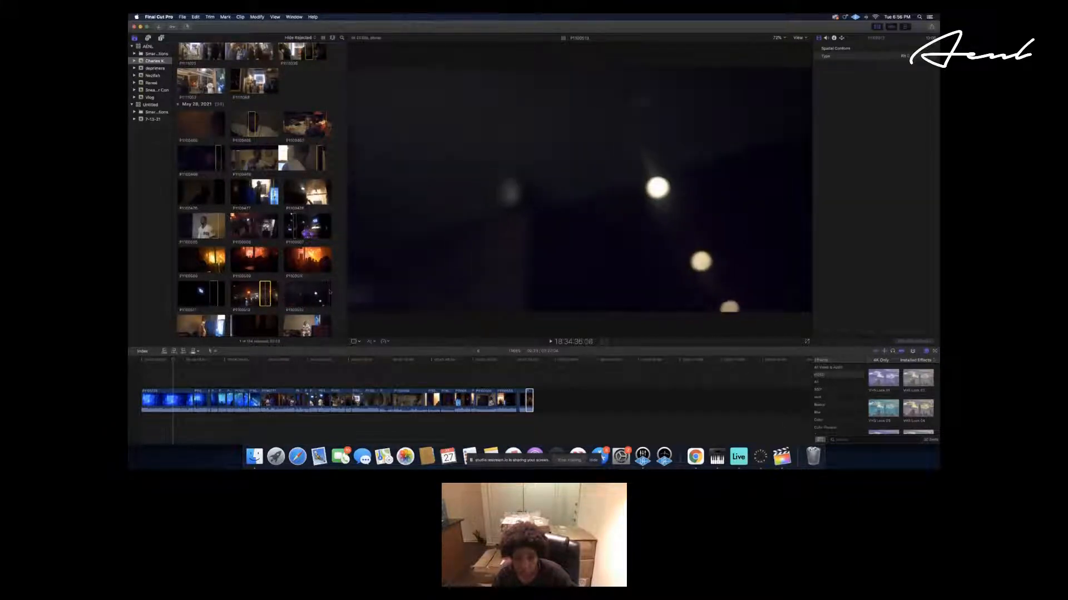
# Append the range of the seated man in white beside the Coca-Cola cooler and the blue bottle to the timeline.
pyautogui.scroll(-3, 300, 293)
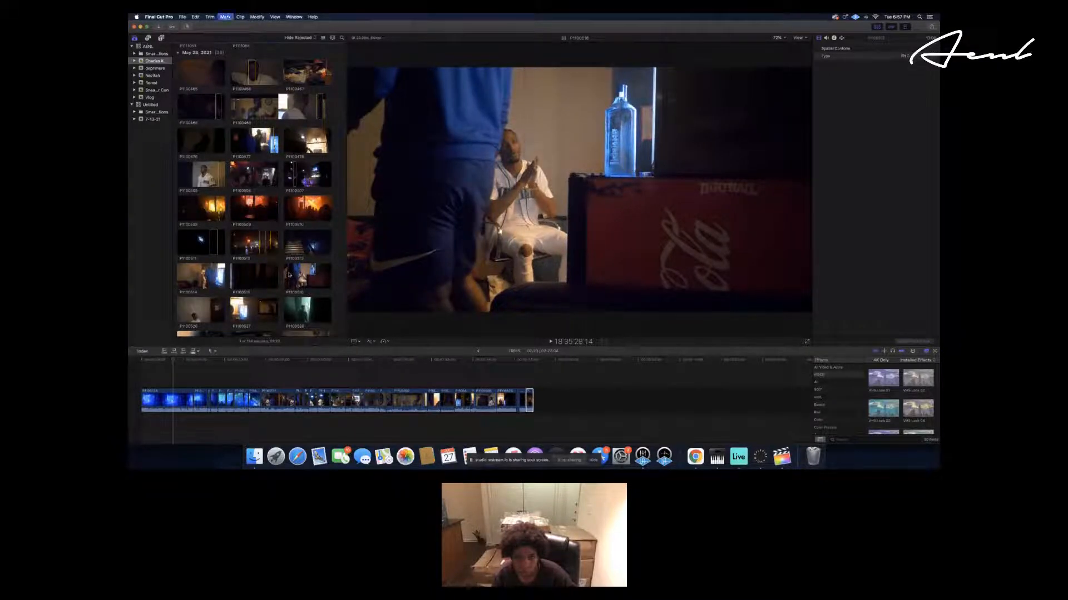
pyautogui.click(289, 273)
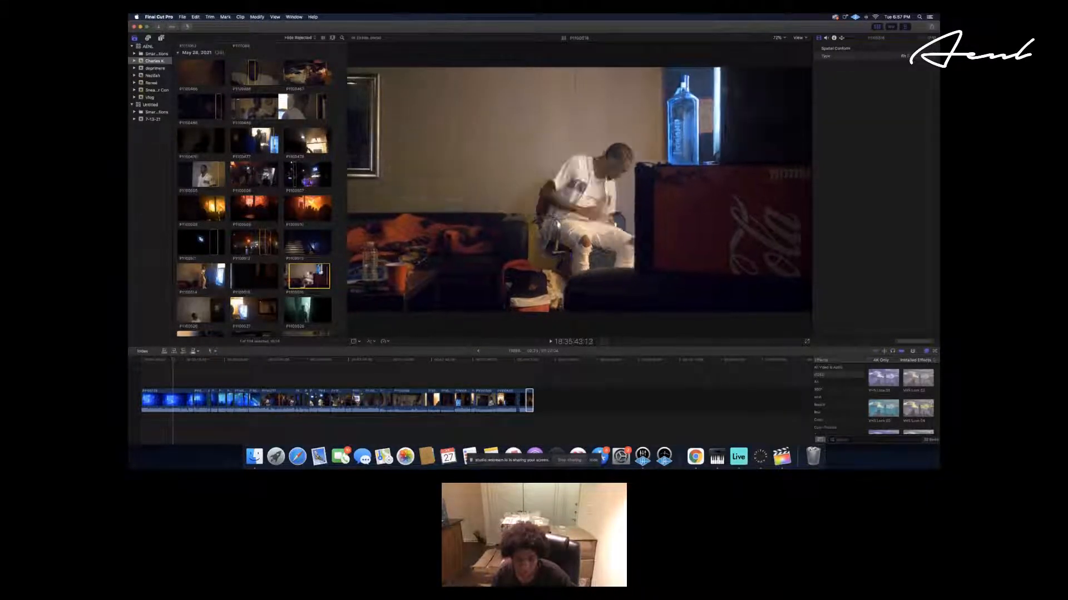
pyautogui.moveTo(329, 269); pyautogui.dragTo(590, 401)
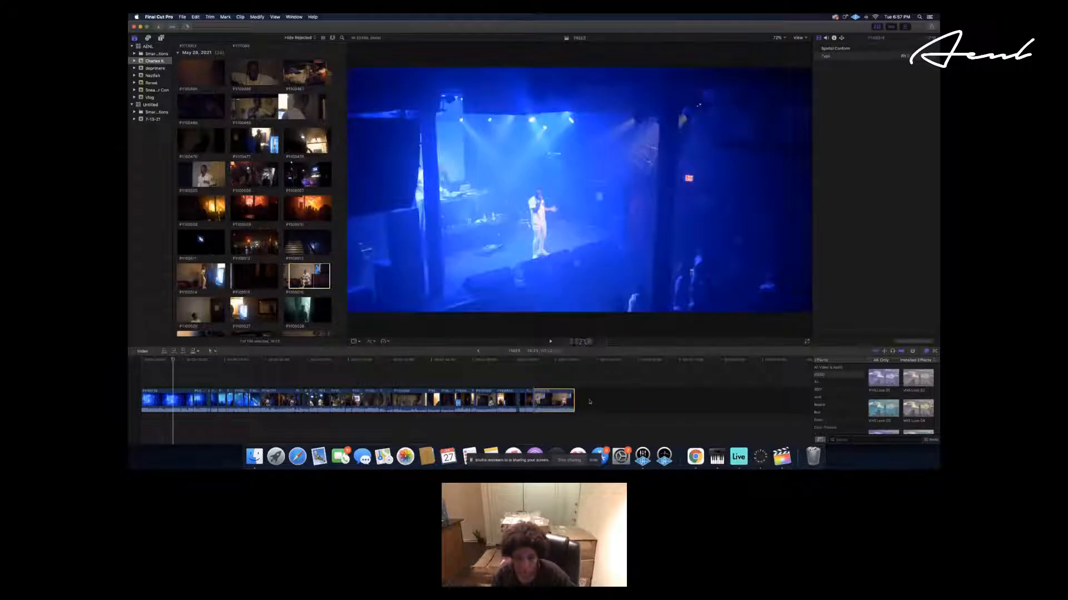
# Preview the following backstage clips and append the range of the empty couch beneath the wall clock.
pyautogui.scroll(-3, 229, 228)
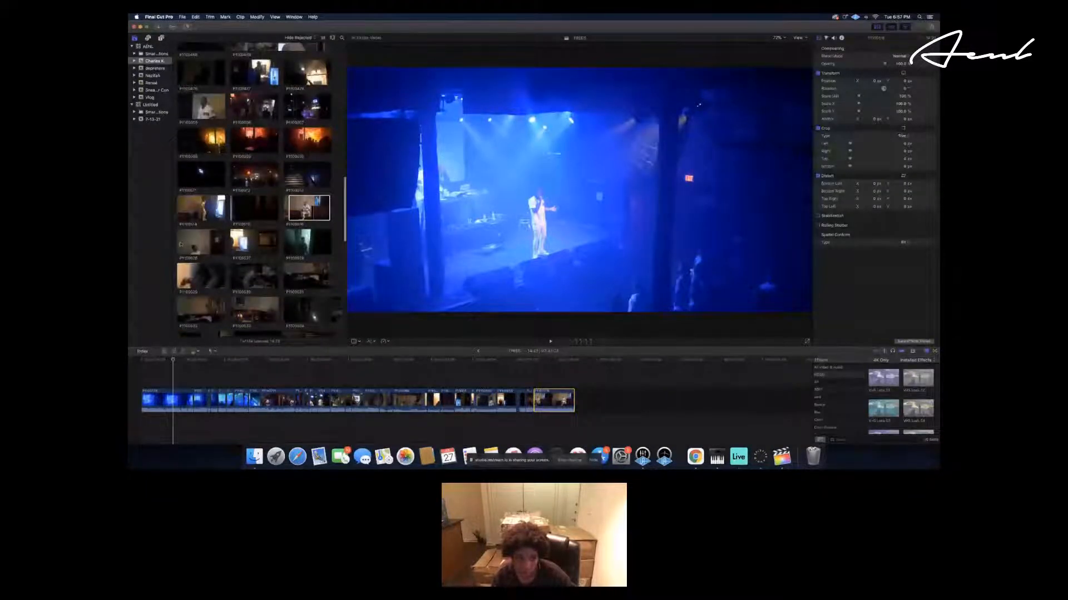
pyautogui.press('space')
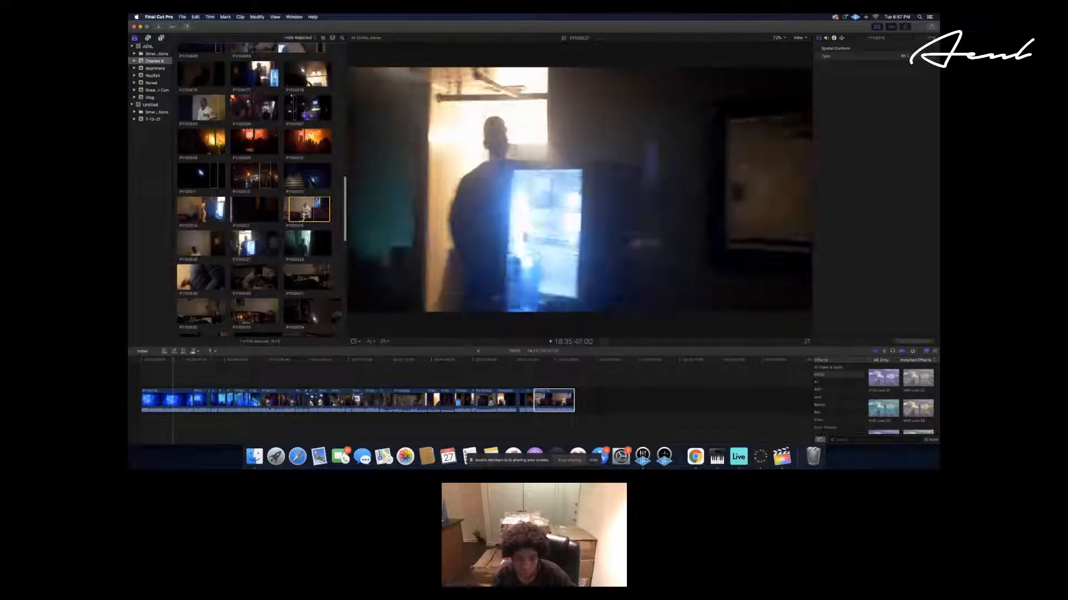
pyautogui.scroll(1, 242, 246)
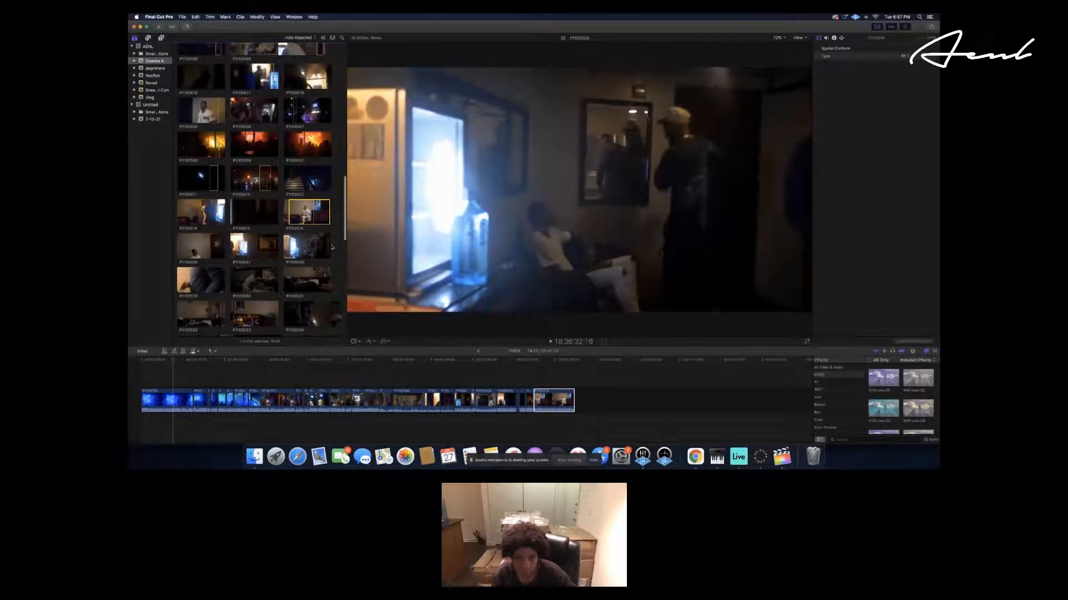
pyautogui.scroll(-2, 282, 254)
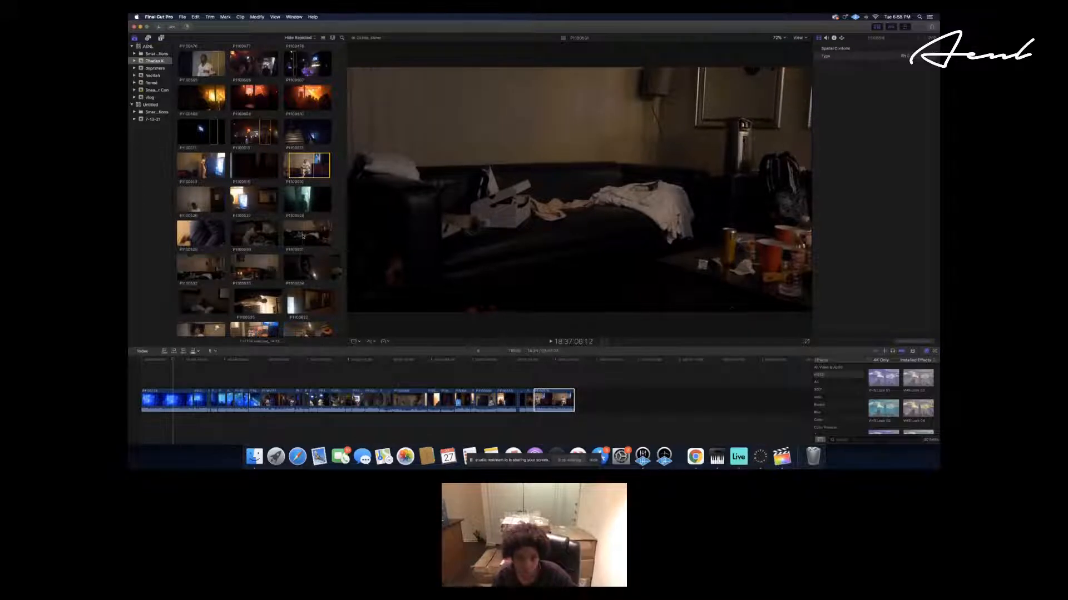
pyautogui.scroll(-1, 312, 233)
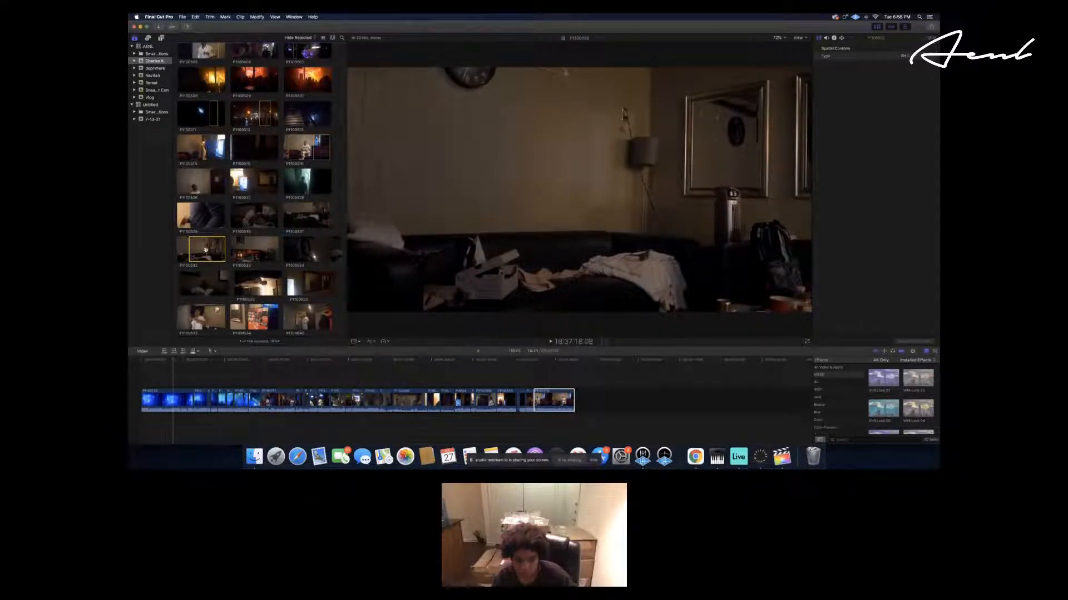
pyautogui.press('i')
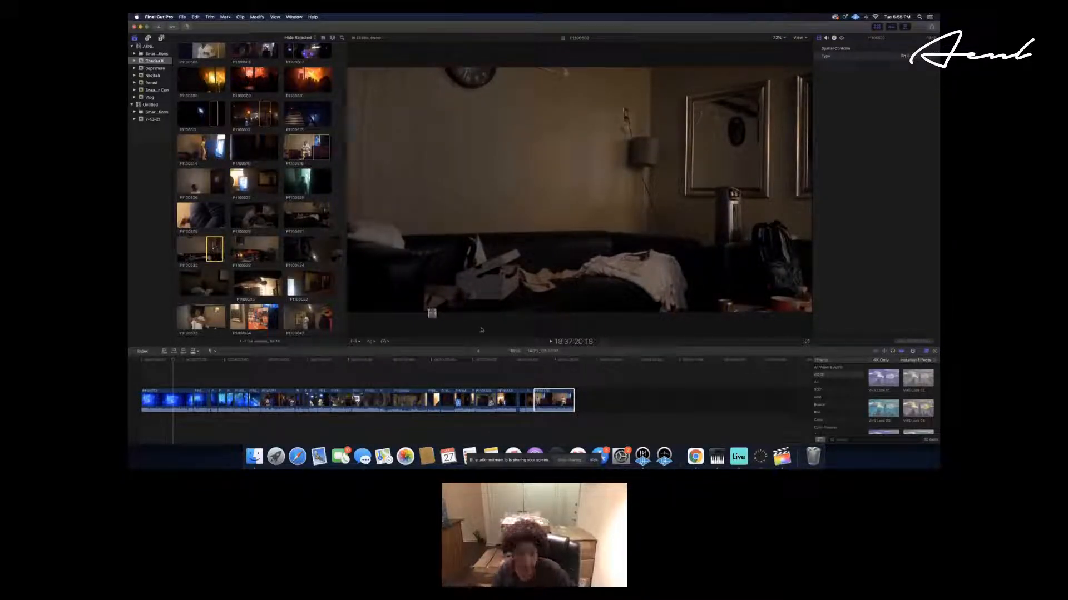
pyautogui.moveTo(214, 250); pyautogui.dragTo(634, 395)
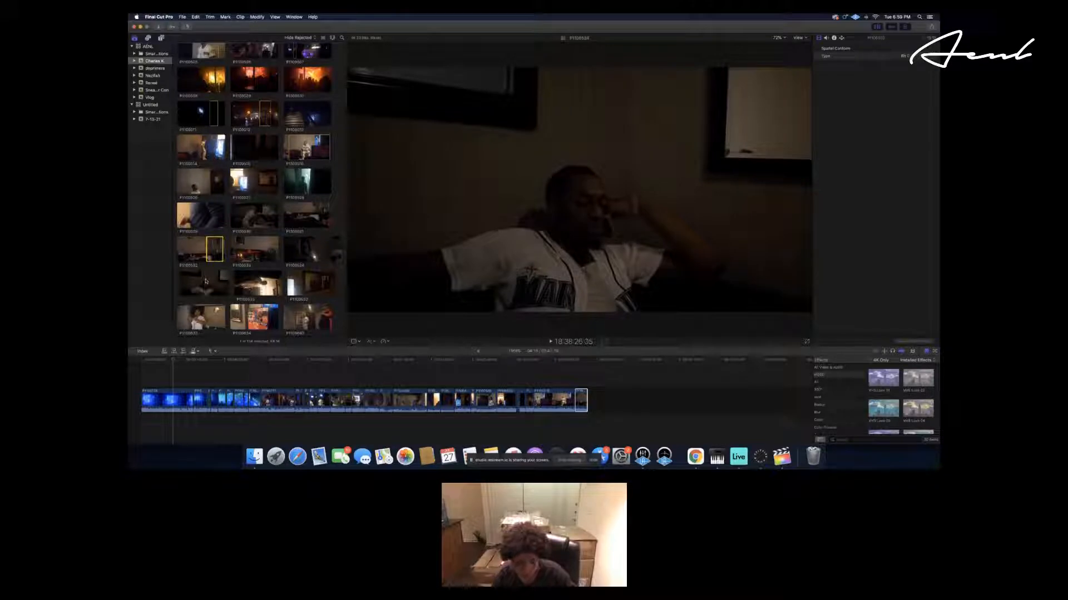
# Append the range of the dimly lit seated man in the Mariners jersey and the range of the capped man reflected in the mirrors.
pyautogui.press('i')
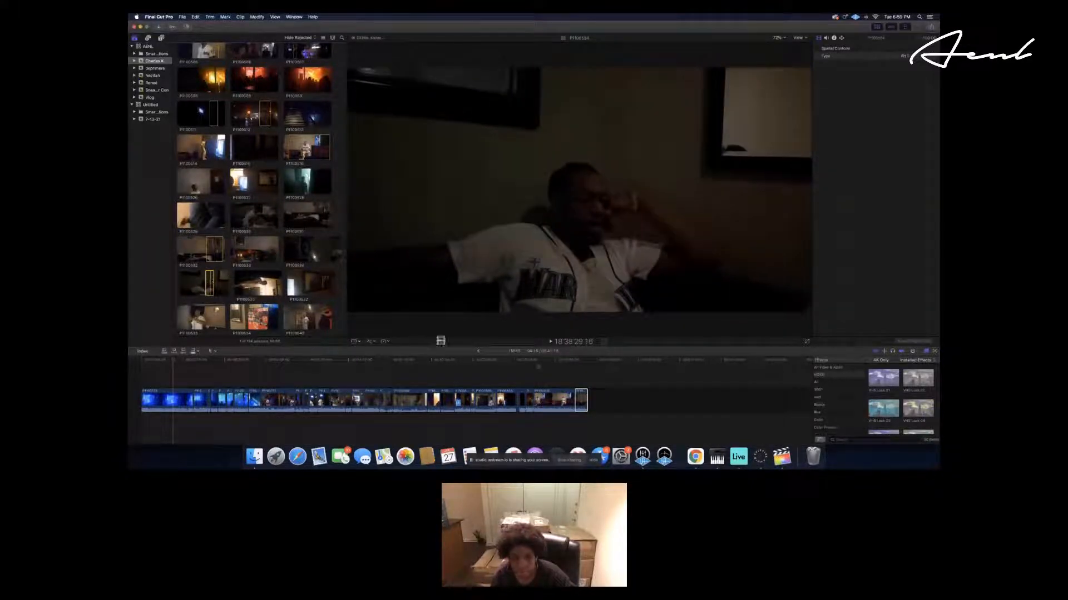
pyautogui.moveTo(441, 341); pyautogui.dragTo(621, 395)
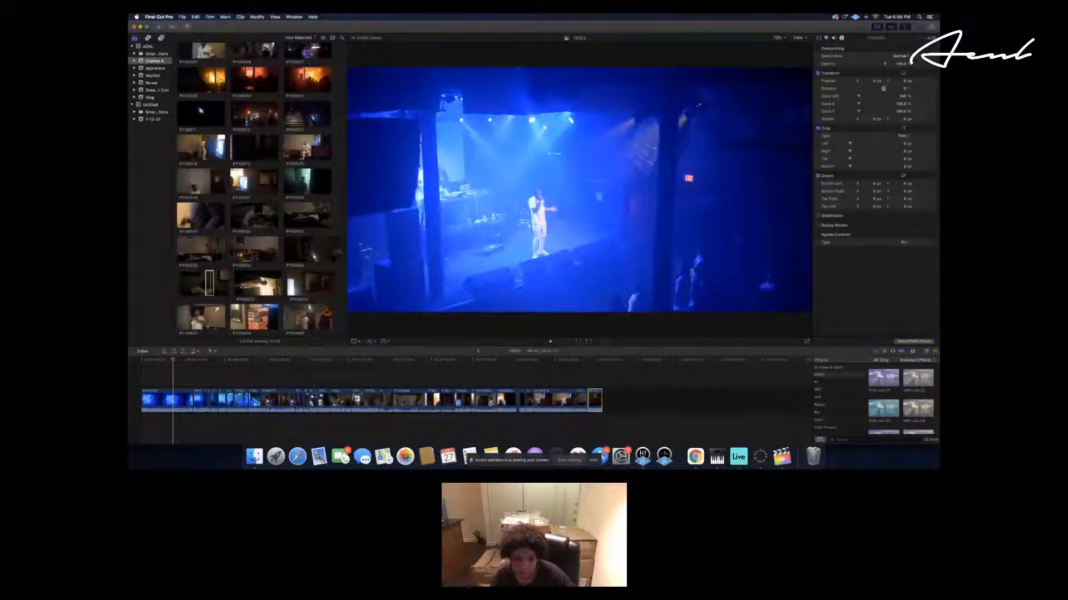
pyautogui.click(248, 284)
pyautogui.click(297, 284)
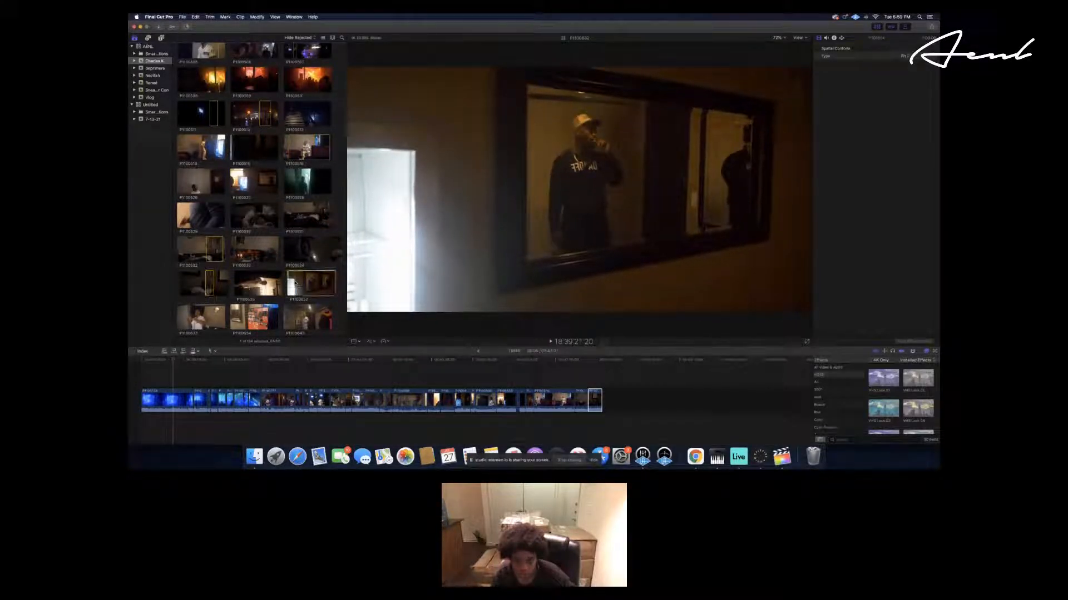
pyautogui.press('x')
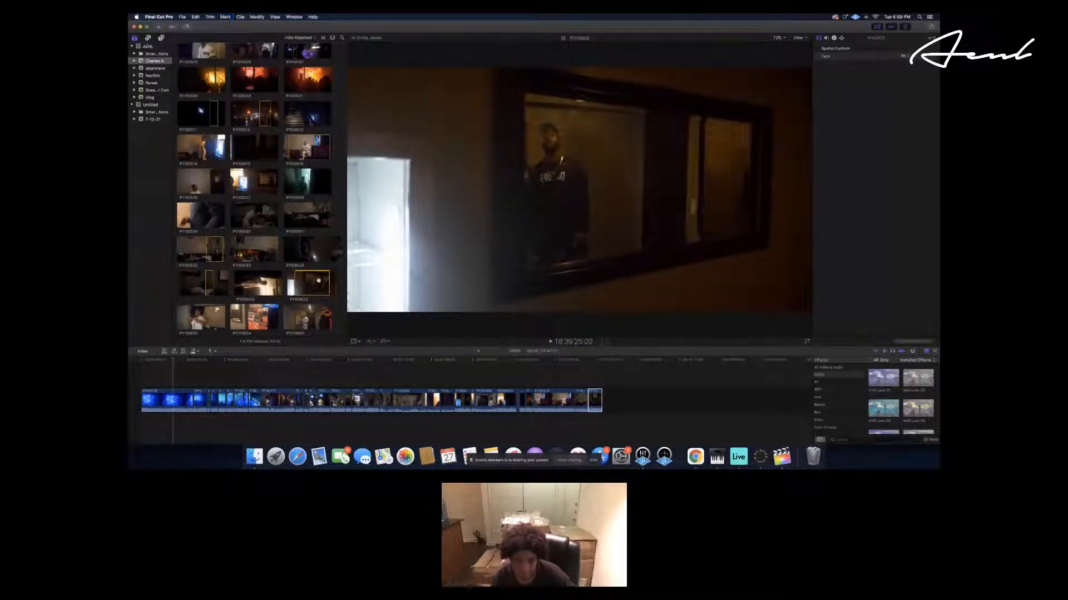
pyautogui.moveTo(318, 280); pyautogui.dragTo(641, 389)
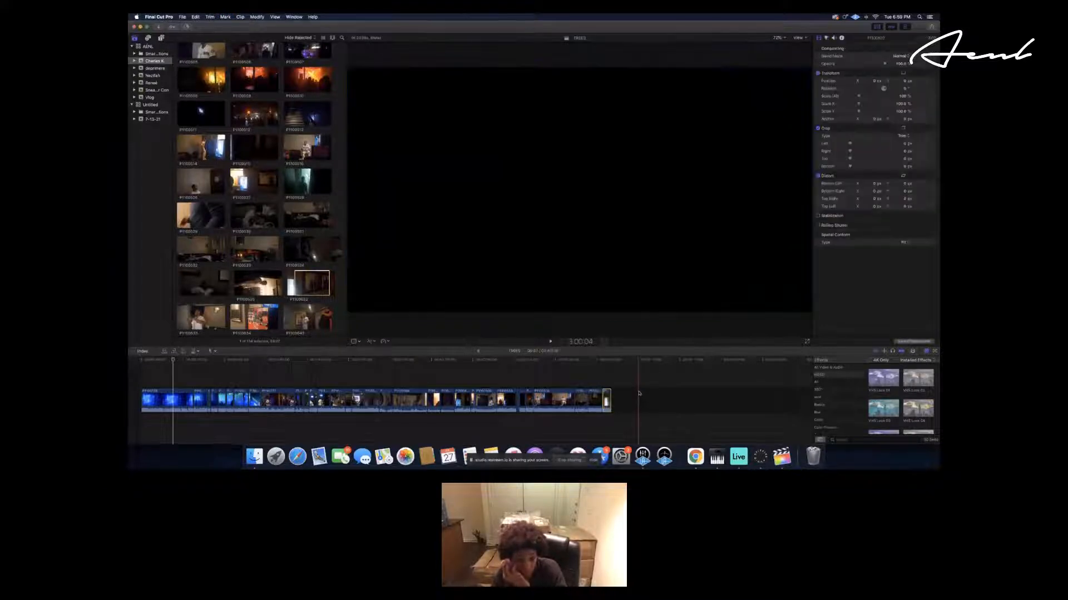
# Append the clip of the jersey wearer in profile near the wall TV and a short range of the sticker-covered orange cooler.
pyautogui.scroll(-3, 202, 255)
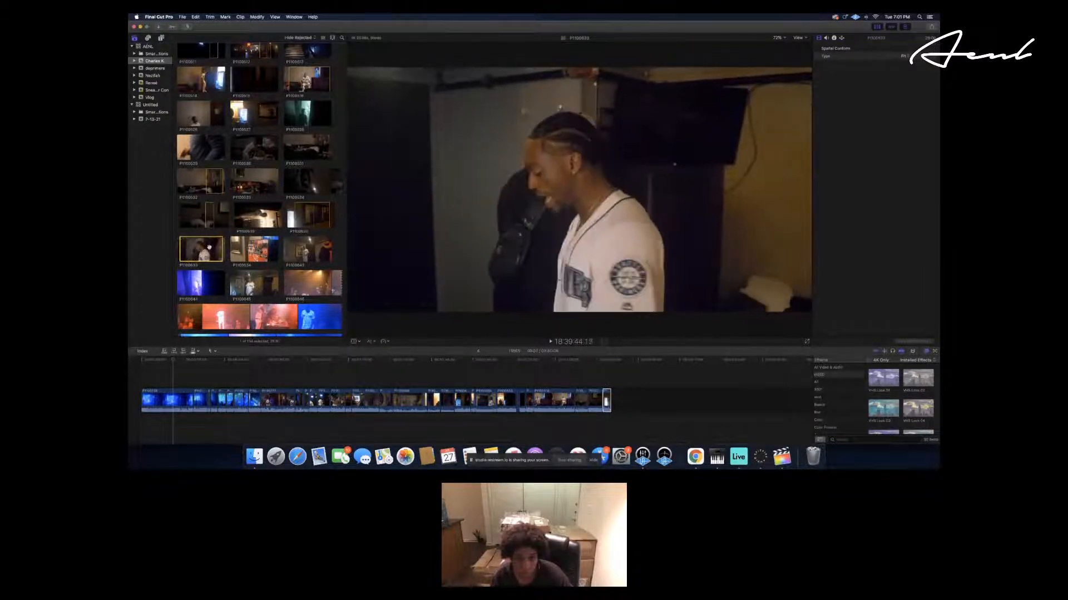
pyautogui.moveTo(671, 401); pyautogui.dragTo(670, 402)
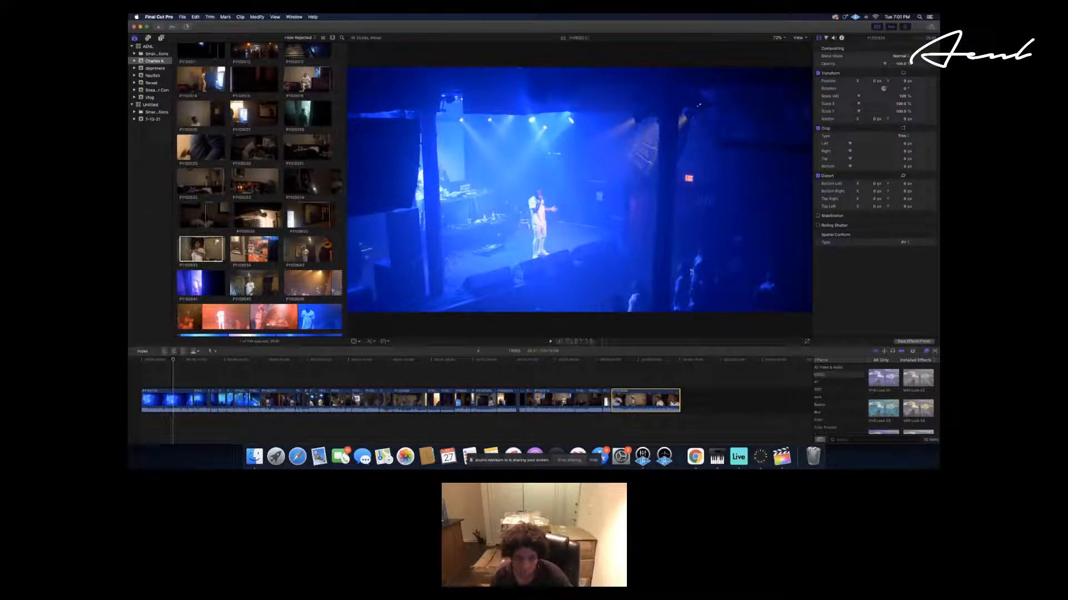
pyautogui.click(209, 250)
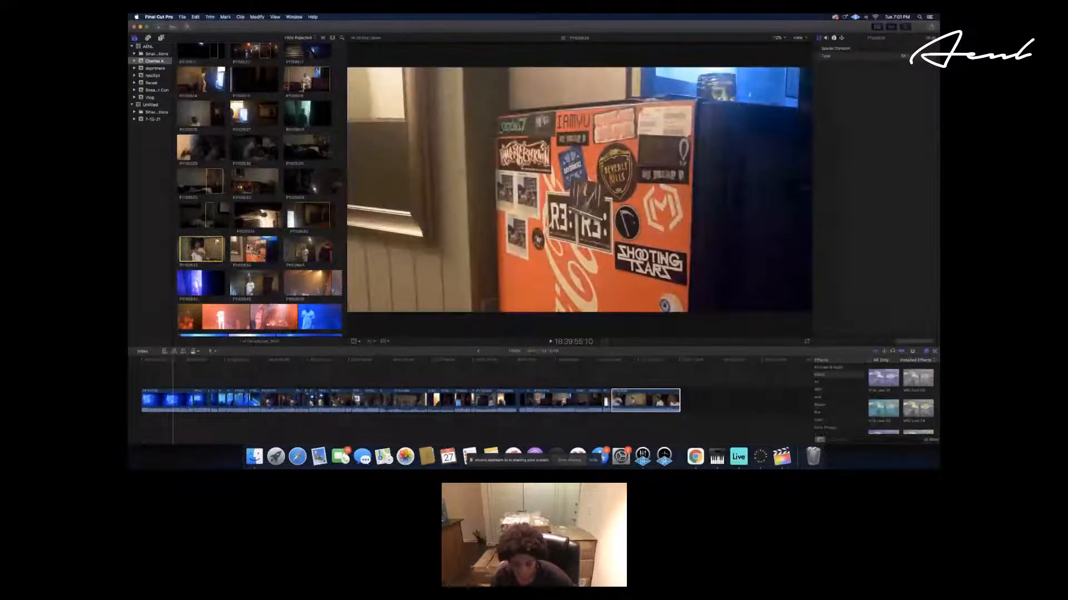
pyautogui.click(253, 249)
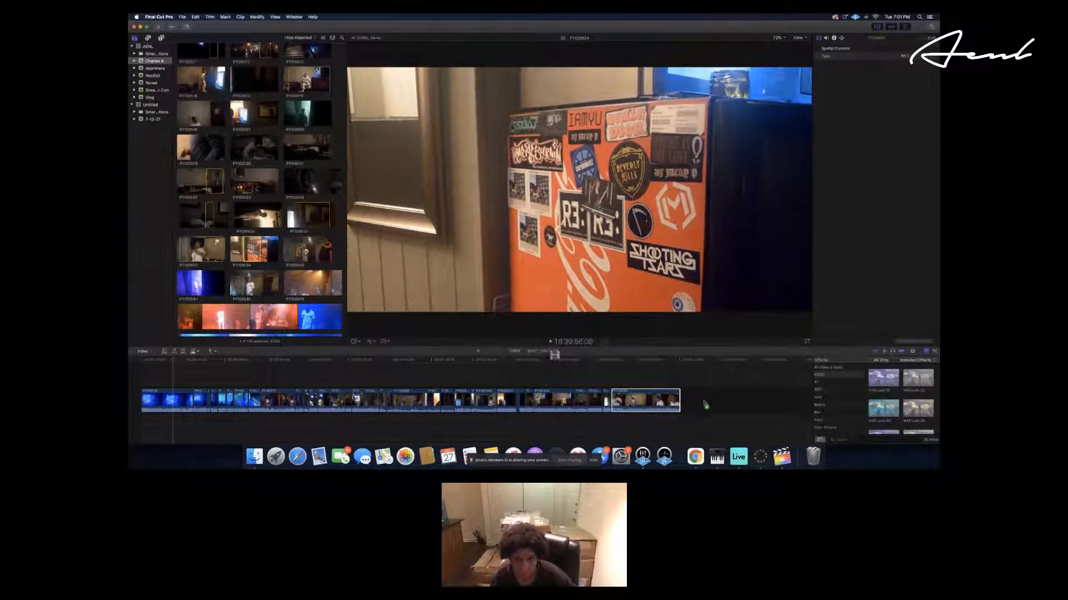
pyautogui.moveTo(704, 404); pyautogui.dragTo(706, 405)
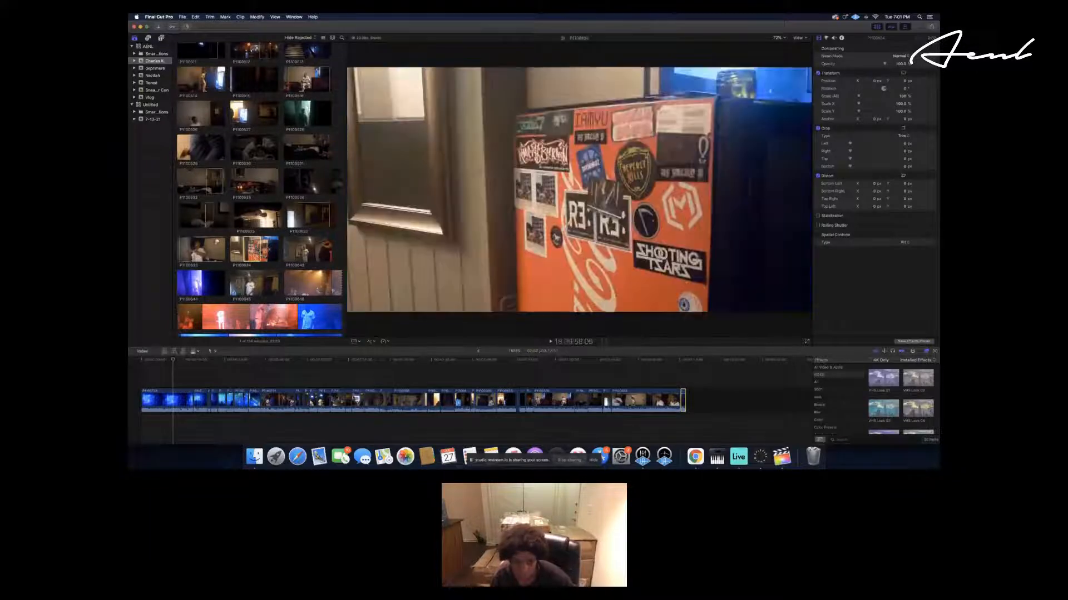
# Append the clip of the jersey wearer and the bearded man in black standing by the dressing-room mirror.
pyautogui.click(257, 249)
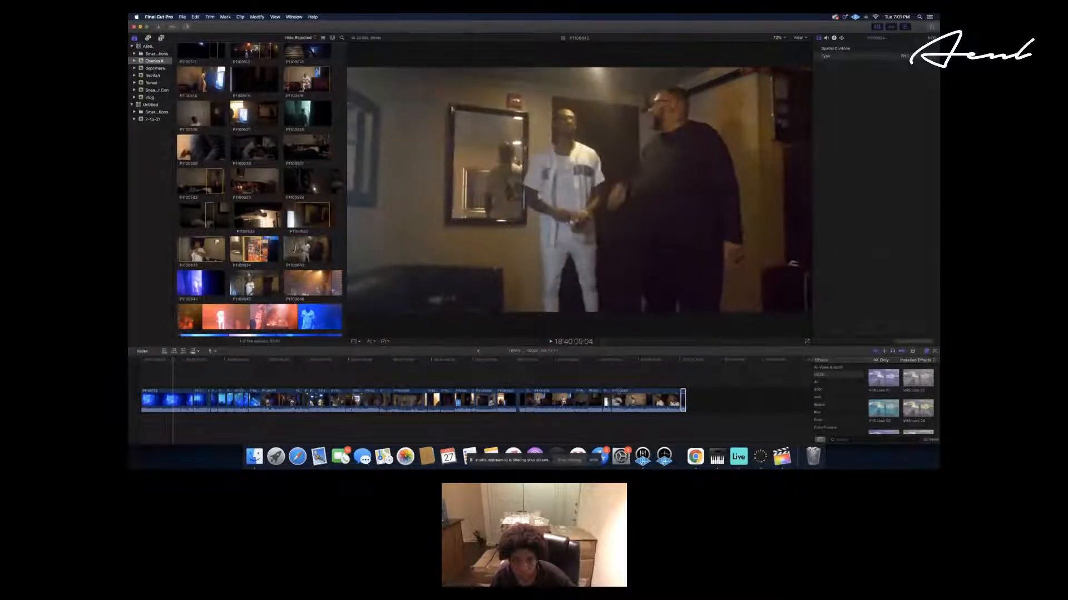
pyautogui.click(298, 248)
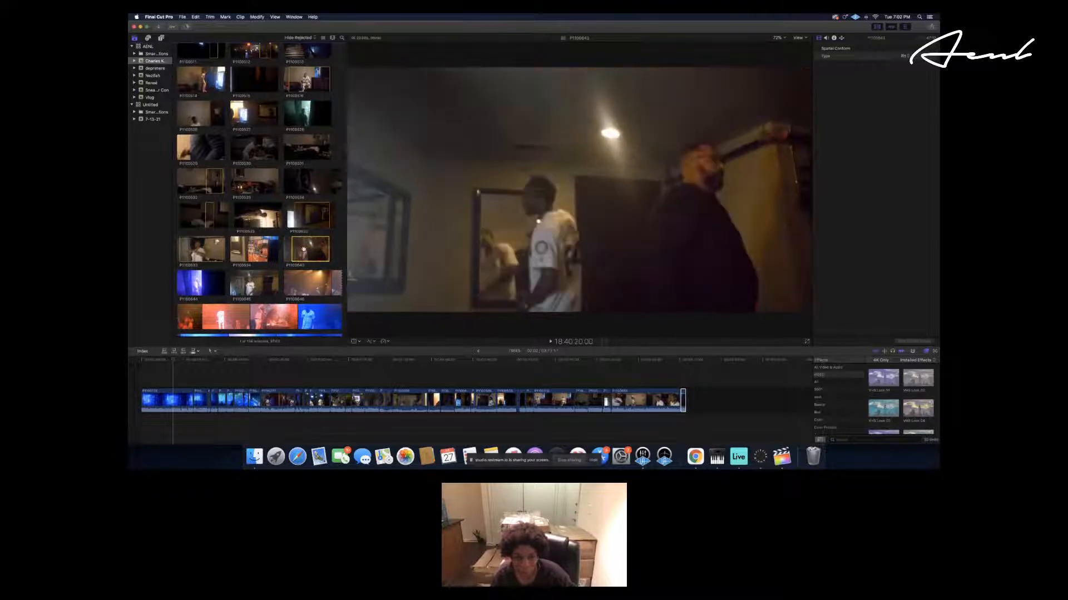
pyautogui.moveTo(303, 249); pyautogui.dragTo(717, 393)
pyautogui.hscroll(5, 717, 392)
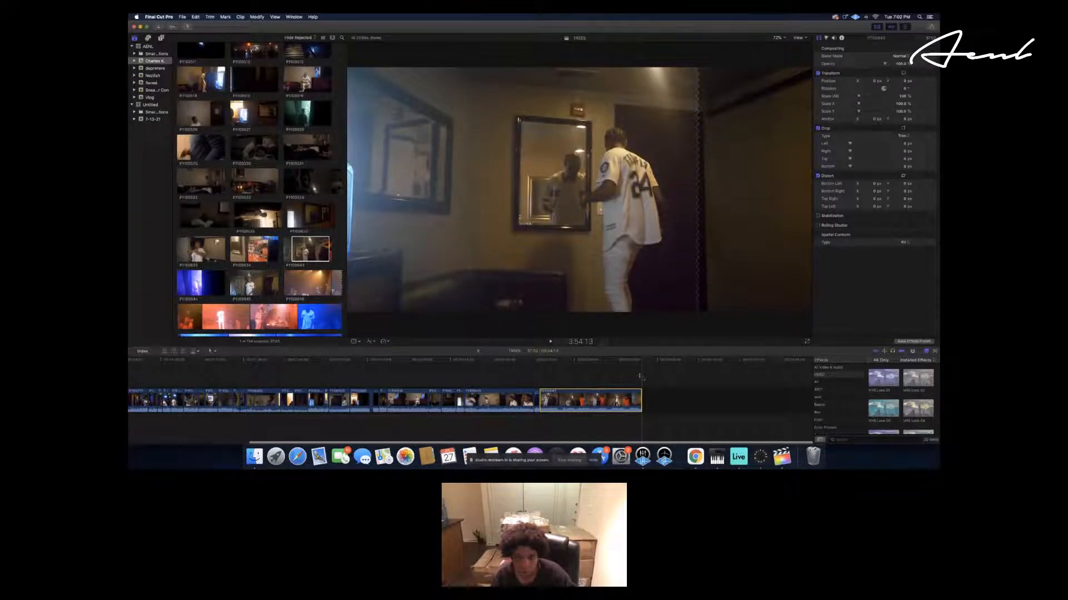
# Append the range of the blue-lit stage seen through the narrow opening from the wings.
pyautogui.click(180, 282)
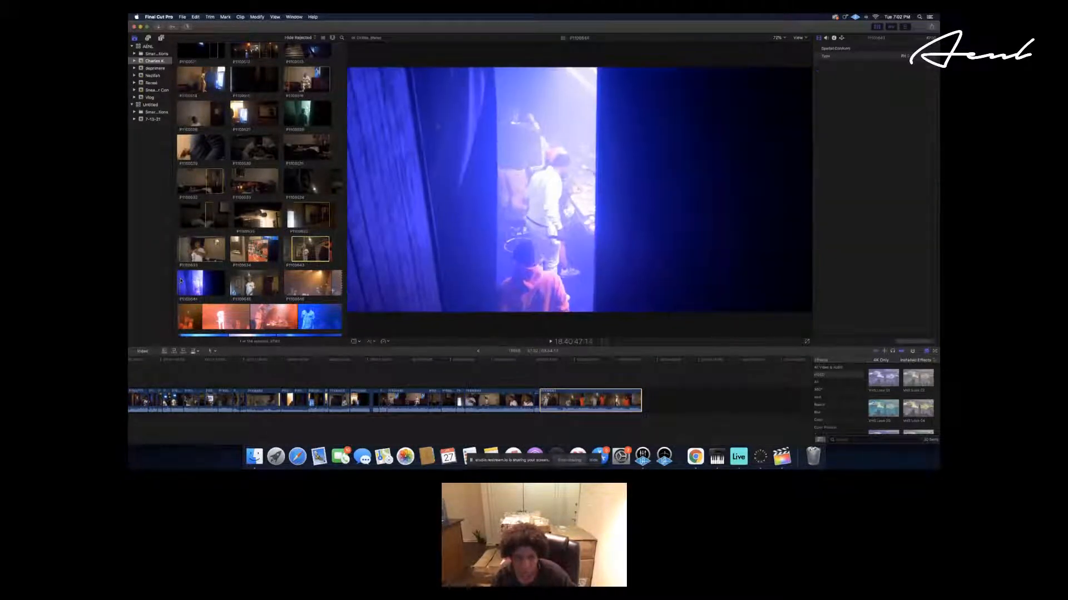
pyautogui.press('space')
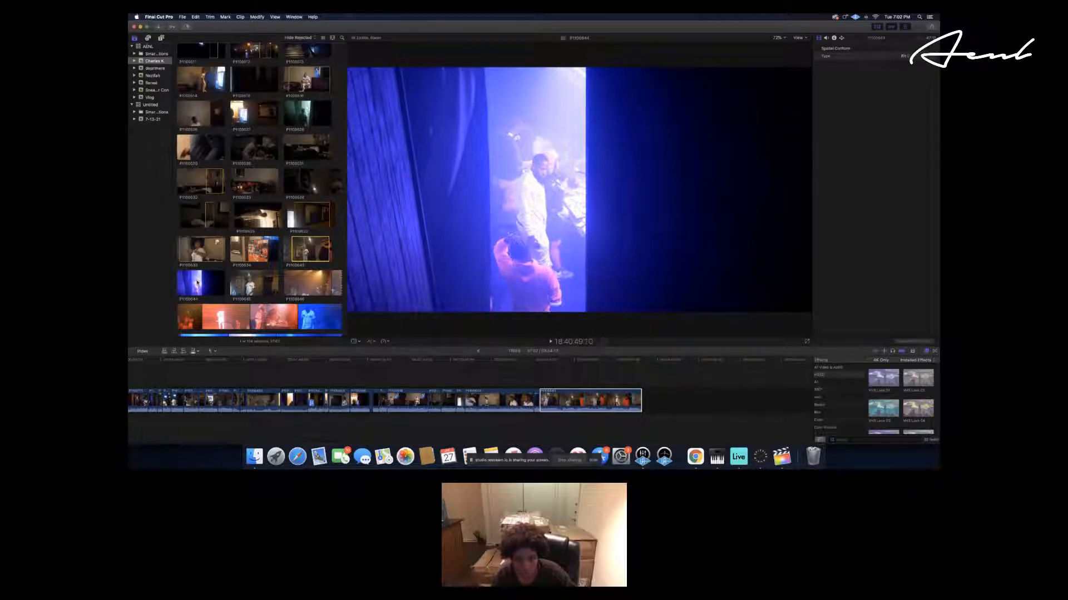
pyautogui.click(201, 283)
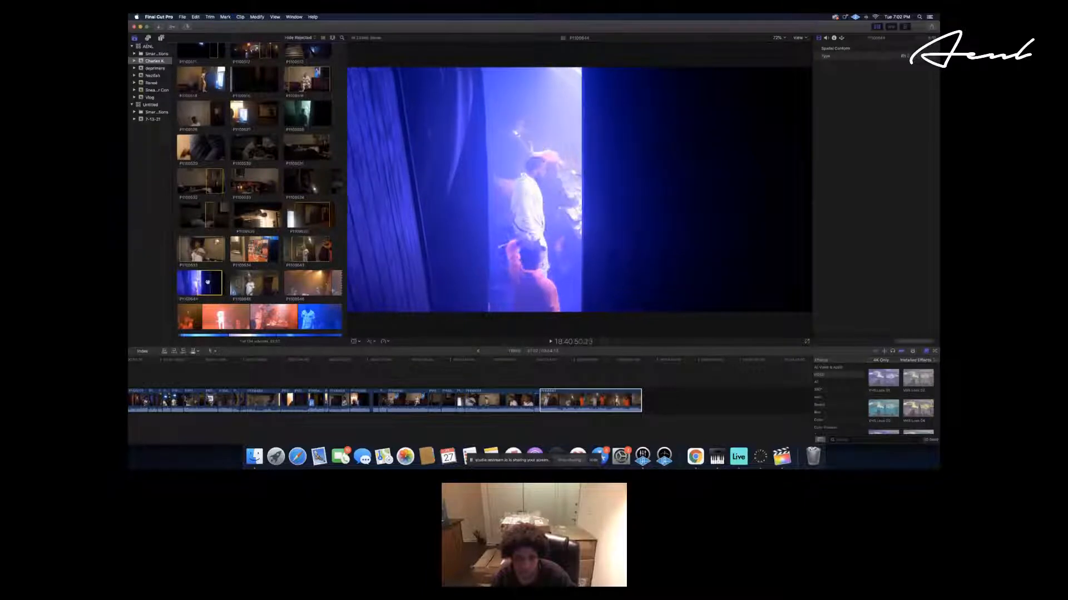
pyautogui.moveTo(201, 282); pyautogui.dragTo(674, 393)
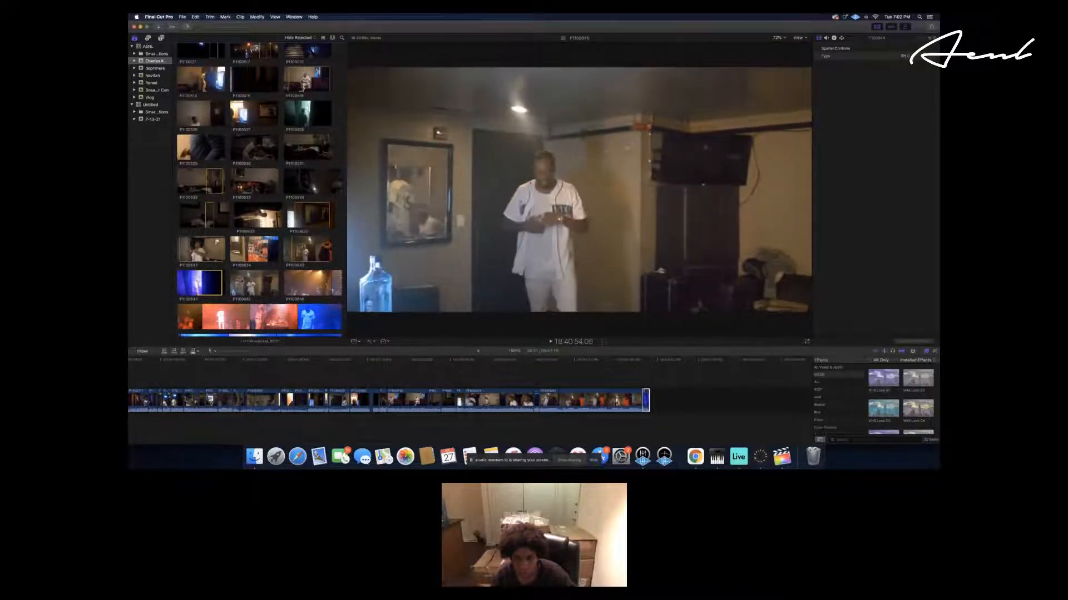
# Append the range of the jersey wearer standing in the dressing room and the range of the number 24 jersey from behind on stage.
pyautogui.click(239, 281)
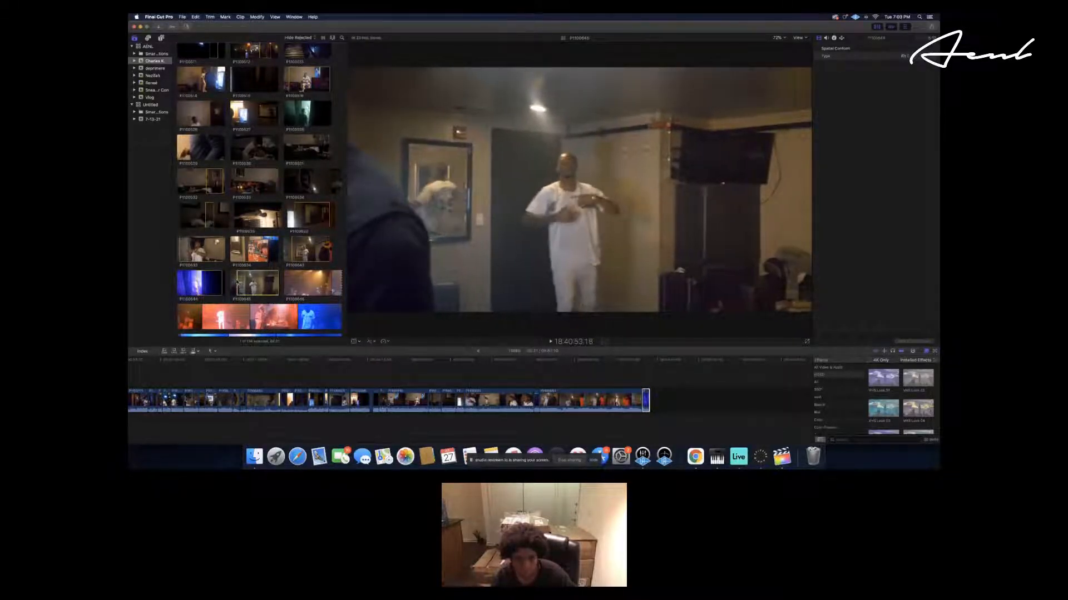
pyautogui.scroll(1, 248, 280)
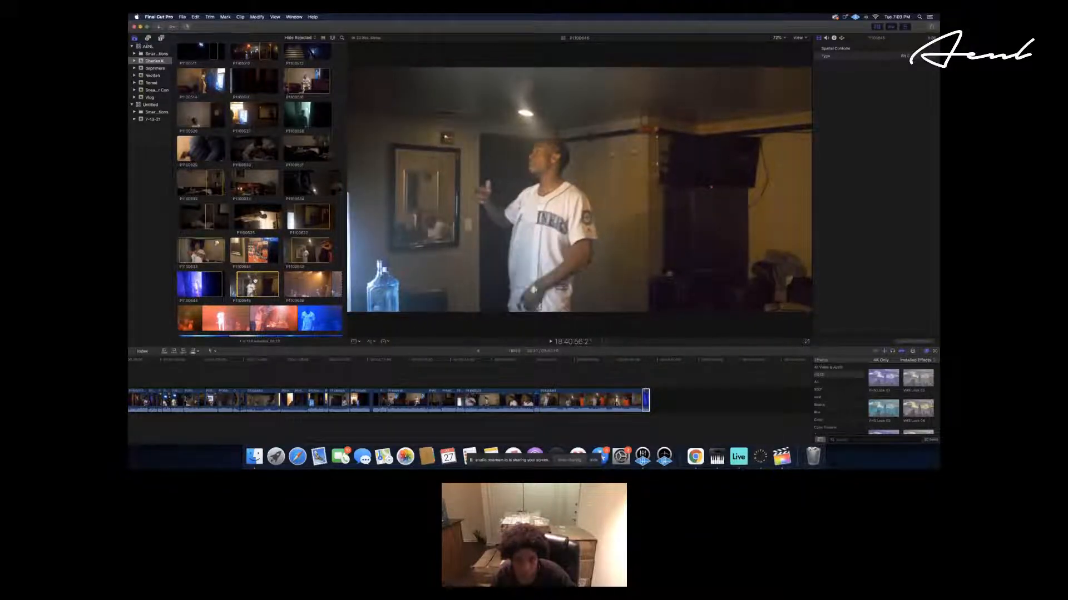
pyautogui.moveTo(666, 394); pyautogui.dragTo(673, 393)
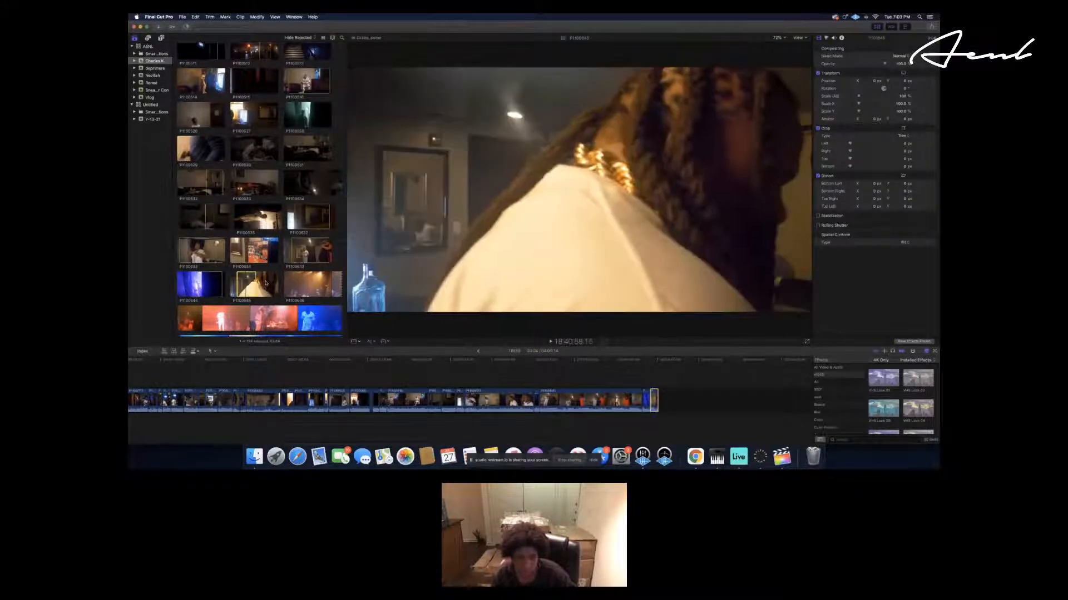
pyautogui.click(267, 284)
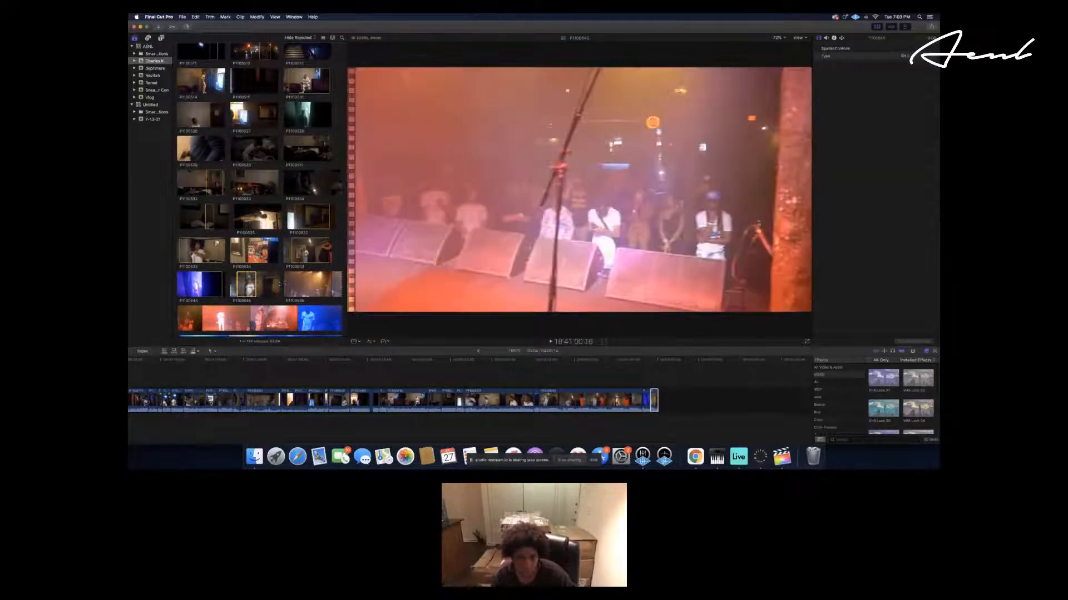
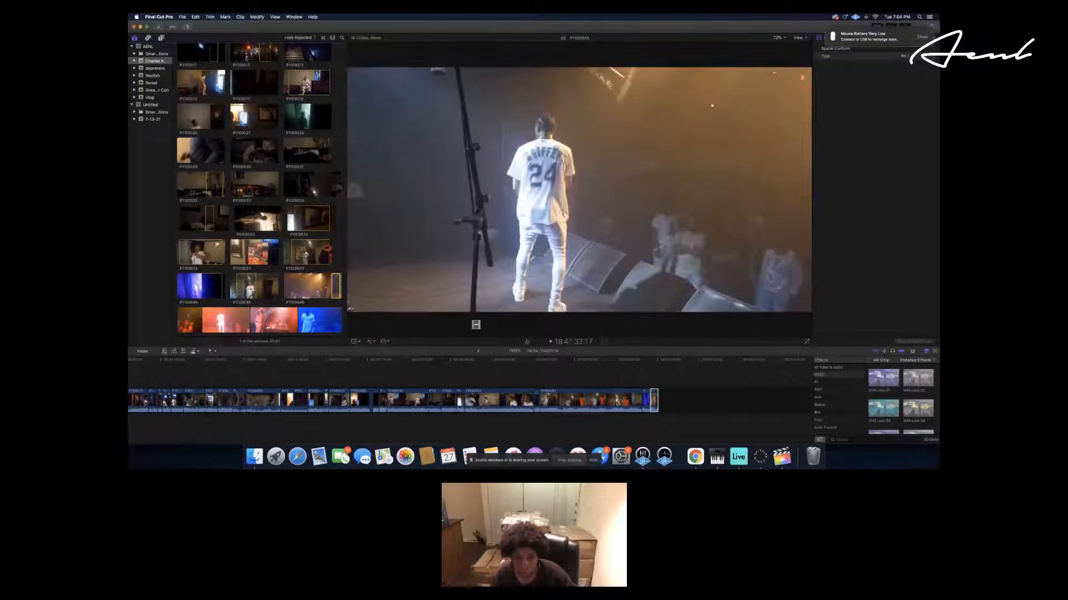
pyautogui.moveTo(730, 396); pyautogui.dragTo(719, 401)
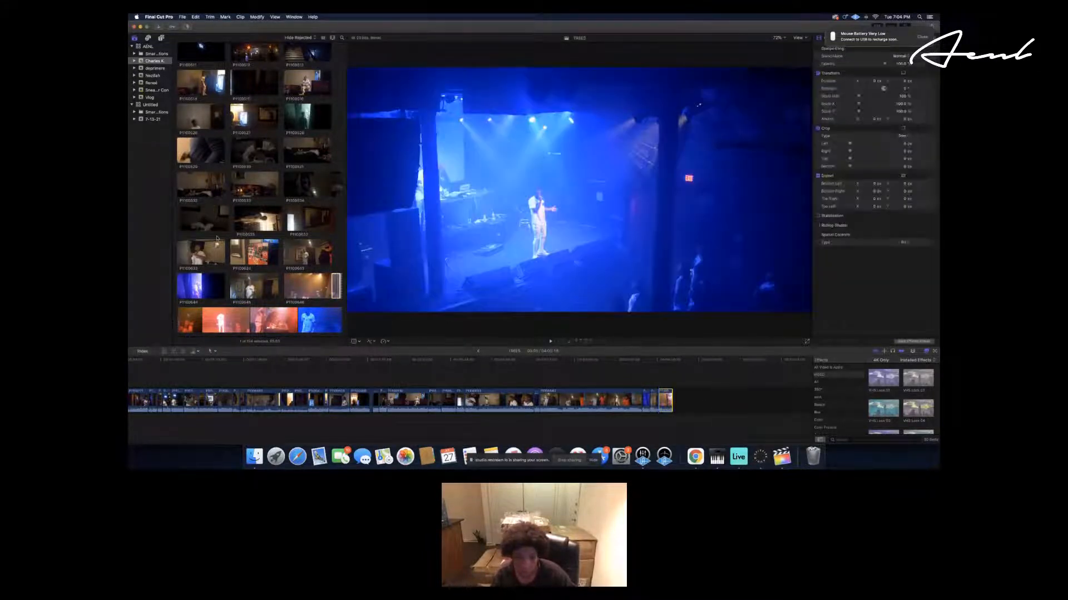
# Append a short range of the orange-lit DJ table with the man in white raising an arm beside the DJ in the yellow cap.
pyautogui.click(178, 273)
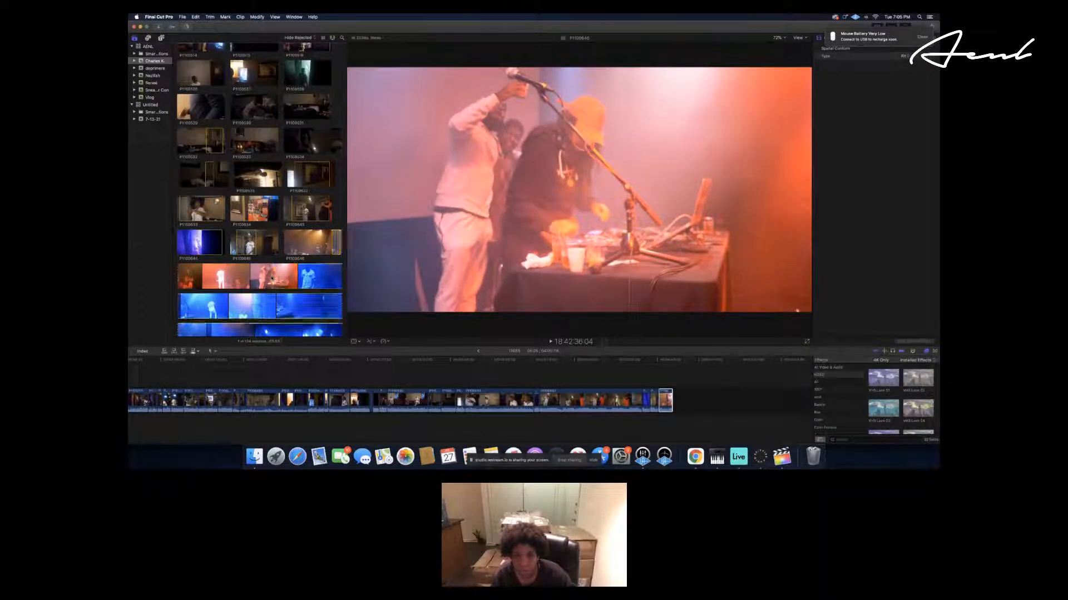
pyautogui.click(272, 277)
pyautogui.press('space')
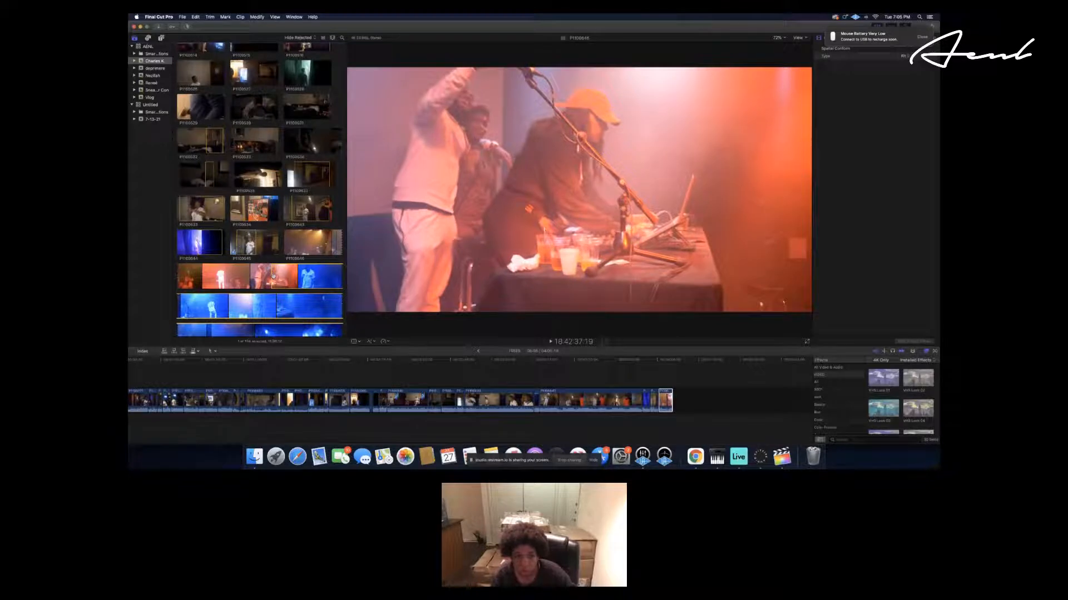
pyautogui.click(273, 276)
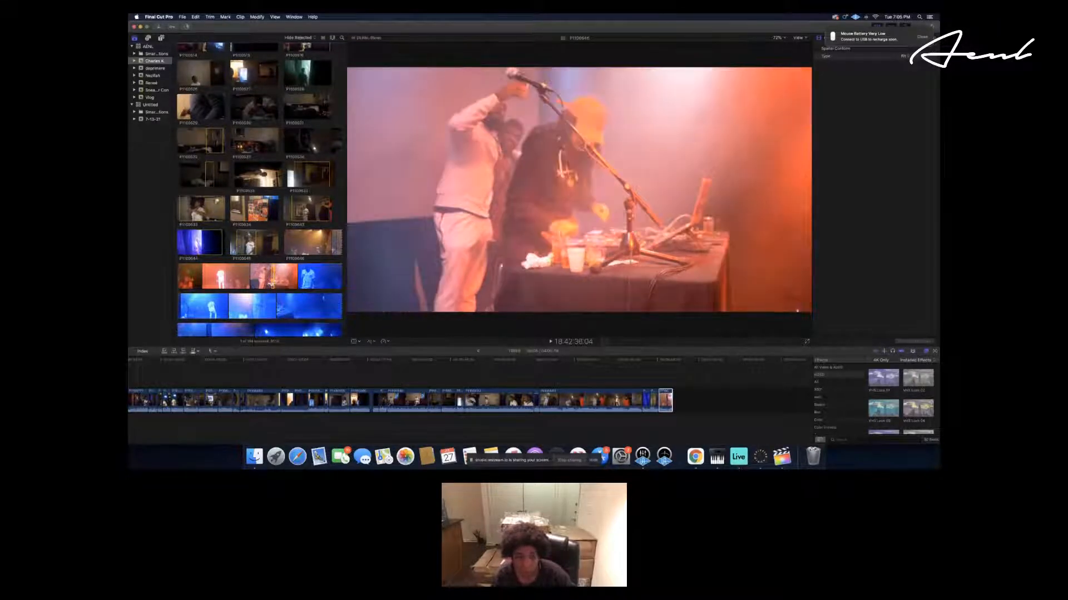
pyautogui.moveTo(273, 282); pyautogui.dragTo(727, 403)
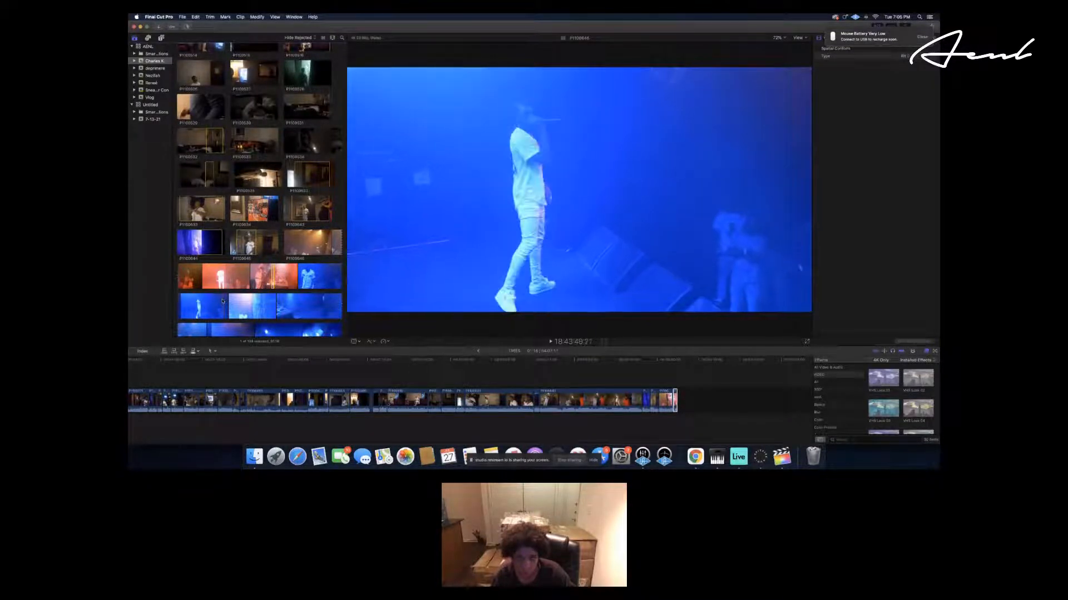
# Append the blue-lit range of the jersey wearer facing forward with the microphone and the range of him behind the mic stand.
pyautogui.click(224, 300)
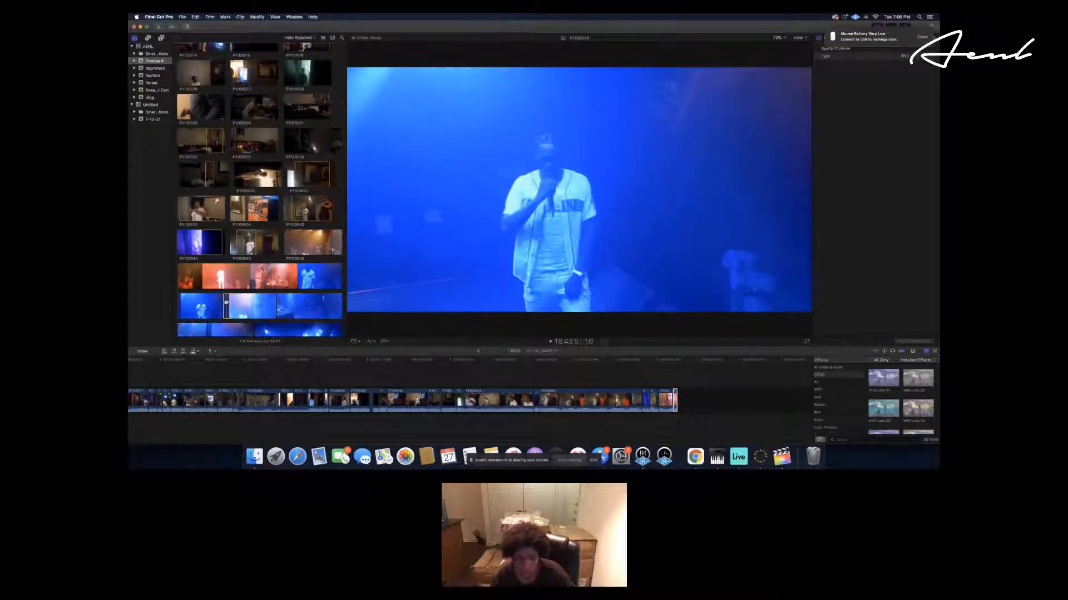
pyautogui.moveTo(698, 369); pyautogui.dragTo(706, 396)
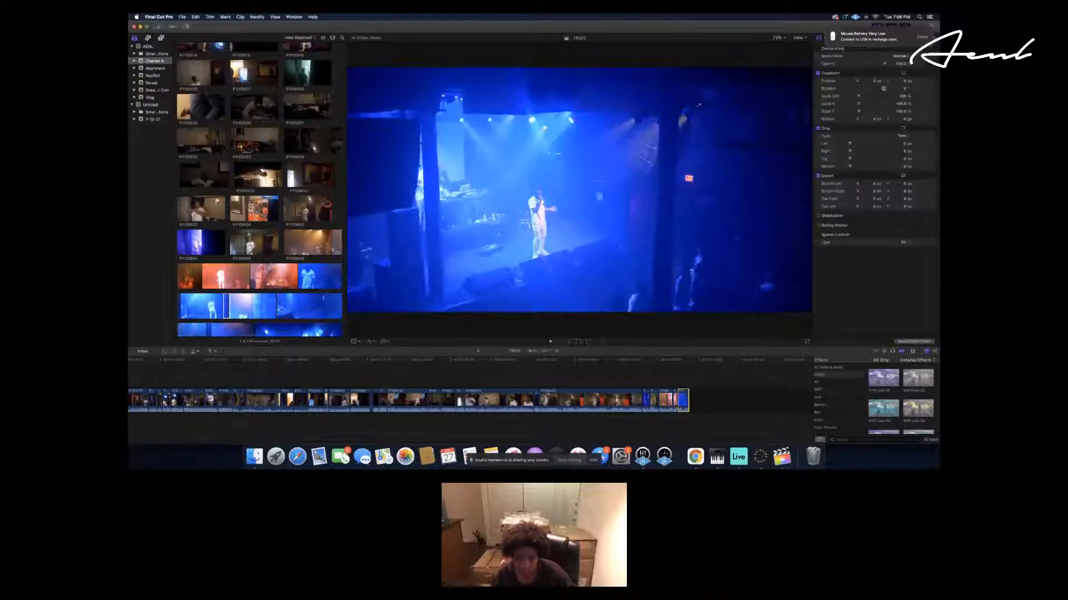
pyautogui.click(234, 305)
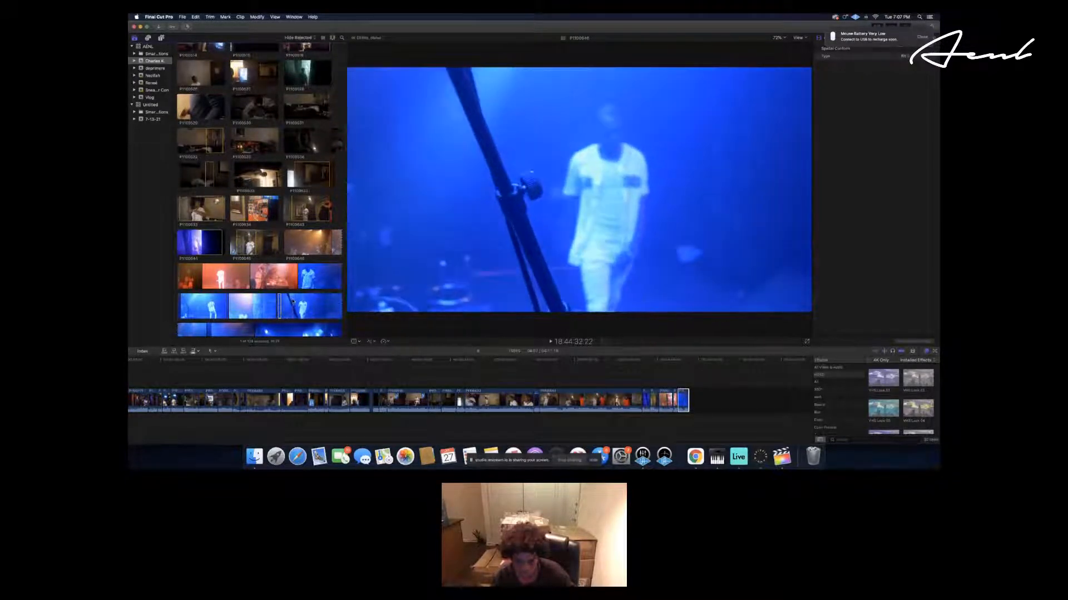
pyautogui.click(293, 301)
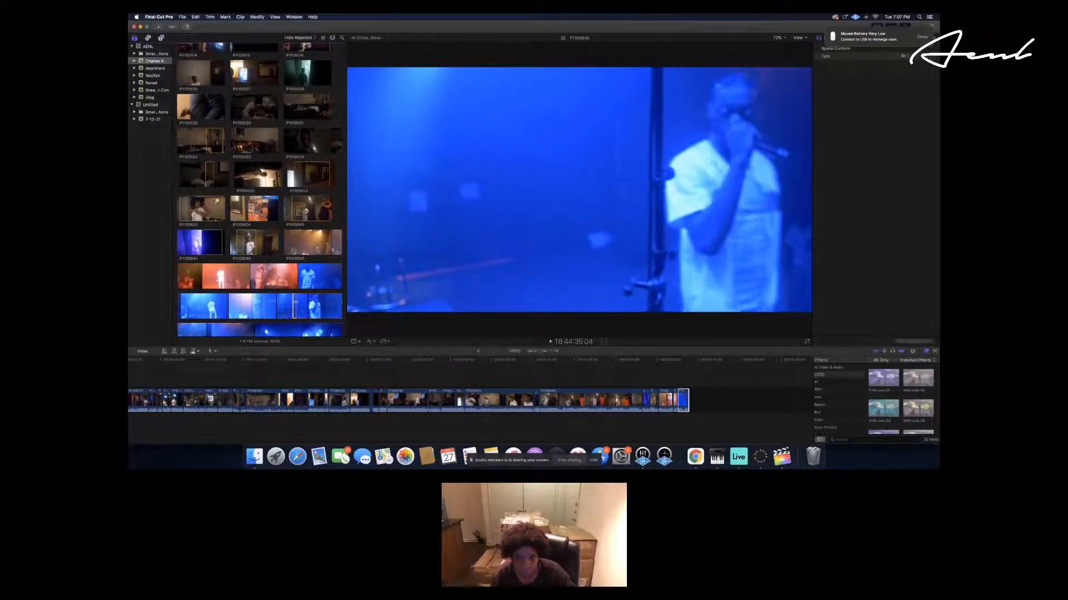
pyautogui.press('e')
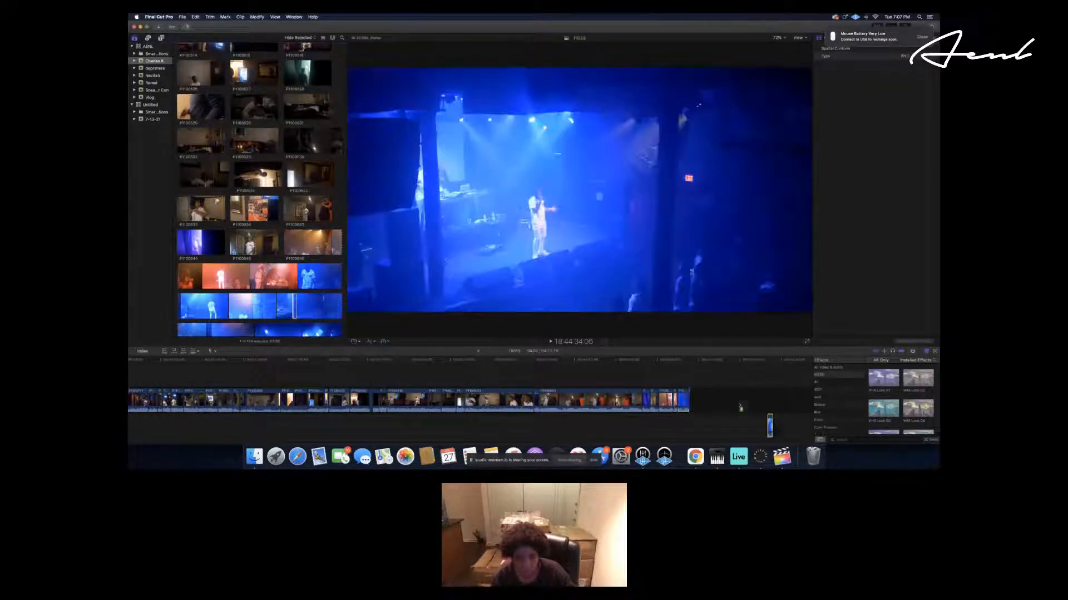
# Append the blue-lit close-up range of the Pioneer DJ decks and laptop.
pyautogui.click(303, 306)
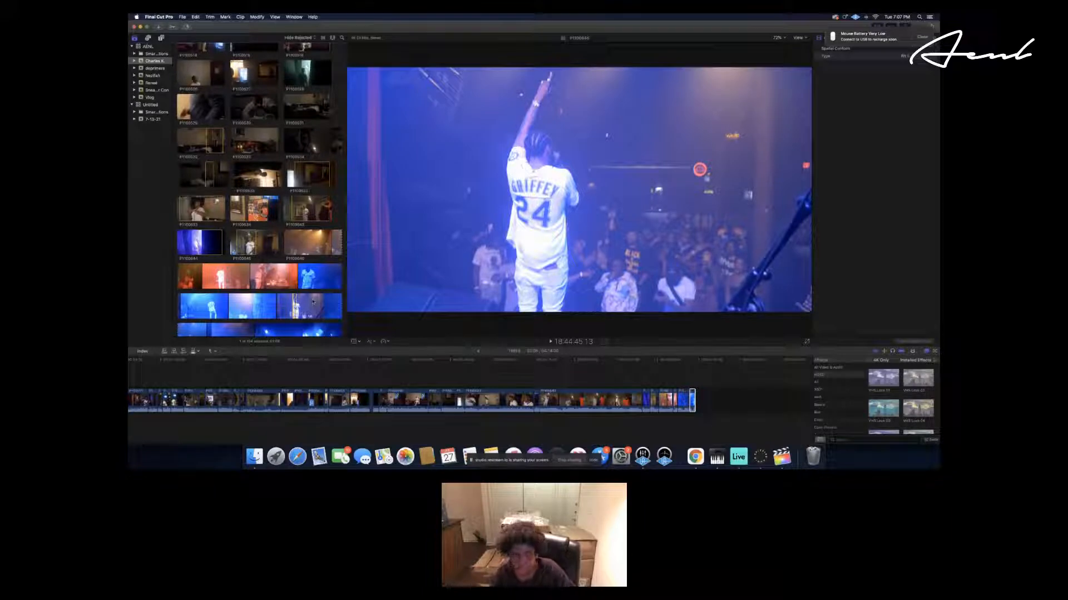
pyautogui.press('space')
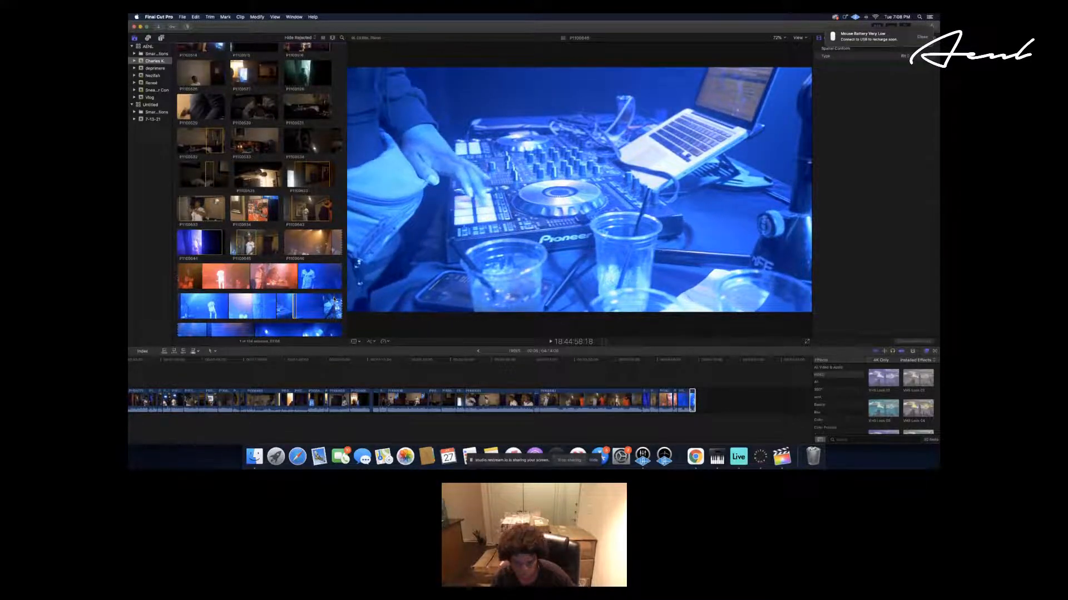
pyautogui.press('i')
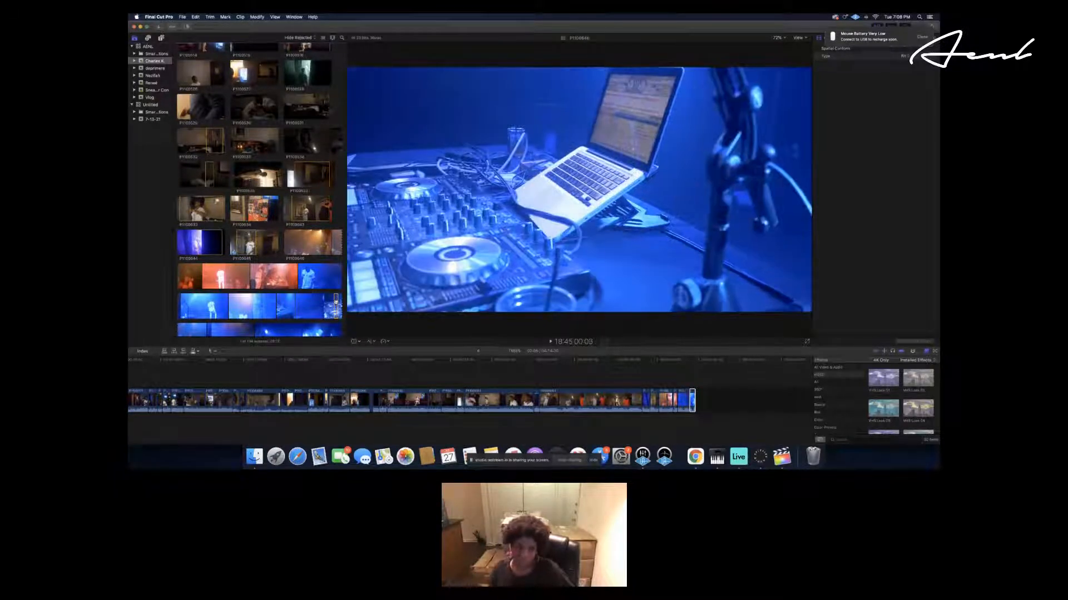
pyautogui.moveTo(692, 361); pyautogui.dragTo(724, 395)
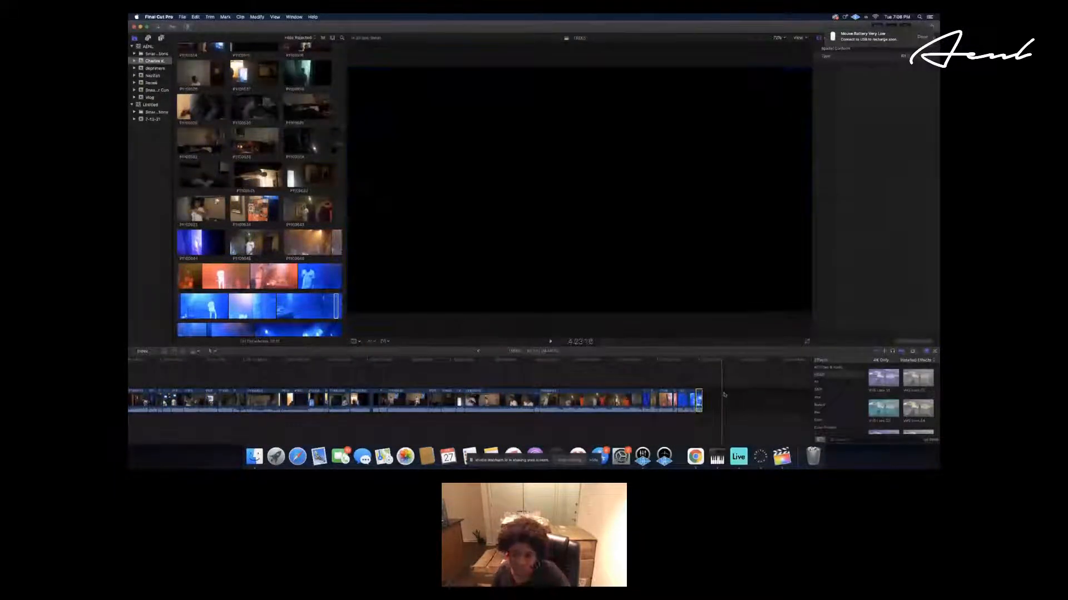
# Append the range of the jersey wearer rapping under the blue spotlights beside the dark curtain, ending before he turns his back.
pyautogui.scroll(-3, 206, 275)
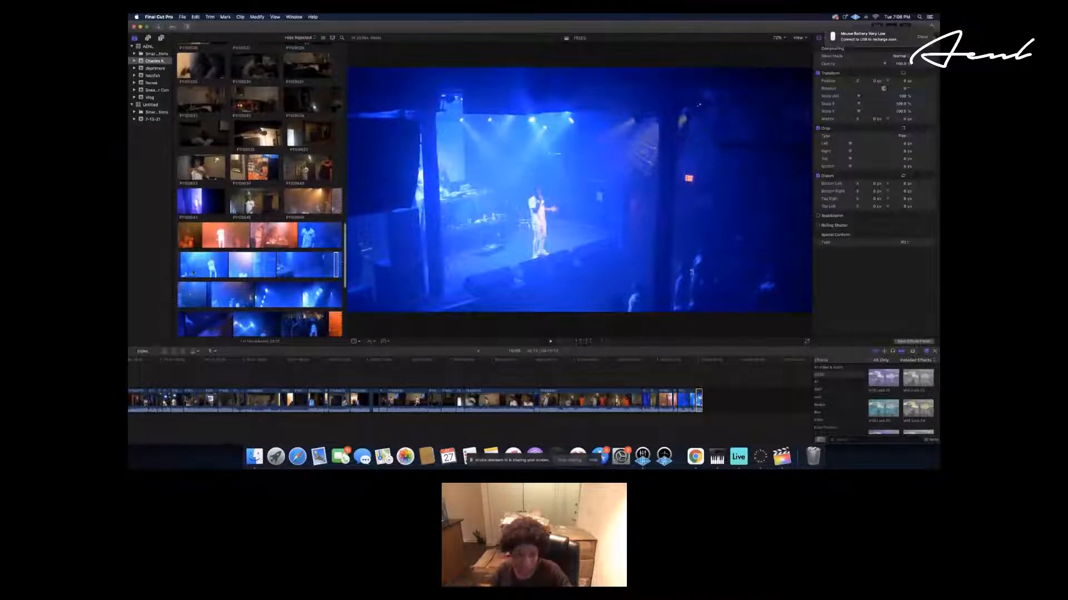
pyautogui.click(181, 295)
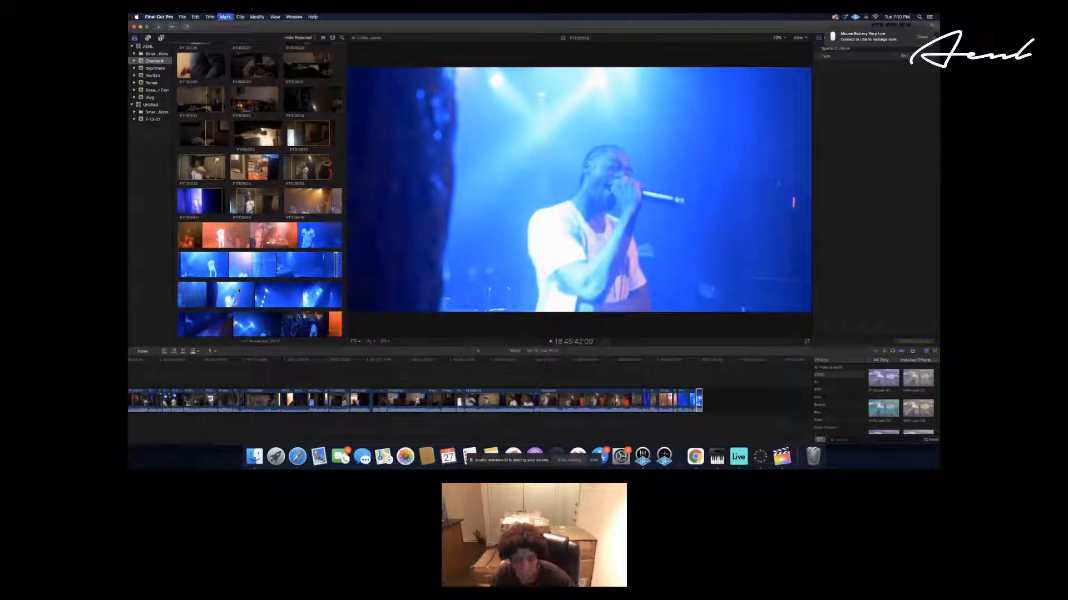
pyautogui.click(238, 290)
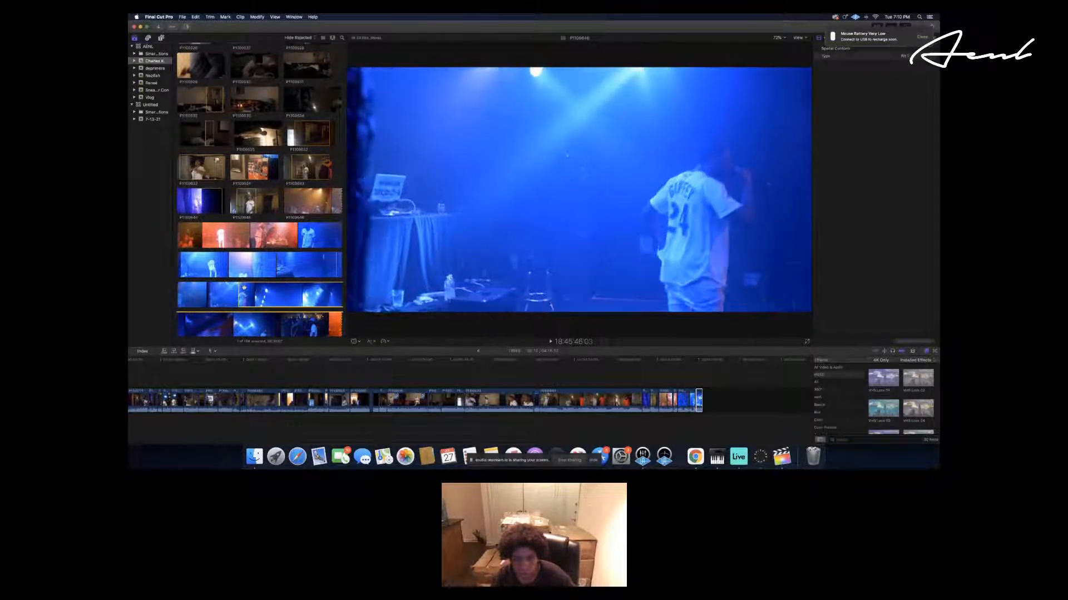
pyautogui.scroll(2, 243, 287)
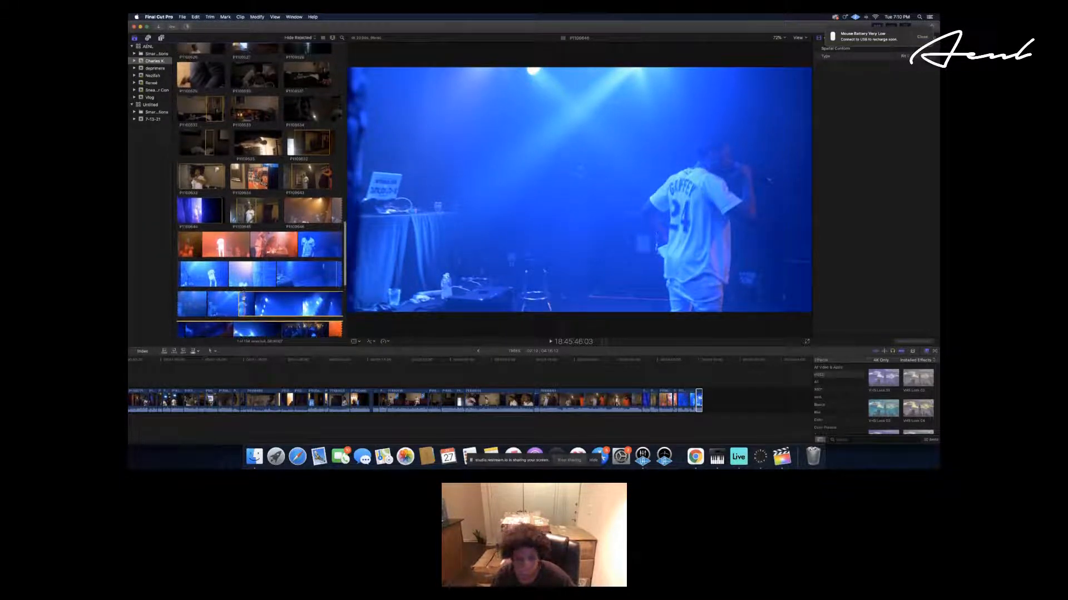
pyautogui.scroll(-2, 245, 296)
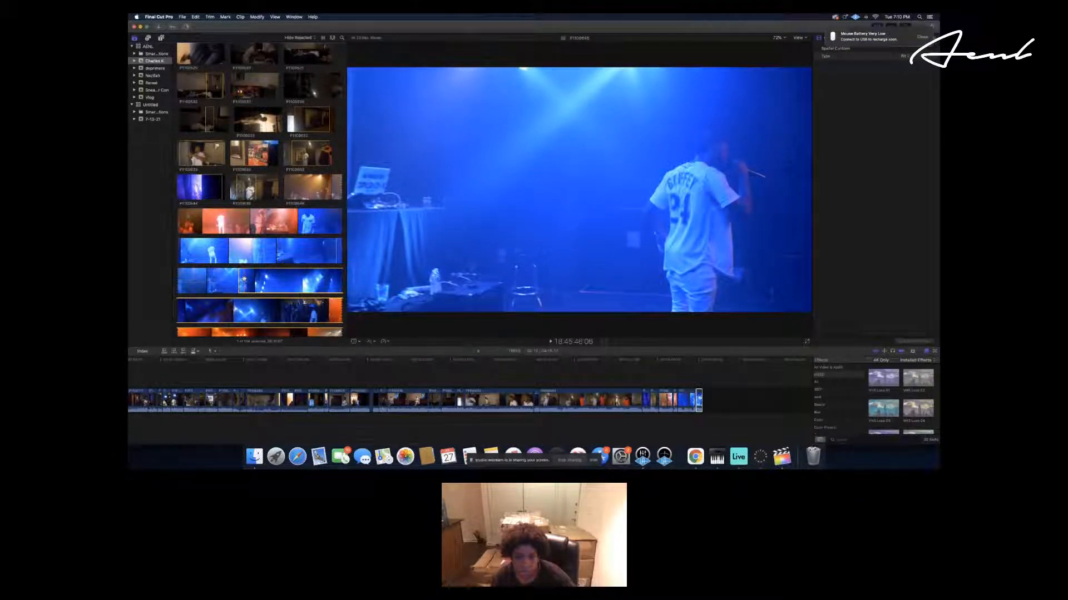
pyautogui.press('o')
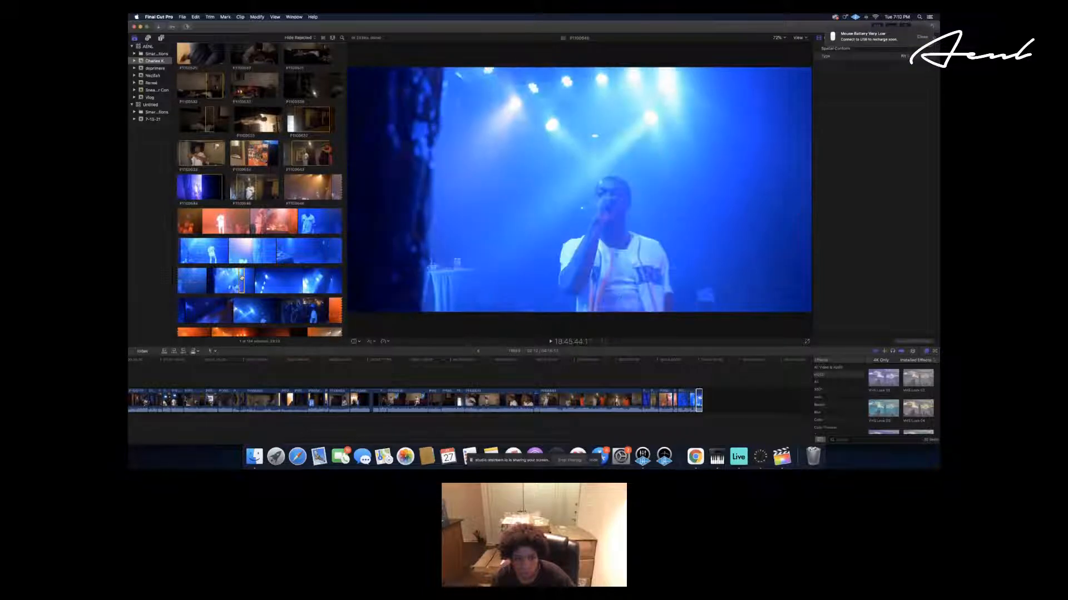
pyautogui.moveTo(242, 281); pyautogui.dragTo(723, 398)
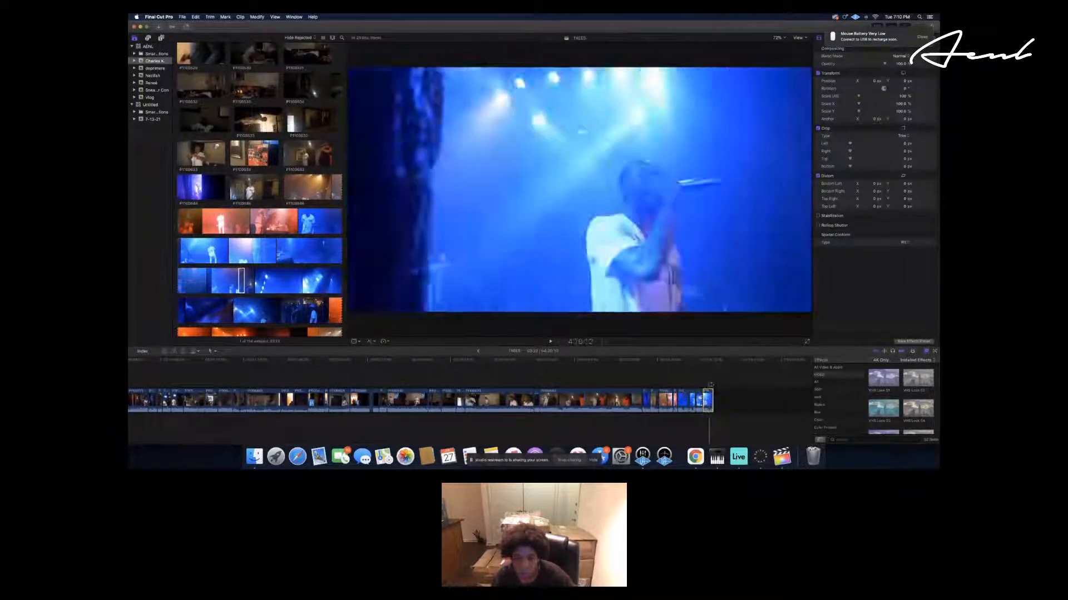
# Append the range of the jersey wearer under the row of stage lights and the range of the wide DJ table shot beside him.
pyautogui.click(249, 280)
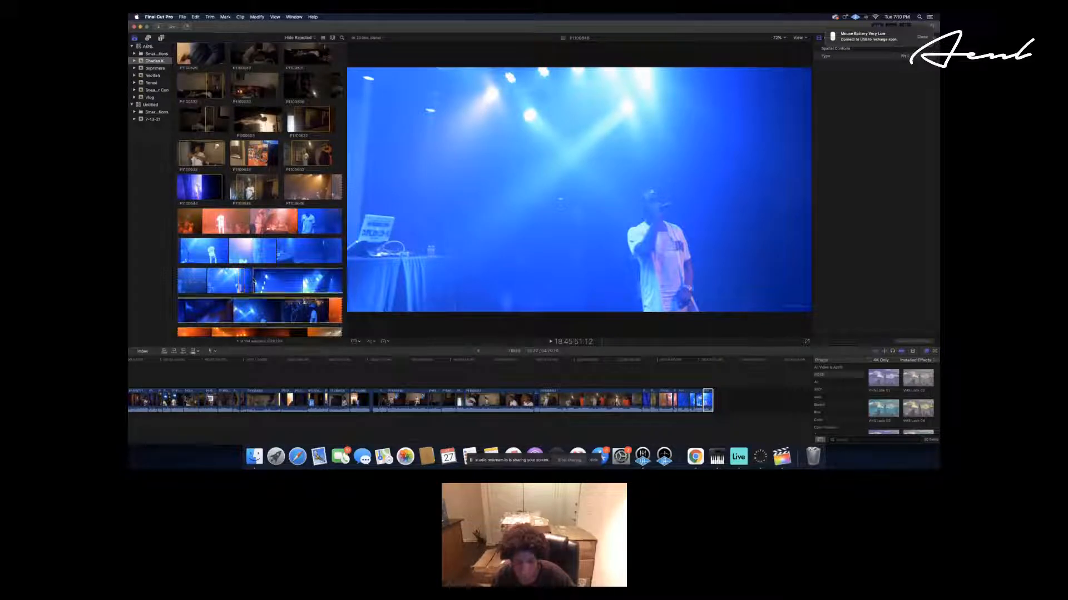
pyautogui.click(256, 280)
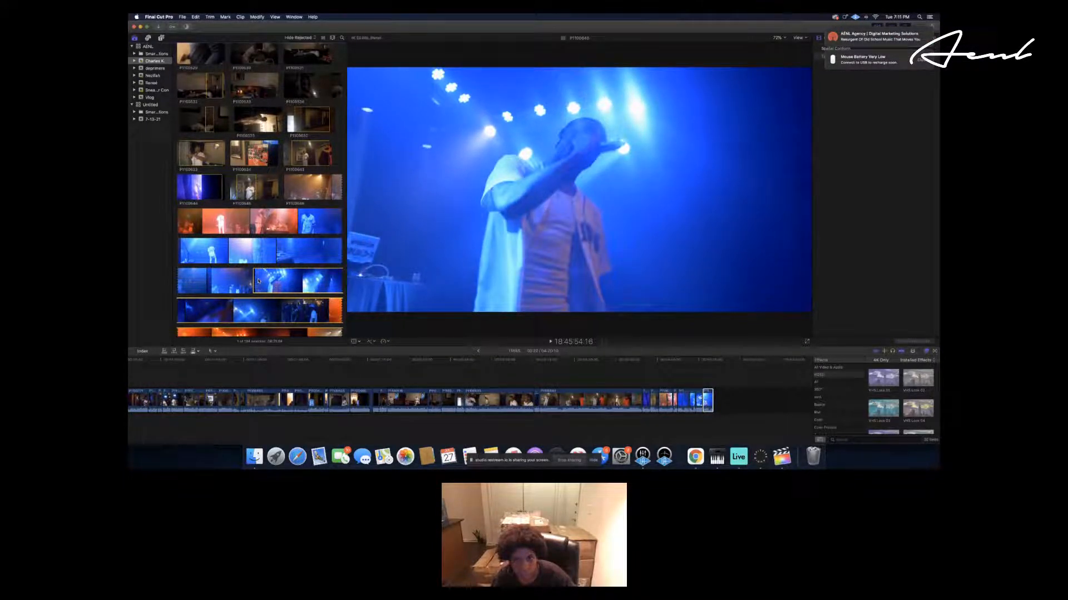
pyautogui.press('o')
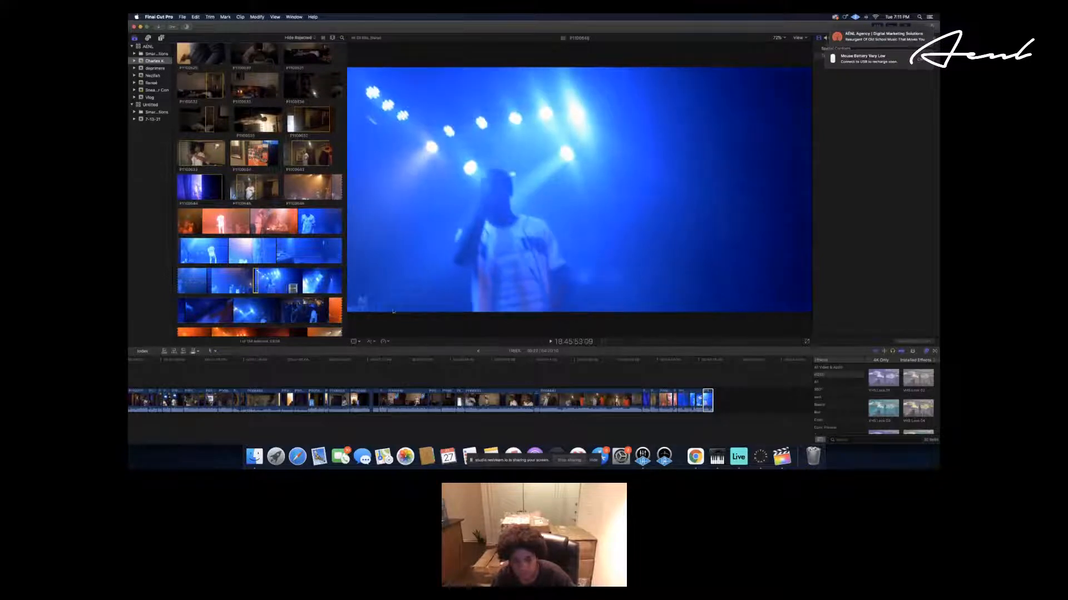
pyautogui.moveTo(256, 281); pyautogui.dragTo(750, 400)
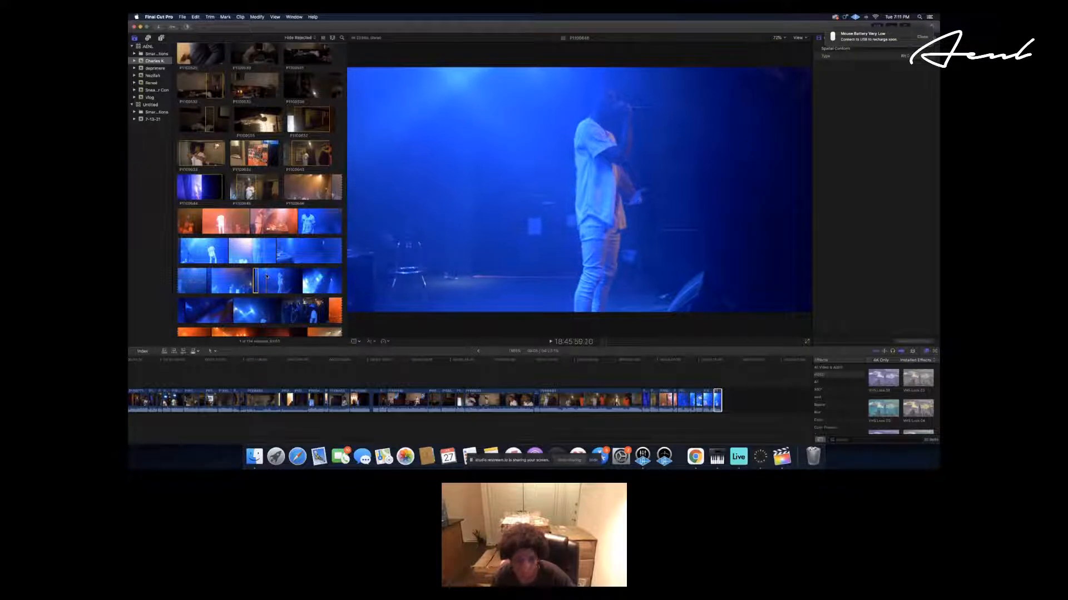
pyautogui.click(267, 276)
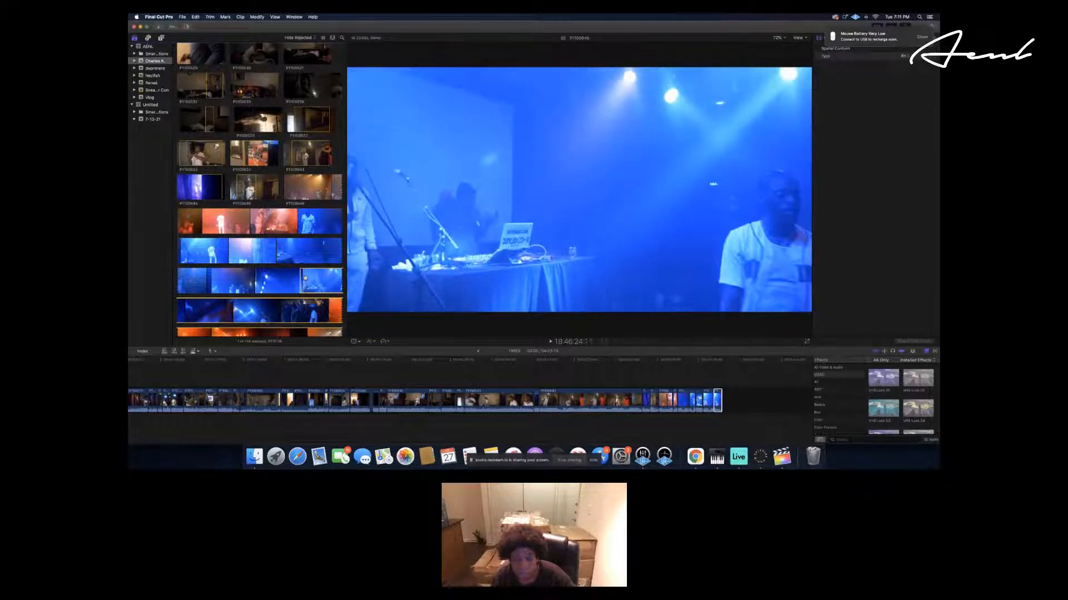
pyautogui.press('o')
pyautogui.moveTo(303, 280); pyautogui.dragTo(739, 397)
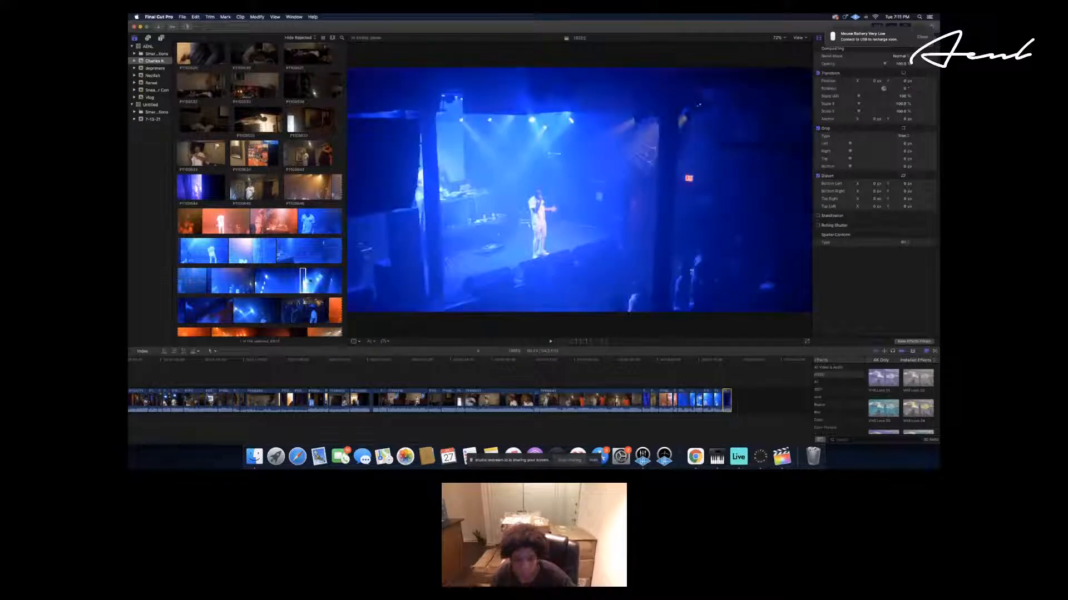
# Append the blue-lit range of the two audience members in caps and white shirts, one wearing a crossbody strap.
pyautogui.press('space')
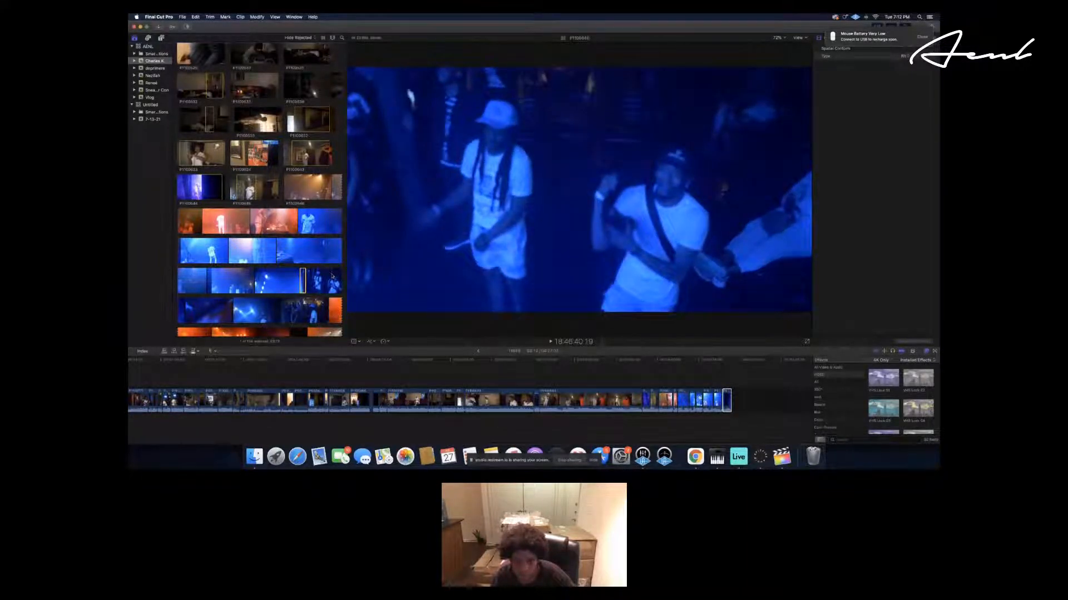
pyautogui.click(334, 276)
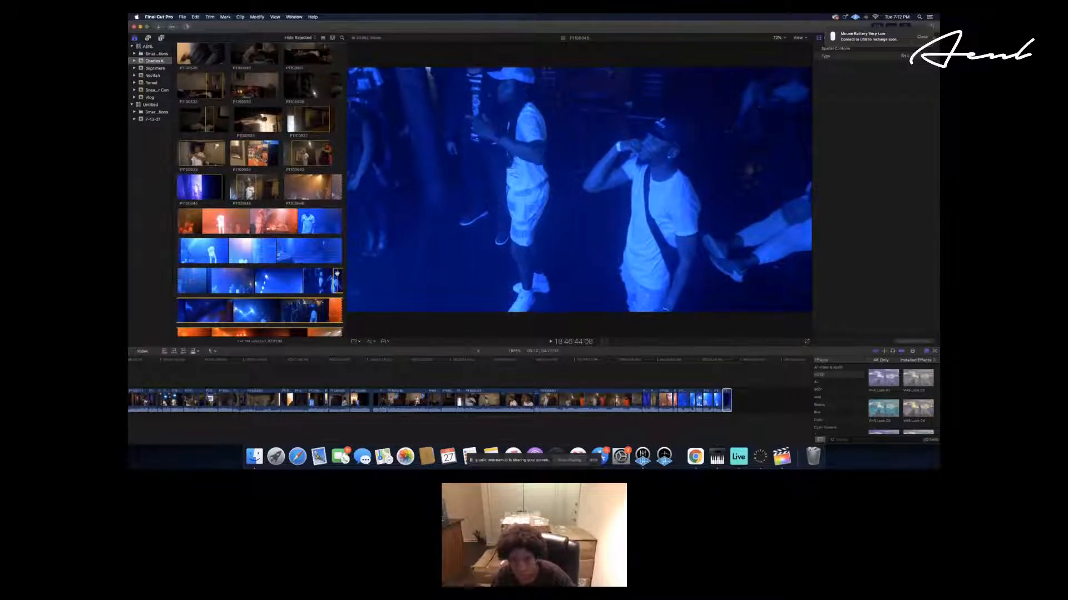
pyautogui.press('o')
pyautogui.moveTo(335, 276); pyautogui.dragTo(736, 400)
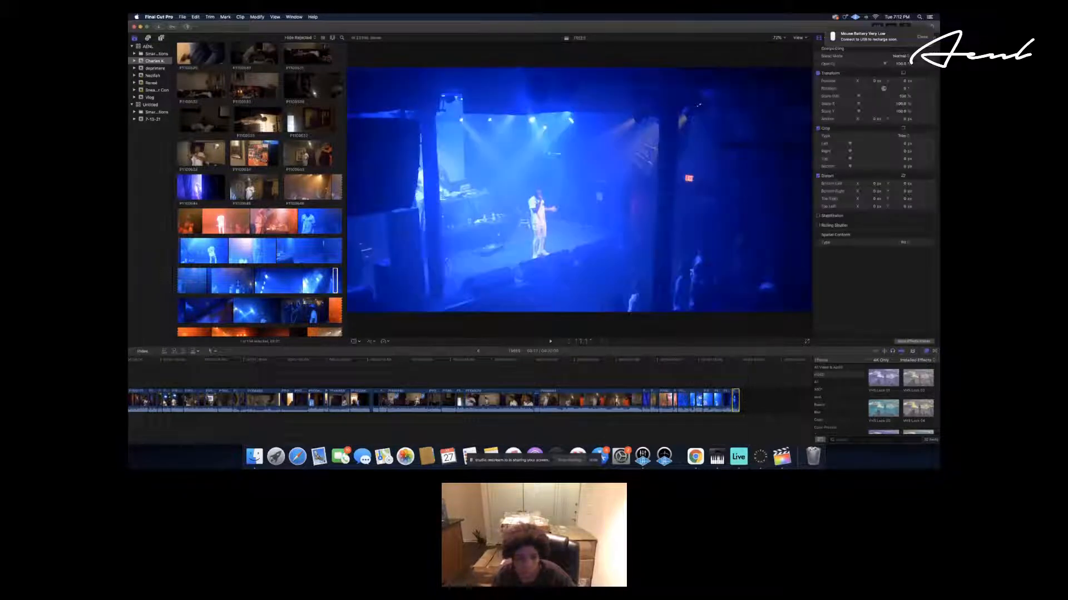
# Append the short range of the blue-lit crowd around the person in the patterned white outfit.
pyautogui.scroll(-2, 224, 294)
pyautogui.click(178, 284)
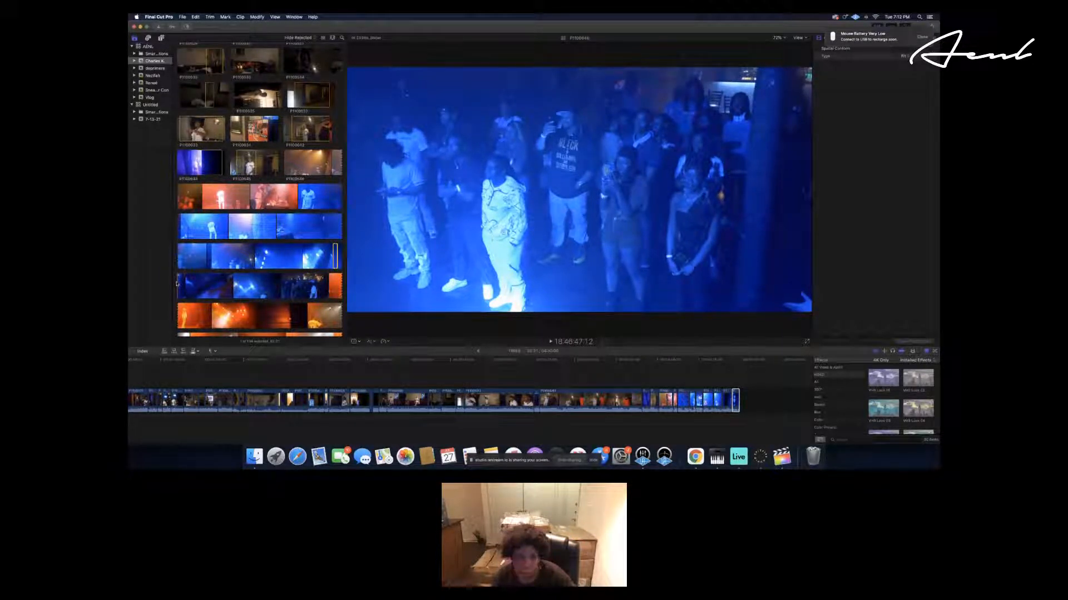
pyautogui.click(177, 283)
pyautogui.press('space')
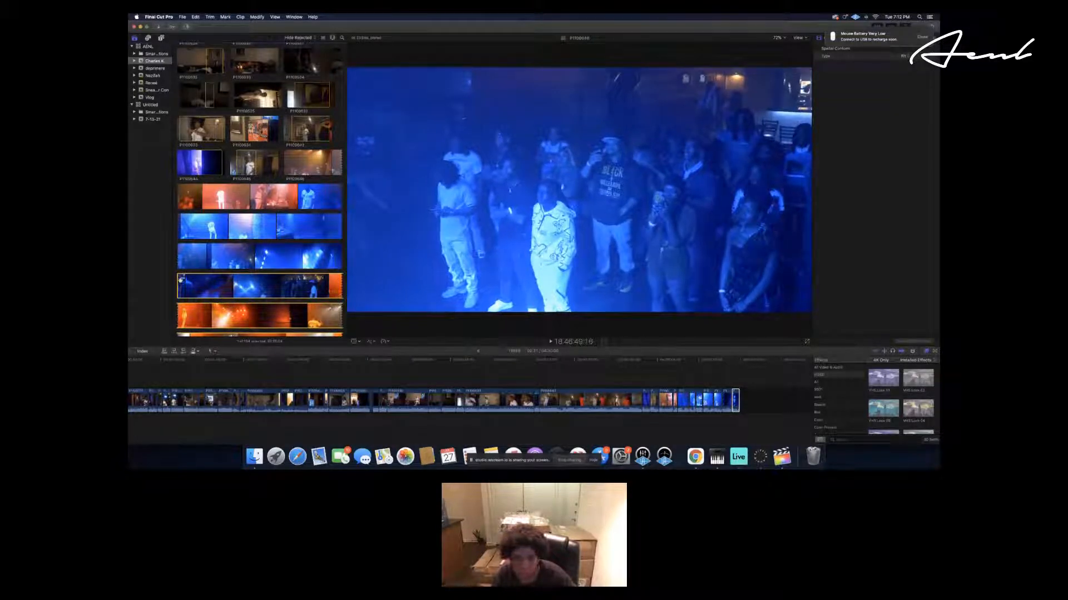
pyautogui.press('o')
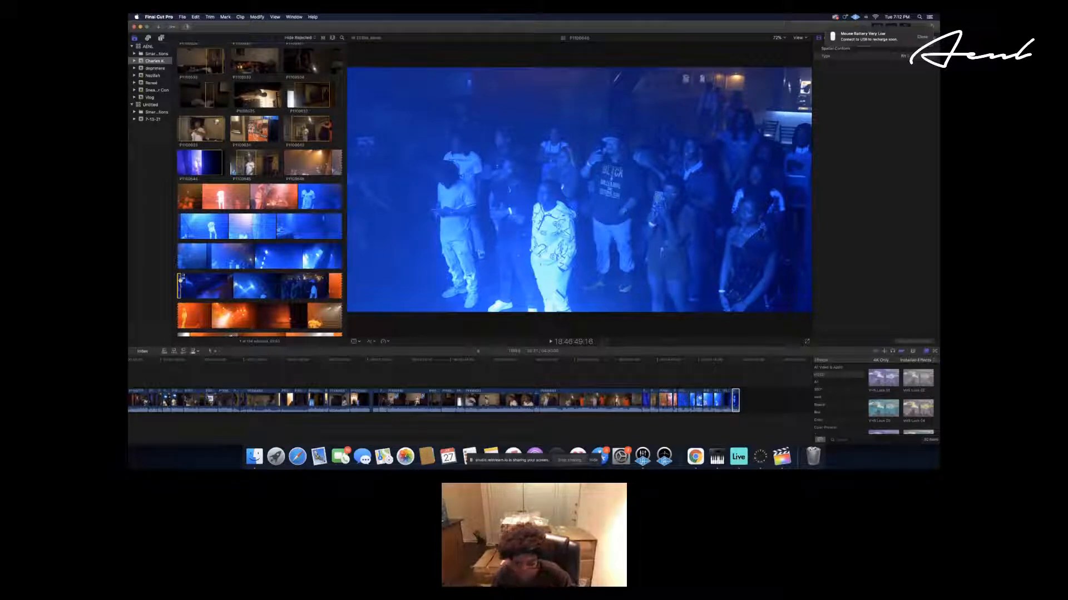
pyautogui.moveTo(180, 280); pyautogui.dragTo(744, 431)
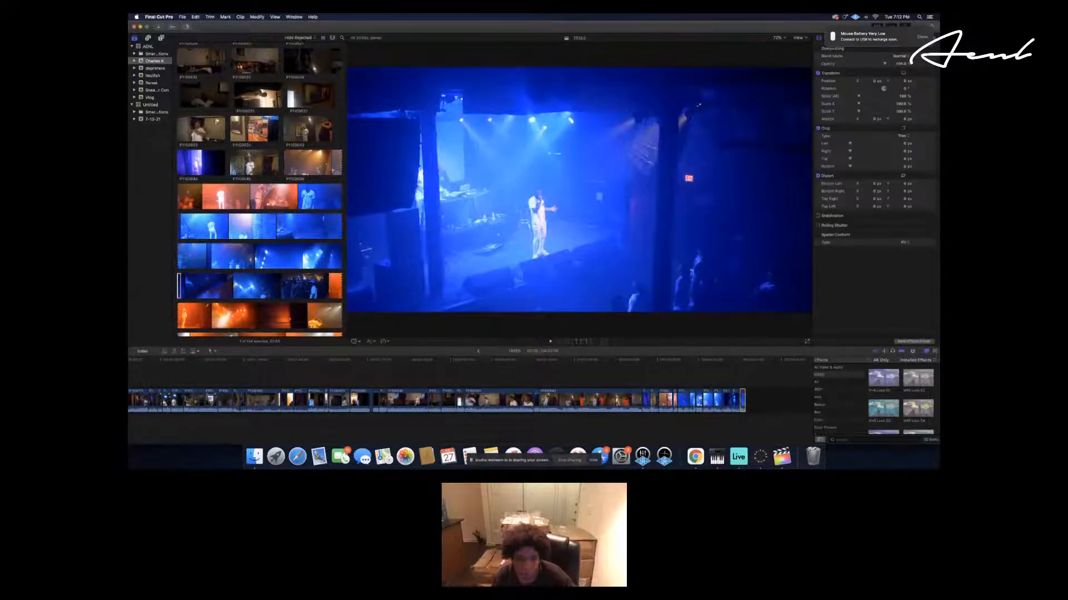
# Append the range of the jersey wearer raising the microphone under the bright blue and white spotlights.
pyautogui.click(191, 283)
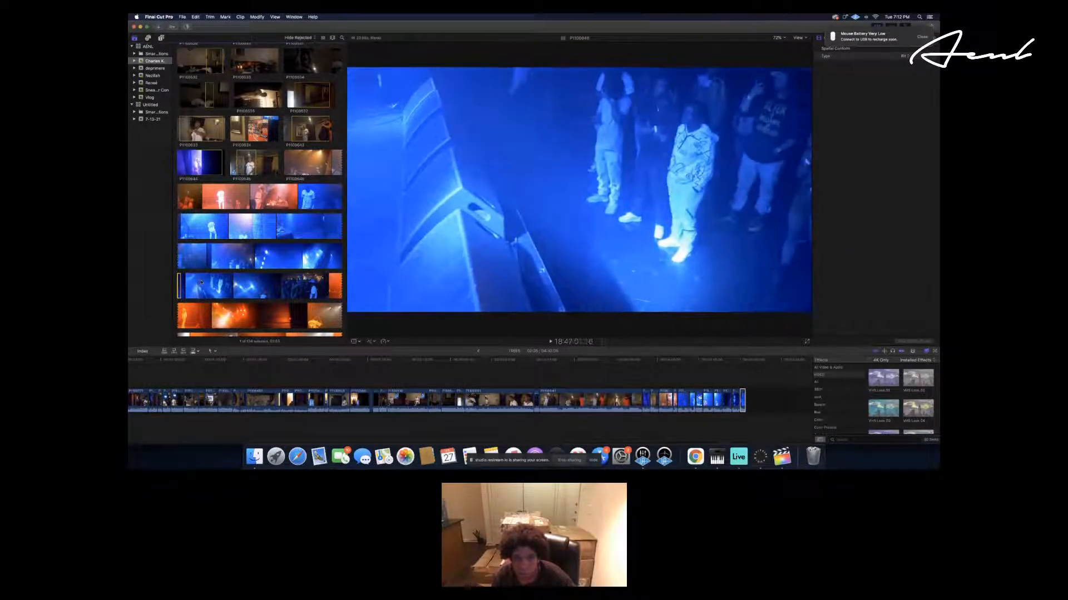
pyautogui.scroll(1, 212, 284)
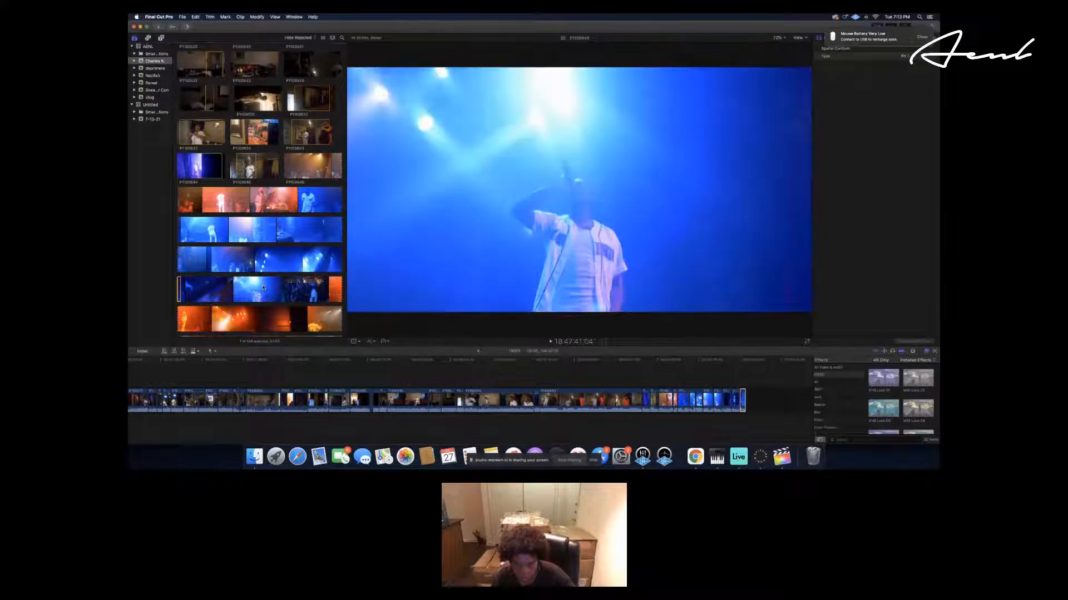
pyautogui.press('i')
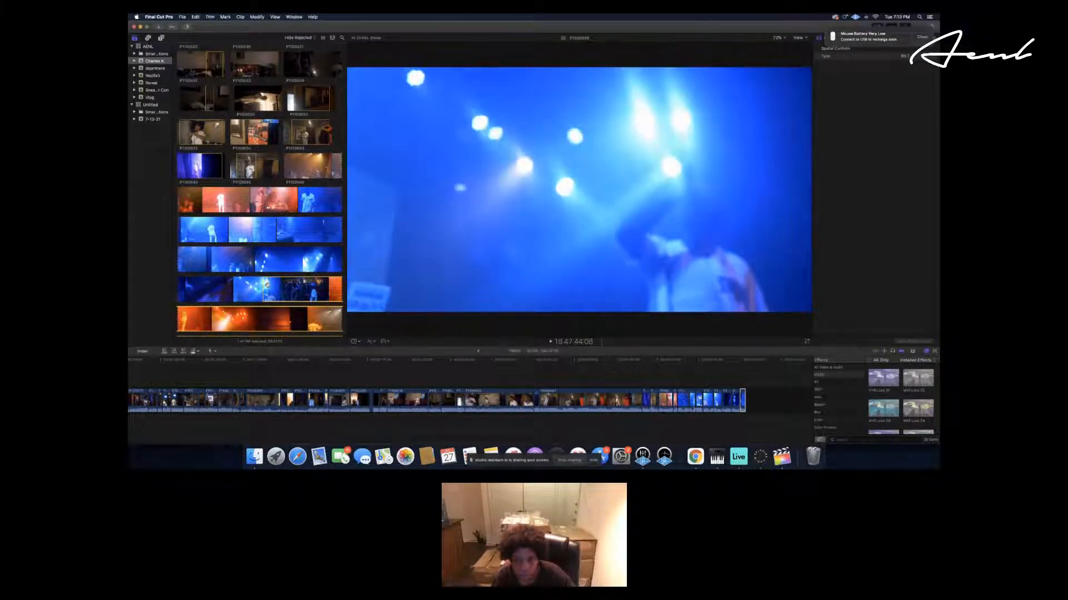
pyautogui.press('o')
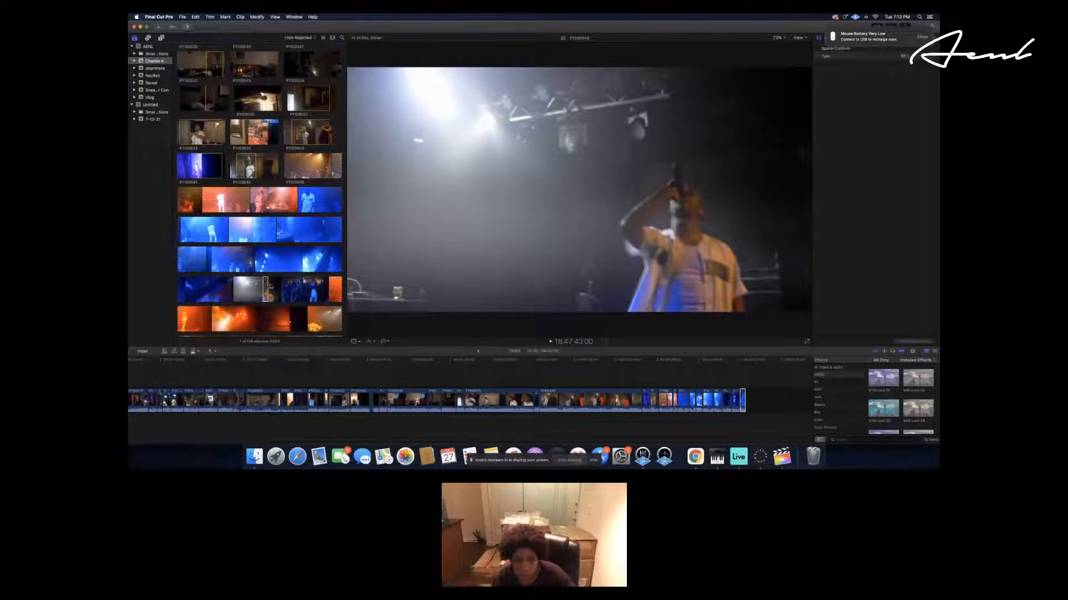
pyautogui.press('e')
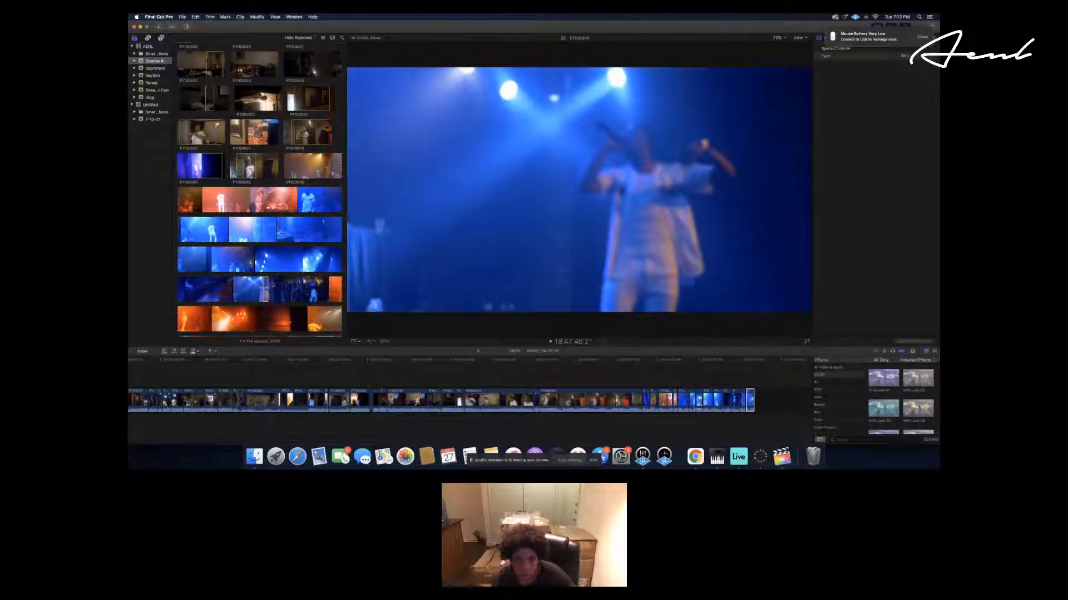
# Append the blue-lit range of the jersey wearer beside the DJ table, including his side-on close-up with the microphone.
pyautogui.click(273, 283)
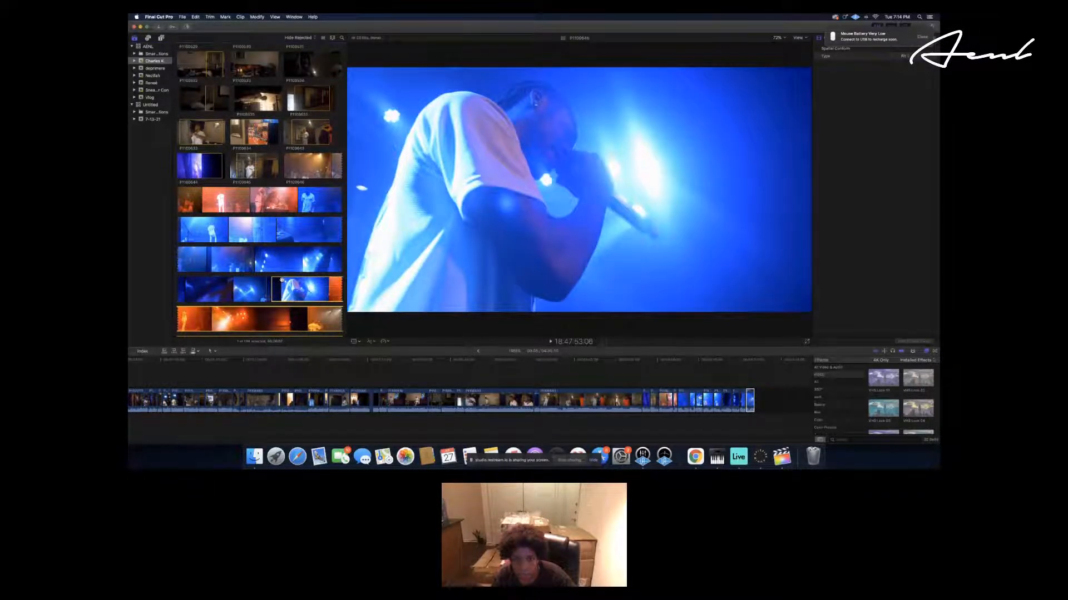
pyautogui.click(276, 286)
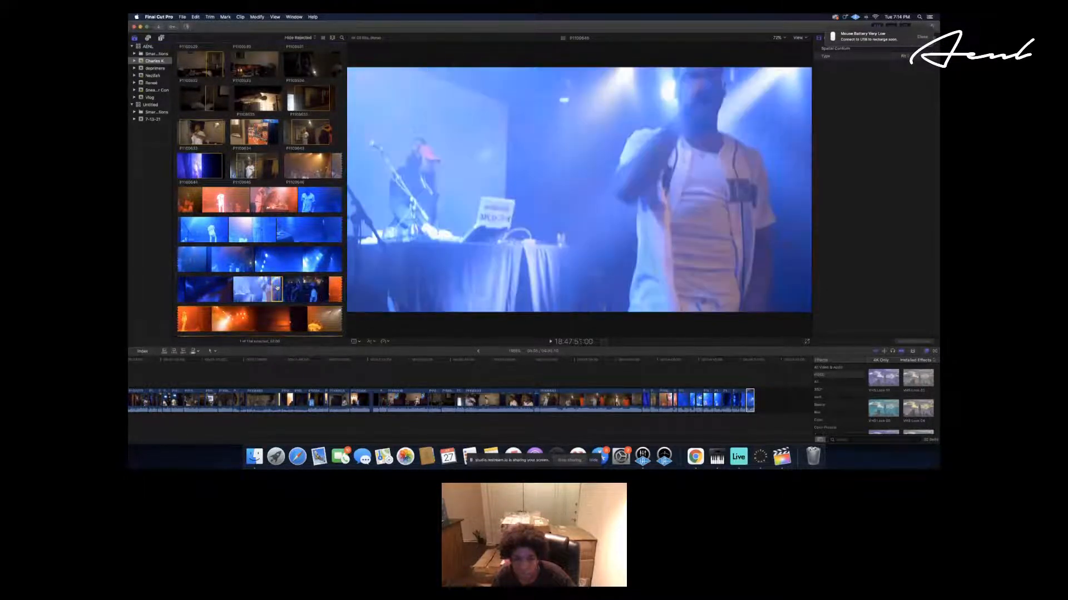
pyautogui.moveTo(277, 287); pyautogui.dragTo(778, 400)
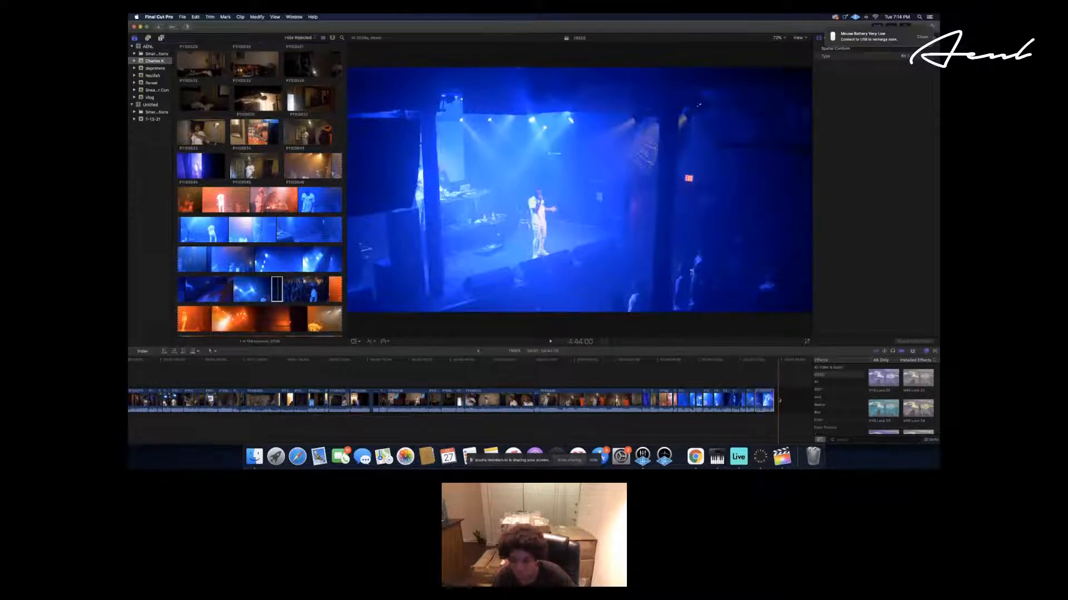
# Append the blue-lit audience range centred on the person with long dreadlocks in a white cap and printed white T-shirt.
pyautogui.hscroll(5, 778, 400)
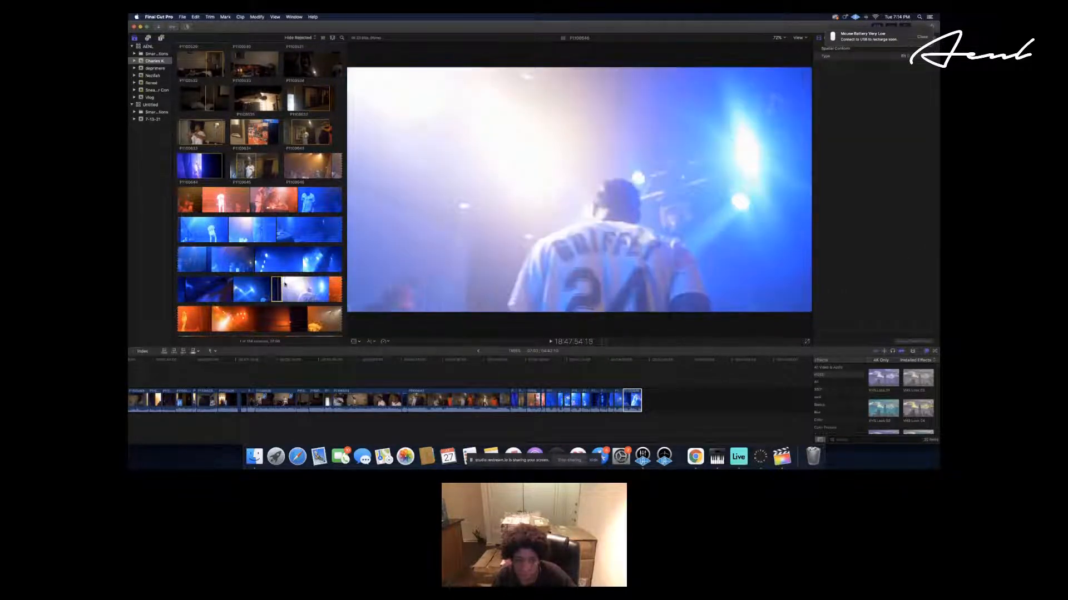
pyautogui.press('i')
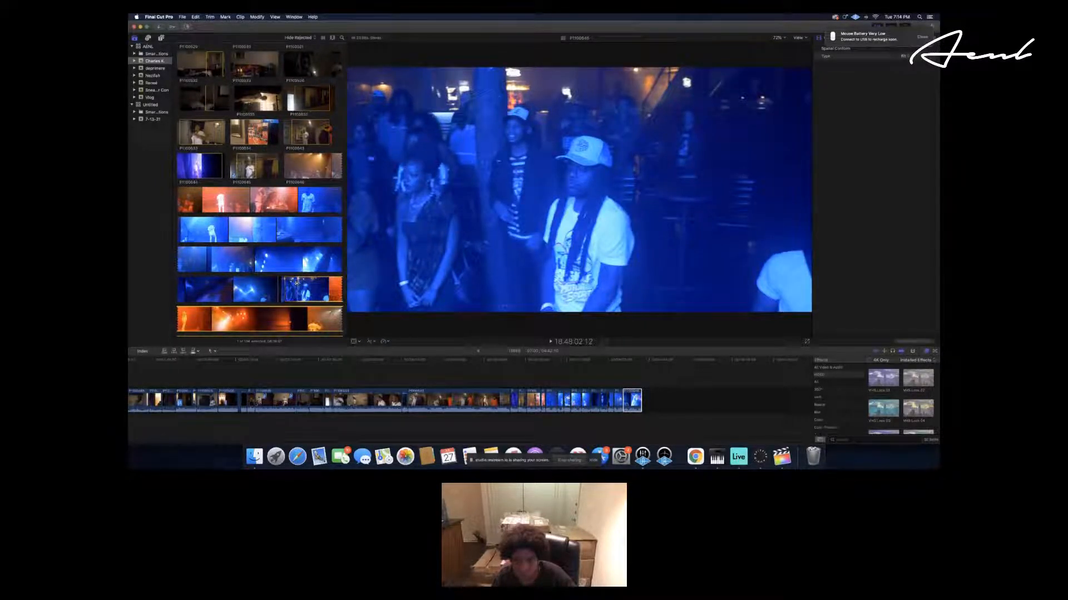
pyautogui.moveTo(285, 282); pyautogui.dragTo(302, 282)
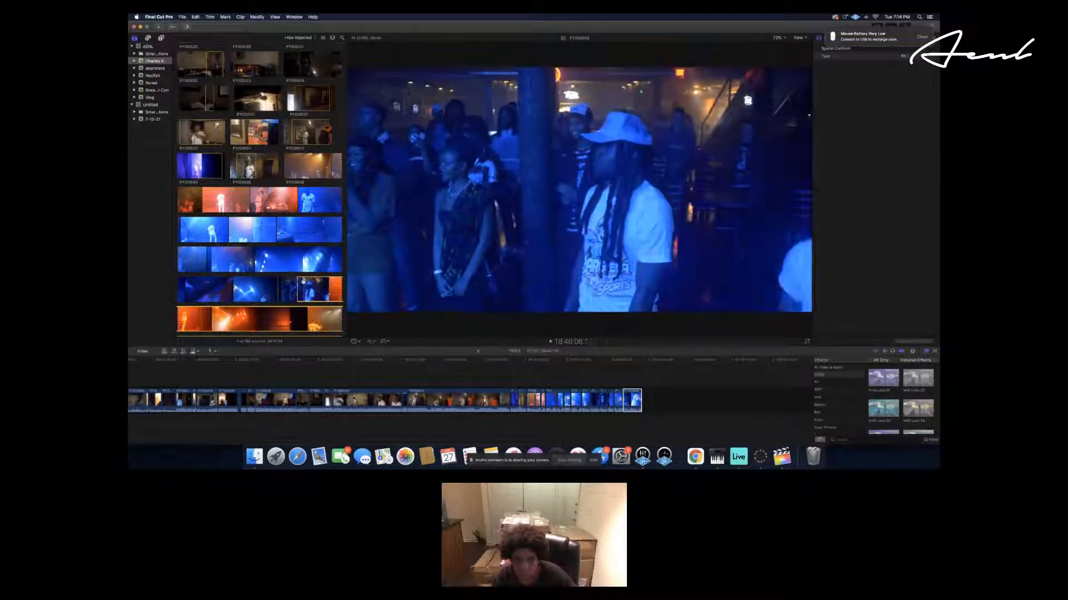
pyautogui.press('space')
pyautogui.press('o')
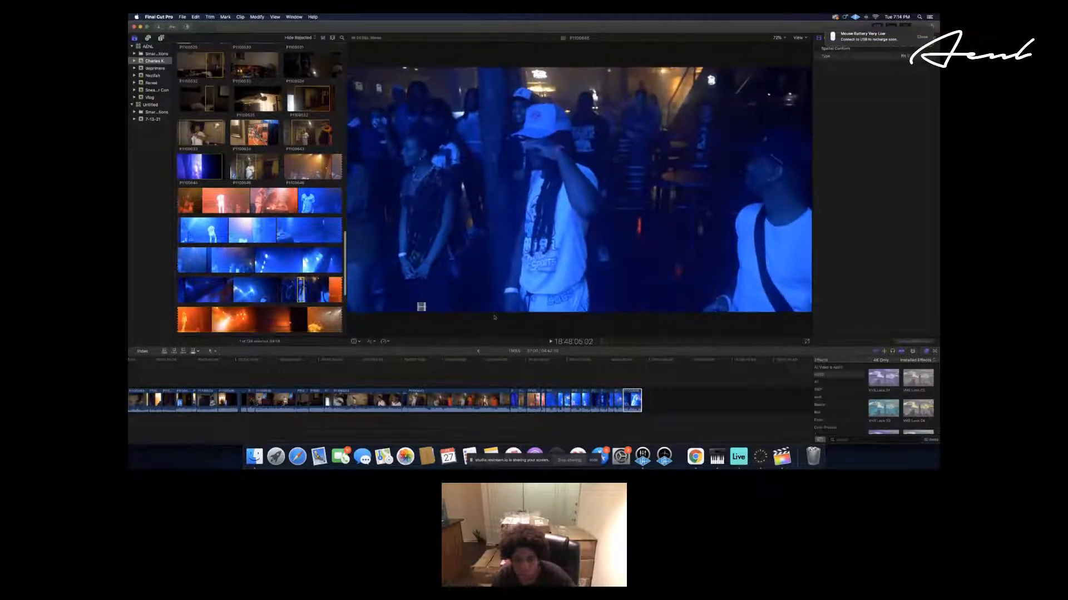
pyautogui.press('e')
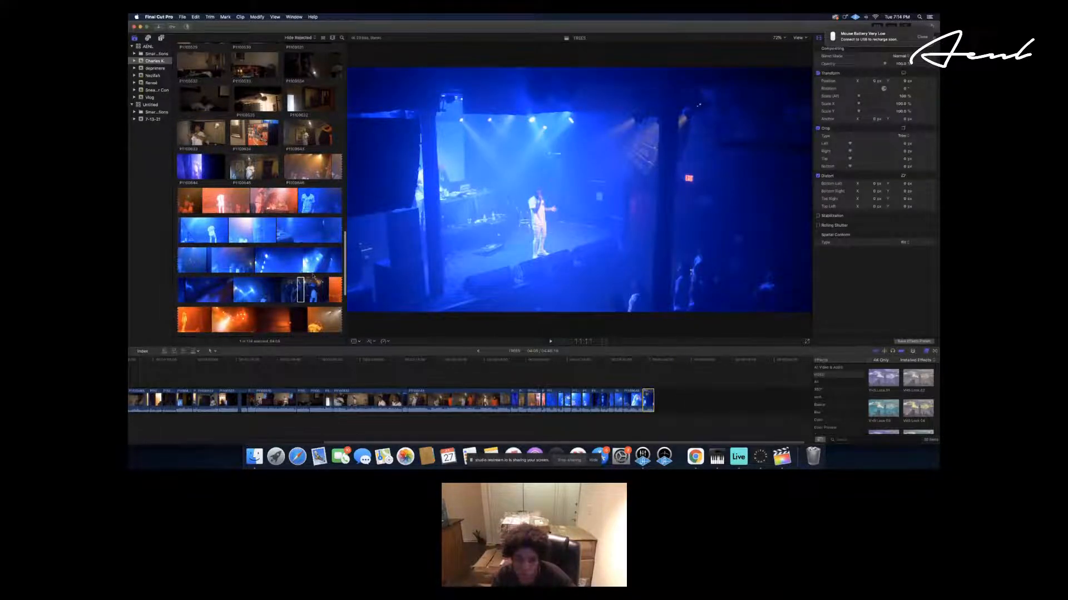
# Append the short orange-lit range of the jersey wearer leaning forward over the microphone.
pyautogui.press('space')
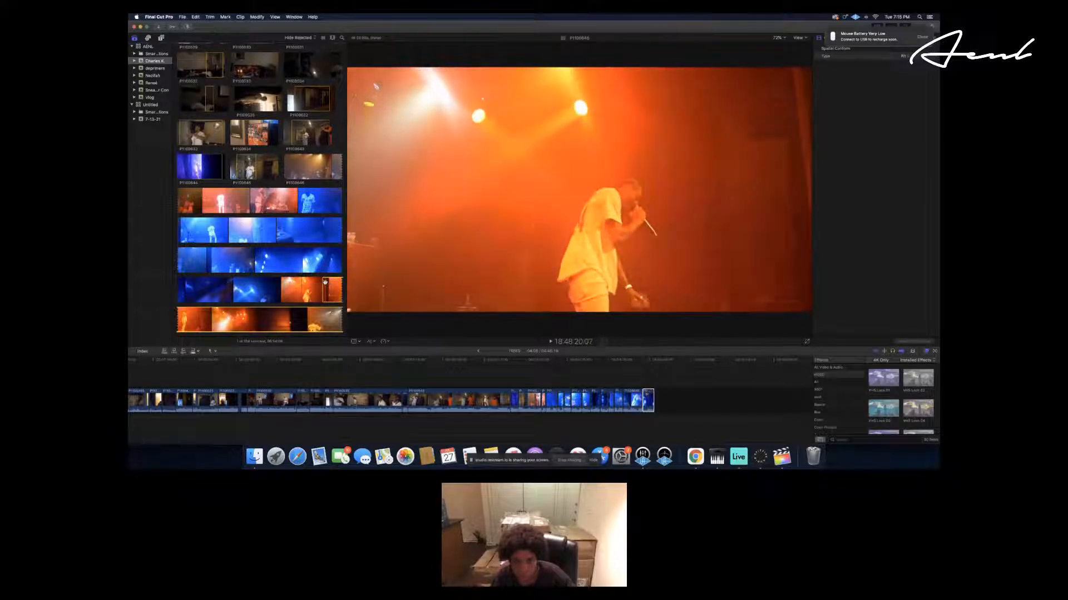
pyautogui.click(325, 282)
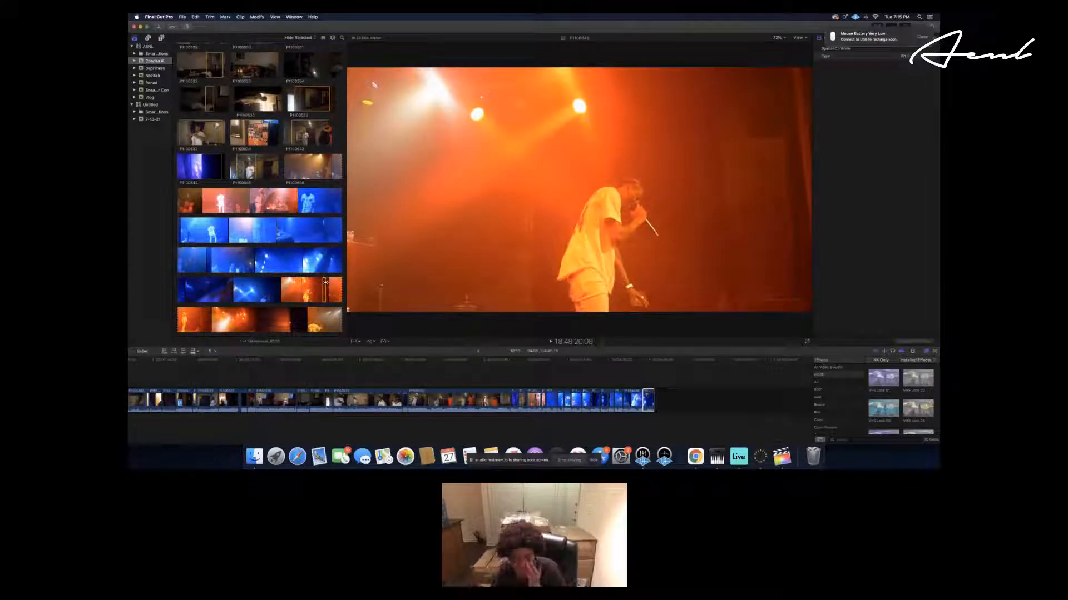
pyautogui.moveTo(323, 287); pyautogui.dragTo(670, 389)
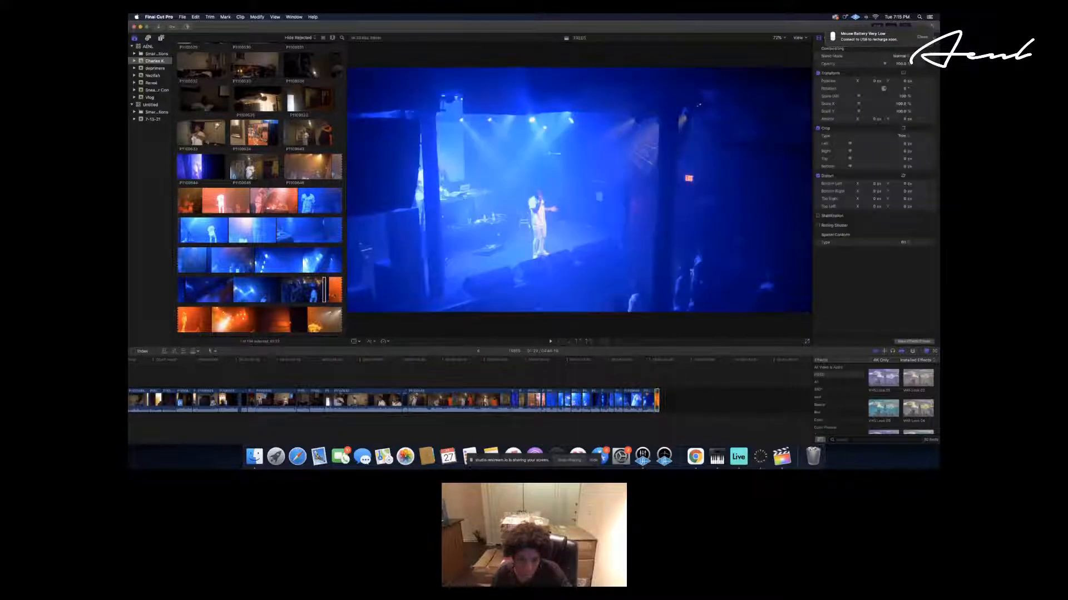
# Append the longer orange-lit range of the jersey wearer rapping and gesturing toward the crowd from the following part of the clip.
pyautogui.scroll(-3, 261, 189)
pyautogui.click(330, 229)
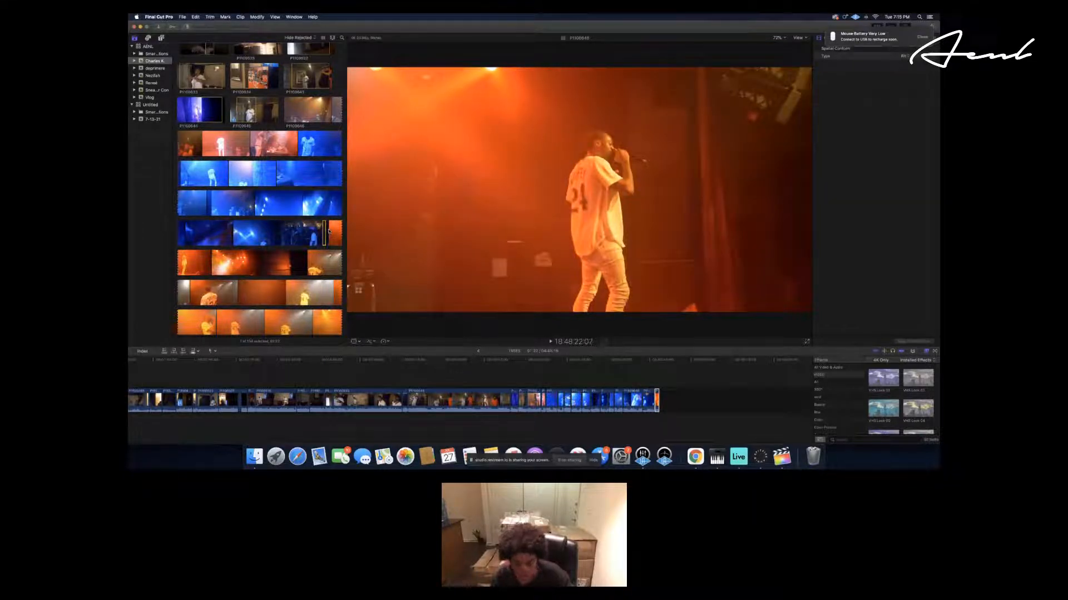
pyautogui.click(329, 232)
pyautogui.press('i')
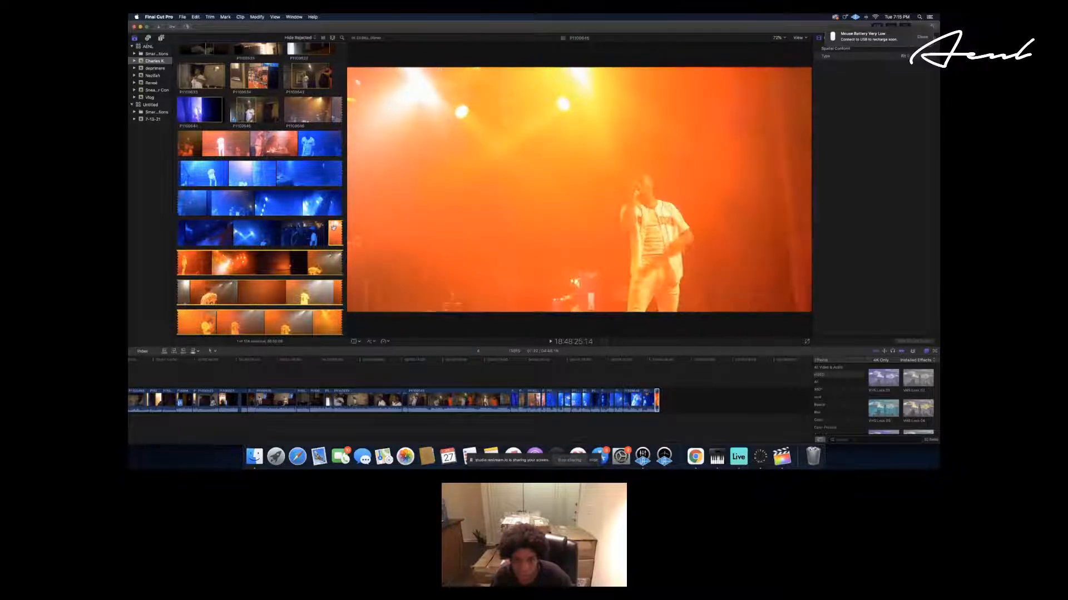
pyautogui.press('space')
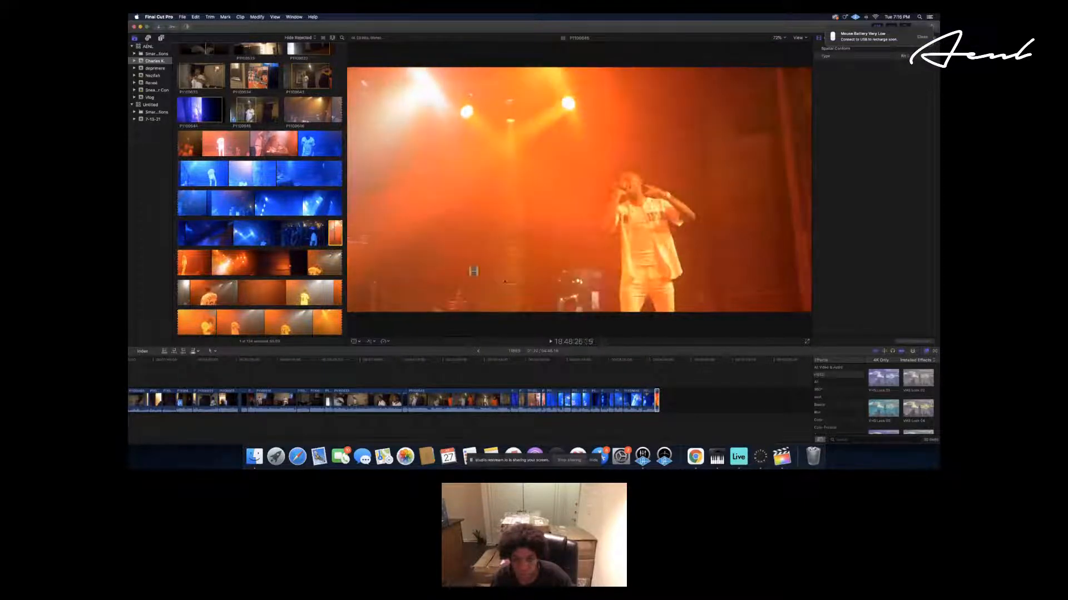
pyautogui.moveTo(741, 405); pyautogui.dragTo(739, 404)
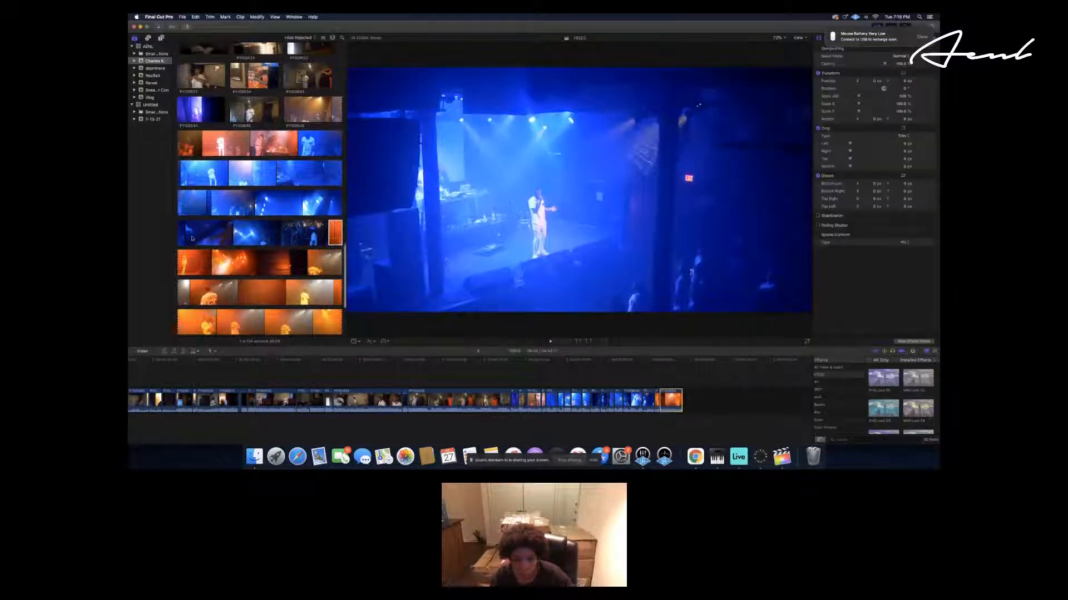
# Append the range at the start of the next filmstrip row, ending as the jersey wearer shows the number 24 on his back.
pyautogui.scroll(-3, 178, 238)
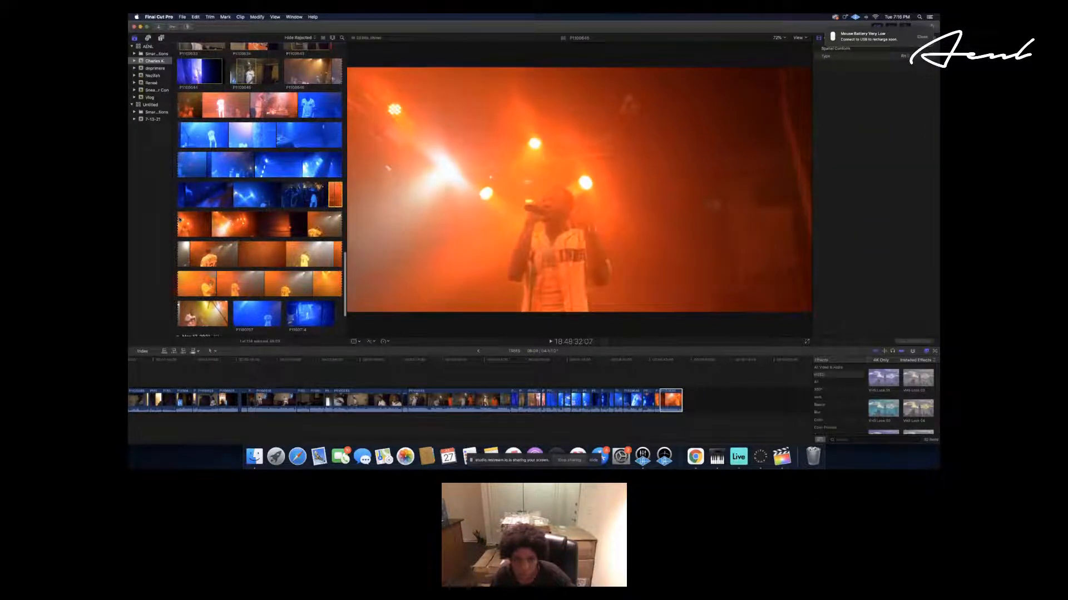
pyautogui.click(180, 219)
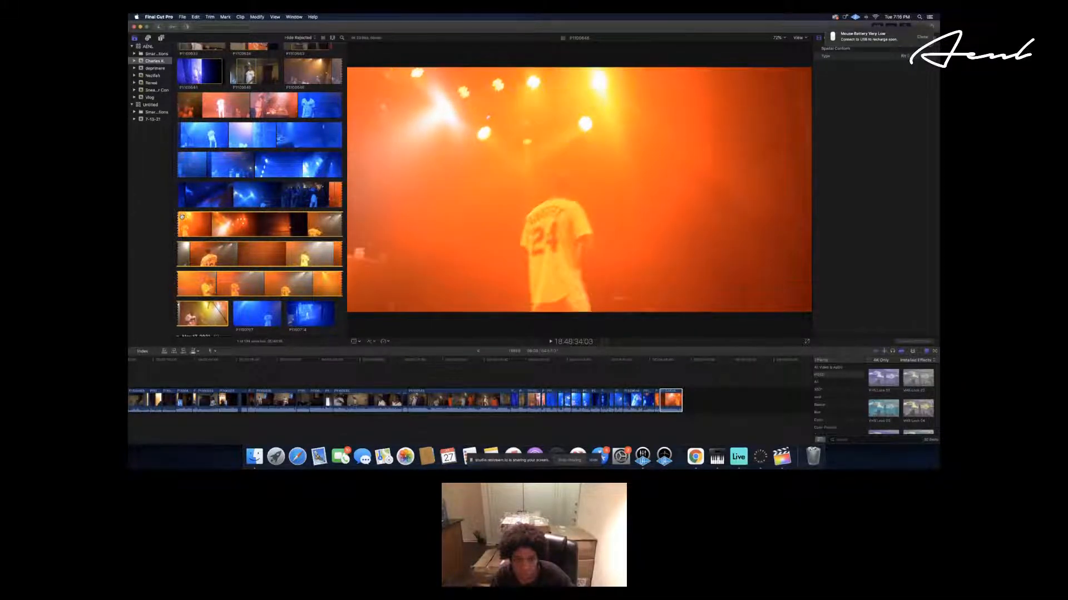
pyautogui.press('o')
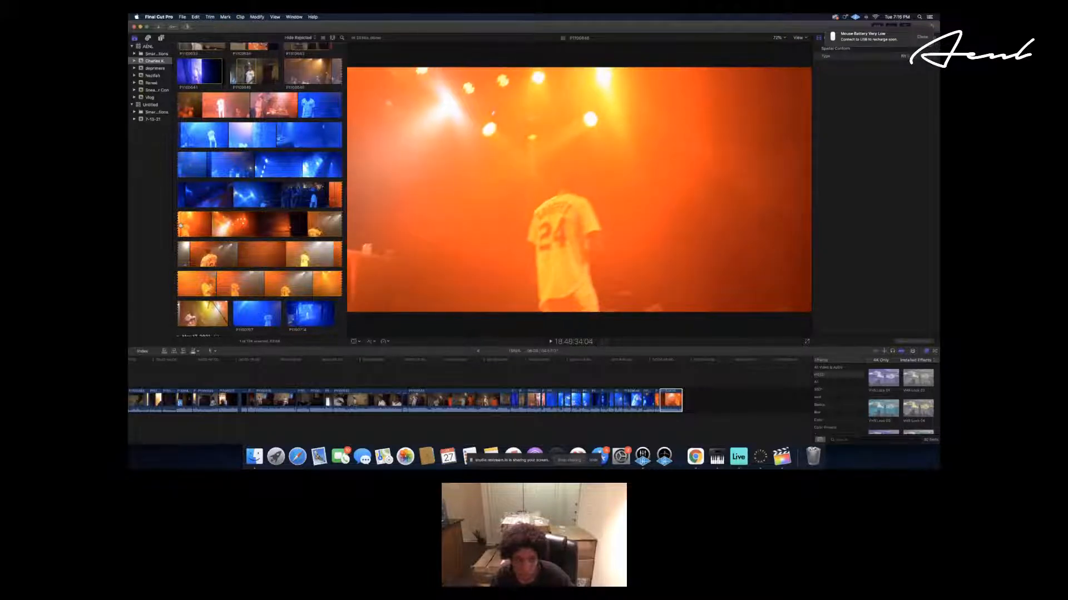
pyautogui.moveTo(724, 399); pyautogui.dragTo(722, 398)
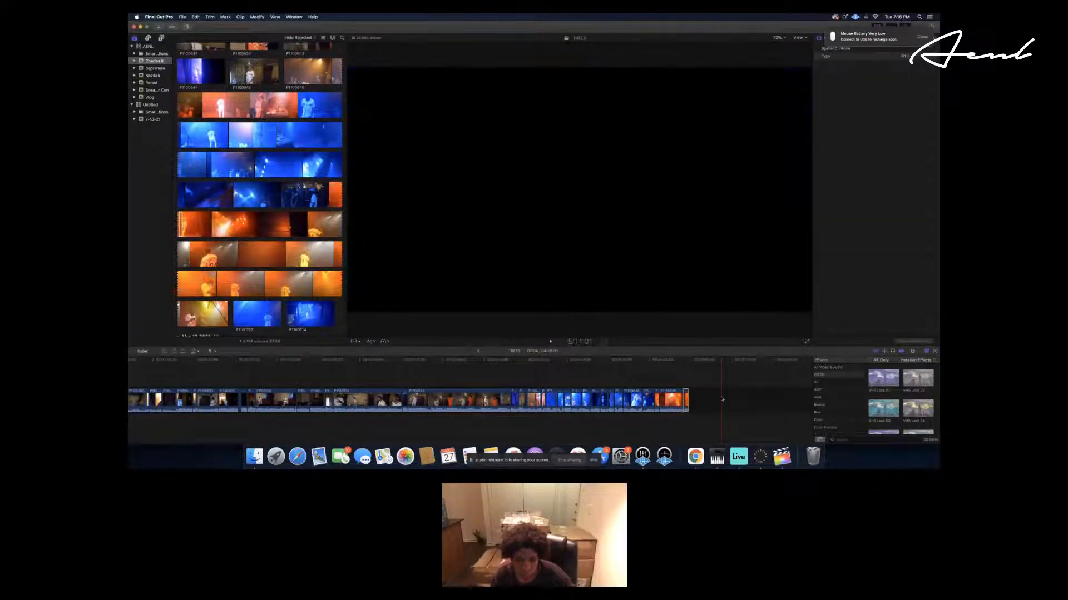
# Append the orange-lit range of the jersey wearer standing near the stool and DJ table.
pyautogui.click(188, 226)
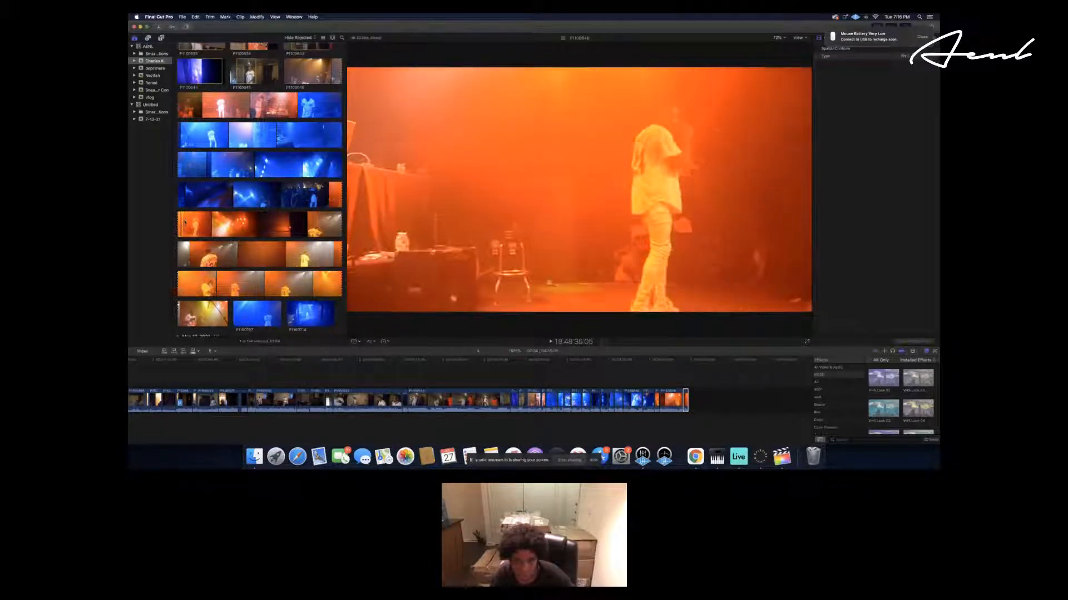
pyautogui.click(184, 223)
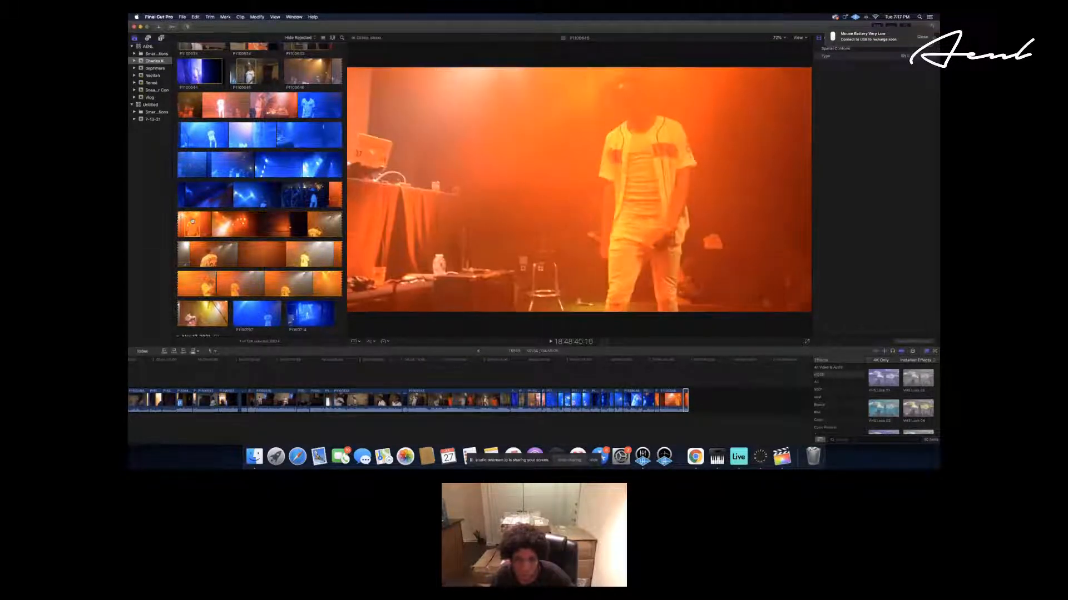
pyautogui.moveTo(303, 241); pyautogui.dragTo(730, 396)
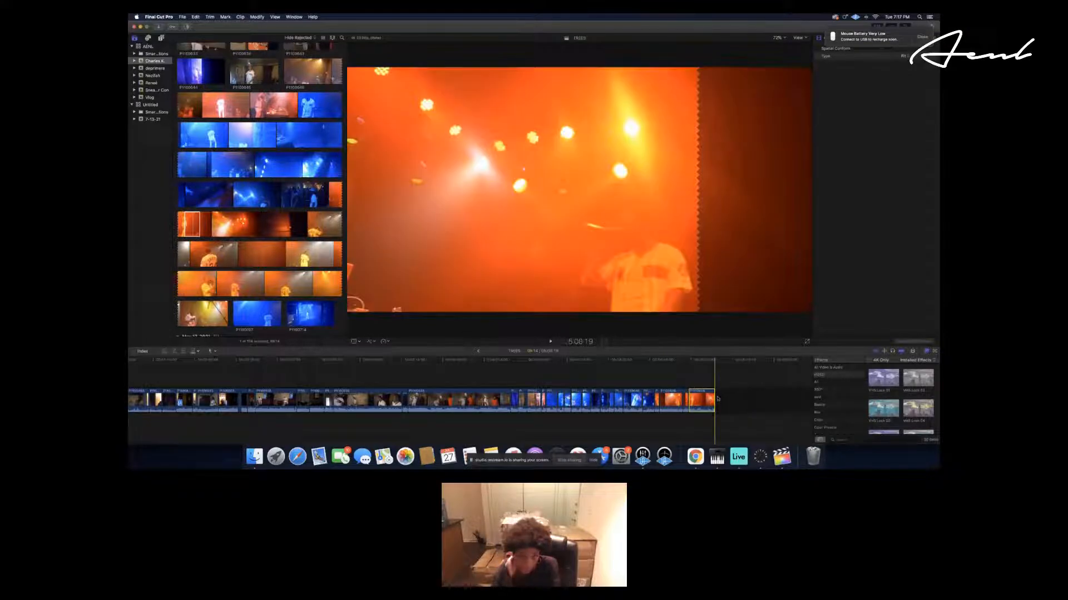
# Append the orange-lit range of the jersey wearer rapping full-length beside the stool, ending with the DJ laptop in frame.
pyautogui.click(193, 225)
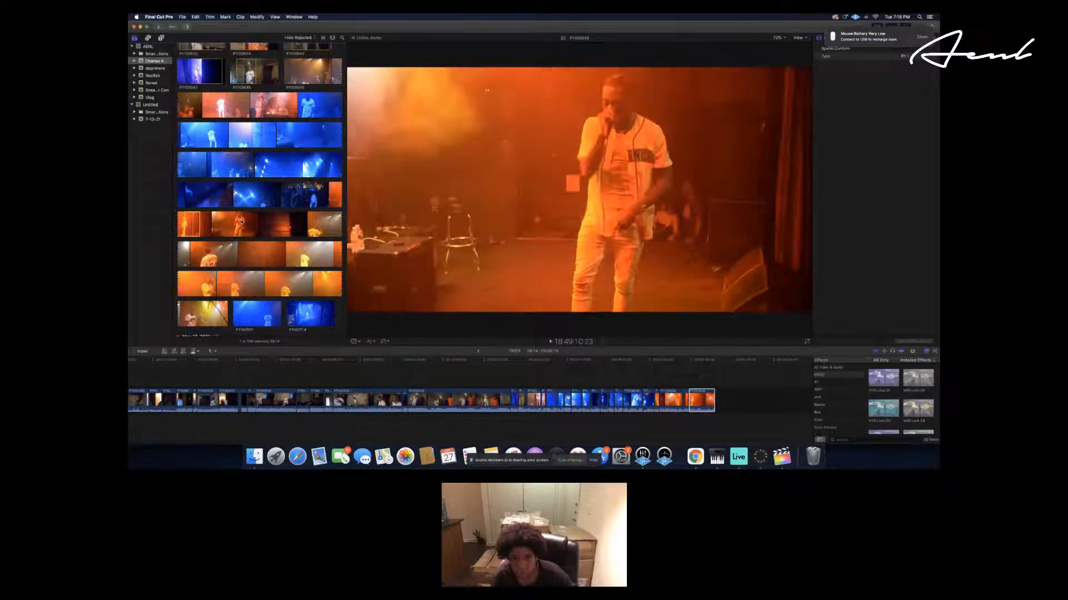
pyautogui.press('i')
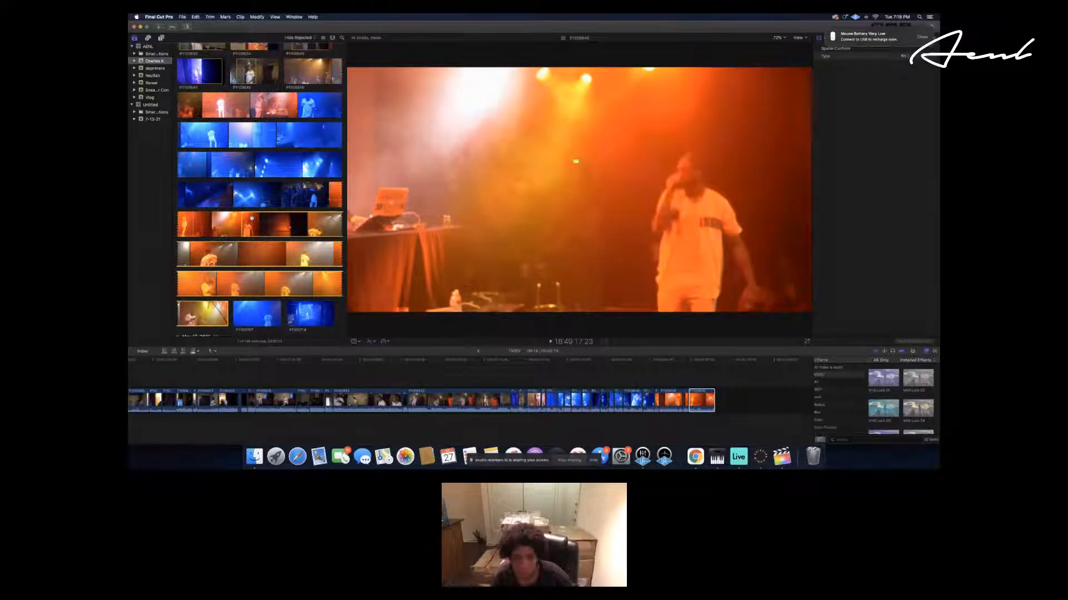
pyautogui.press('o')
pyautogui.moveTo(249, 219); pyautogui.dragTo(730, 400)
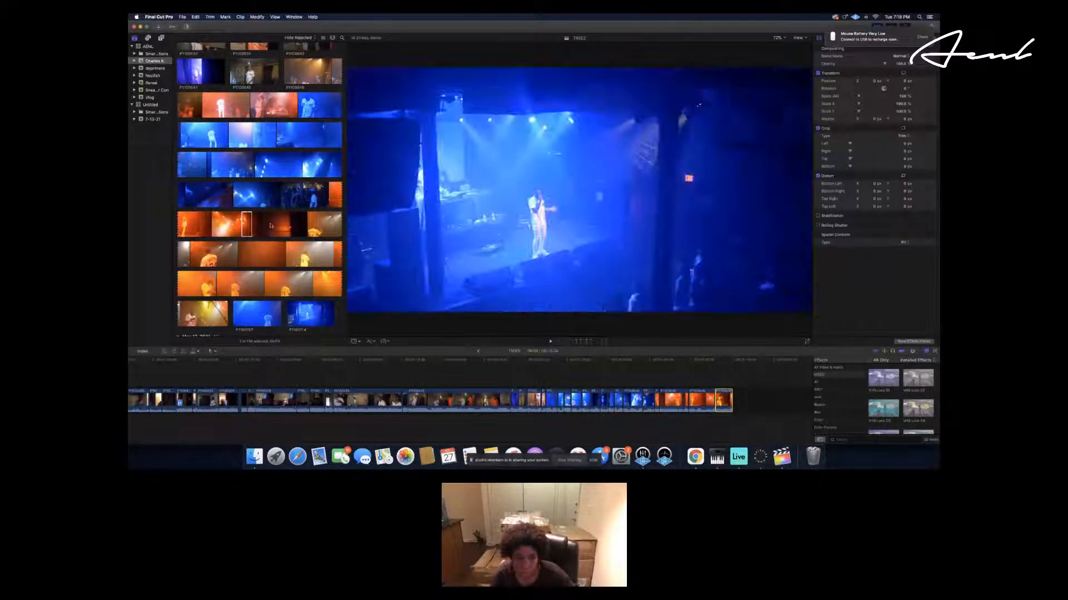
# Append the orange-lit close-up range of the performer rapping into the microphone below the row of lights.
pyautogui.click(254, 225)
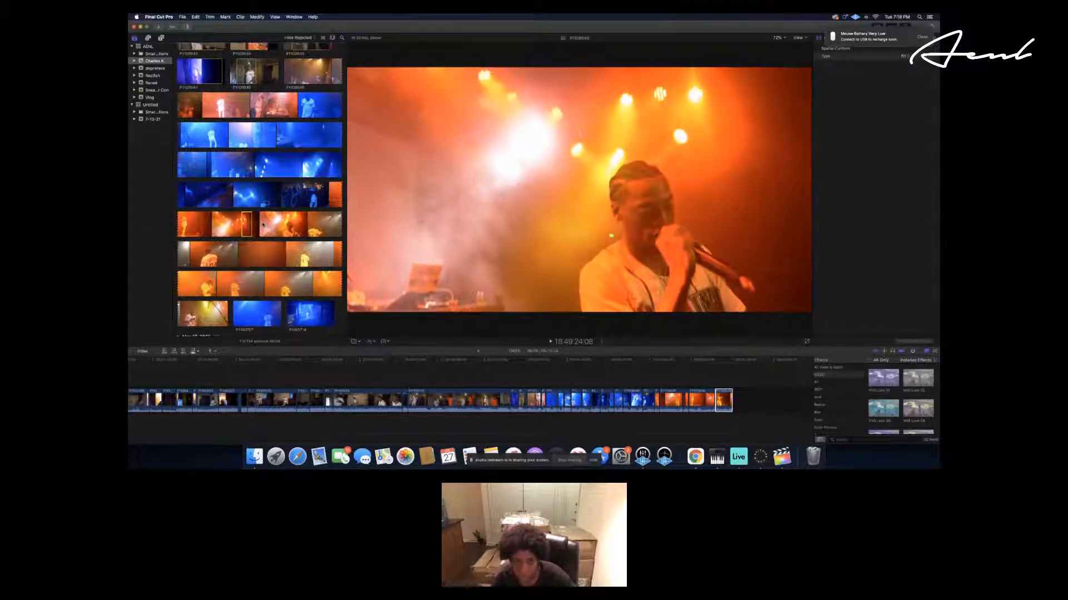
pyautogui.click(265, 223)
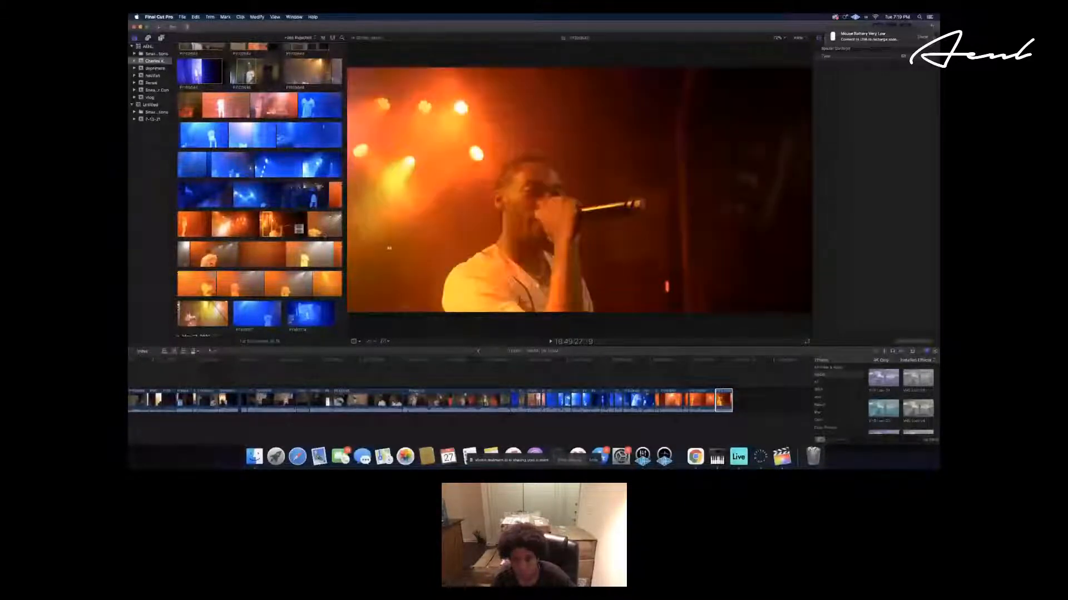
pyautogui.moveTo(299, 229); pyautogui.dragTo(772, 399)
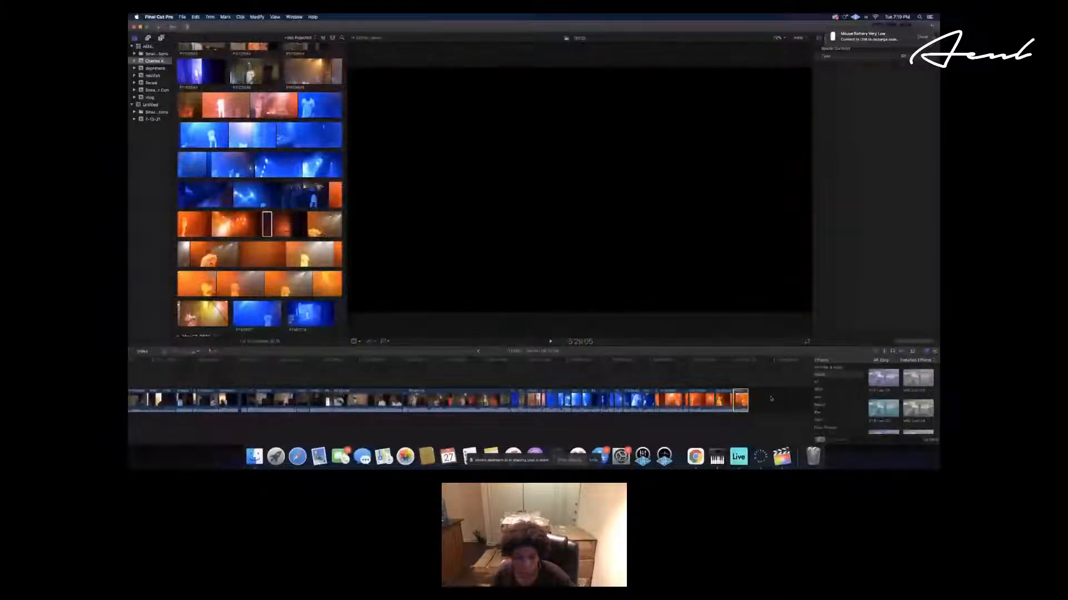
# Append the short range of the person looking at a phone beside the DJ in the orange haze.
pyautogui.hscroll(5, 771, 399)
pyautogui.click(275, 223)
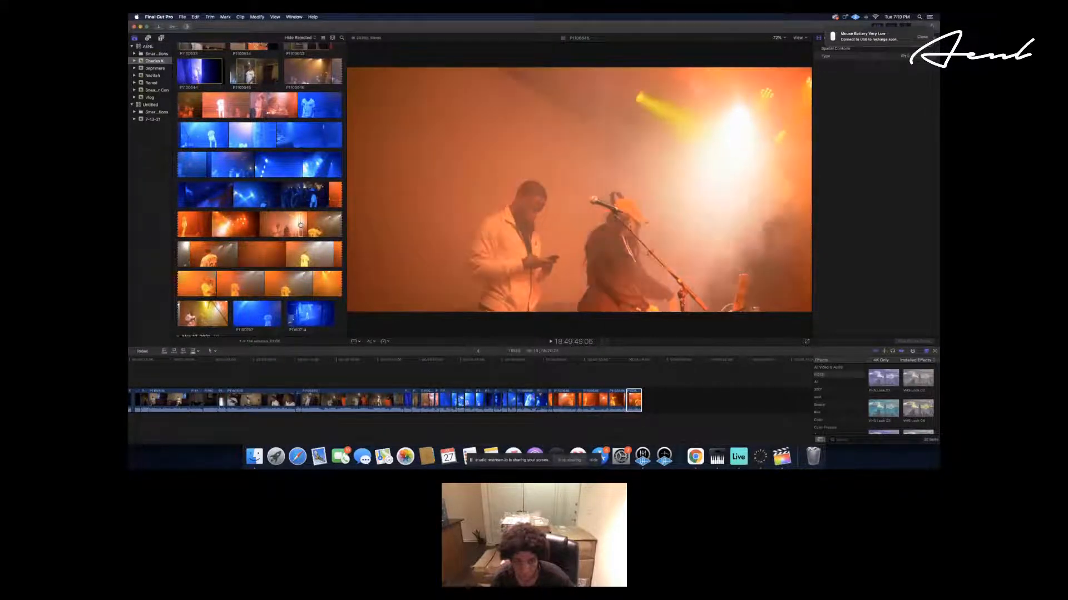
pyautogui.moveTo(649, 387); pyautogui.dragTo(679, 396)
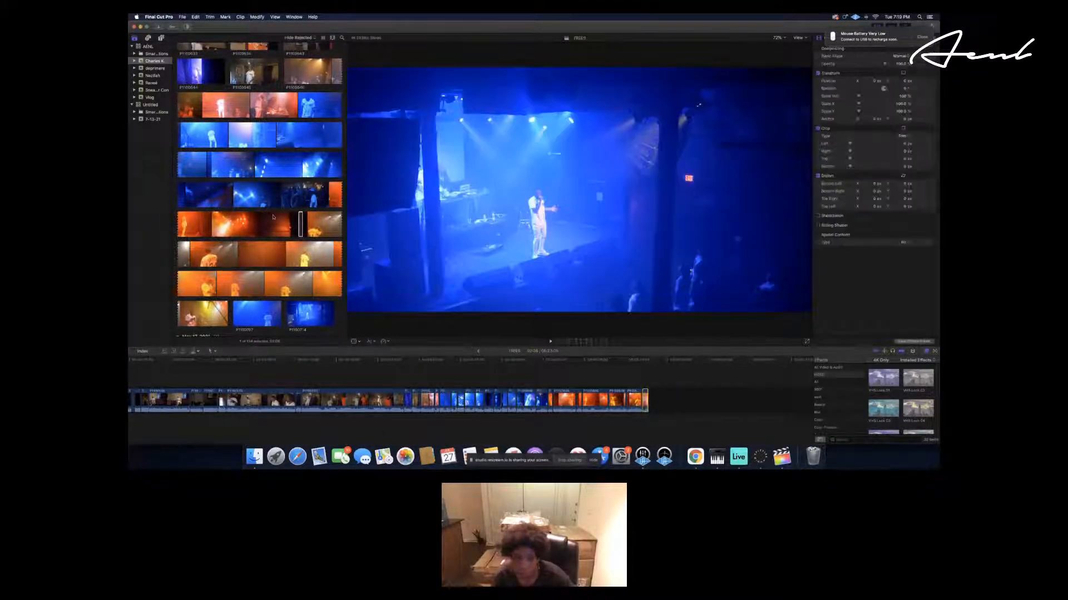
# Append the orange-lit range of the jersey wearer rapping in profile, ending with an arm pointed toward the white stage lights.
pyautogui.click(305, 223)
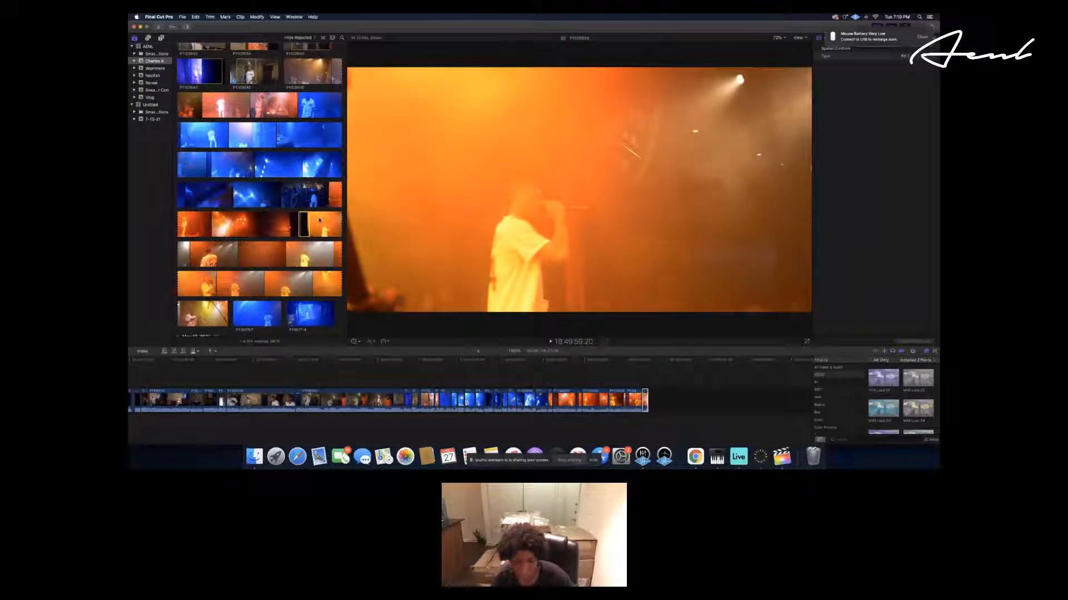
pyautogui.press('i')
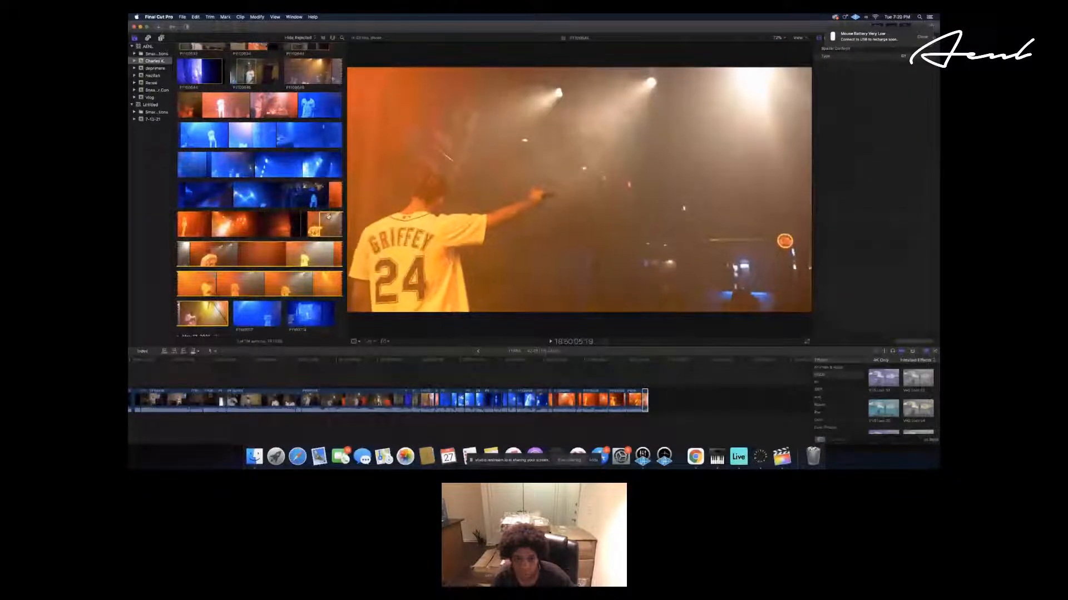
pyautogui.moveTo(328, 216); pyautogui.dragTo(708, 400)
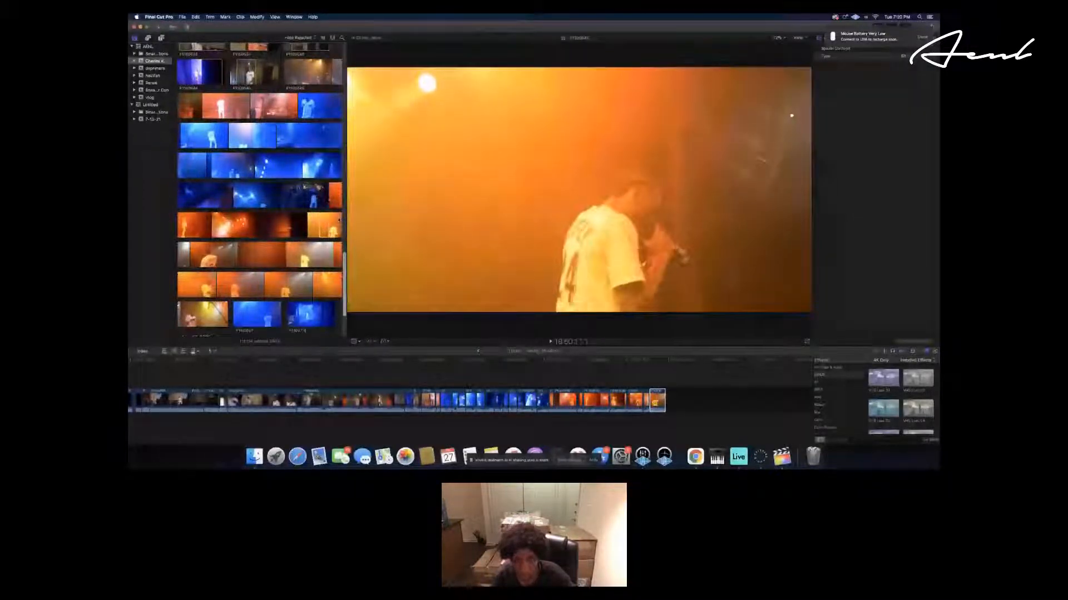
# Append the next short range of the jersey wearer rapping in profile and turning away with head bowed over the microphone.
pyautogui.scroll(1, 338, 221)
pyautogui.scroll(-1, 337, 219)
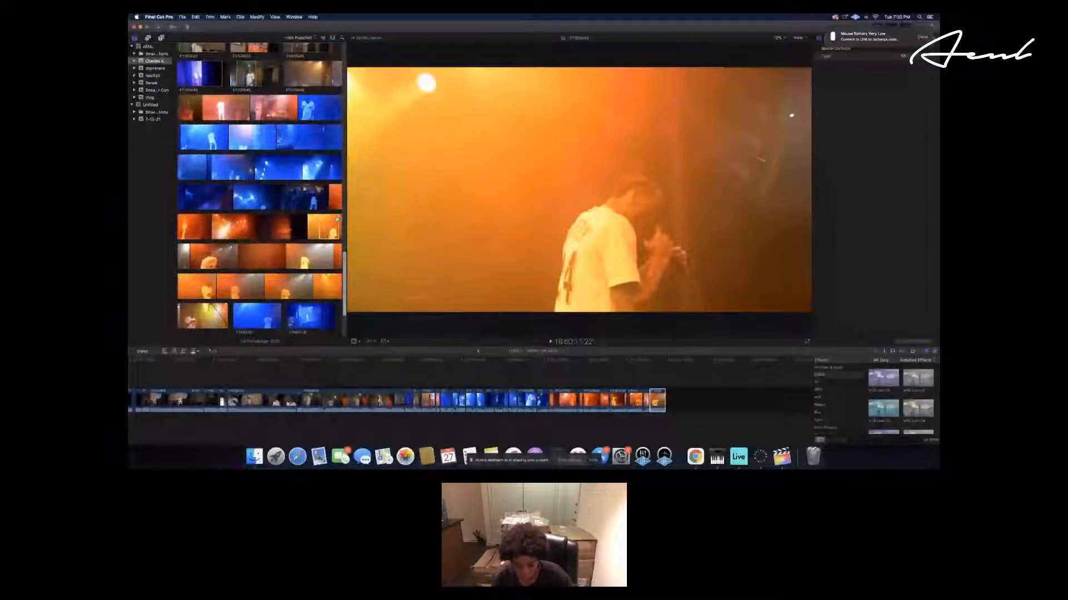
pyautogui.click(336, 219)
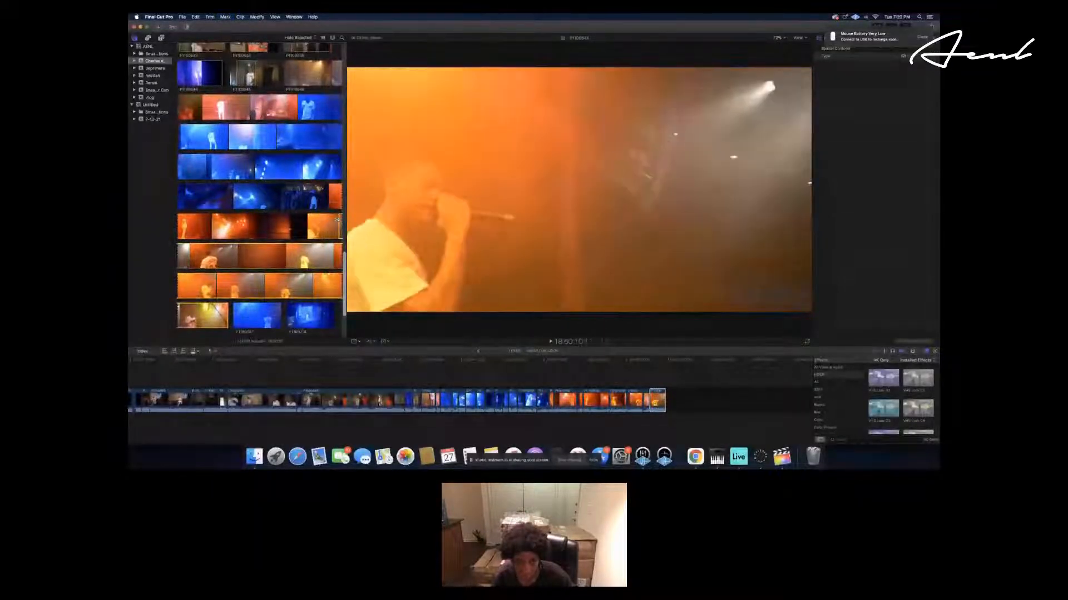
pyautogui.scroll(1, 337, 219)
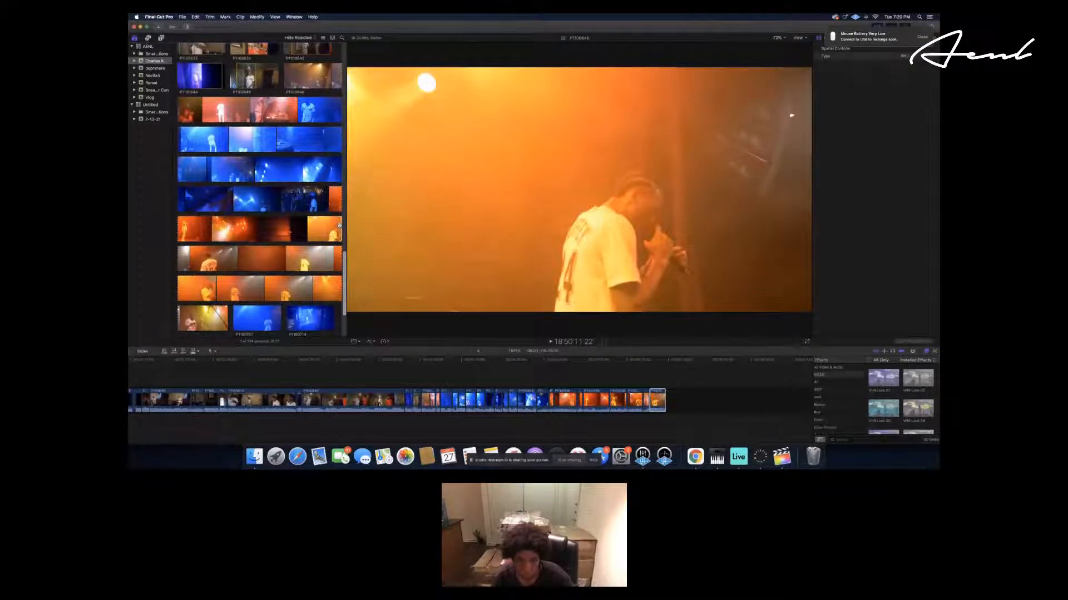
pyautogui.moveTo(339, 225); pyautogui.dragTo(709, 394)
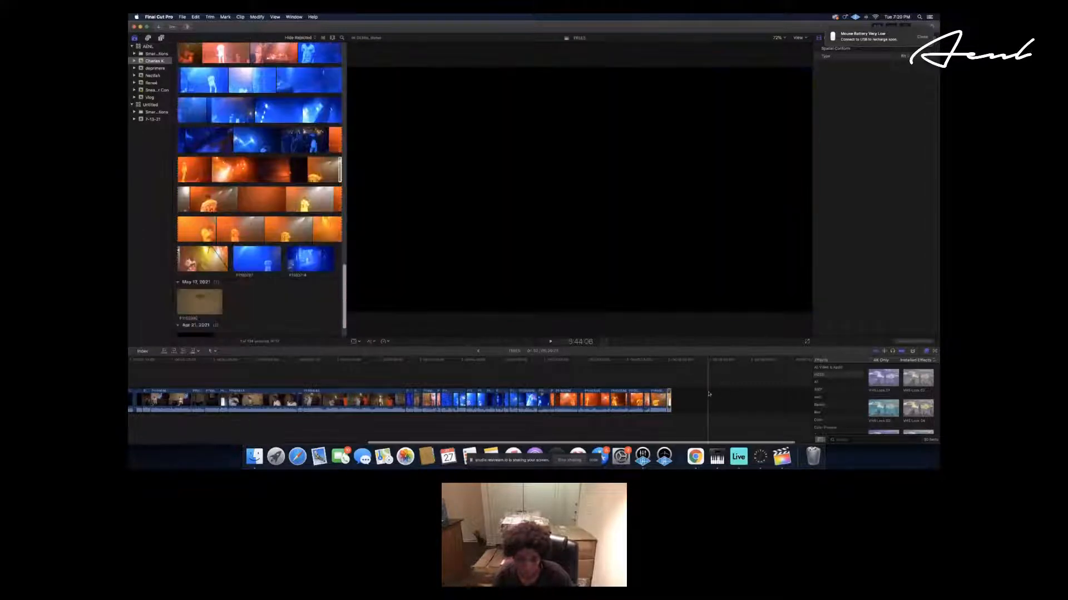
# Append the range showing the number 24 jersey from behind, ending as the microphone stand crosses the shot.
pyautogui.click(339, 171)
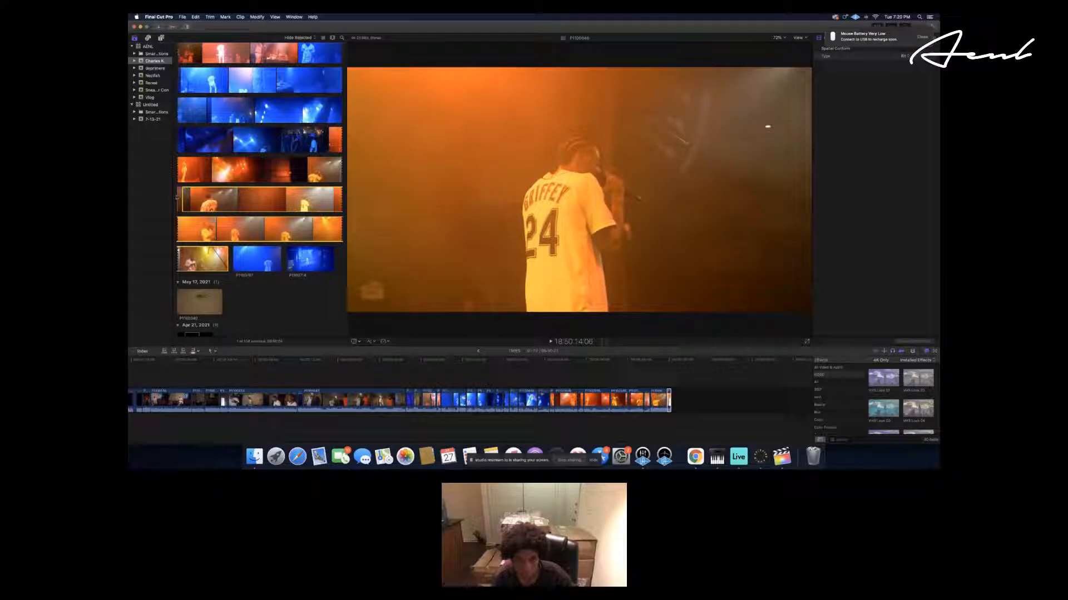
pyautogui.press('space')
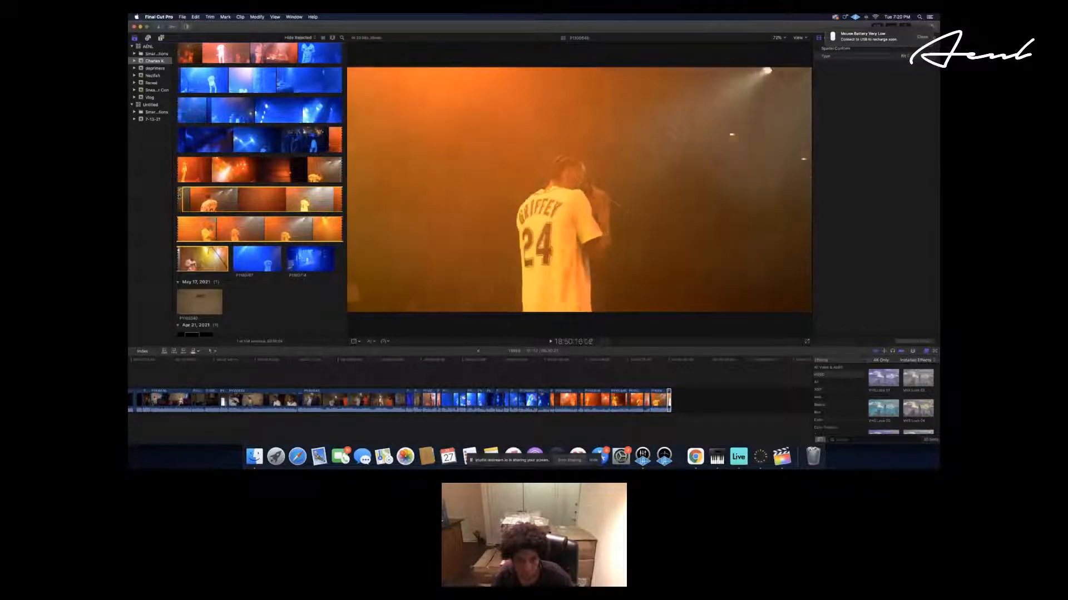
pyautogui.press('space')
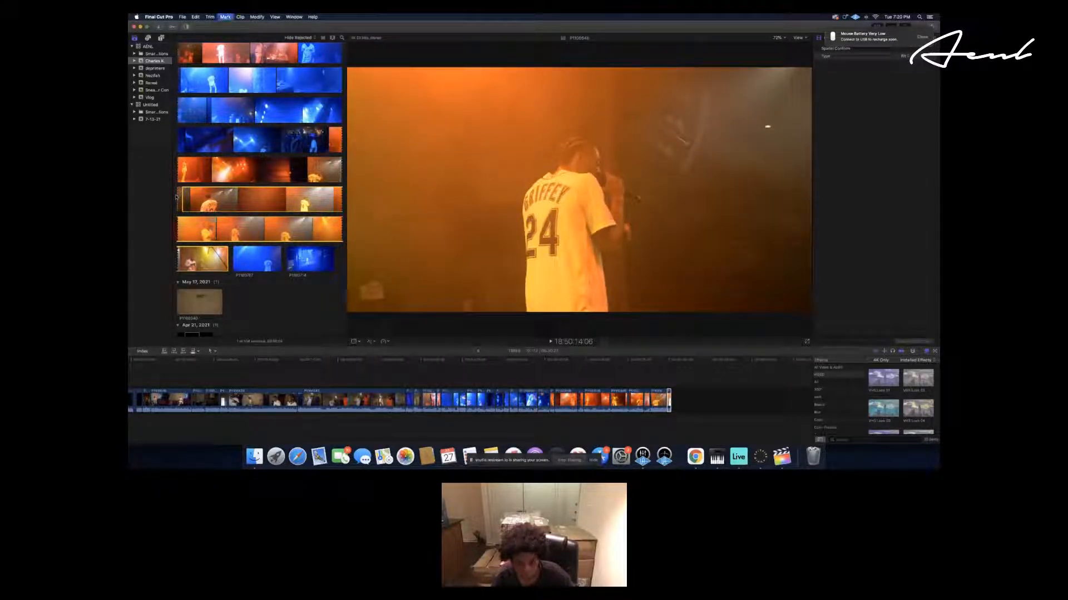
pyautogui.press('i')
pyautogui.press('space')
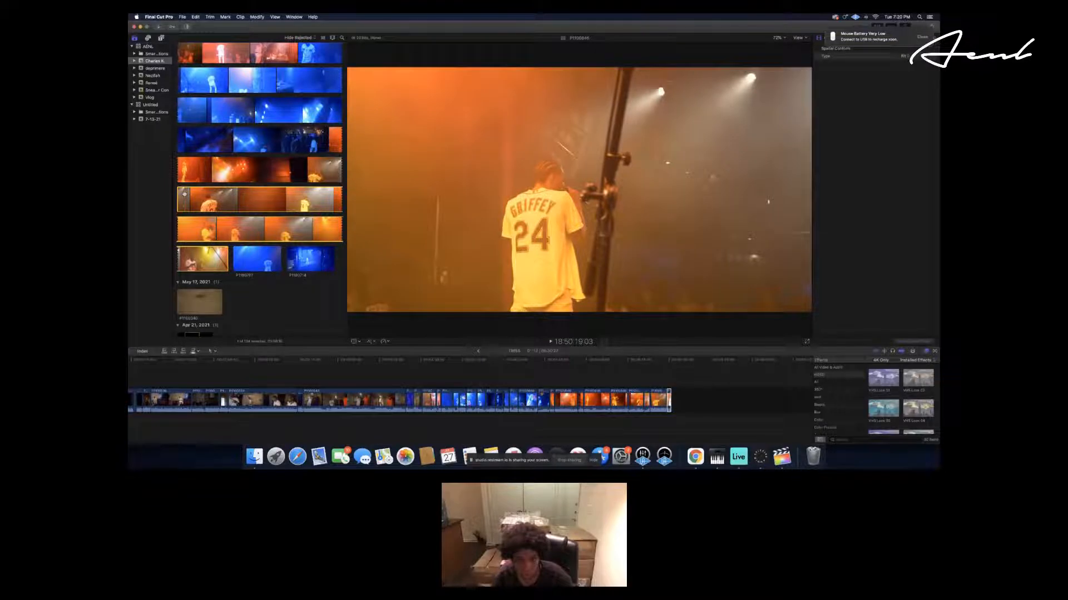
pyautogui.press('o')
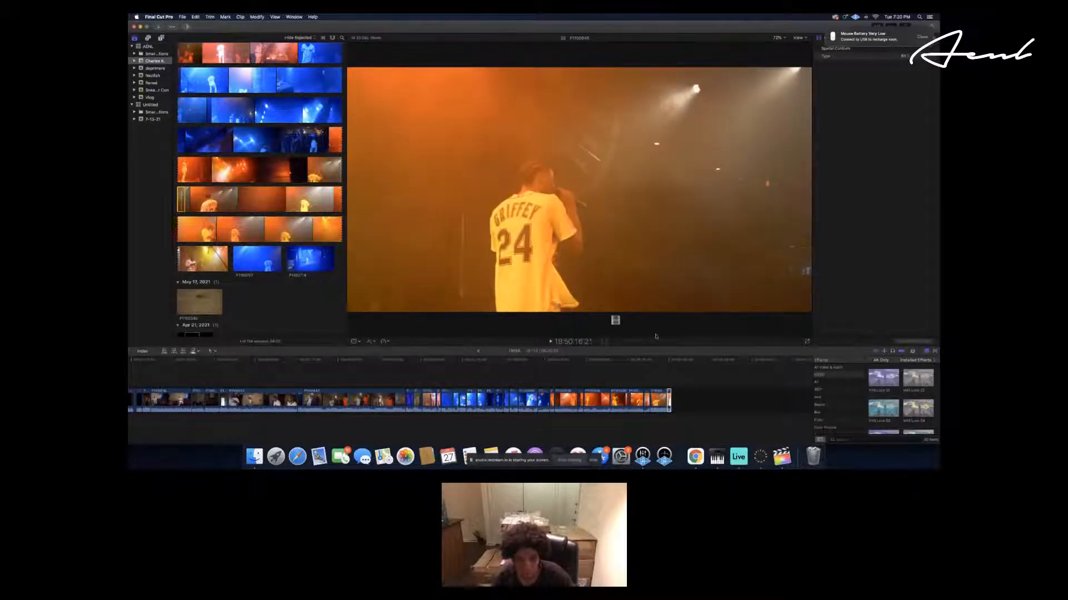
pyautogui.press('e')
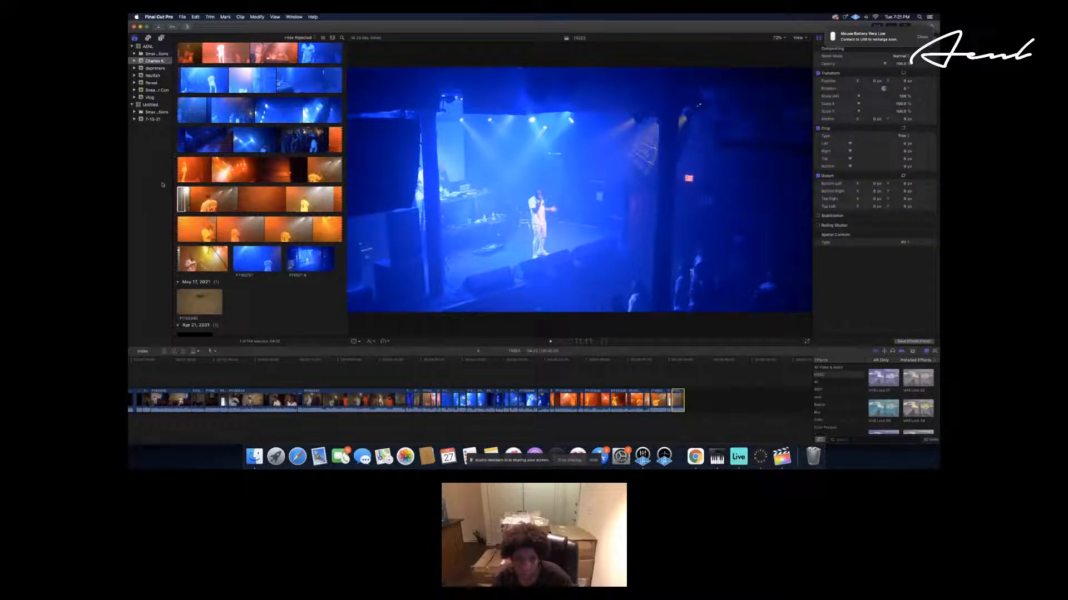
# Append the short closer range of the jersey wearer rapping from behind in yellow-orange light with the microphone raised.
pyautogui.click(191, 198)
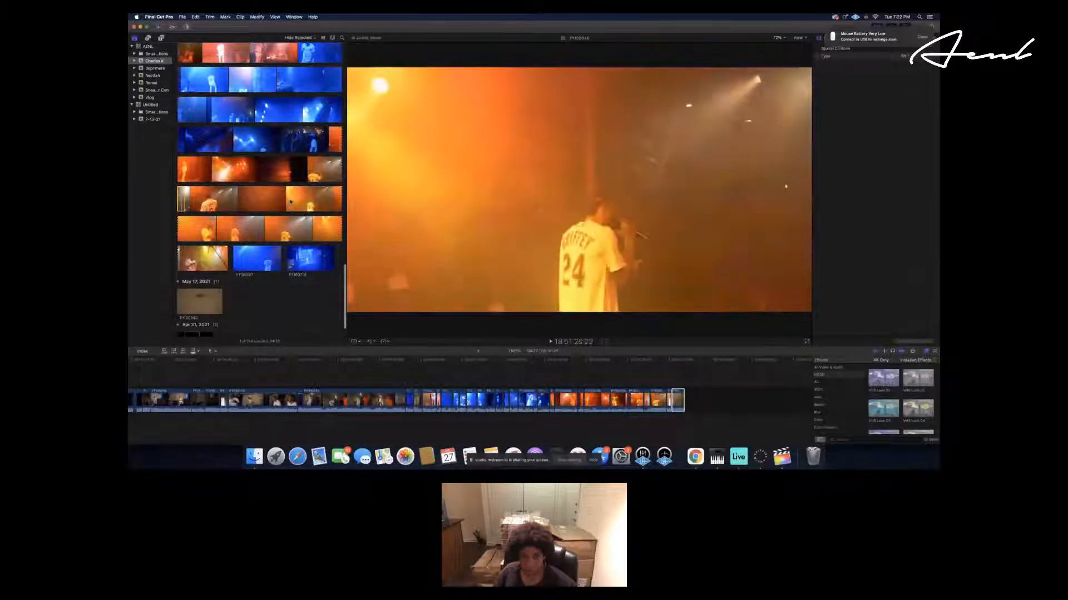
pyautogui.press('i')
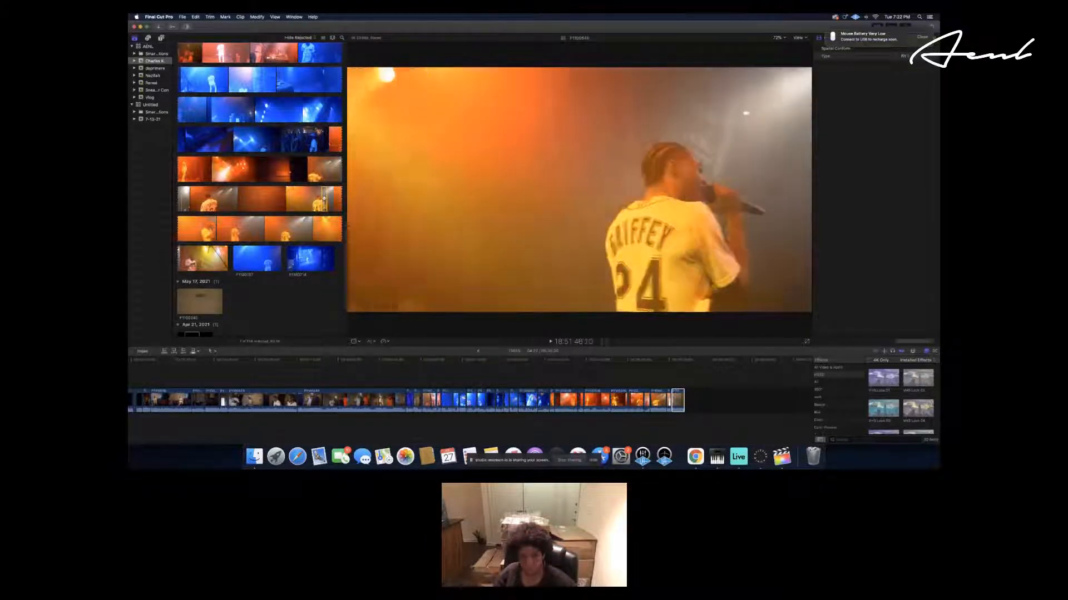
pyautogui.press('e')
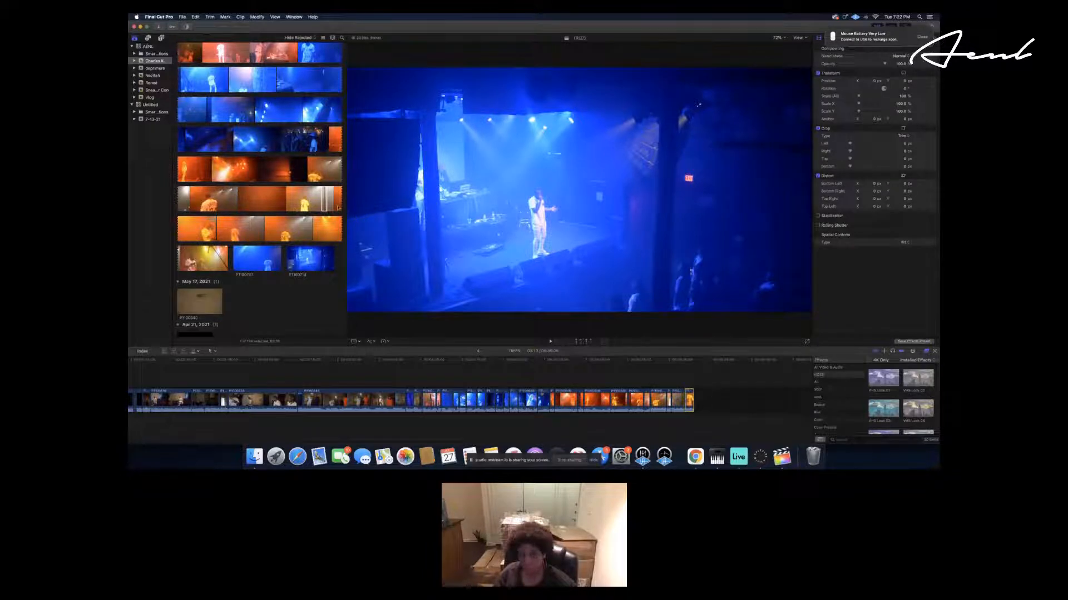
# Append two consecutive orange-haze ranges of the jersey wearer, one rapping toward the camera and one in profile with the microphone raised.
pyautogui.click(331, 199)
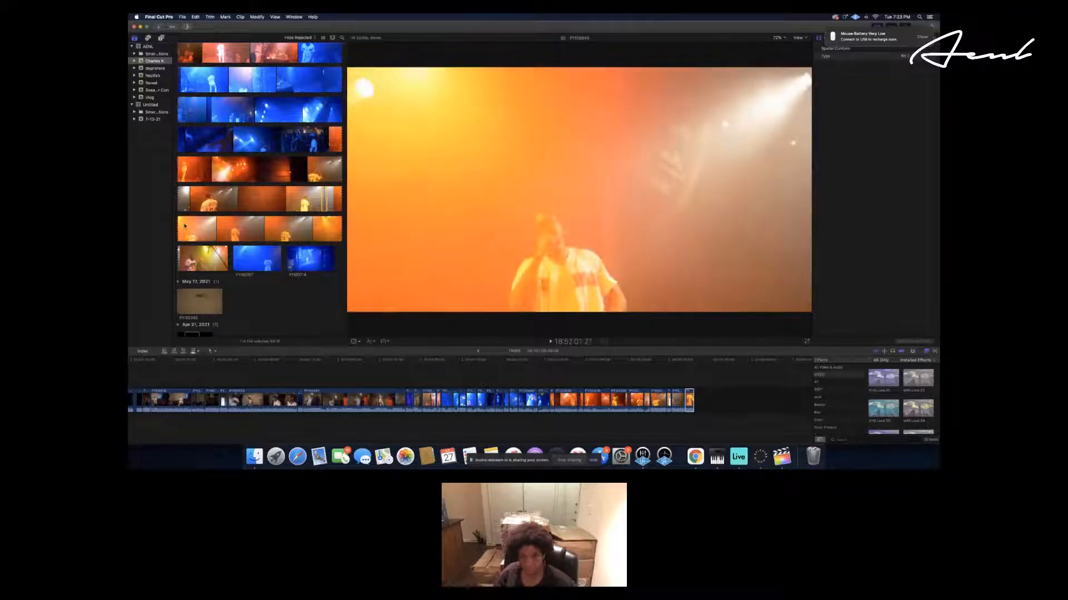
pyautogui.click(185, 226)
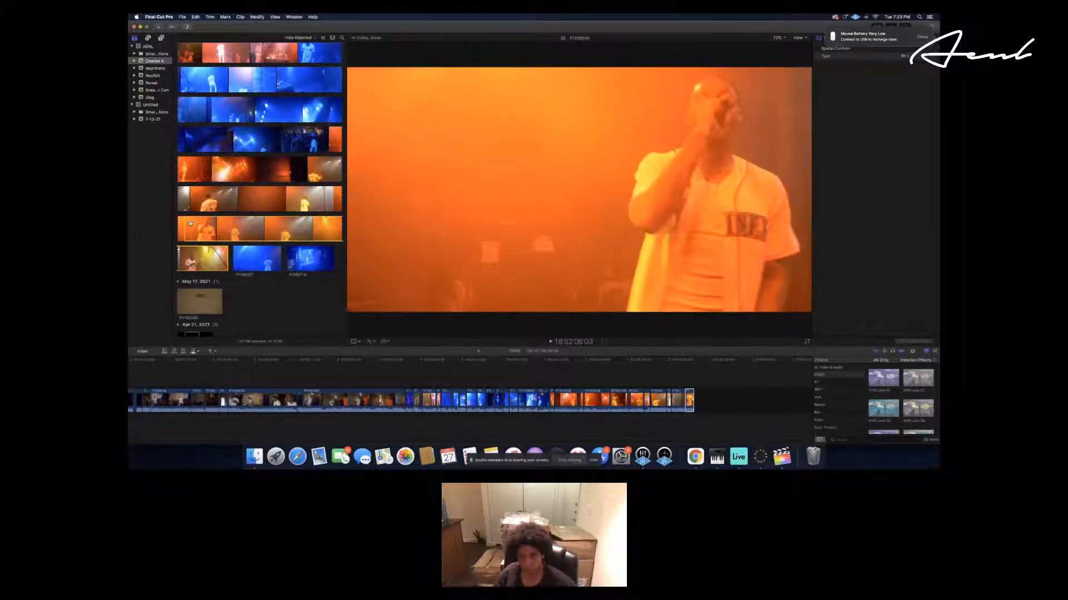
pyautogui.moveTo(191, 223); pyautogui.dragTo(735, 402)
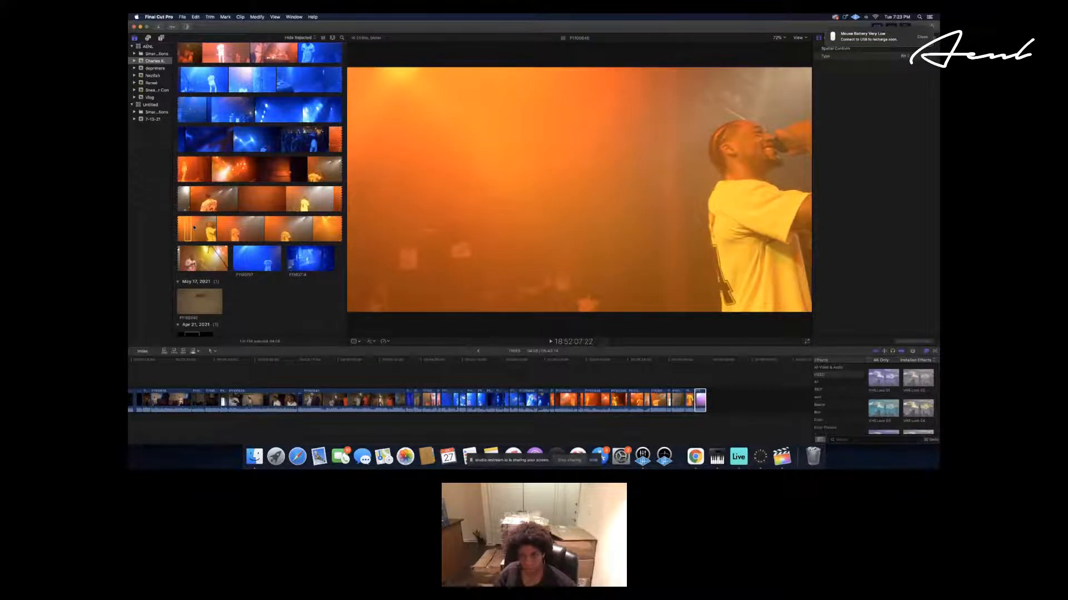
pyautogui.press('i')
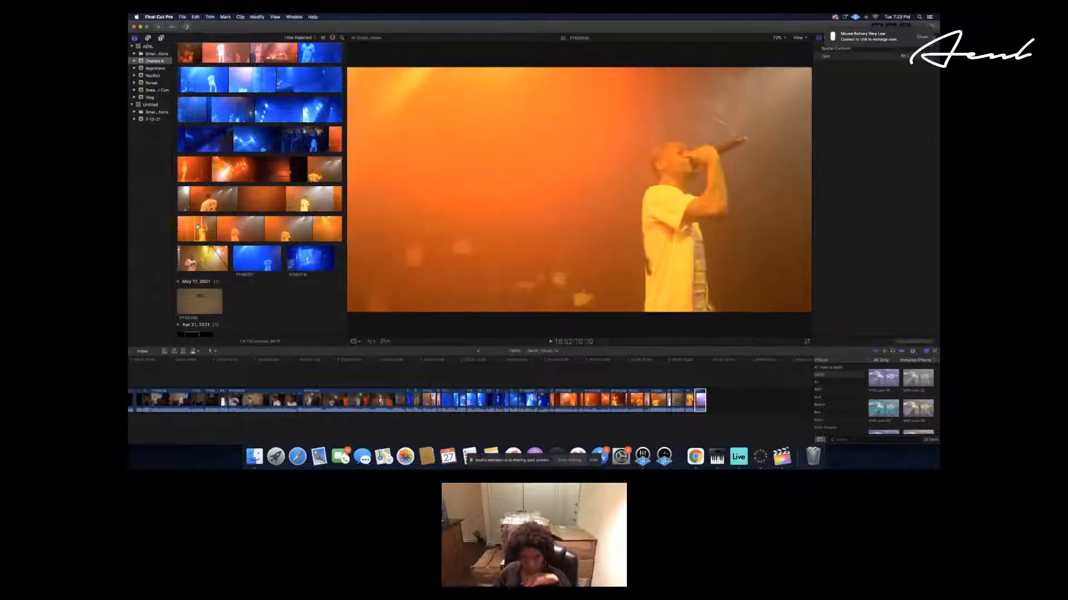
pyautogui.moveTo(197, 227); pyautogui.dragTo(741, 398)
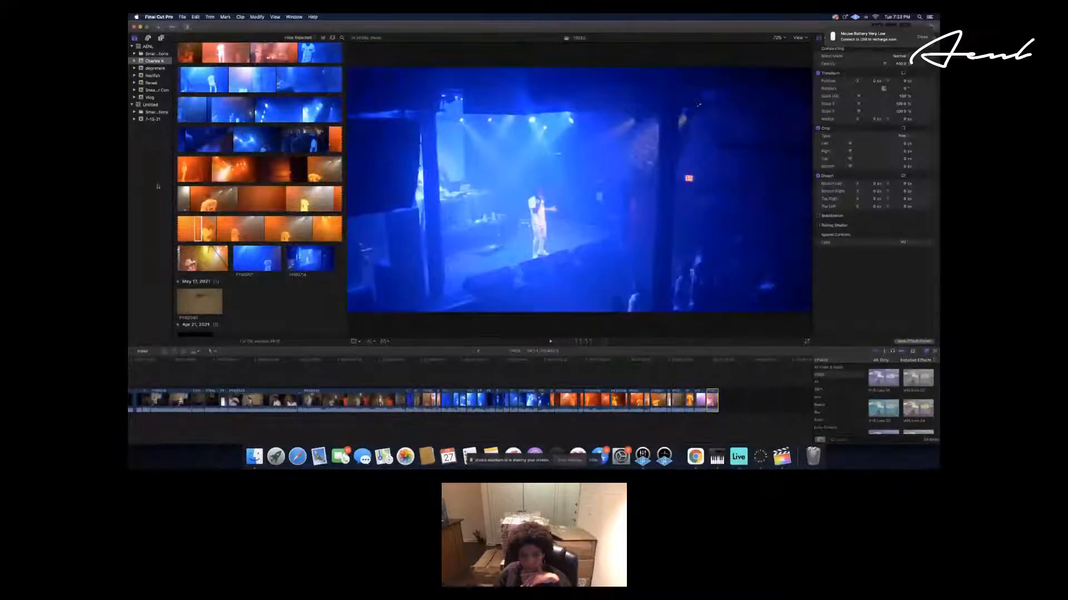
# Append the range running from the full-length shot behind the microphone stand to the back view facing the white stage lights.
pyautogui.click(207, 227)
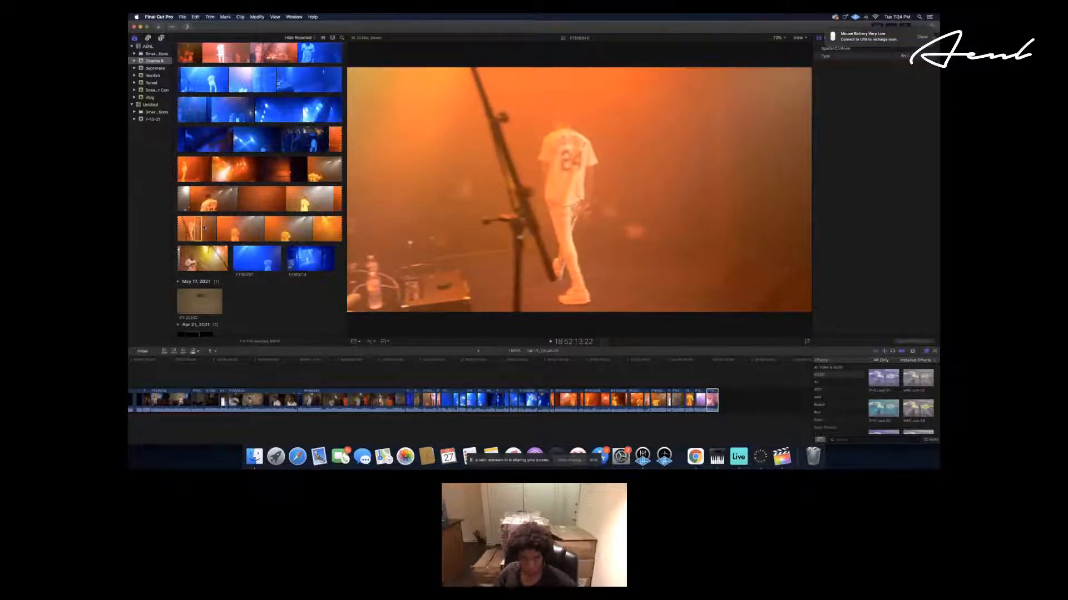
pyautogui.click(204, 228)
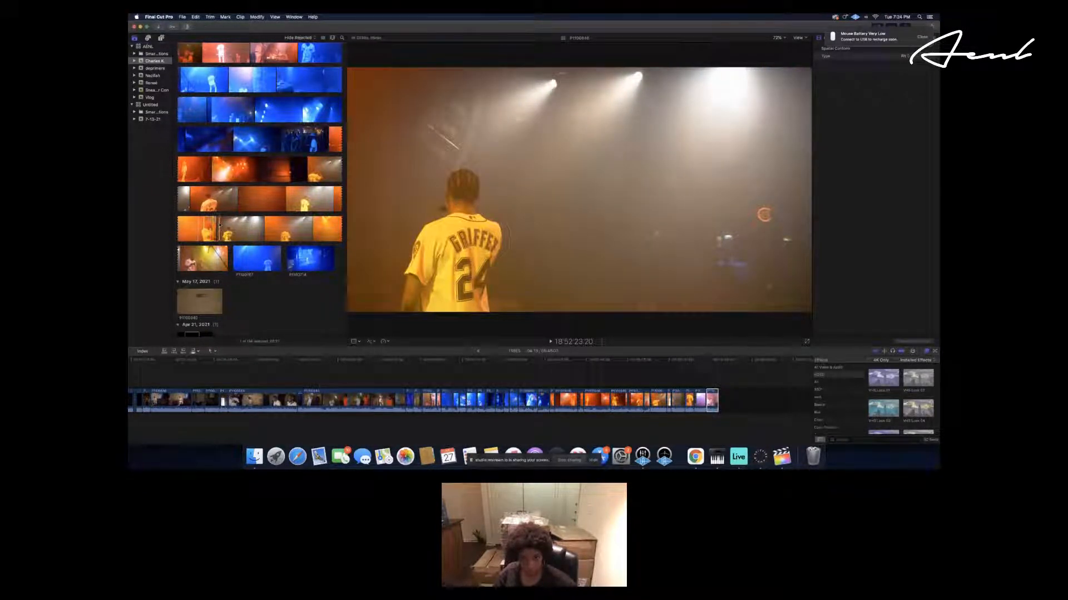
pyautogui.scroll(-1, 219, 226)
pyautogui.moveTo(208, 228); pyautogui.dragTo(763, 402)
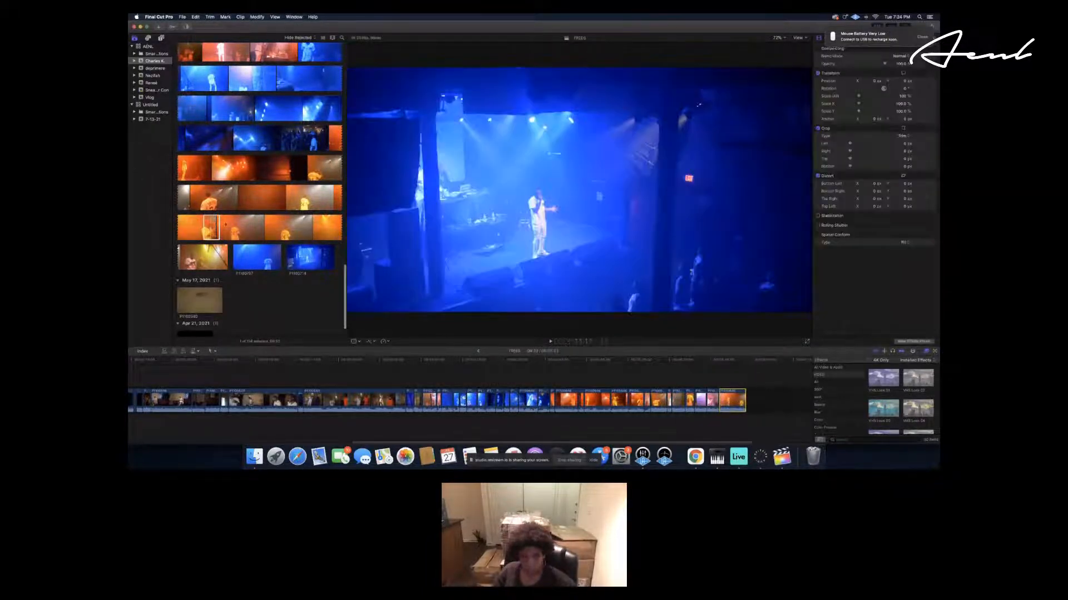
# Append the short range in which the jersey wearer turns from the white stage lights to face the camera.
pyautogui.click(224, 225)
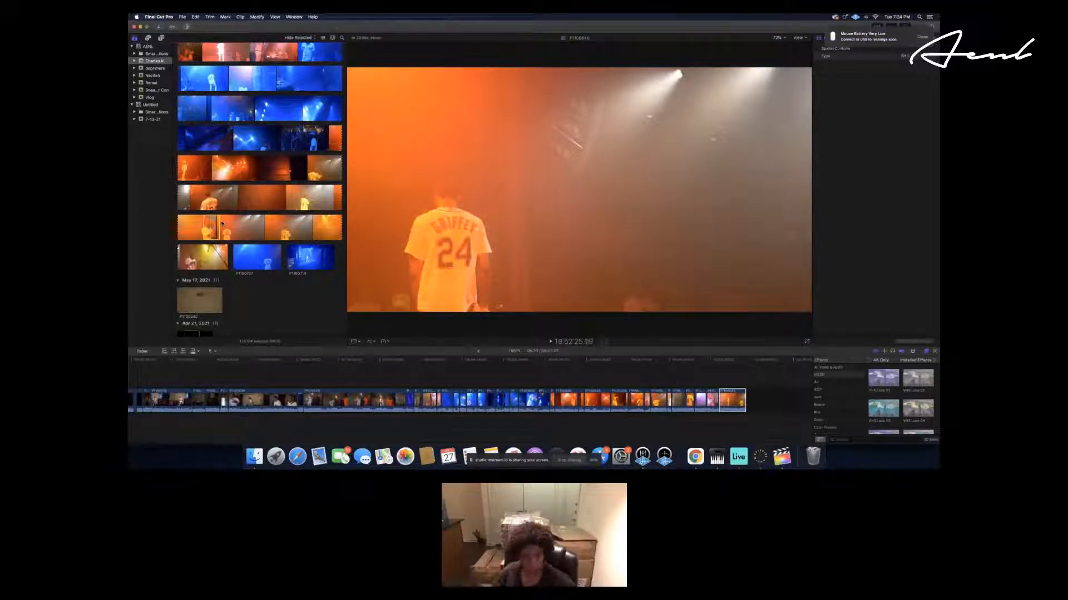
pyautogui.press('i')
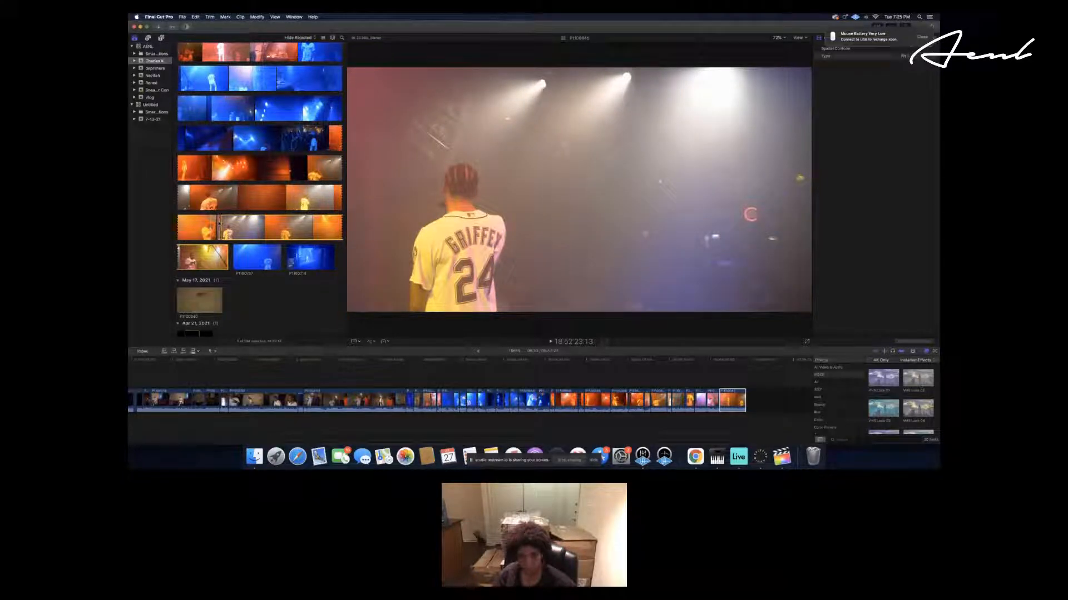
pyautogui.press('i')
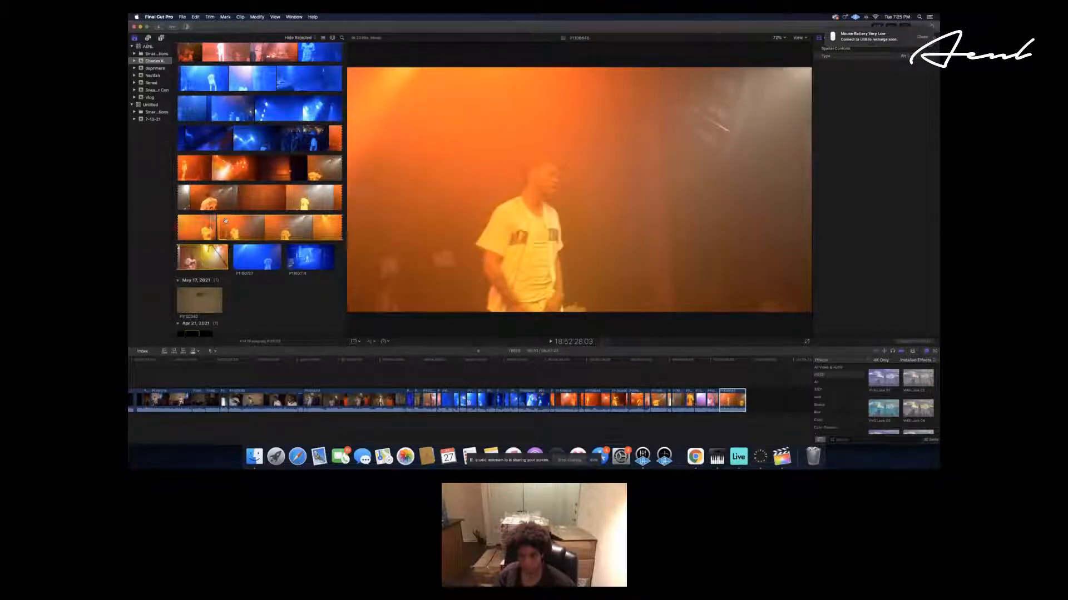
pyautogui.moveTo(763, 392); pyautogui.dragTo(761, 393)
pyautogui.hscroll(5, 743, 394)
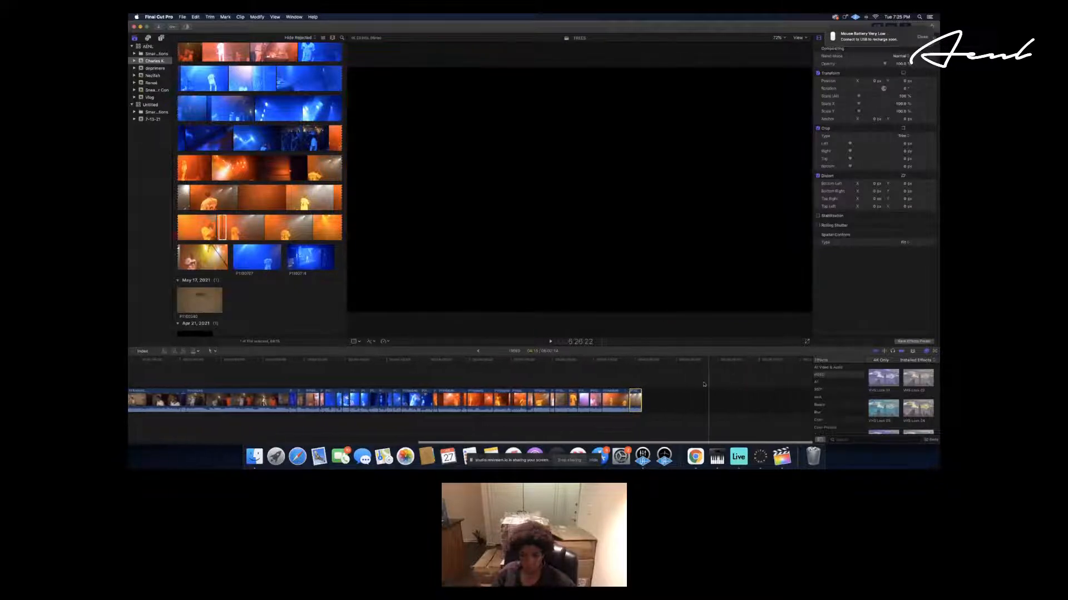
# Append the longer range of the jersey wearer rapping side-on between the orange haze and the white spotlight.
pyautogui.click(232, 227)
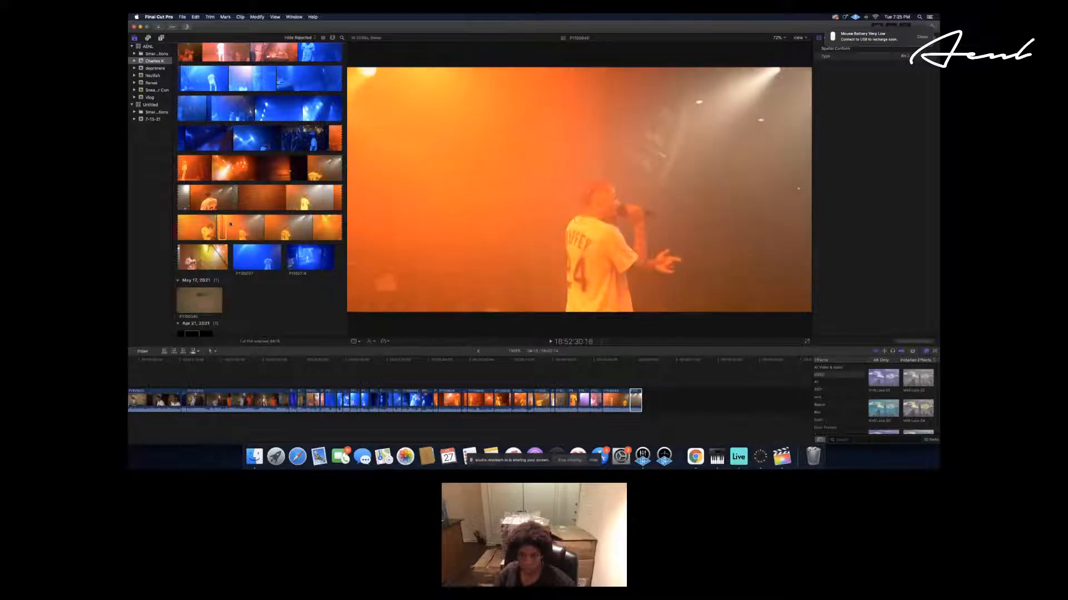
pyautogui.press('space')
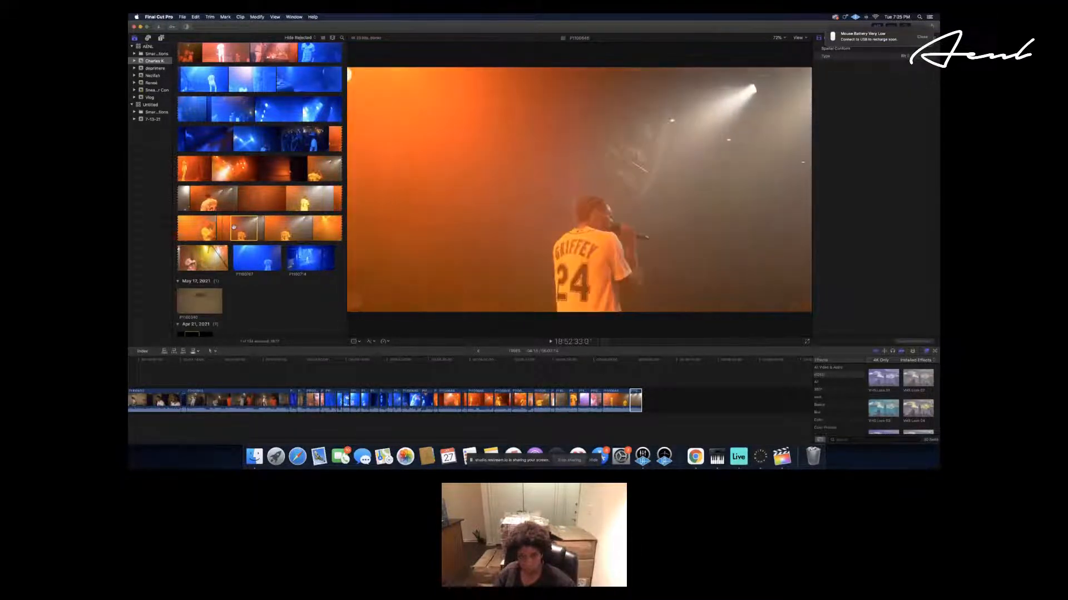
pyautogui.moveTo(242, 226); pyautogui.dragTo(704, 401)
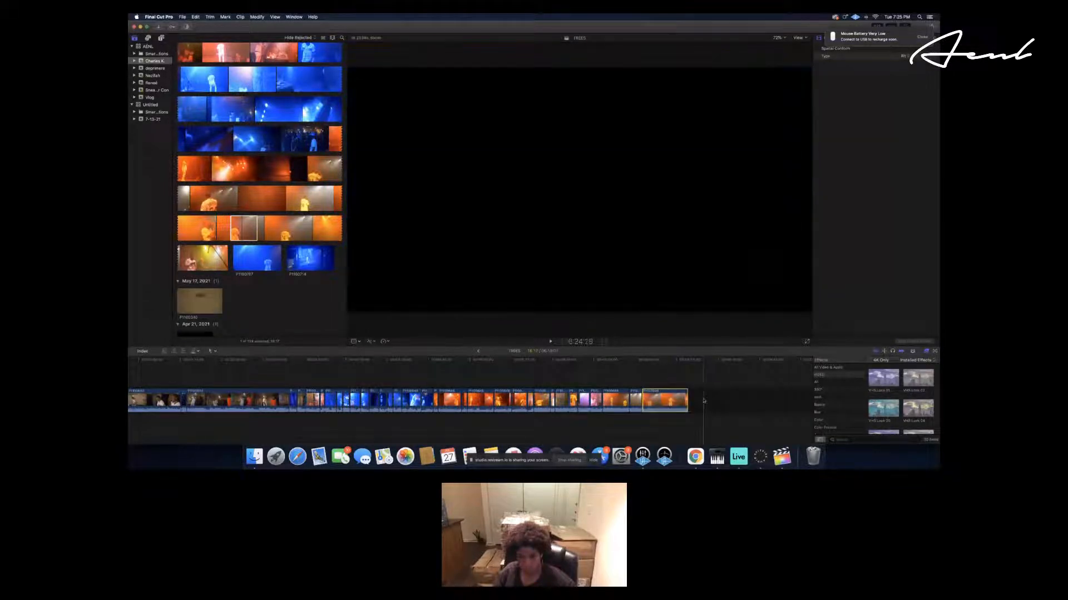
# Append the range of the jersey wearer rapping with an arm extended, plus the following range of them rapping from behind.
pyautogui.click(260, 229)
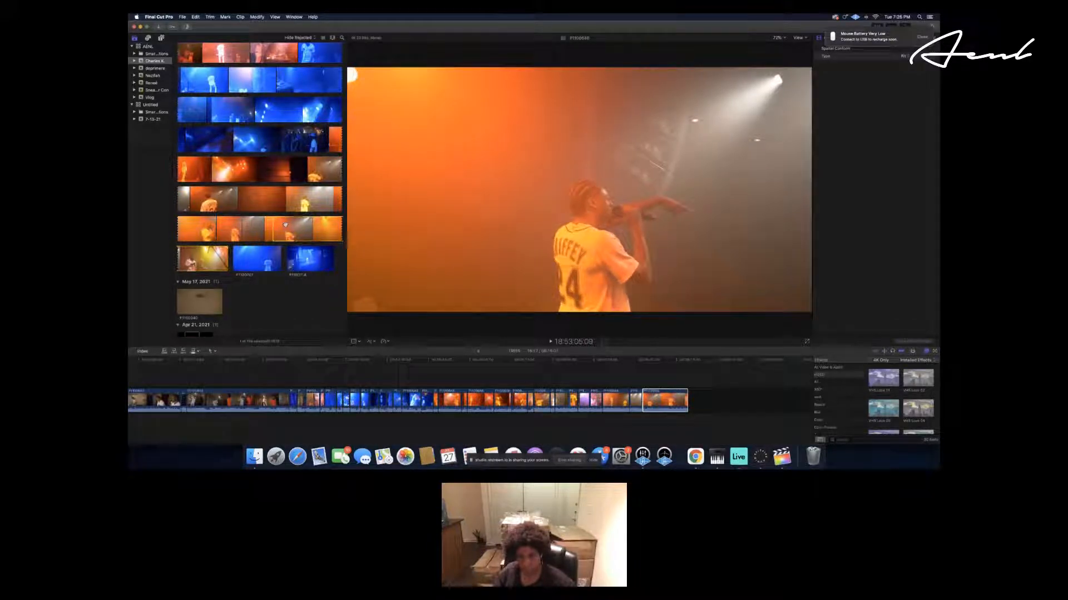
pyautogui.moveTo(286, 225); pyautogui.dragTo(705, 405)
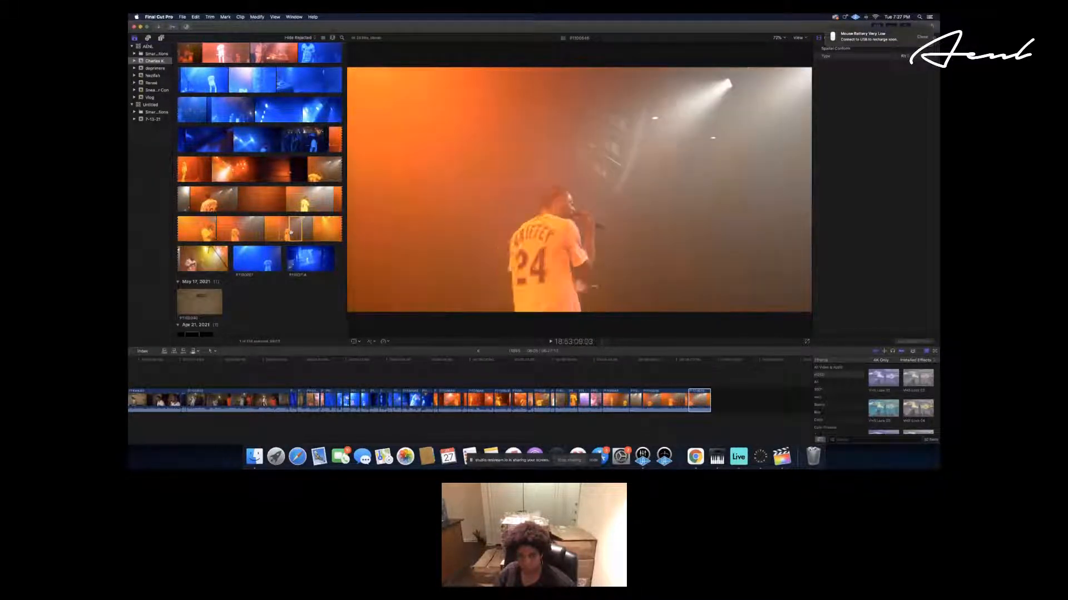
pyautogui.moveTo(301, 223); pyautogui.dragTo(756, 396)
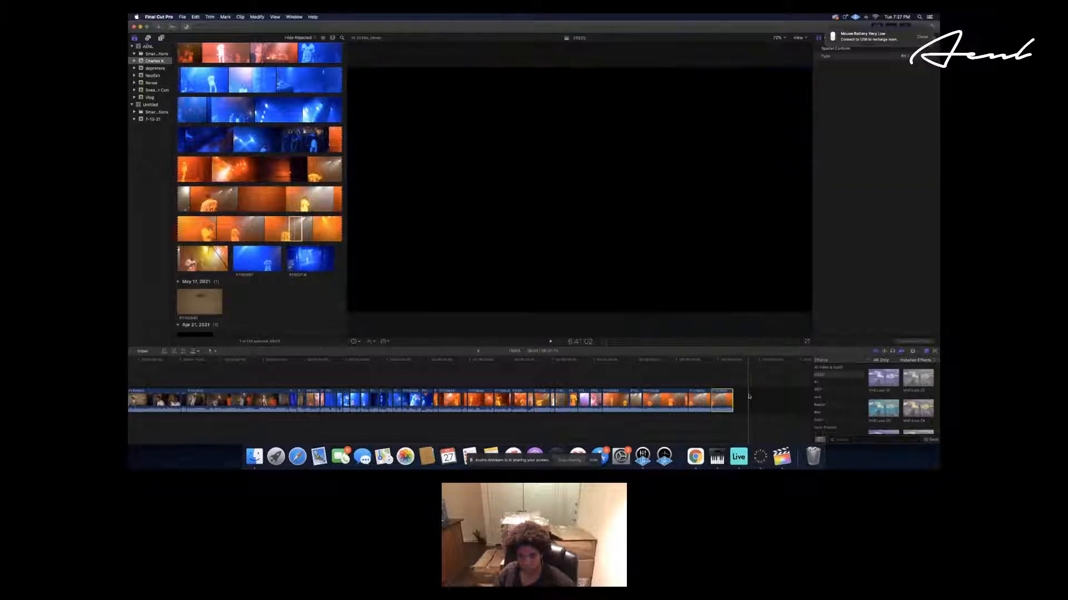
# Append the short range of the jersey wearer going from standing behind the microphone stand to looking down close to the camera.
pyautogui.click(317, 227)
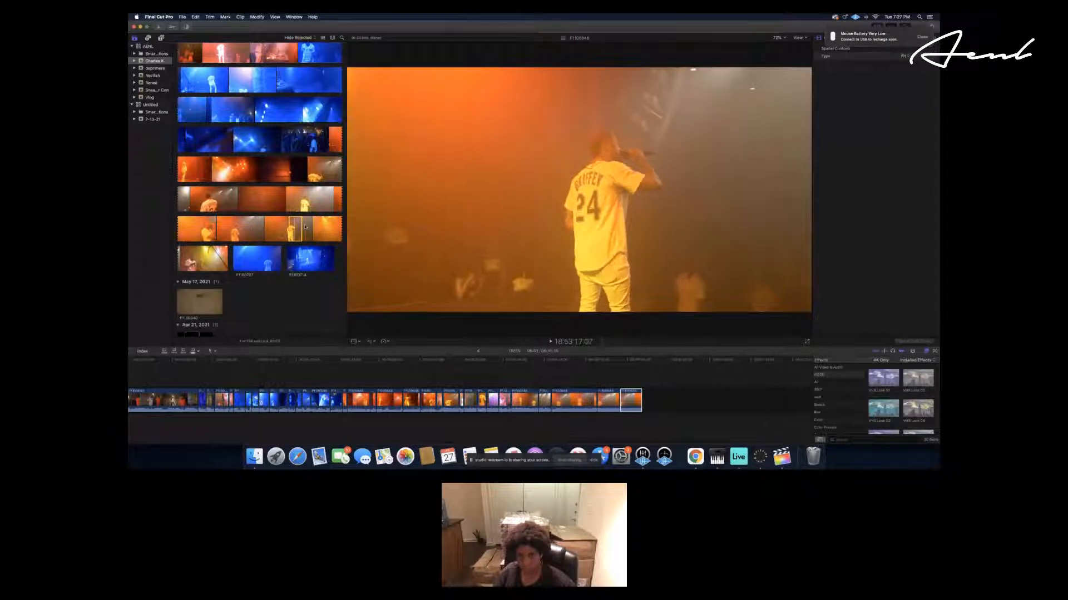
pyautogui.click(305, 227)
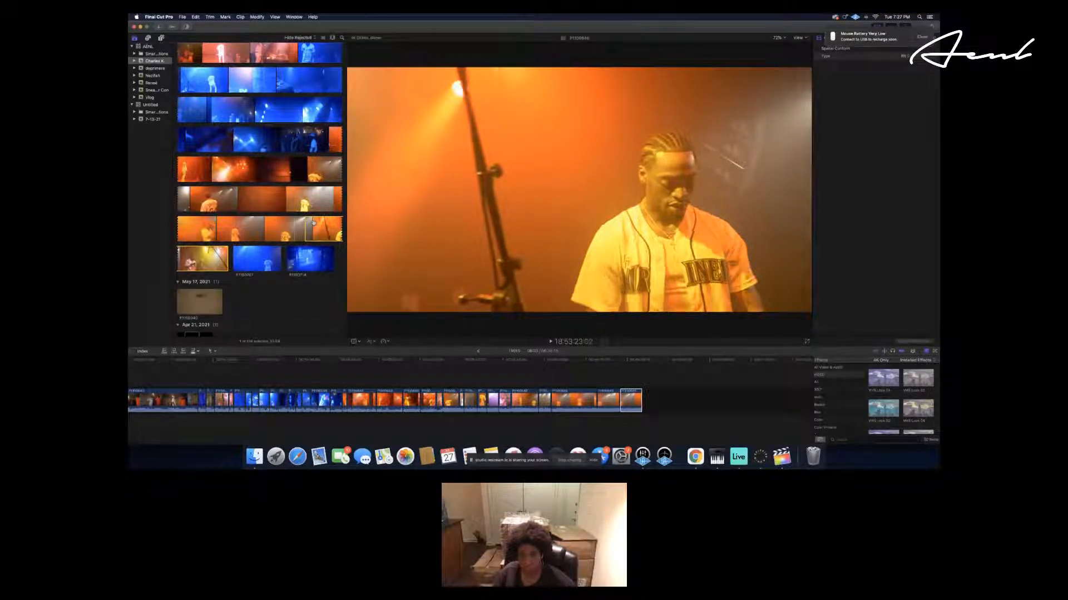
pyautogui.press('Left')
pyautogui.press('Left')
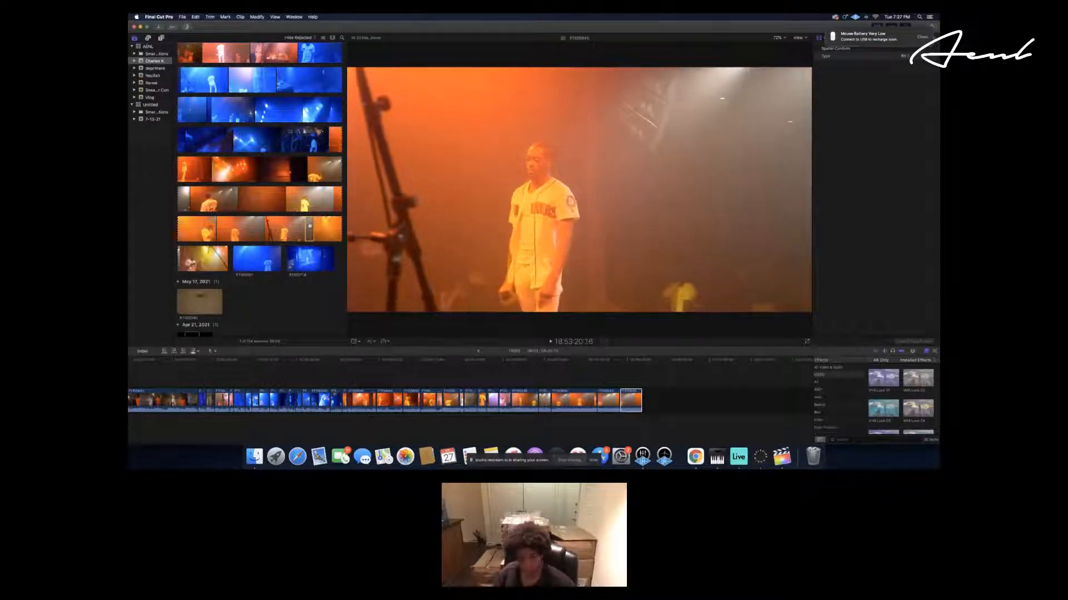
pyautogui.moveTo(309, 225); pyautogui.dragTo(662, 394)
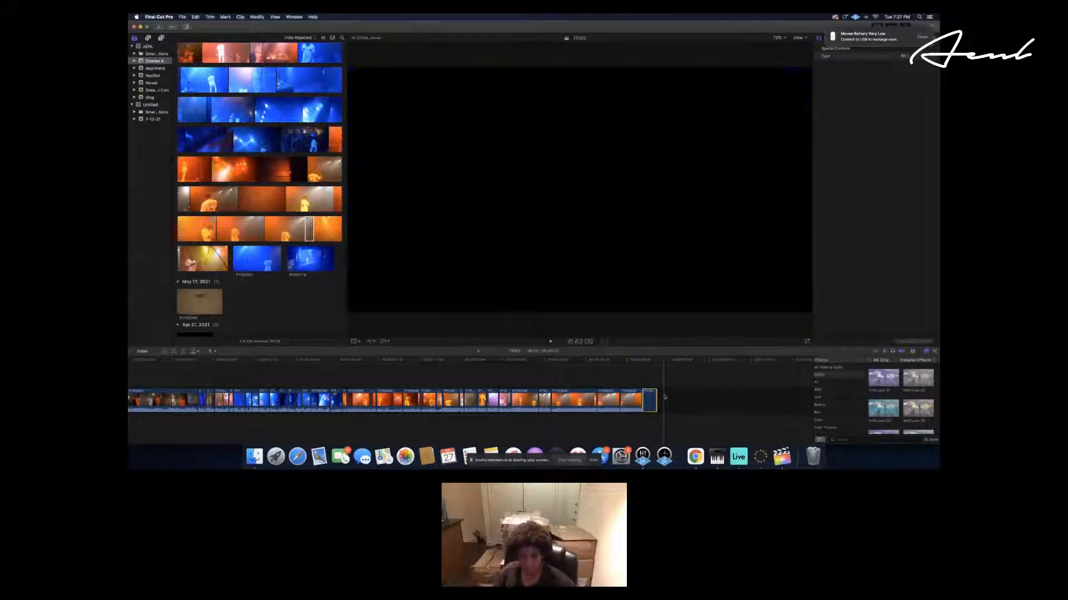
pyautogui.hscroll(1, 665, 388)
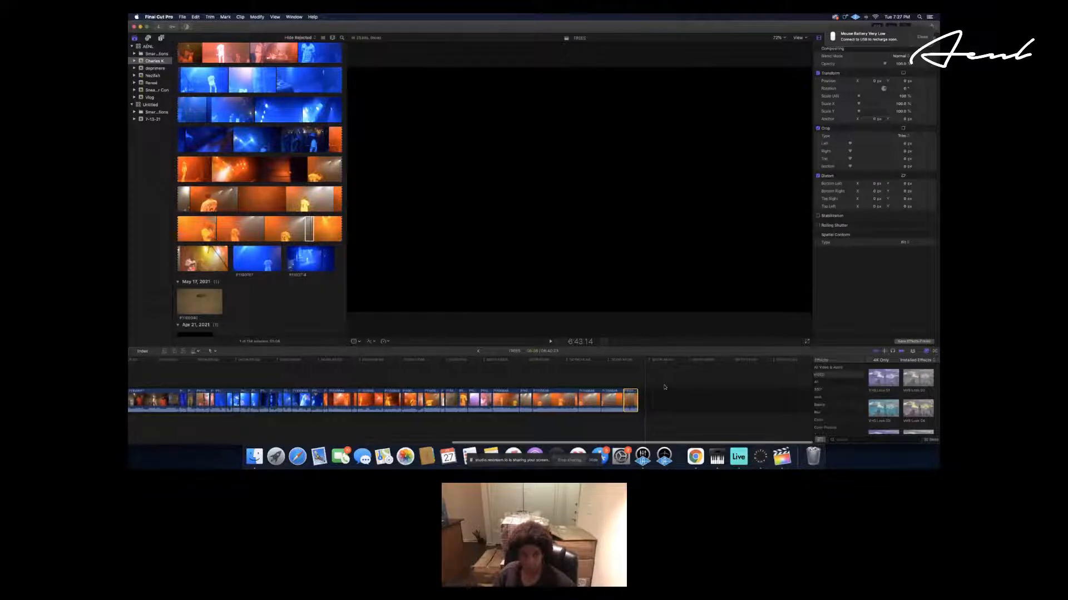
pyautogui.moveTo(648, 361); pyautogui.dragTo(628, 352)
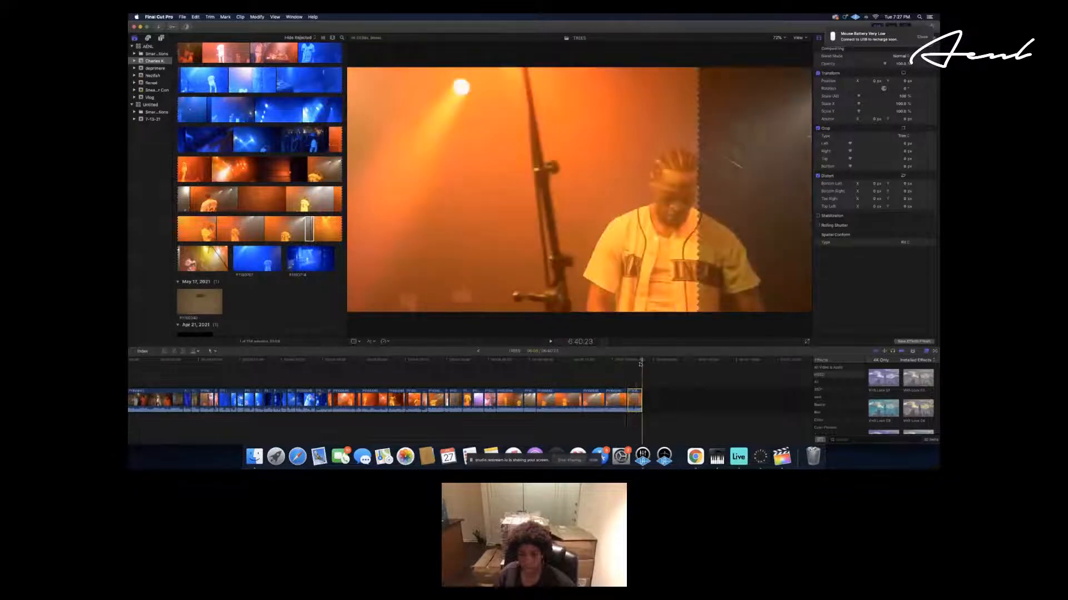
# Append the range of the jersey wearer rapping side-on in orange haze, plus the blue-lit range with the microphone stand in front.
pyautogui.click(317, 229)
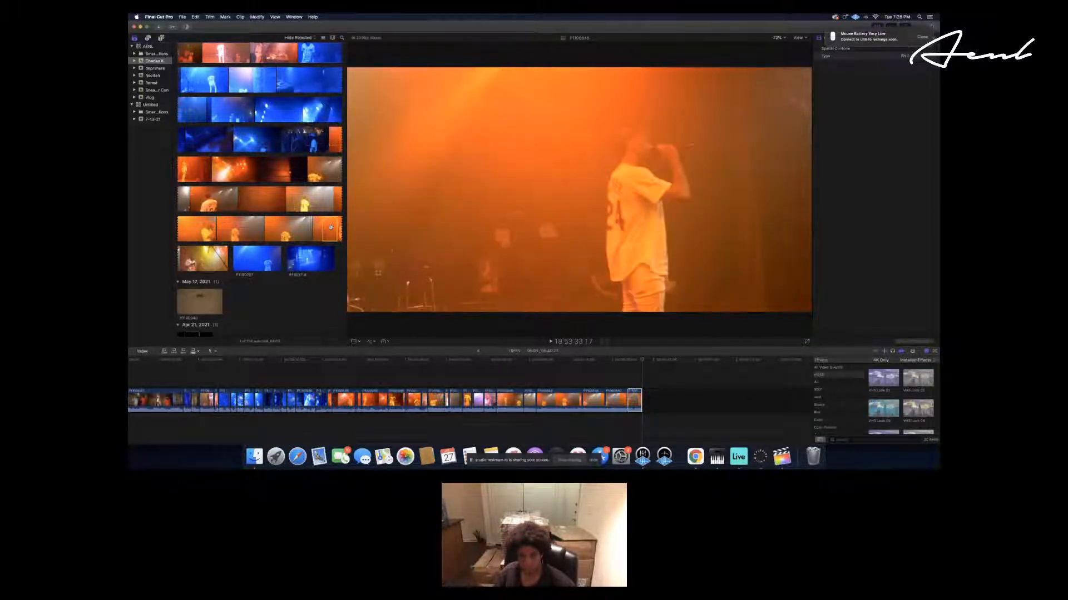
pyautogui.moveTo(610, 348); pyautogui.dragTo(707, 400)
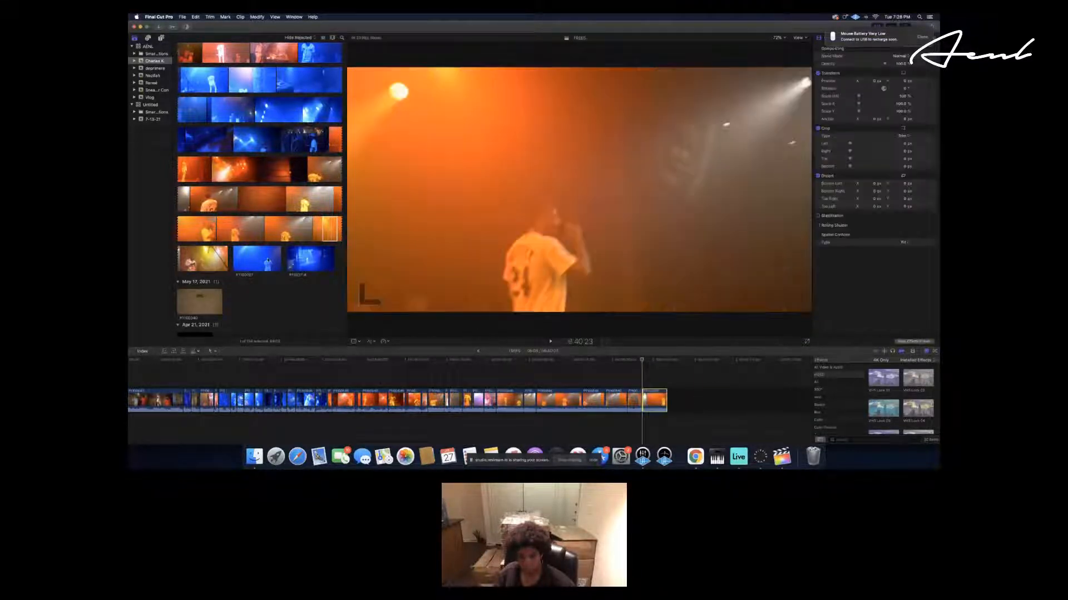
pyautogui.click(221, 260)
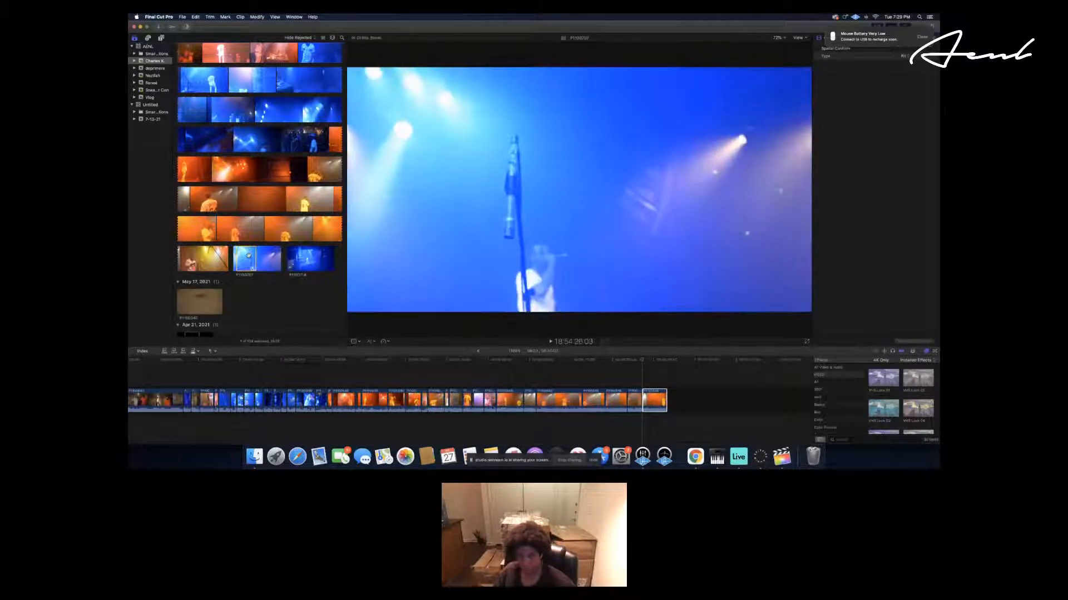
pyautogui.moveTo(563, 385); pyautogui.dragTo(689, 399)
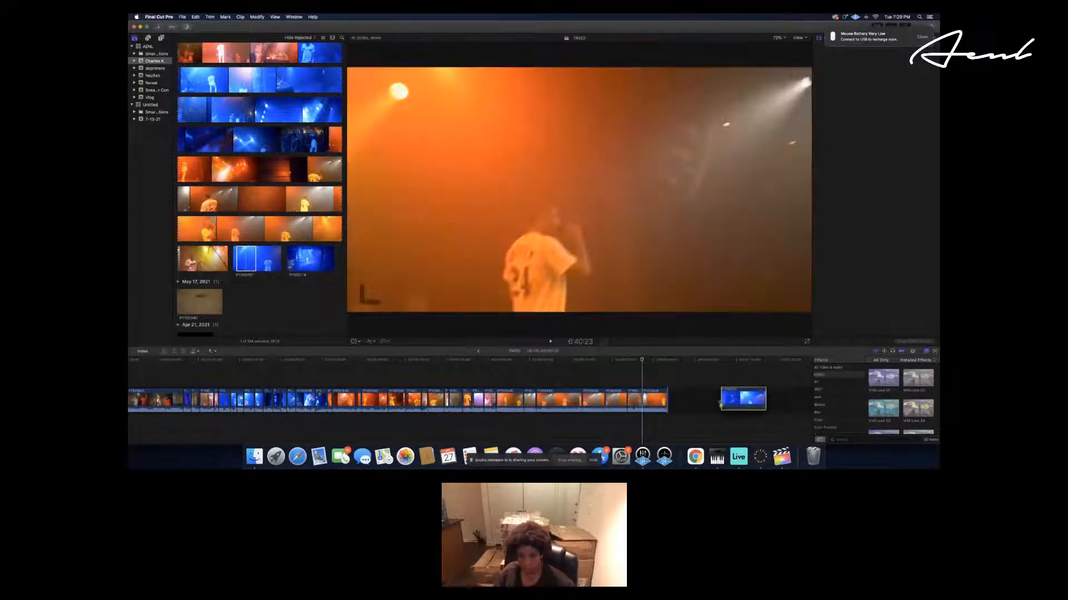
pyautogui.hscroll(3, 708, 401)
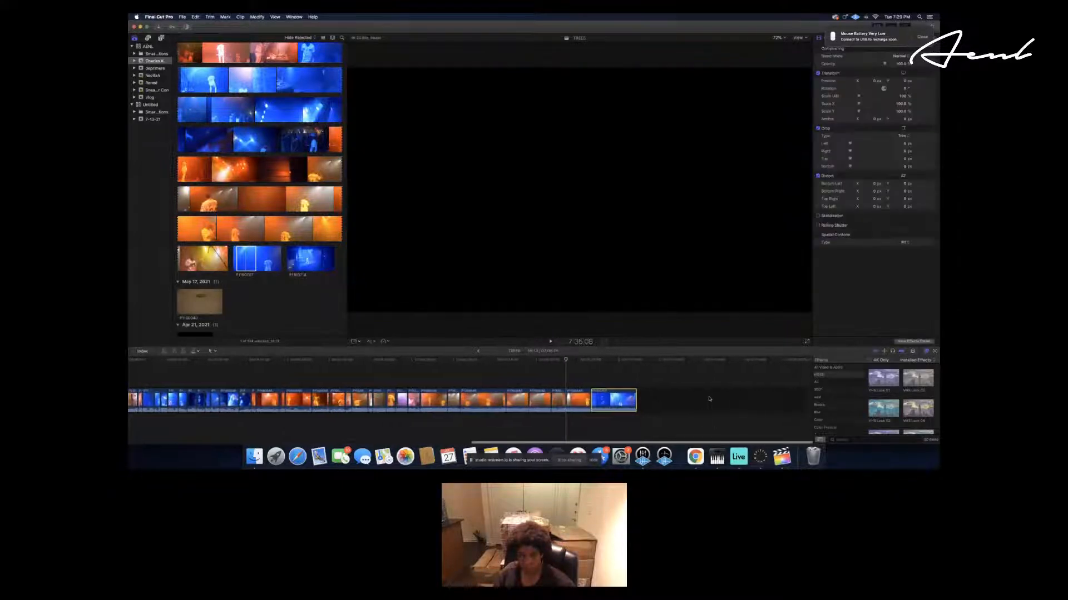
# Append the second range of the blue-lit clip, with the jersey wearer rapping away from the microphone stand.
pyautogui.click(259, 260)
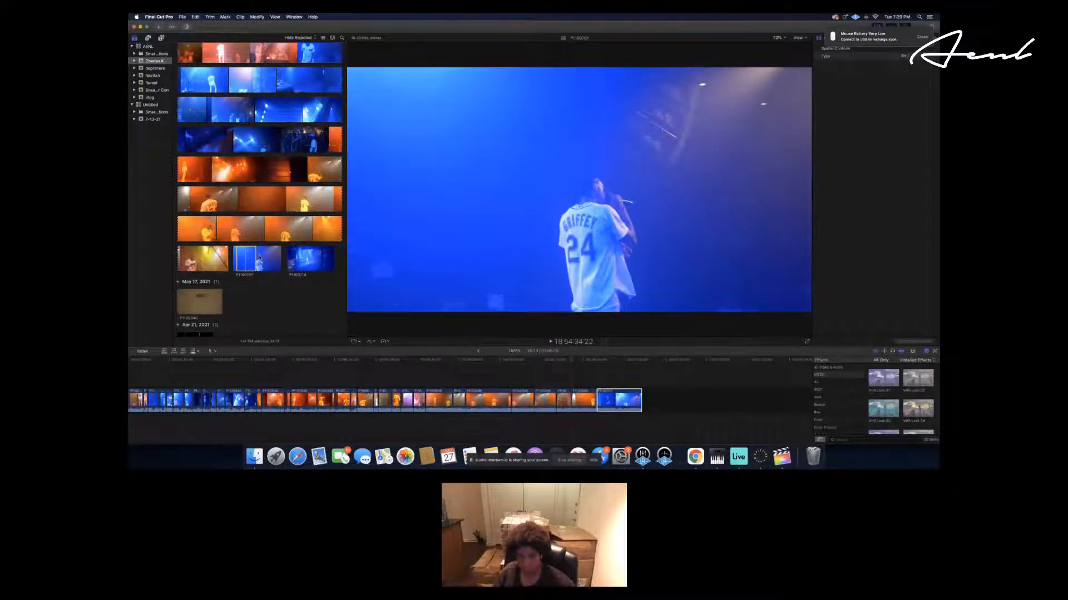
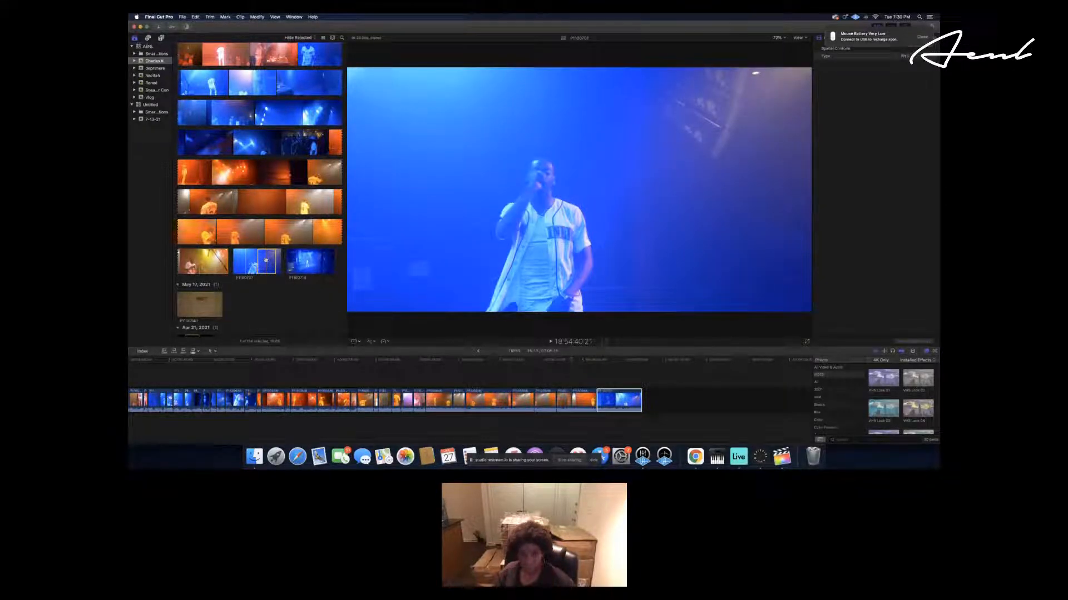
pyautogui.moveTo(645, 352); pyautogui.dragTo(650, 374)
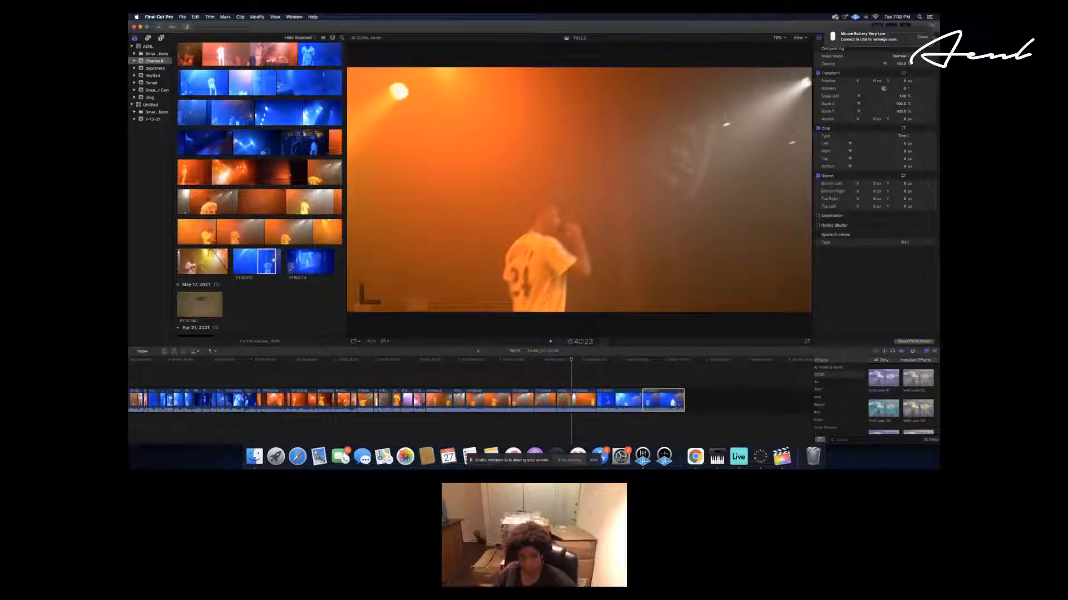
pyautogui.click(273, 260)
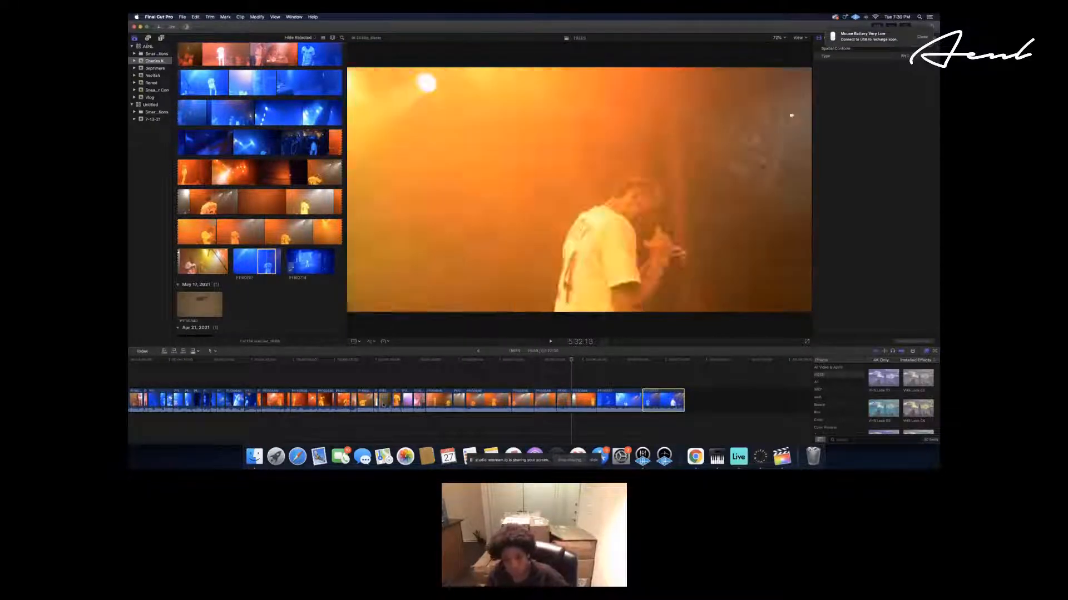
# Review the assembled sequence between its opening clips and the newly appended blue-lit concert ranges.
pyautogui.hscroll(-12, 396, 400)
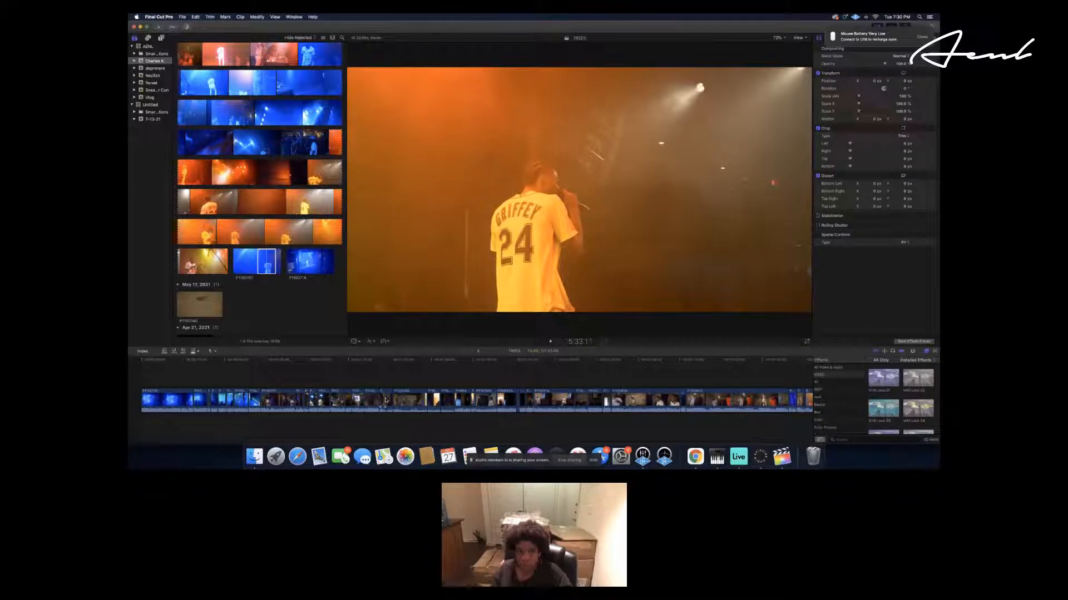
pyautogui.hscroll(15, 385, 399)
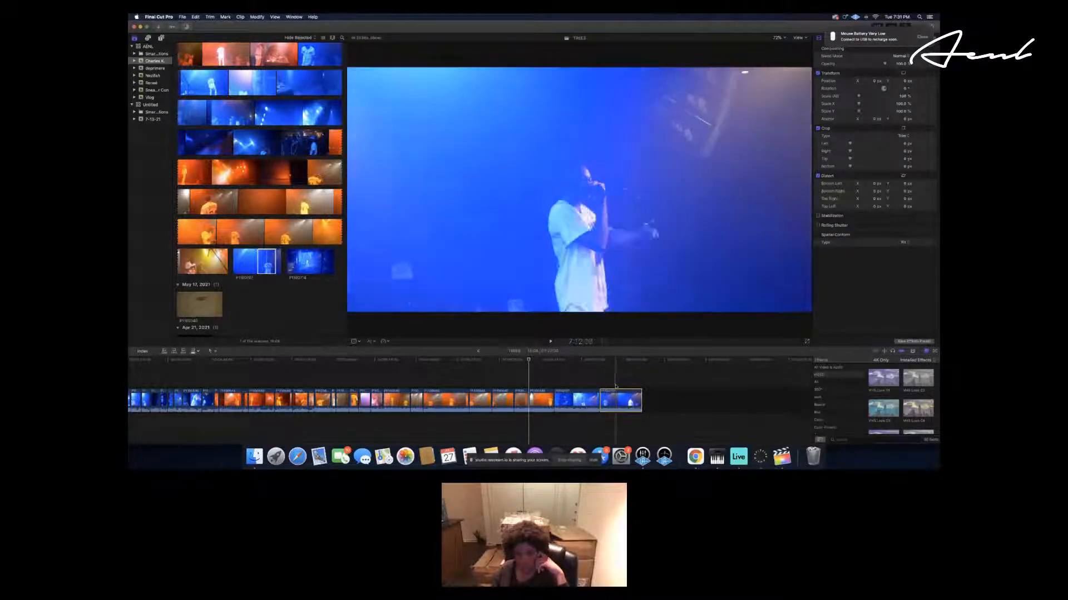
pyautogui.hscroll(3, 614, 382)
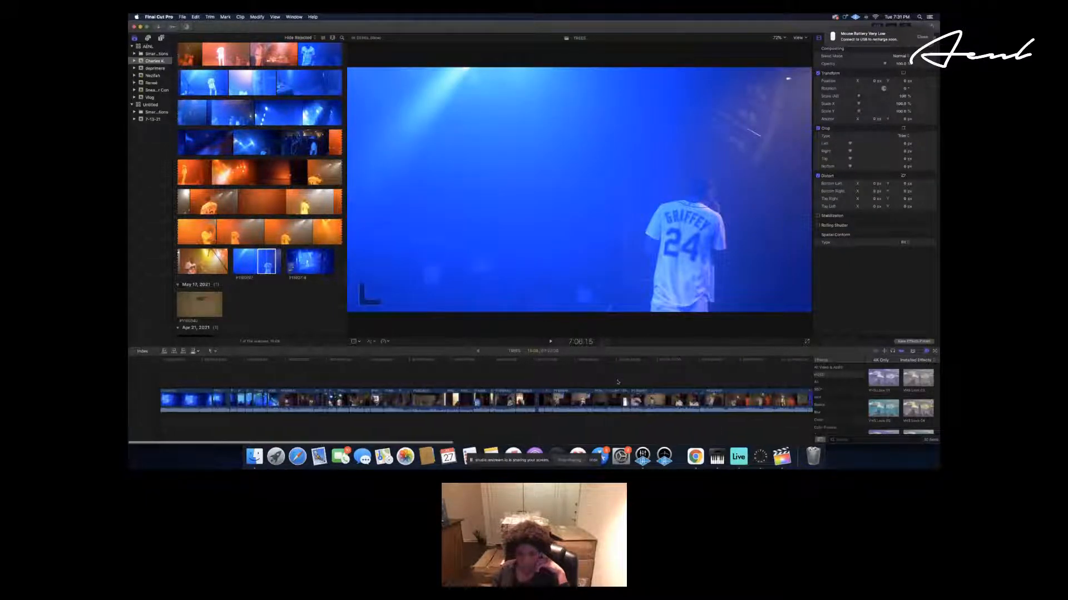
pyautogui.hscroll(-20, 617, 382)
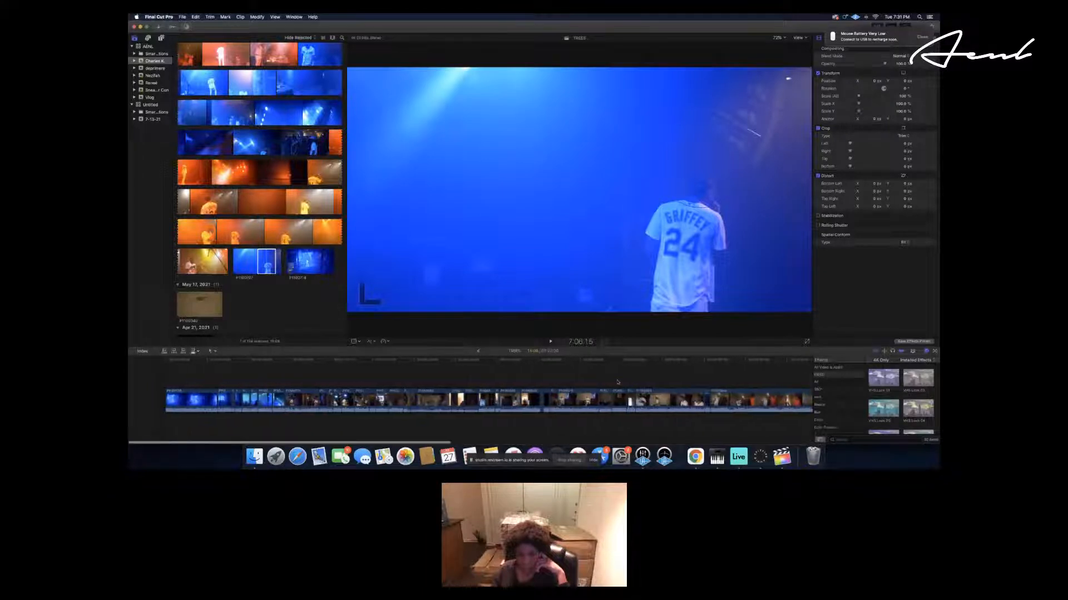
pyautogui.hscroll(10, 439, 386)
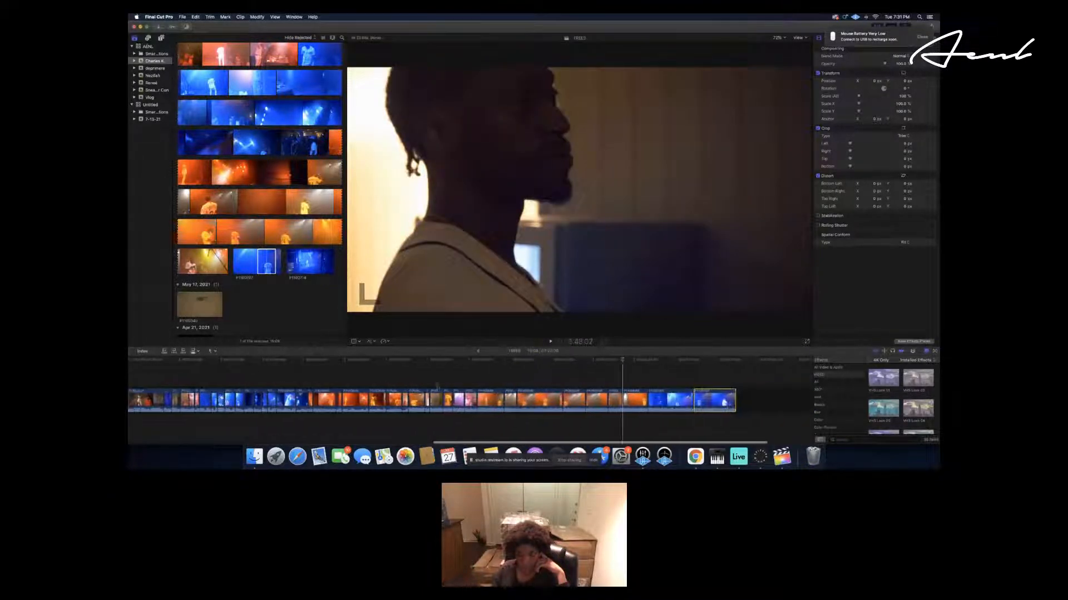
pyautogui.hscroll(-3, 305, 382)
pyautogui.hscroll(-15, 305, 382)
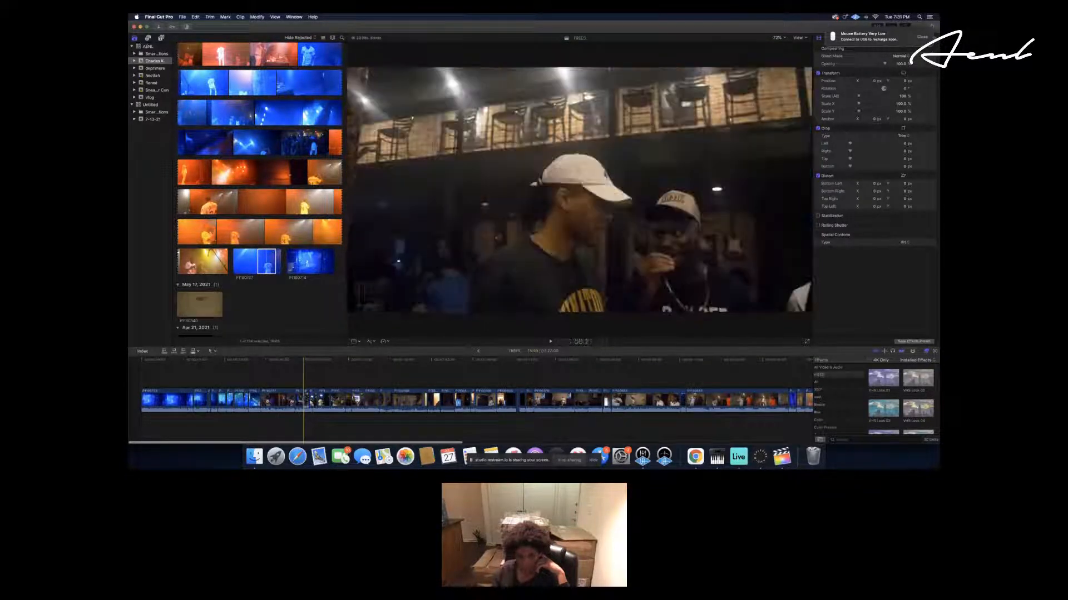
# Lift the brick-wall conversation clip and the three-person pose clip out of the main storyline, connecting them above the later concert footage.
pyautogui.hscroll(3, 277, 396)
pyautogui.hscroll(2, 276, 395)
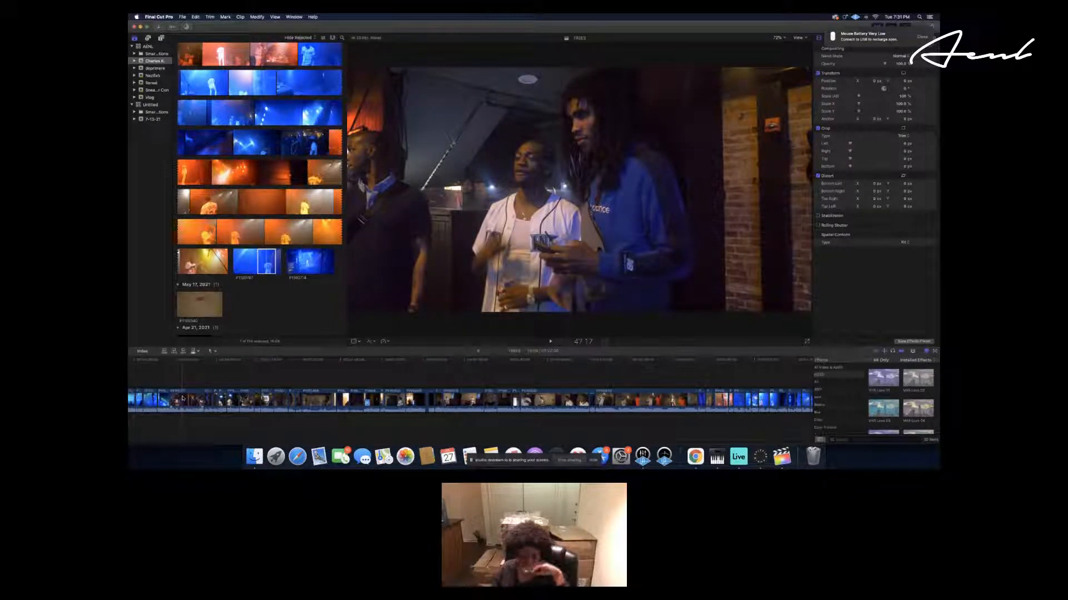
pyautogui.moveTo(198, 396); pyautogui.dragTo(740, 378)
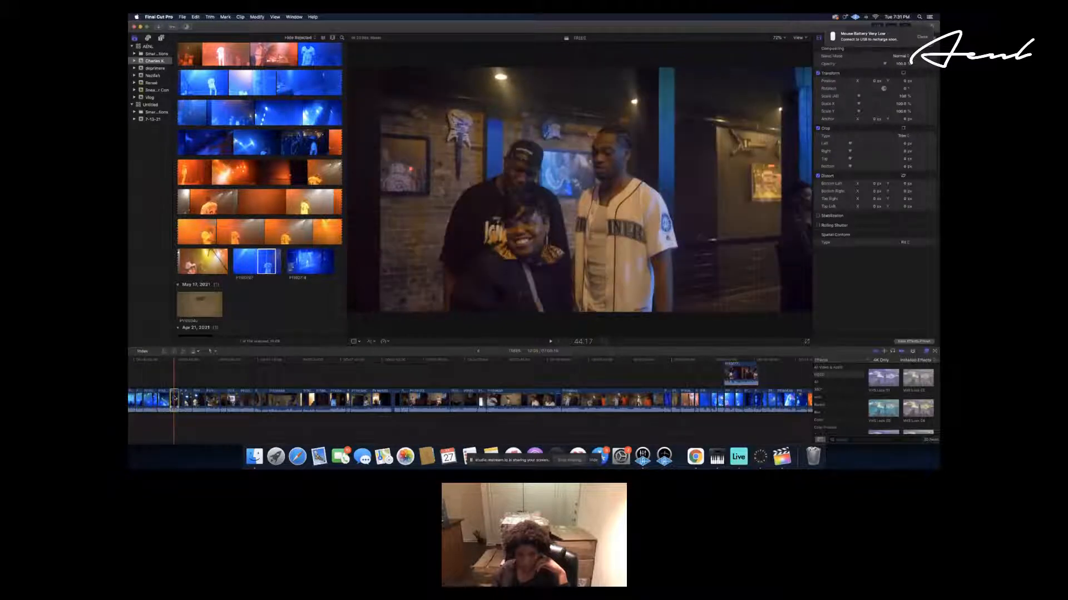
pyautogui.moveTo(174, 399); pyautogui.dragTo(557, 378)
pyautogui.moveTo(796, 383); pyautogui.dragTo(802, 383)
pyautogui.hscroll(3, 781, 384)
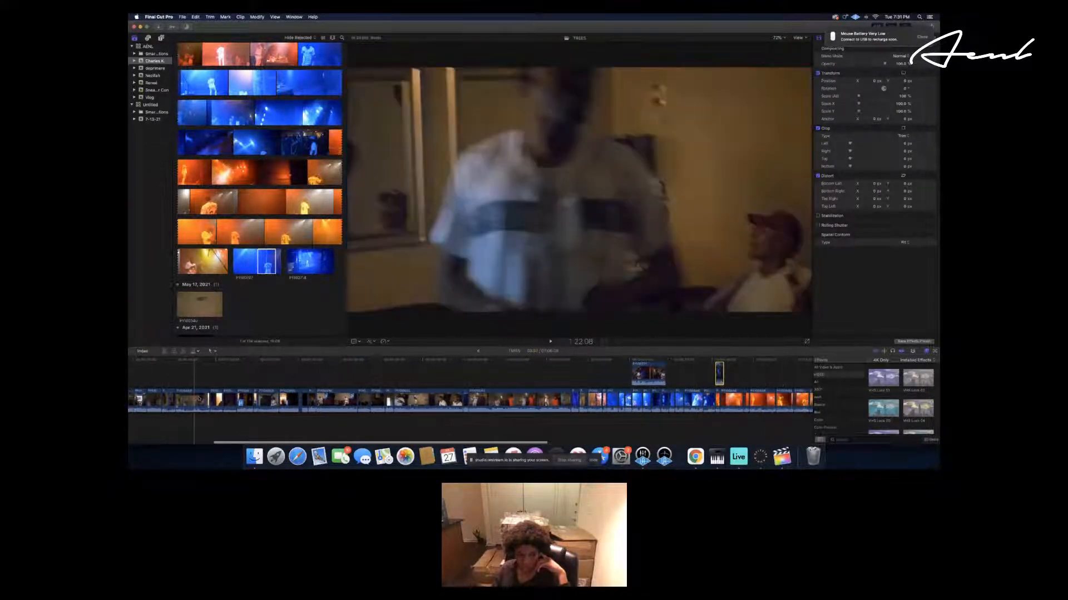
# Lift the clip of four people beside the trees neon sign out of the storyline and connect it above the later concert footage.
pyautogui.hscroll(-6, 196, 399)
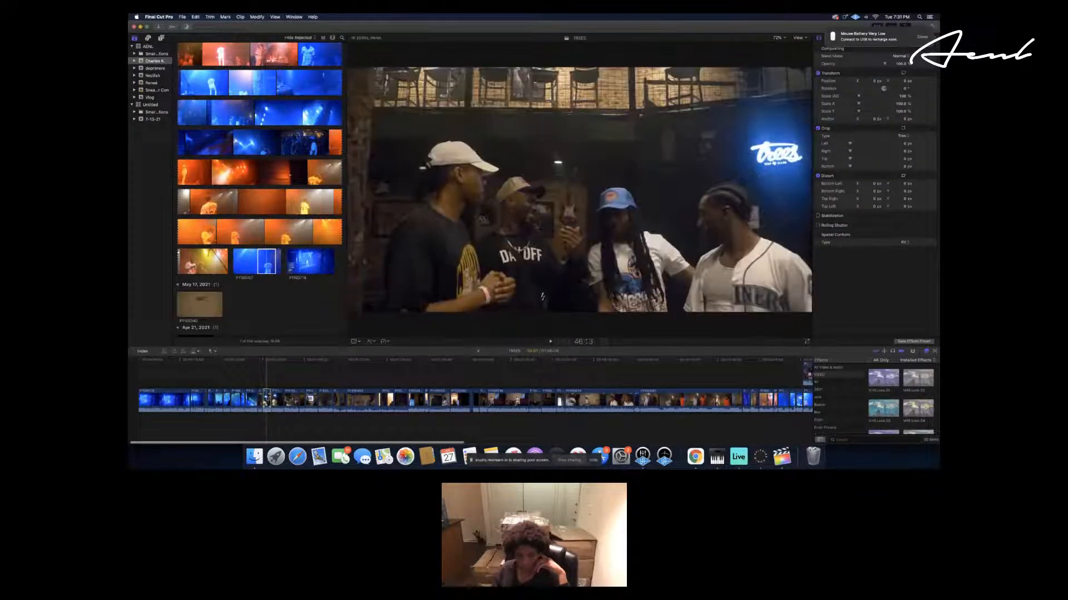
pyautogui.moveTo(266, 398); pyautogui.dragTo(804, 382)
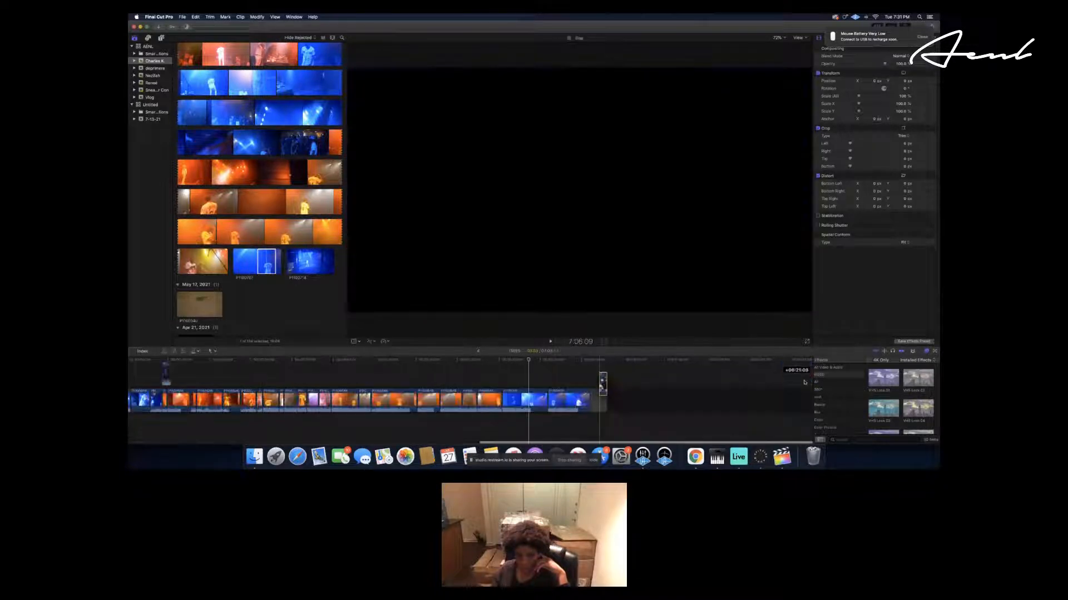
pyautogui.moveTo(566, 376); pyautogui.dragTo(281, 373)
# Lift the dark-room clip of the jersey wearer looking down out of the storyline and connect it above the later concert footage.
pyautogui.hscroll(-10, 289, 372)
pyautogui.hscroll(-12, 289, 373)
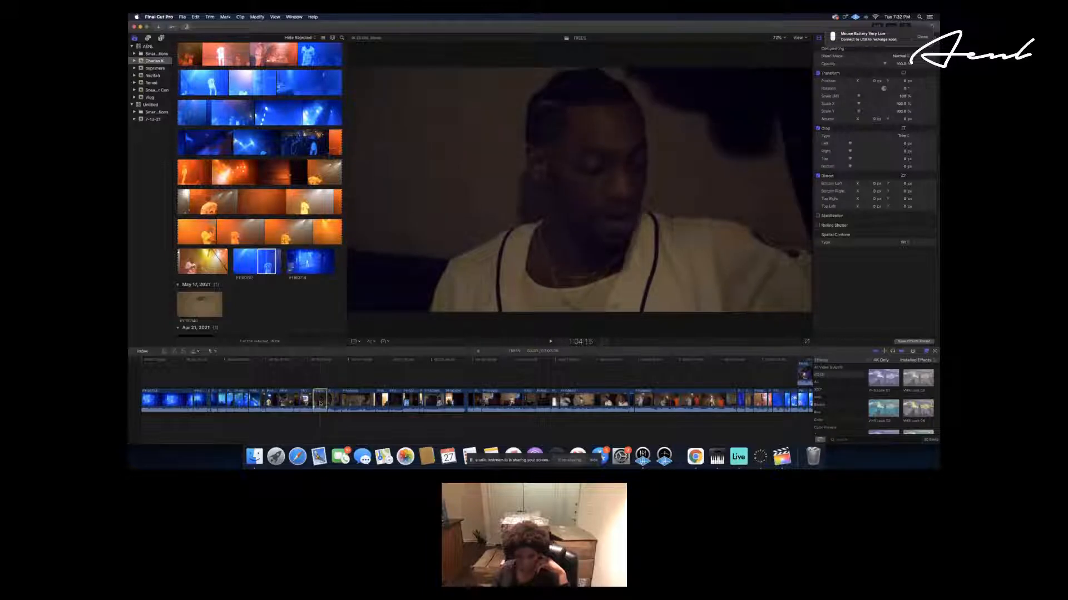
pyautogui.moveTo(321, 399); pyautogui.dragTo(367, 371)
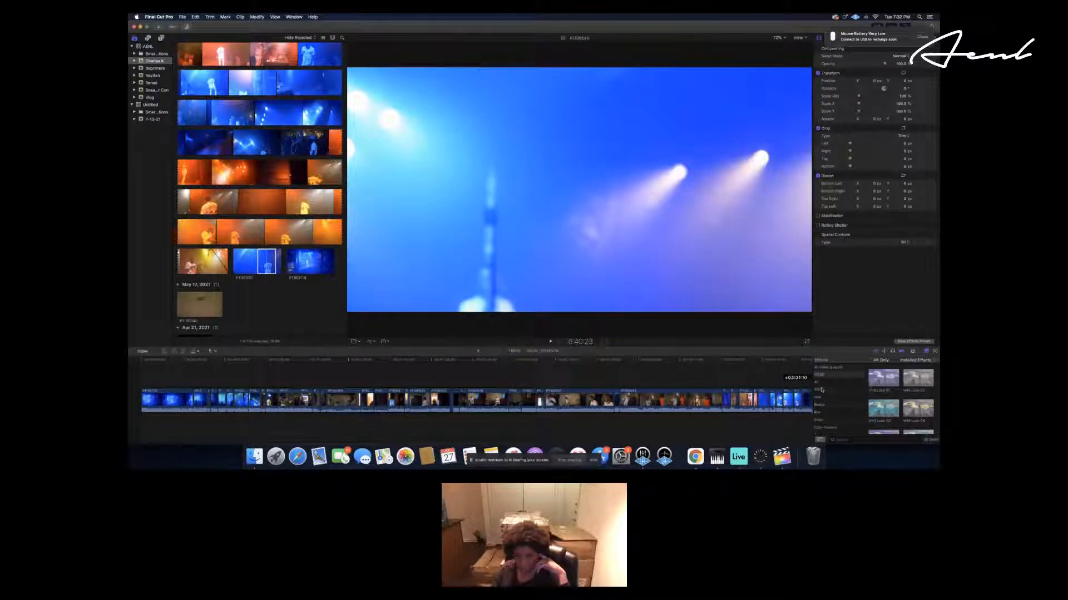
pyautogui.moveTo(822, 390); pyautogui.dragTo(639, 375)
# Lift the wall clock clip out of the storyline and connect it above the orange-lit concert footage.
pyautogui.hscroll(-4, 587, 376)
pyautogui.hscroll(-10, 587, 376)
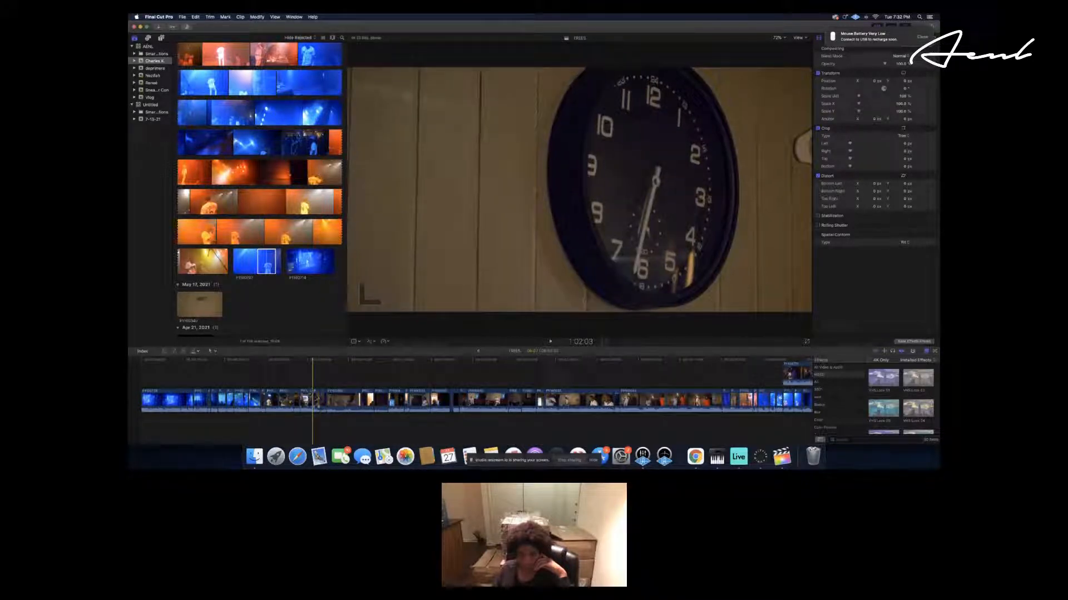
pyautogui.moveTo(318, 398); pyautogui.dragTo(727, 374)
pyautogui.hscroll(8, 727, 373)
pyautogui.hscroll(9, 727, 374)
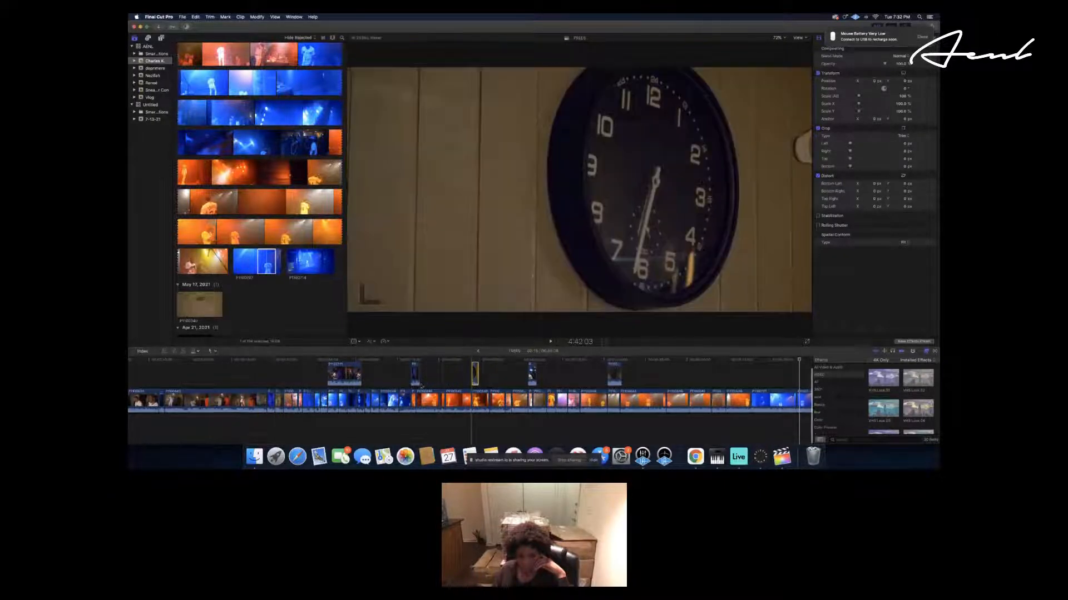
# Move the connected conversation, three-person pose and wall clock clips further along the timeline, past the other connected clips.
pyautogui.hscroll(-3, 391, 385)
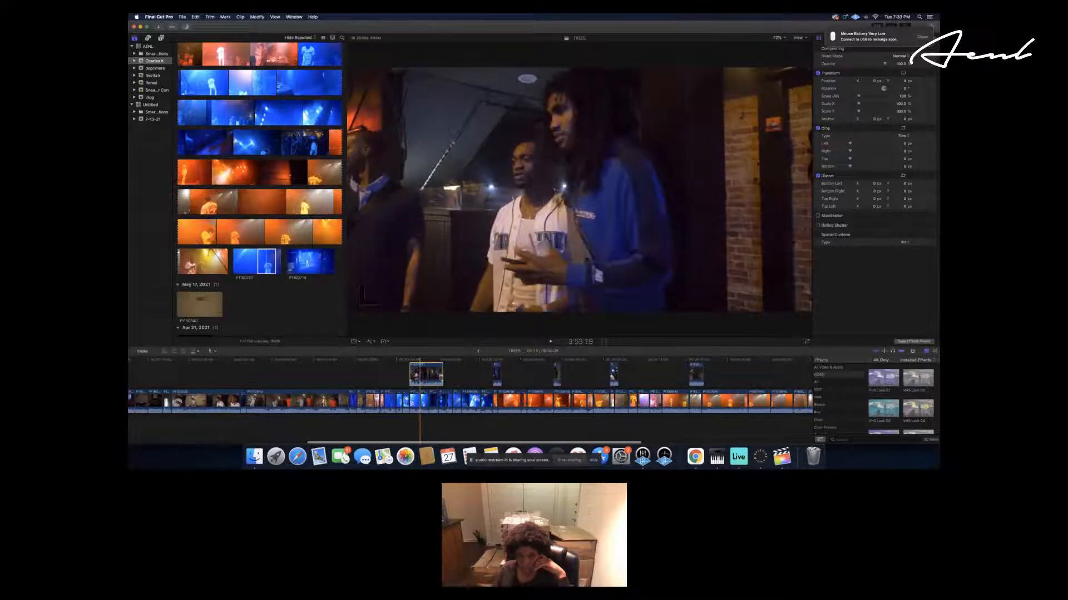
pyautogui.hscroll(3, 801, 389)
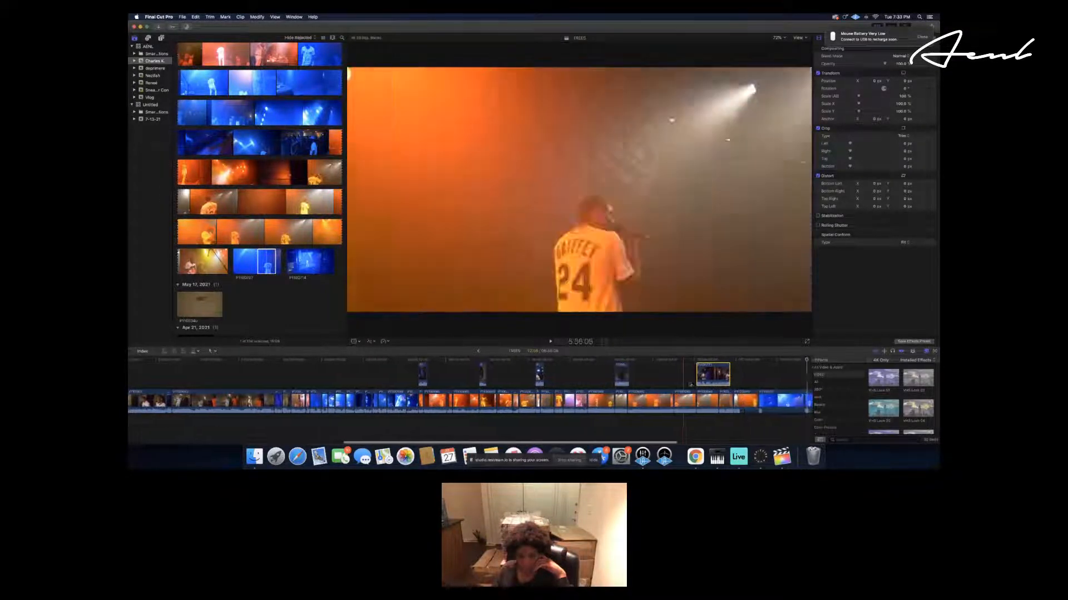
pyautogui.moveTo(420, 375); pyautogui.dragTo(782, 376)
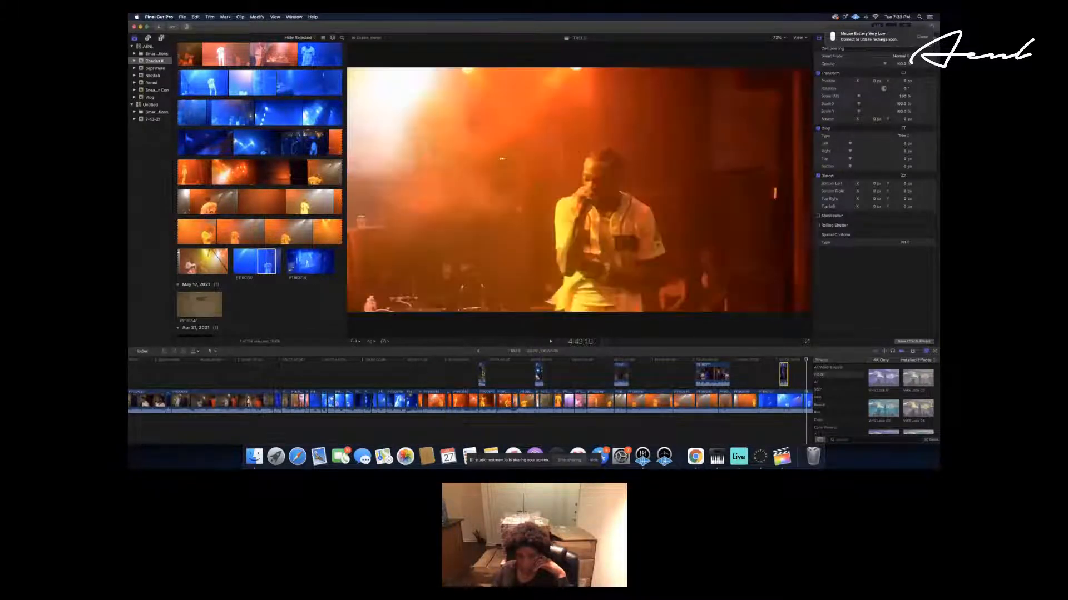
pyautogui.moveTo(482, 375); pyautogui.dragTo(442, 375)
# Lift the dark close-up of the man in the cap out of the storyline and connect it above the orange-lit concert footage.
pyautogui.hscroll(-1, 434, 399)
pyautogui.hscroll(-10, 435, 398)
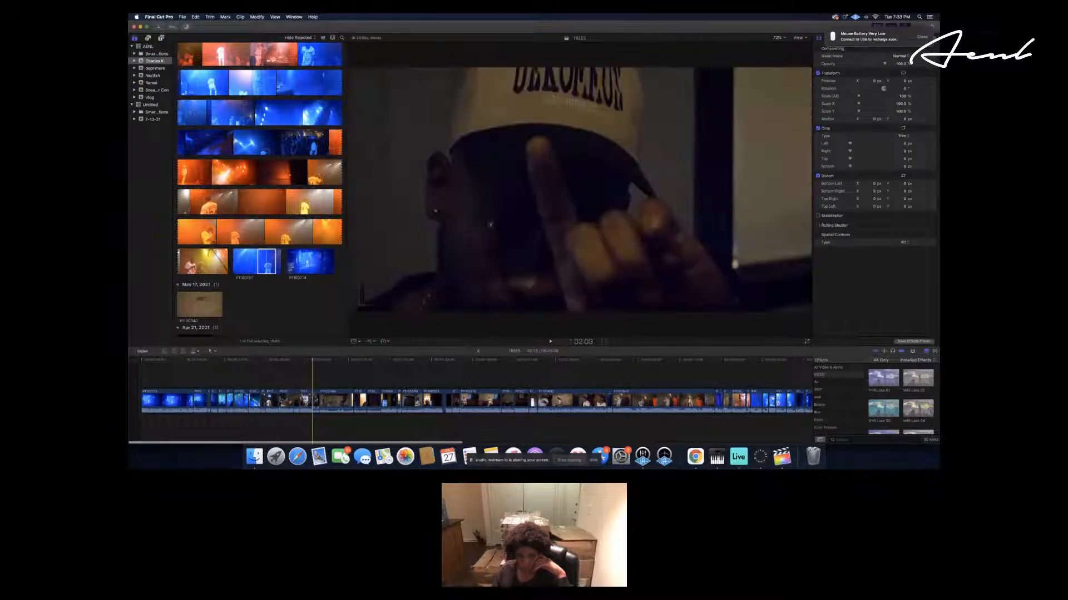
pyautogui.moveTo(315, 400); pyautogui.dragTo(731, 381)
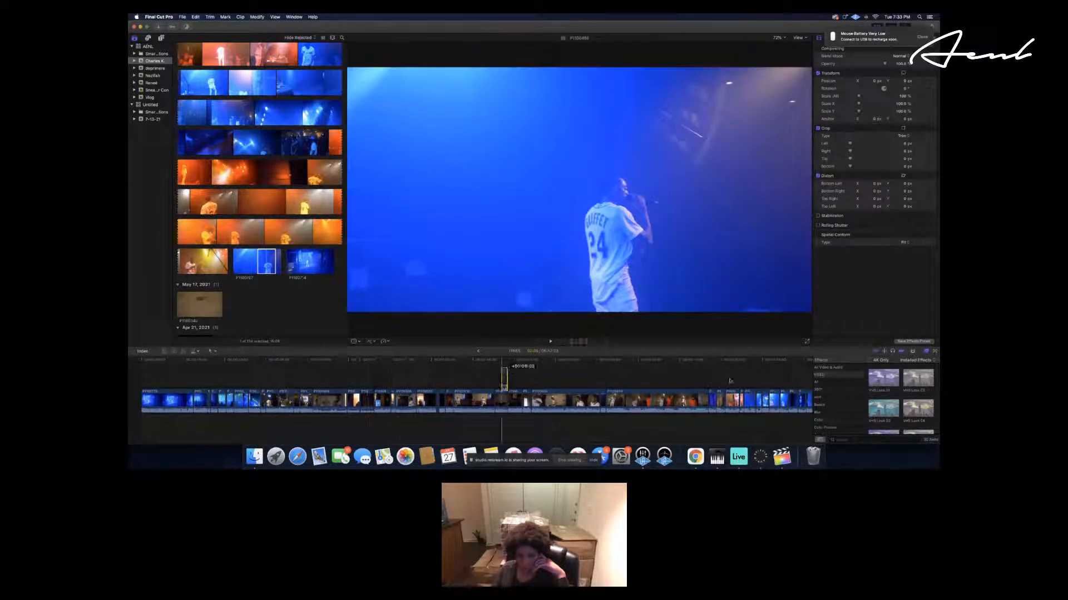
pyautogui.moveTo(795, 383); pyautogui.dragTo(782, 382)
pyautogui.hscroll(7, 781, 381)
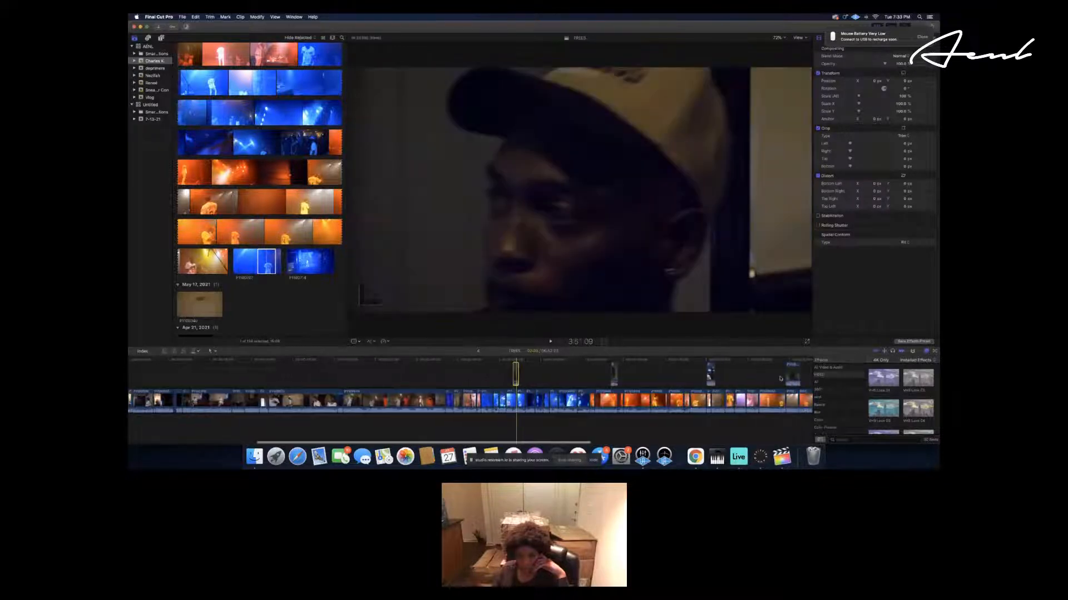
pyautogui.hscroll(6, 635, 383)
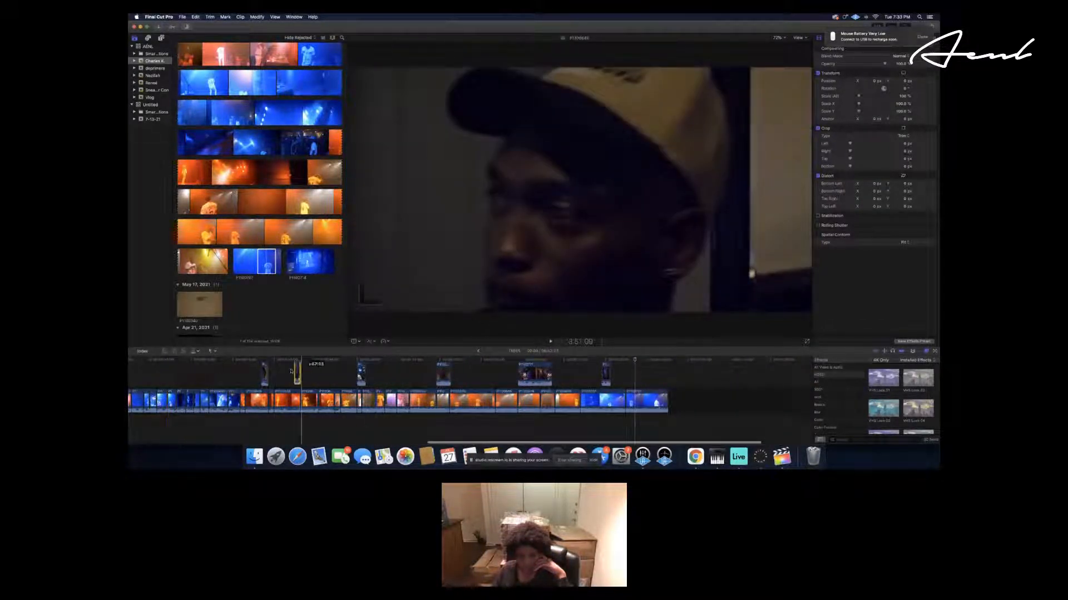
pyautogui.hscroll(-8, 290, 371)
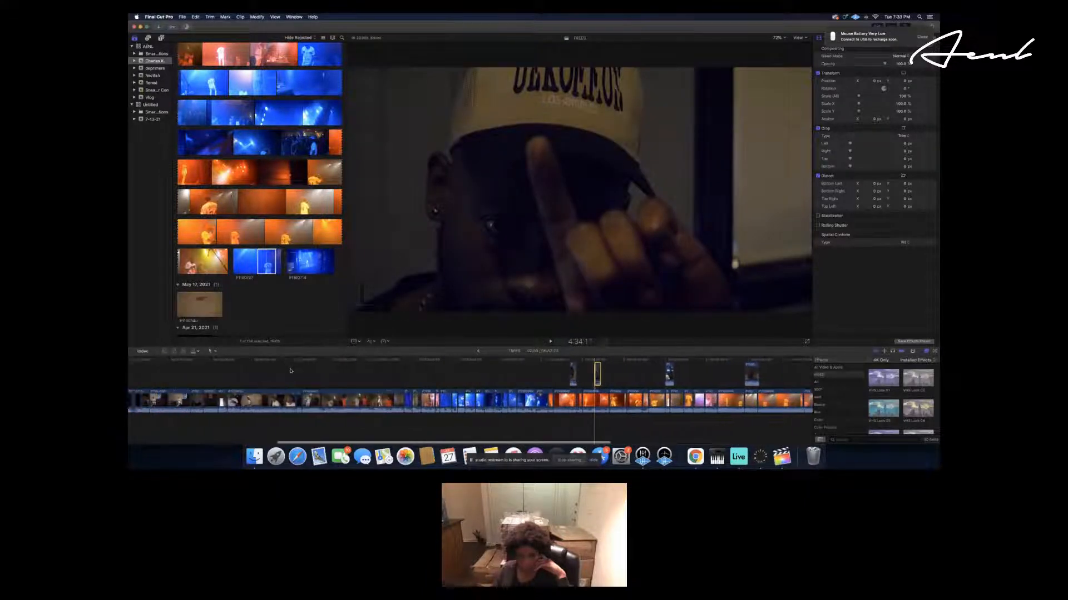
# Trim the start of the yellow-room clip of the jersey wearer and connect it above the blue-lit concert footage.
pyautogui.hscroll(-8, 290, 371)
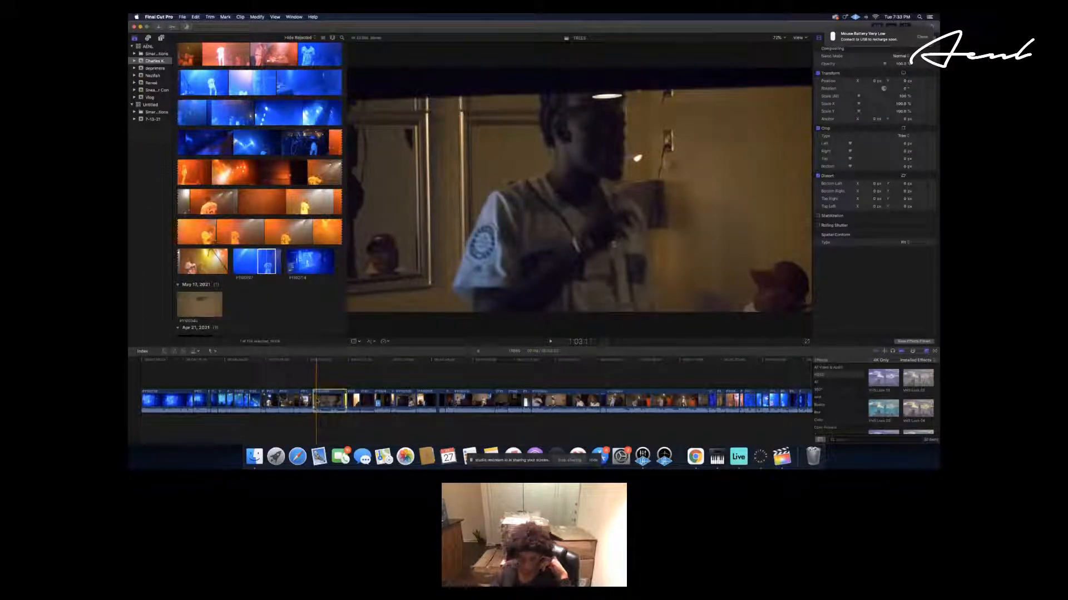
pyautogui.press('Delete')
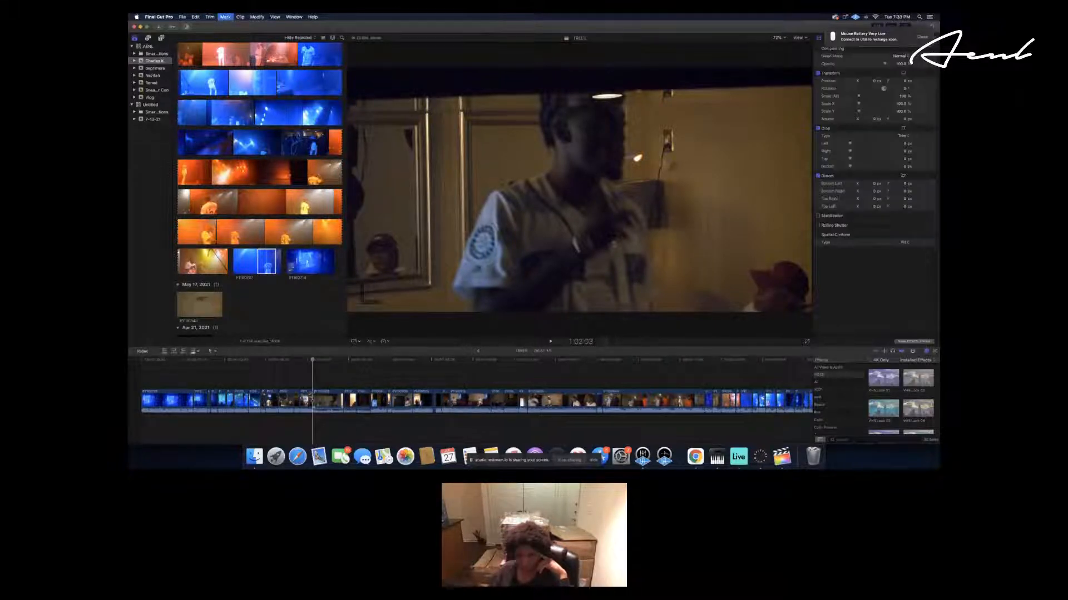
pyautogui.moveTo(313, 398); pyautogui.dragTo(754, 389)
pyautogui.hscroll(10, 754, 388)
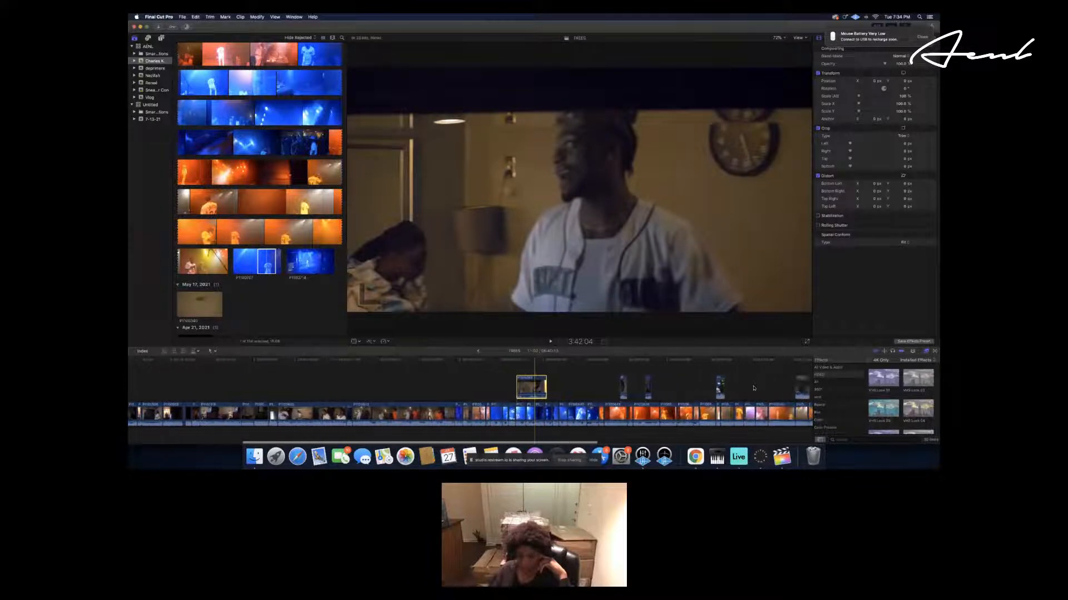
pyautogui.hscroll(10, 752, 388)
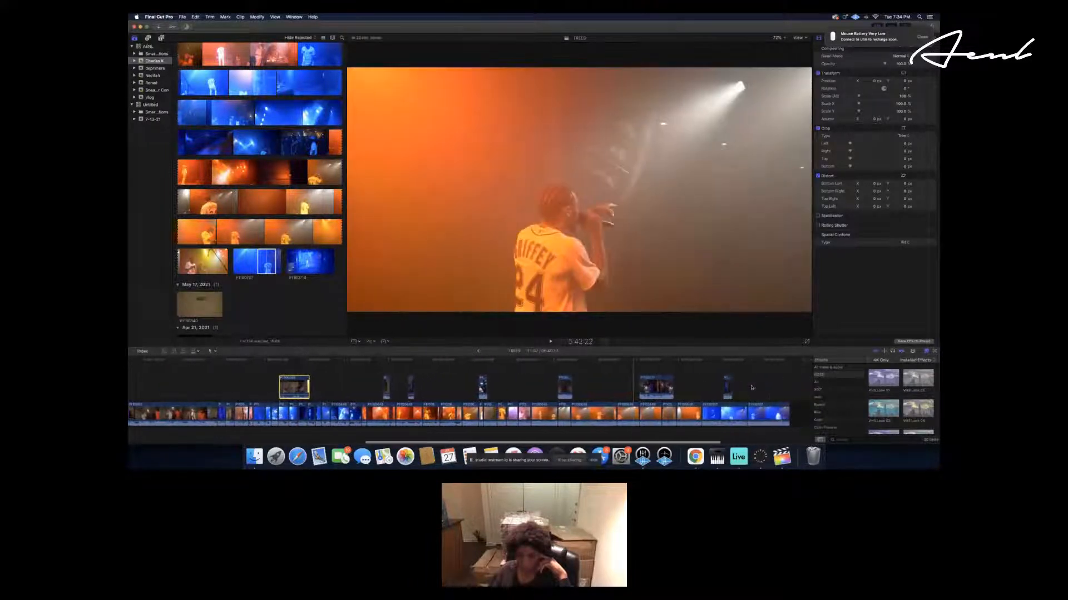
pyautogui.hscroll(-6, 752, 388)
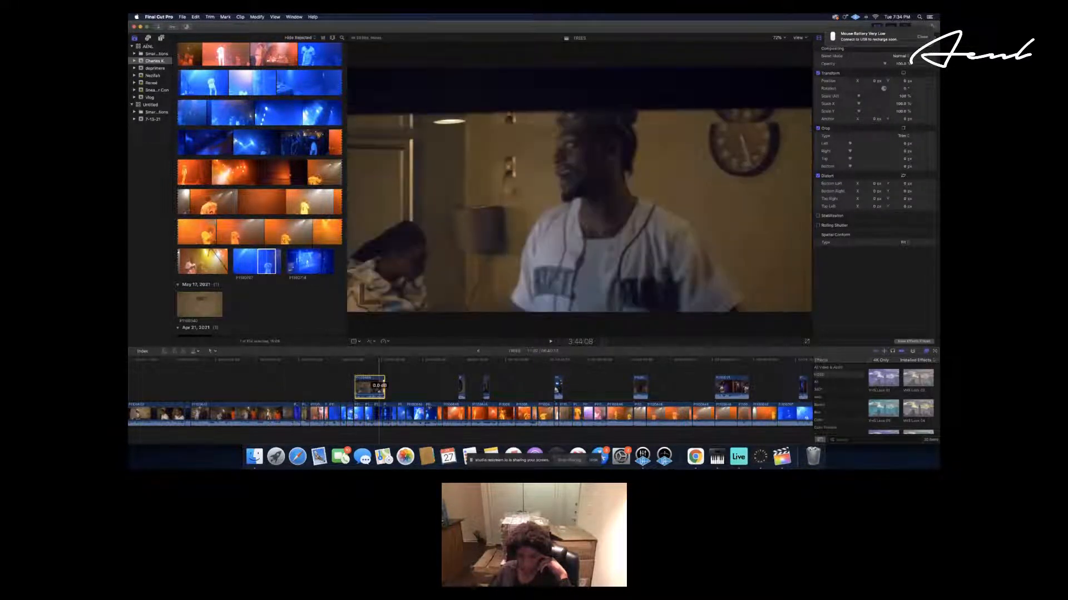
# Put the yellow-room jersey clip back in the storyline after the long backstage clips and insert a gap before it.
pyautogui.moveTo(369, 389); pyautogui.dragTo(297, 406)
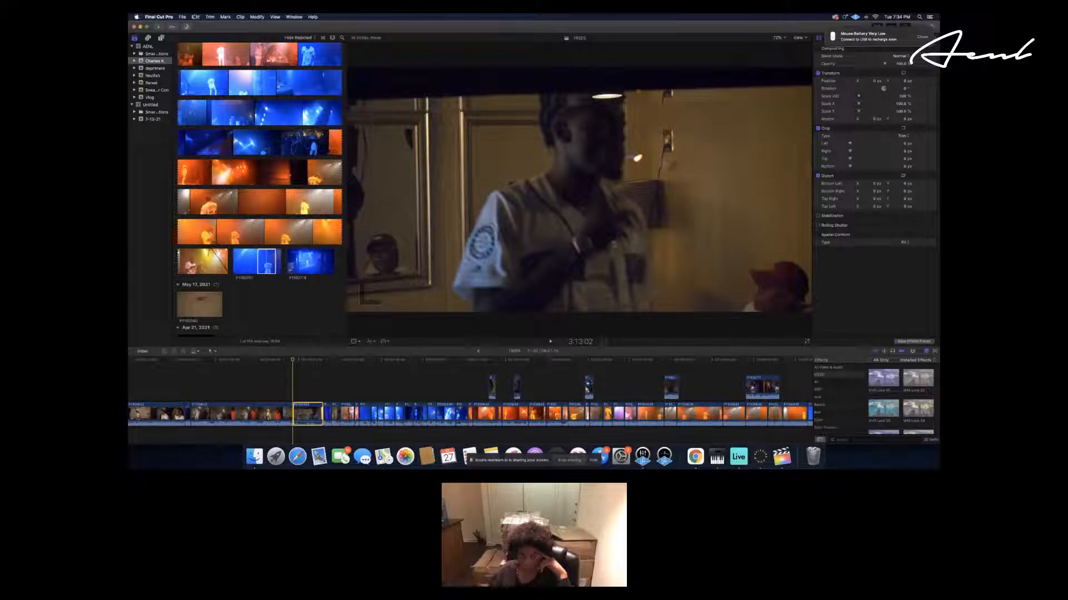
pyautogui.click(195, 17)
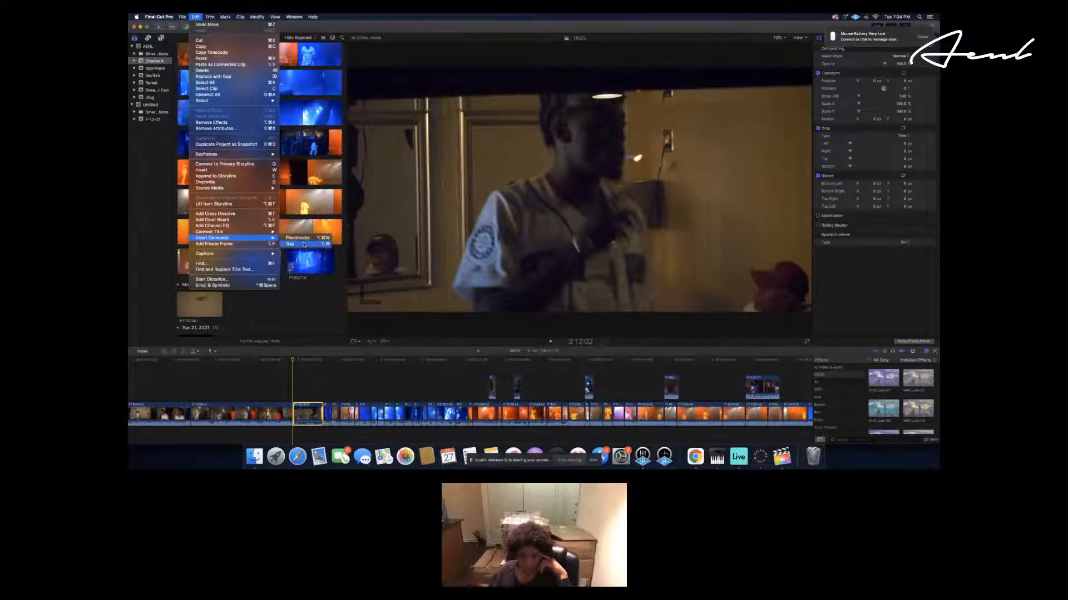
pyautogui.click(303, 244)
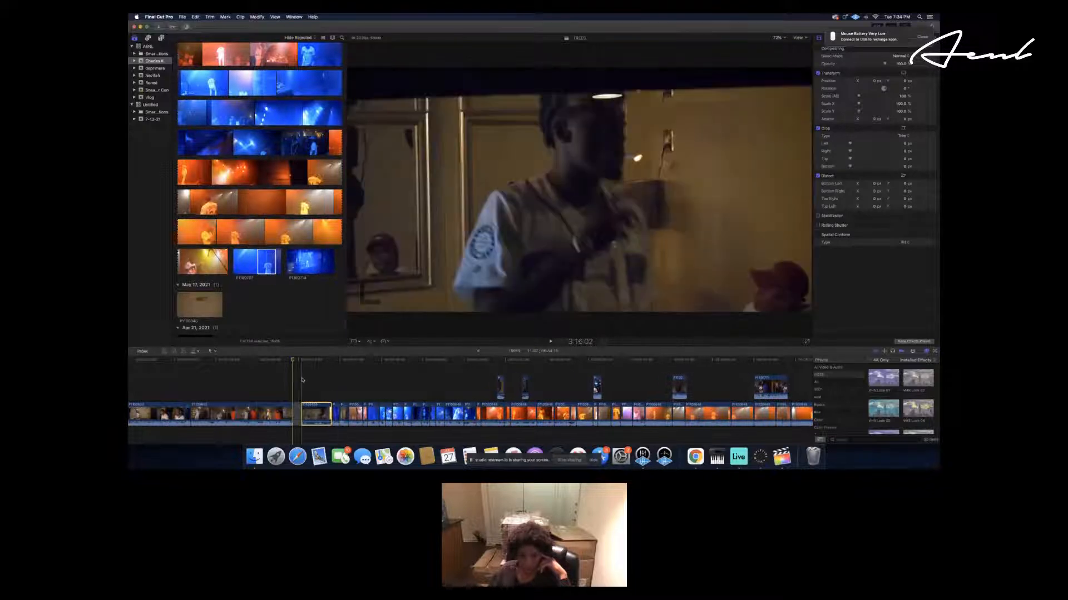
# Lift the clip with the bright doorway out of the early backstage footage and connect it above the blue-lit concert footage.
pyautogui.hscroll(-10, 283, 378)
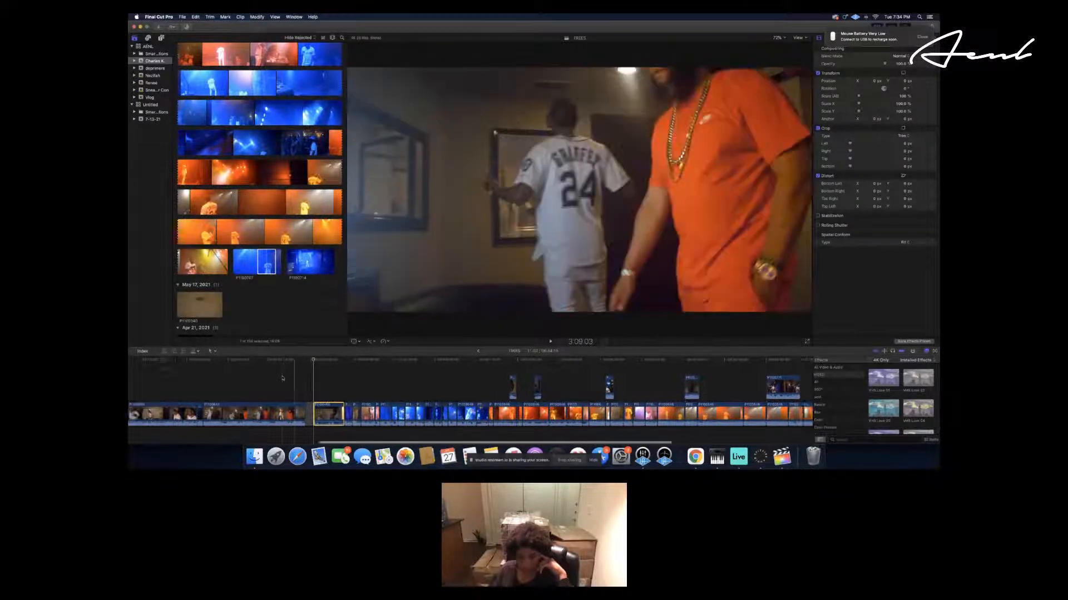
pyautogui.hscroll(-2, 282, 378)
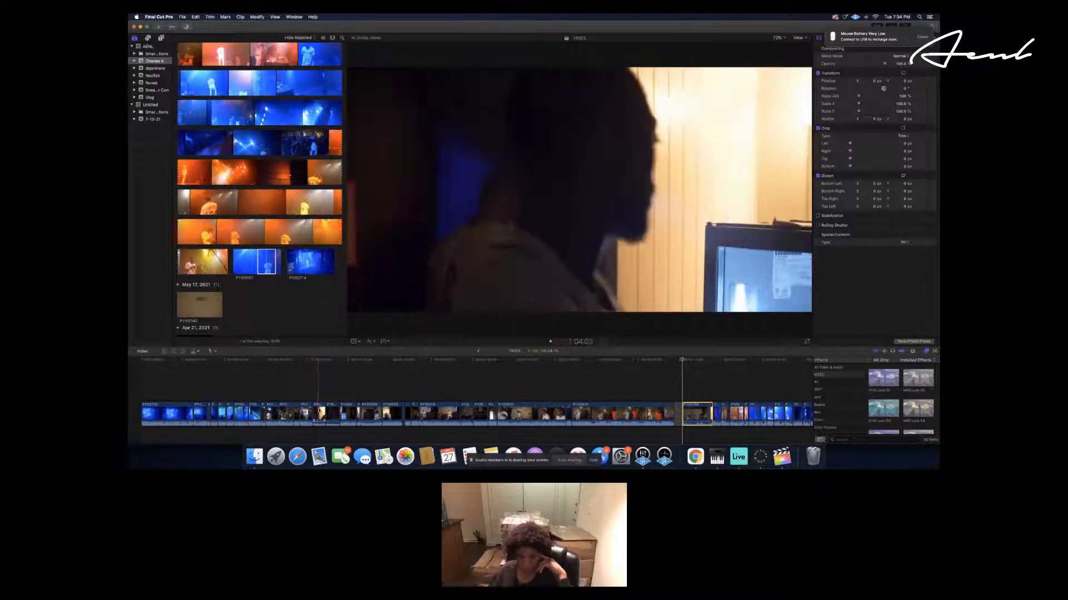
pyautogui.hscroll(3, 320, 410)
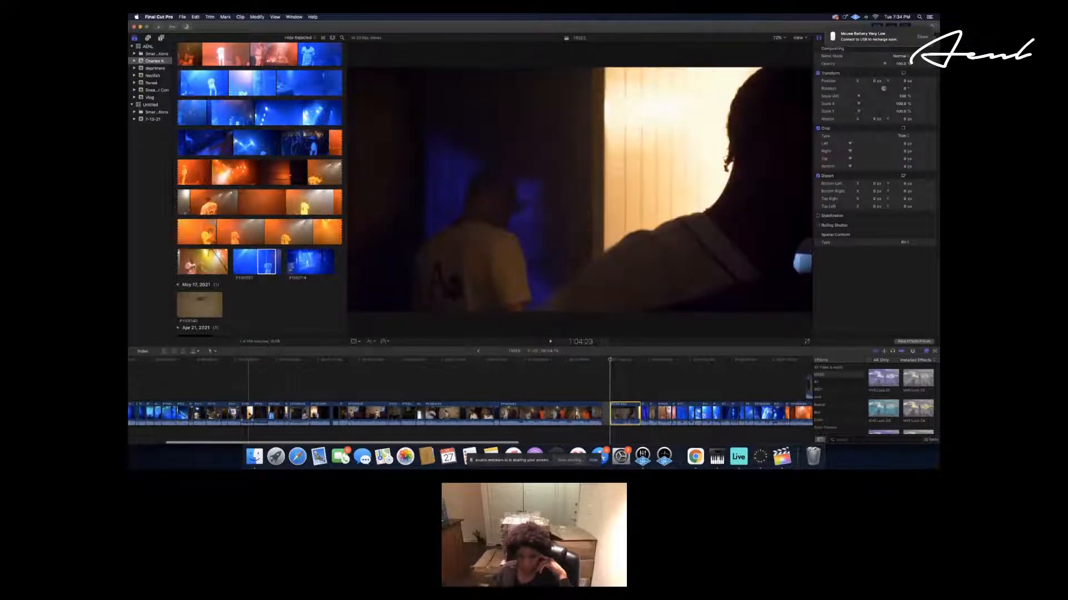
pyautogui.moveTo(625, 412); pyautogui.dragTo(421, 400)
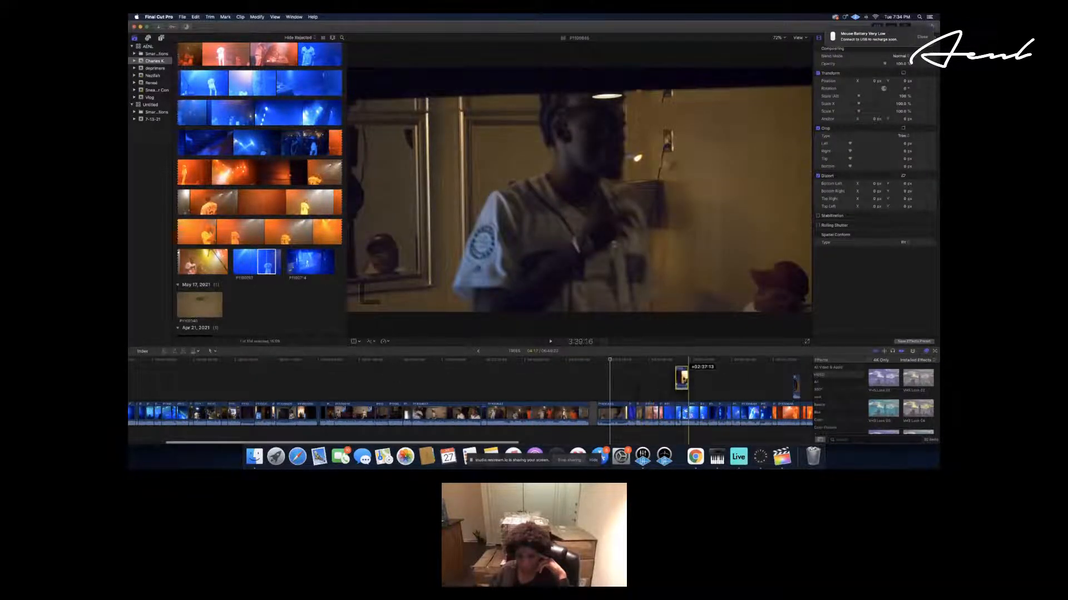
pyautogui.moveTo(683, 379); pyautogui.dragTo(683, 384)
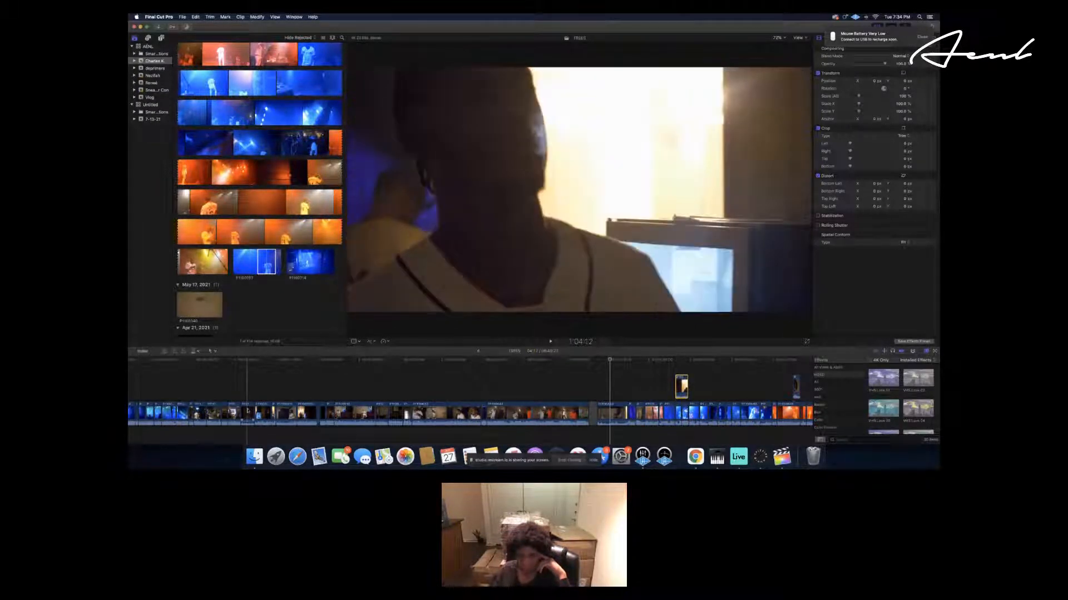
# Move the next dark backstage clip behind the yellow-room jersey clip, and connect the lit vanity and fridge clip above the blue-lit concert footage.
pyautogui.moveTo(247, 412); pyautogui.dragTo(298, 412)
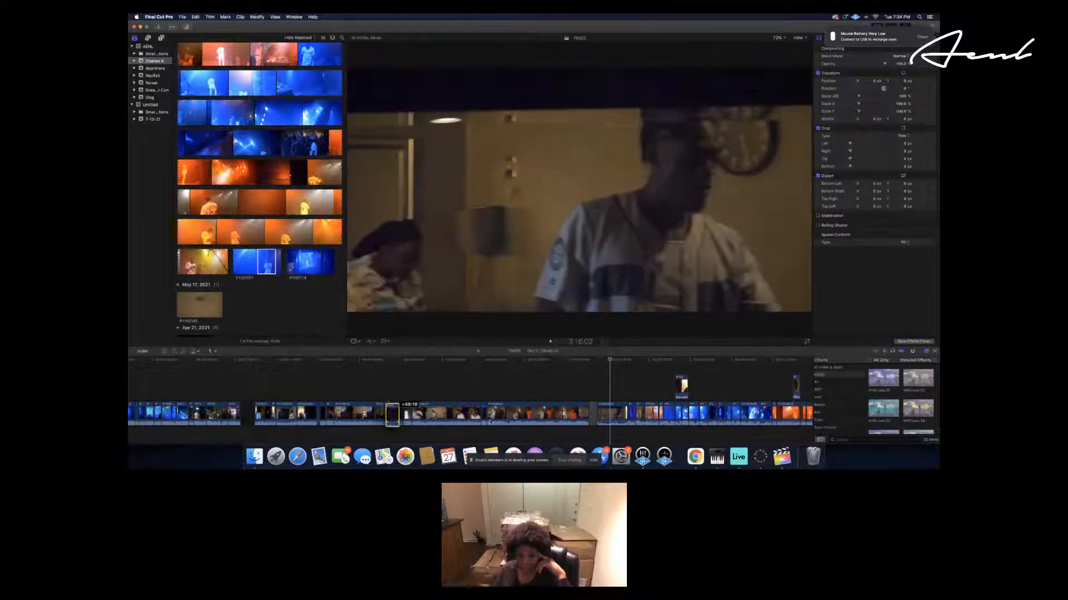
pyautogui.moveTo(651, 421); pyautogui.dragTo(629, 419)
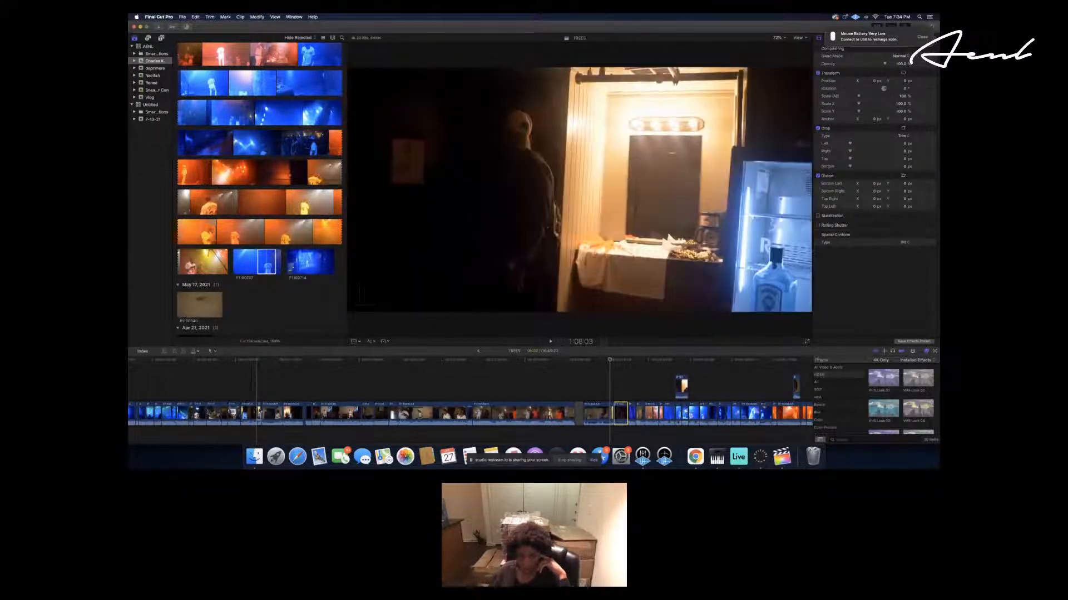
pyautogui.moveTo(260, 412); pyautogui.dragTo(738, 384)
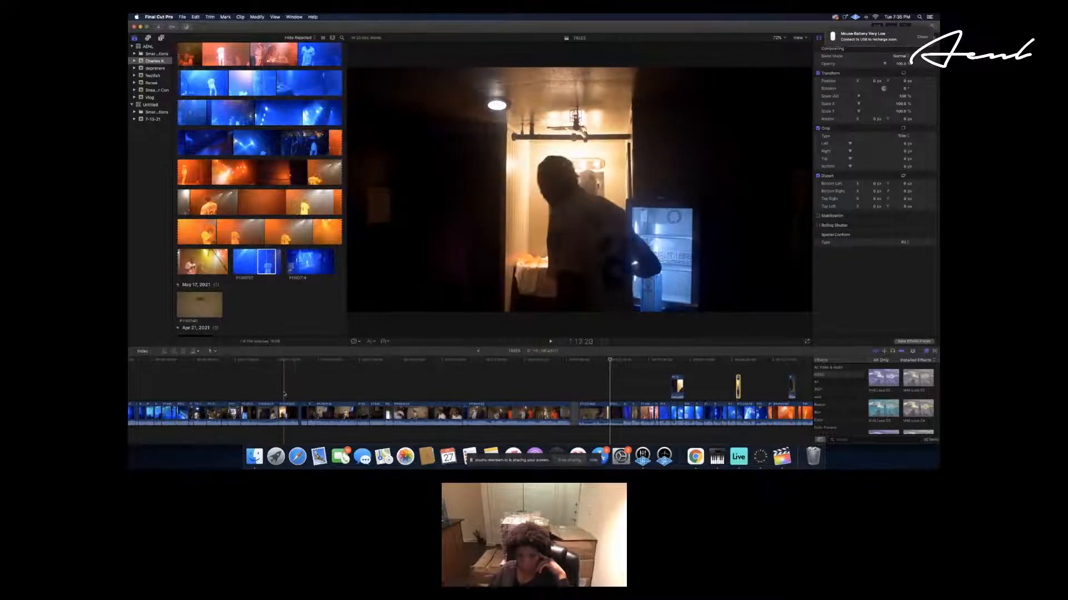
# Move the silhouette clip beside the lit doorway and the glowing trees sign clip into the storyline section after the gap.
pyautogui.click(280, 412)
pyautogui.moveTo(288, 413); pyautogui.dragTo(644, 414)
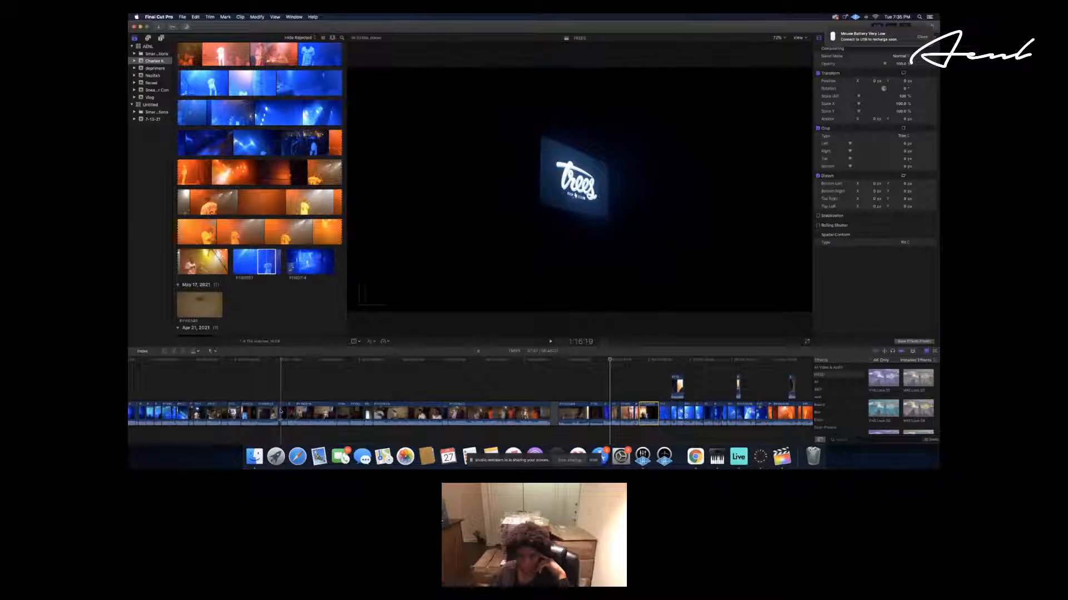
pyautogui.moveTo(460, 369); pyautogui.dragTo(586, 410)
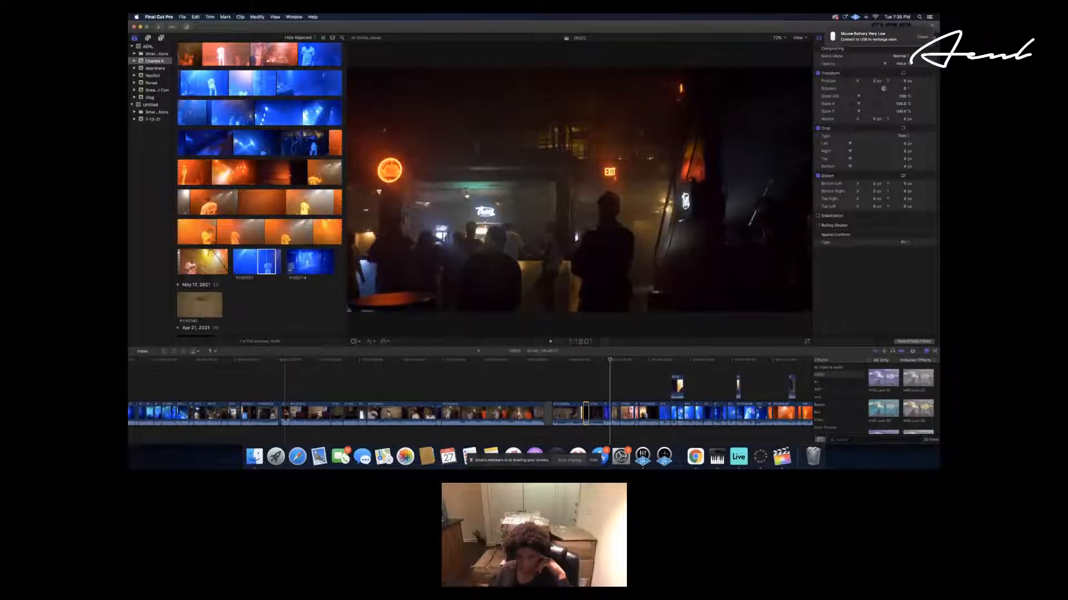
# Move the dark venue bar clip, the seated jersey wearer clip and a short backstage clip into the storyline section after the gap.
pyautogui.moveTo(284, 412); pyautogui.dragTo(578, 414)
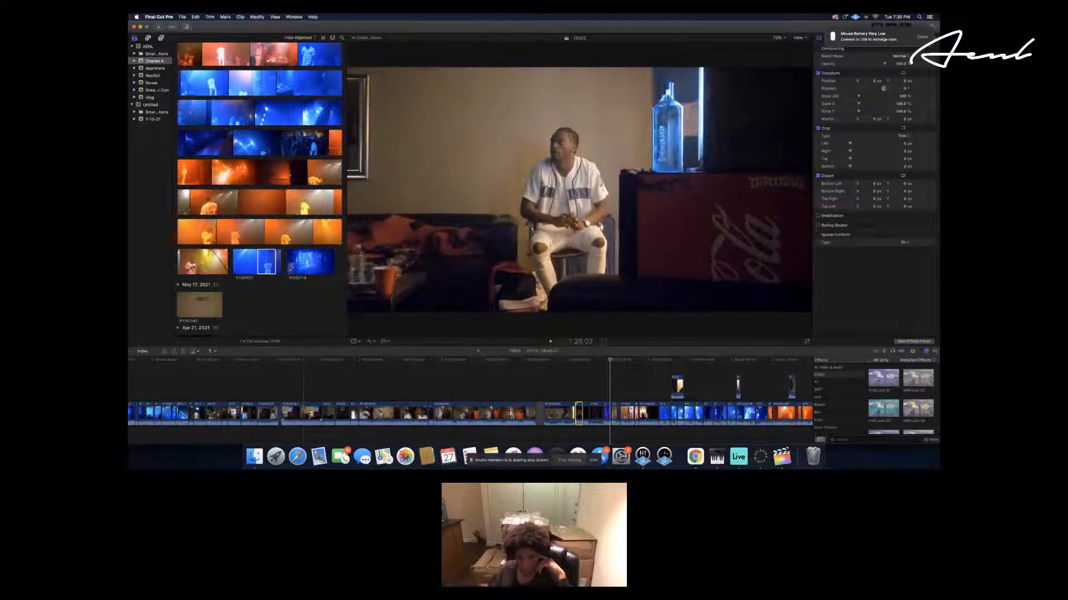
pyautogui.moveTo(303, 412); pyautogui.dragTo(560, 411)
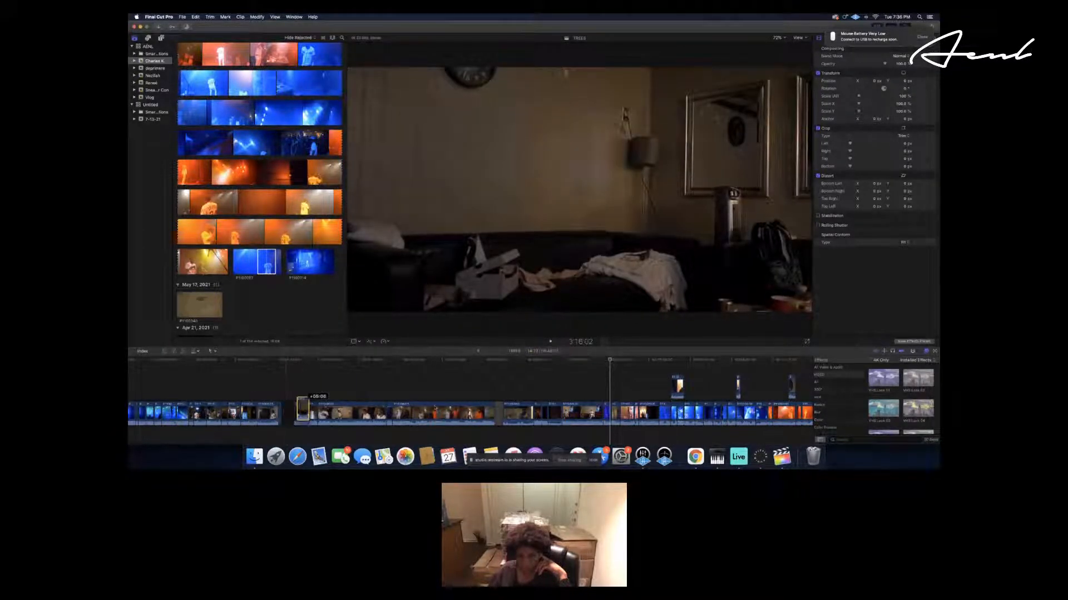
pyautogui.moveTo(303, 411); pyautogui.dragTo(600, 418)
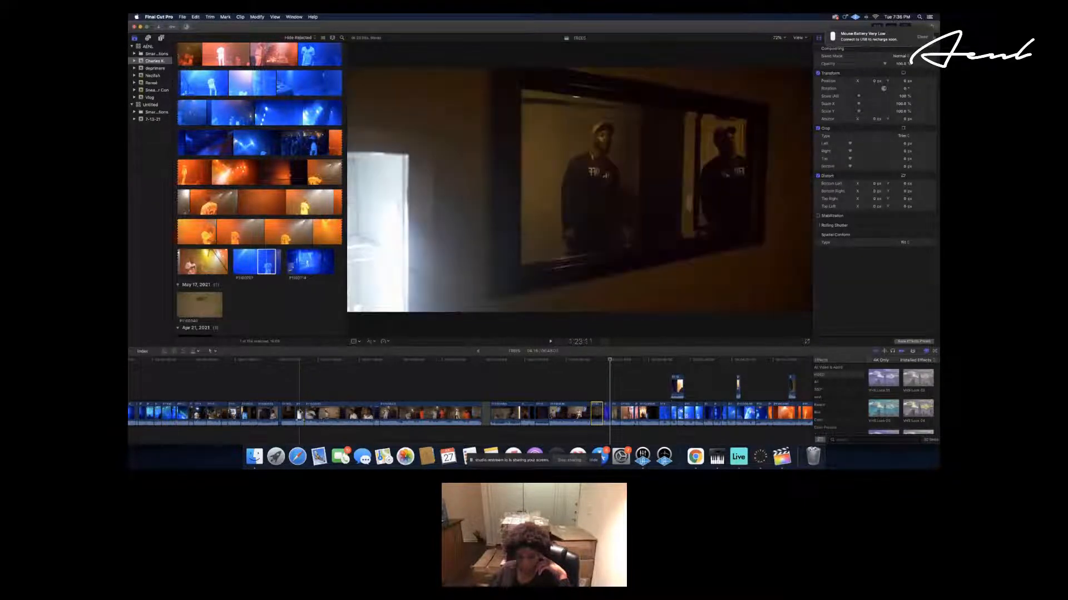
# Move the framed-mirror reflection clip and the clip of the jersey wearer before the round wall clock into the storyline section after the gap.
pyautogui.moveTo(299, 415); pyautogui.dragTo(335, 413)
pyautogui.moveTo(591, 420); pyautogui.dragTo(598, 417)
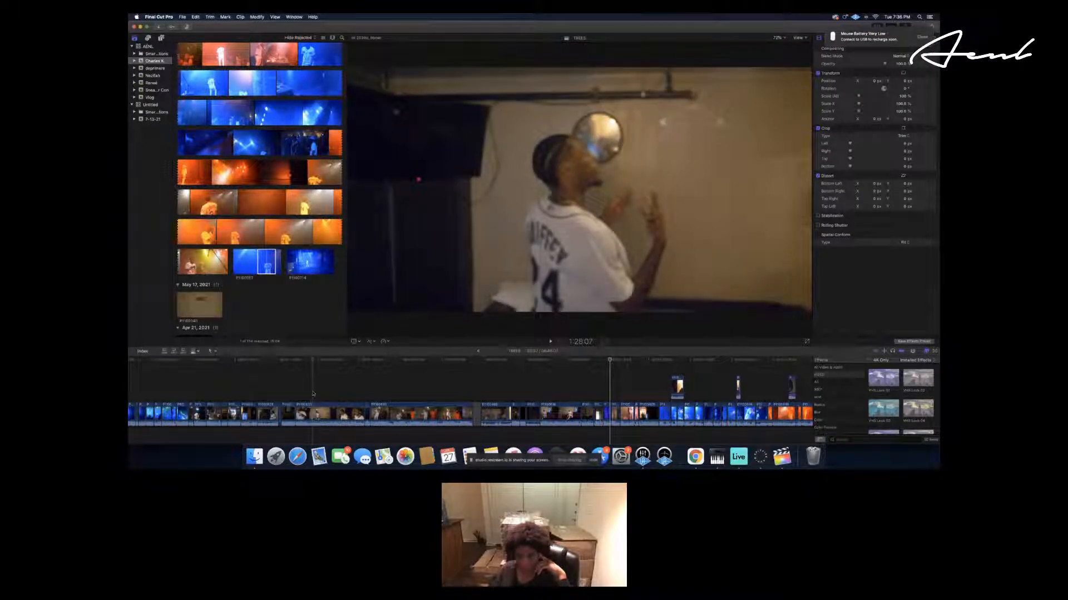
pyautogui.click(313, 412)
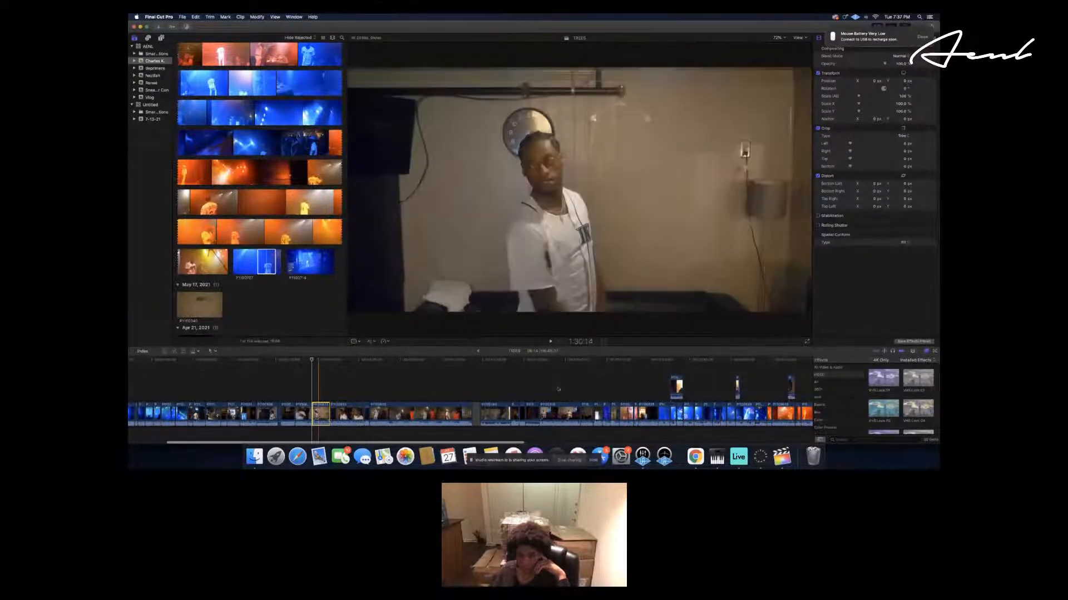
pyautogui.moveTo(321, 414); pyautogui.dragTo(584, 414)
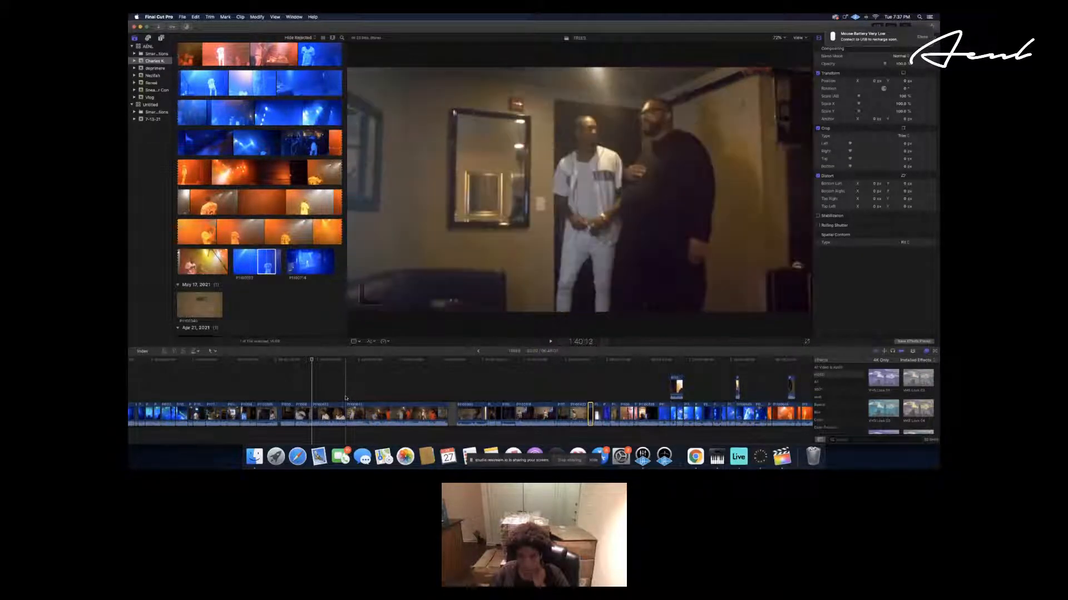
# Move the orange-lit stage clip and a blue-lit concert clip earlier in the storyline, to just before the gap.
pyautogui.hscroll(3, 423, 398)
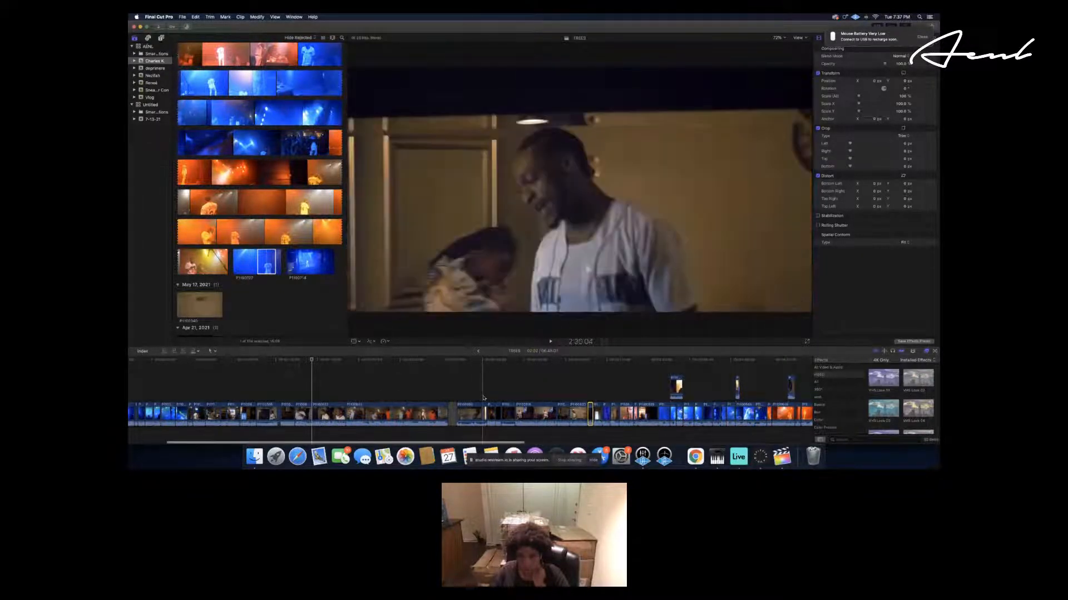
pyautogui.hscroll(5, 481, 398)
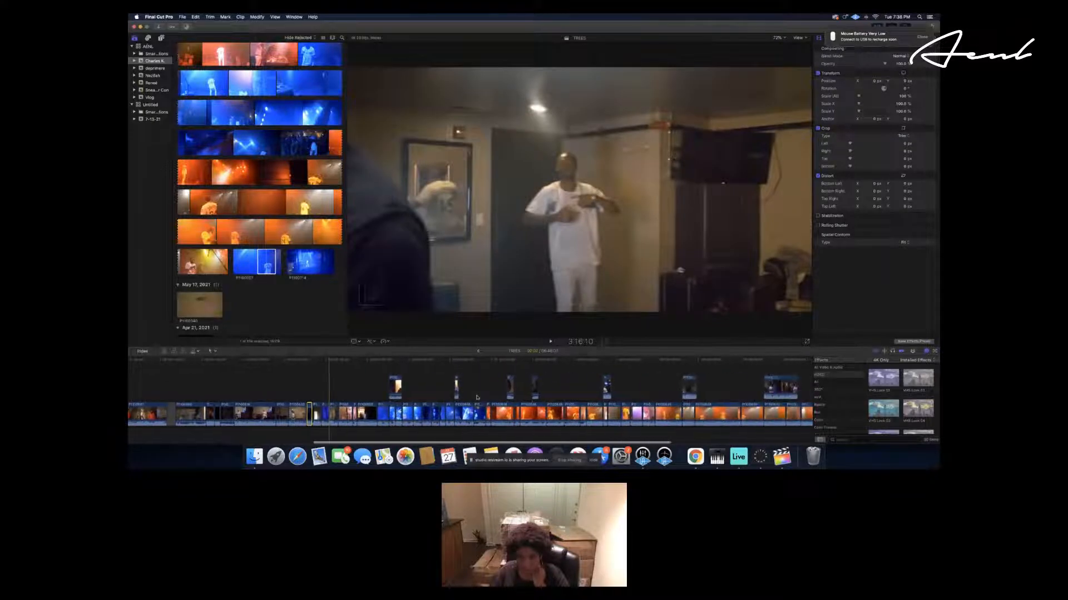
pyautogui.hscroll(-10, 476, 397)
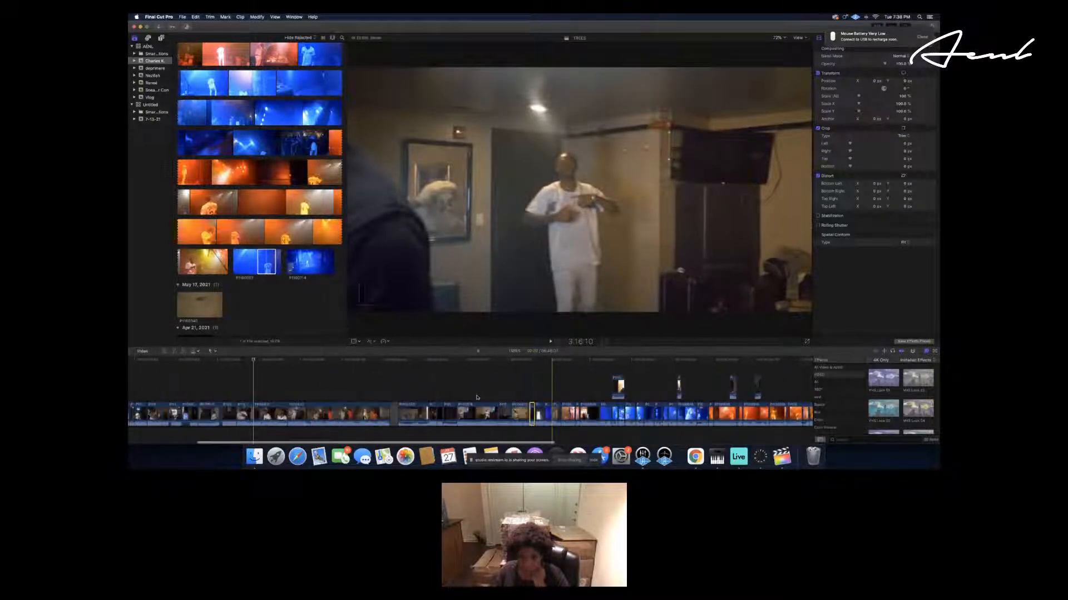
pyautogui.hscroll(10, 477, 397)
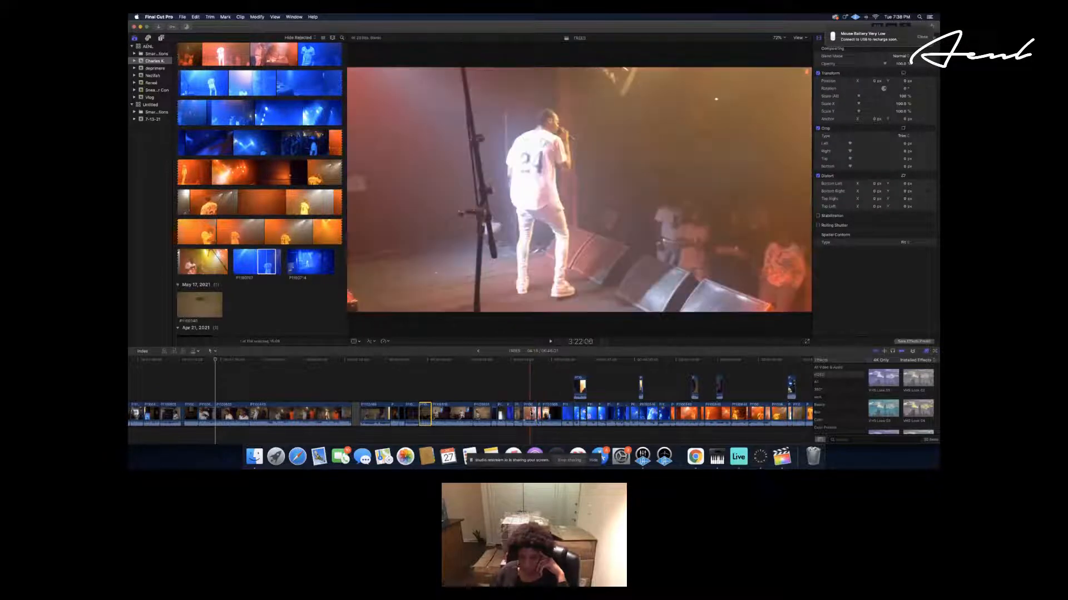
pyautogui.moveTo(531, 414); pyautogui.dragTo(360, 417)
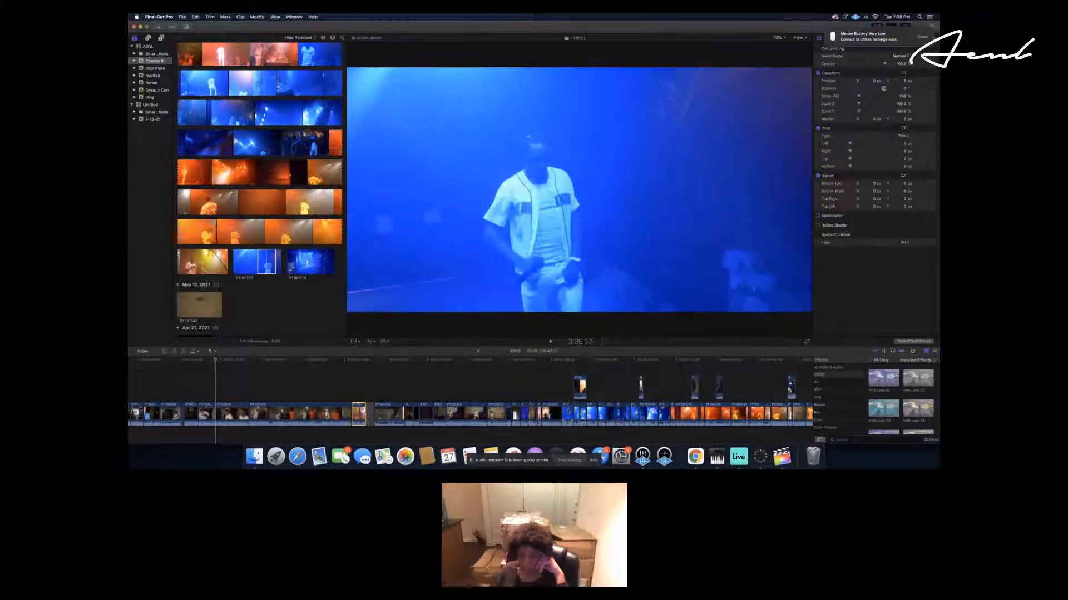
pyautogui.moveTo(568, 412); pyautogui.dragTo(371, 414)
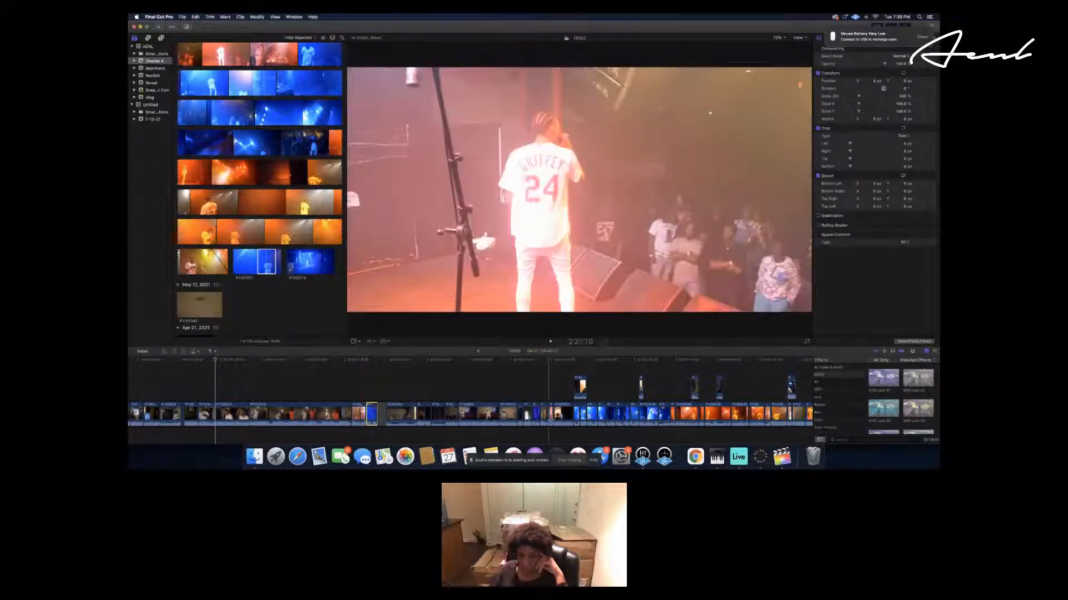
# Move the connected backstage silhouette clip and two blue-lit concert clips earlier into the main storyline, to just before the gap.
pyautogui.hscroll(3, 548, 389)
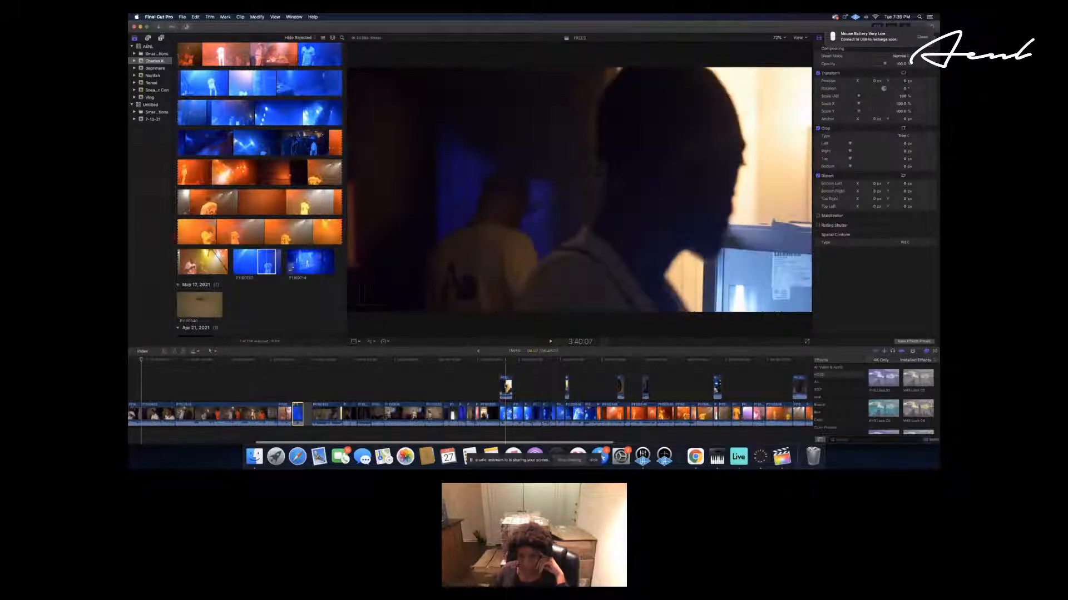
pyautogui.moveTo(505, 387); pyautogui.dragTo(309, 414)
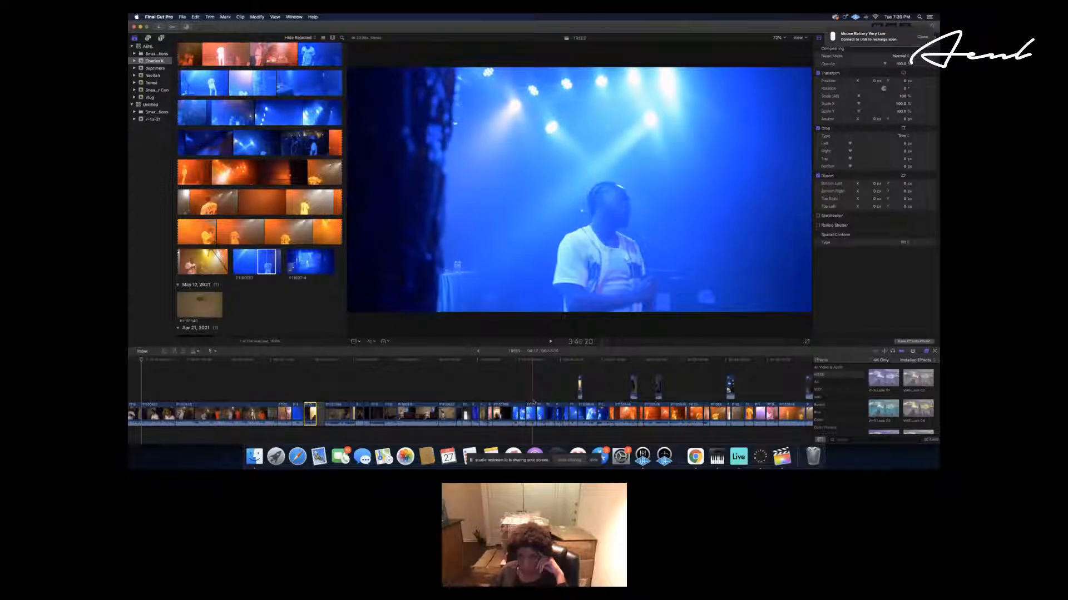
pyautogui.moveTo(532, 402); pyautogui.dragTo(321, 412)
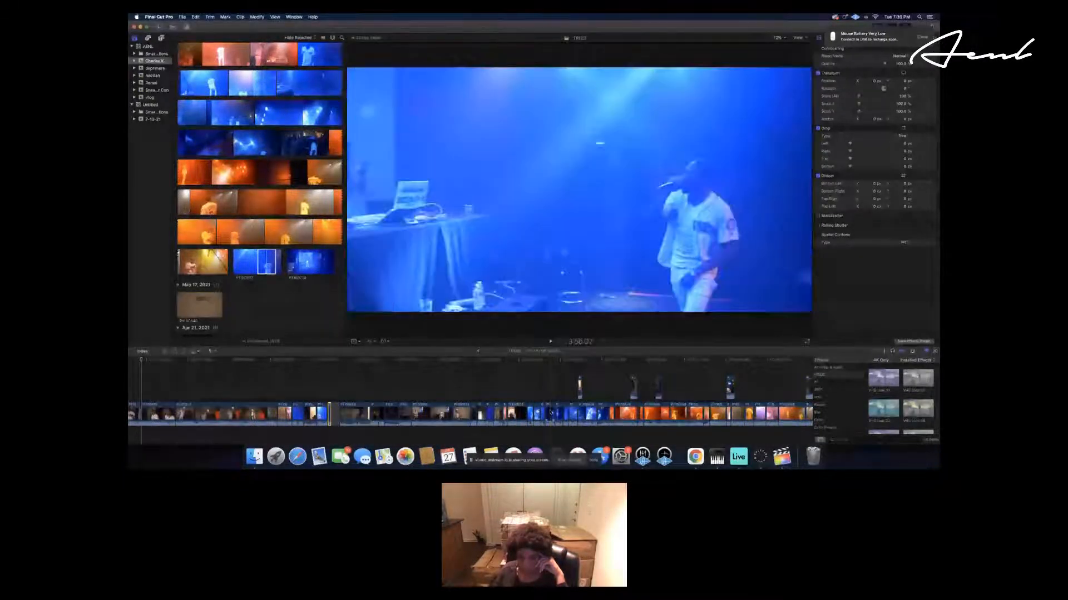
pyautogui.moveTo(551, 412); pyautogui.dragTo(335, 418)
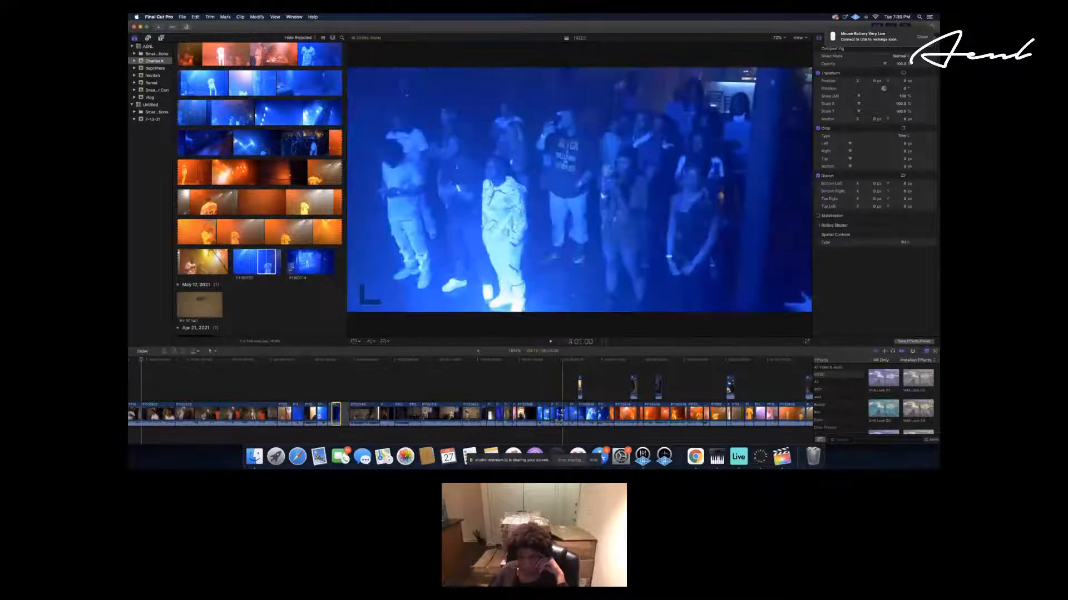
# Move the blue-lit crowd clip later among the orange-lit clips, and a blue-lit performer clip to just before the gap.
pyautogui.click(565, 411)
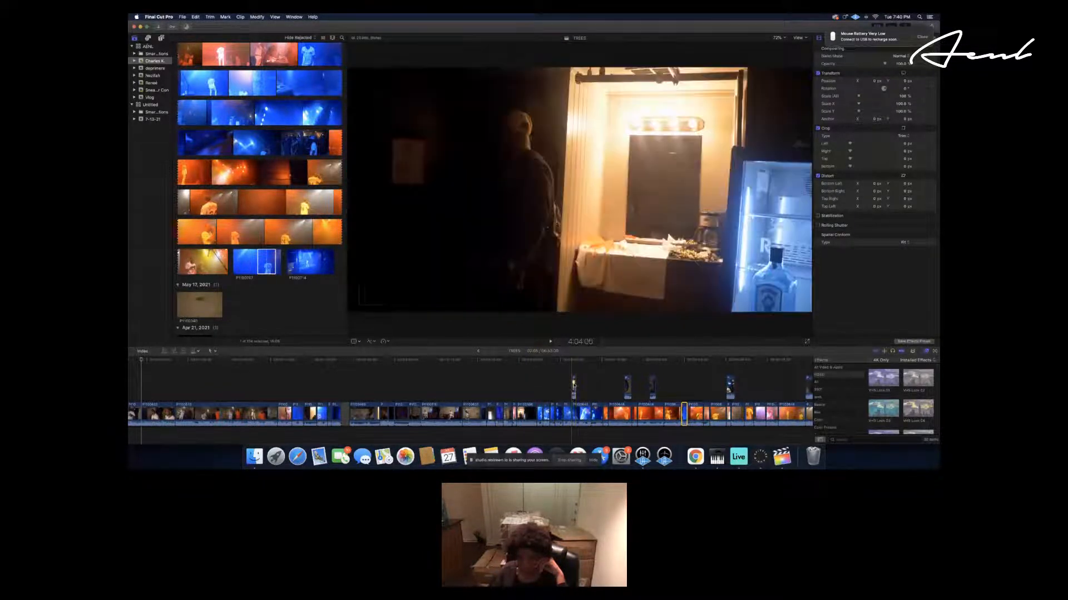
pyautogui.click(574, 385)
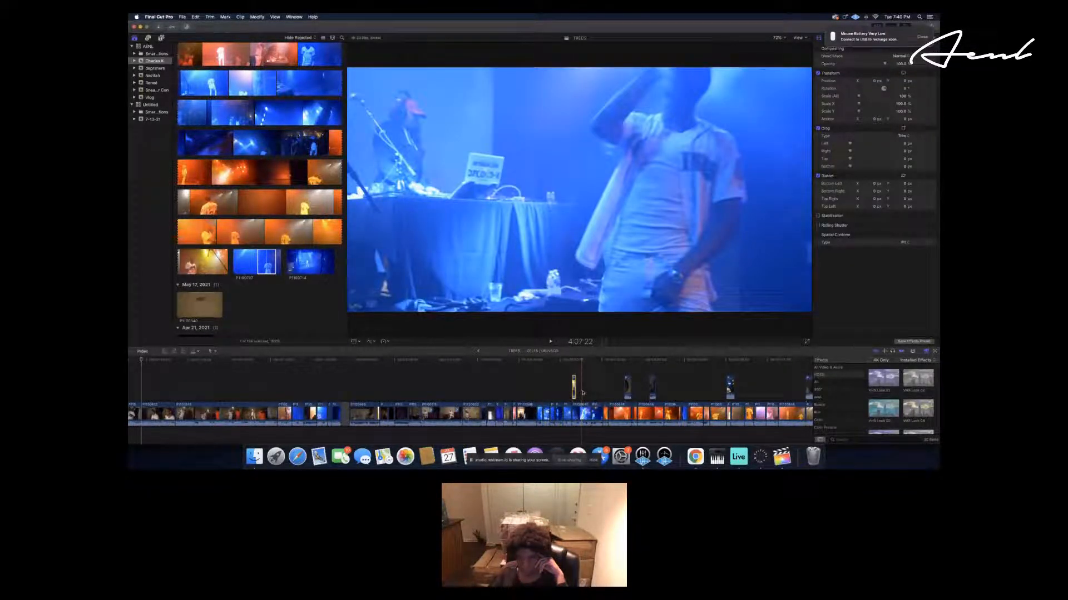
pyautogui.click(582, 393)
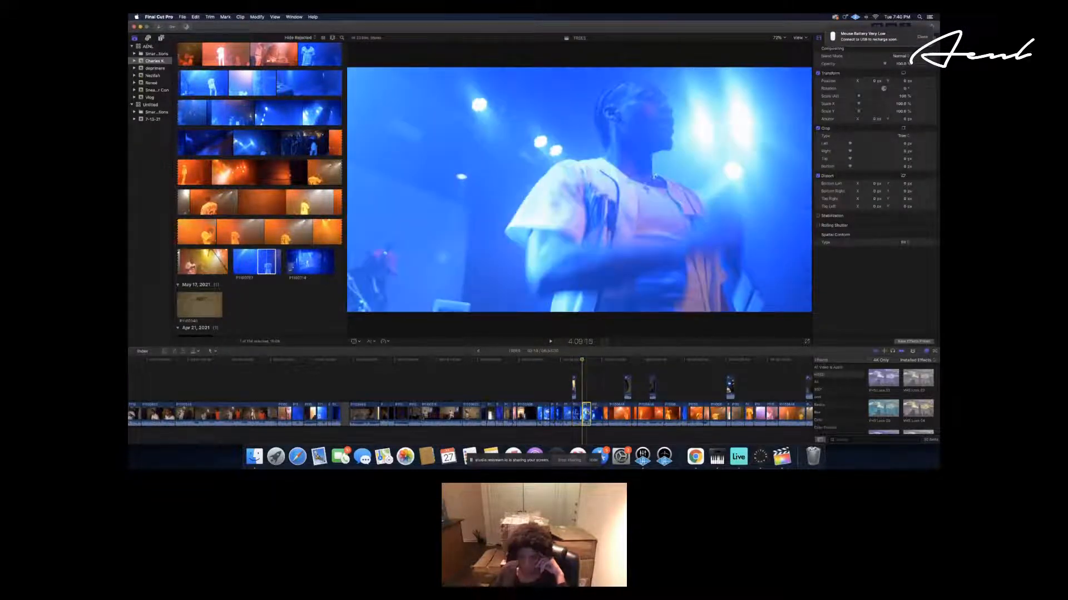
pyautogui.click(346, 414)
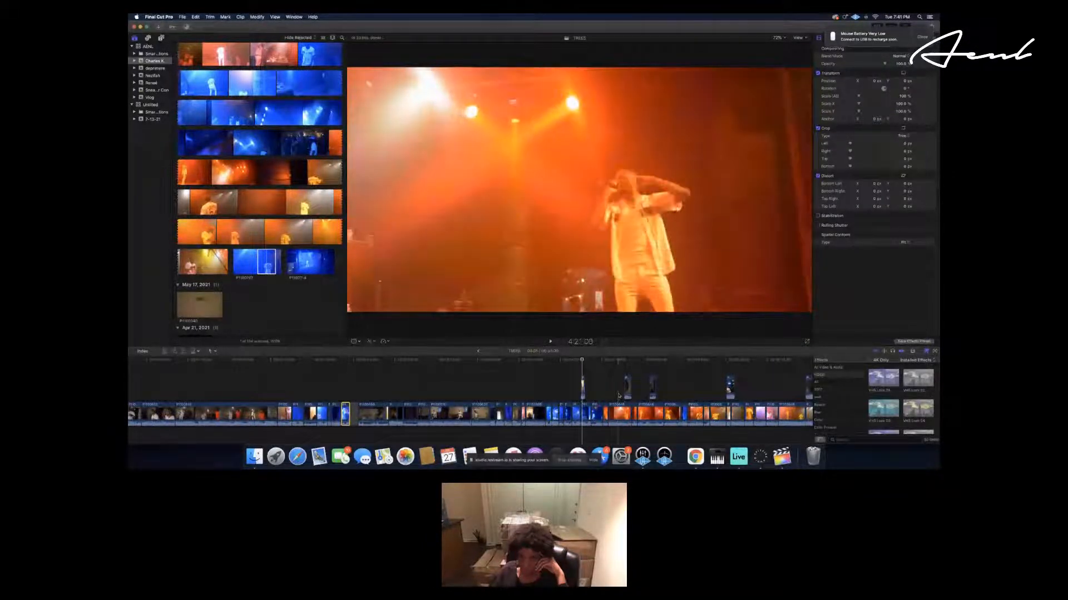
# Insert the connected round wall clock clip into the main storyline within the orange-lit concert footage.
pyautogui.click(620, 413)
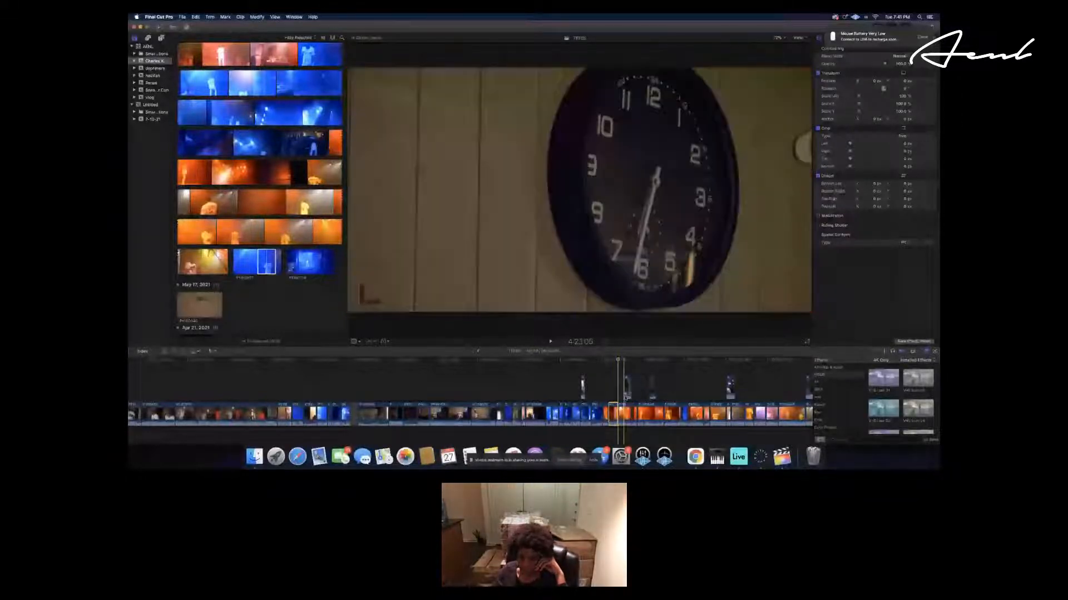
pyautogui.click(624, 412)
pyautogui.moveTo(626, 387); pyautogui.dragTo(621, 413)
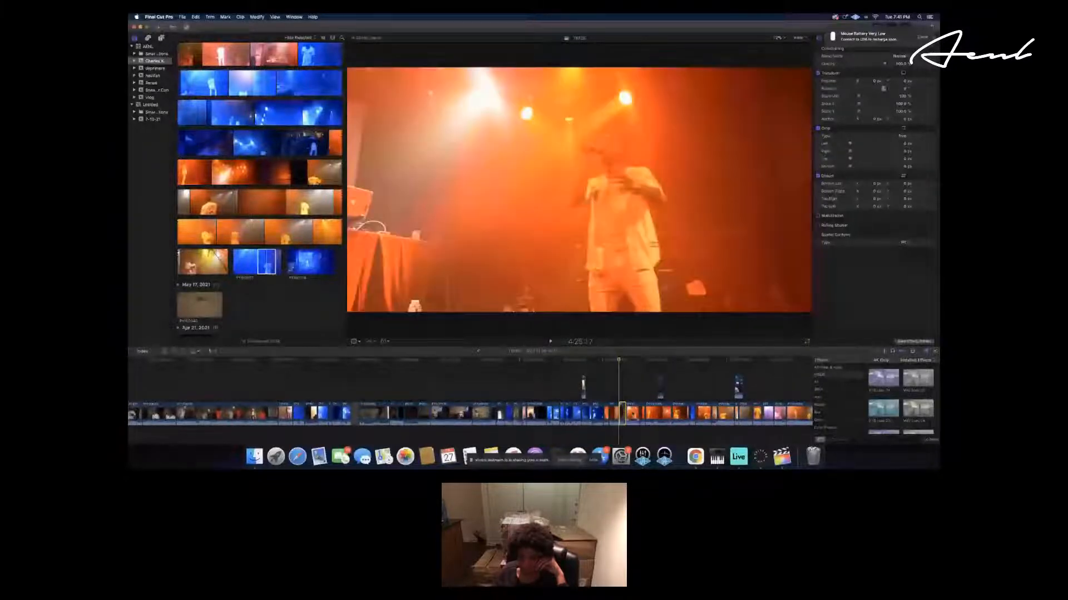
# Move the orange-lit performer clip to just before the gap and the wall clock clip into the backstage section after the gap.
pyautogui.click(633, 413)
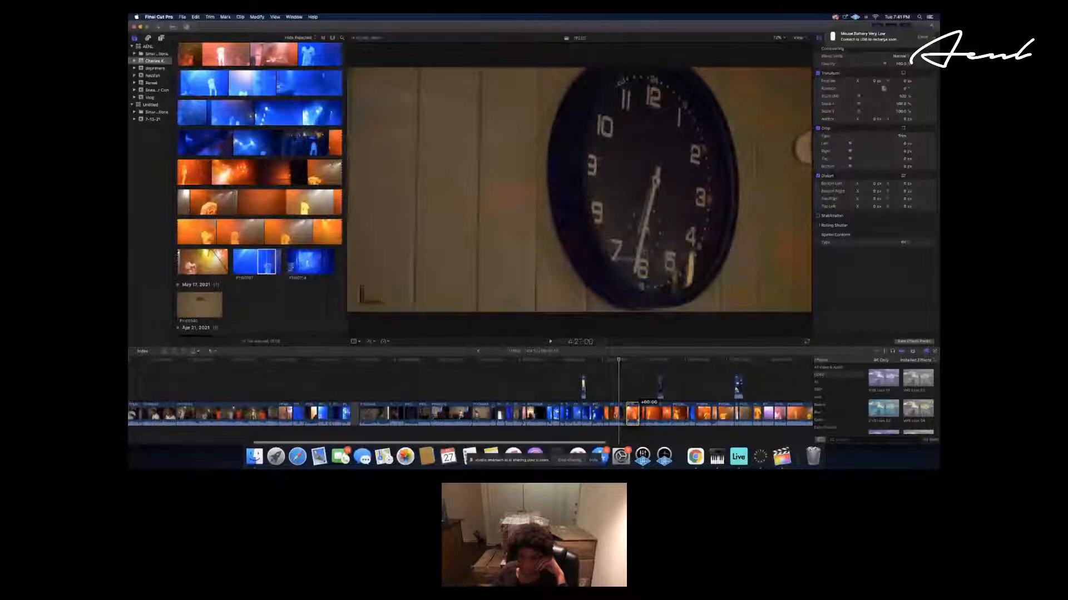
pyautogui.moveTo(632, 413); pyautogui.dragTo(359, 413)
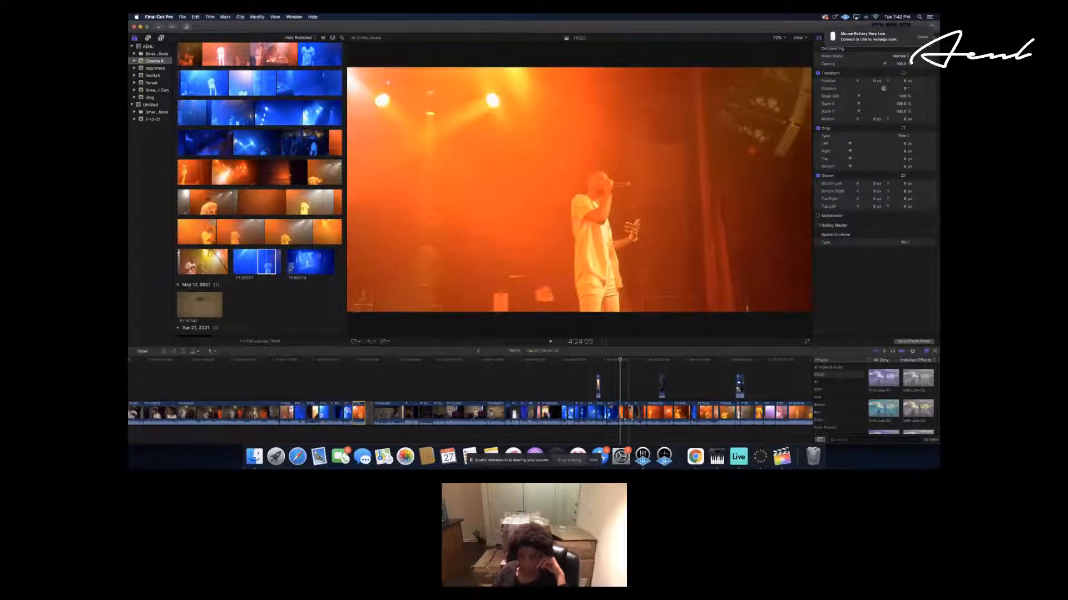
pyautogui.click(630, 407)
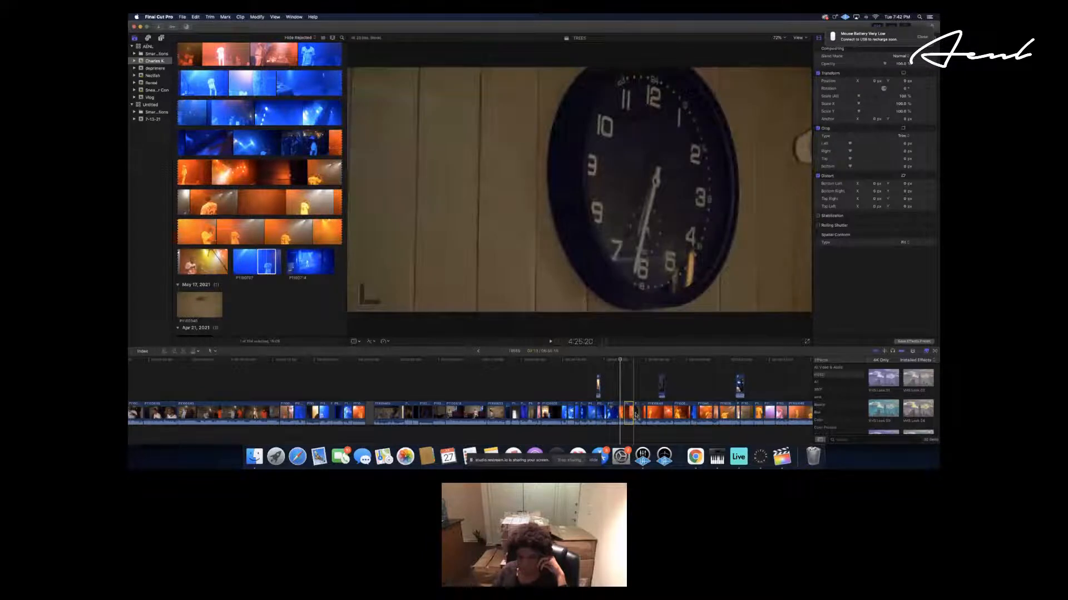
pyautogui.click(636, 415)
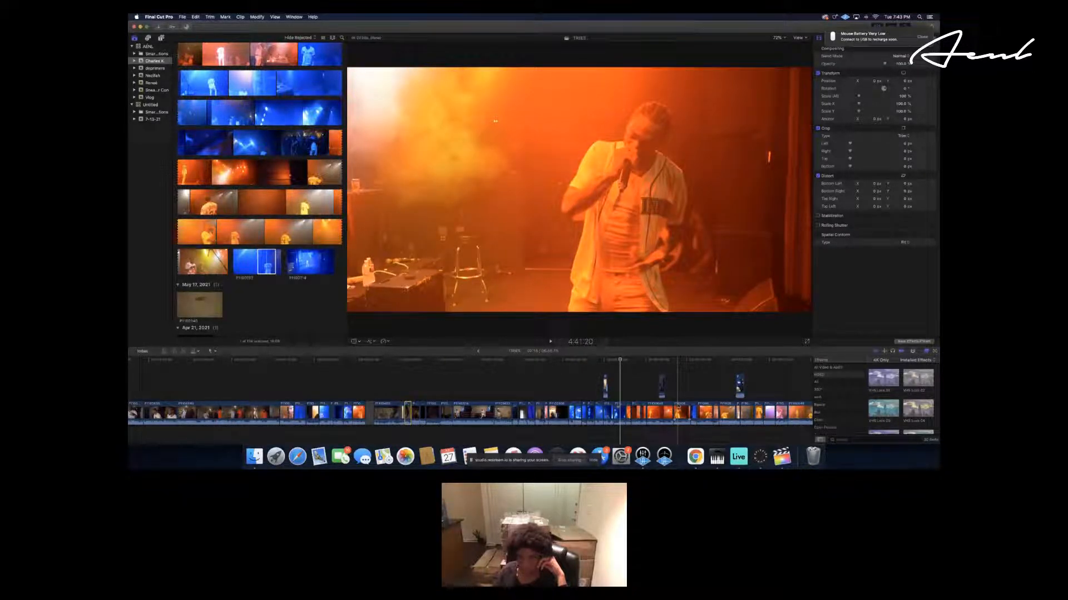
# Split the orange-lit clip of the performer beside the stool at 4:41:20 and move the short piece to just before the gap.
pyautogui.click(679, 413)
pyautogui.press('super+b')
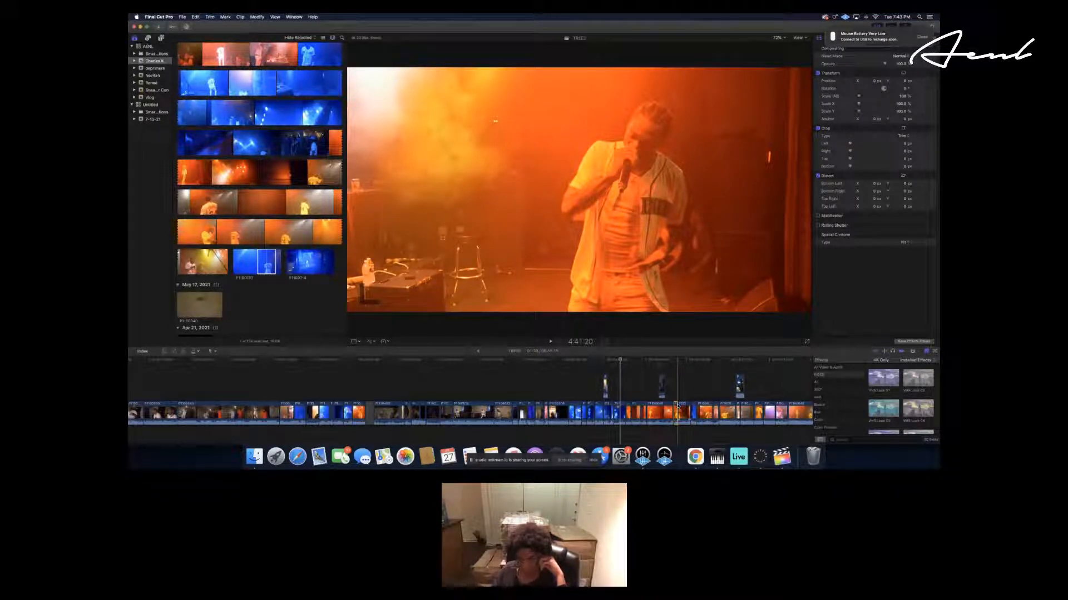
pyautogui.moveTo(676, 411); pyautogui.dragTo(367, 412)
# Split the orange-lit clip of the performer's lowered head under the stage lights and move a piece to just before the gap.
pyautogui.hscroll(5, 369, 412)
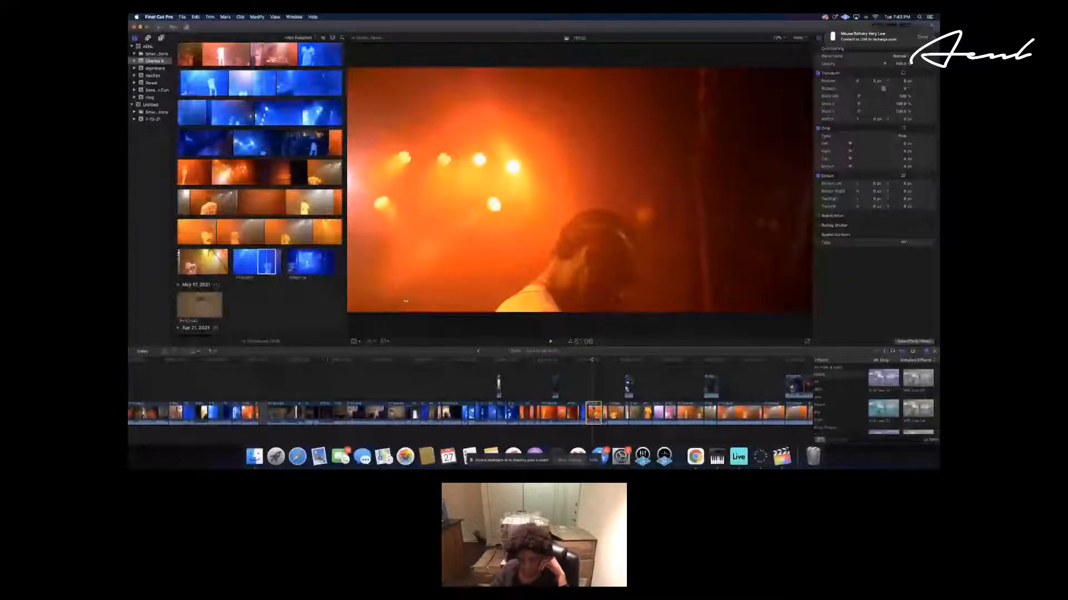
pyautogui.click(593, 413)
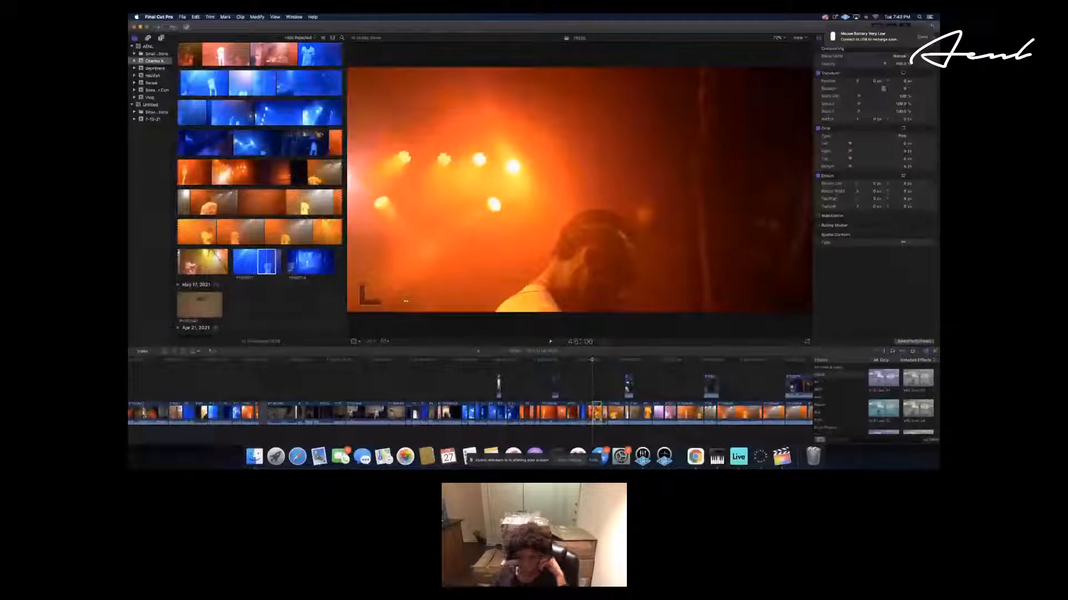
pyautogui.moveTo(592, 412); pyautogui.dragTo(263, 412)
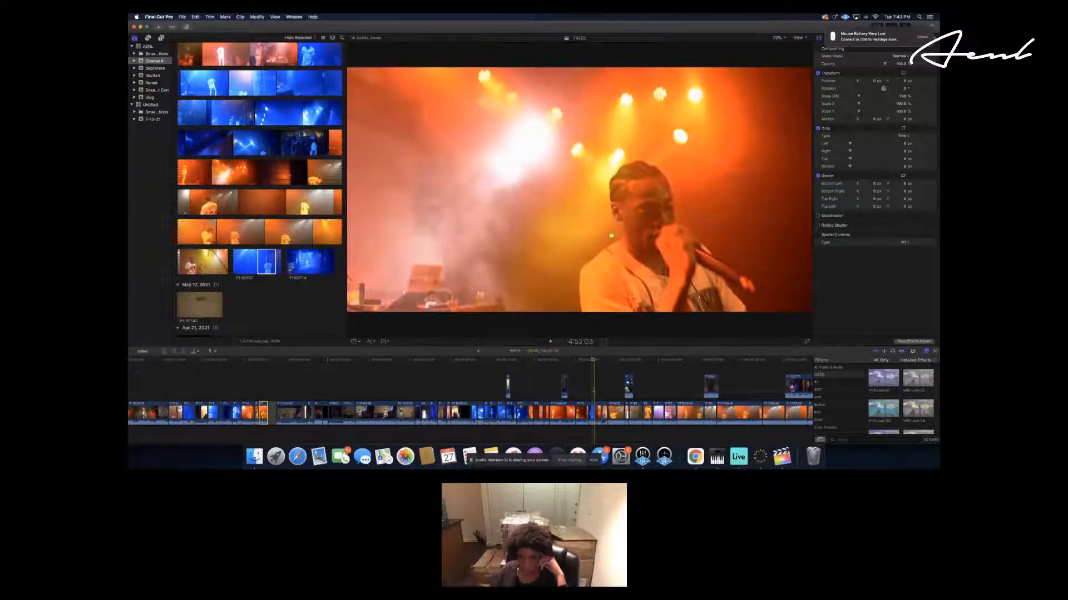
# Shift the connected clip of the group beside the glowing trees sign slightly earlier above the orange-lit concert footage.
pyautogui.click(589, 391)
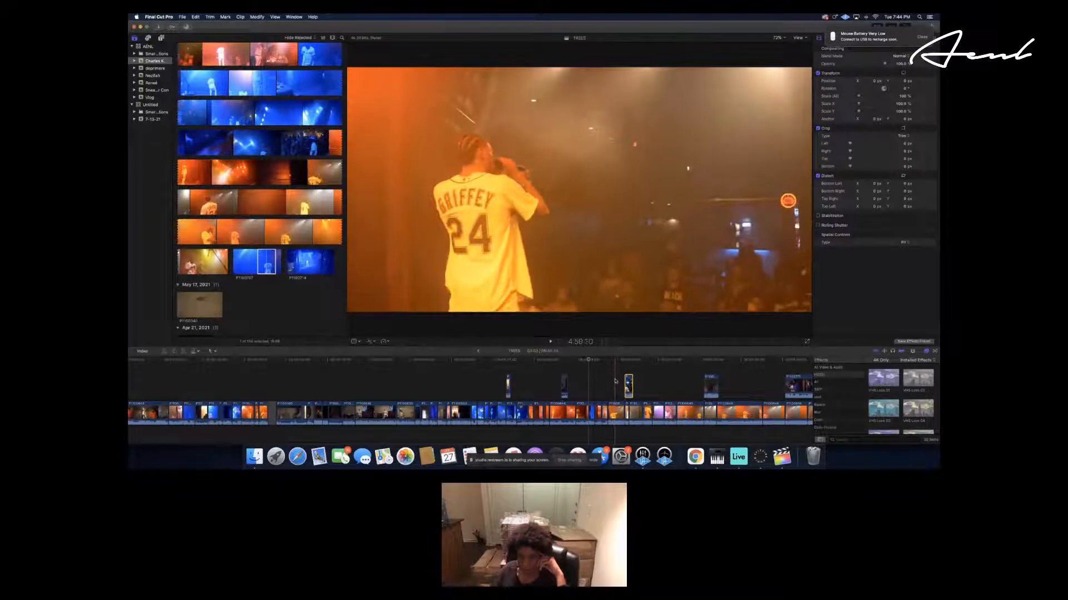
pyautogui.click(614, 382)
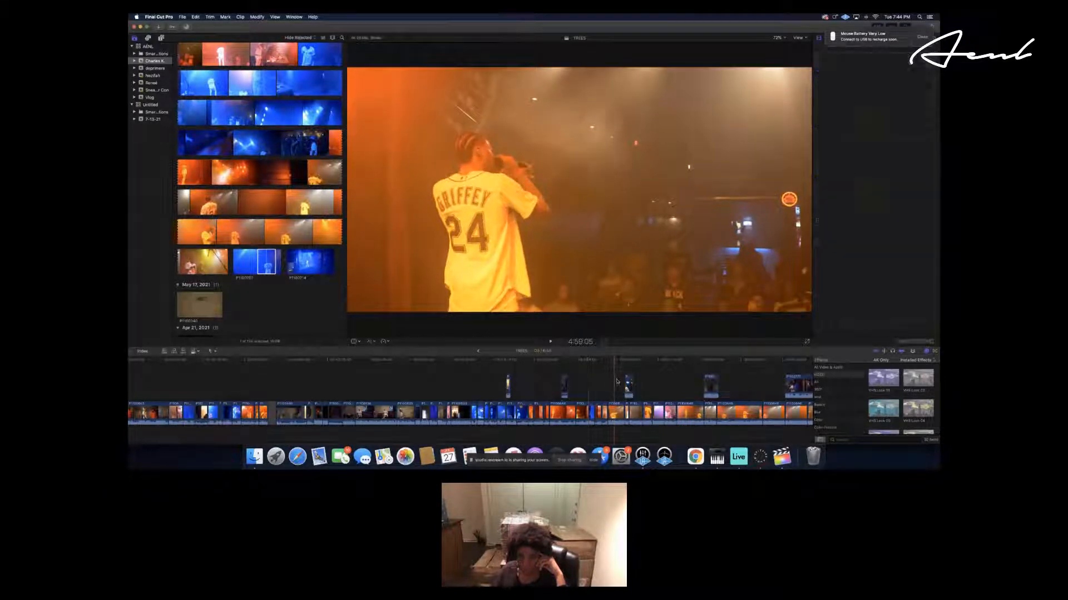
pyautogui.moveTo(628, 384); pyautogui.dragTo(618, 384)
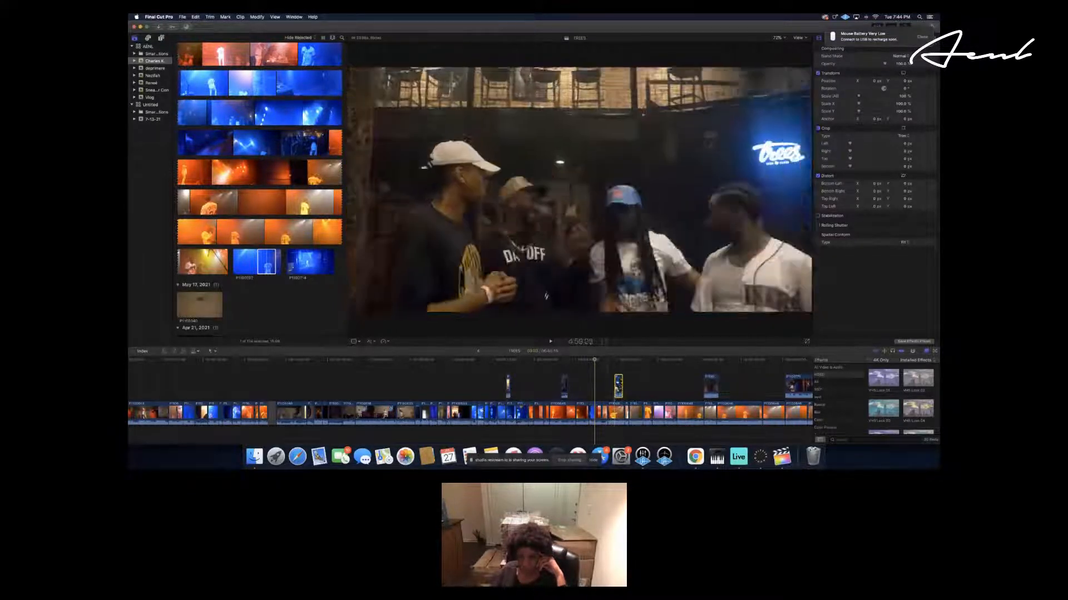
pyautogui.moveTo(619, 385); pyautogui.dragTo(599, 386)
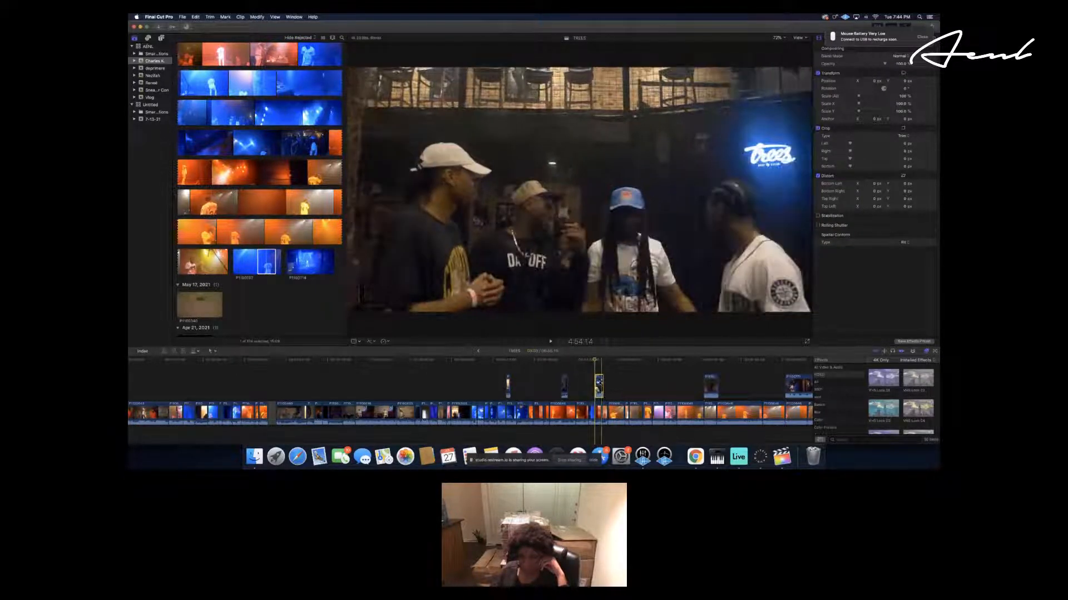
pyautogui.moveTo(598, 386); pyautogui.dragTo(620, 386)
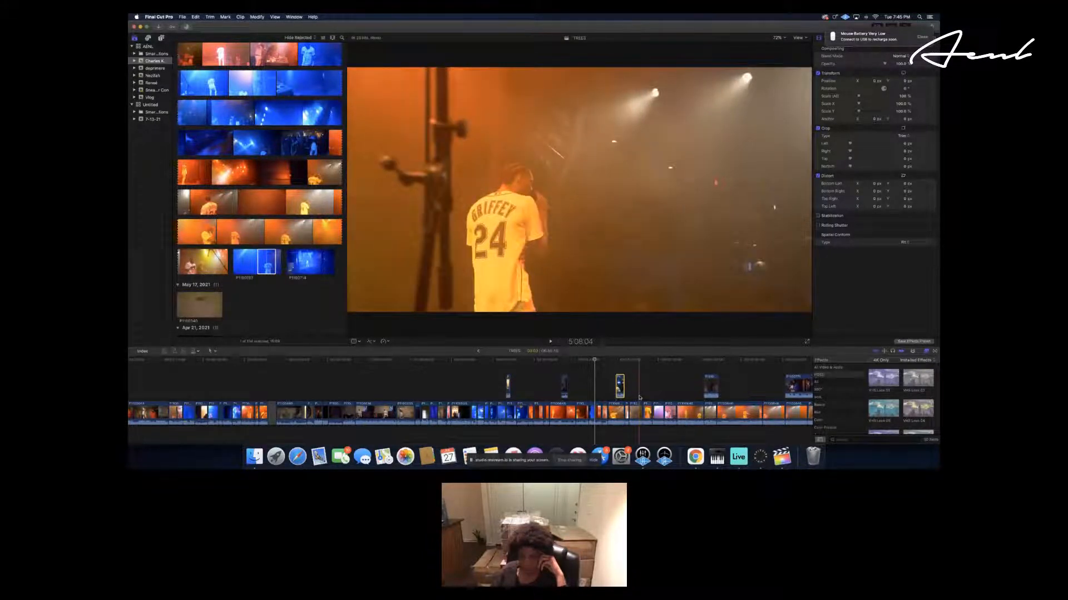
# Trim a short section from the concert footage of the performer in the number 24 jersey around 5:09.
pyautogui.click(639, 398)
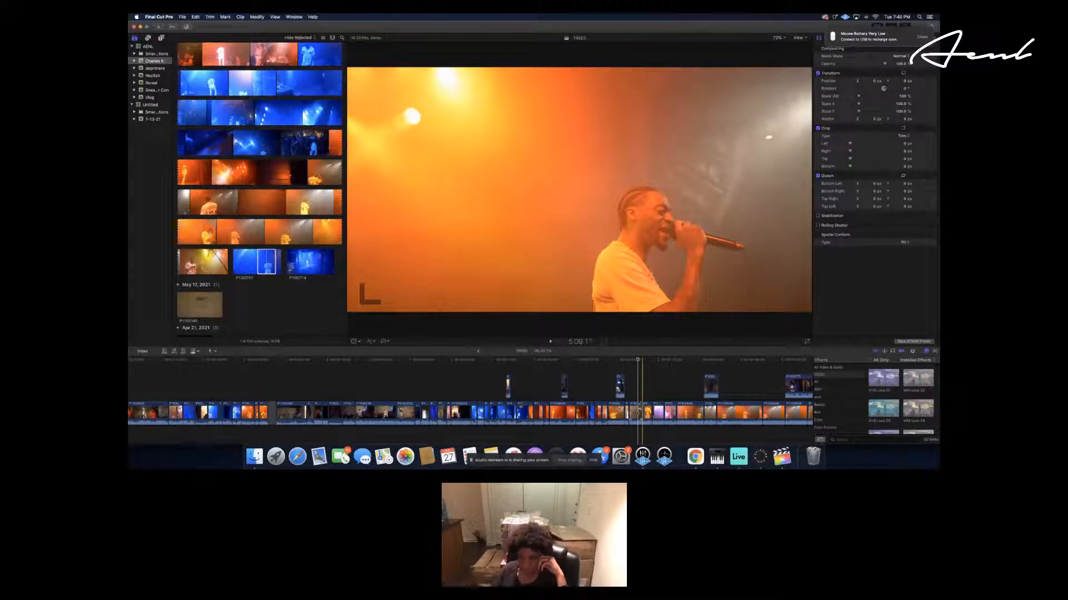
pyautogui.moveTo(638, 411); pyautogui.dragTo(639, 404)
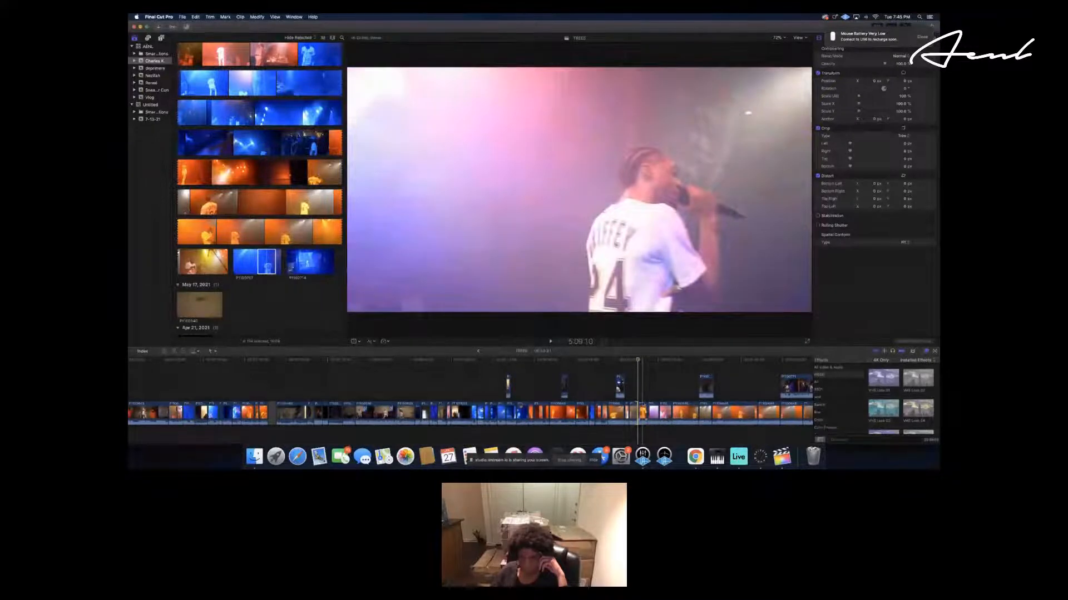
# Split the number 24 jersey clip at 5:09:20 and move the short piece to just before the gap.
pyautogui.click(645, 384)
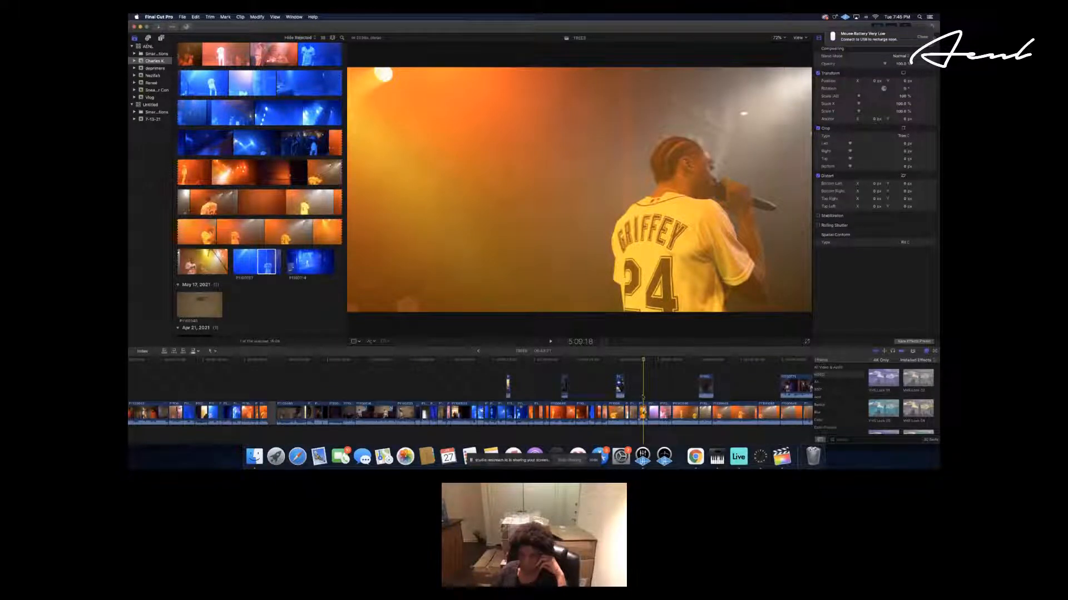
pyautogui.press('Right')
pyautogui.press('Right')
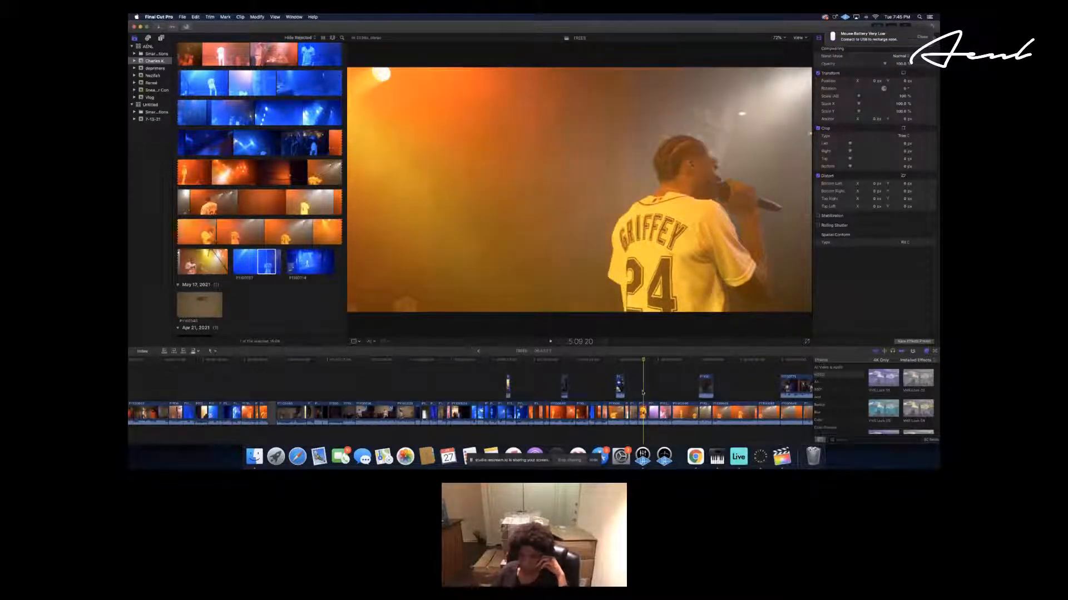
pyautogui.click(643, 410)
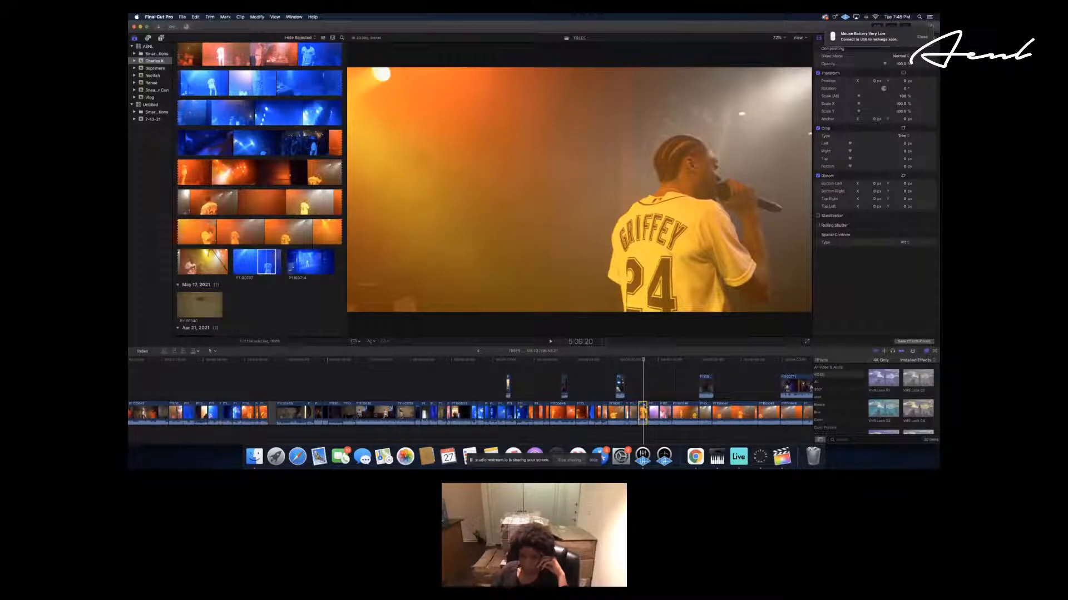
pyautogui.press('cmd+b')
pyautogui.moveTo(646, 407); pyautogui.dragTo(269, 409)
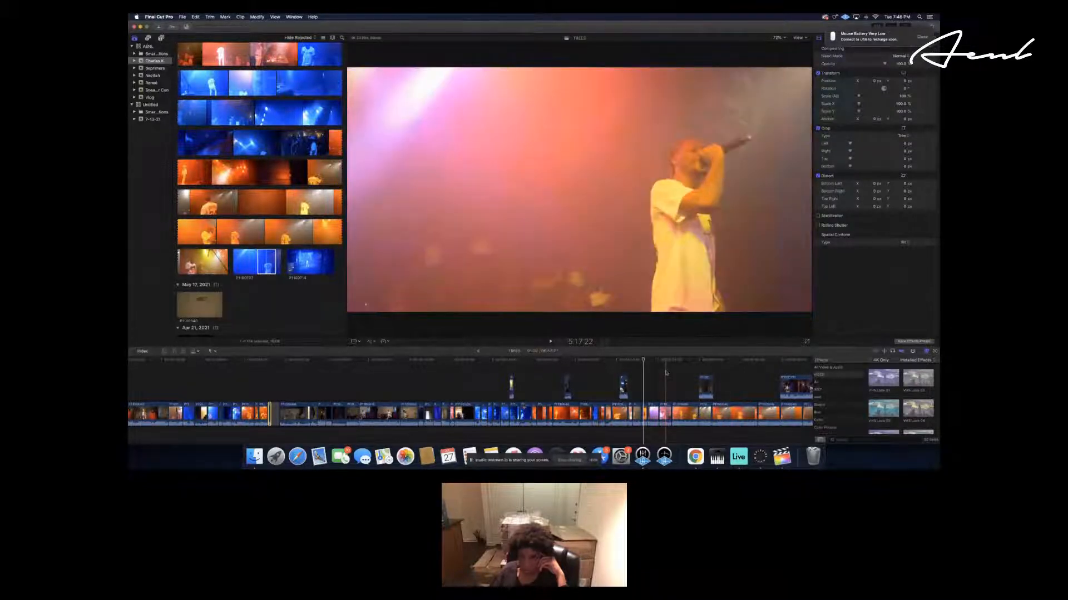
# Move the short clip of the performer with the raised microphone to the end of the concert section before the gap.
pyautogui.click(665, 414)
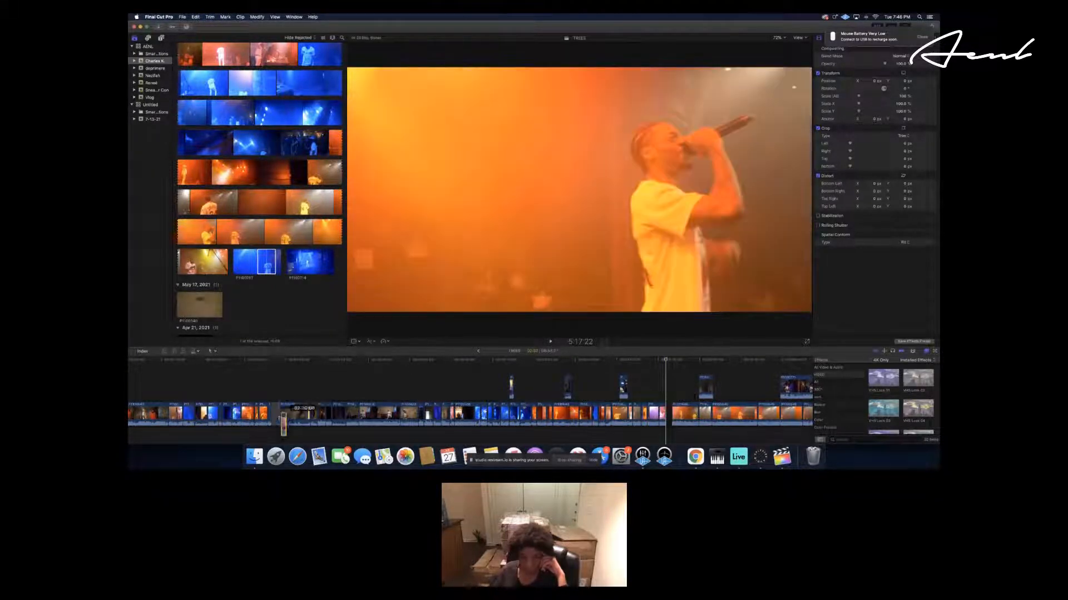
pyautogui.moveTo(284, 424); pyautogui.dragTo(272, 422)
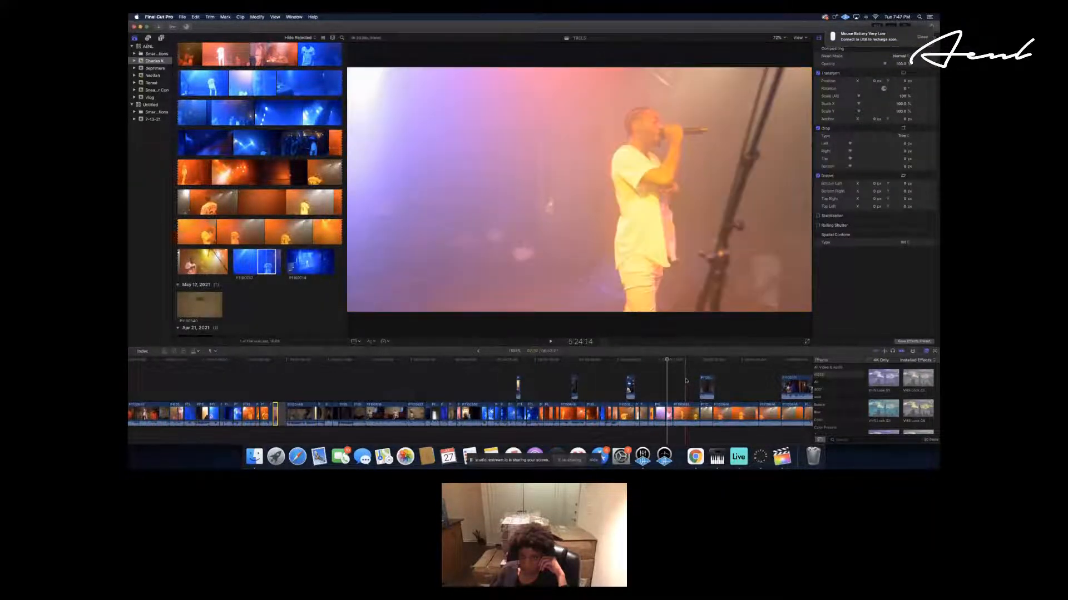
# Split the orange-lit concert clip of the white-shirted performer with the microphone at 5:24:20.
pyautogui.click(686, 410)
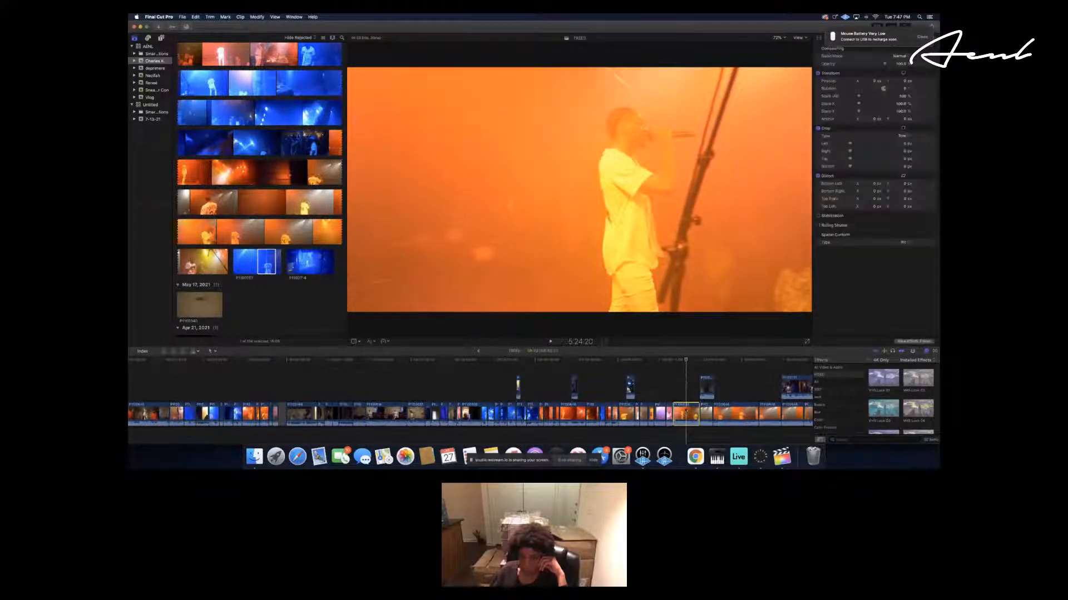
pyautogui.press('super+b')
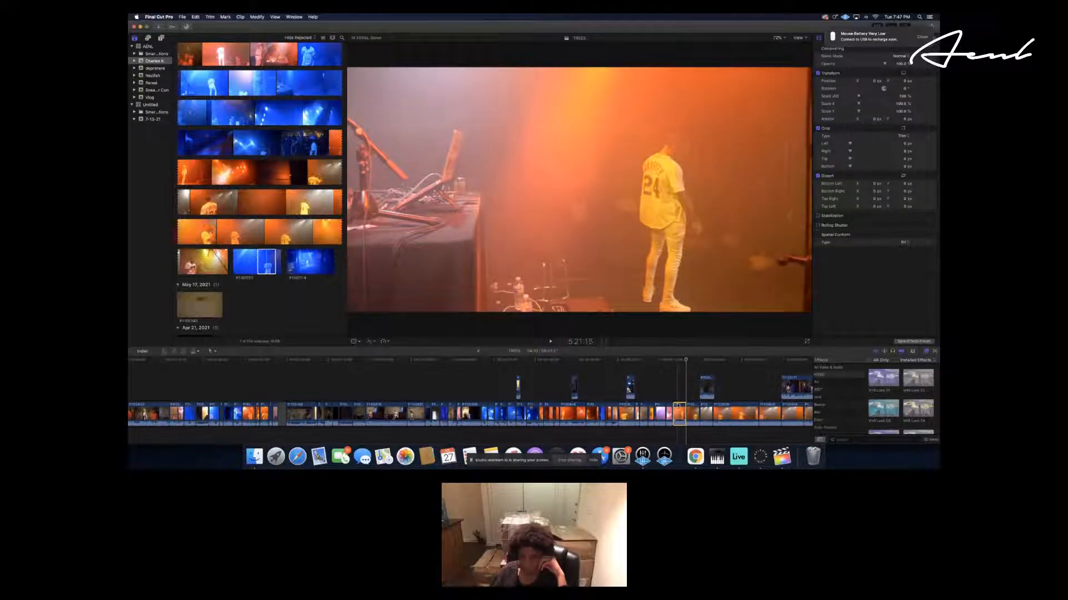
pyautogui.click(678, 398)
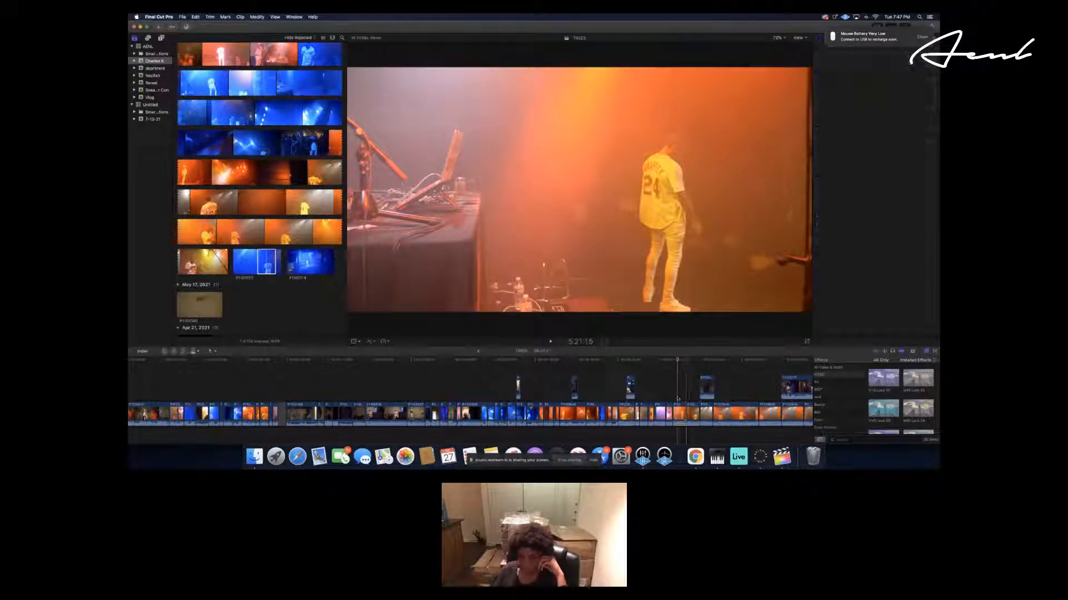
# Find the cut frame around 5:21:05 in the number 24 jersey clip and move the short piece to just before the gap.
pyautogui.click(679, 412)
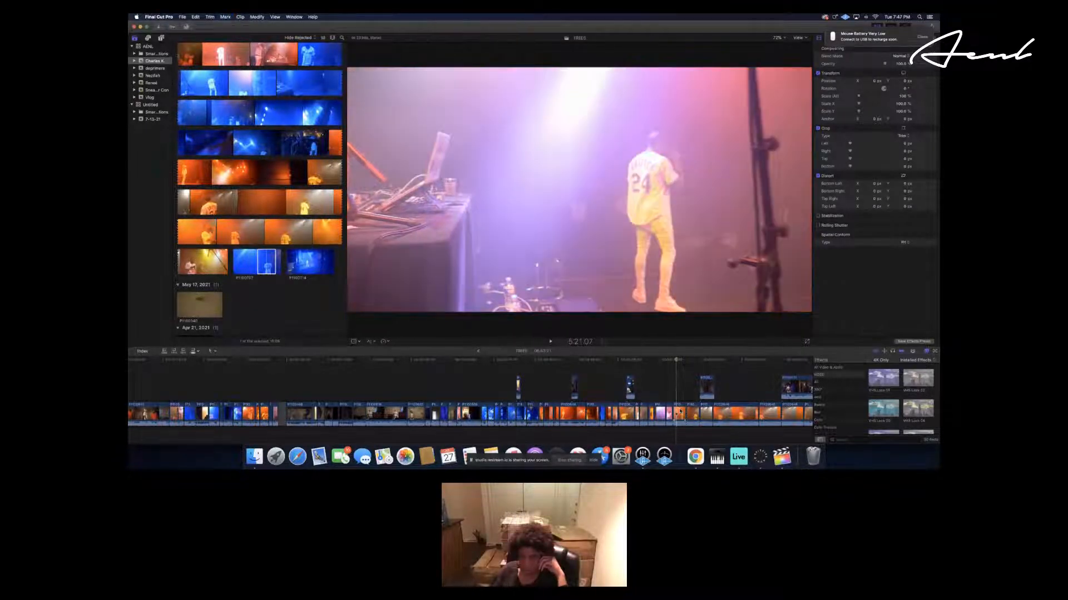
pyautogui.press('Left')
pyautogui.press('Right')
pyautogui.press('Left')
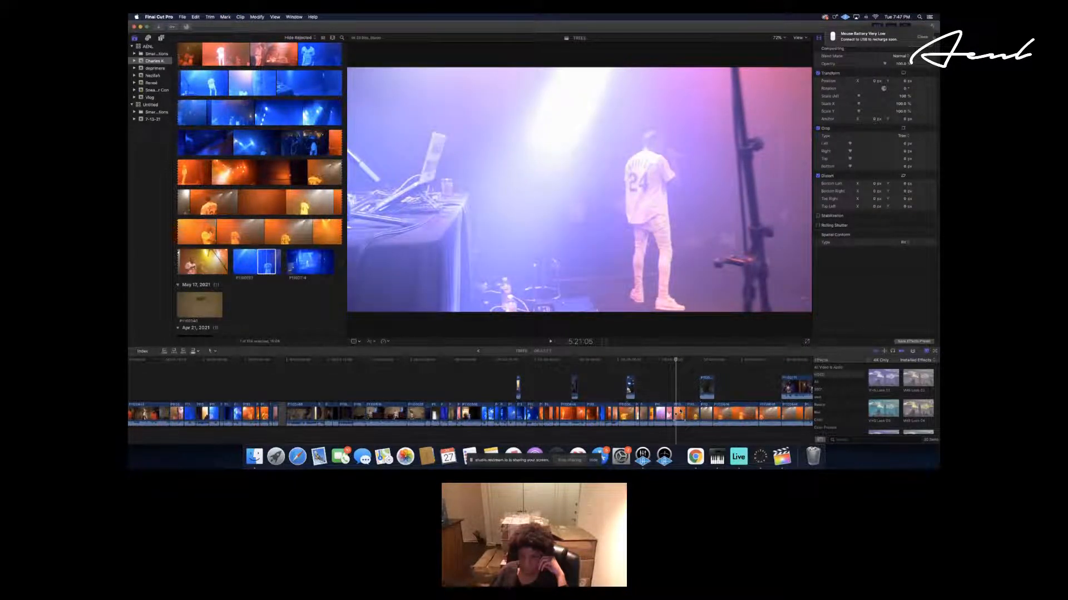
pyautogui.press('Left')
pyautogui.press('Left')
pyautogui.press('Right')
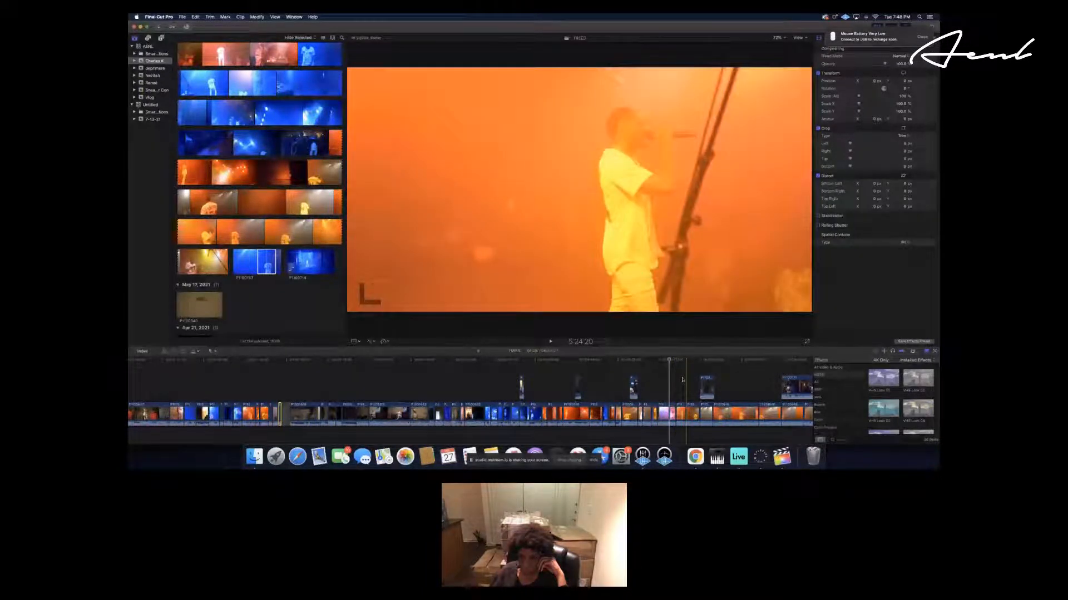
# Shift the connected clip earlier, clear of the number 24 jersey footage, and move the piece split off at 5:32:05 to just before the gap.
pyautogui.moveTo(705, 387); pyautogui.dragTo(685, 387)
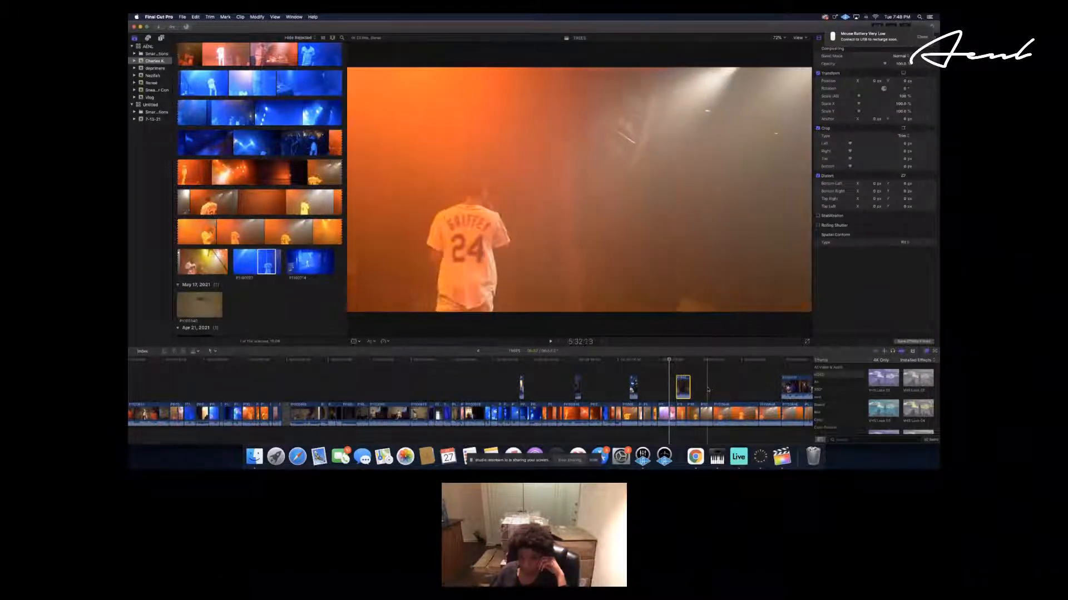
pyautogui.click(706, 390)
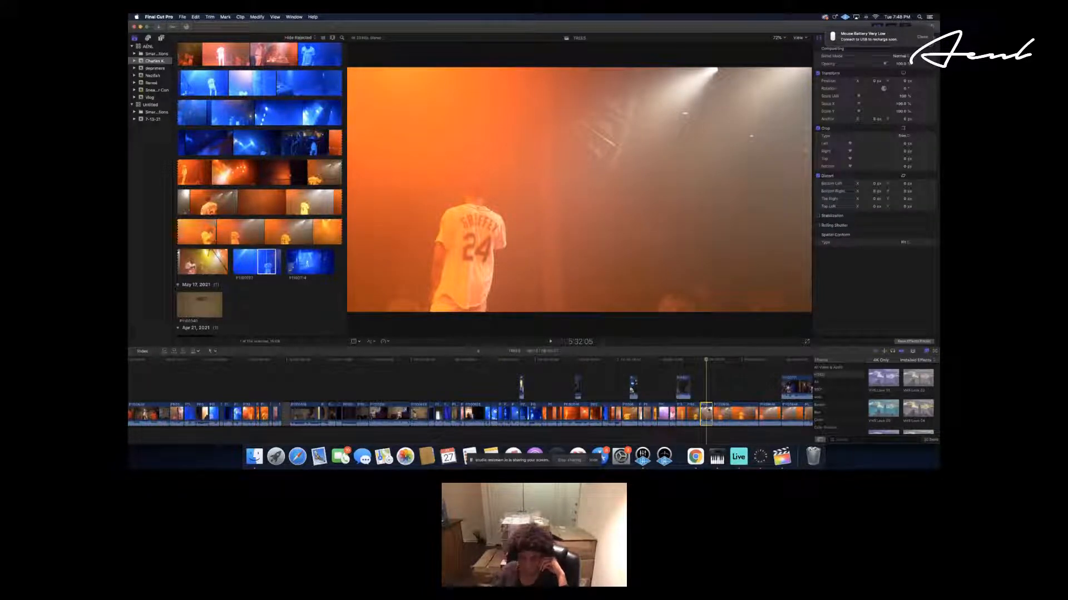
pyautogui.press('super+b')
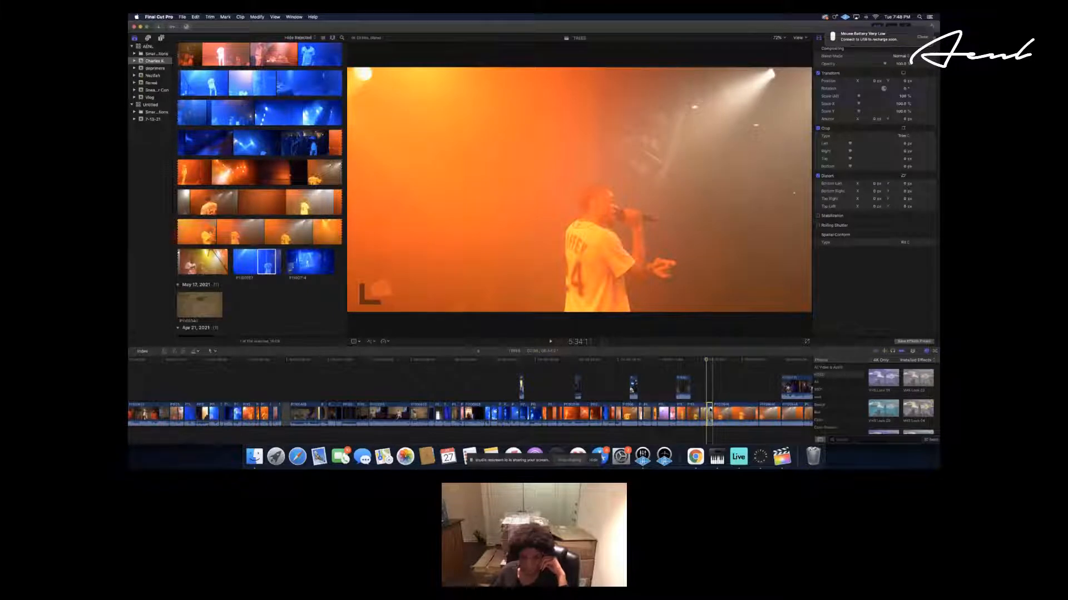
pyautogui.moveTo(710, 410); pyautogui.dragTo(285, 413)
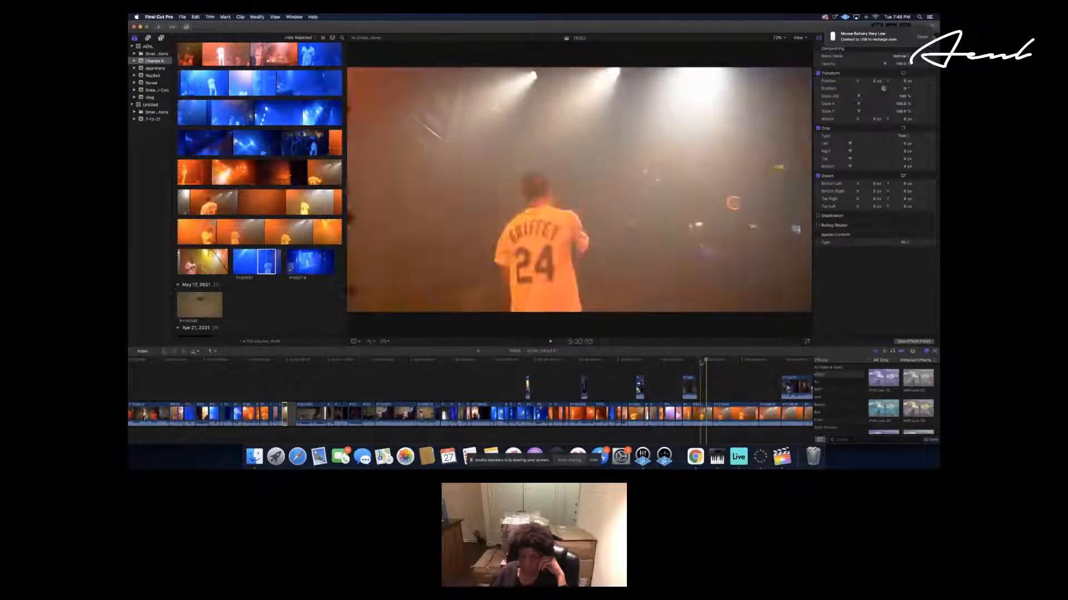
# Dismiss the low mouse battery notification and deselect the clip in the timeline.
pyautogui.click(697, 382)
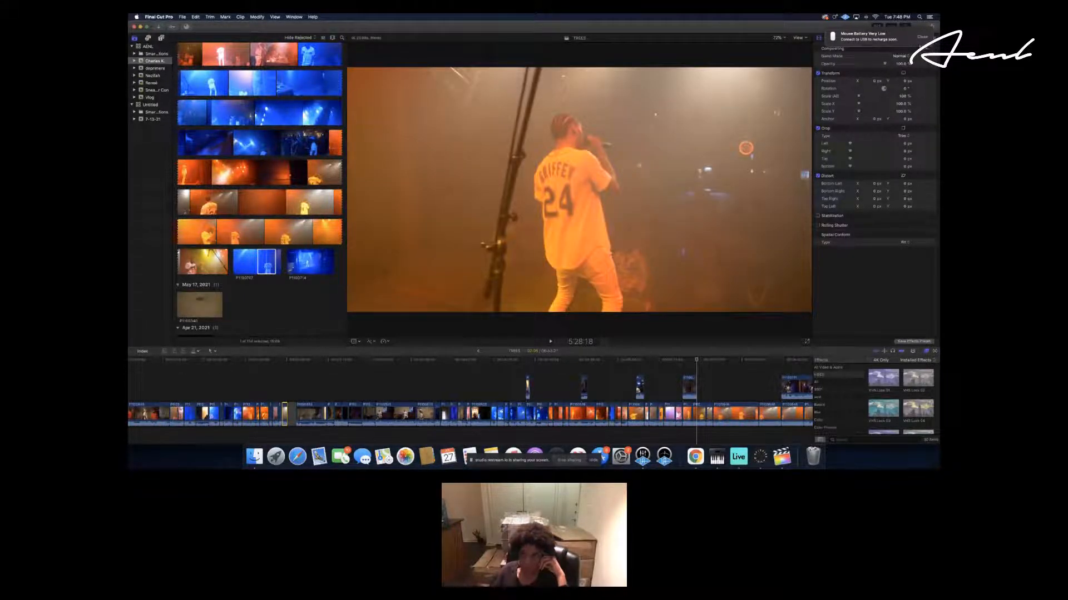
pyautogui.click(918, 40)
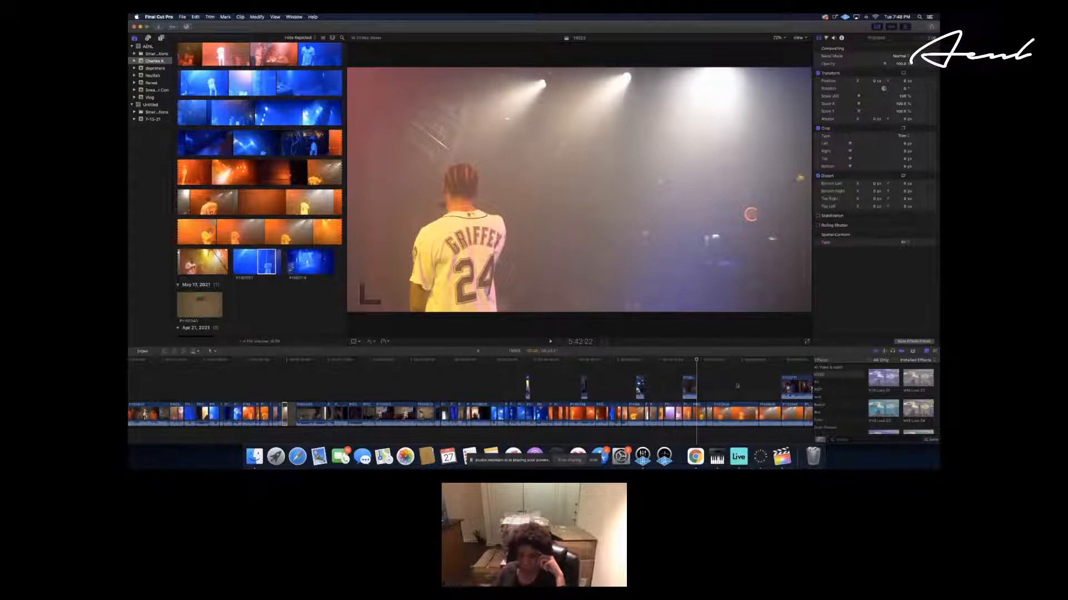
pyautogui.click(705, 386)
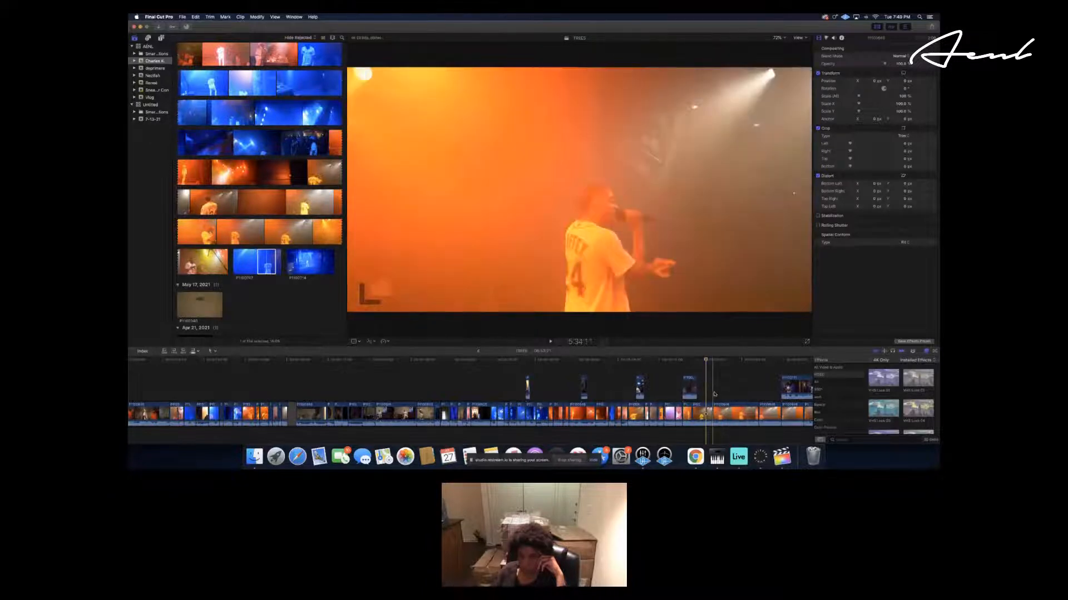
# Split the next orange-lit clip of the performer in the number 24 jersey at 5:40:11.
pyautogui.hscroll(3, 712, 389)
pyautogui.hscroll(3, 714, 394)
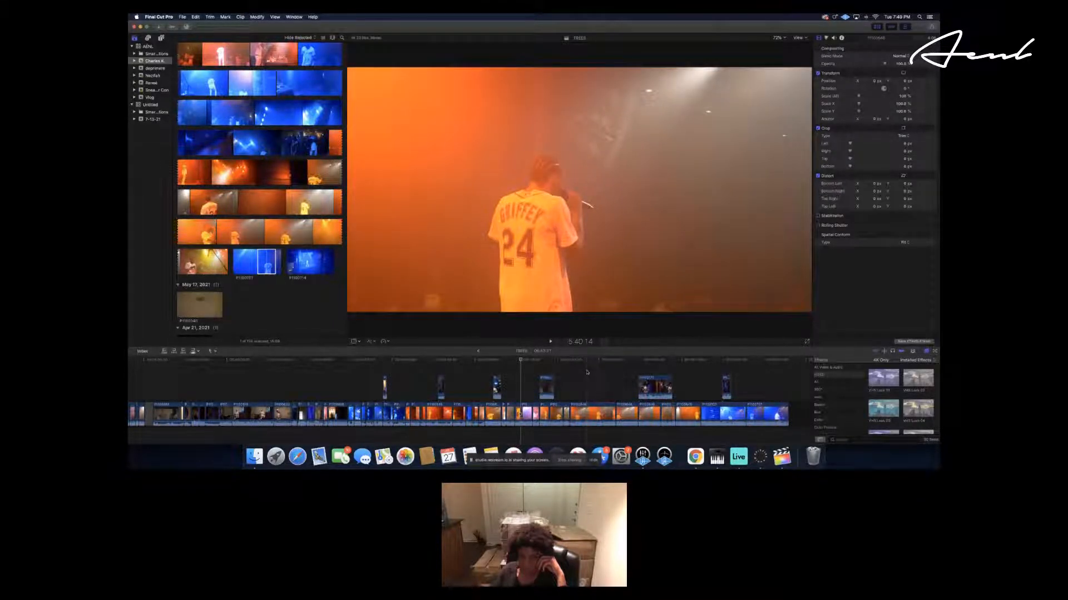
pyautogui.click(586, 415)
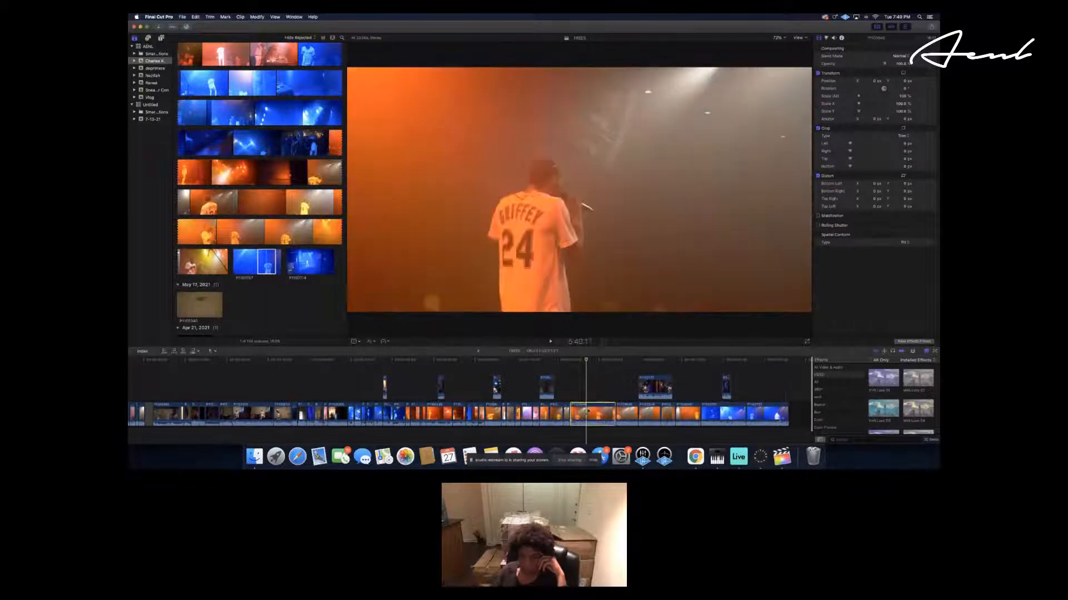
pyautogui.press('super+b')
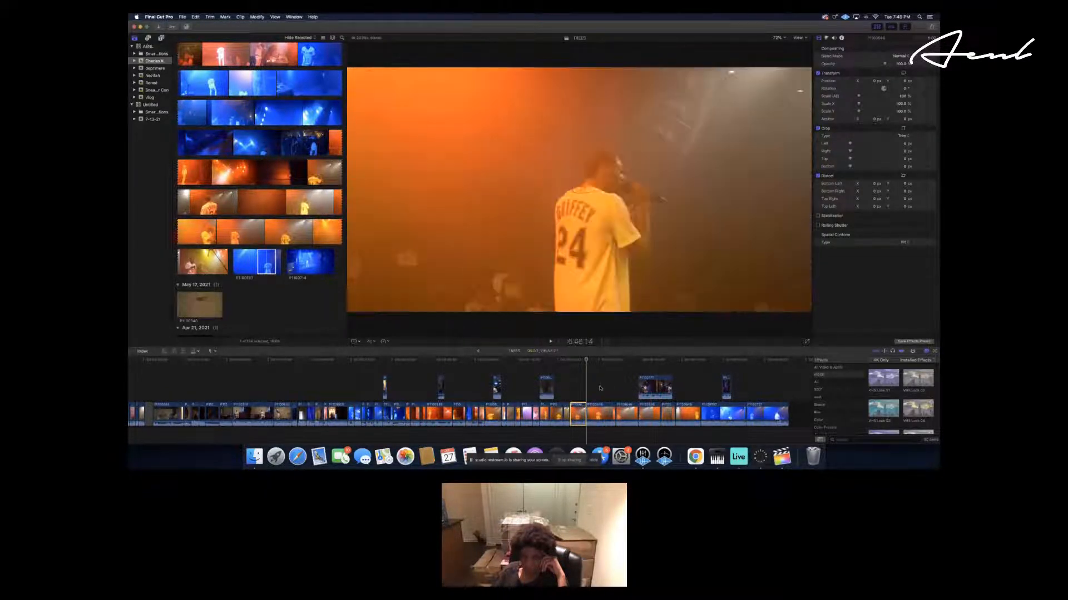
# Move the last two connected clips earlier so they sit over the orange stage footage near each other.
pyautogui.moveTo(655, 387); pyautogui.dragTo(605, 387)
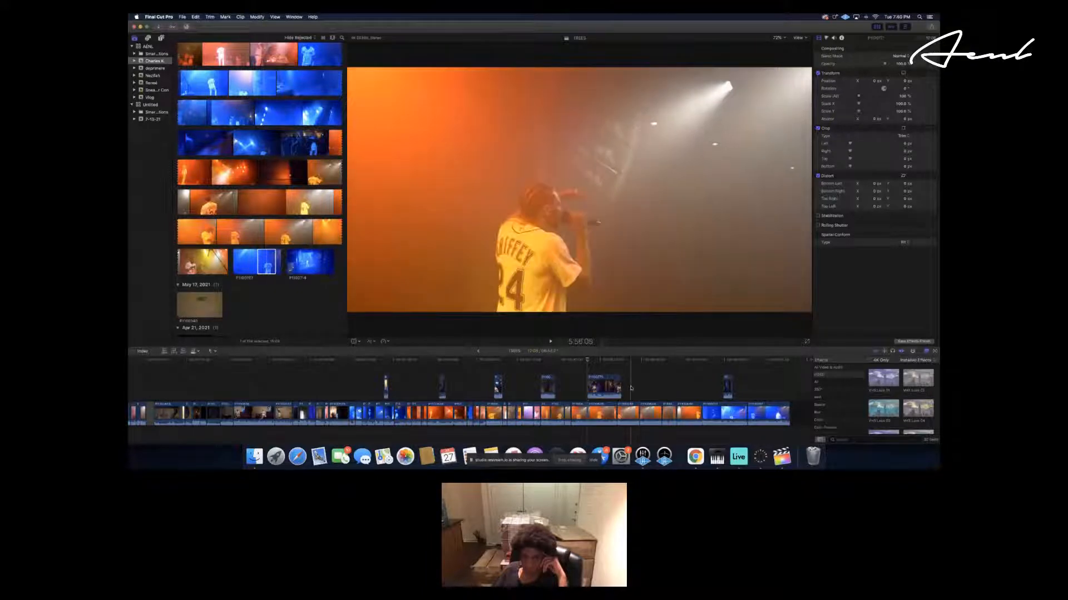
pyautogui.click(637, 385)
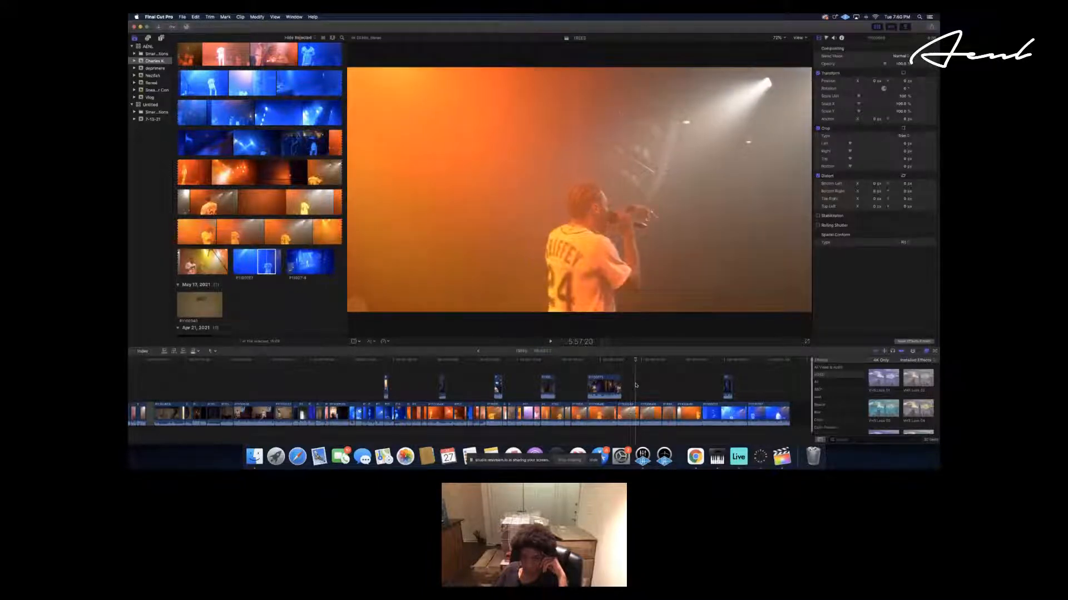
pyautogui.click(728, 386)
pyautogui.moveTo(728, 387); pyautogui.dragTo(641, 386)
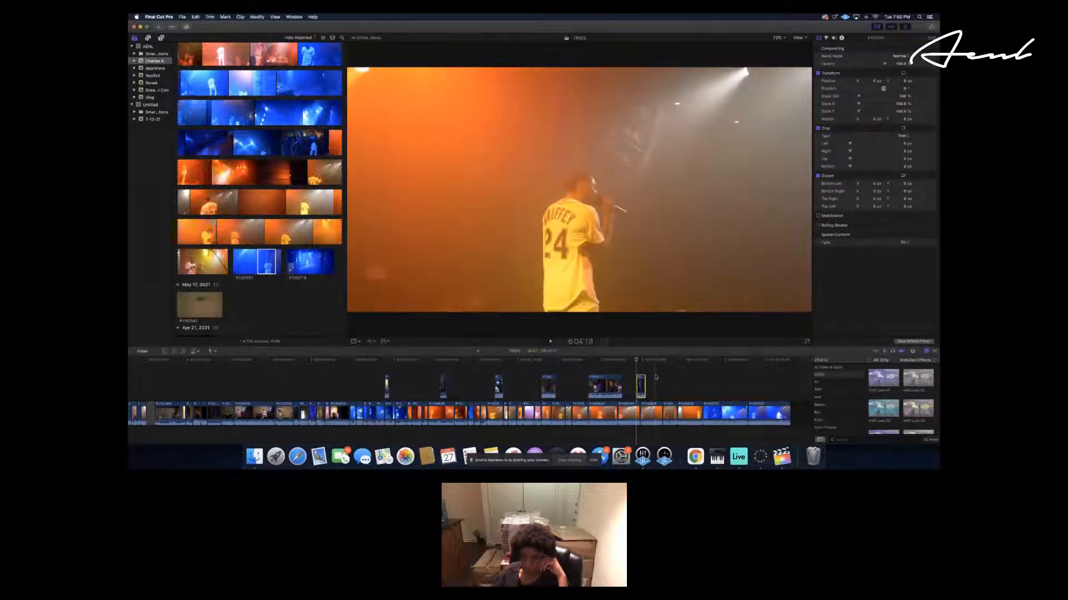
# Cut two short segments from the late orange stage clips and move them before the gap earlier in the primary storyline.
pyautogui.click(655, 377)
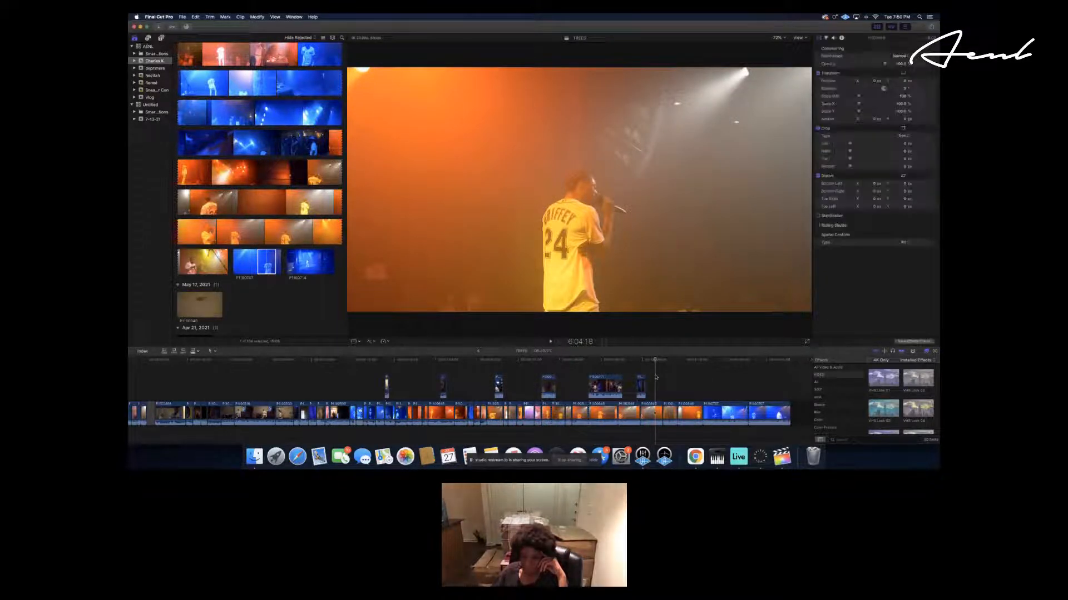
pyautogui.click(654, 412)
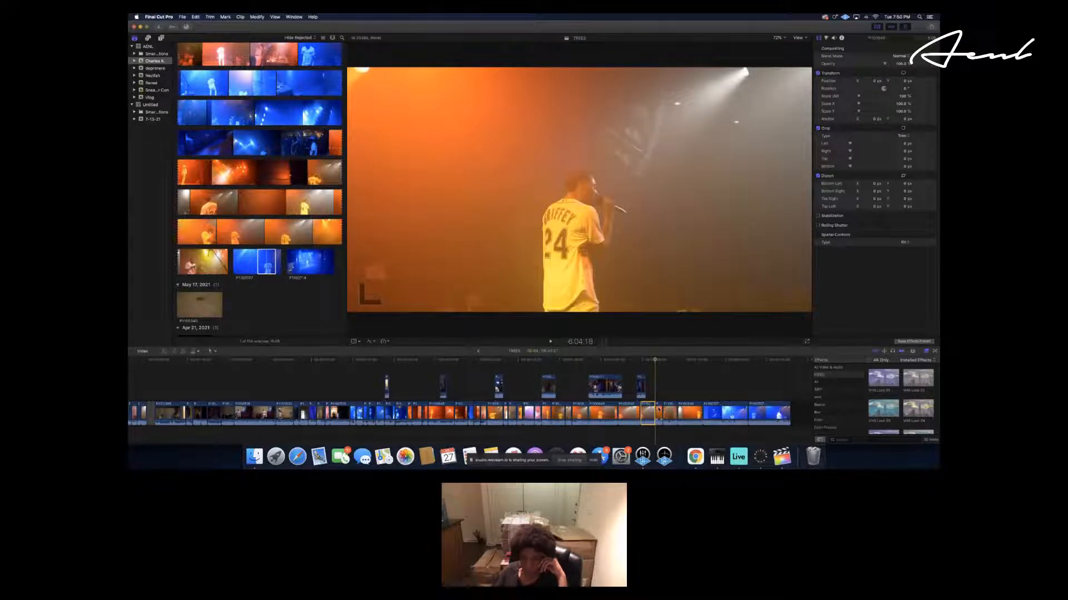
pyautogui.moveTo(654, 411); pyautogui.dragTo(145, 415)
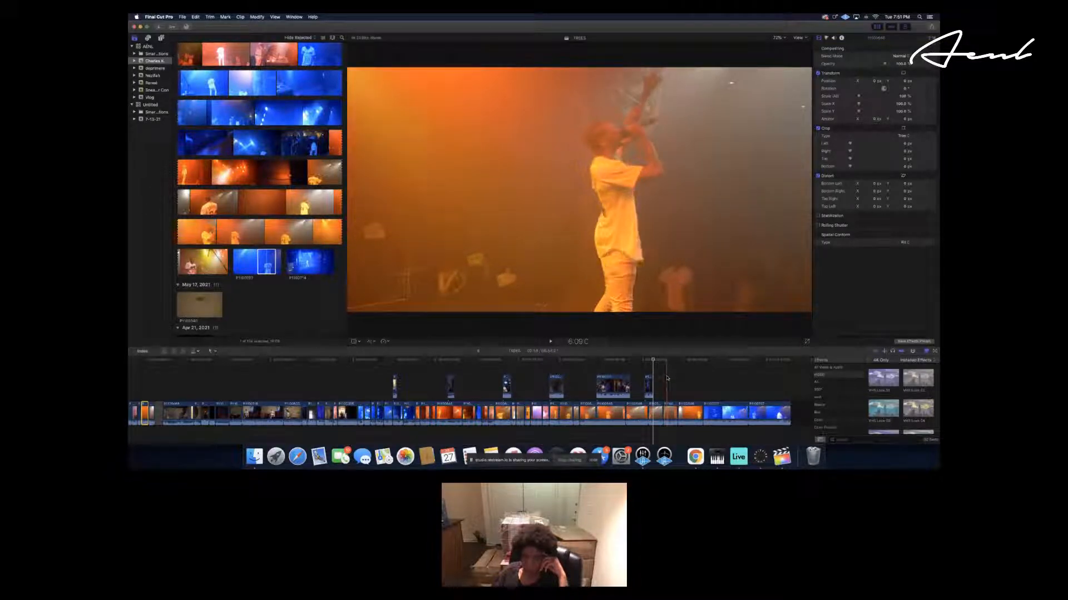
pyautogui.click(667, 378)
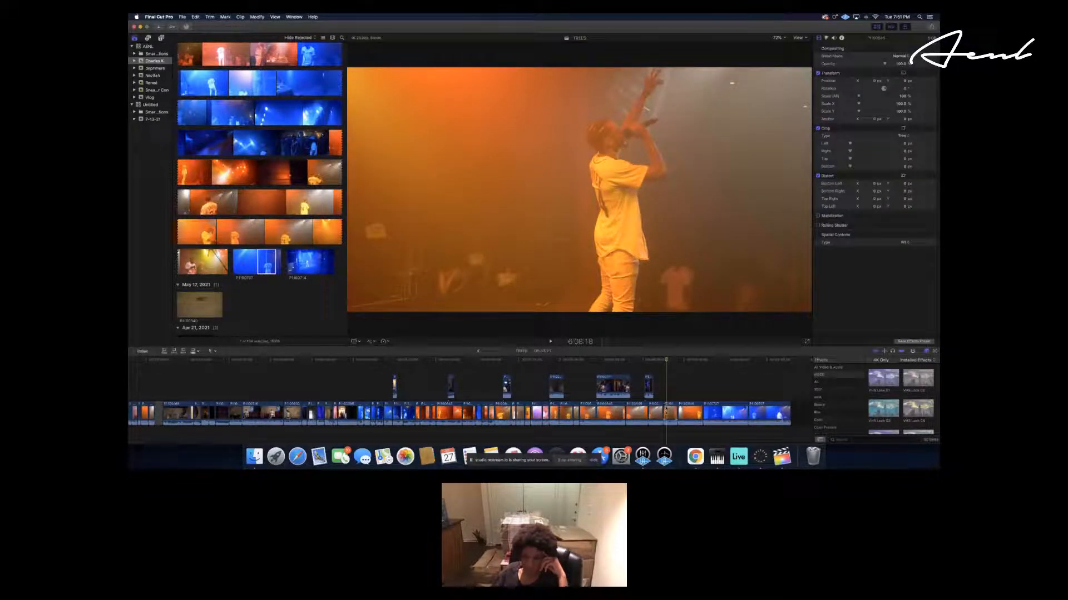
pyautogui.press('super+b')
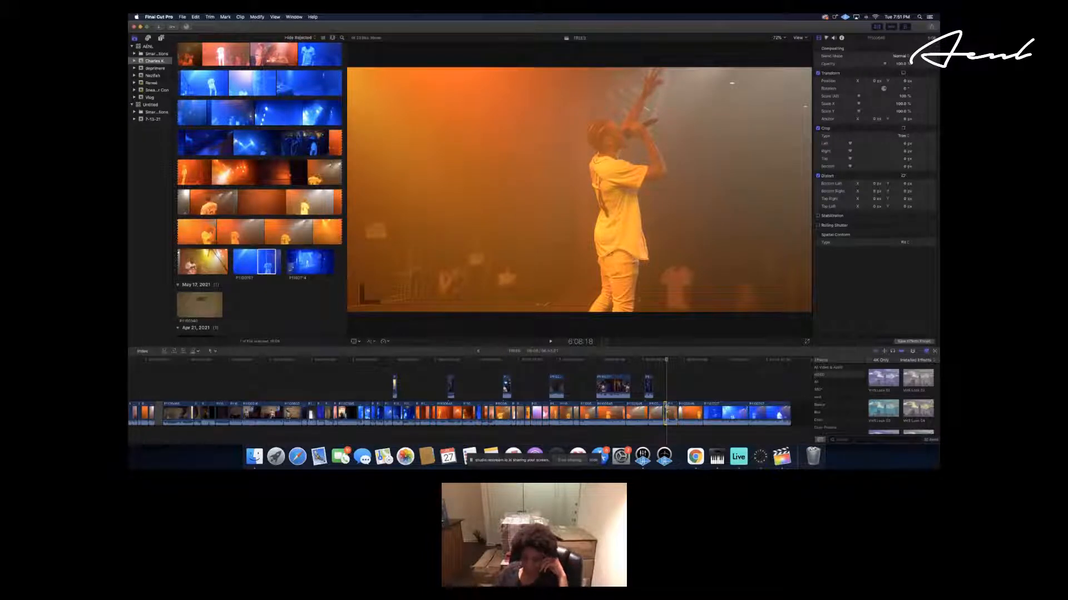
pyautogui.moveTo(271, 415); pyautogui.dragTo(156, 410)
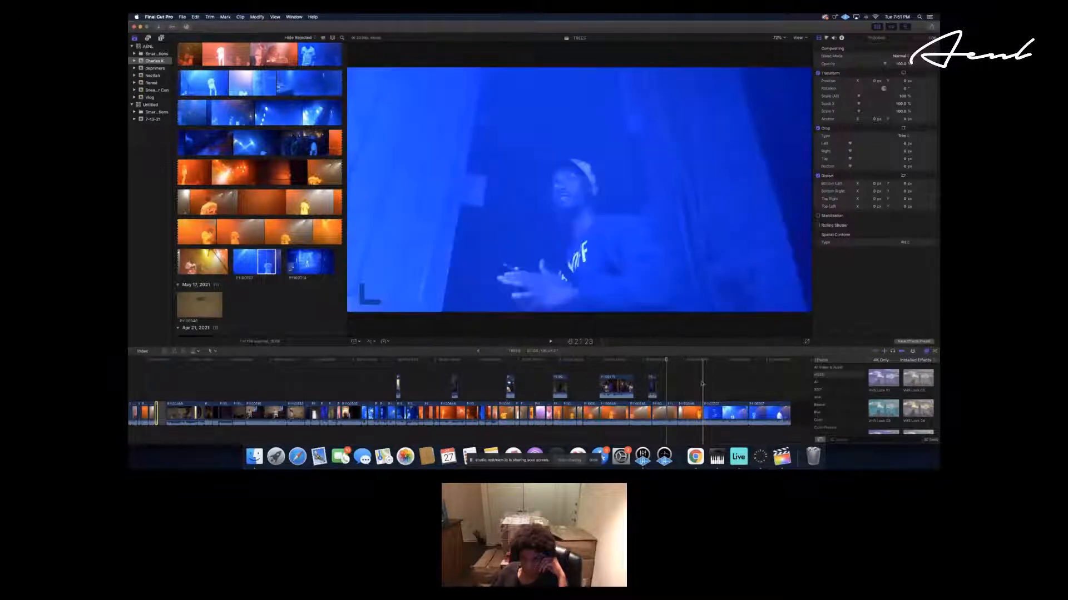
# Move the long orange clip and then the short orange clip preceding the closing blue footage to just before the earlier gap.
pyautogui.click(690, 410)
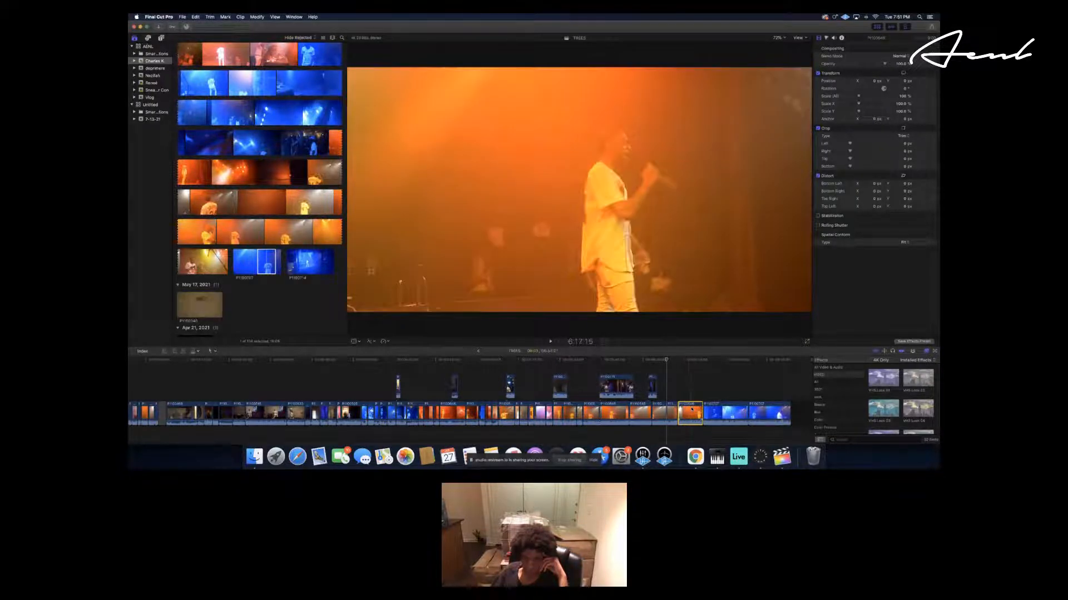
pyautogui.moveTo(691, 412); pyautogui.dragTo(170, 422)
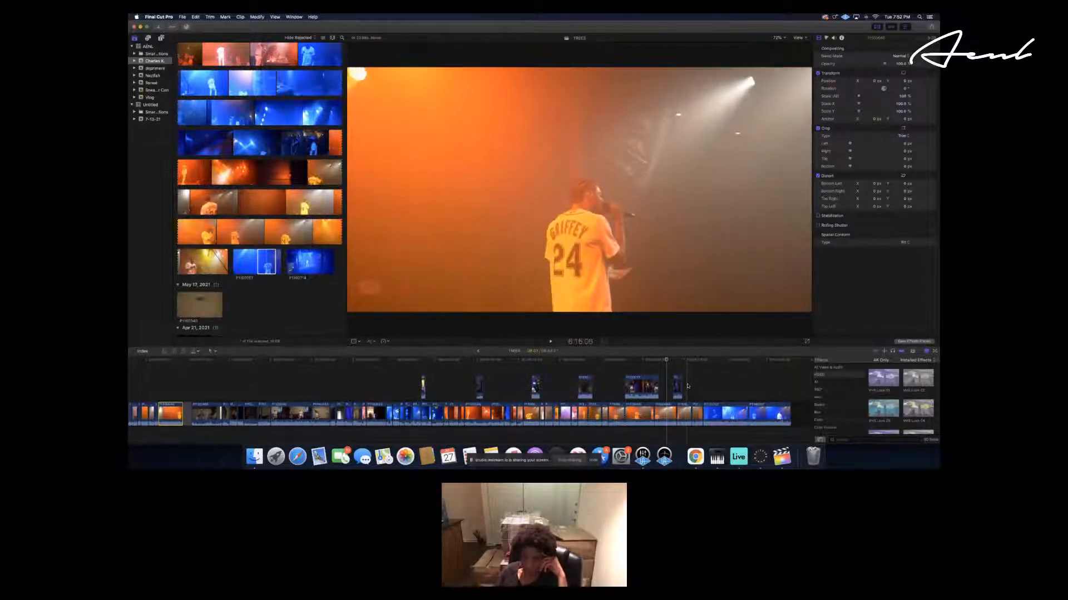
pyautogui.click(688, 386)
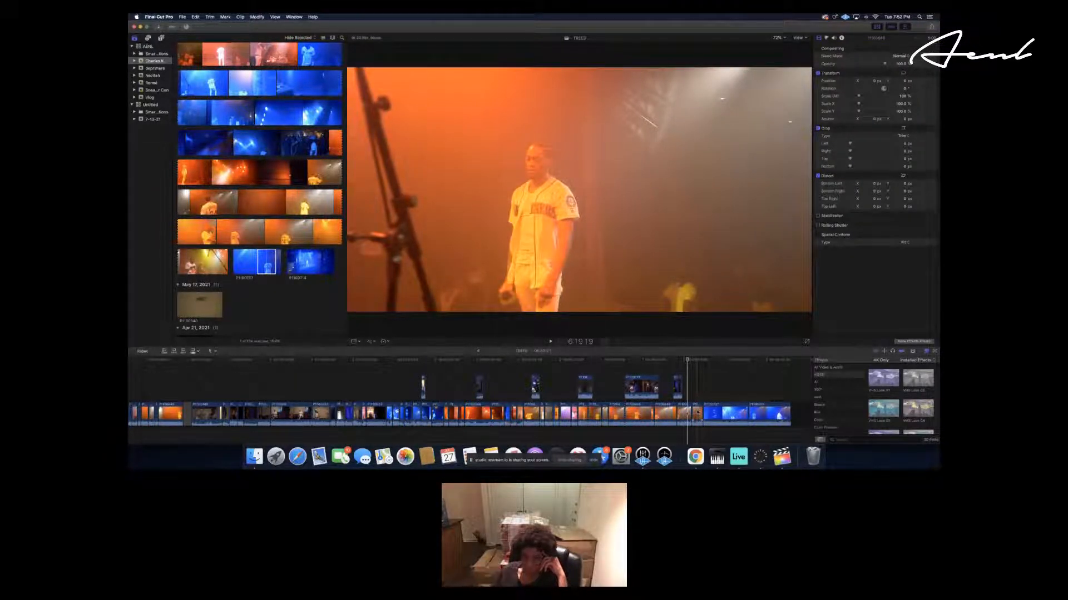
pyautogui.press('space')
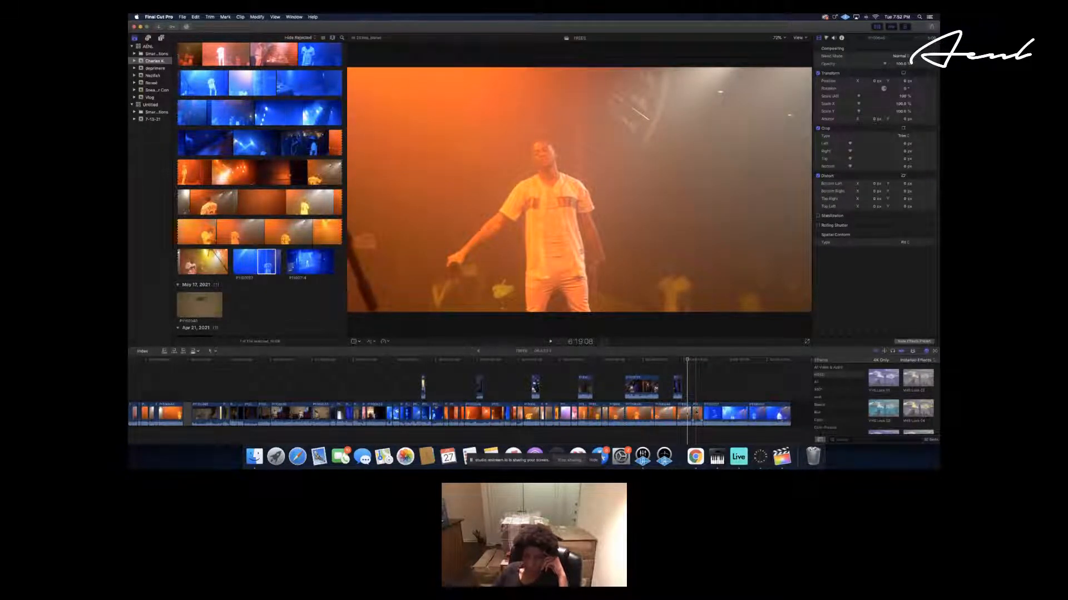
pyautogui.click(696, 411)
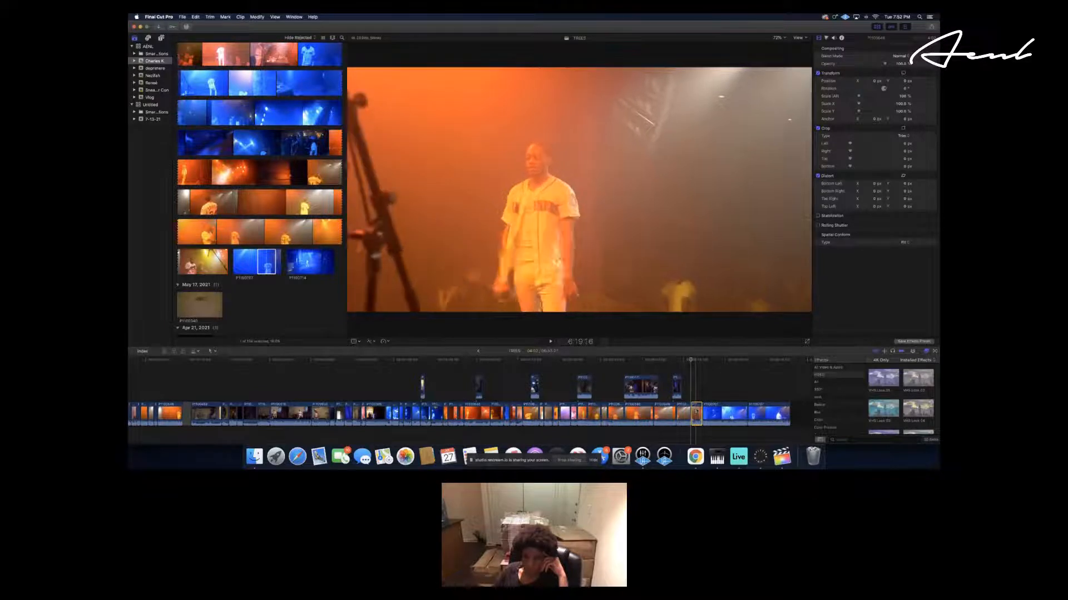
pyautogui.click(698, 361)
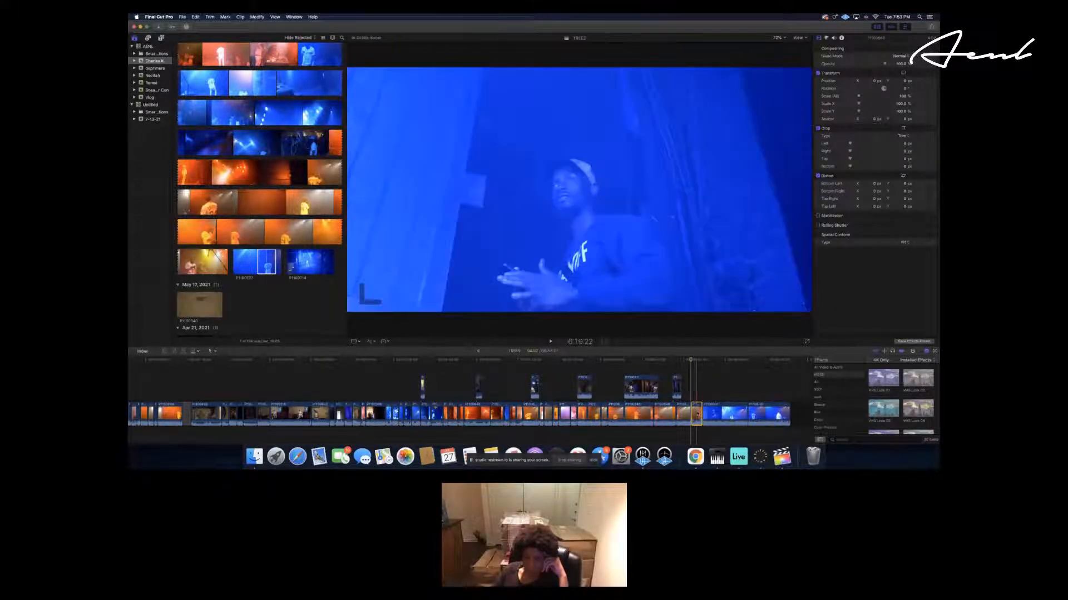
pyautogui.moveTo(698, 415); pyautogui.dragTo(188, 414)
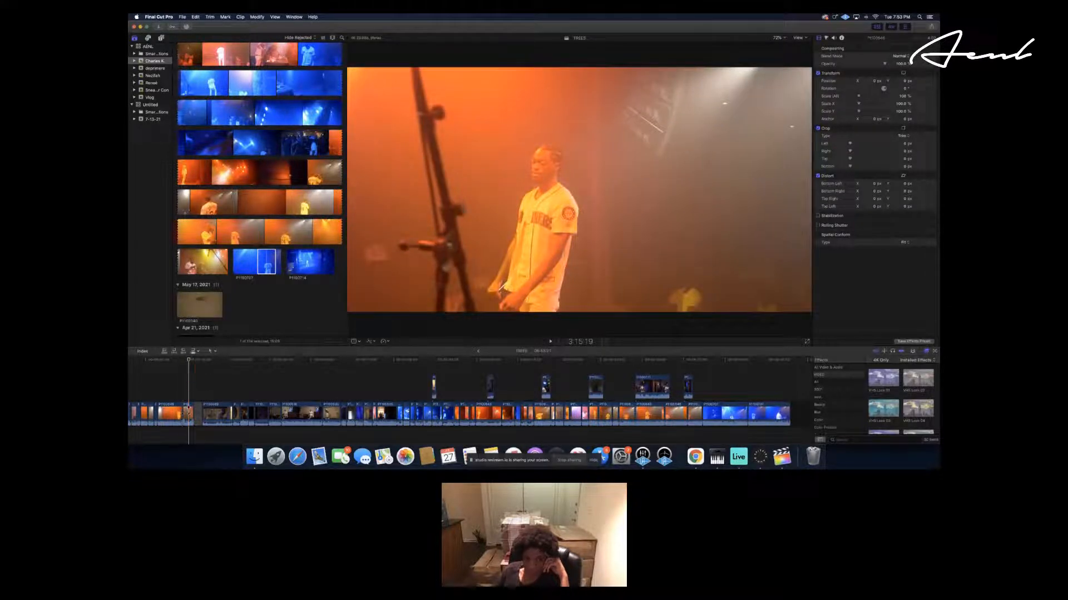
pyautogui.click(188, 412)
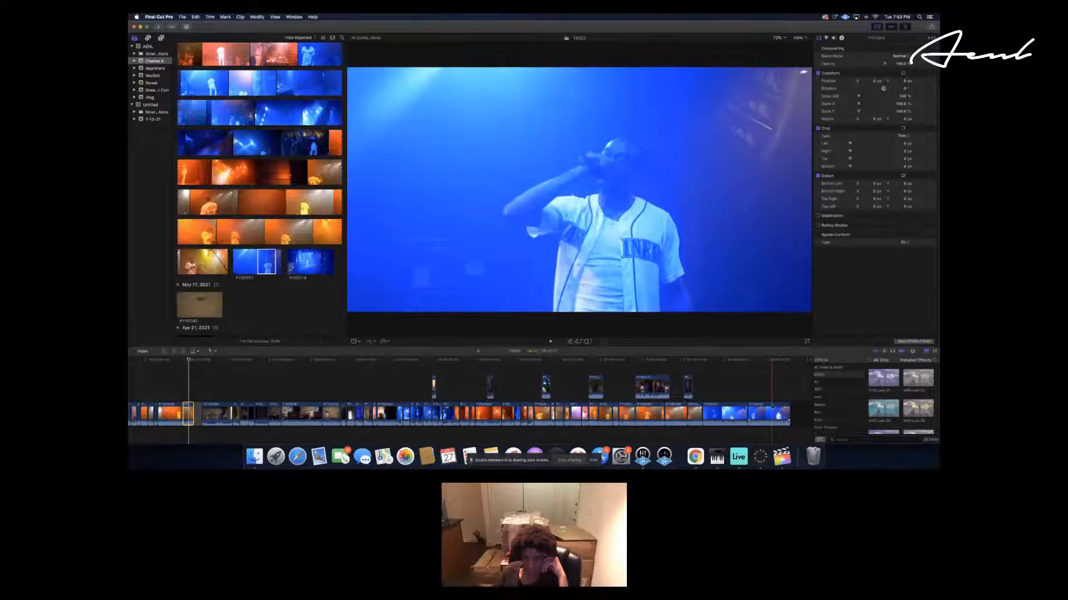
# Split the last blue stage clip of the primary storyline about halfway through.
pyautogui.click(772, 408)
pyautogui.press('super+b')
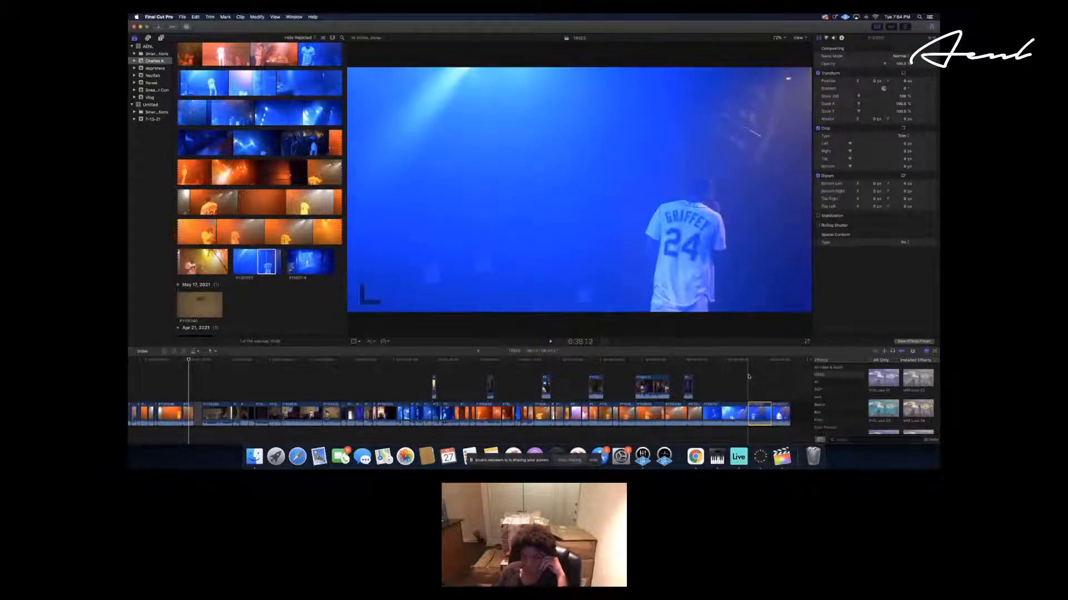
pyautogui.moveTo(748, 362); pyautogui.dragTo(735, 363)
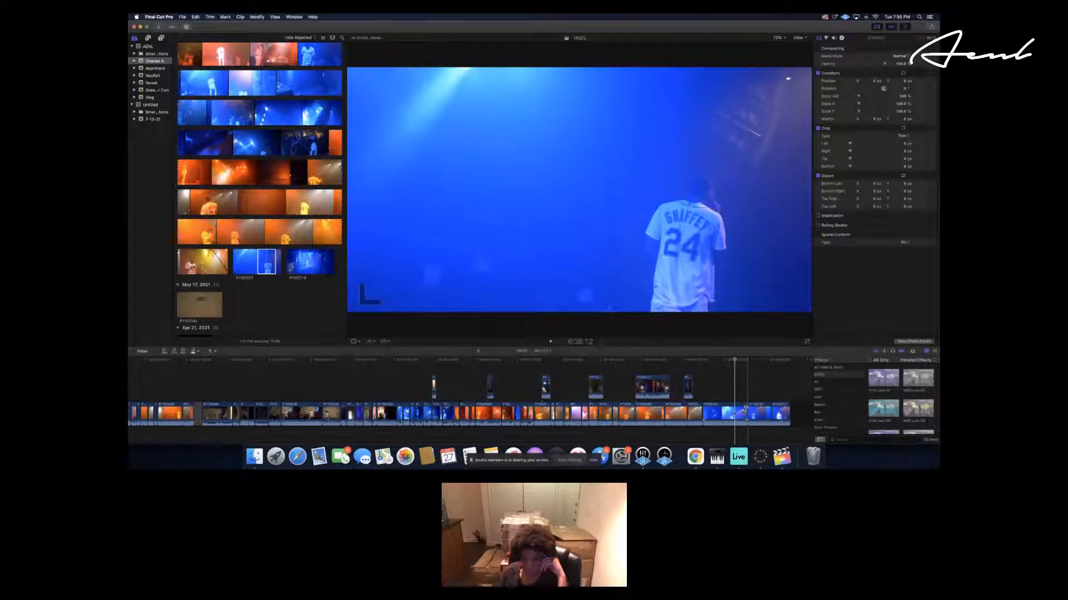
# Extend the end of the first closing blue clip and delete the two blue segments after it.
pyautogui.click(745, 408)
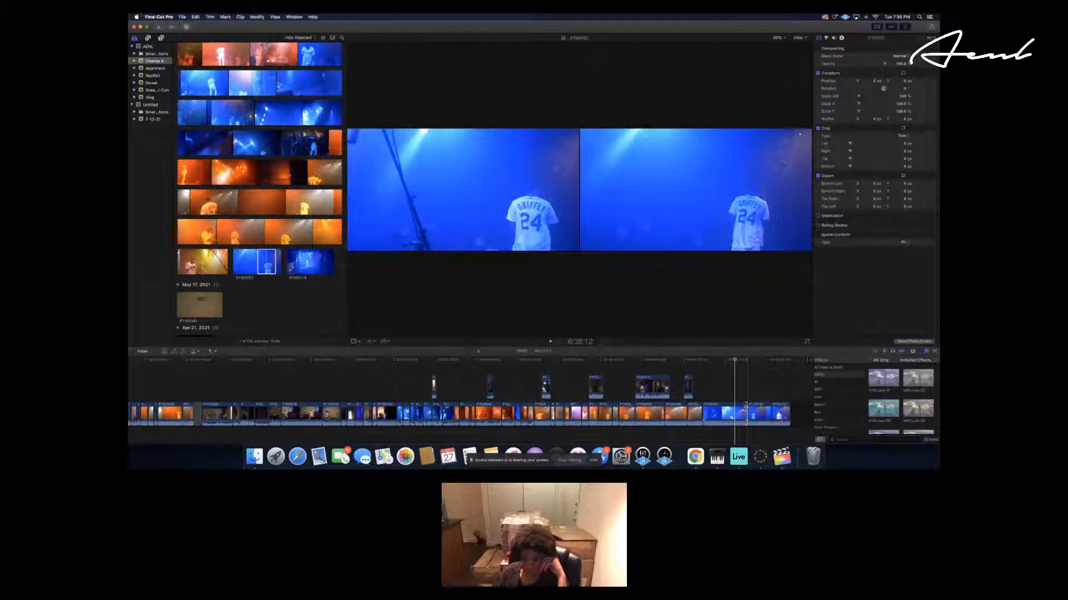
pyautogui.moveTo(745, 409); pyautogui.dragTo(788, 410)
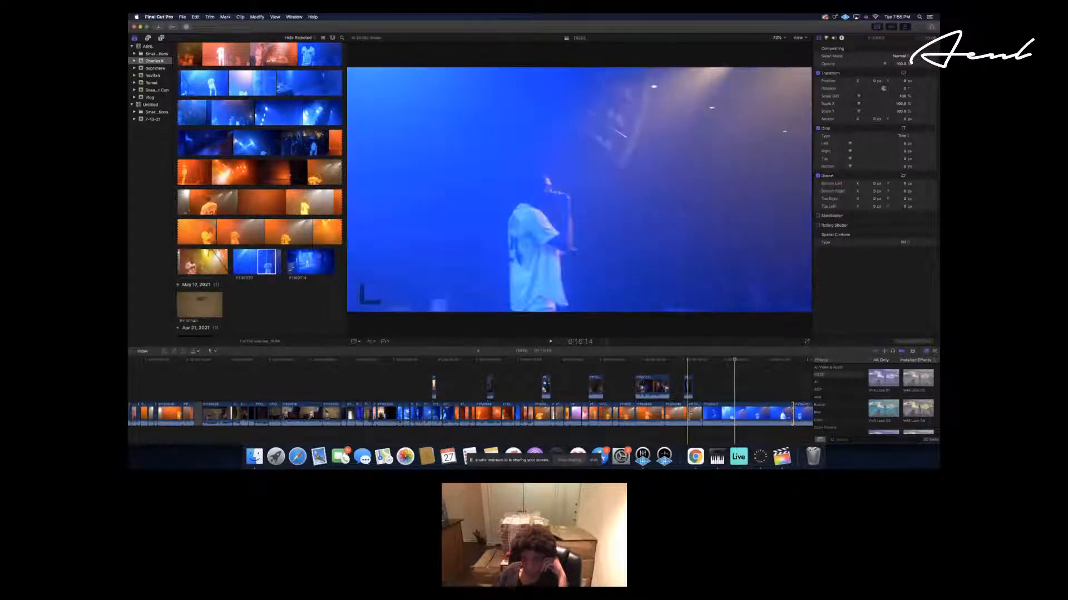
pyautogui.hscroll(5, 593, 390)
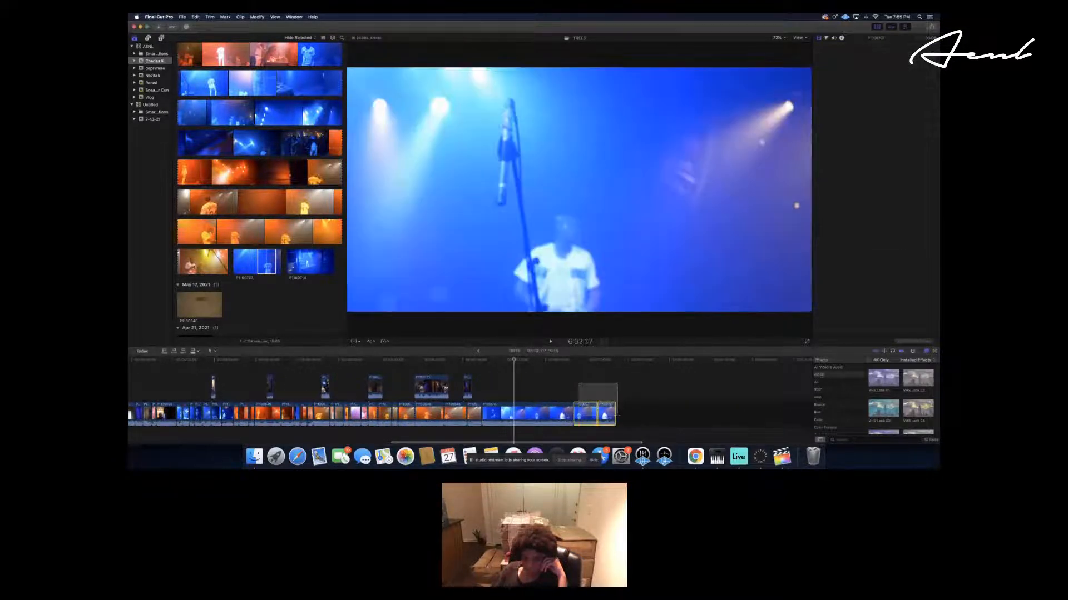
pyautogui.press('Delete')
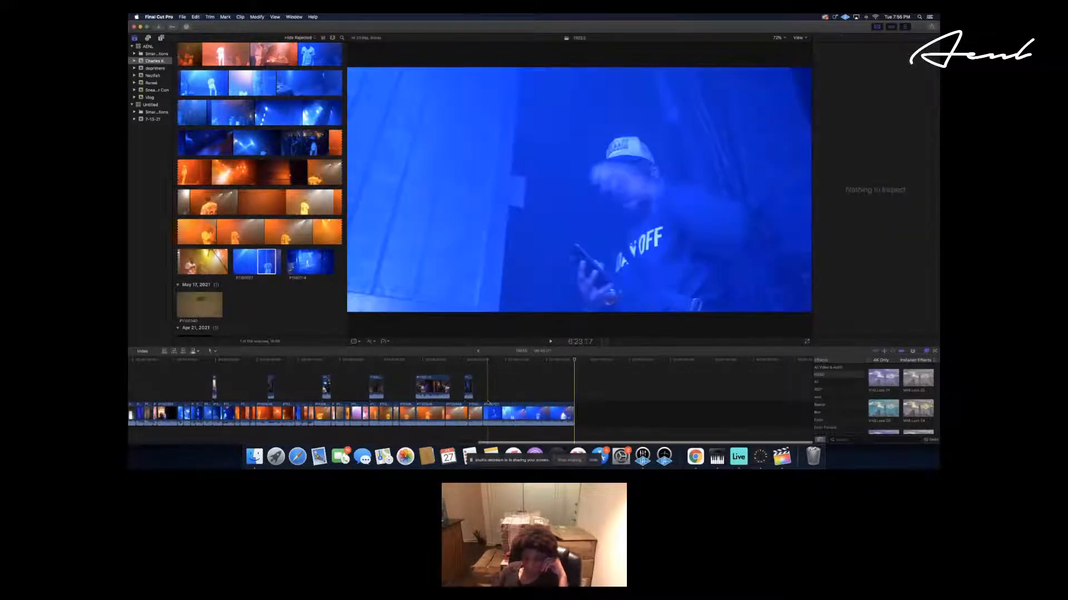
# Detach the audio from all the connected clips above the primary storyline and delete the detached audio.
pyautogui.hscroll(-1, 490, 400)
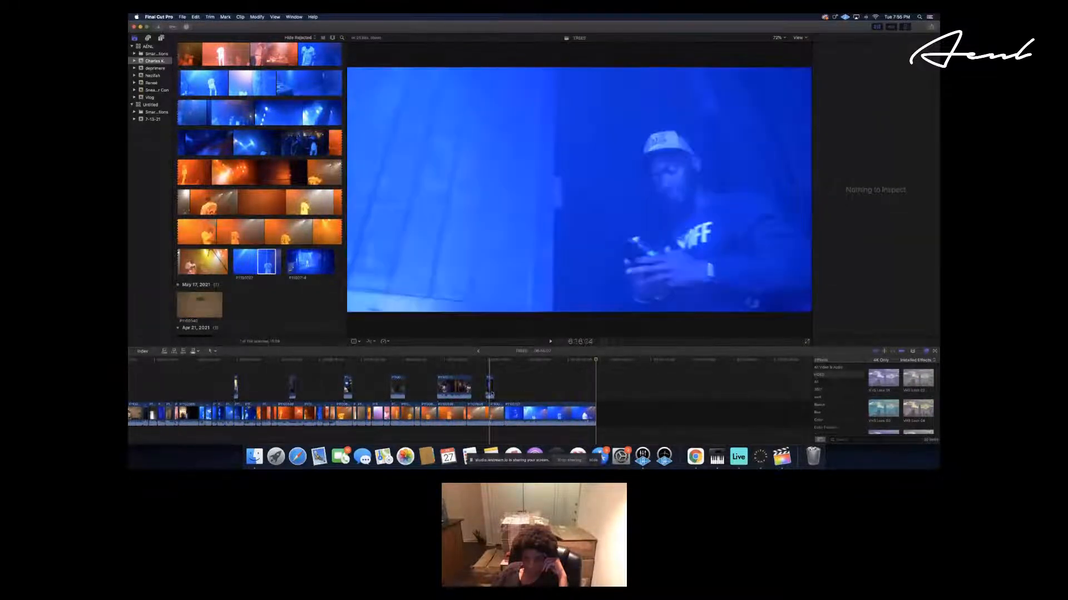
pyautogui.hscroll(-5, 457, 392)
pyautogui.hscroll(3, 457, 392)
pyautogui.hscroll(-6, 351, 393)
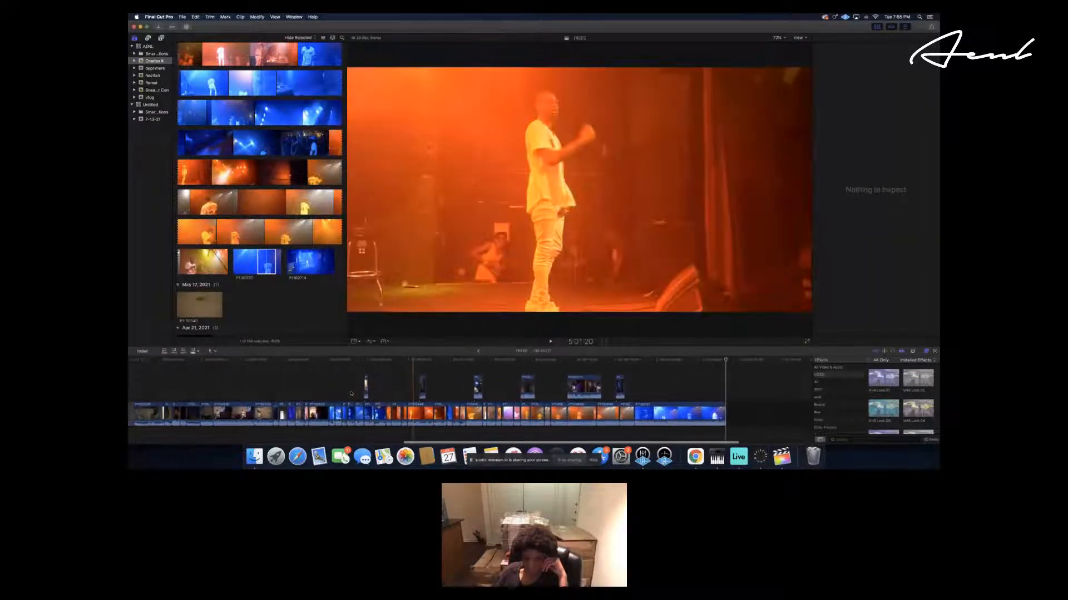
pyautogui.moveTo(448, 384); pyautogui.dragTo(755, 385)
pyautogui.rightClick(655, 384)
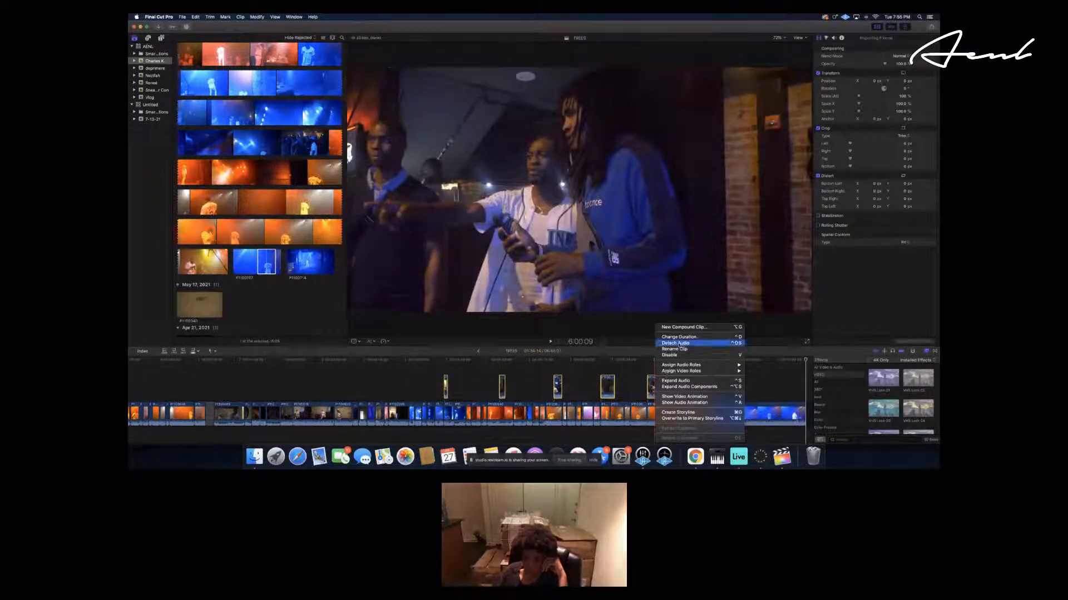
pyautogui.click(676, 343)
pyautogui.moveTo(429, 433); pyautogui.dragTo(746, 425)
pyautogui.press('Delete')
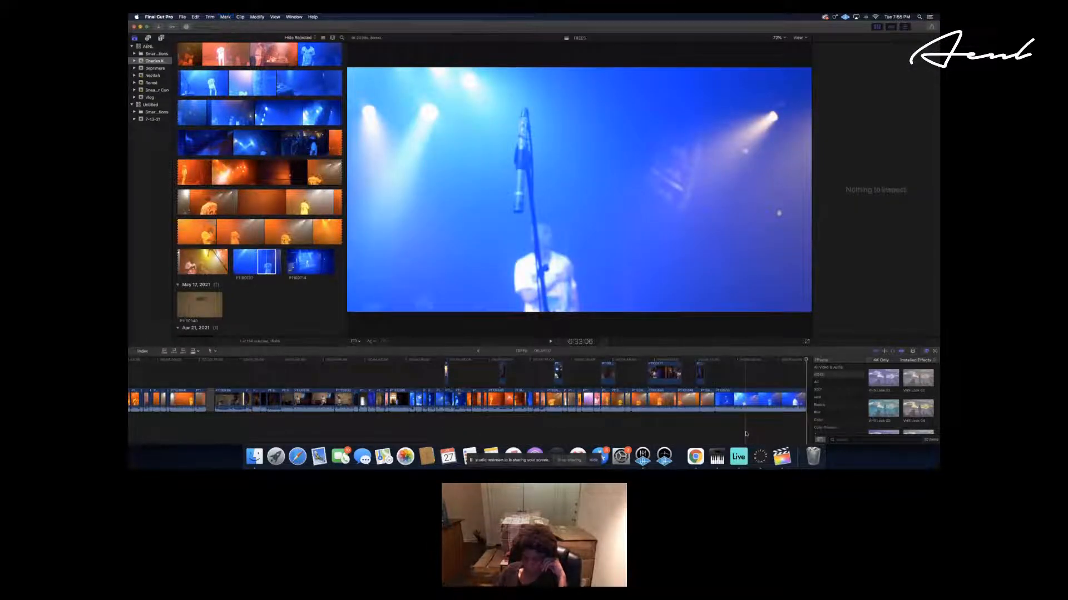
# Insert a gap at the end of the primary storyline, after the last blue clip.
pyautogui.hscroll(5, 684, 425)
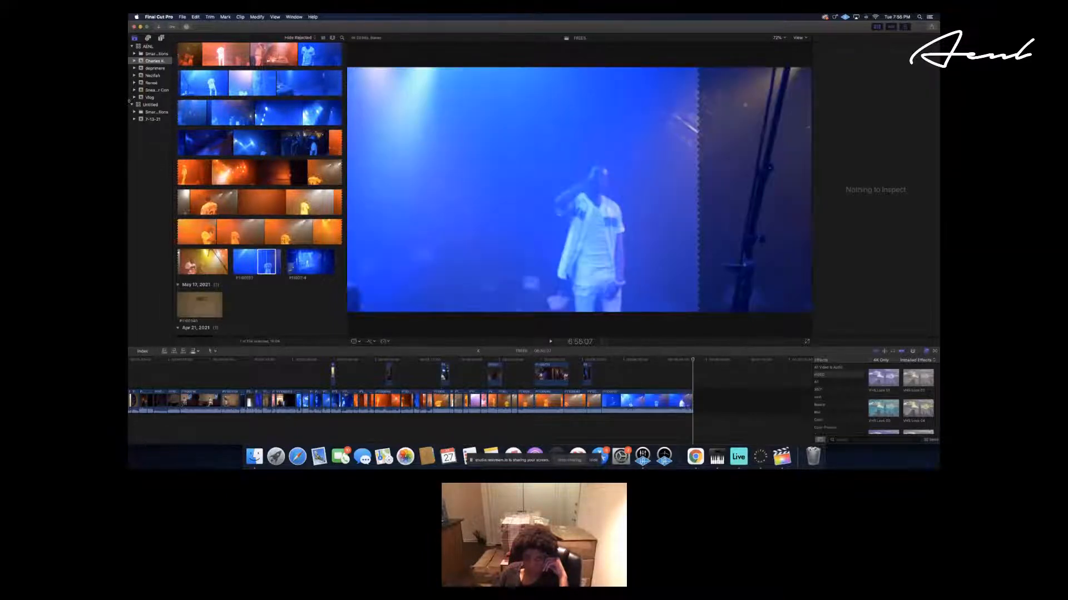
pyautogui.click(195, 17)
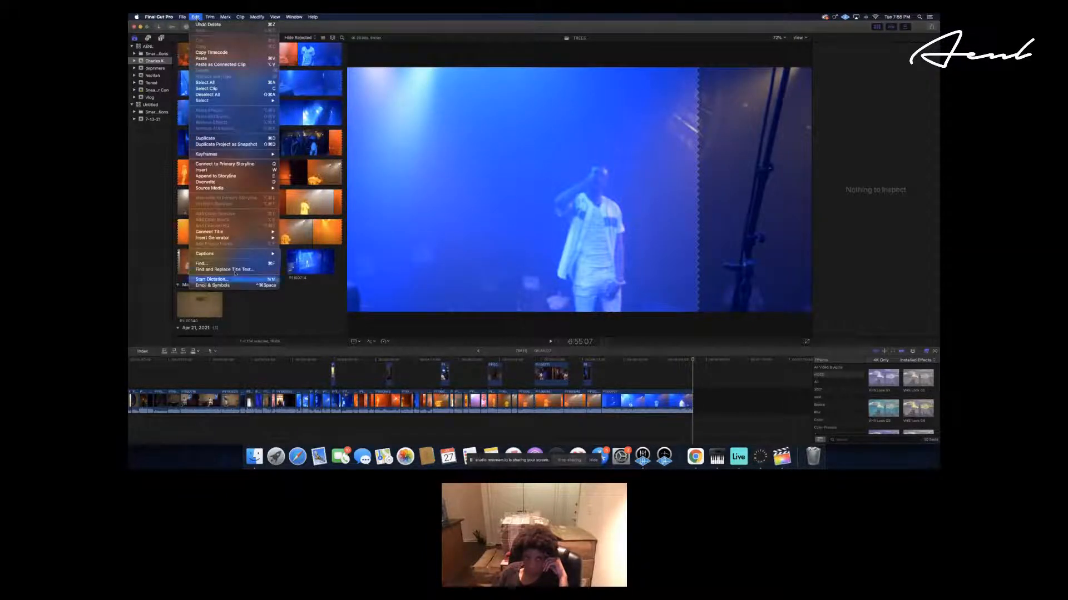
pyautogui.moveTo(230, 238)
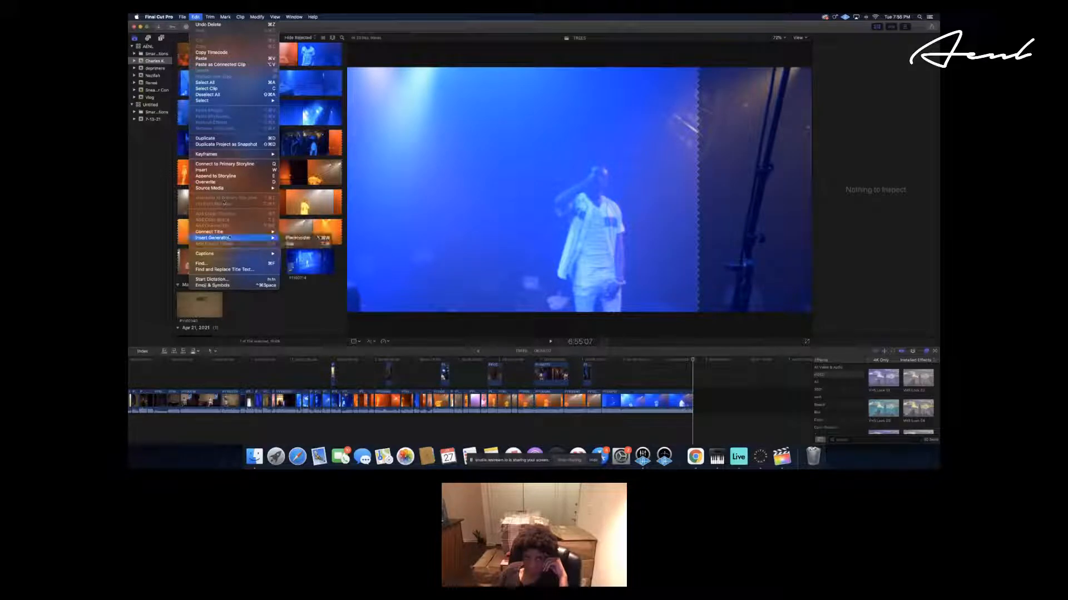
pyautogui.click(291, 243)
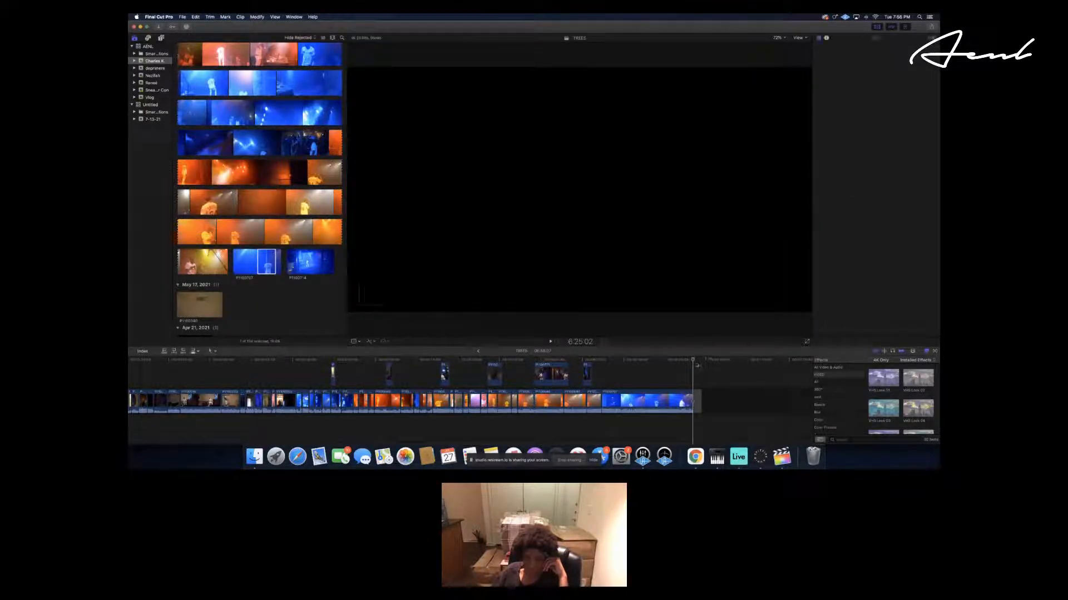
pyautogui.moveTo(693, 361)
pyautogui.mouseDown()
pyautogui.moveTo(709, 363)
pyautogui.moveTo(694, 363)
pyautogui.mouseUp()
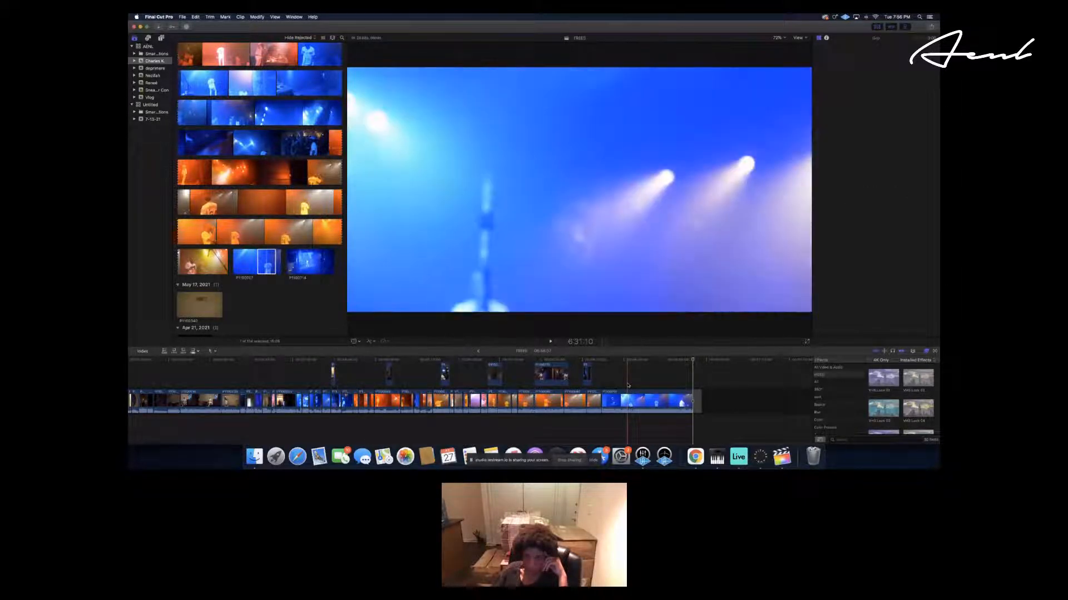
# Place the playhead just after the earlier gap and view the opening clips of the timeline.
pyautogui.hscroll(-2, 627, 385)
pyautogui.hscroll(-2, 627, 385)
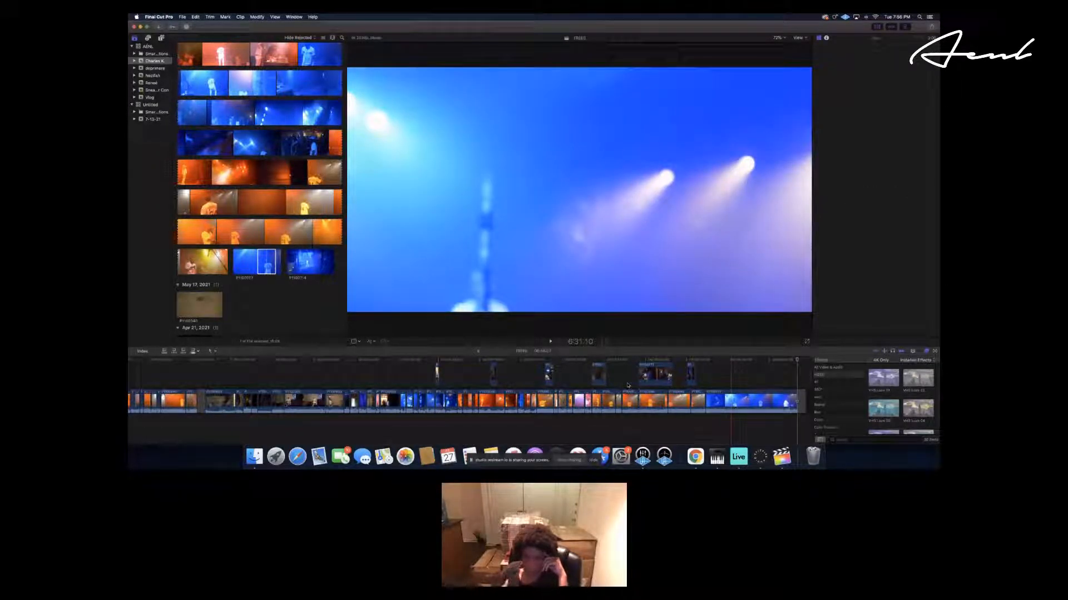
pyautogui.click(206, 362)
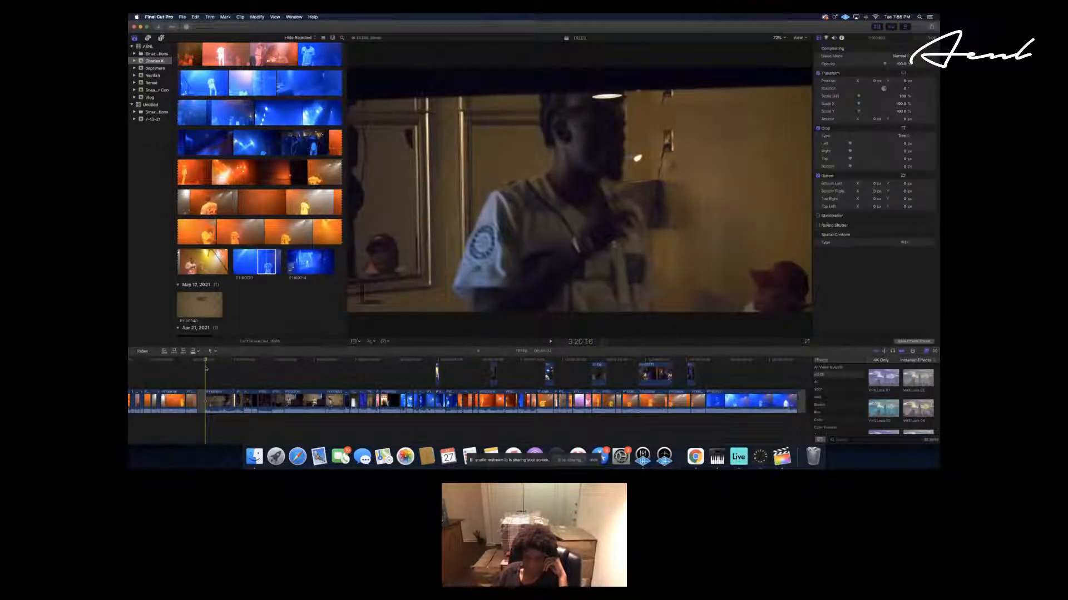
pyautogui.hscroll(-10, 206, 368)
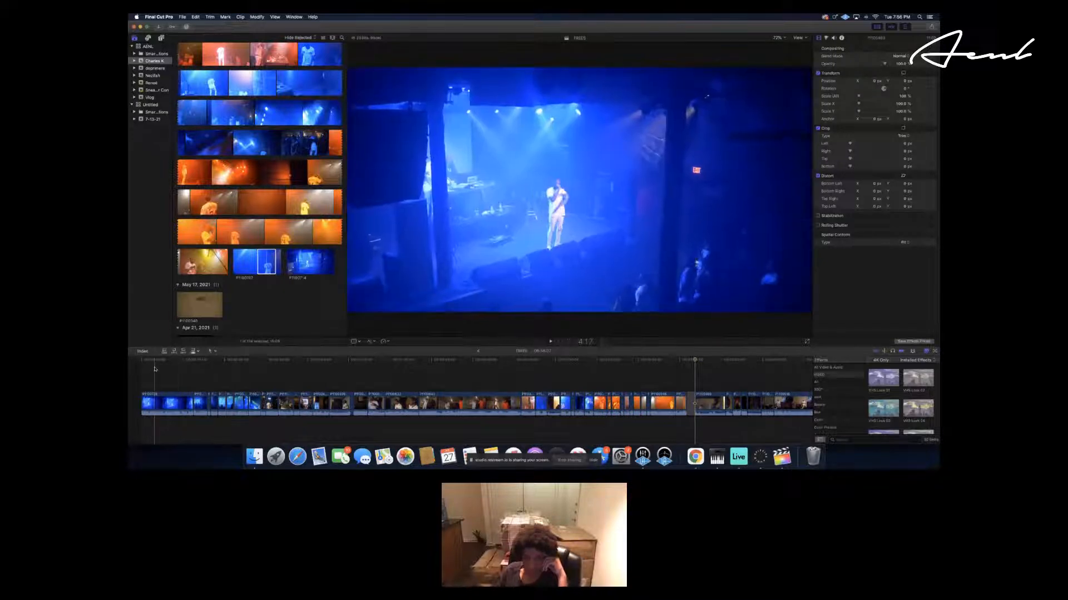
# Copy all the clips before the earlier gap into a new project created with the default settings.
pyautogui.moveTo(155, 368); pyautogui.dragTo(691, 433)
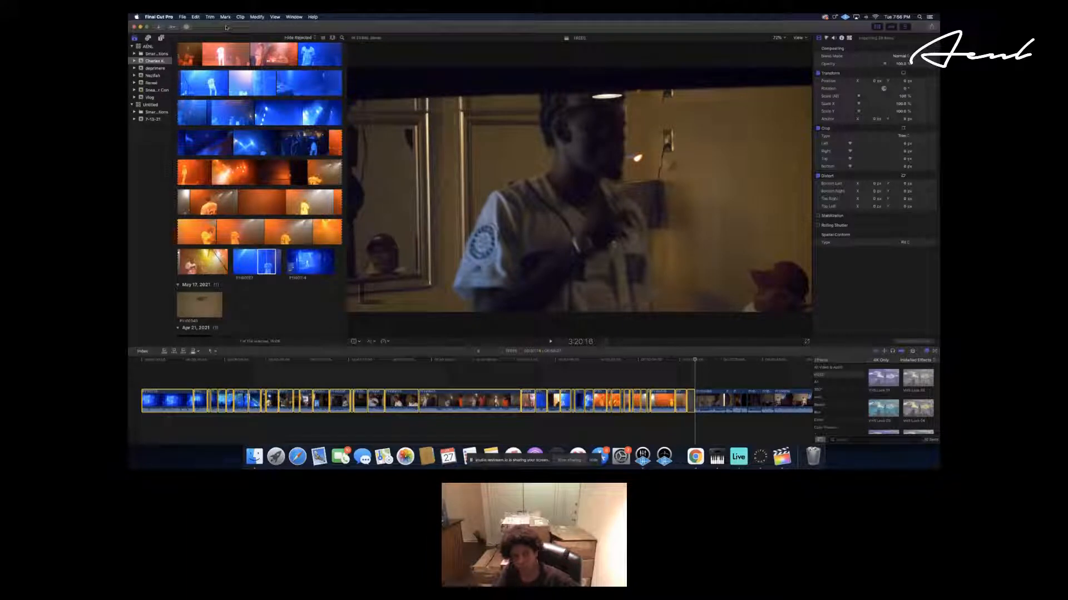
pyautogui.click(181, 17)
pyautogui.moveTo(245, 24)
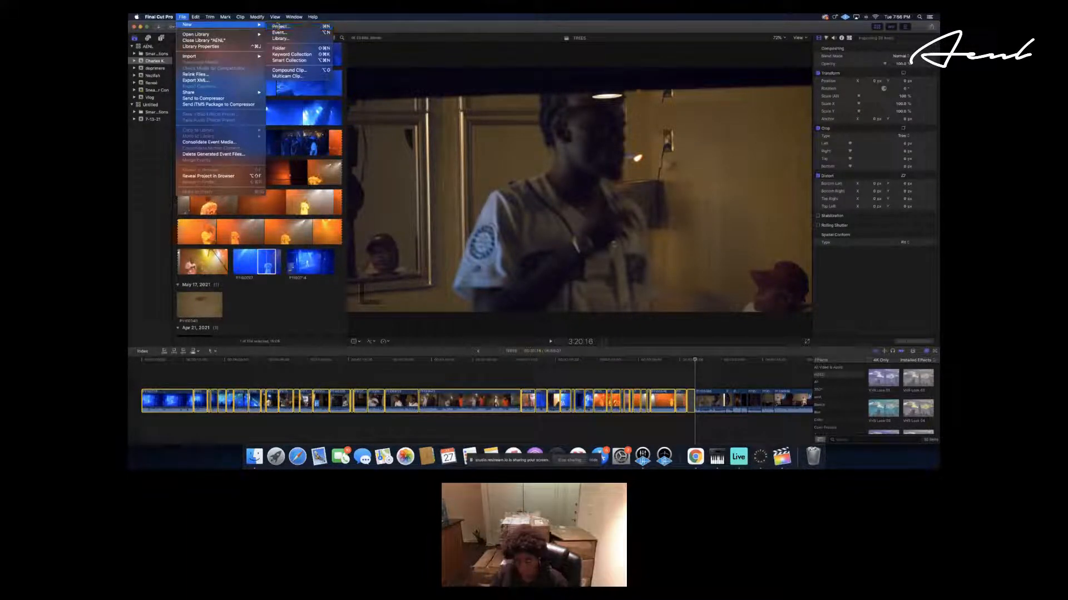
pyautogui.click(276, 27)
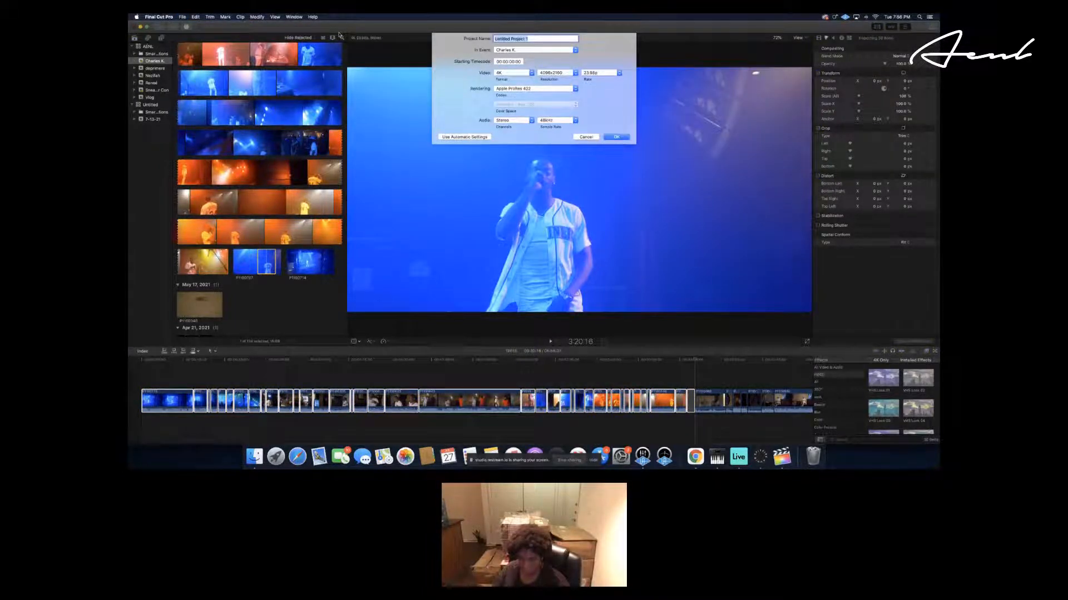
pyautogui.press('Return')
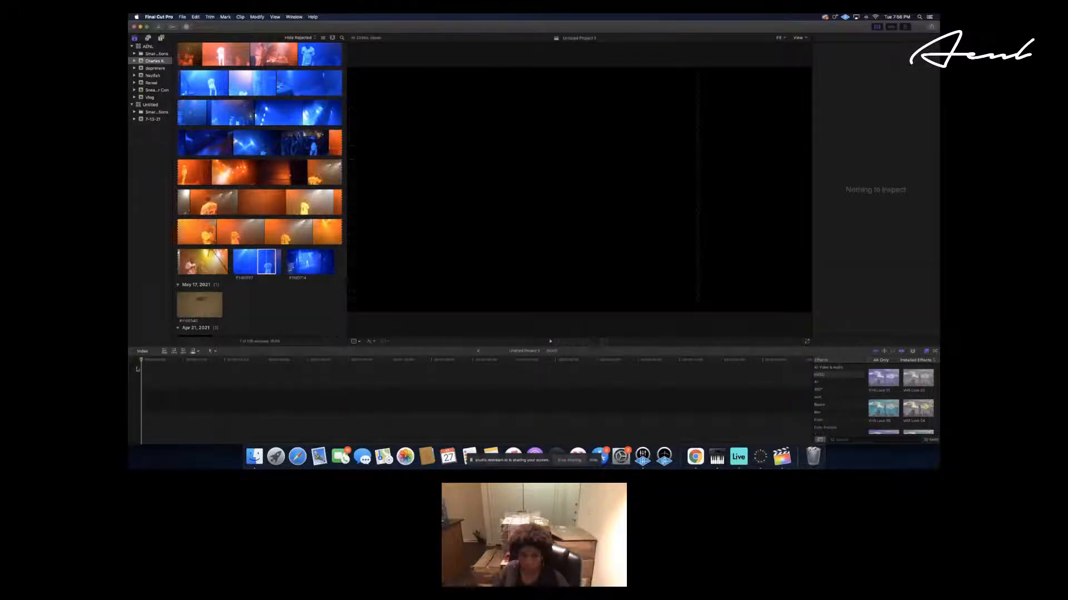
pyautogui.press('e')
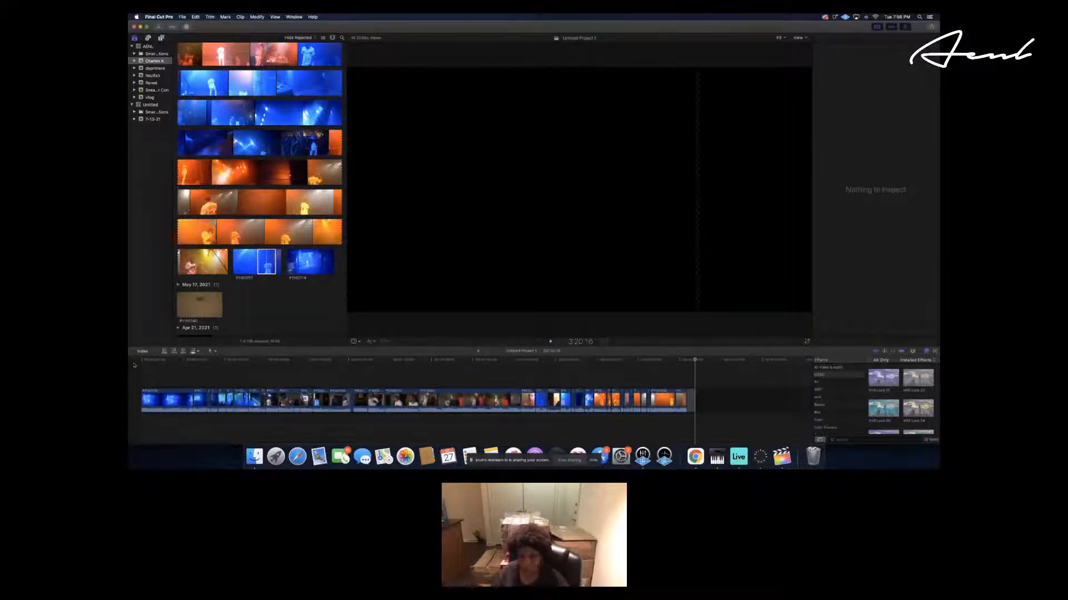
# Reopen the TREES project and delete the copied opening clips from its timeline.
pyautogui.scroll(10, 235, 117)
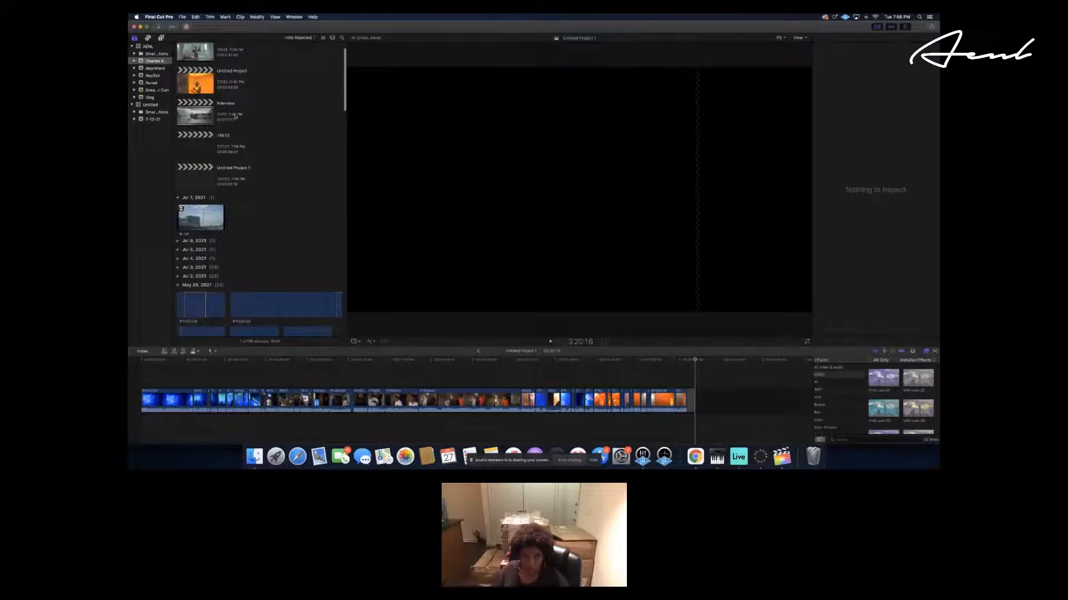
pyautogui.scroll(2, 235, 116)
pyautogui.click(198, 173)
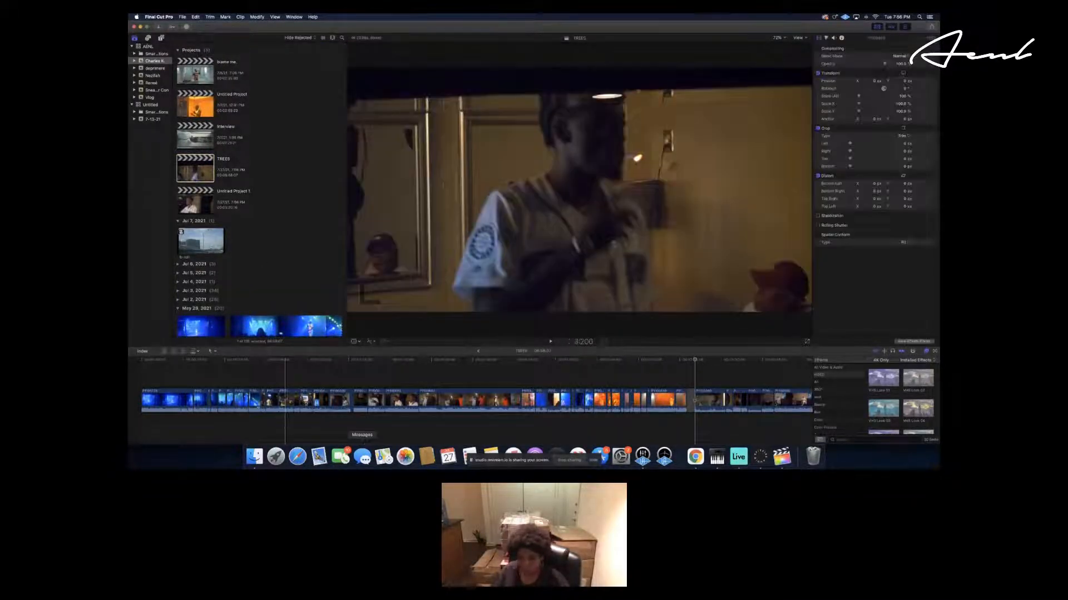
pyautogui.moveTo(160, 366); pyautogui.dragTo(679, 433)
pyautogui.press('Delete')
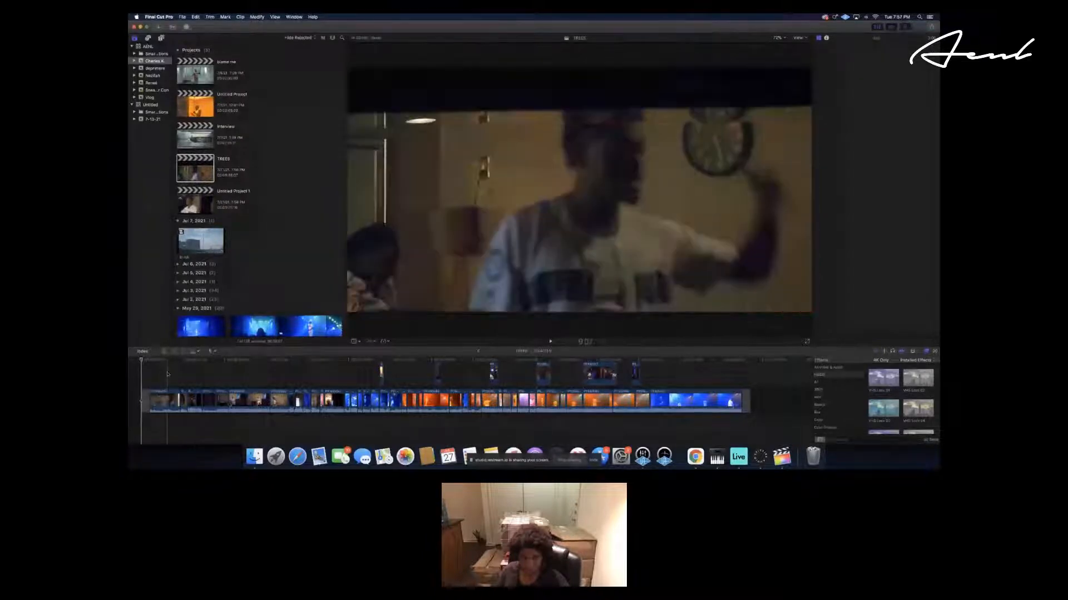
pyautogui.click(168, 392)
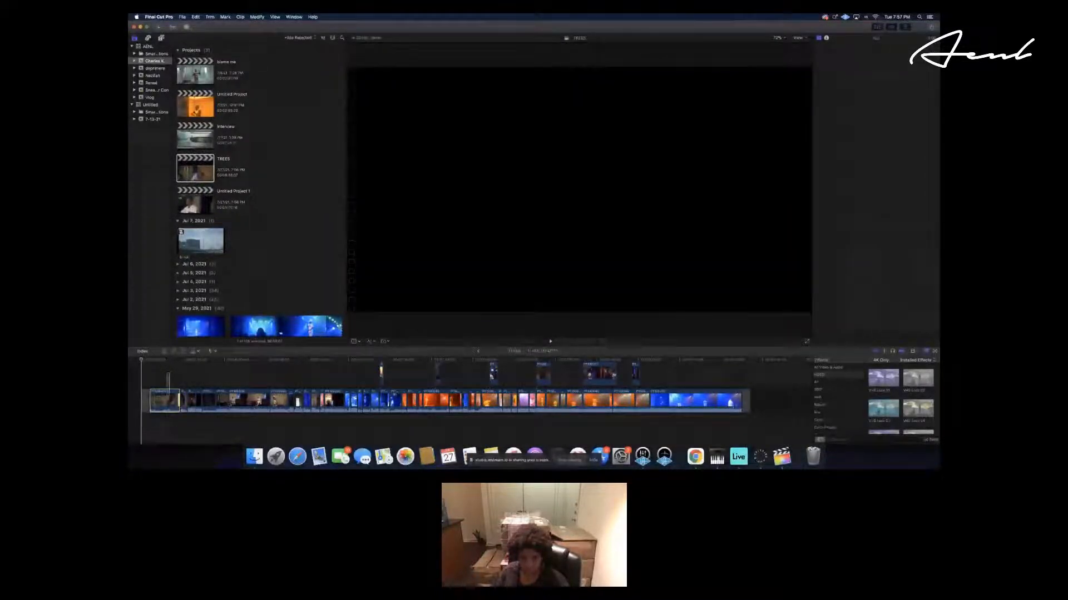
pyautogui.moveTo(168, 389); pyautogui.dragTo(281, 389)
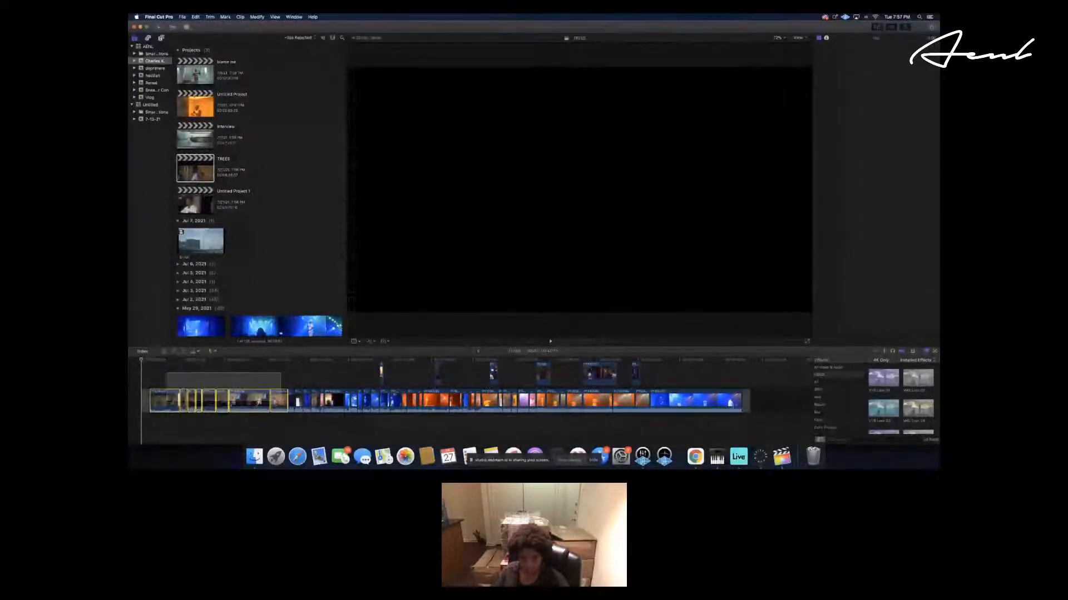
pyautogui.click(153, 361)
pyautogui.press('super+4')
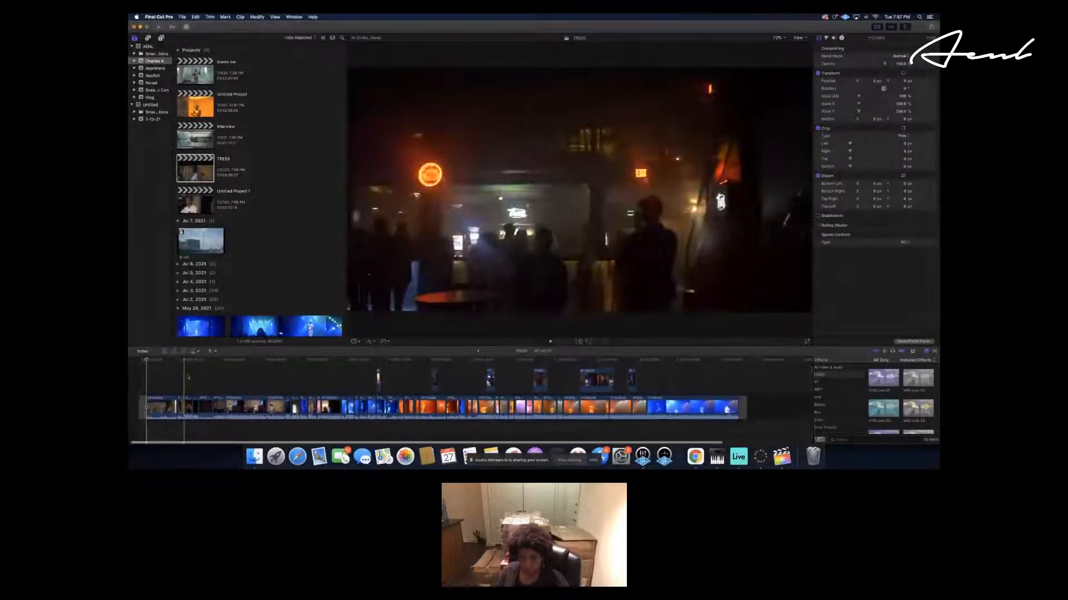
pyautogui.moveTo(374, 380); pyautogui.dragTo(676, 388)
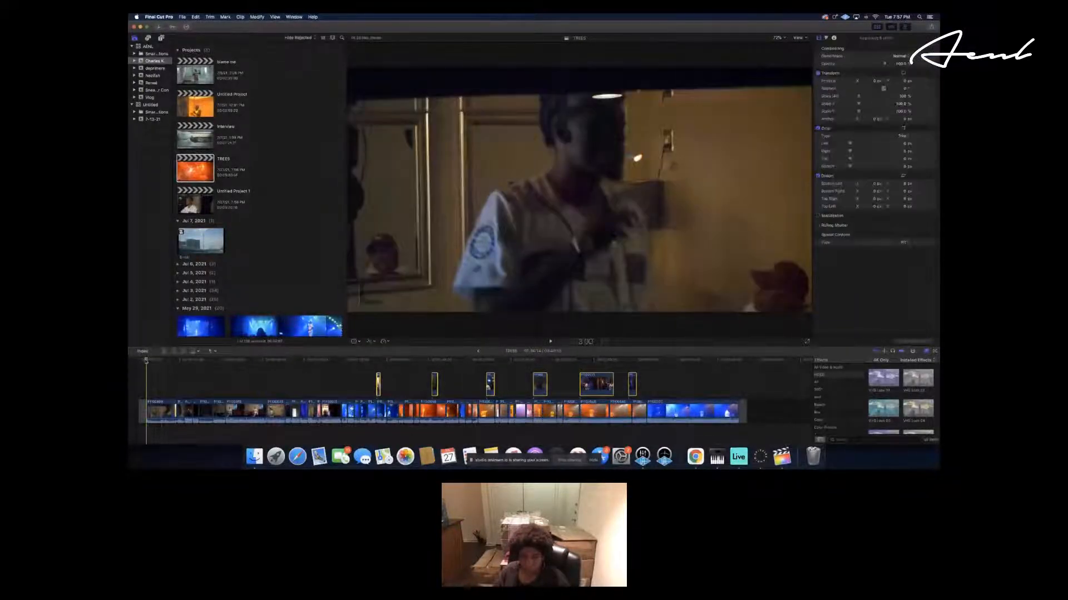
pyautogui.moveTo(146, 360); pyautogui.dragTo(151, 361)
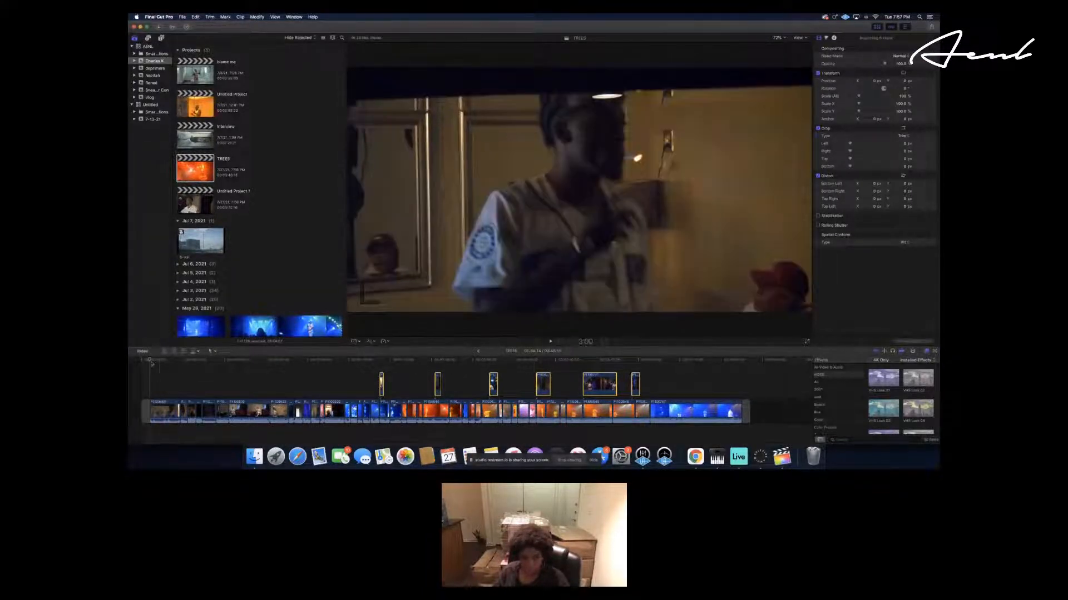
pyautogui.hscroll(-2, 199, 383)
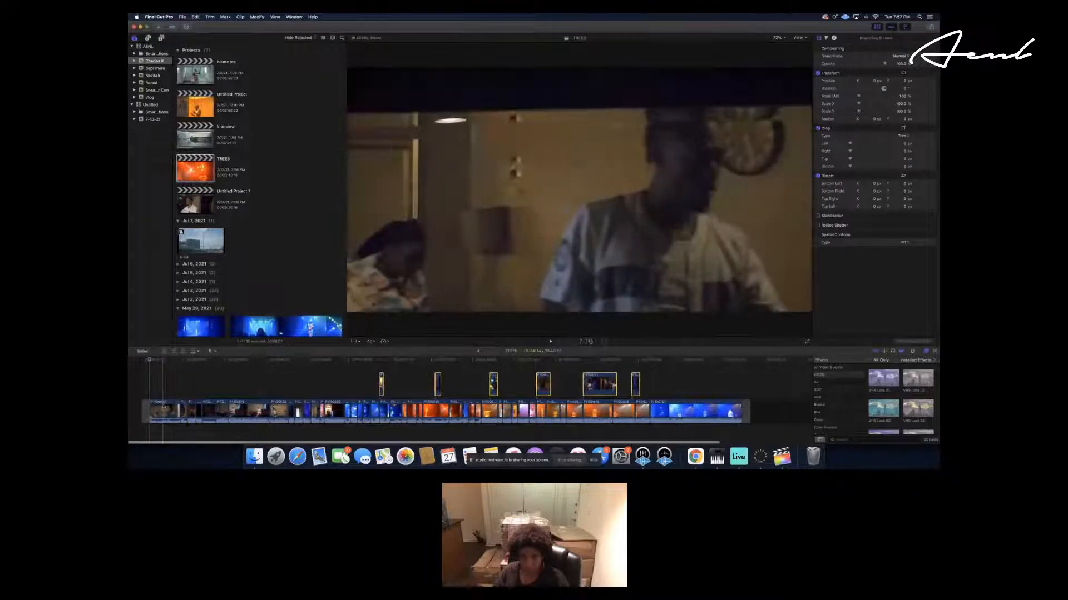
# Search all effects for "lut" and apply the Custom LUT effect to the first clip after the opening gap.
pyautogui.click(163, 408)
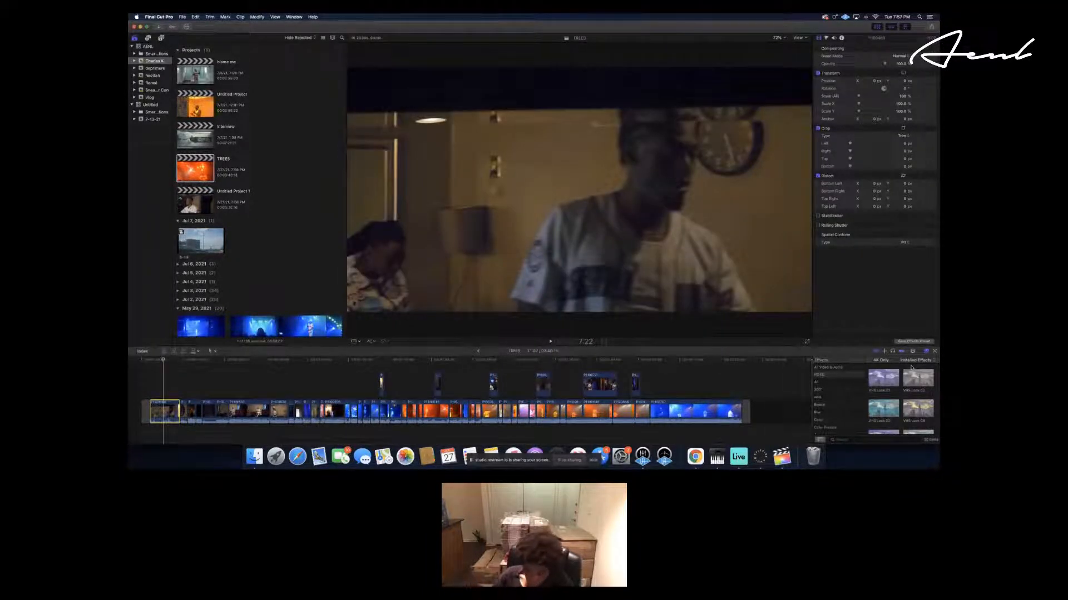
pyautogui.click(866, 439)
pyautogui.write('ut')
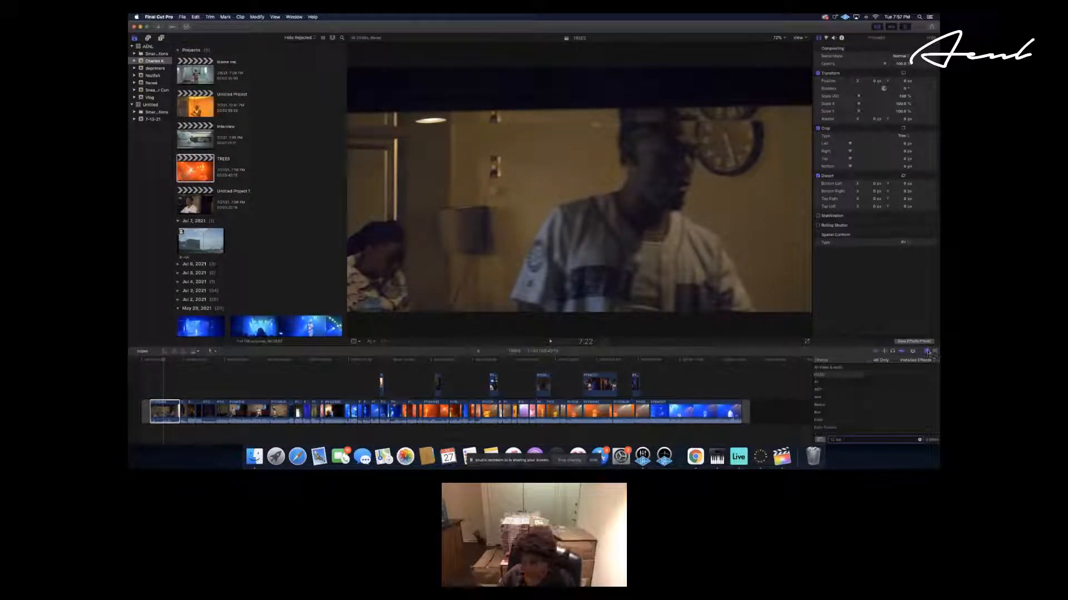
pyautogui.click(829, 367)
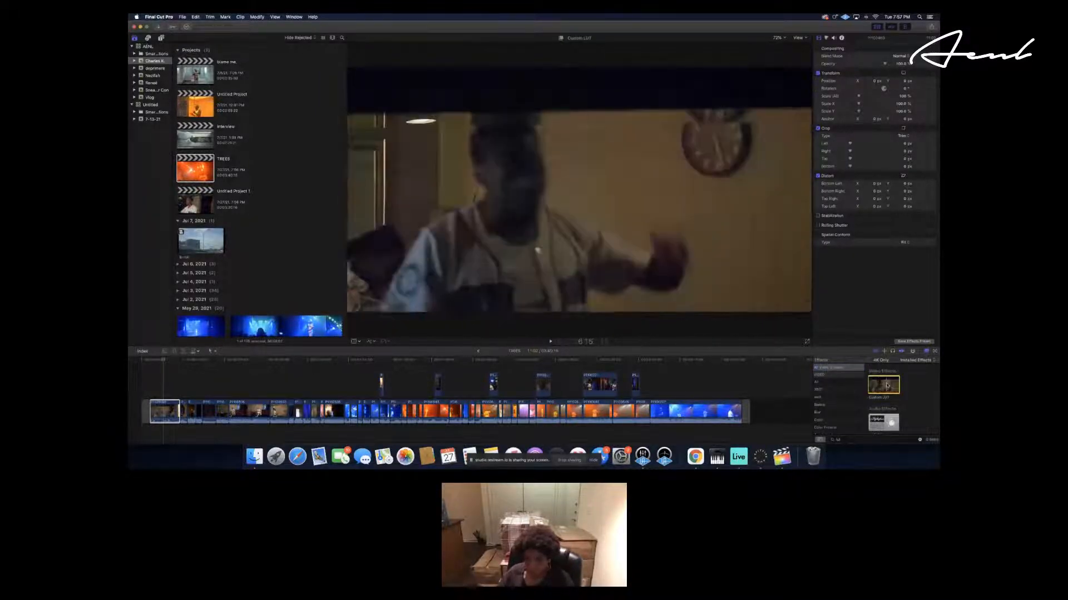
pyautogui.moveTo(884, 385); pyautogui.dragTo(164, 411)
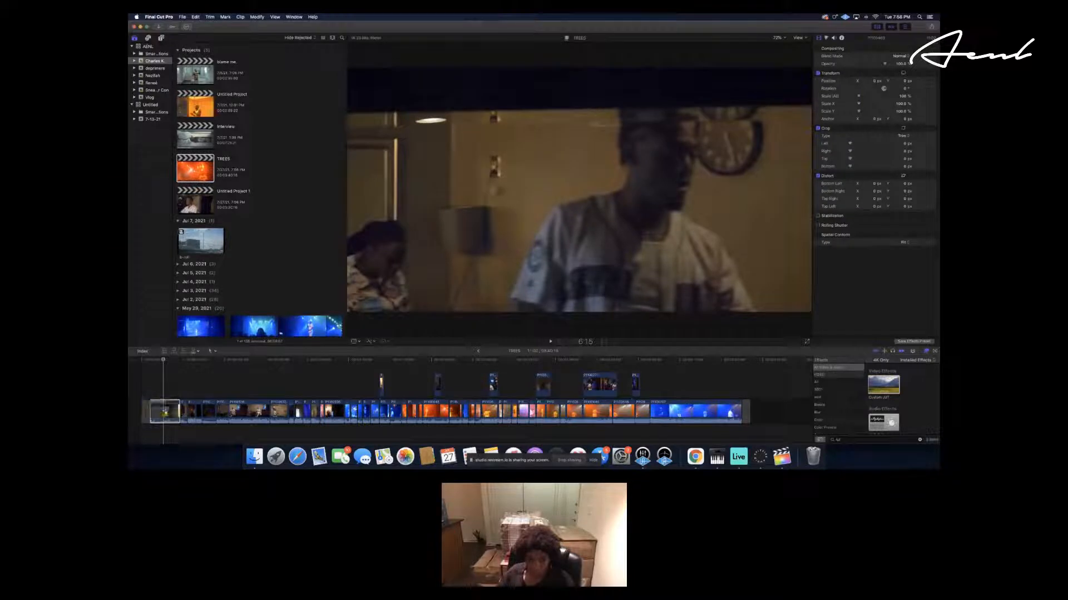
pyautogui.click(164, 411)
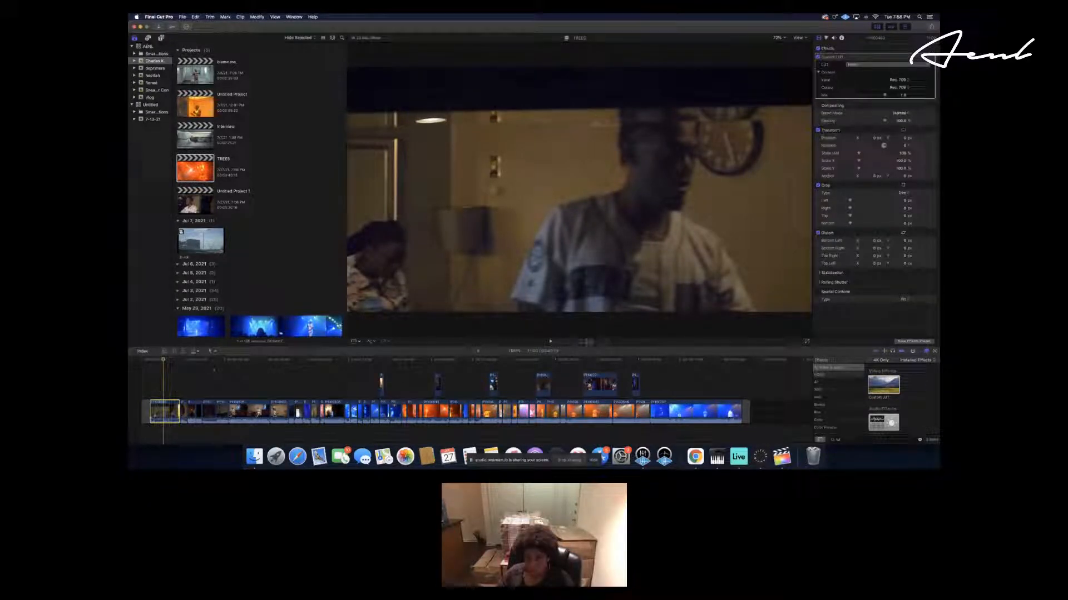
# Try the OSIRIS_Rec.709 to LOG LUT on the first clip and test the effect's mix amount.
pyautogui.click(870, 65)
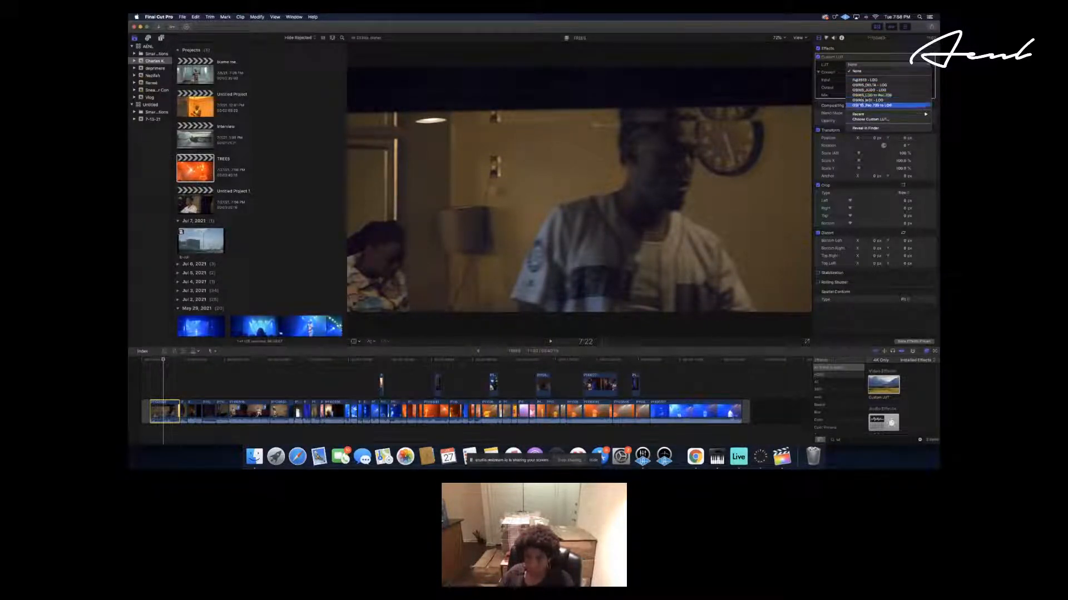
pyautogui.click(859, 105)
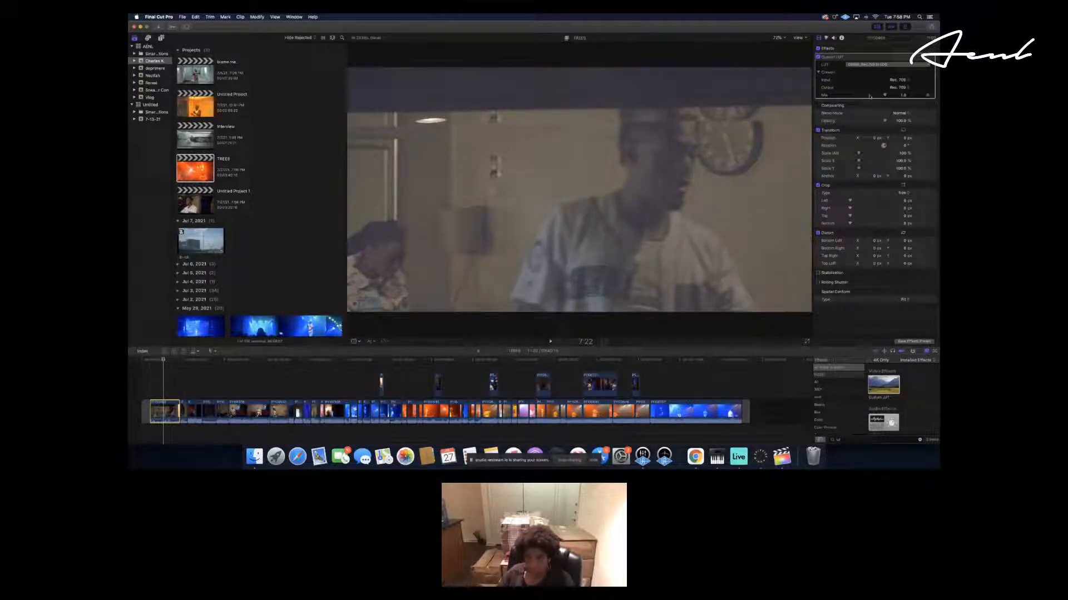
pyautogui.moveTo(869, 96)
pyautogui.mouseDown()
pyautogui.moveTo(853, 95)
pyautogui.moveTo(886, 95)
pyautogui.mouseUp()
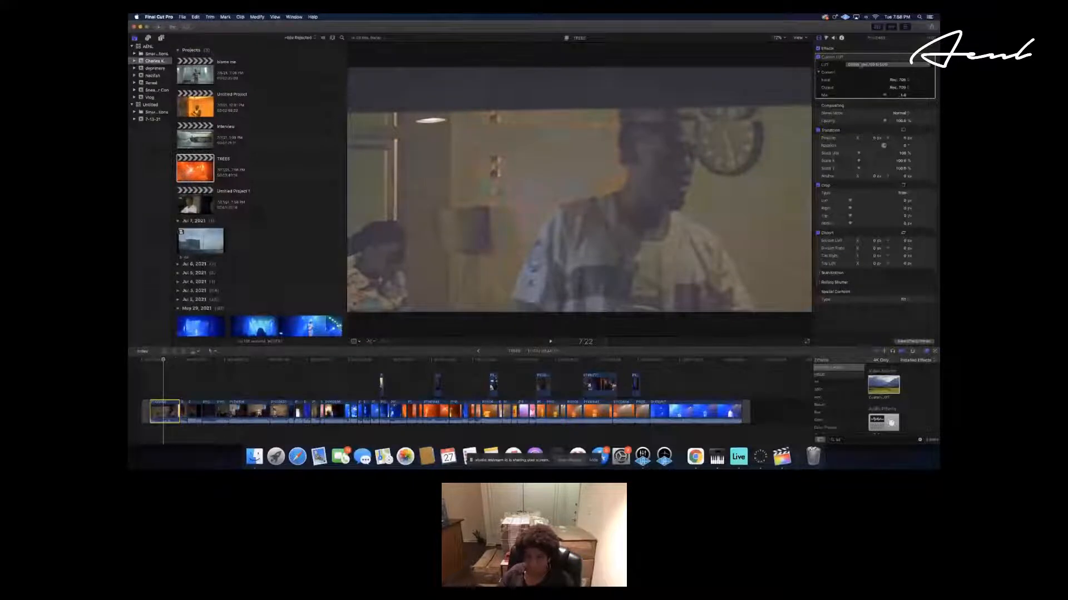
# Try the Fuji log LUT and the OSIRIS_DELTA - LOG LUT on the first clip.
pyautogui.click(857, 65)
pyautogui.click(866, 80)
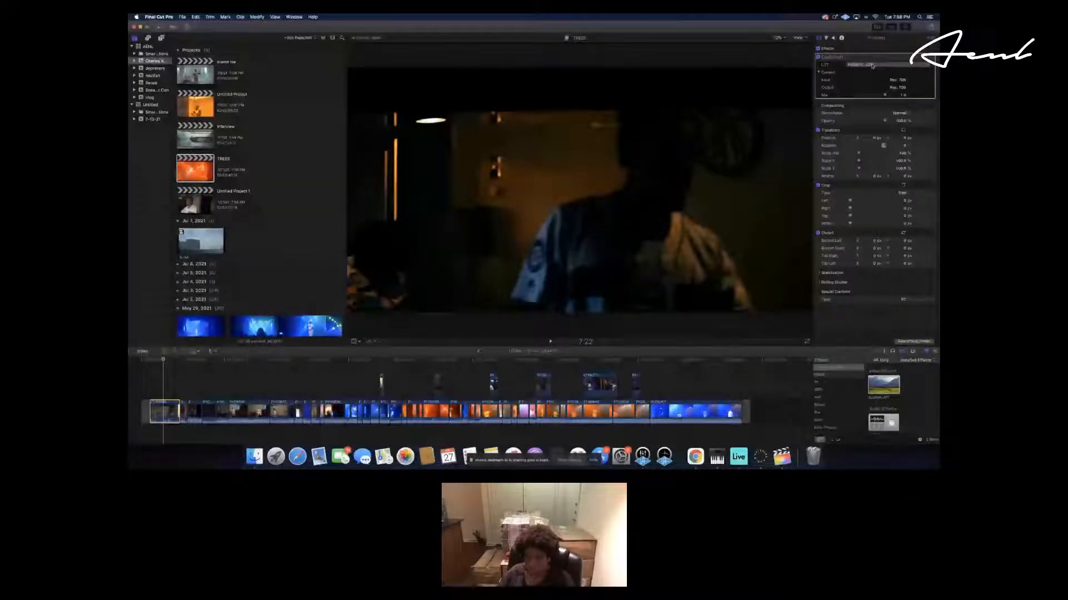
pyautogui.click(872, 66)
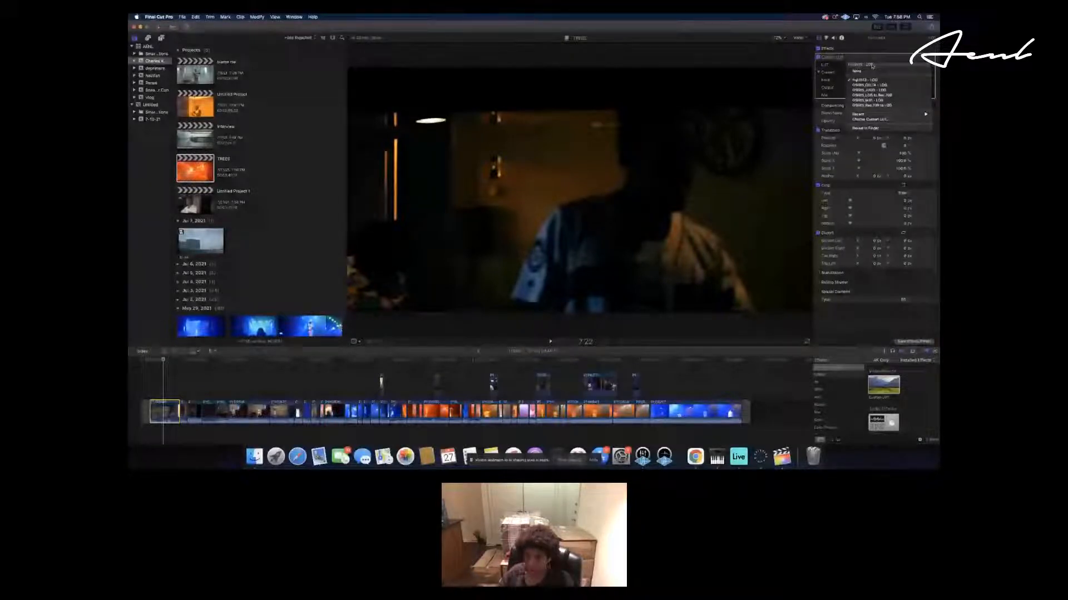
pyautogui.click(868, 85)
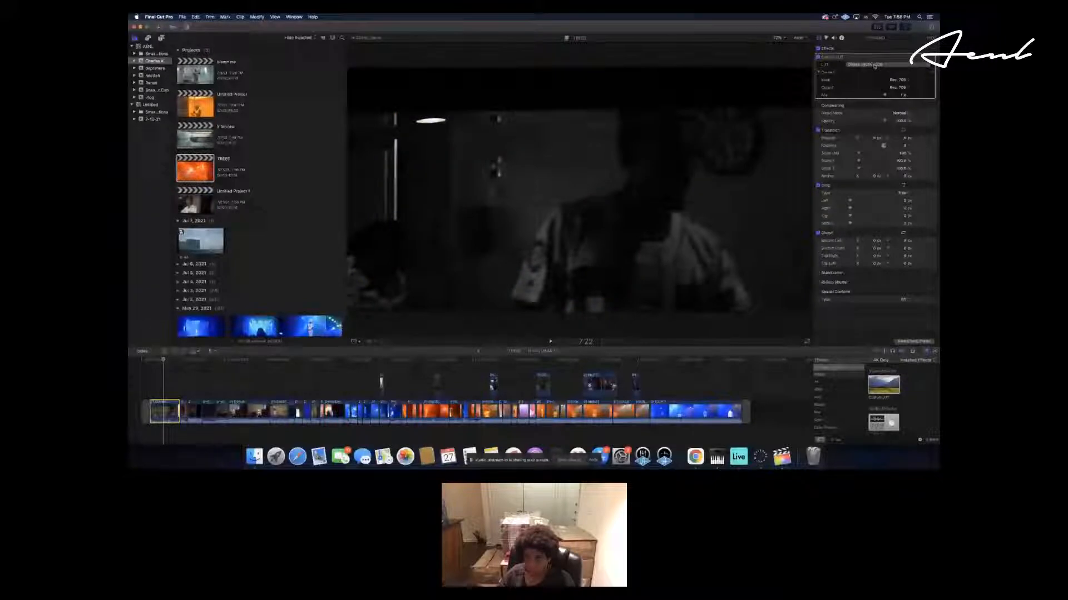
# Compare the OSIRIS_JUGO - LOG and OSIRIS_M31 - LOG LUTs on the first clip.
pyautogui.click(875, 65)
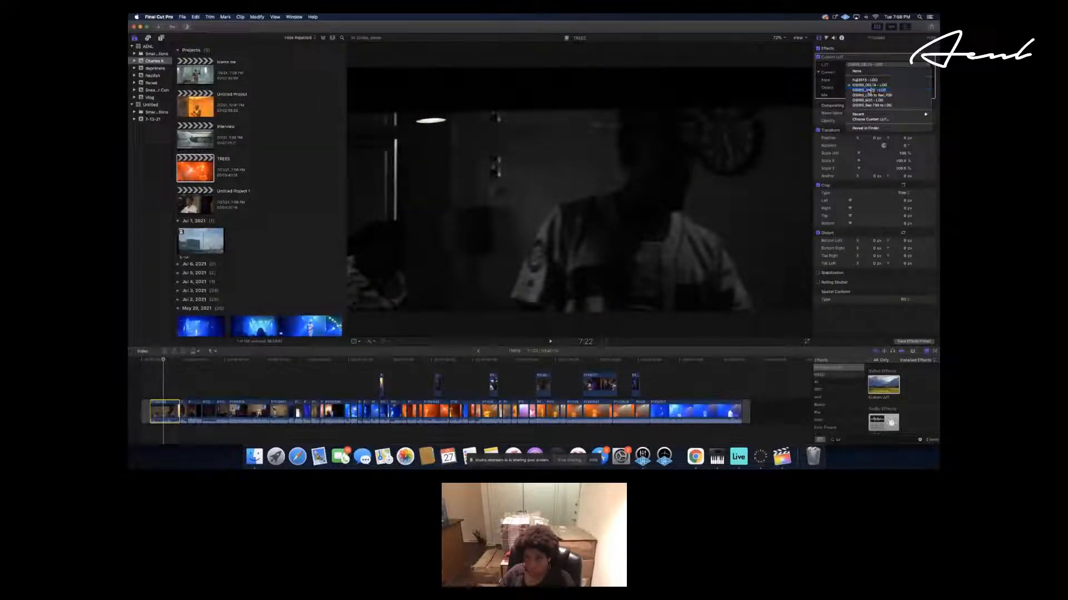
pyautogui.click(869, 90)
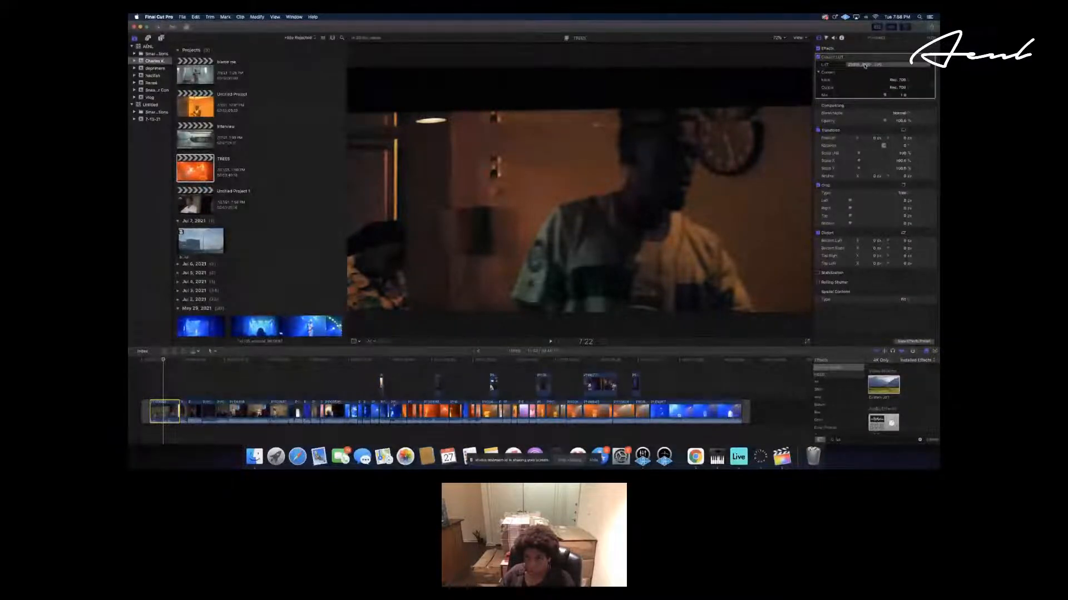
pyautogui.click(865, 66)
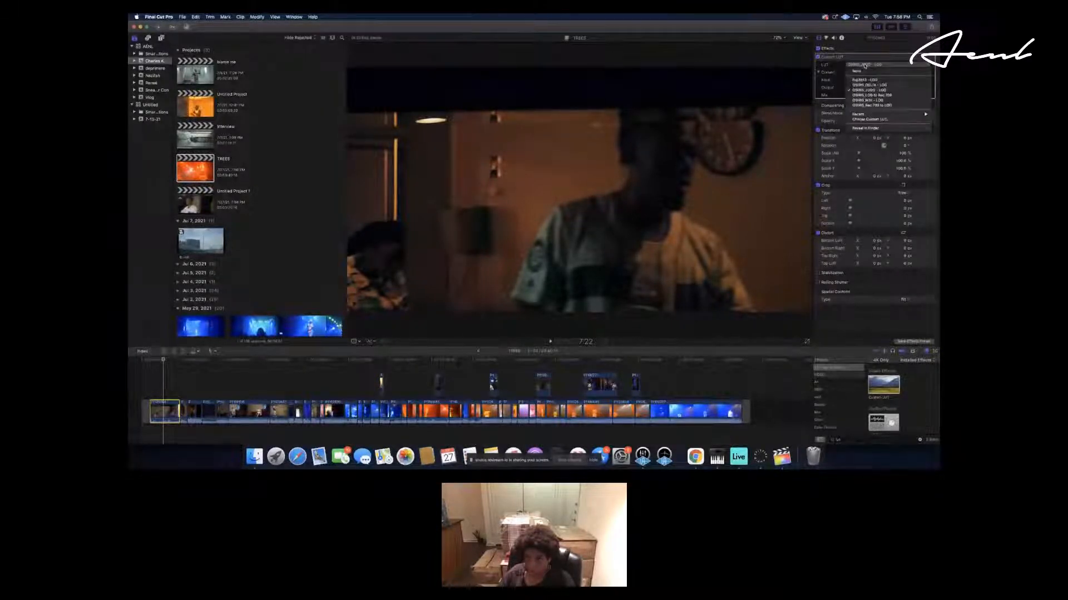
pyautogui.click(867, 101)
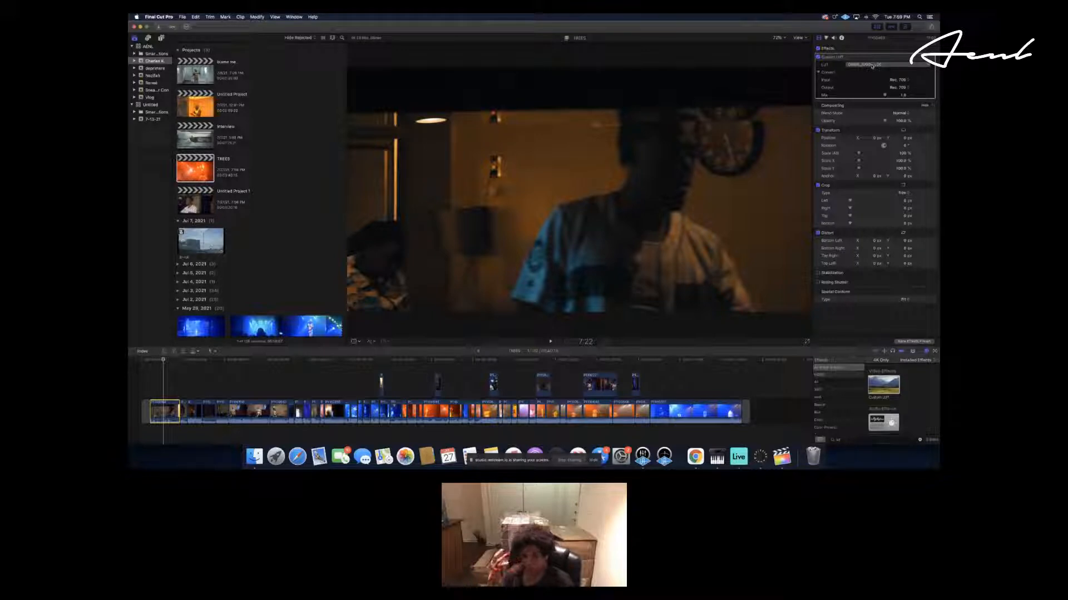
pyautogui.click(871, 65)
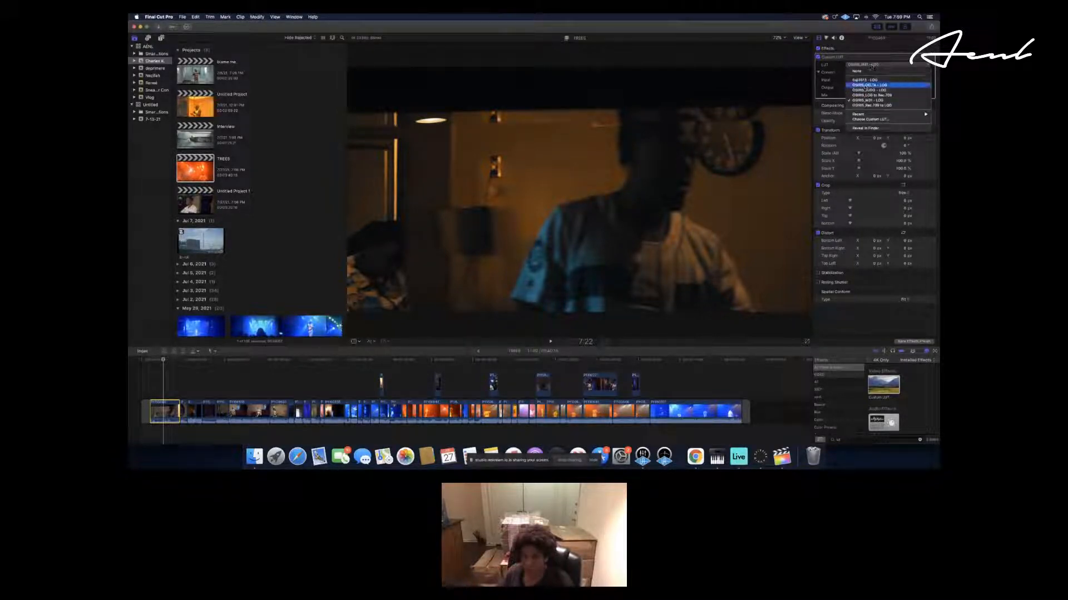
pyautogui.click(864, 89)
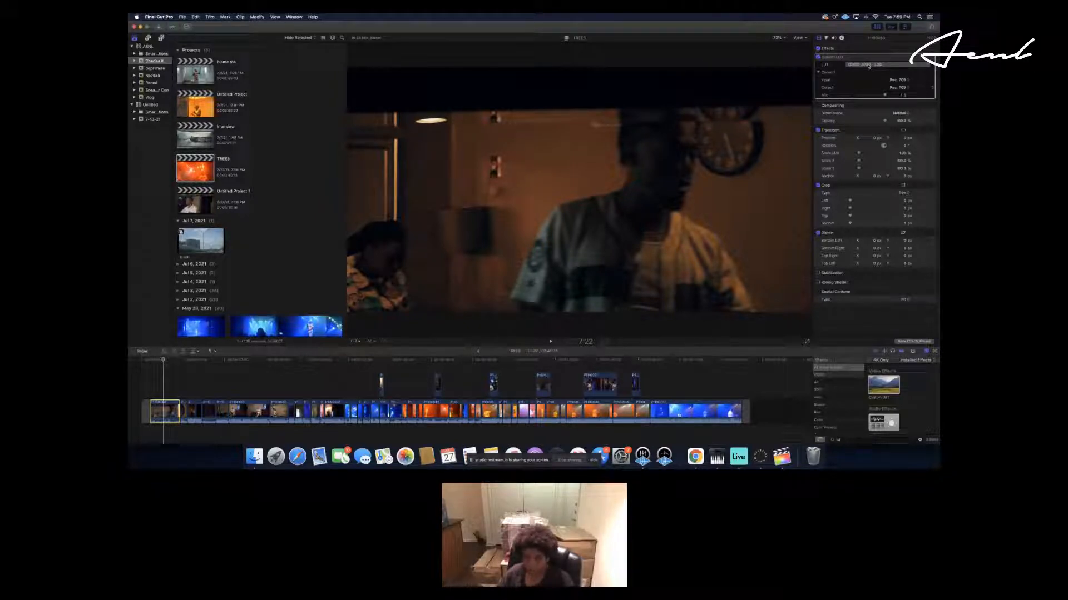
# Set the first clip's LUT to OSIRIS_DELTA - LOG, reduce its mix, and place the playhead at the clip's start.
pyautogui.click(868, 66)
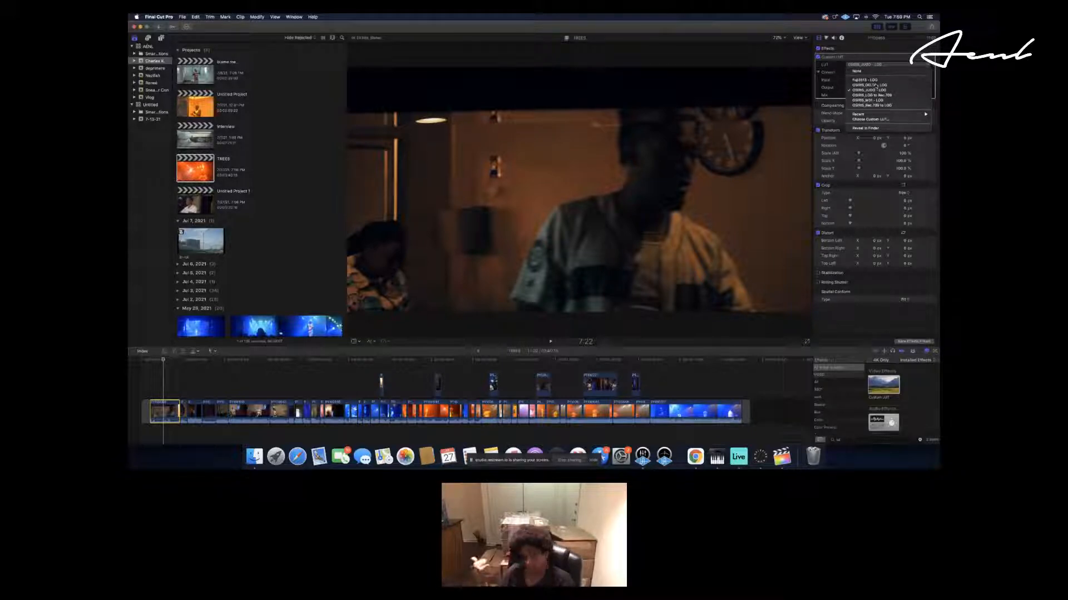
pyautogui.click(873, 86)
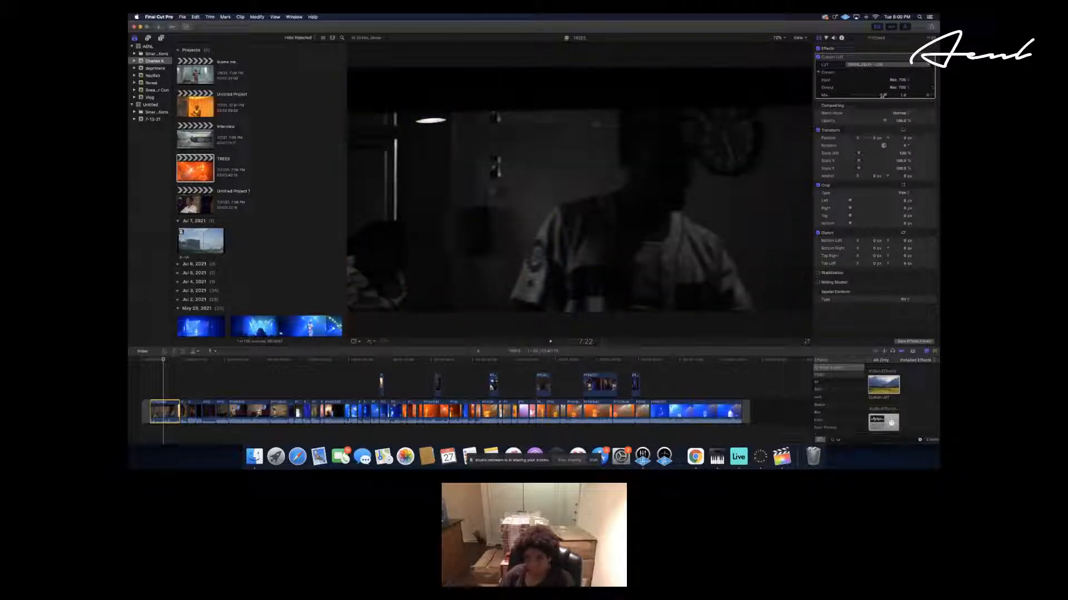
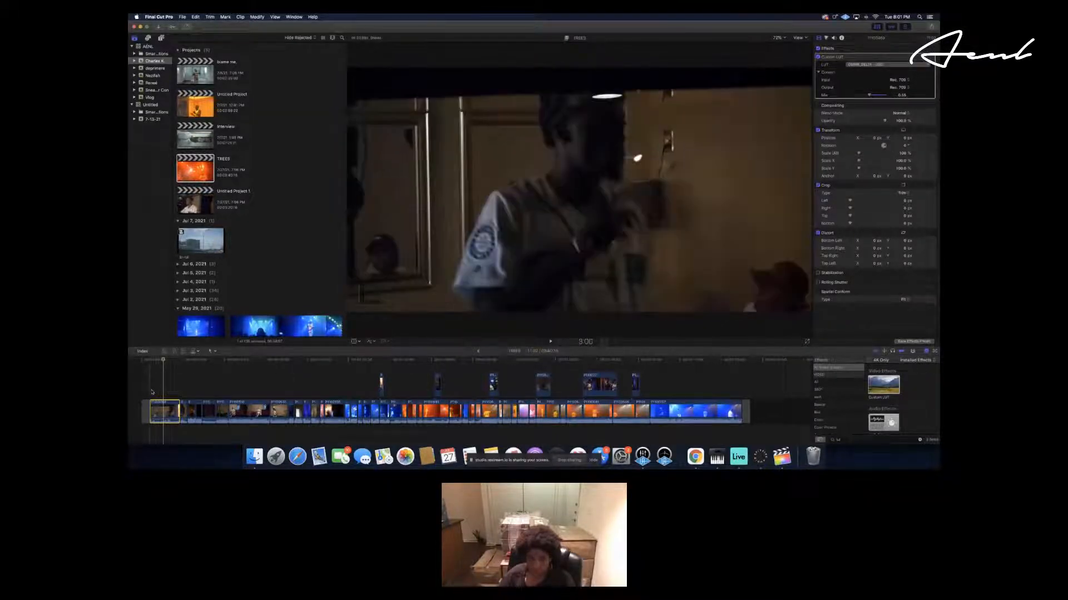
pyautogui.click(151, 367)
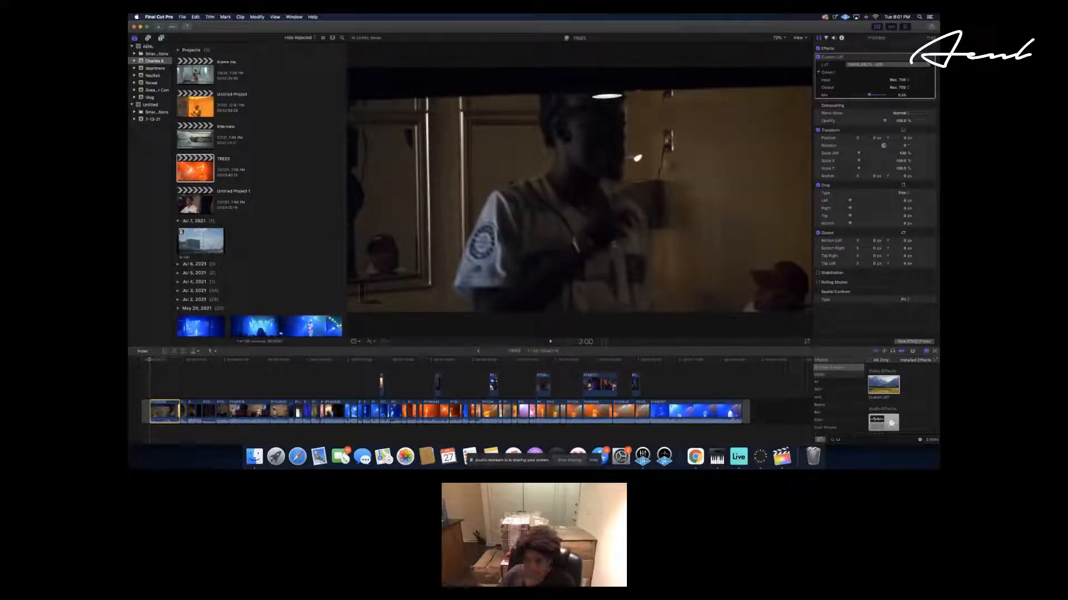
# Search the effects for "color", add the Color Board effect to the first clip, and open its correction controls.
pyautogui.doubleClick(850, 440)
pyautogui.press('BackSpace')
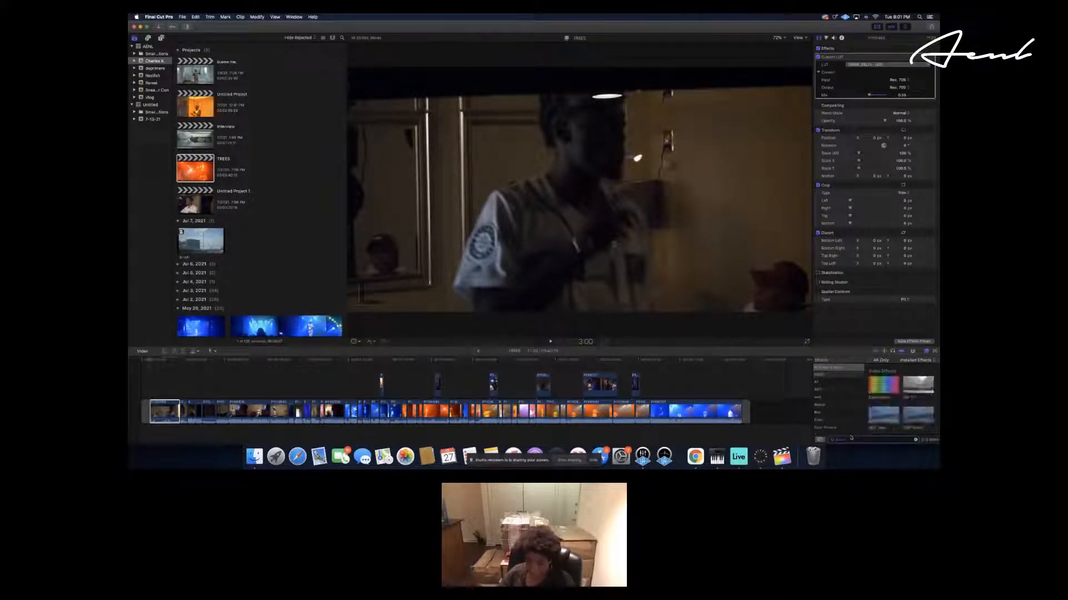
pyautogui.write('color')
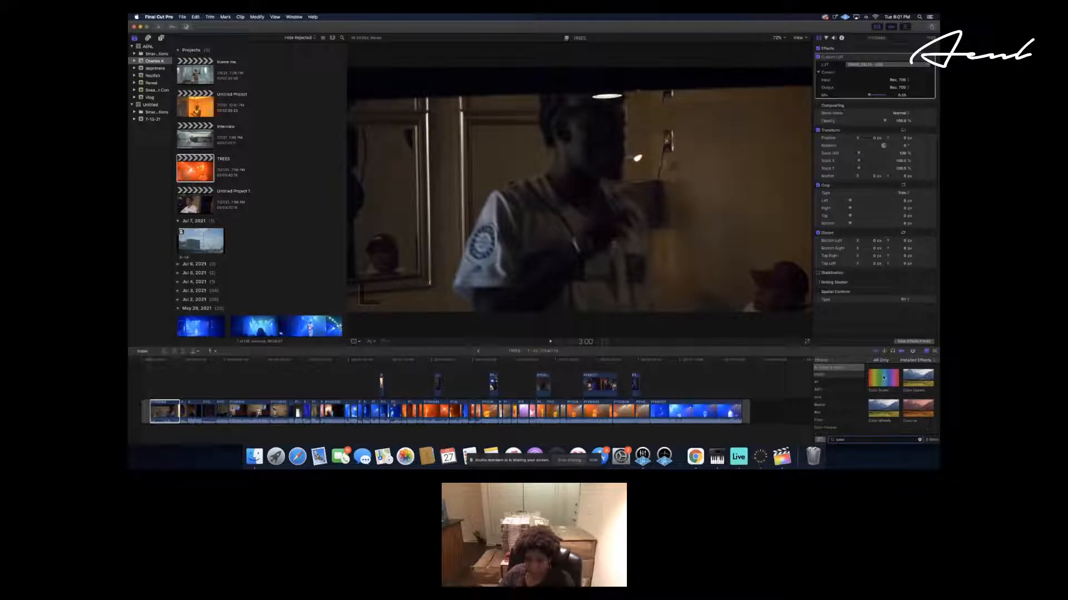
pyautogui.moveTo(884, 378); pyautogui.dragTo(161, 412)
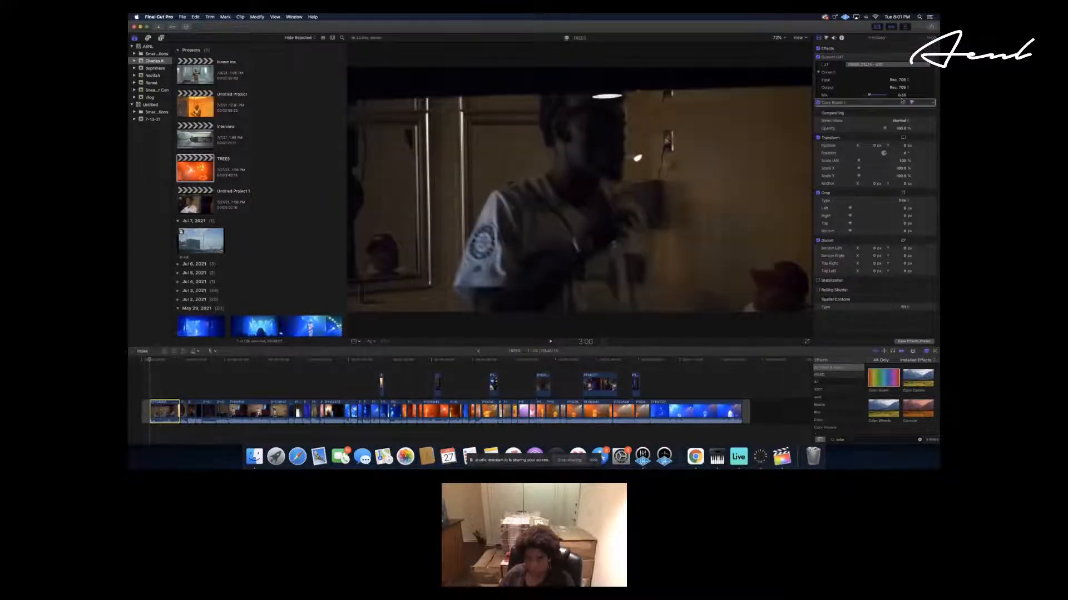
pyautogui.click(911, 103)
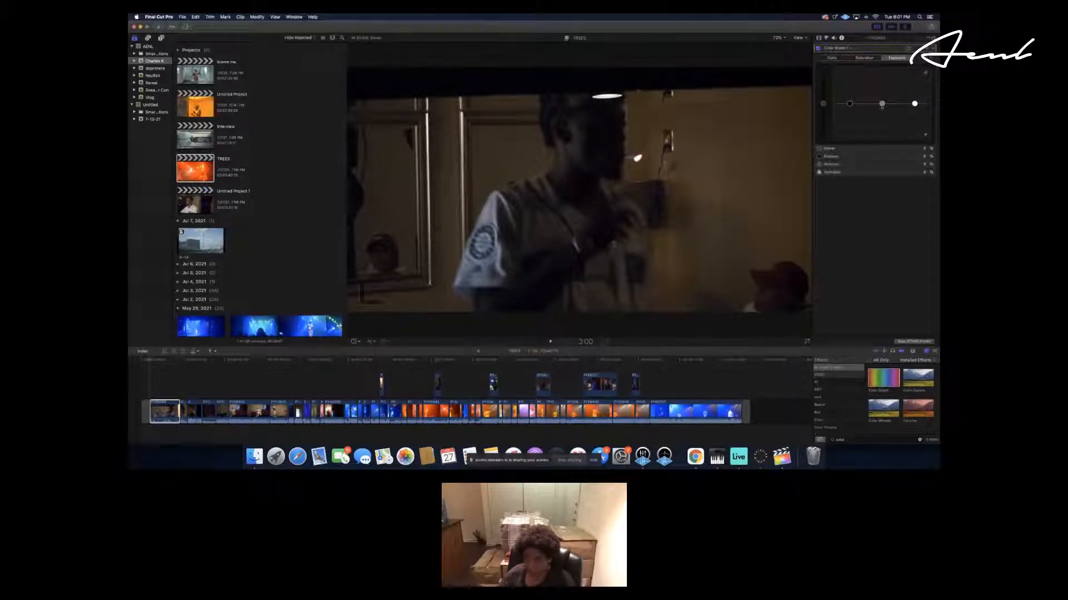
# Adjust the first clip's Color Board exposure, raising the highlights, slightly lowering the midtones, and fine-tuning the shadows.
pyautogui.moveTo(881, 104); pyautogui.dragTo(850, 105)
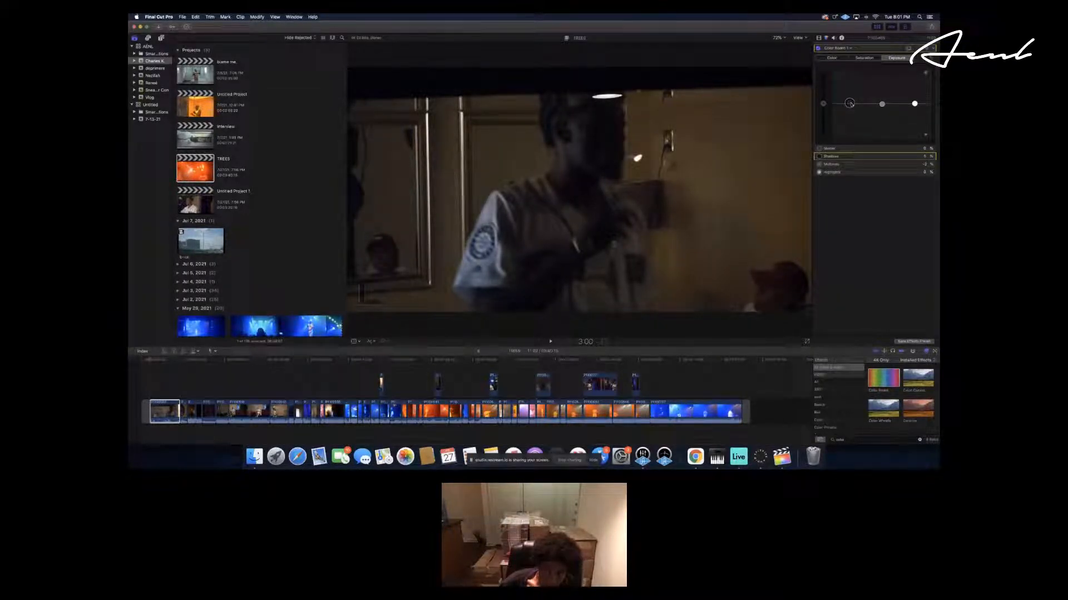
pyautogui.moveTo(850, 106); pyautogui.dragTo(850, 104)
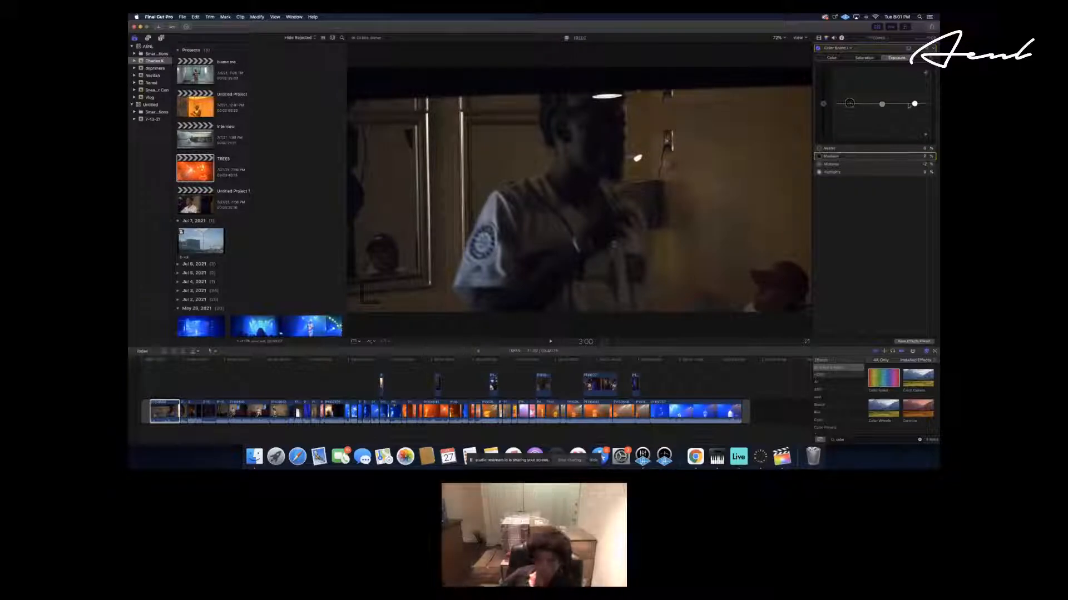
pyautogui.moveTo(915, 104); pyautogui.dragTo(914, 99)
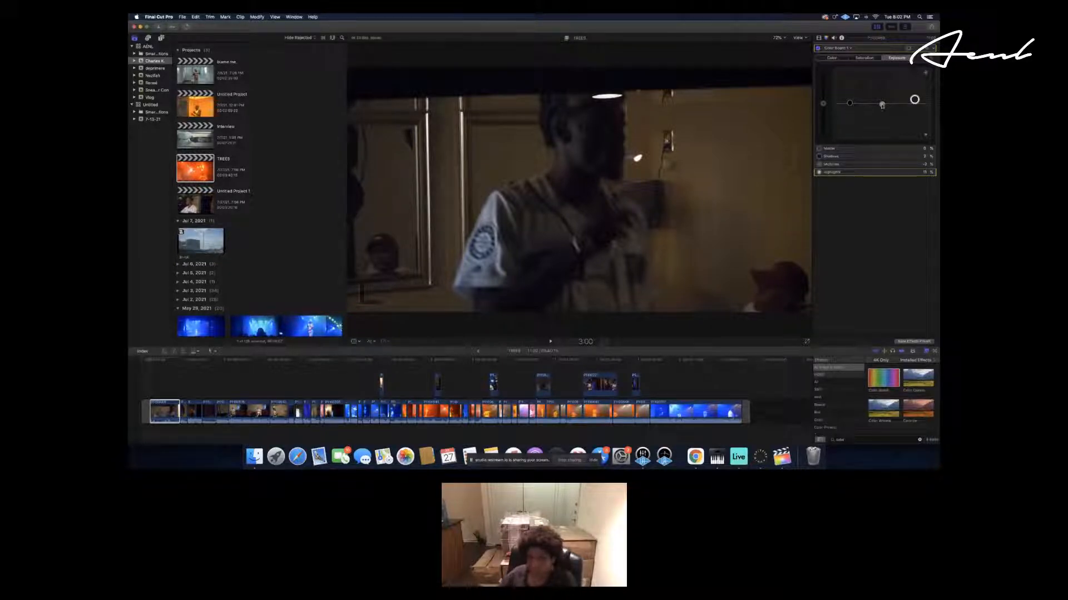
pyautogui.moveTo(881, 105); pyautogui.dragTo(882, 105)
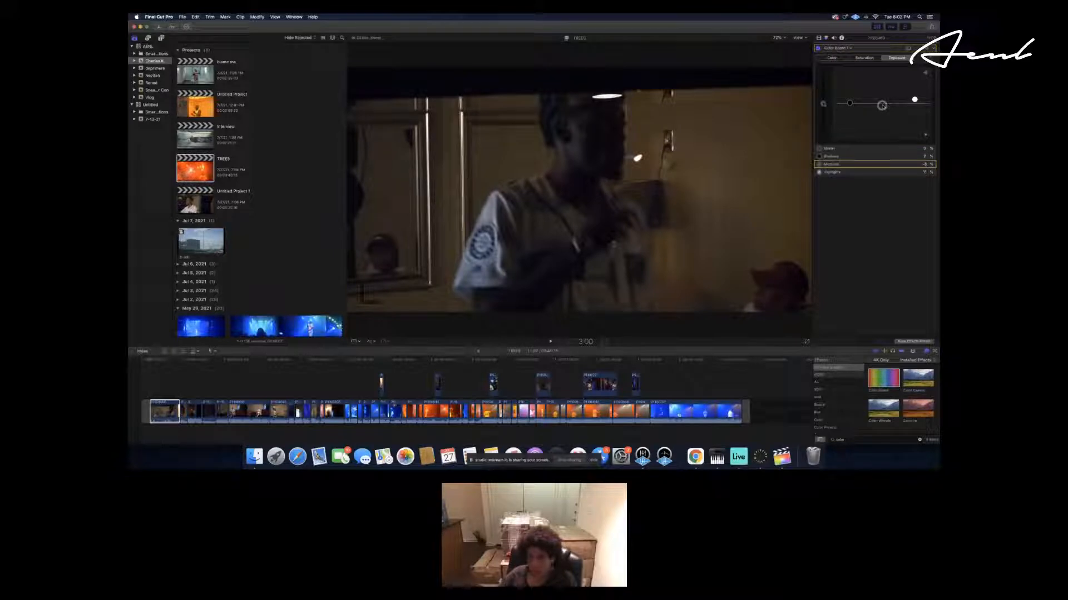
pyautogui.click(823, 103)
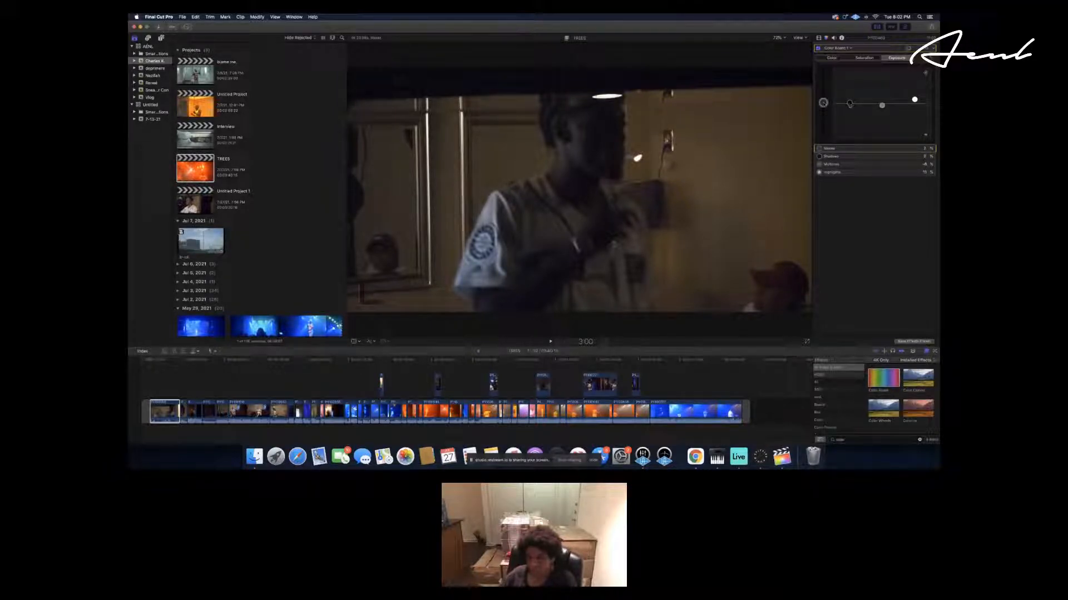
pyautogui.click(849, 104)
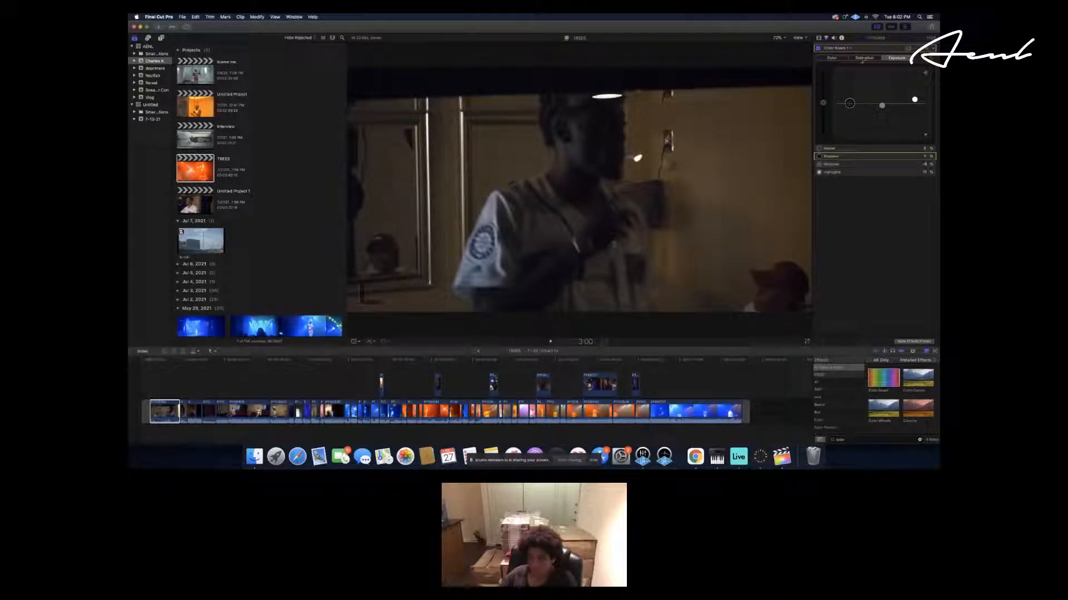
# Tint the first clip's midtones yellow and shift the shadow hue to red on the Color Board.
pyautogui.click(834, 59)
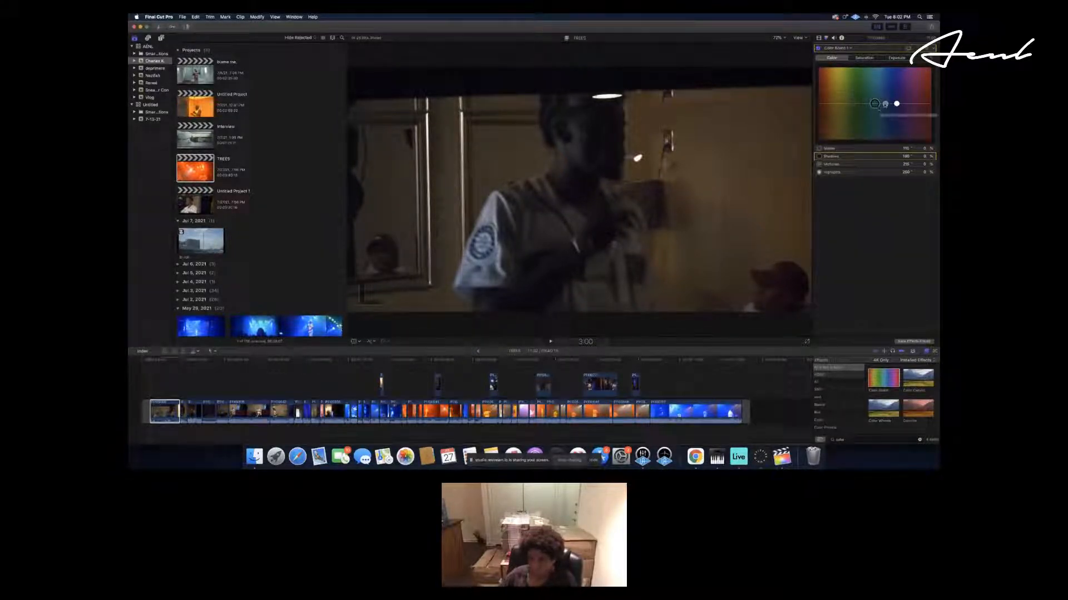
pyautogui.moveTo(885, 103); pyautogui.dragTo(834, 98)
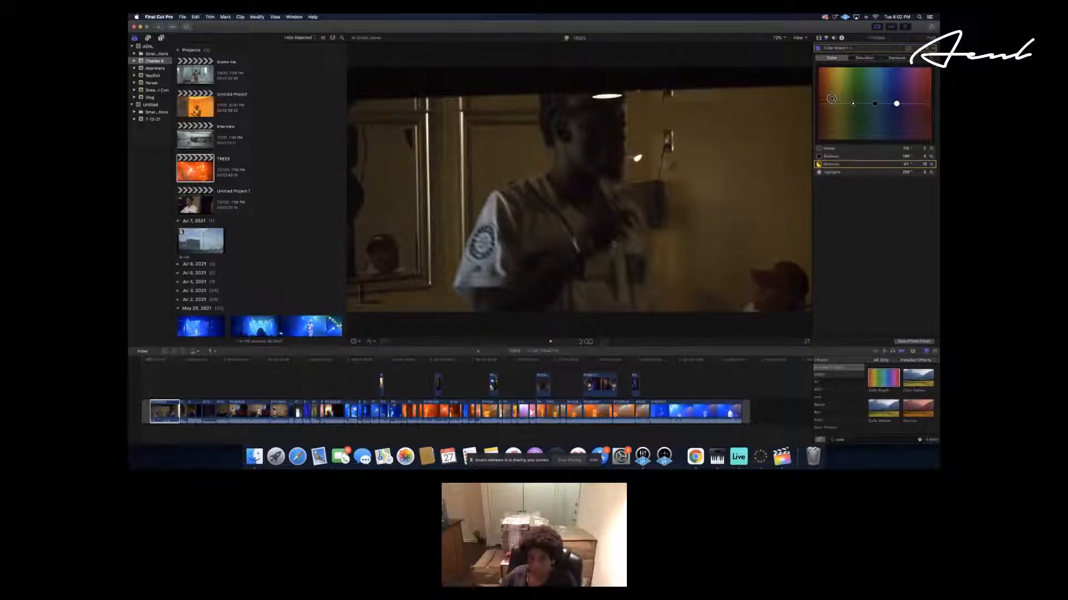
pyautogui.moveTo(831, 99); pyautogui.dragTo(835, 97)
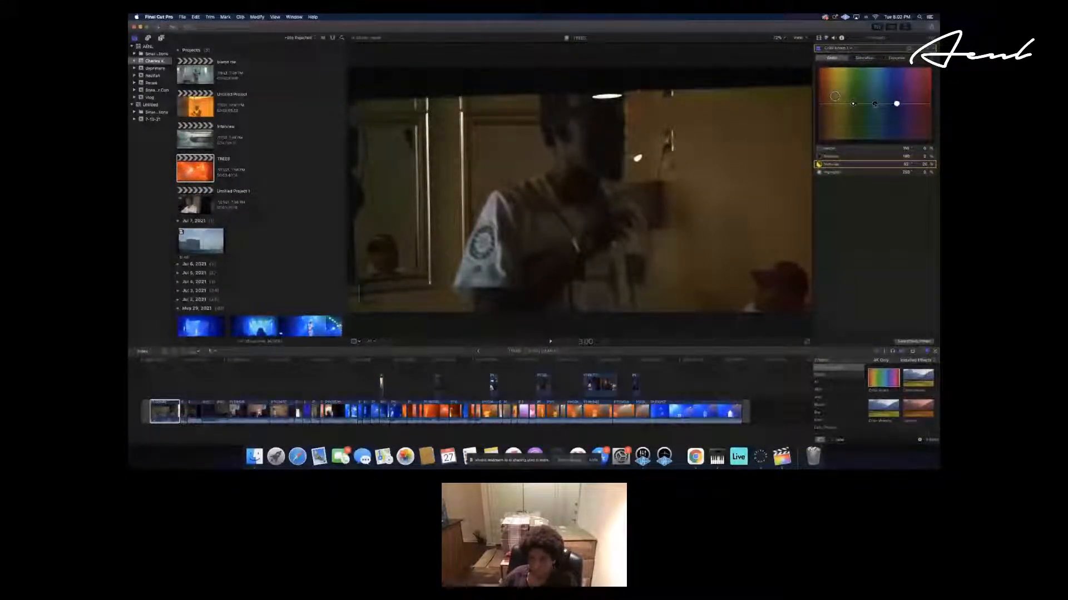
pyautogui.click(874, 104)
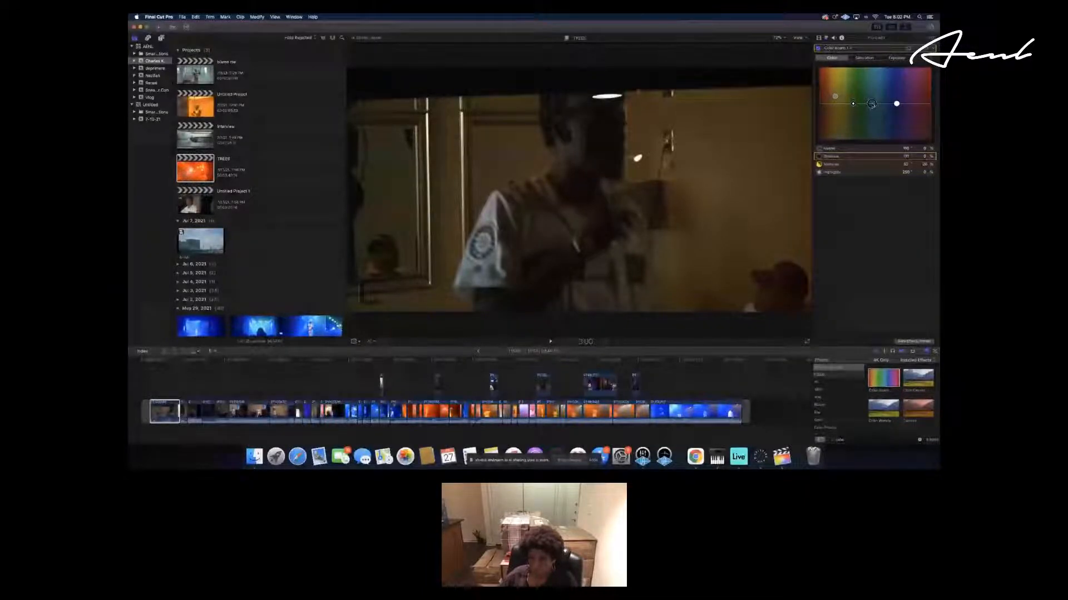
pyautogui.moveTo(872, 104); pyautogui.dragTo(924, 104)
pyautogui.moveTo(925, 104); pyautogui.dragTo(927, 104)
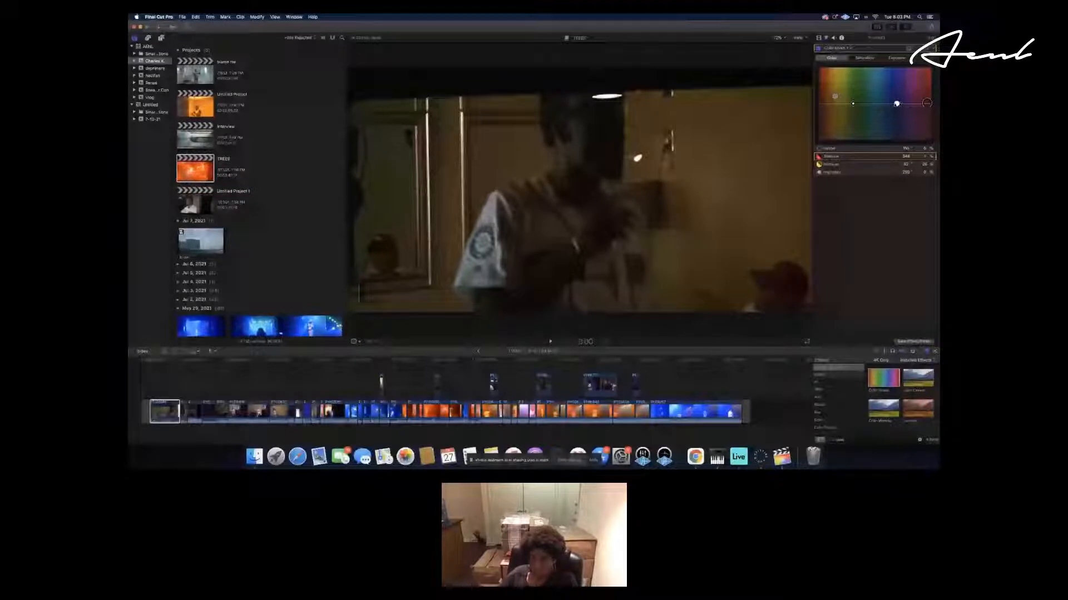
# Try purple, orange, and blue tints on the first clip's highlights.
pyautogui.moveTo(896, 104); pyautogui.dragTo(895, 81)
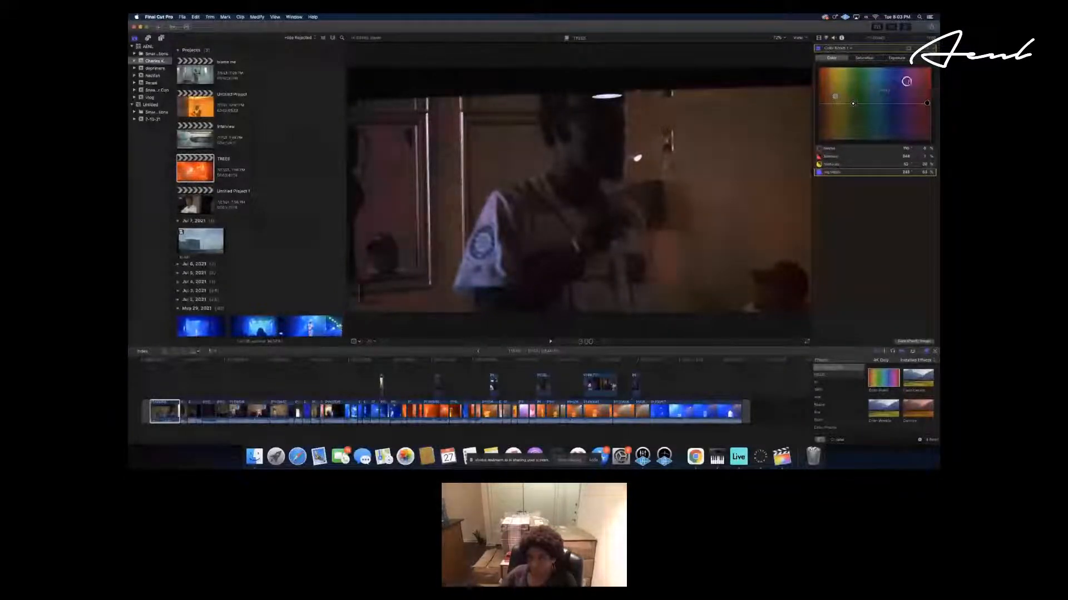
pyautogui.moveTo(895, 81); pyautogui.dragTo(829, 82)
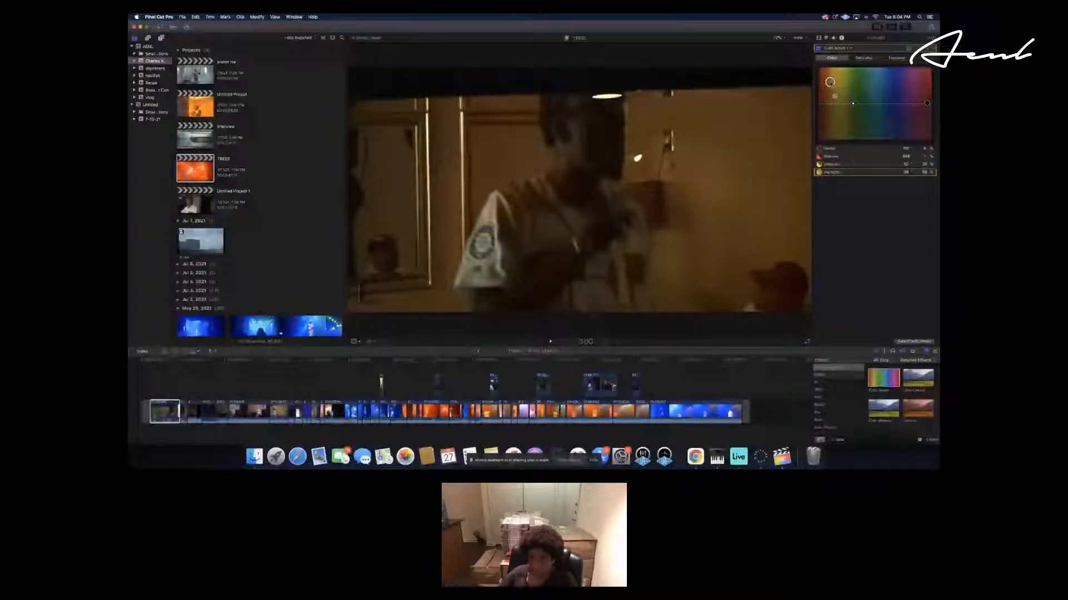
pyautogui.moveTo(829, 82); pyautogui.dragTo(829, 89)
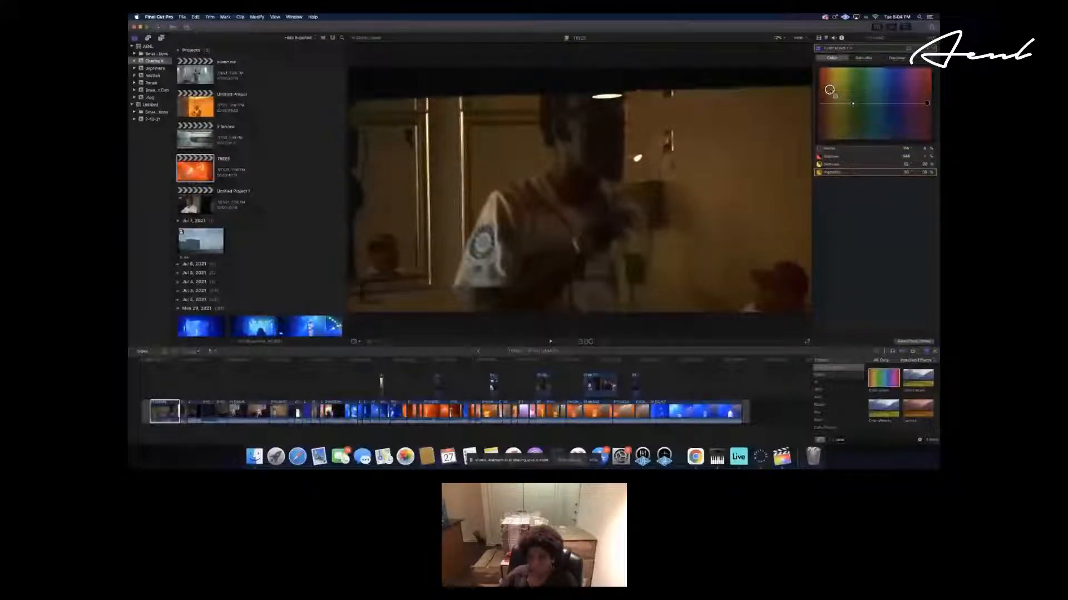
pyautogui.moveTo(829, 90); pyautogui.dragTo(875, 89)
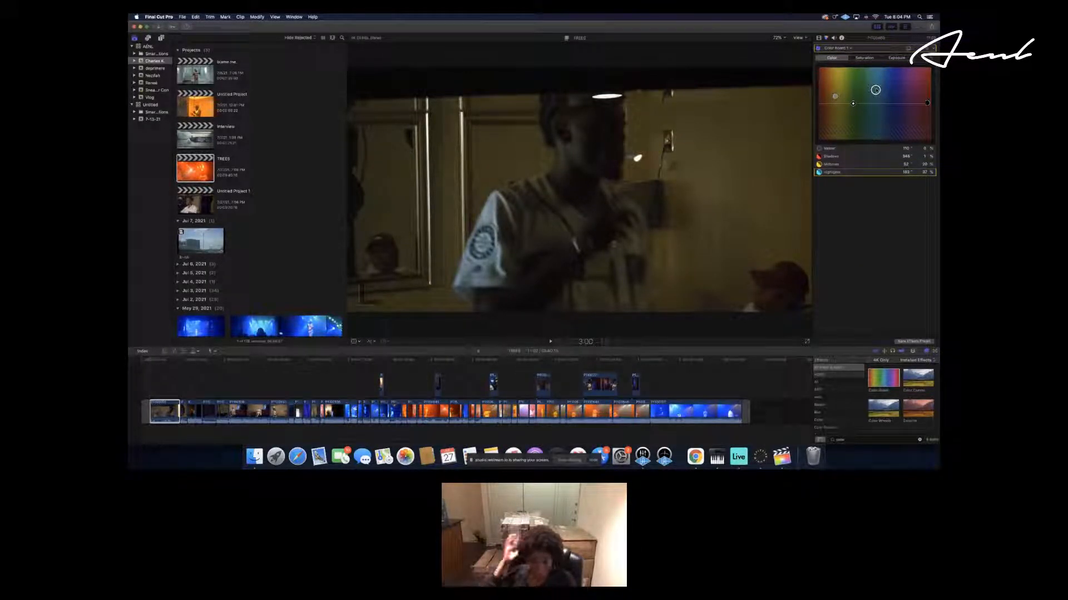
# Tint the first clip's highlights yellow and fine-tune their hue and strength.
pyautogui.moveTo(876, 90); pyautogui.dragTo(847, 90)
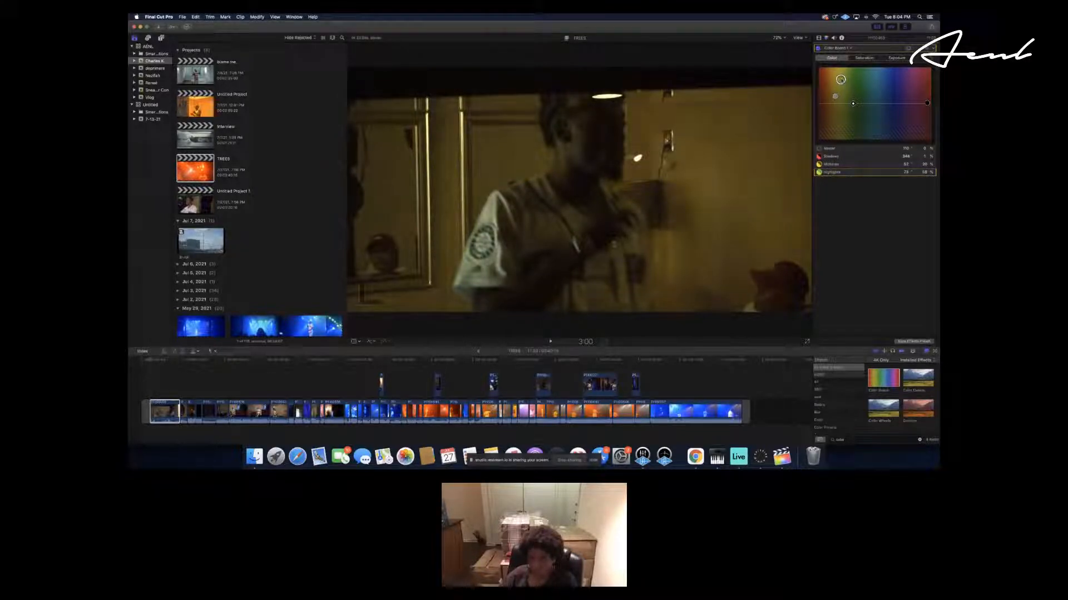
pyautogui.moveTo(836, 85); pyautogui.dragTo(836, 84)
pyautogui.moveTo(833, 85); pyautogui.dragTo(833, 83)
pyautogui.moveTo(841, 84); pyautogui.dragTo(838, 85)
pyautogui.moveTo(838, 87); pyautogui.dragTo(838, 85)
# Fine-tune the first clip's yellow midtone tint and red shadow tint on the Color Board.
pyautogui.click(832, 96)
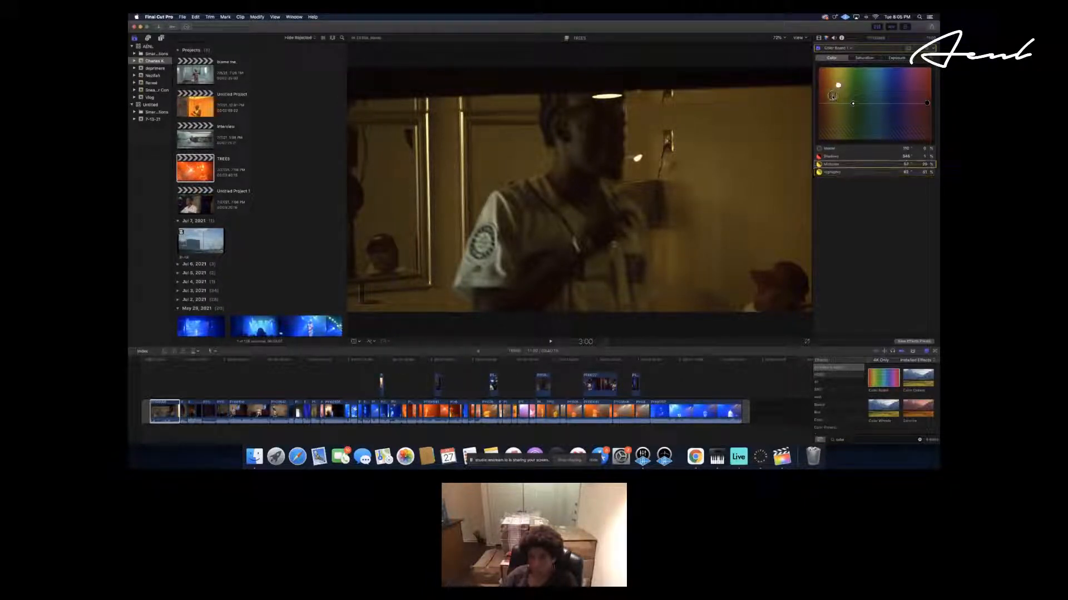
pyautogui.moveTo(832, 96); pyautogui.dragTo(832, 96)
pyautogui.click(927, 103)
pyautogui.moveTo(927, 103); pyautogui.dragTo(927, 103)
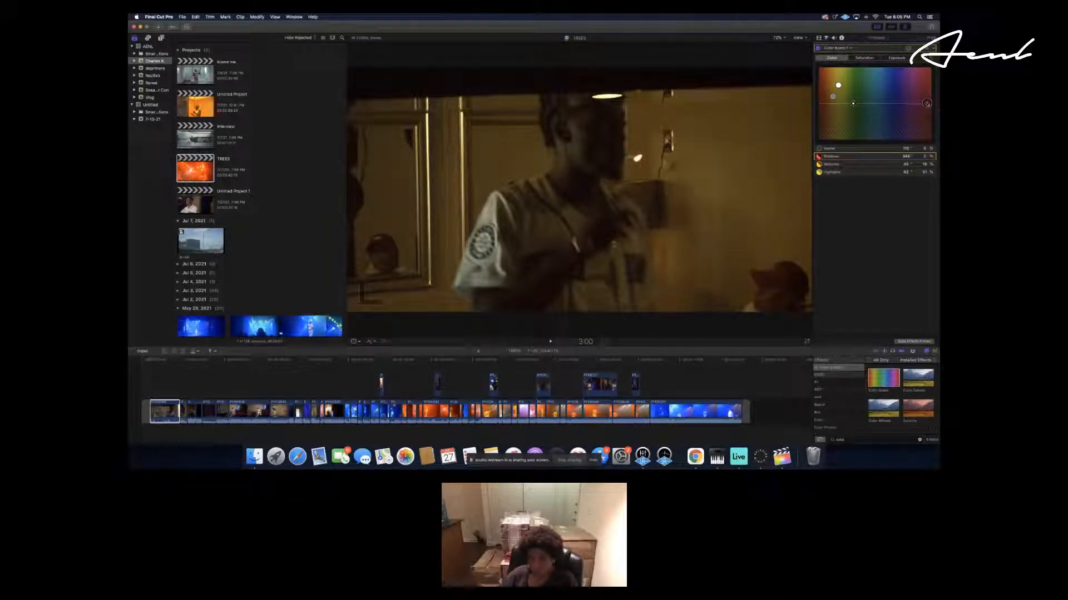
pyautogui.moveTo(927, 103); pyautogui.dragTo(927, 103)
pyautogui.moveTo(927, 104); pyautogui.dragTo(928, 104)
pyautogui.moveTo(927, 102); pyautogui.dragTo(927, 103)
# Try a slight global tint on the first clip, return it to neutral, and open the saturation controls.
pyautogui.click(853, 104)
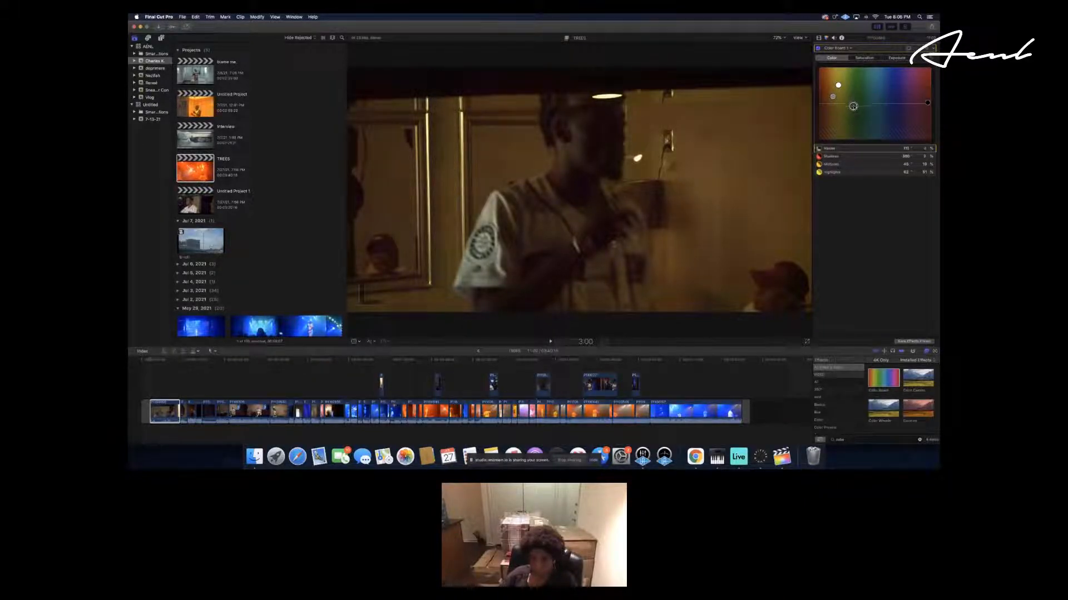
pyautogui.moveTo(853, 106)
pyautogui.mouseDown()
pyautogui.moveTo(839, 111)
pyautogui.moveTo(921, 92)
pyautogui.moveTo(823, 102)
pyautogui.moveTo(853, 104)
pyautogui.mouseUp()
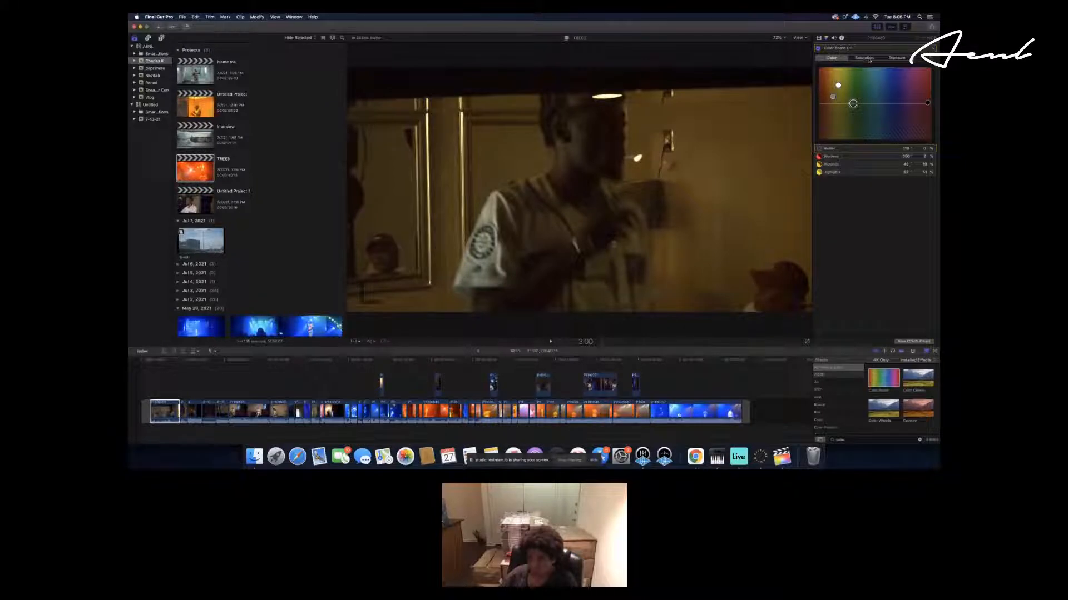
pyautogui.click(868, 59)
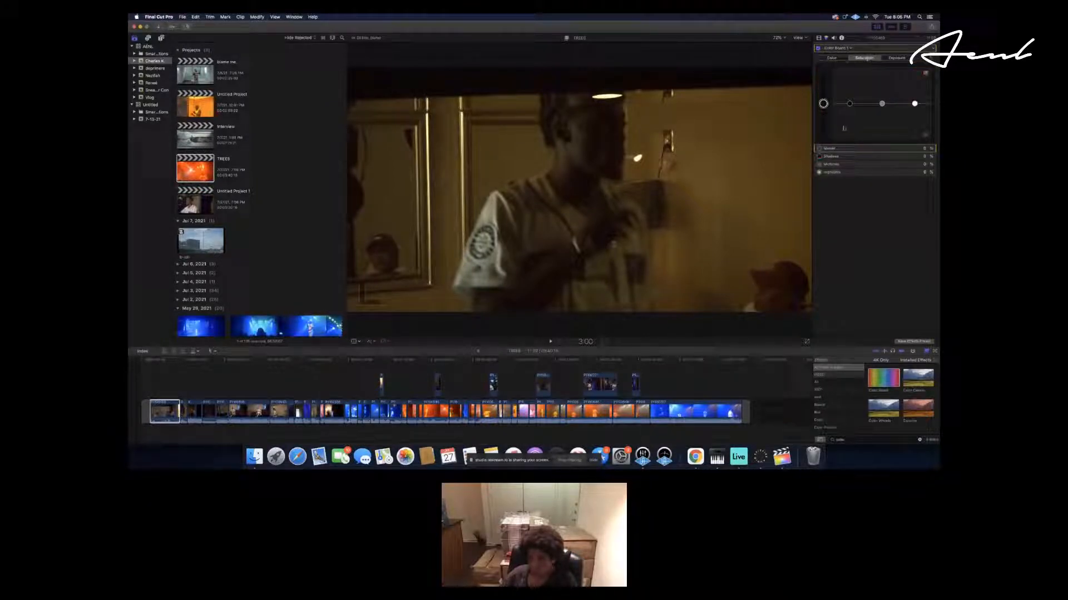
# Park the playhead near the first clip's end, lower its midtone exposure further, and fine-tune the shadows.
pyautogui.click(145, 362)
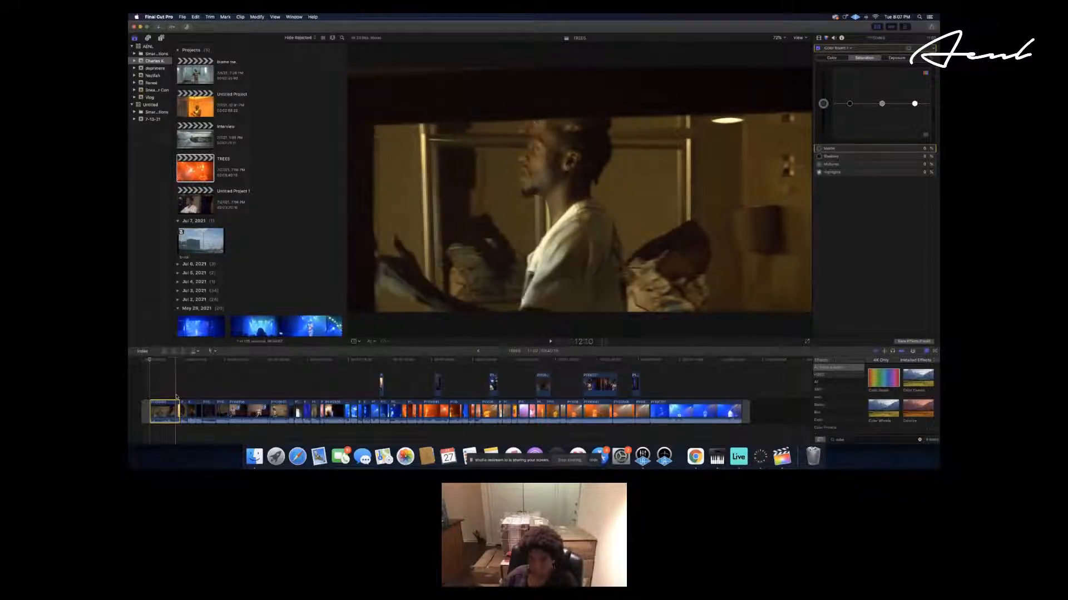
pyautogui.click(176, 393)
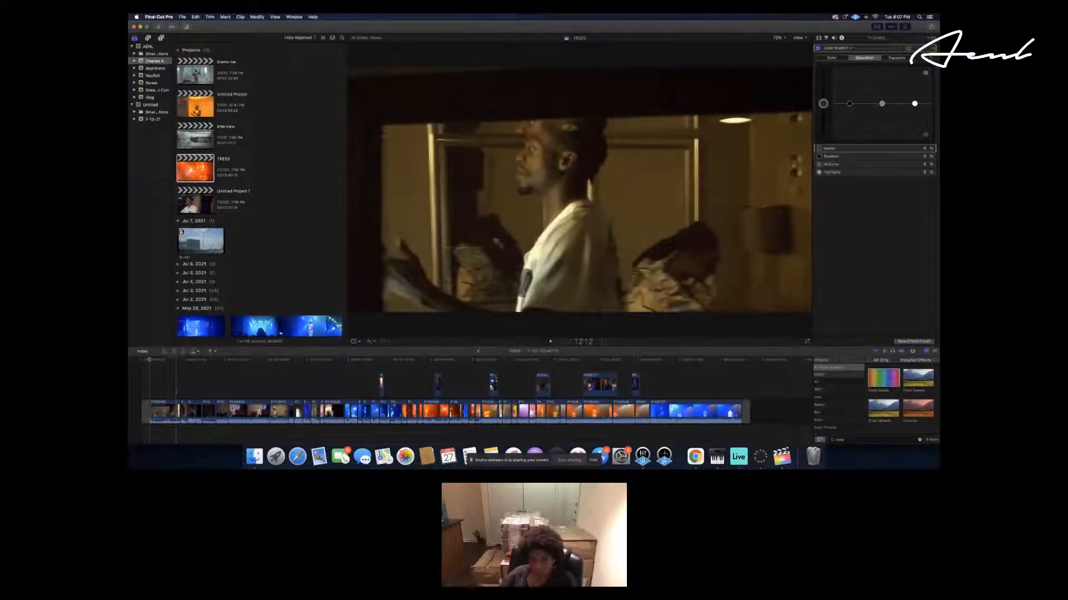
pyautogui.click(176, 403)
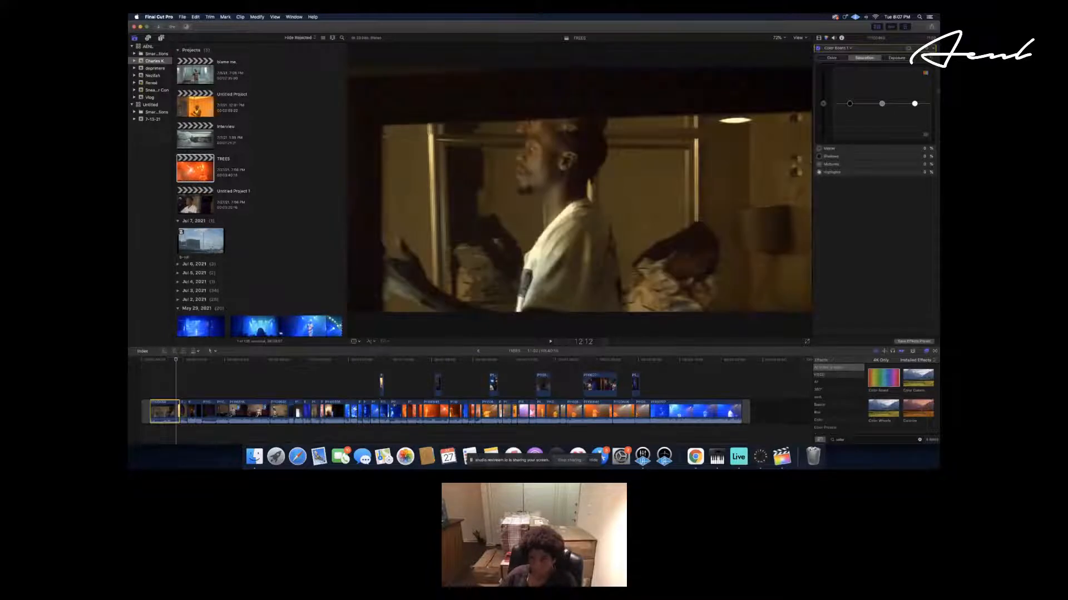
pyautogui.click(904, 59)
pyautogui.moveTo(882, 106); pyautogui.dragTo(881, 108)
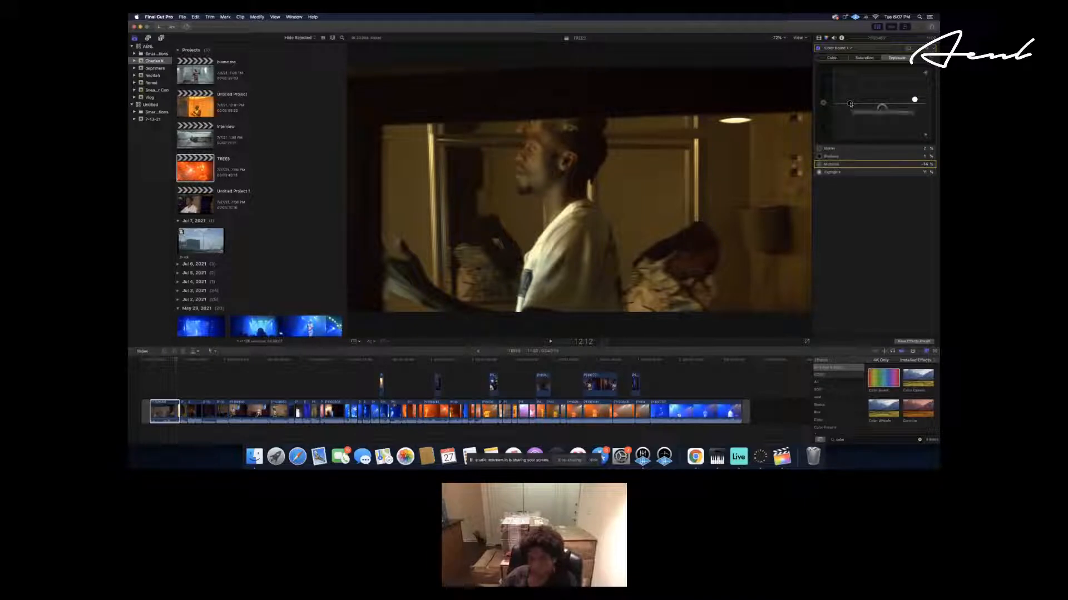
pyautogui.click(850, 103)
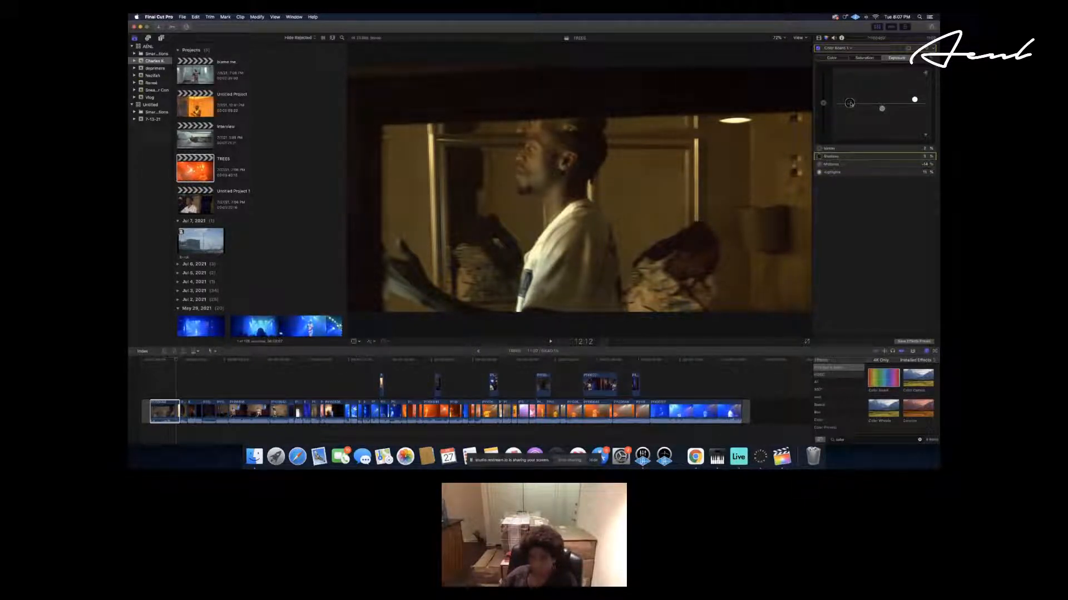
pyautogui.moveTo(849, 103); pyautogui.dragTo(849, 102)
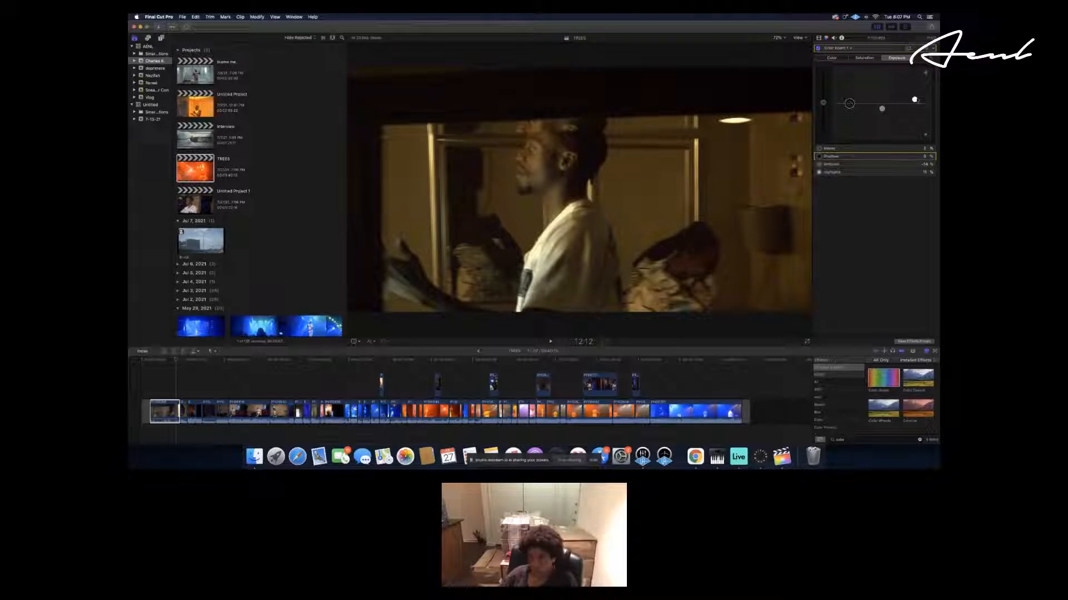
# Review the graded first clip at several frames, and select the following clip showing the wall clock.
pyautogui.click(164, 403)
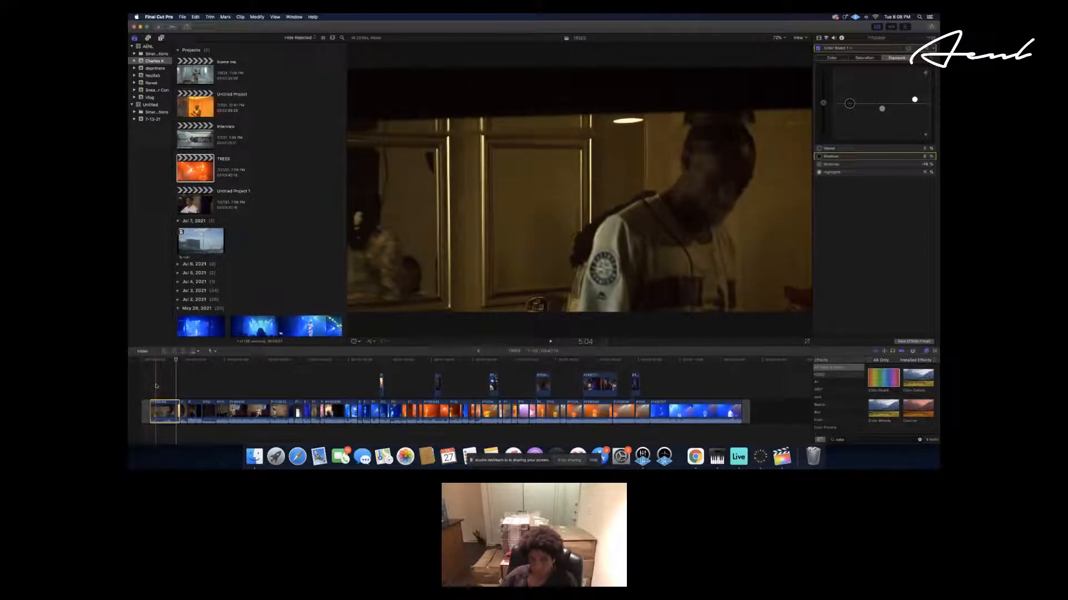
pyautogui.click(156, 386)
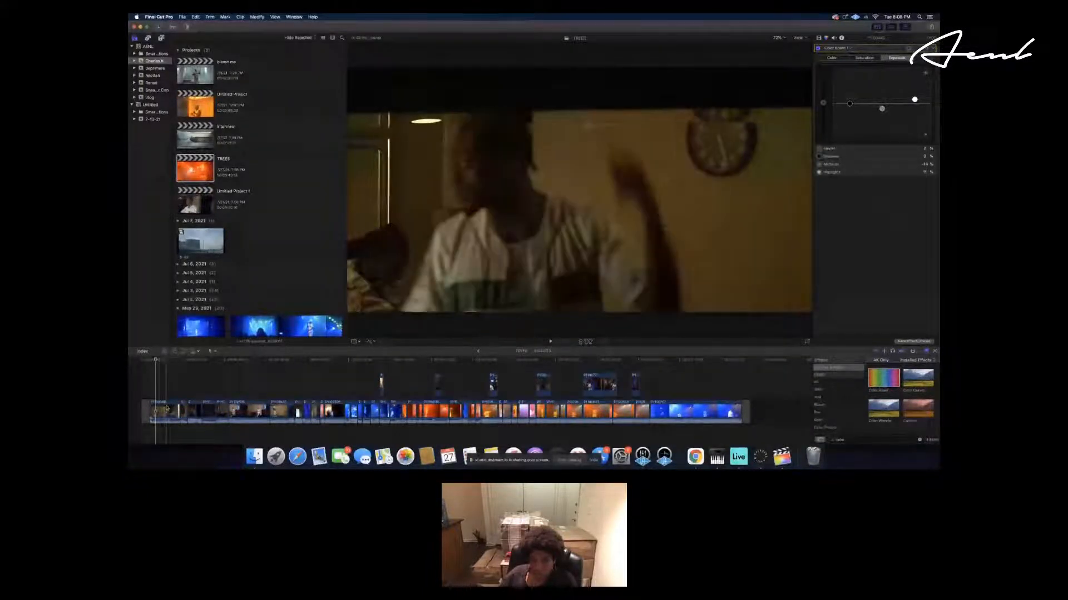
pyautogui.click(171, 411)
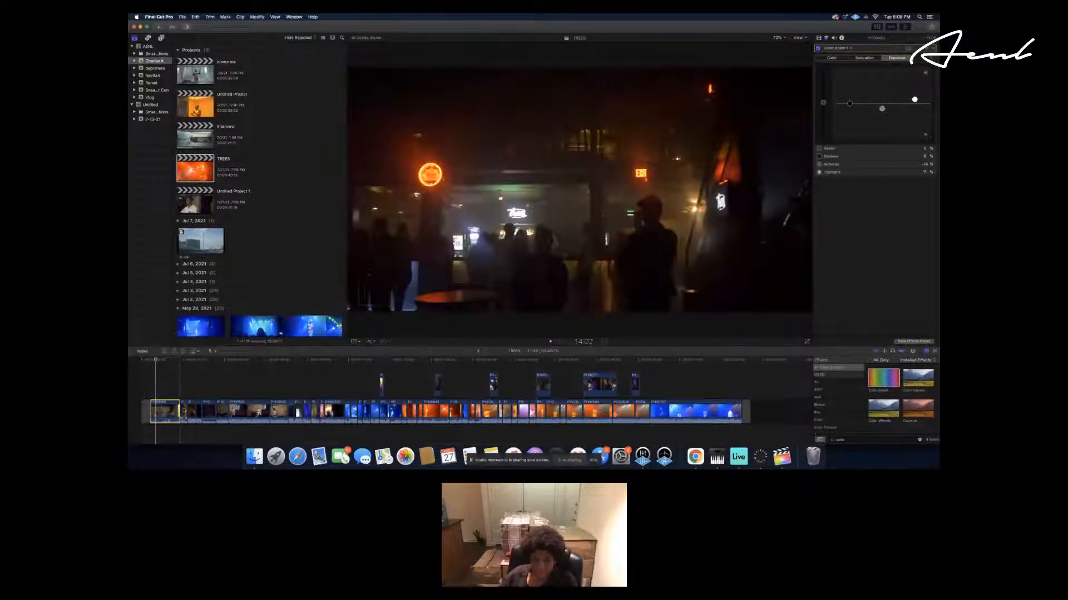
pyautogui.click(184, 411)
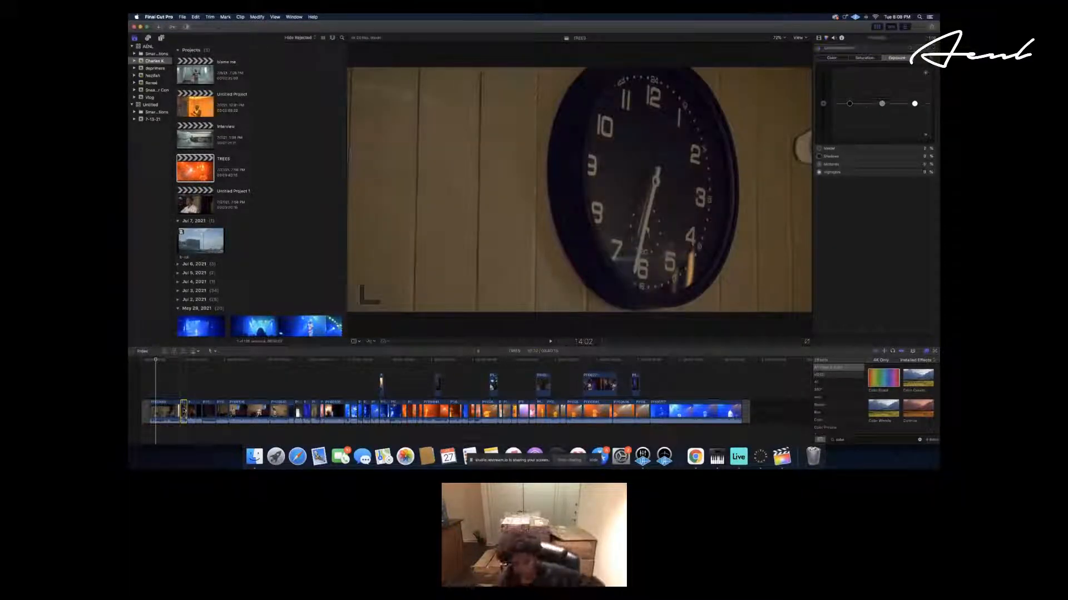
# Paste the first clip's Custom LUT and Color Board effects onto the wall-clock clip.
pyautogui.press('shift+super+v')
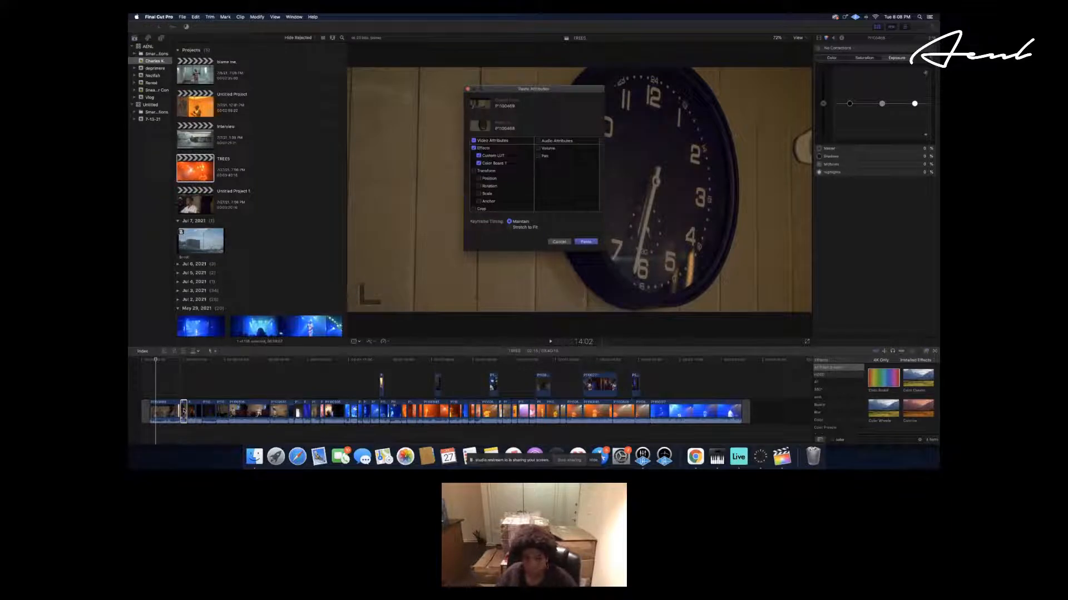
pyautogui.click(587, 243)
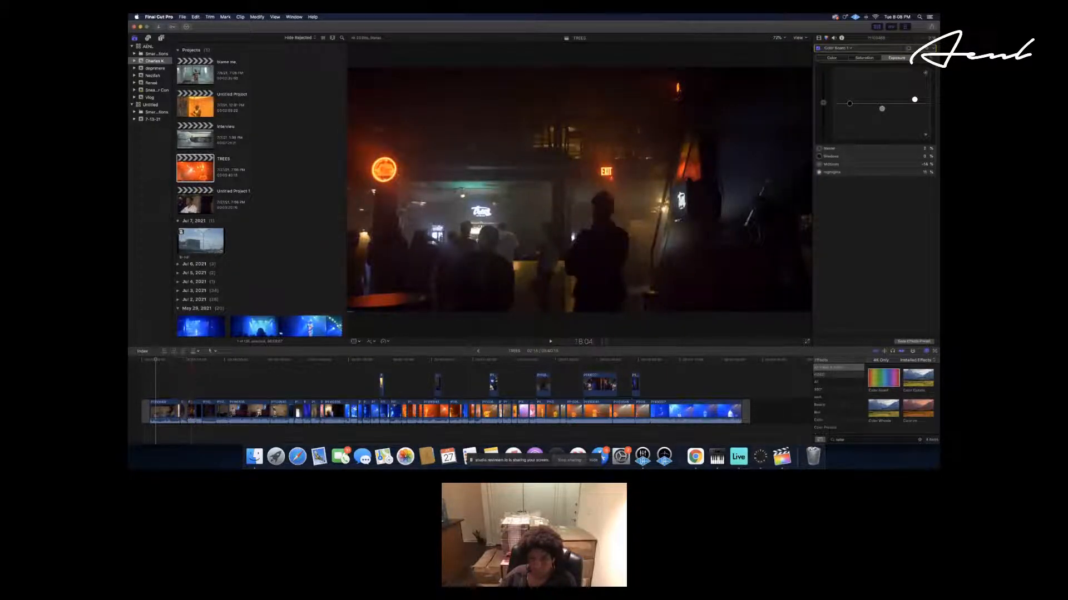
# Add a Custom LUT effect to the dark bar crowd clip, load the Fuji LOG LUT, and set its mix to about 0.68.
pyautogui.click(191, 412)
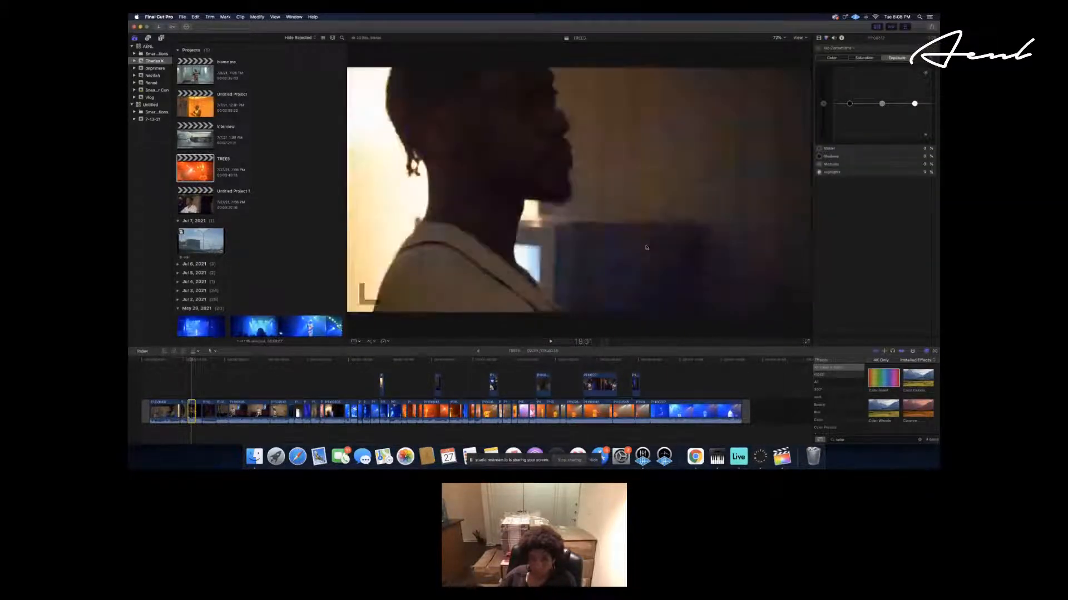
pyautogui.doubleClick(850, 439)
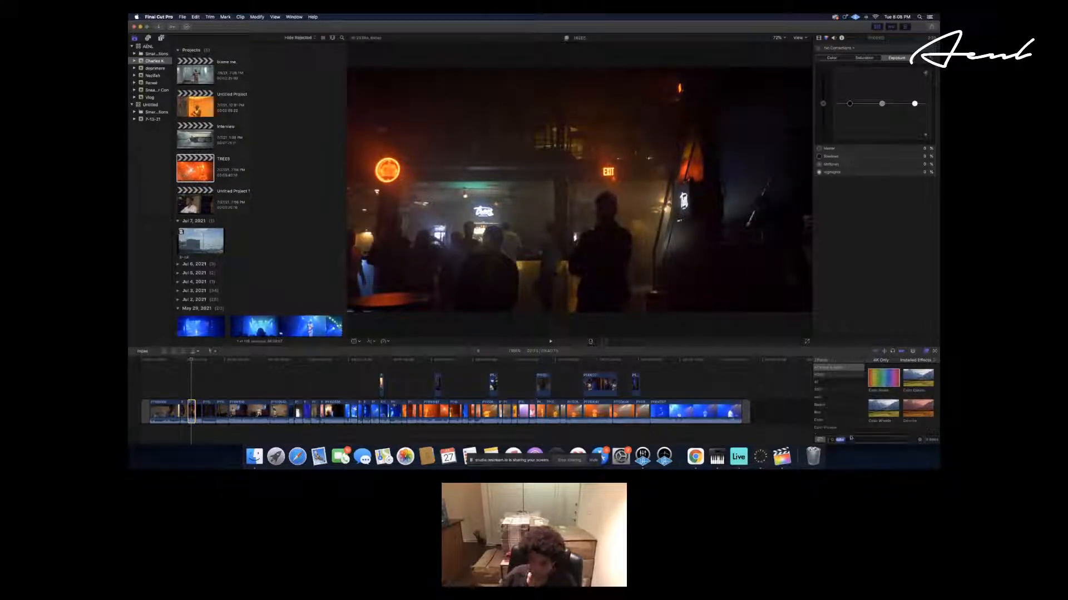
pyautogui.write('lut')
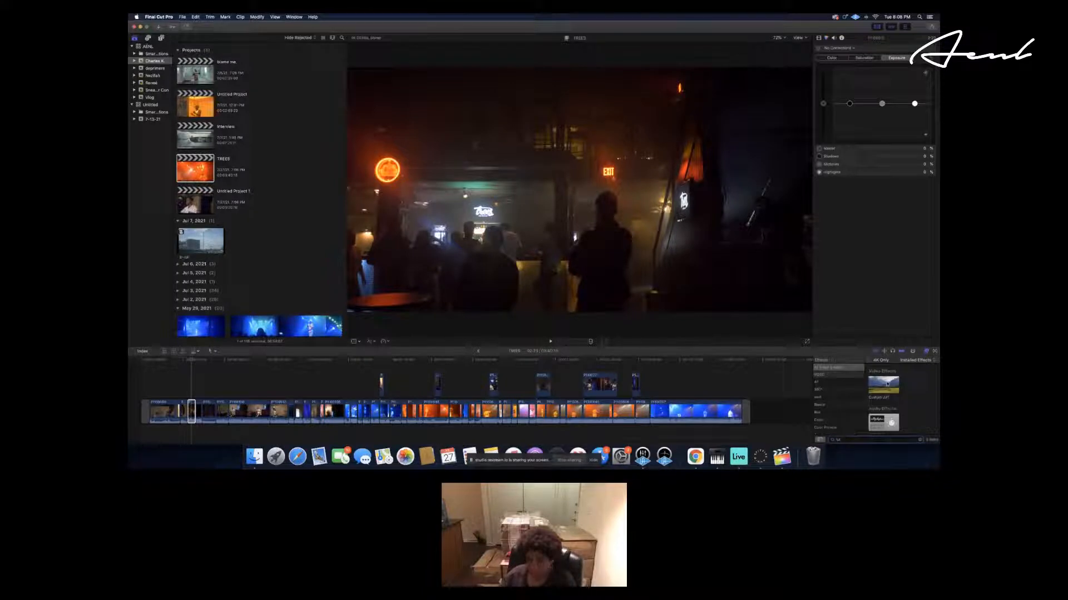
pyautogui.moveTo(883, 385); pyautogui.dragTo(191, 412)
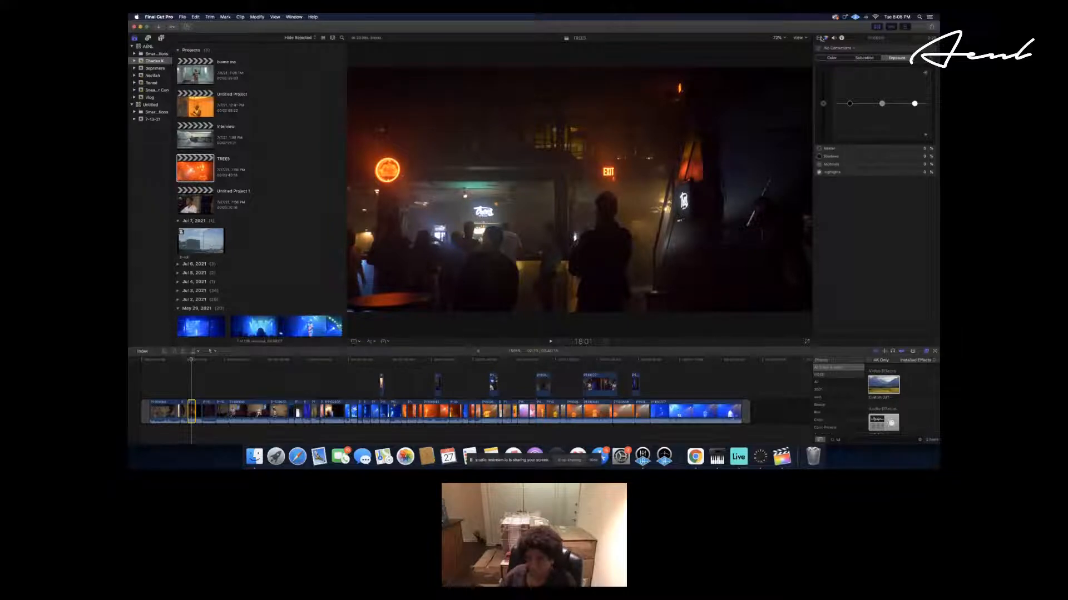
pyautogui.click(820, 38)
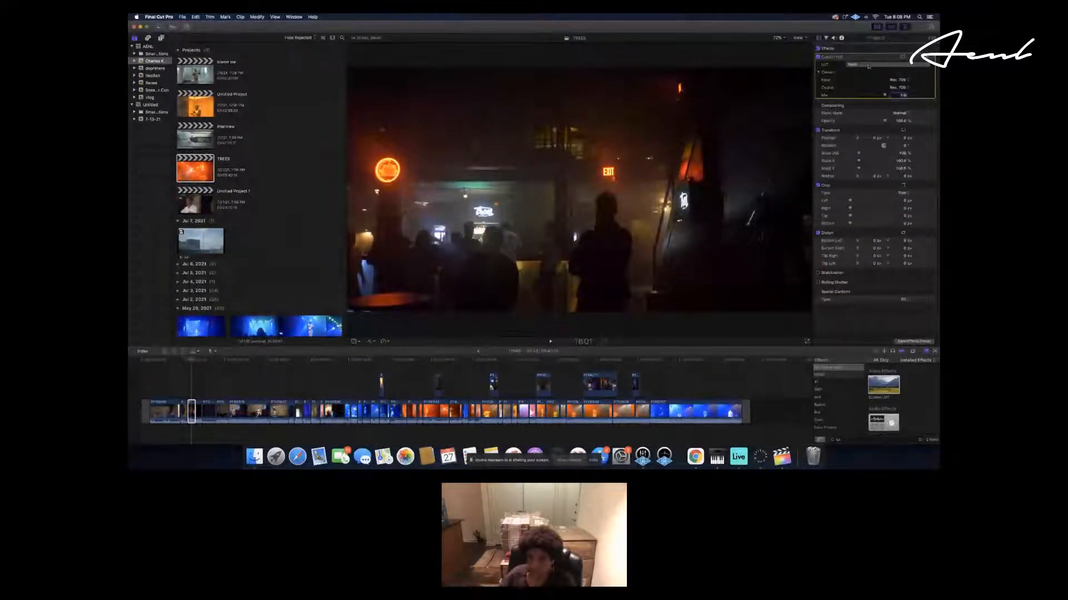
pyautogui.click(885, 65)
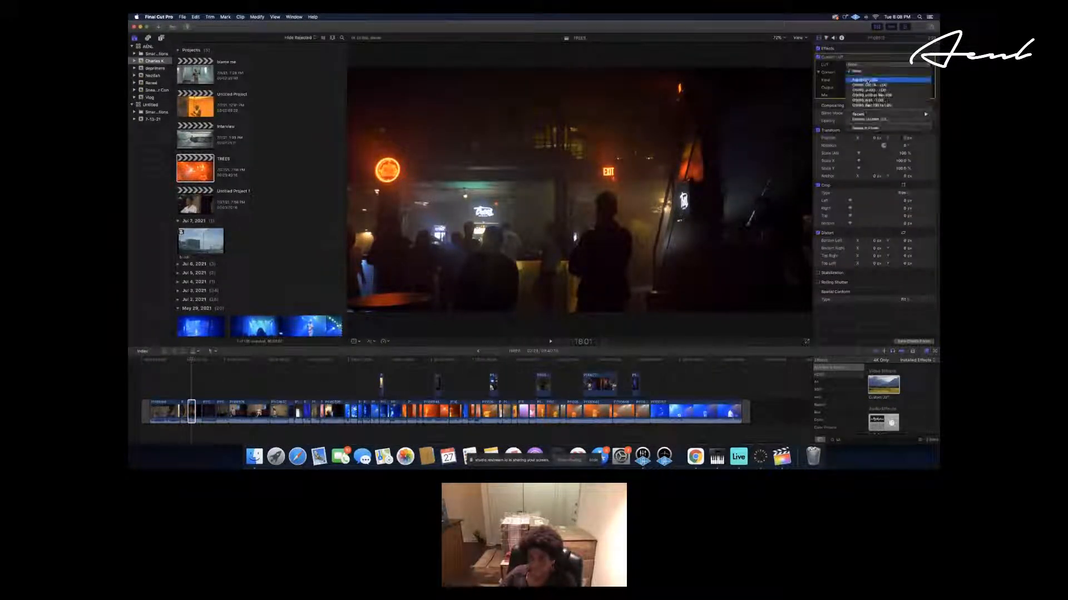
pyautogui.click(868, 81)
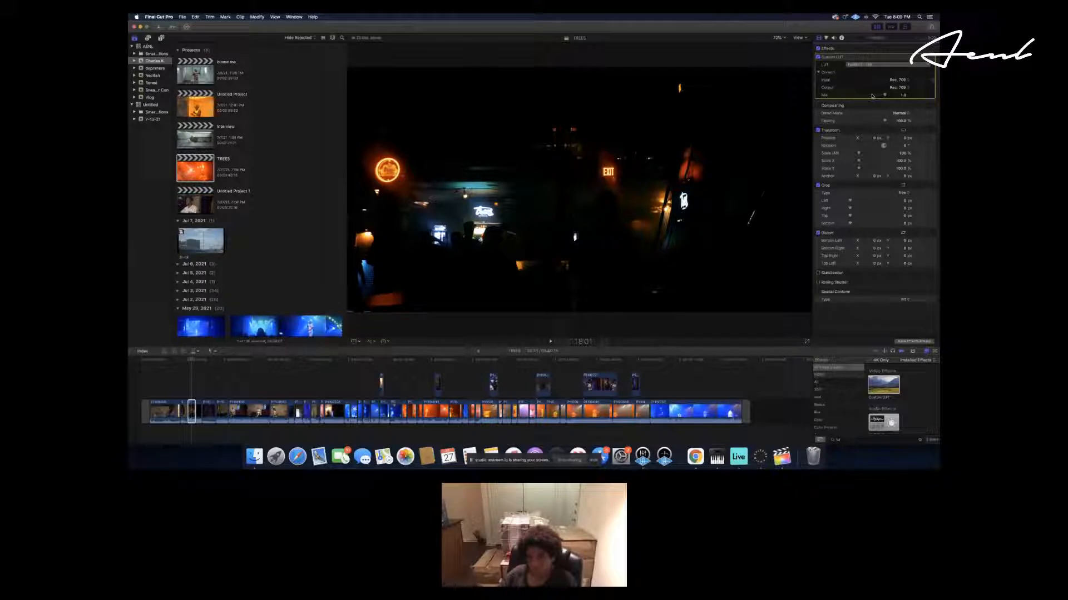
pyautogui.moveTo(872, 95)
pyautogui.mouseDown()
pyautogui.moveTo(882, 95)
pyautogui.moveTo(872, 96)
pyautogui.mouseUp()
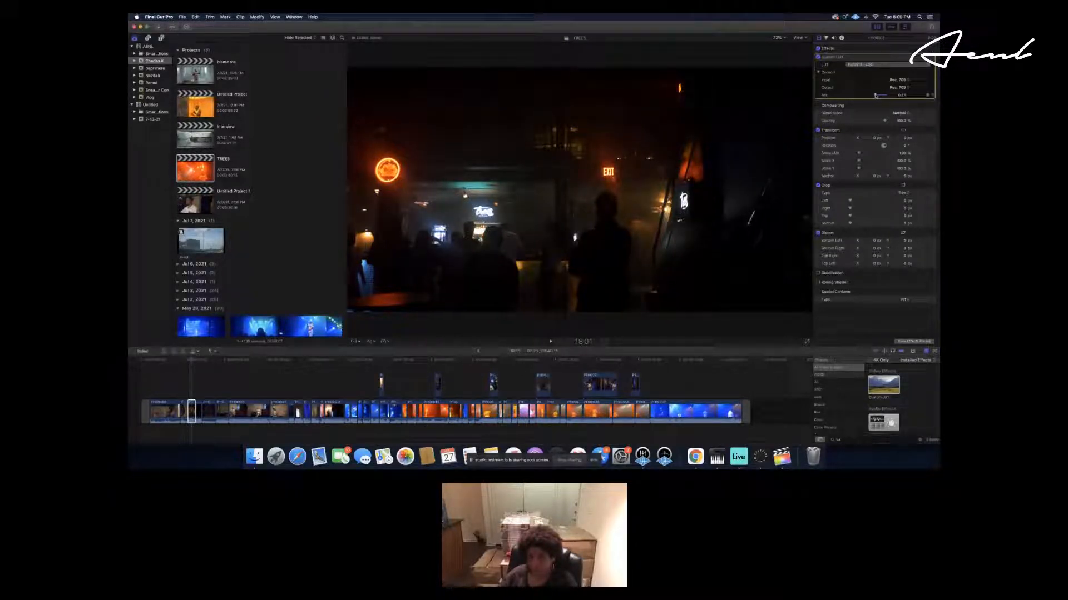
pyautogui.moveTo(875, 96); pyautogui.dragTo(874, 95)
# Add a second Custom LUT to the bar clip using the OSIRIS Rec709 to LOG LUT, and place it above the Fuji LUT.
pyautogui.moveTo(884, 385); pyautogui.dragTo(191, 412)
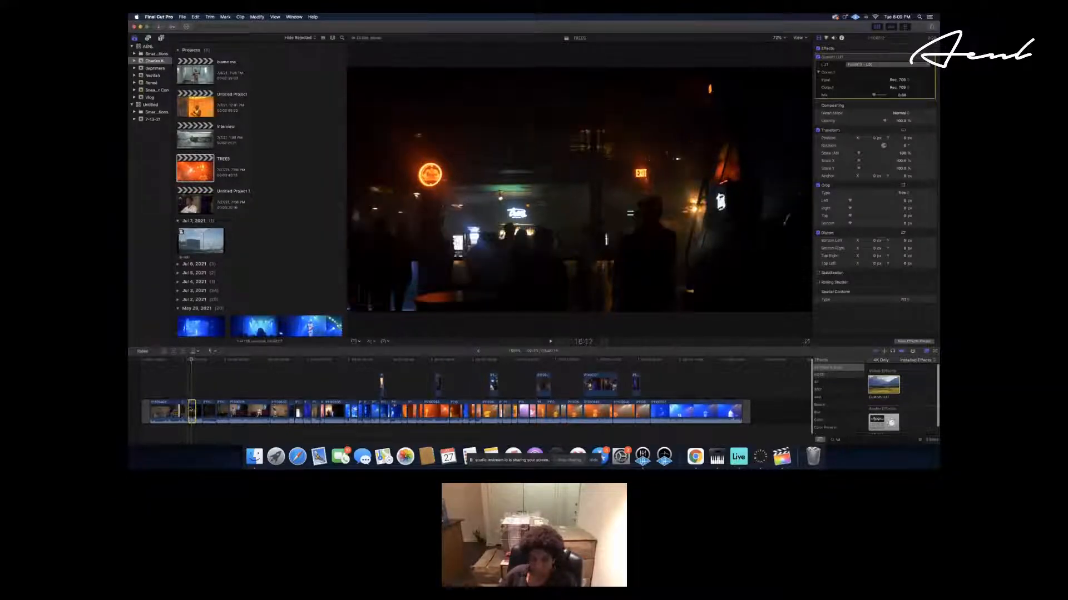
pyautogui.click(900, 110)
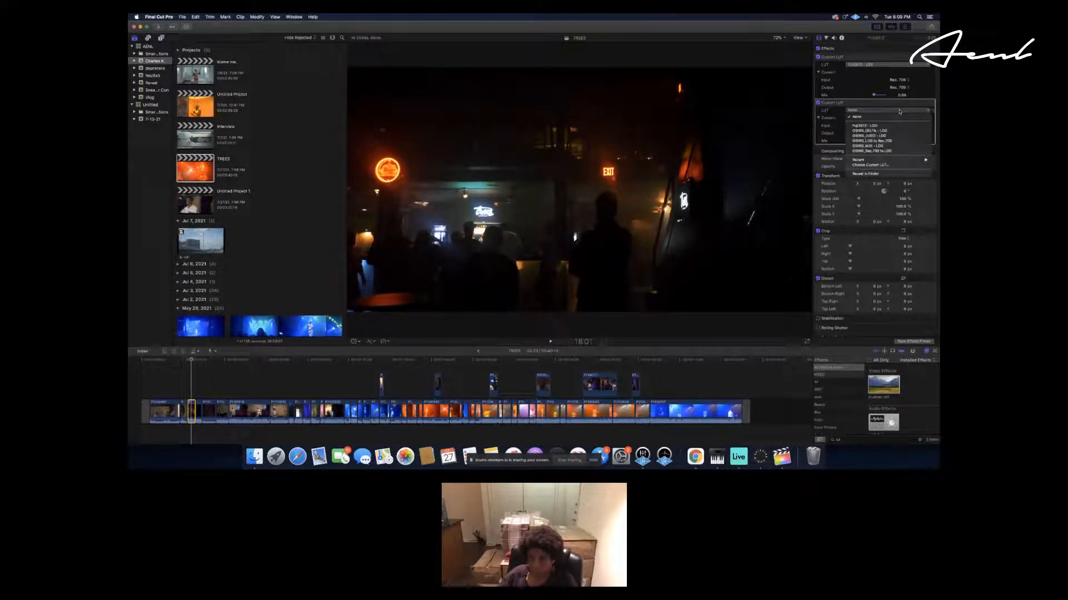
pyautogui.click(879, 151)
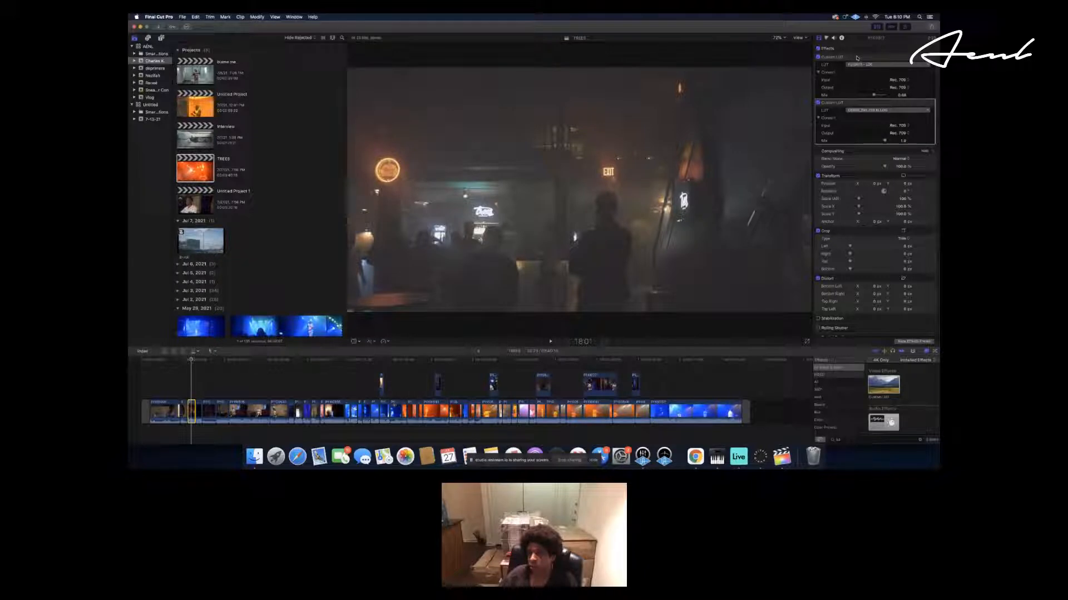
pyautogui.moveTo(864, 60); pyautogui.dragTo(863, 60)
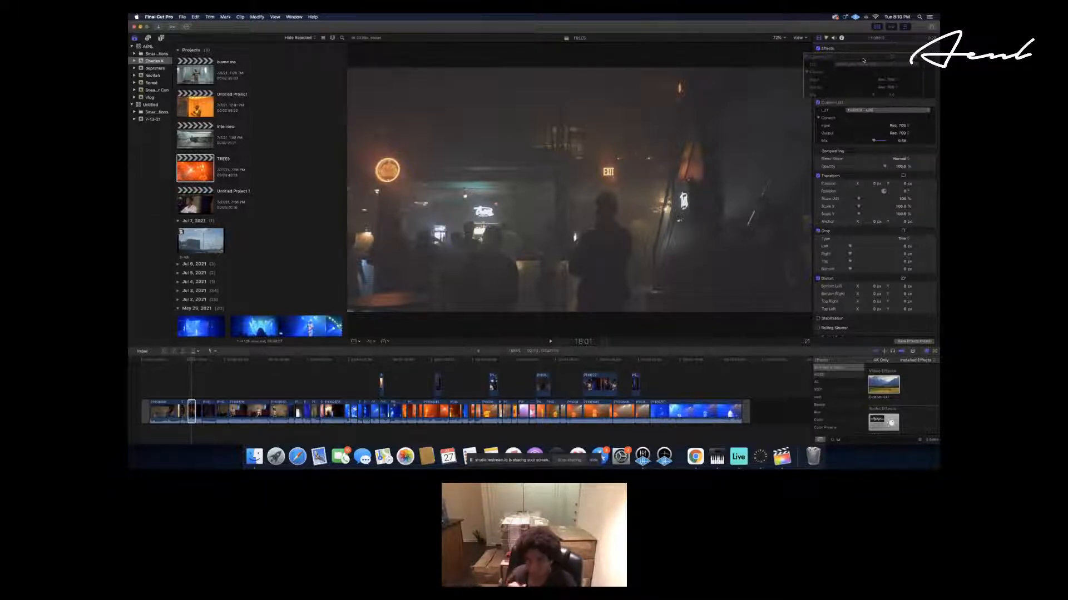
pyautogui.moveTo(863, 60); pyautogui.dragTo(863, 60)
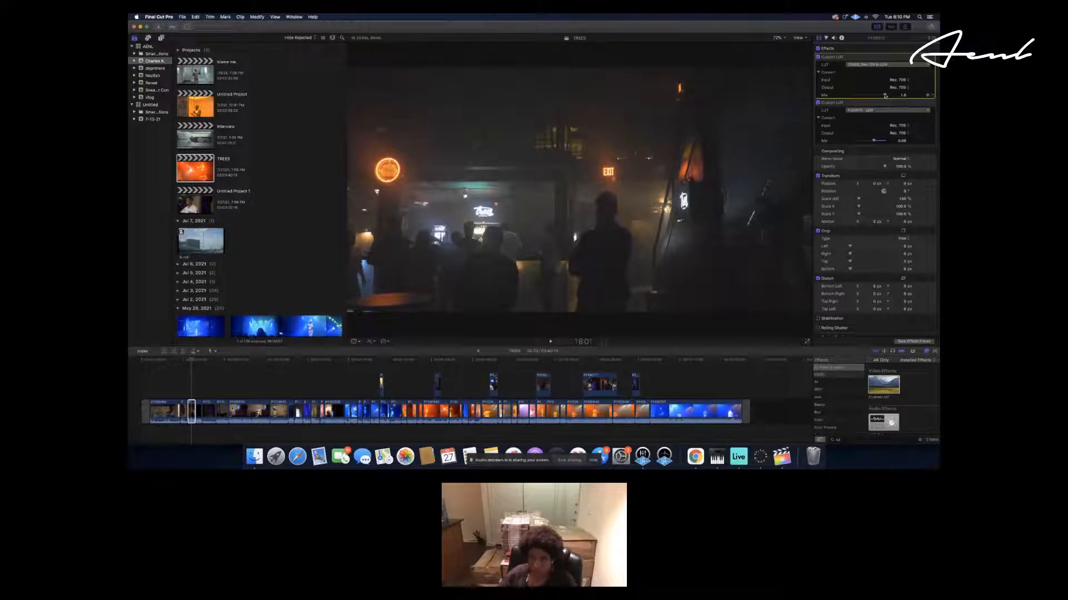
# Lower the mix of the bar clip's OSIRIS Rec709 to LOG LUT to about 0.13.
pyautogui.moveTo(884, 96); pyautogui.dragTo(854, 97)
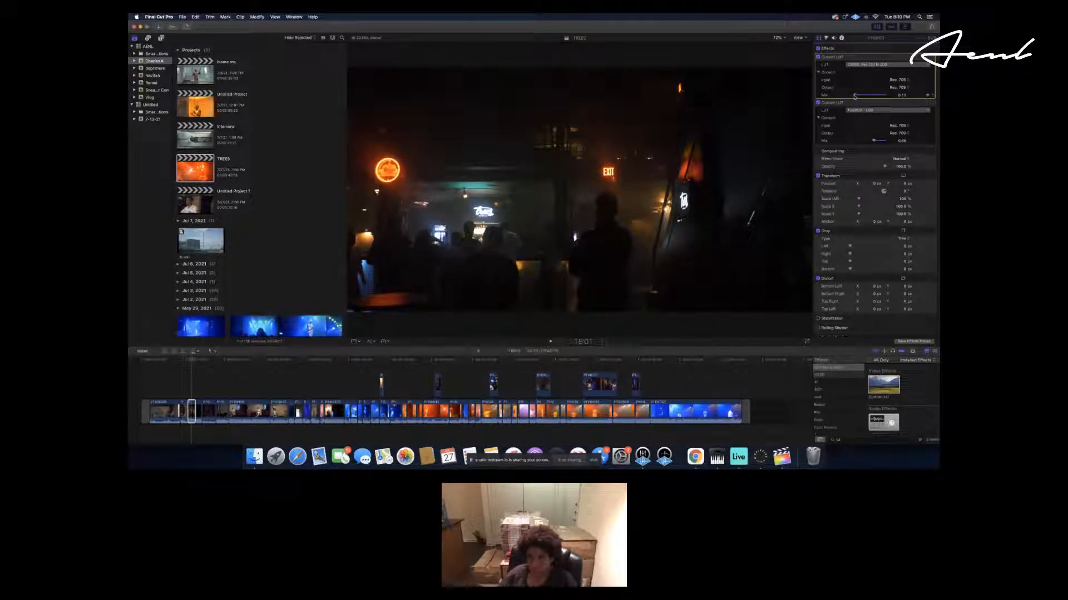
pyautogui.moveTo(855, 97); pyautogui.dragTo(858, 96)
pyautogui.moveTo(856, 95); pyautogui.dragTo(856, 96)
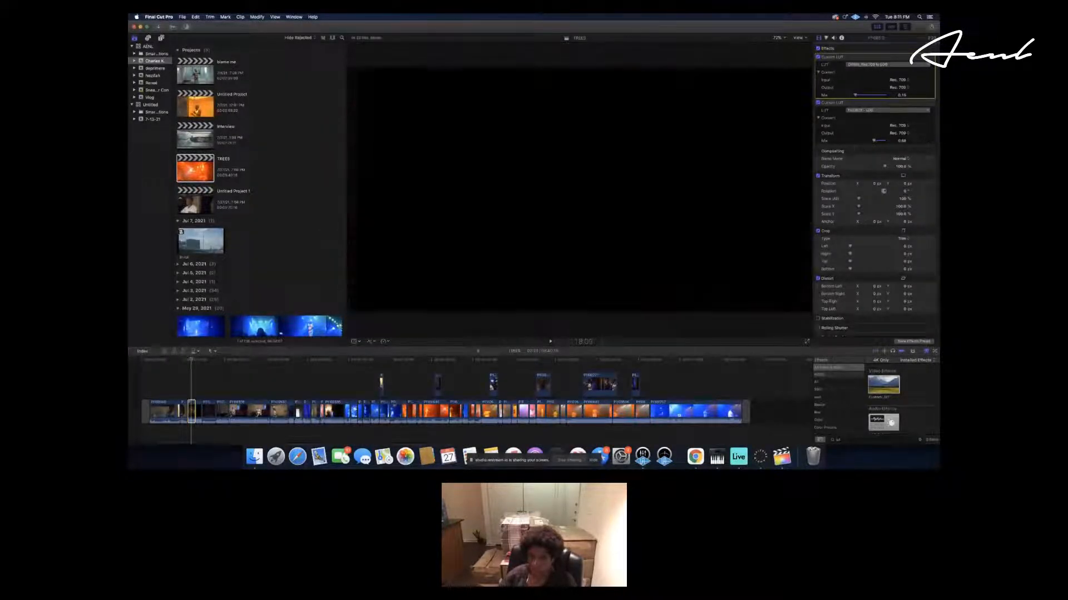
# Copy the bar clip's two Custom LUT effects onto the following clip with the glowing Trees sign.
pyautogui.click(192, 410)
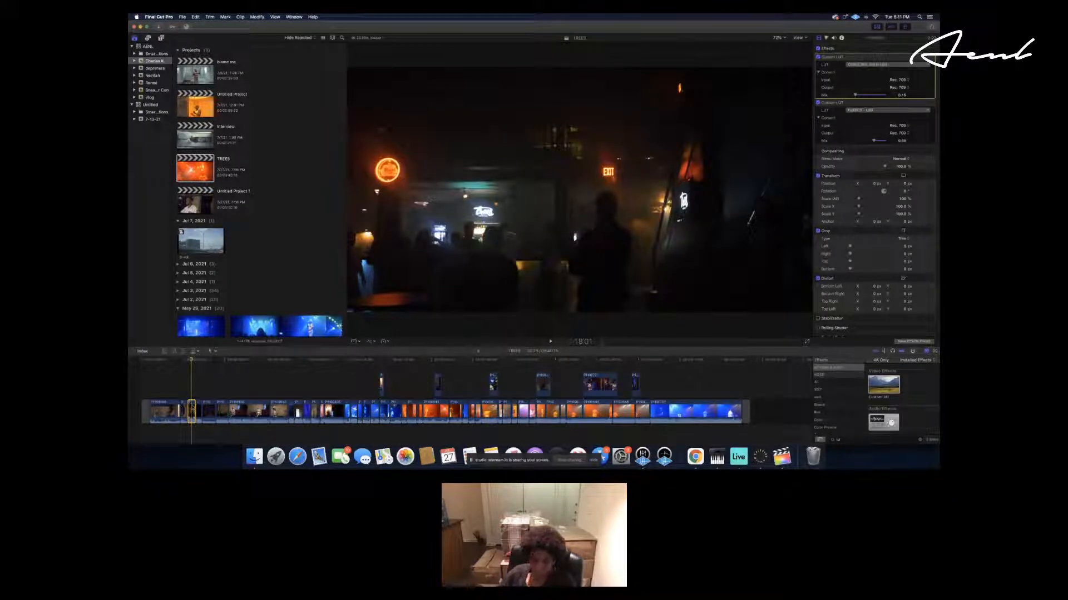
pyautogui.click(198, 410)
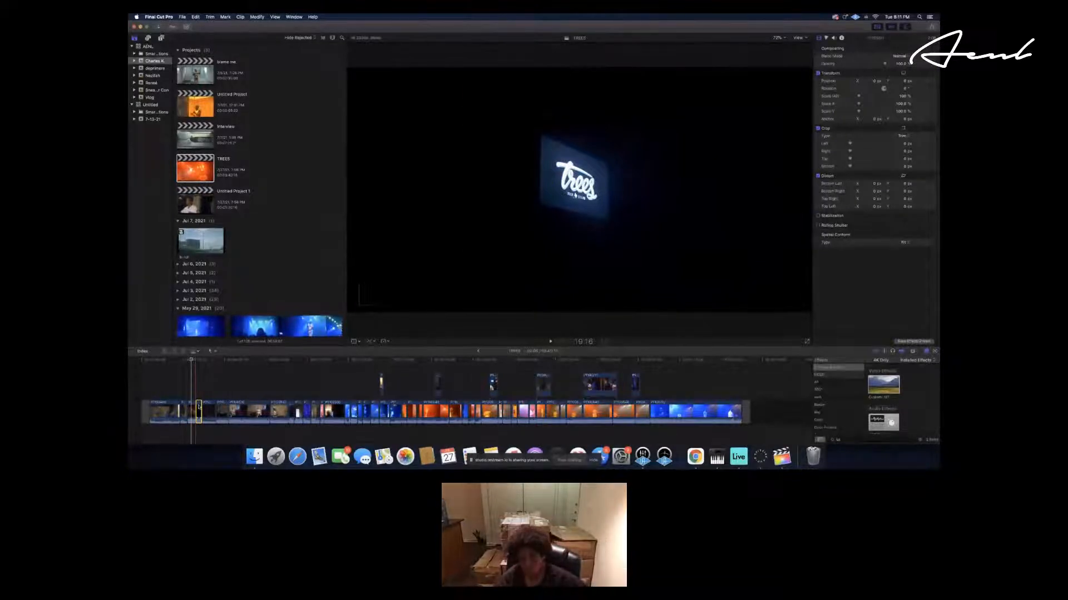
pyautogui.press('super+shift+v')
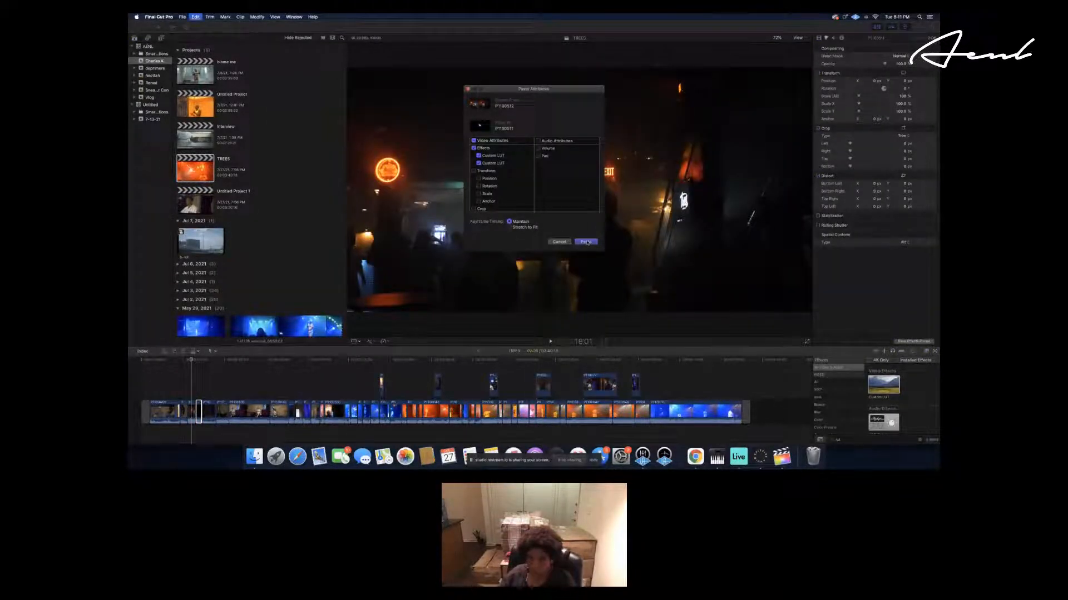
pyautogui.click(587, 242)
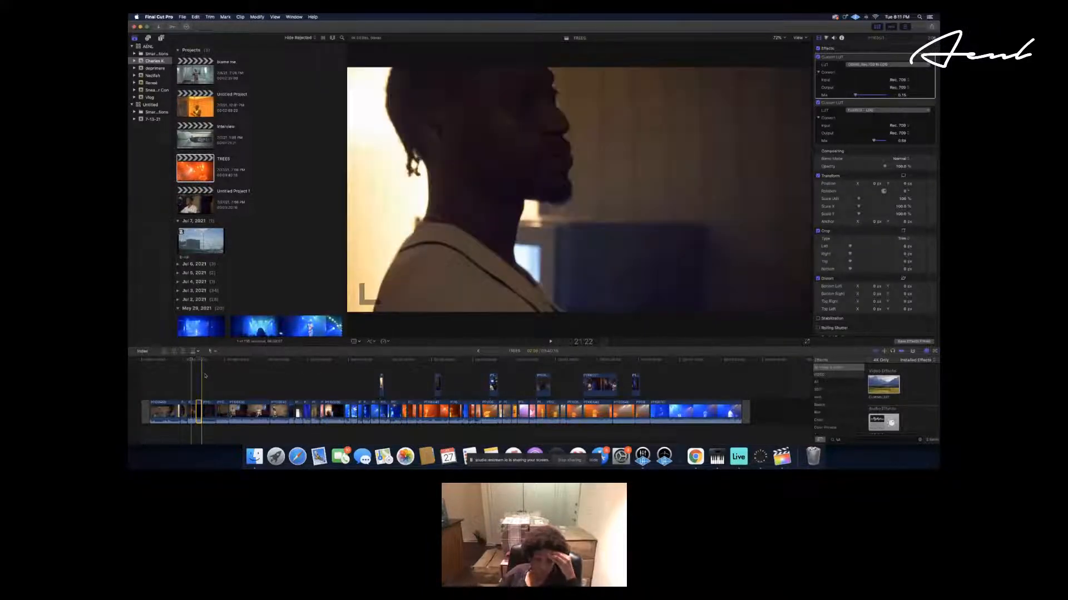
# Copy the first clip's Custom LUT and Color Board effects onto the clip of the man in profile.
pyautogui.click(167, 409)
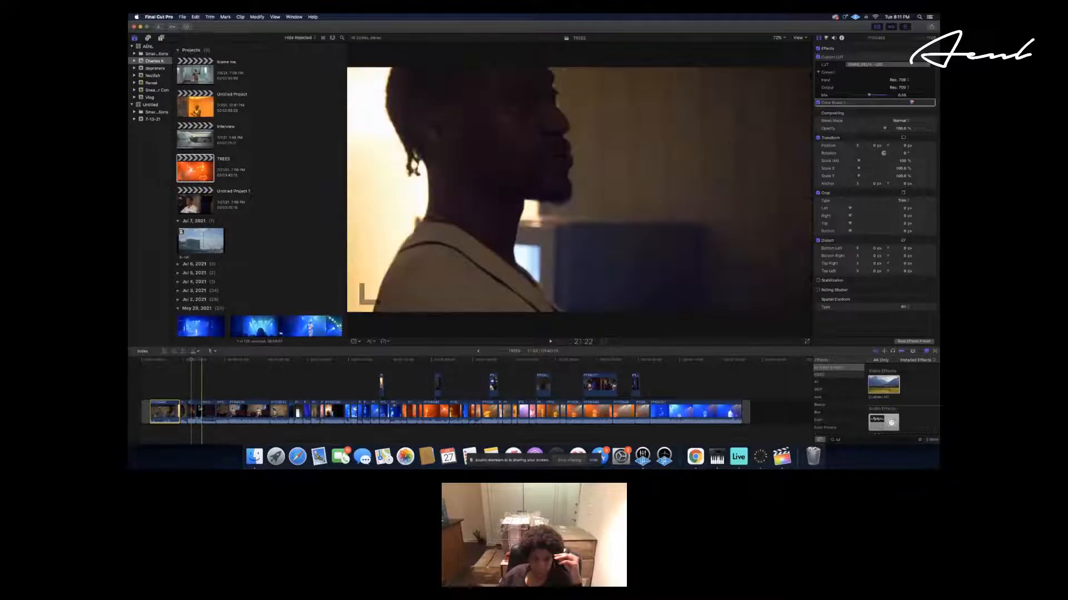
pyautogui.click(210, 410)
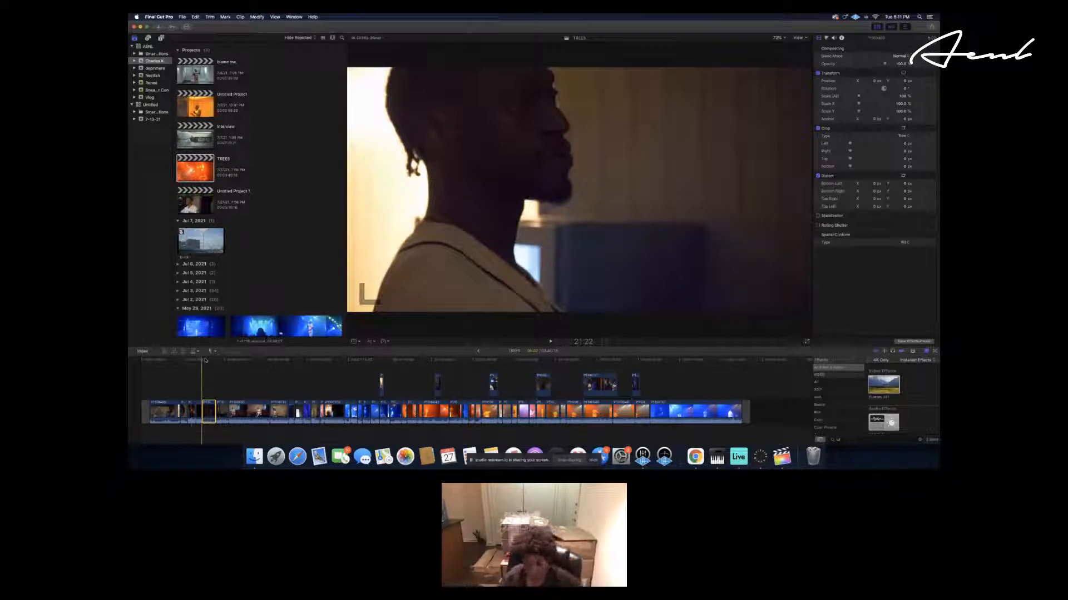
pyautogui.press('shift+super+v')
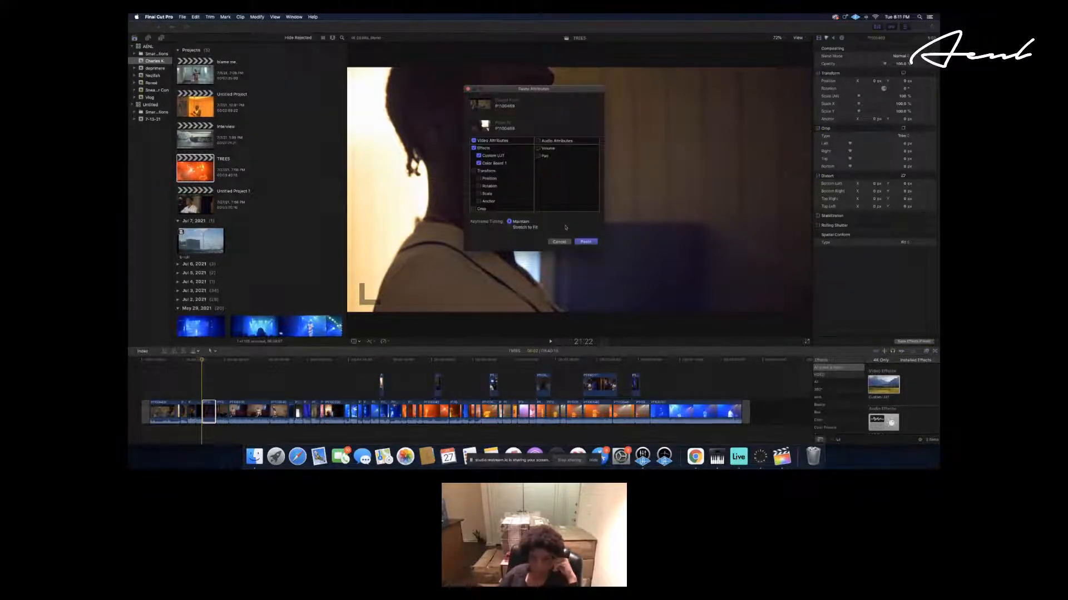
pyautogui.click(585, 241)
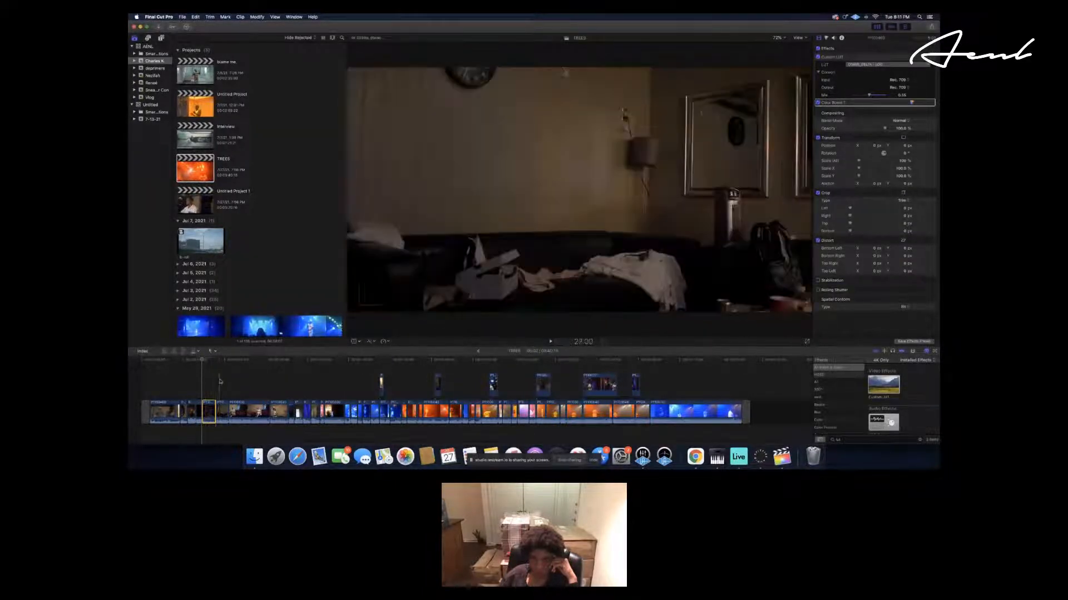
# Paste the first clip's Custom LUT and Color Board effects onto the dim clip of the room with the couch.
pyautogui.click(223, 411)
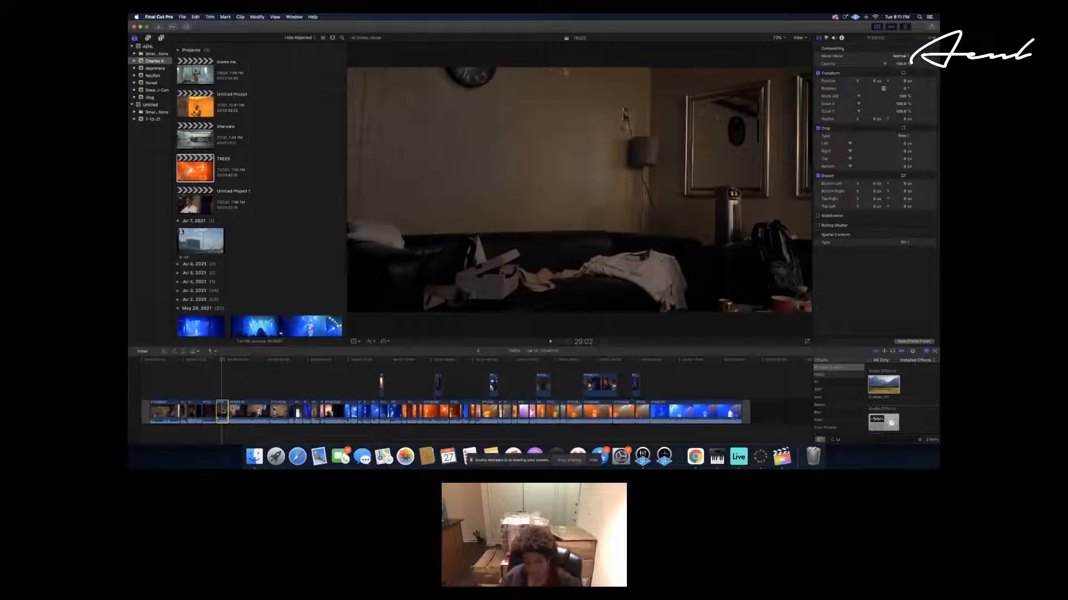
pyautogui.press('super+shift+v')
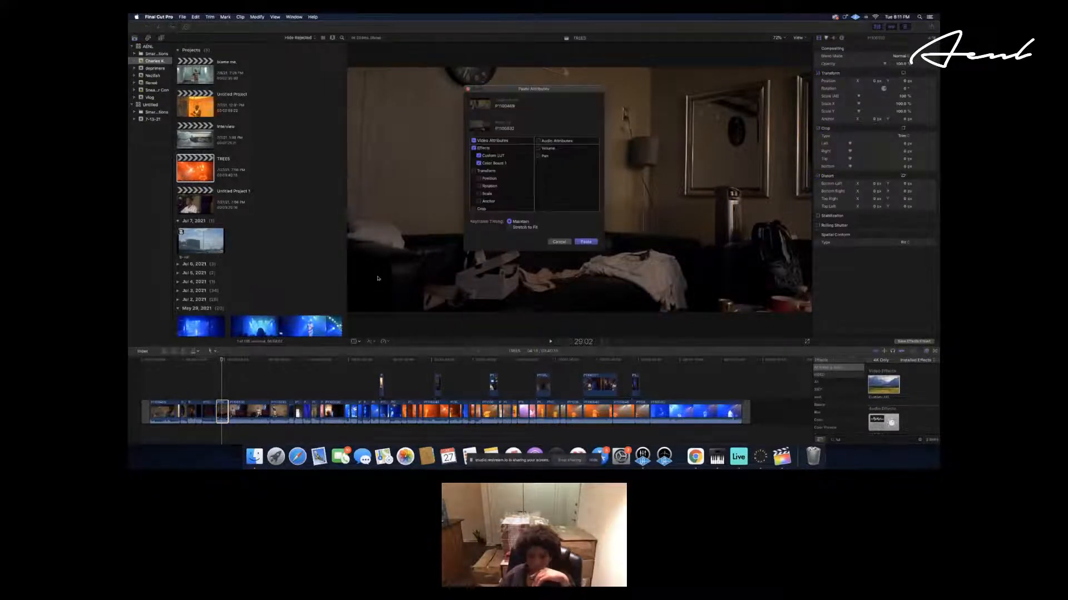
pyautogui.click(587, 243)
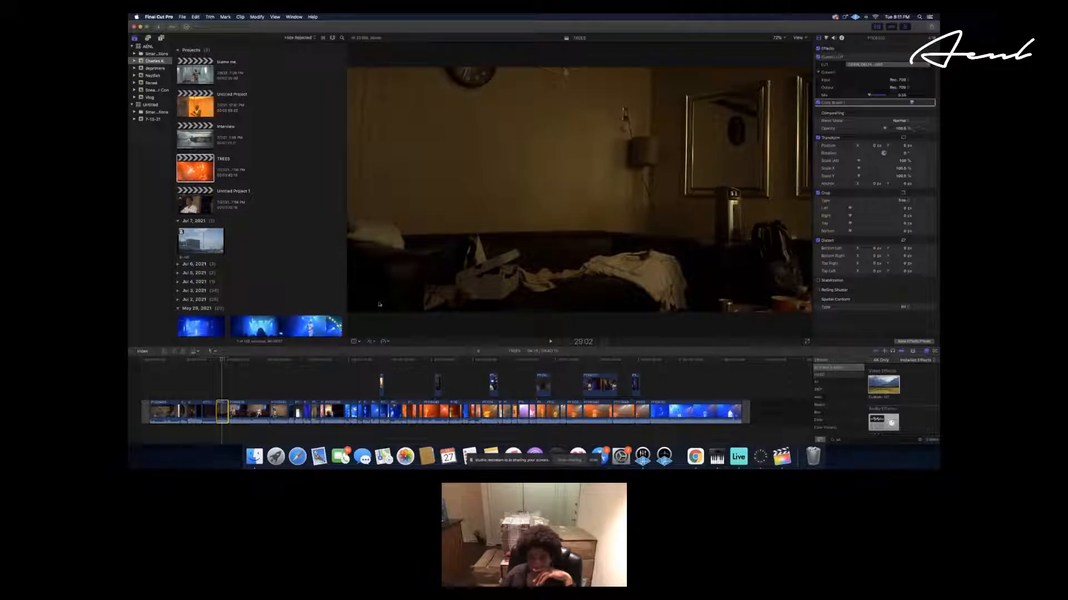
# Paste the Custom LUT and Color Board effects onto the clip of the seated man beside the Coca-Cola fridge, and check a later frame.
pyautogui.click(246, 409)
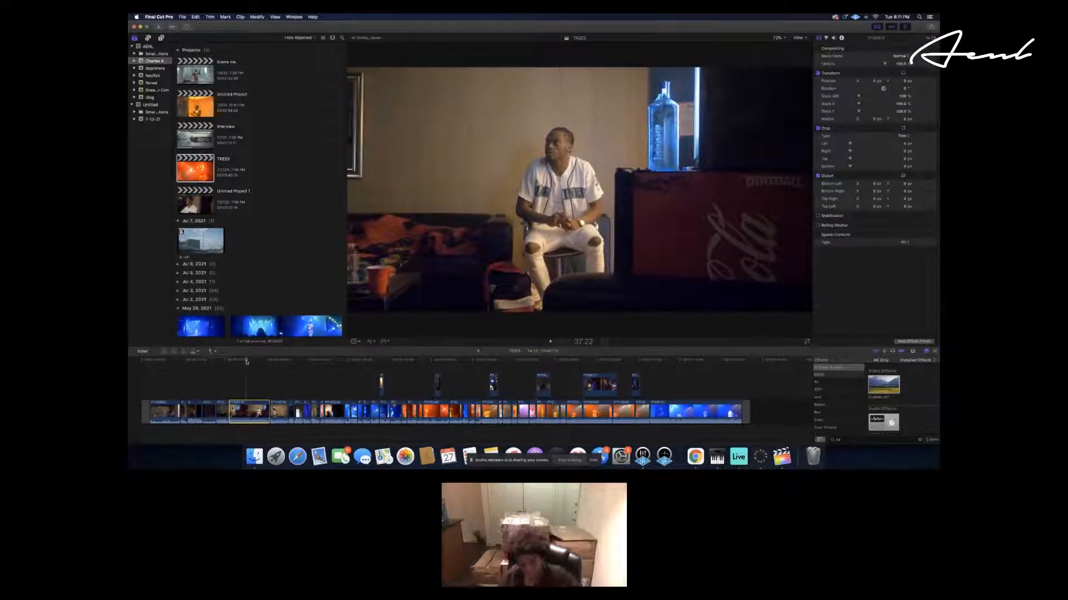
pyautogui.press('super+shift+v')
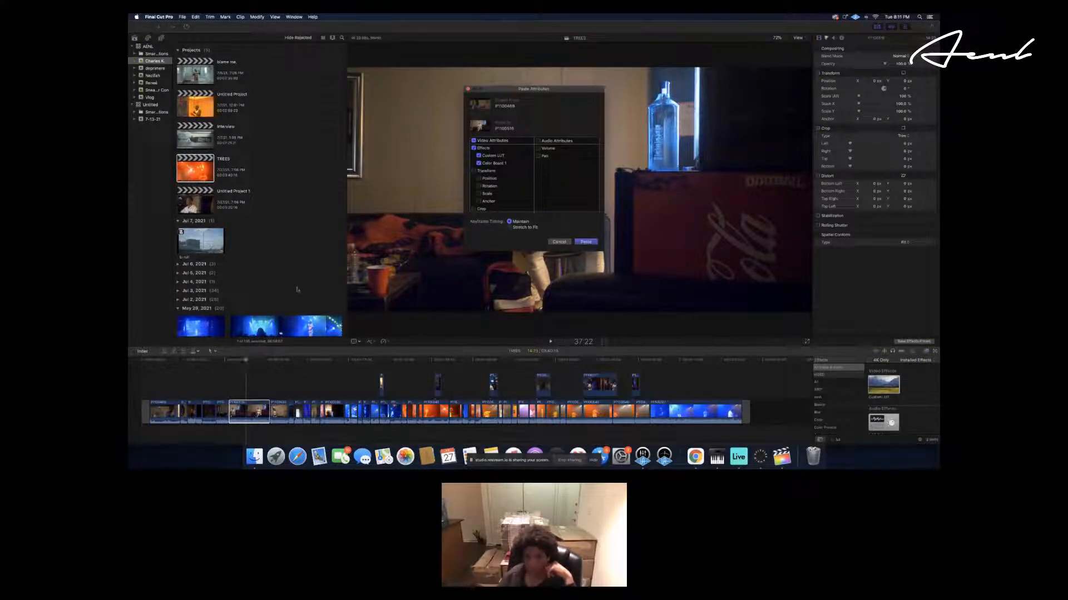
pyautogui.click(583, 242)
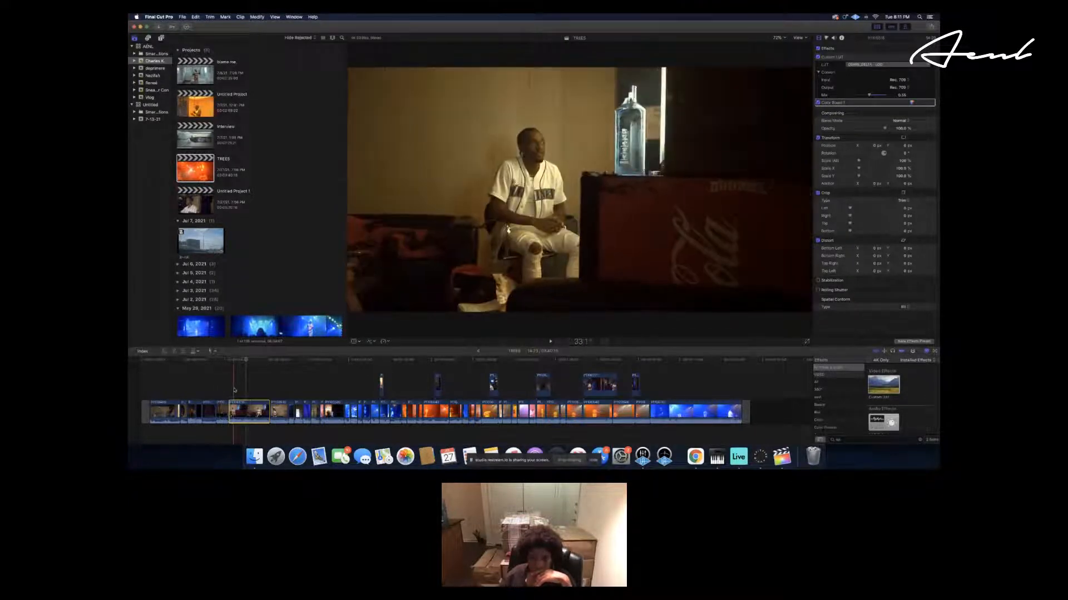
pyautogui.click(264, 385)
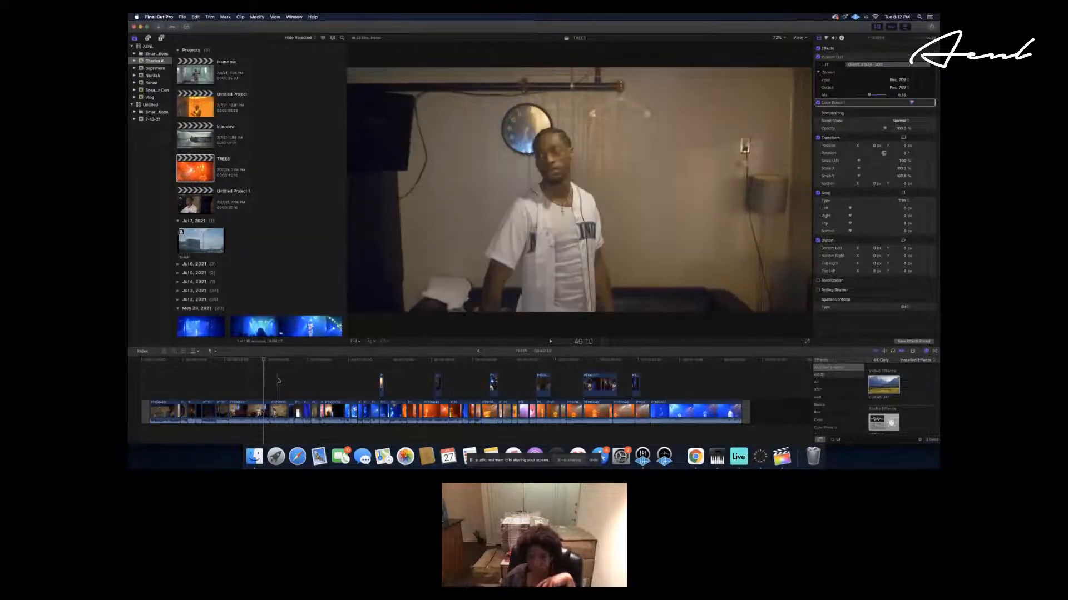
# Paste the Custom LUT and Color Board effects onto the clip of the man in the white jersey standing by the clock.
pyautogui.click(277, 409)
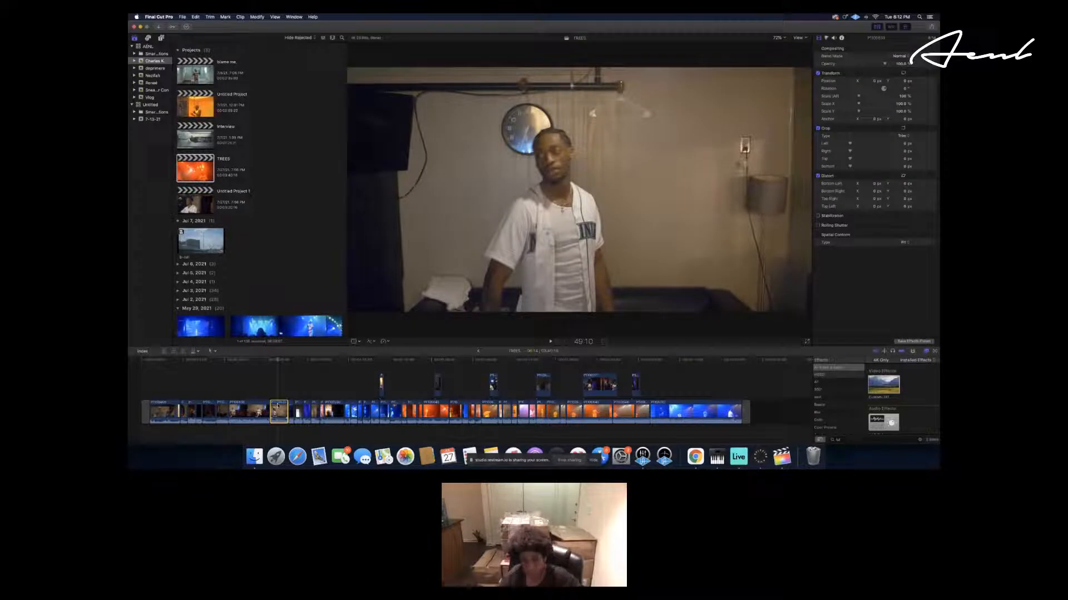
pyautogui.press('super+shift+v')
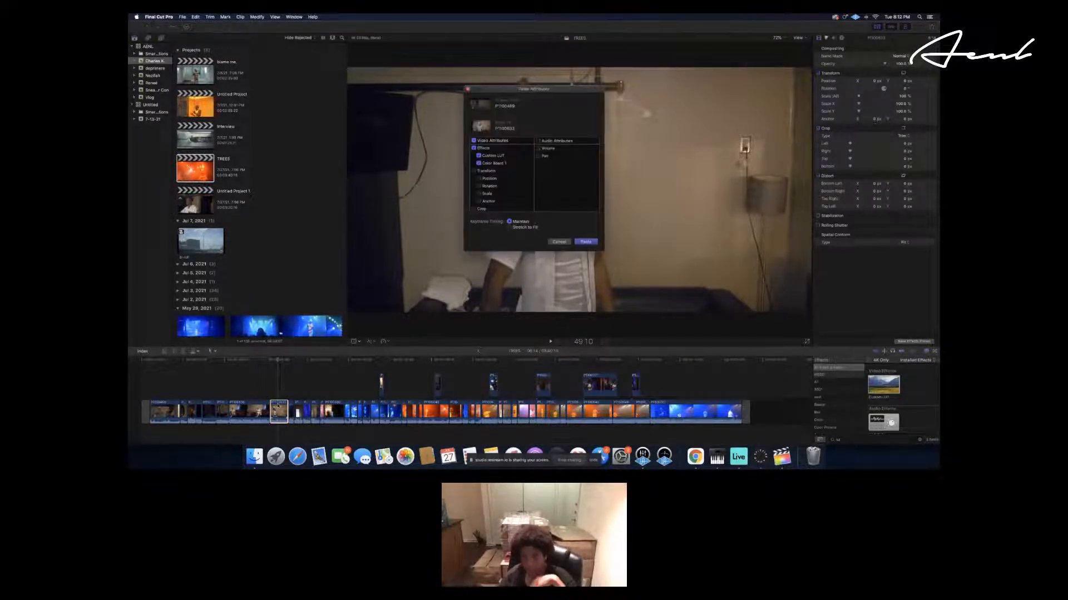
pyautogui.click(585, 241)
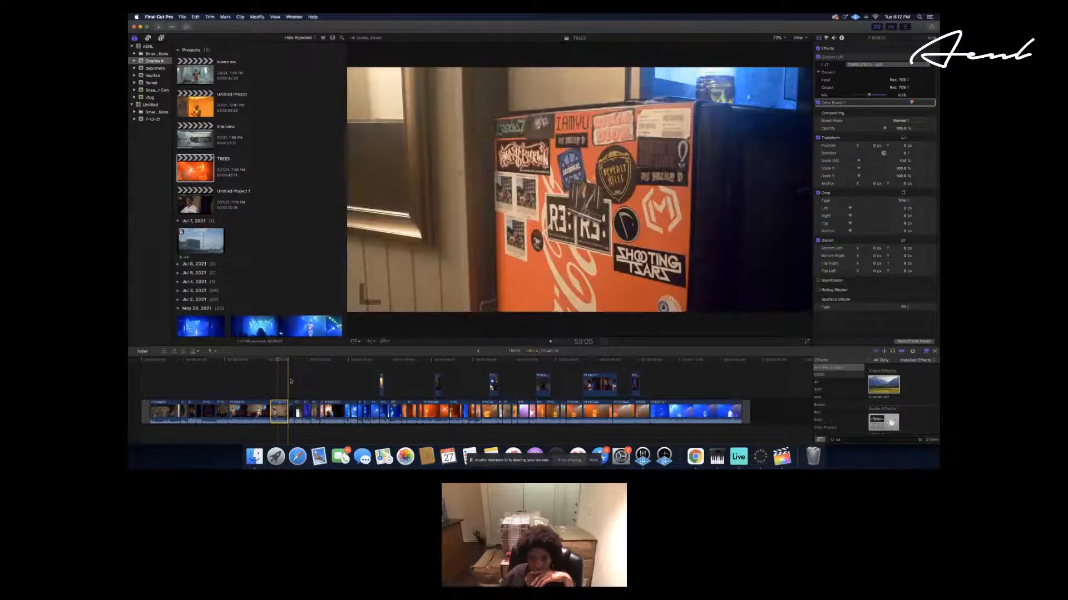
# Paste the Custom LUT and Color Board effects onto the close-up clip of the sticker-covered Coca-Cola fridge.
pyautogui.click(289, 397)
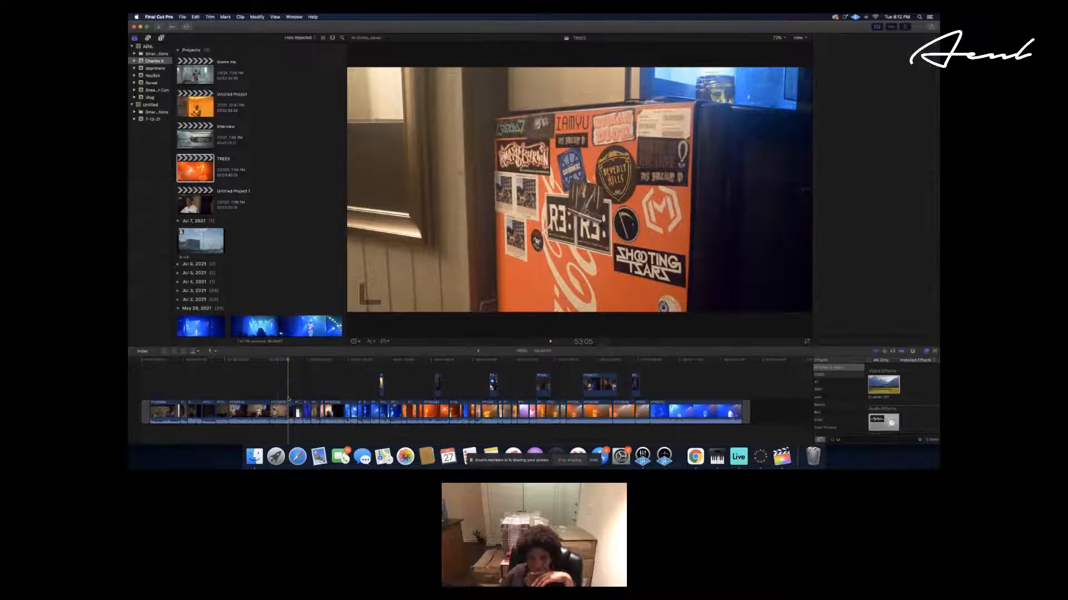
pyautogui.click(289, 399)
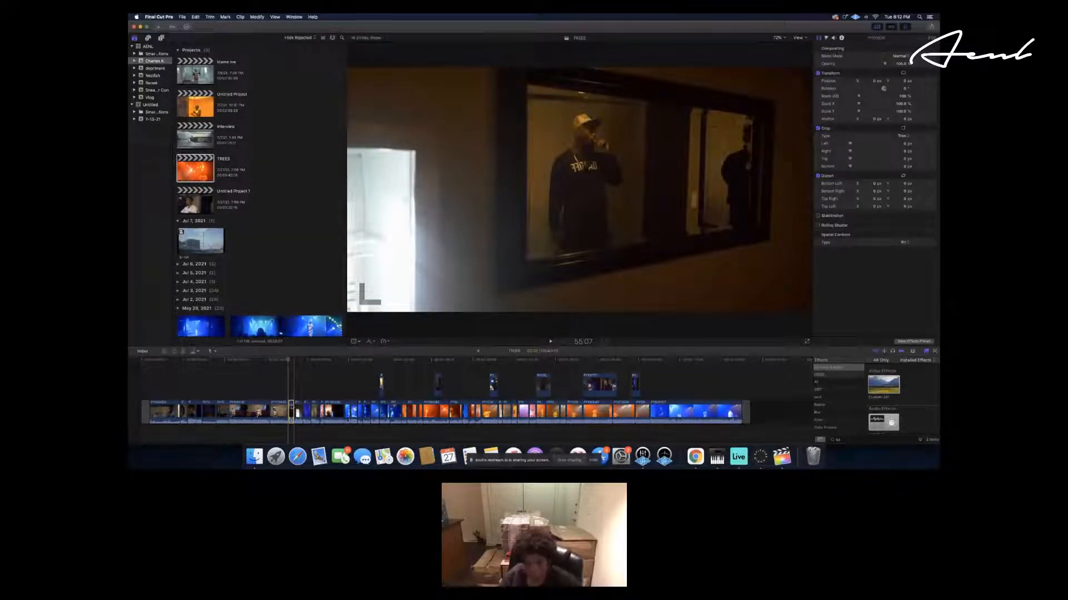
pyautogui.press('super+shift+v')
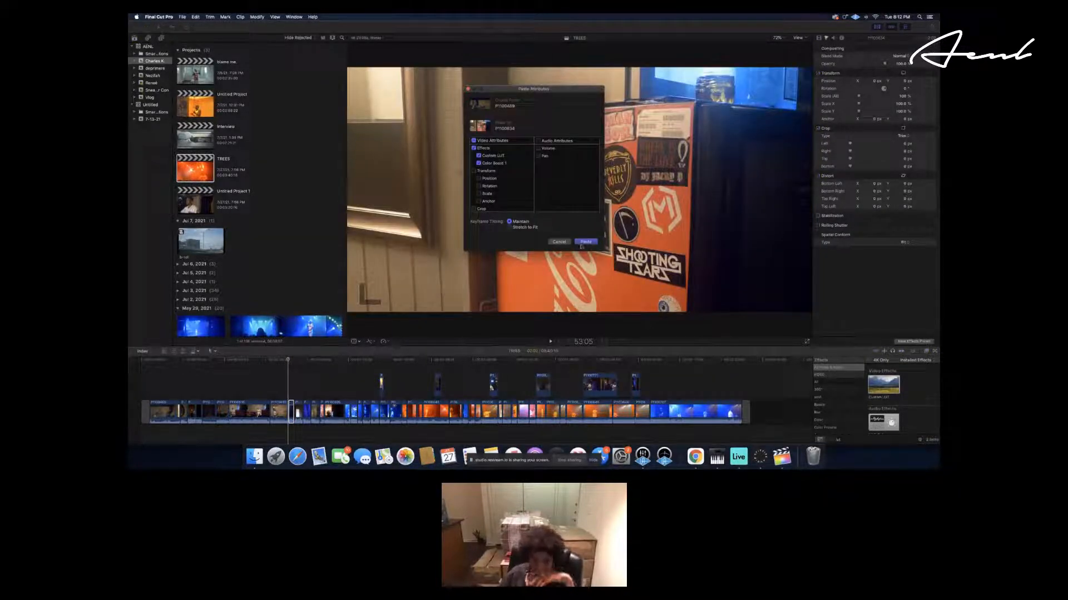
pyautogui.click(583, 243)
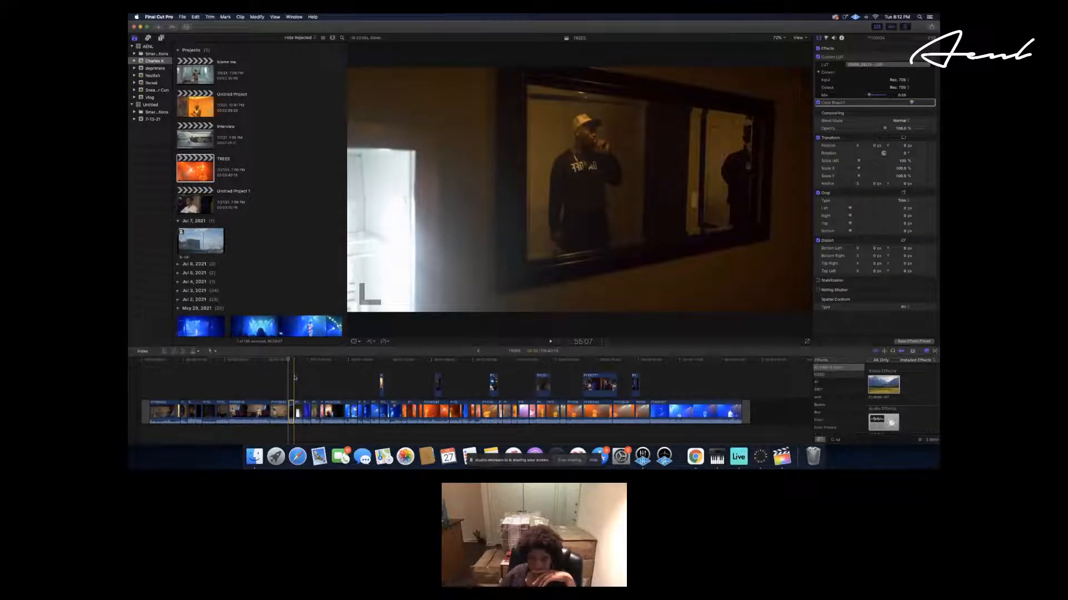
# Paste the Custom LUT and Color Board effects onto the clip of the two men reflected in the wall mirror, and check a later frame.
pyautogui.click(297, 412)
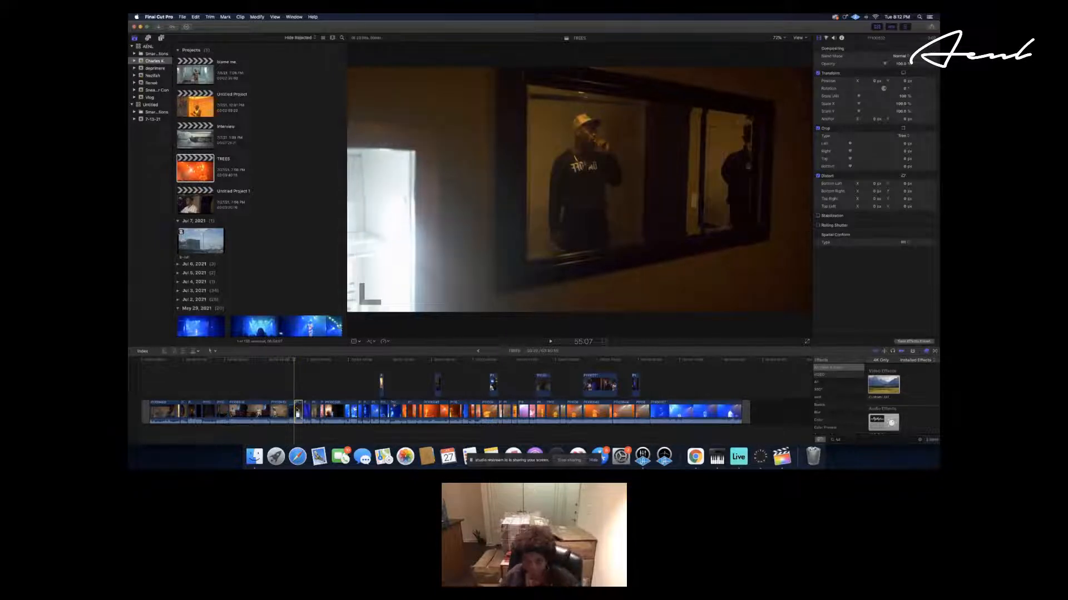
pyautogui.press('super+shift+v')
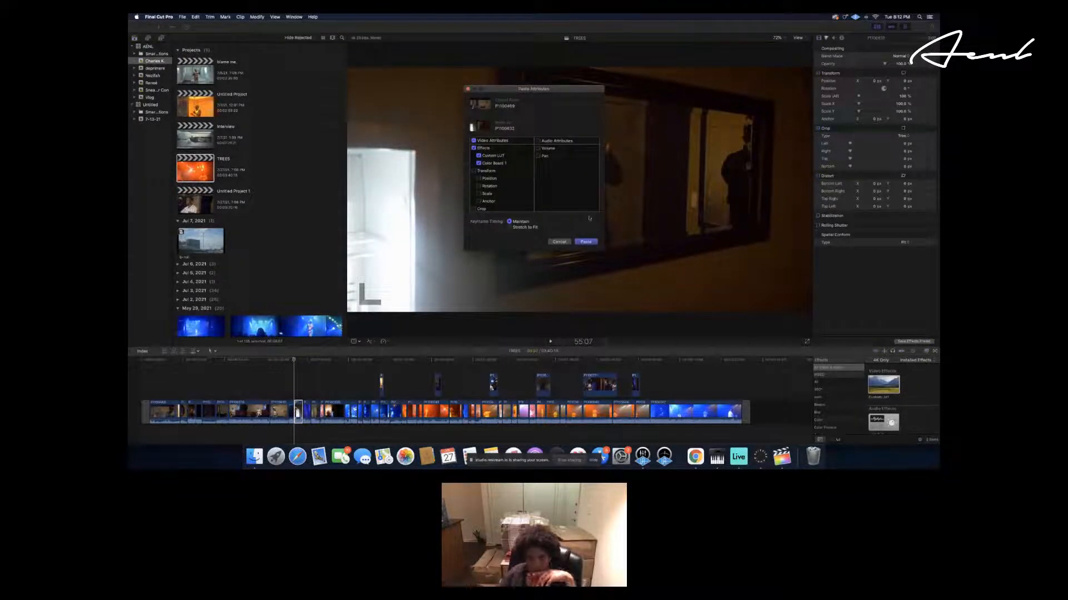
pyautogui.click(585, 242)
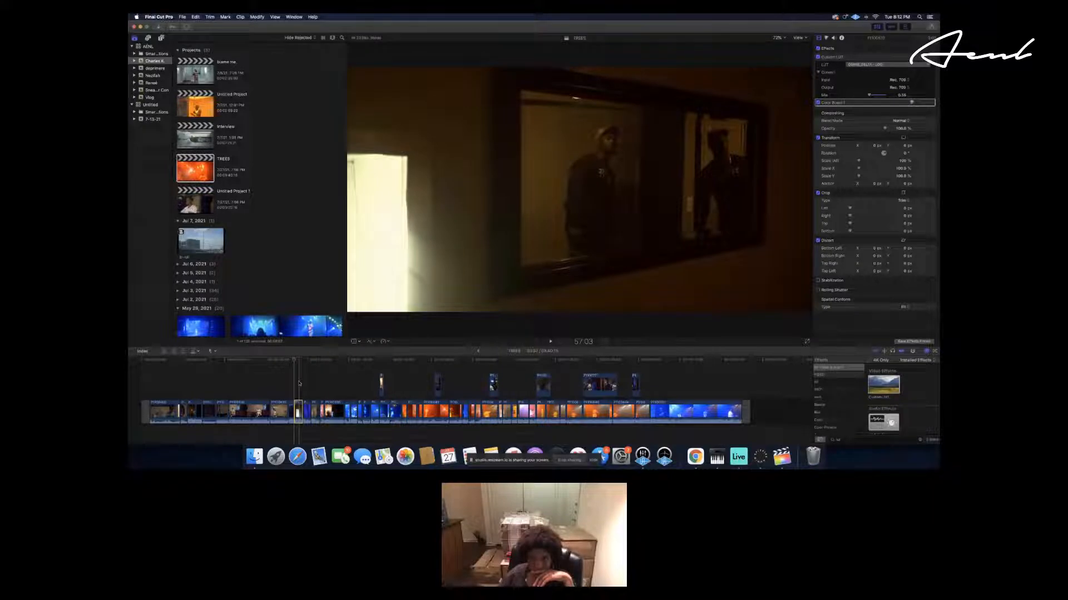
pyautogui.click(299, 384)
# Copy the two Custom LUT effects from the dark exit-sign clip onto the blue-lit clip looking through the stage doorway.
pyautogui.click(306, 414)
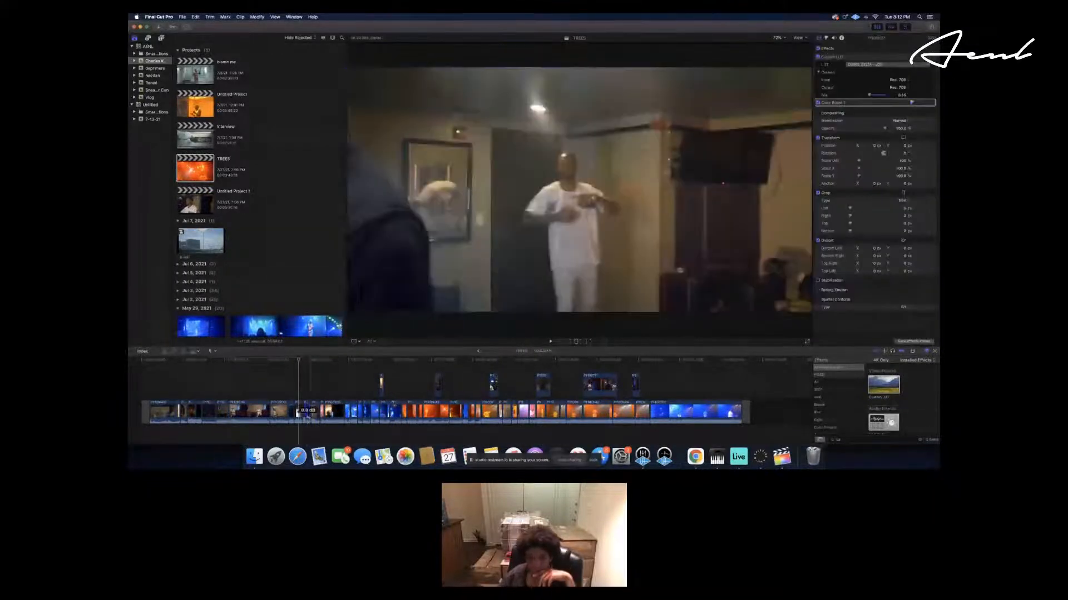
pyautogui.click(307, 414)
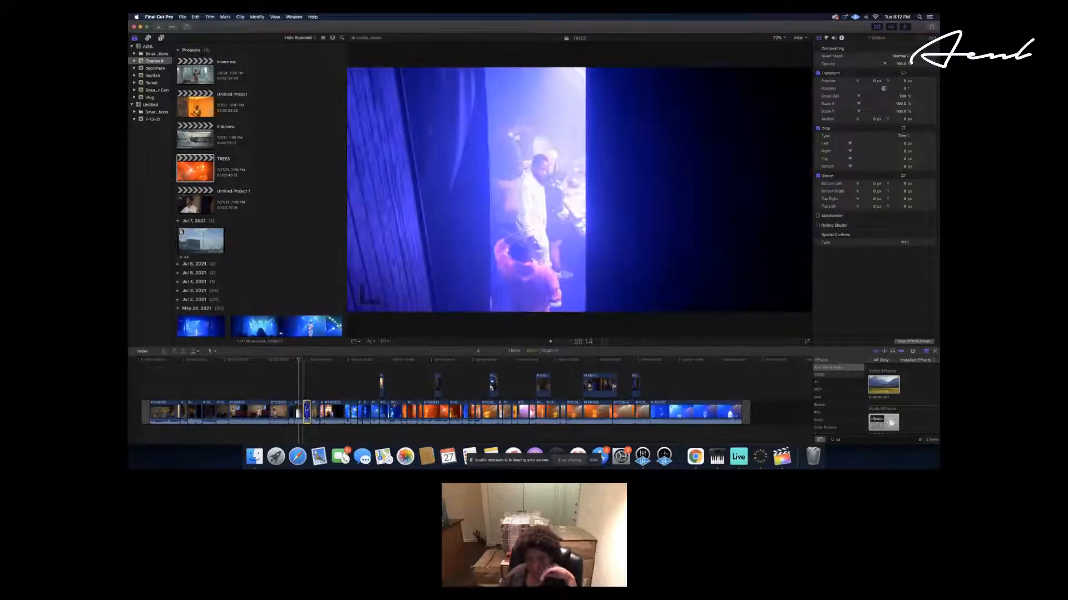
pyautogui.click(192, 412)
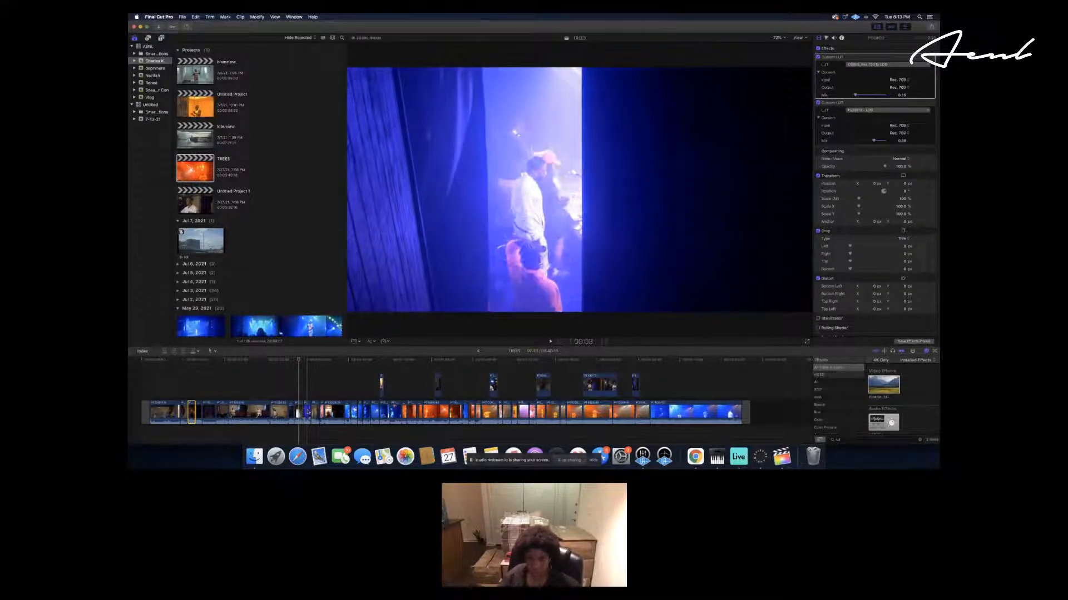
pyautogui.click(307, 411)
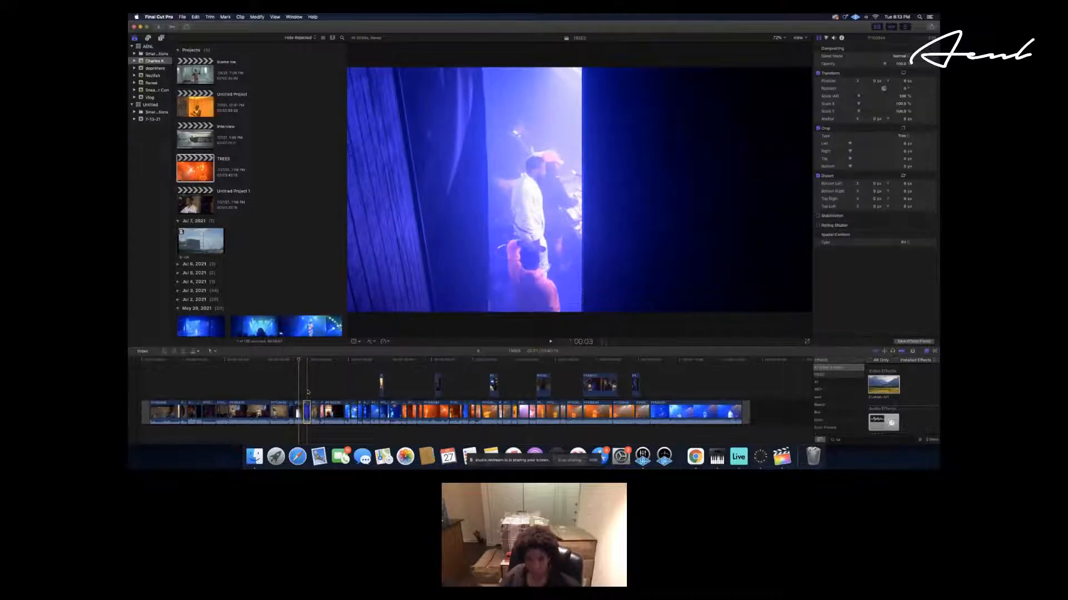
pyautogui.click(306, 411)
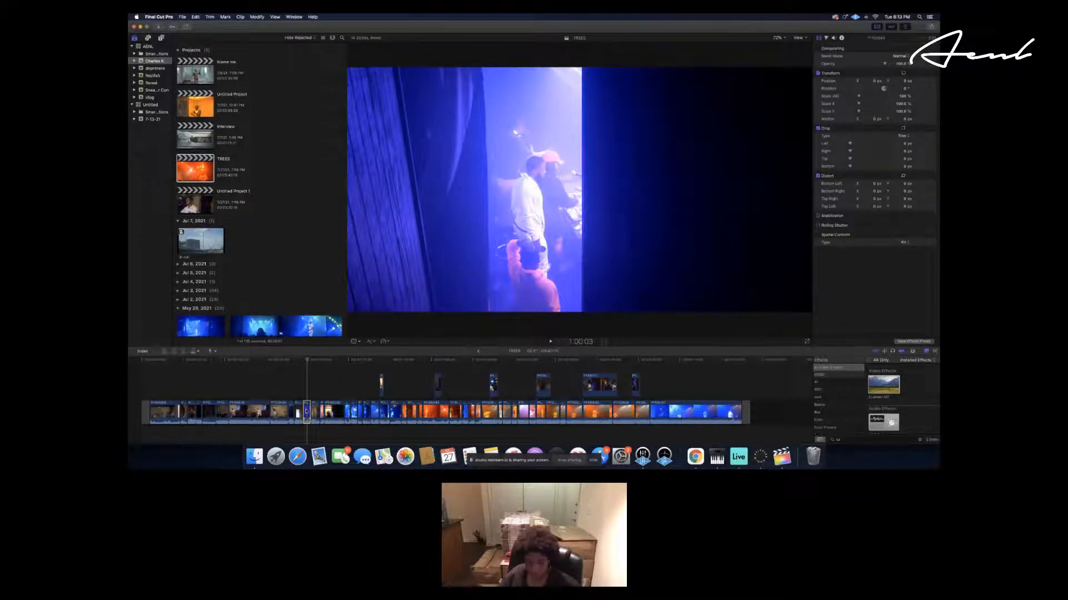
pyautogui.press('super+shift+v')
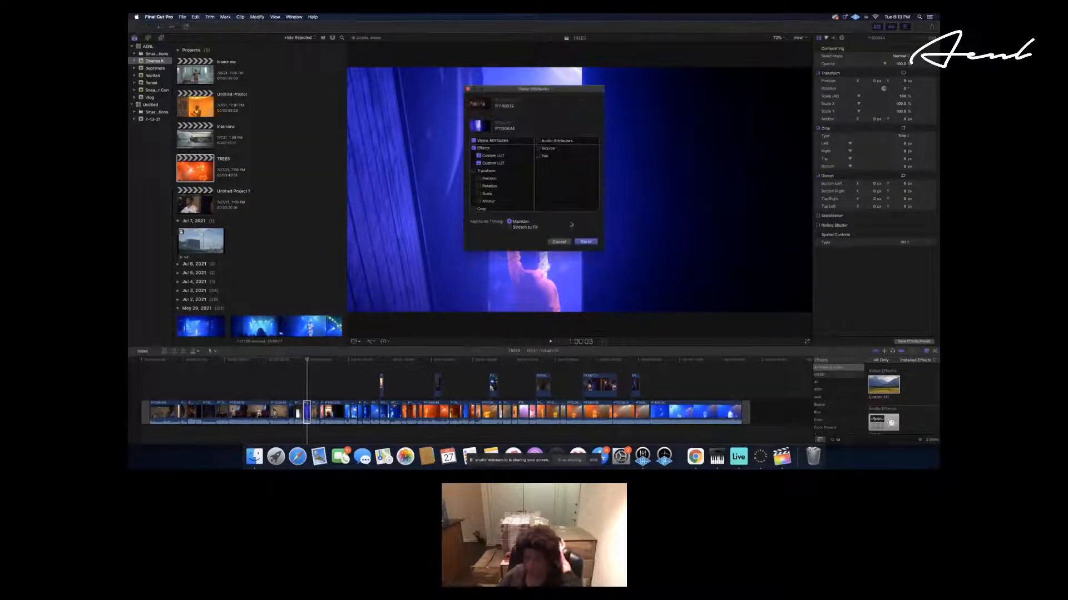
pyautogui.click(588, 241)
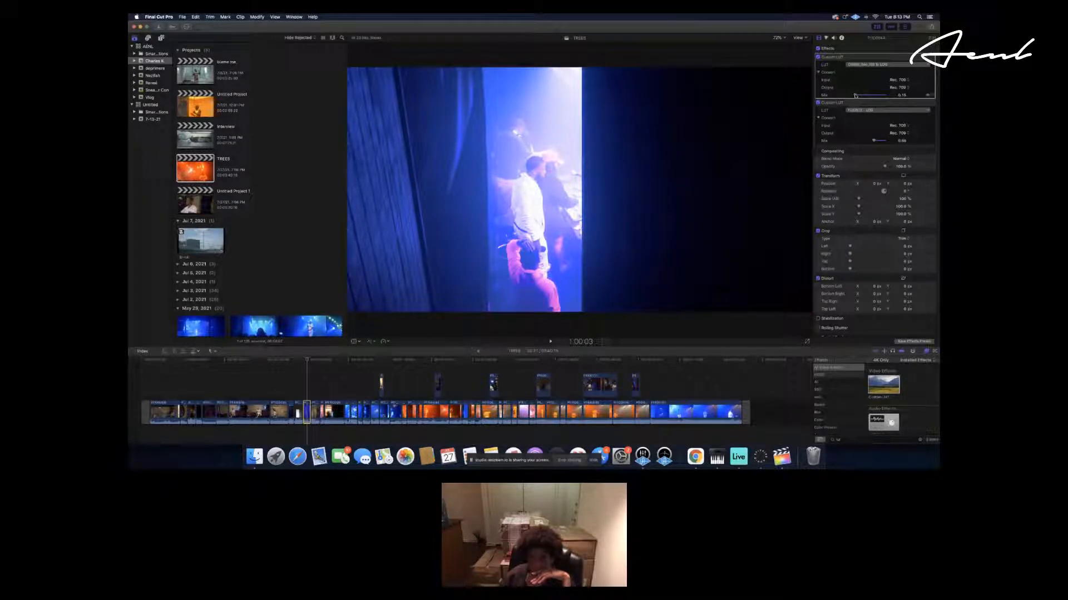
# Set the blue-lit clip's first Custom LUT mix to 0 and lower its highlights and midtones exposure with the Color Board.
pyautogui.moveTo(855, 96); pyautogui.dragTo(849, 95)
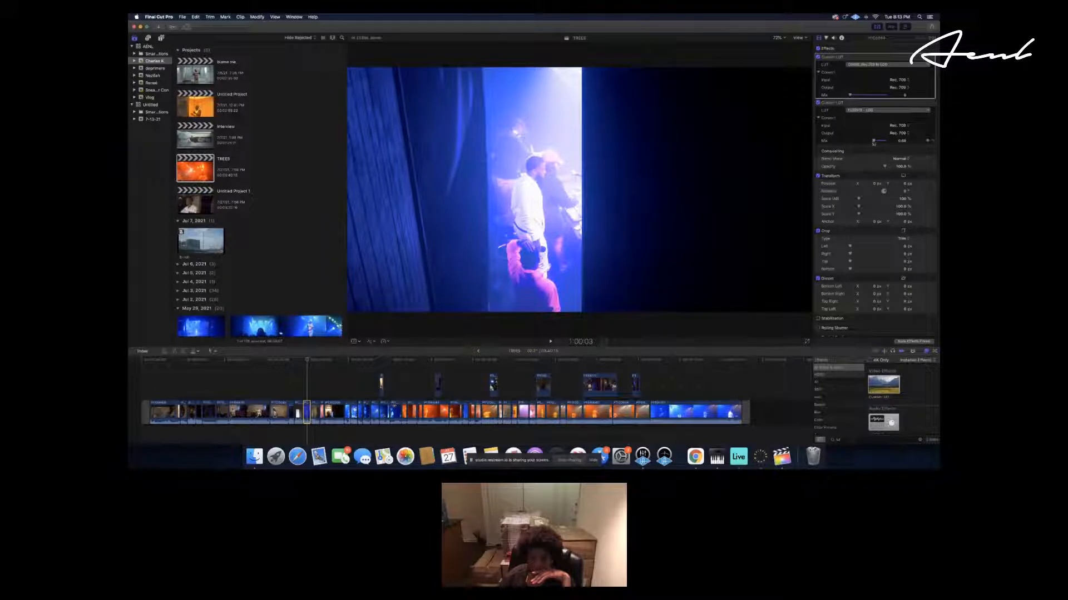
pyautogui.click(826, 39)
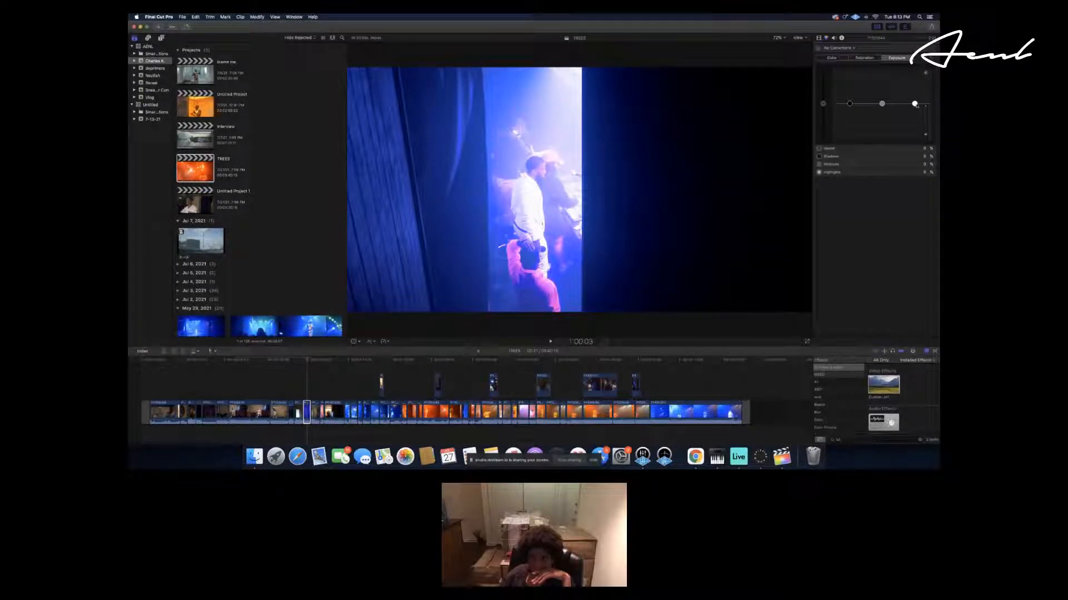
pyautogui.moveTo(915, 104); pyautogui.dragTo(849, 106)
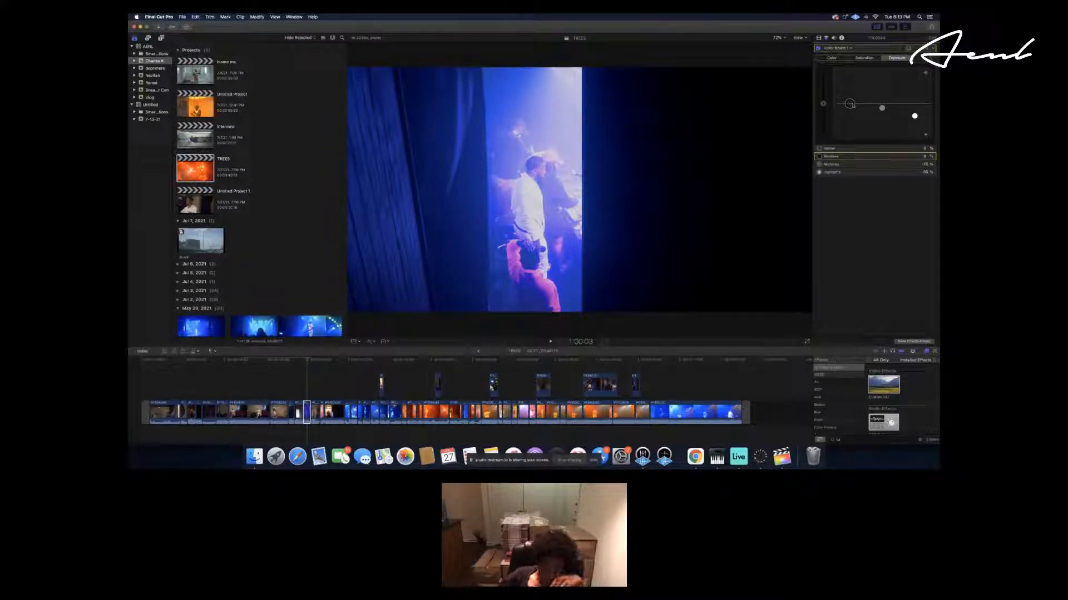
pyautogui.moveTo(882, 109); pyautogui.dragTo(881, 110)
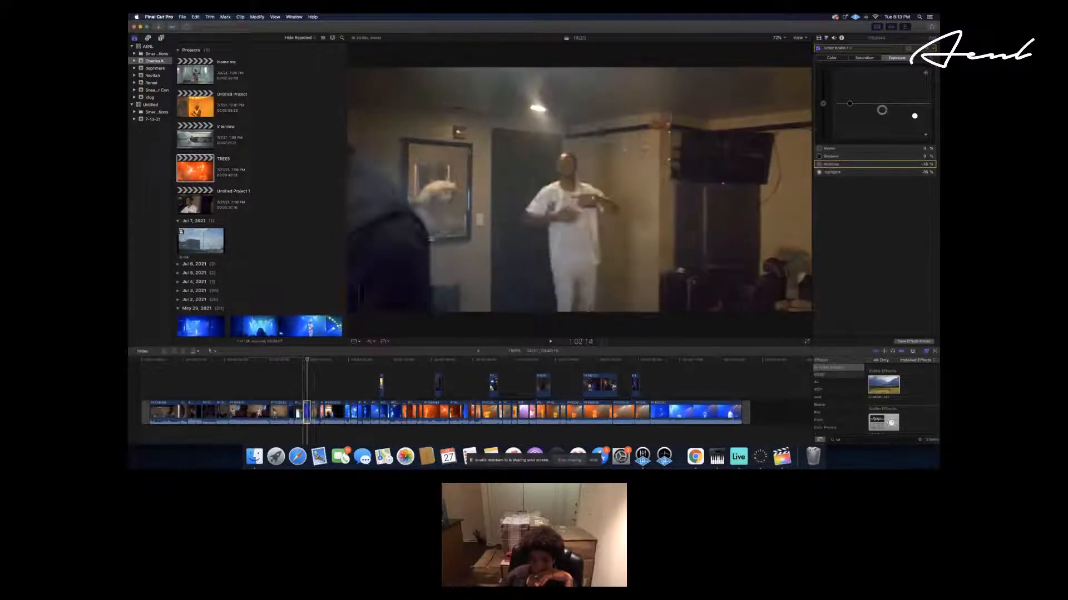
# Copy the Custom LUT and Color Board effects from the clip of the man by the clock onto the ungraded clip of him gesturing in the room.
pyautogui.click(278, 409)
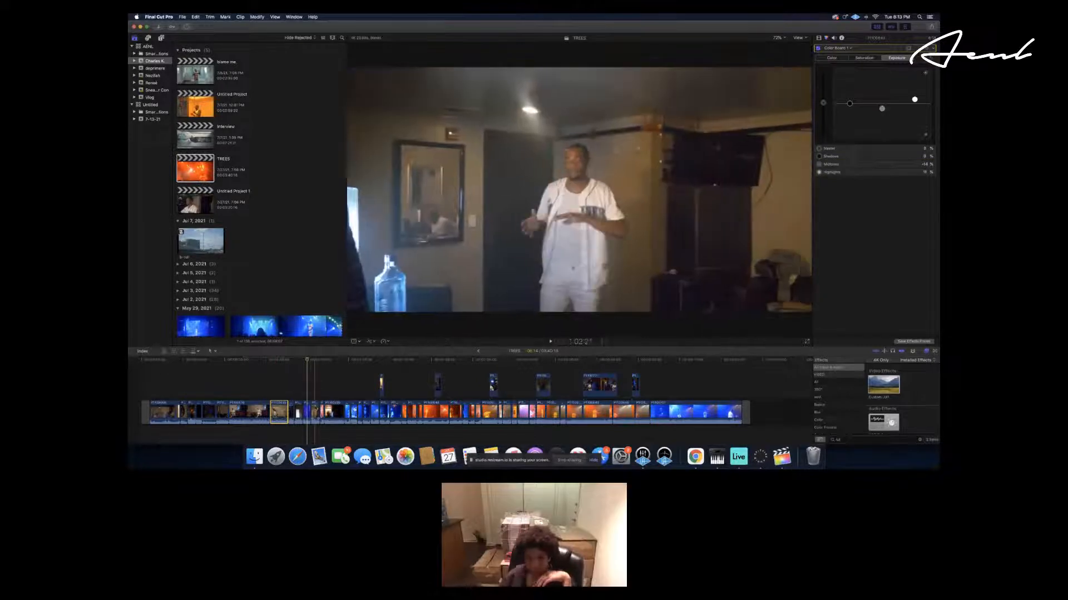
pyautogui.click(315, 410)
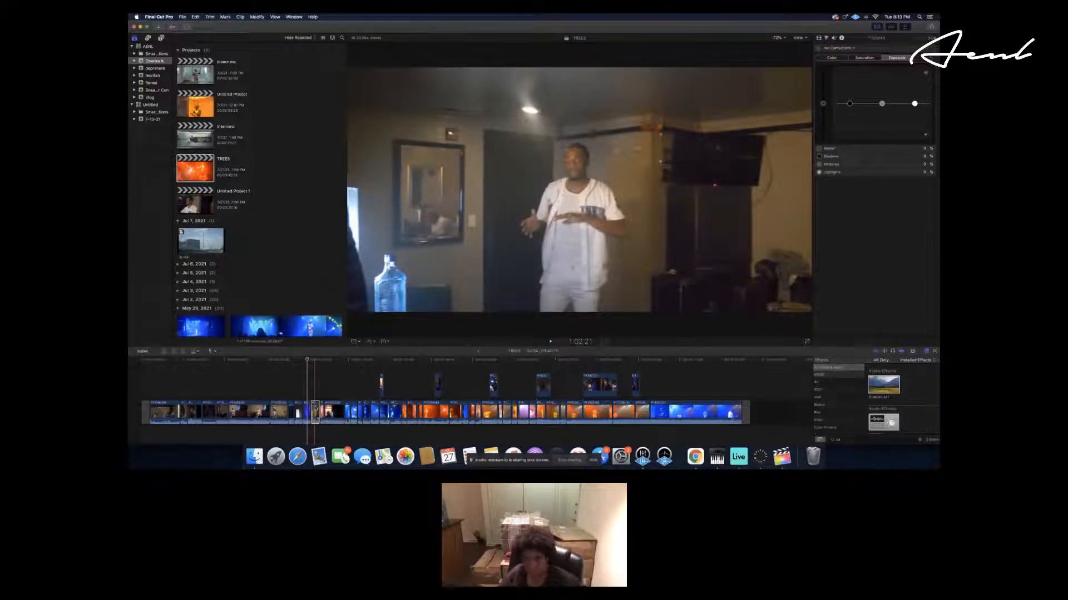
pyautogui.press('super+shift+v')
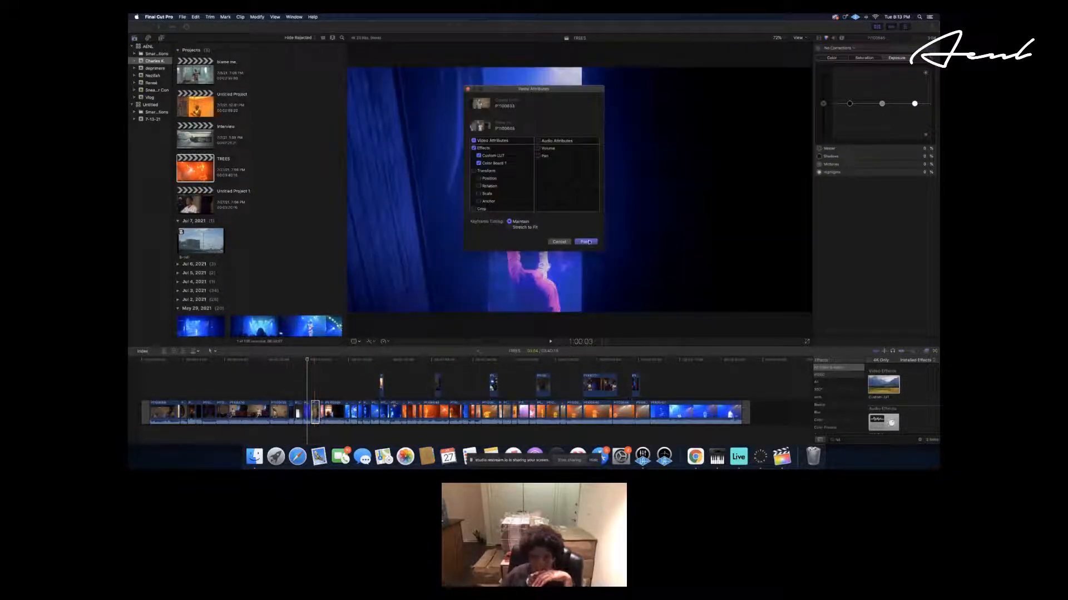
pyautogui.click(587, 242)
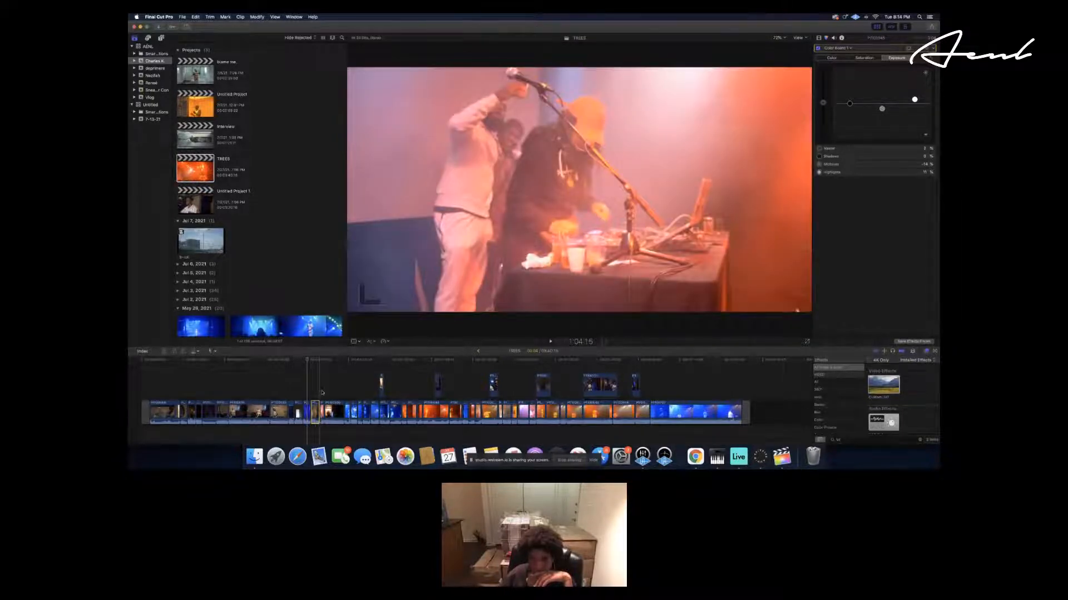
# Copy the two Custom LUT effects from the dark exit-sign clip onto the orange-lit clip of the performers at the stage table.
pyautogui.click(322, 411)
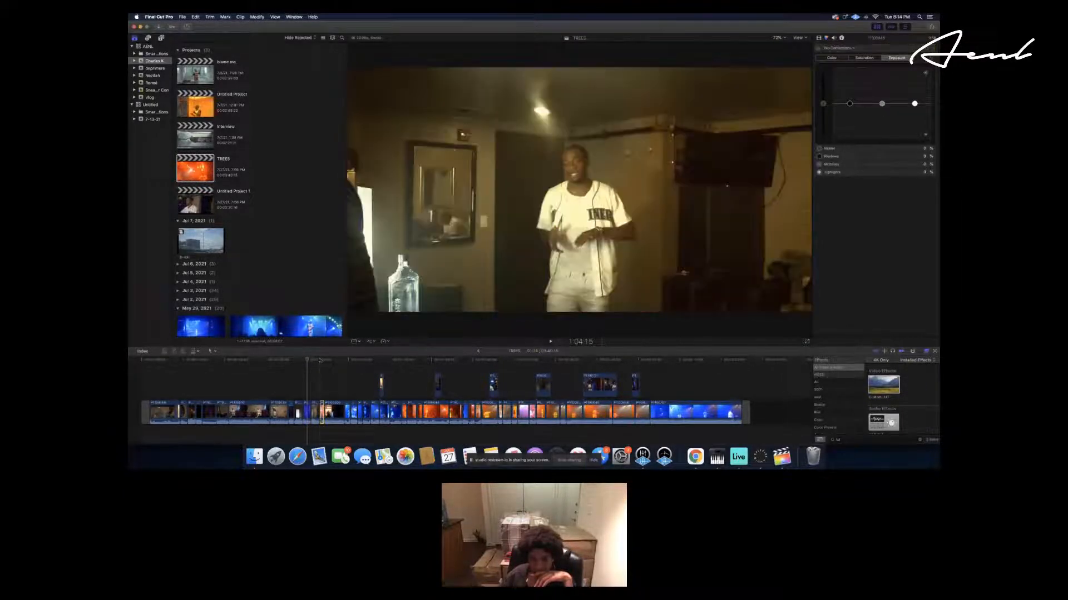
pyautogui.click(320, 361)
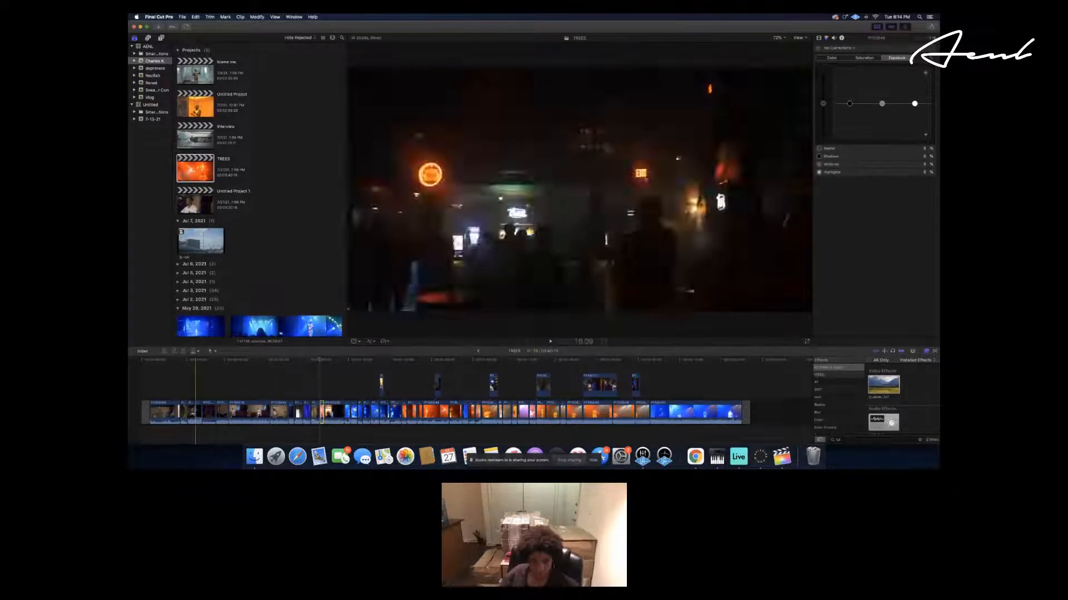
pyautogui.click(191, 411)
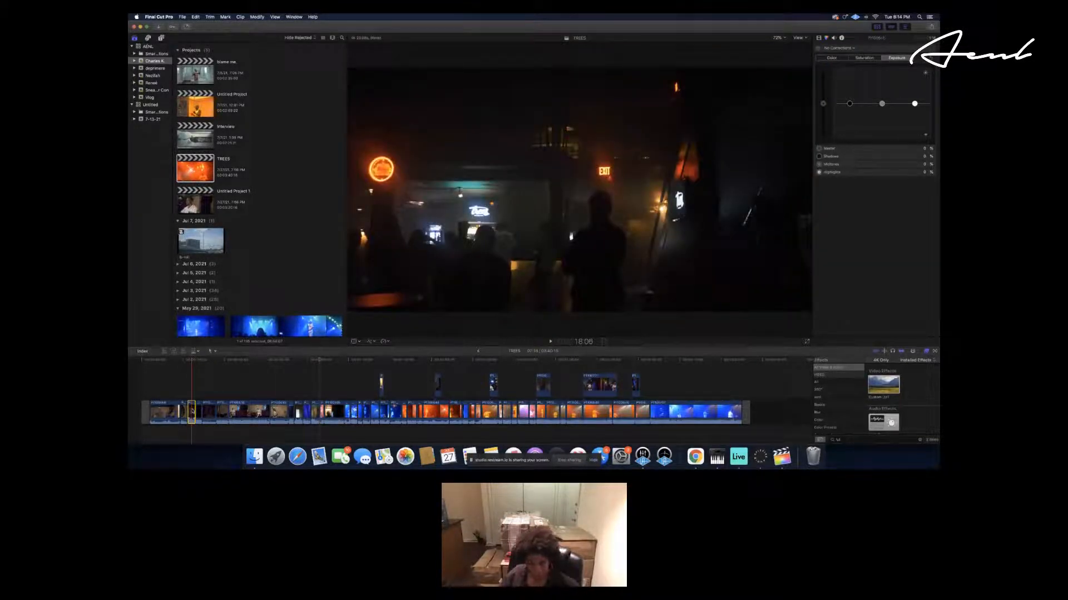
pyautogui.click(322, 412)
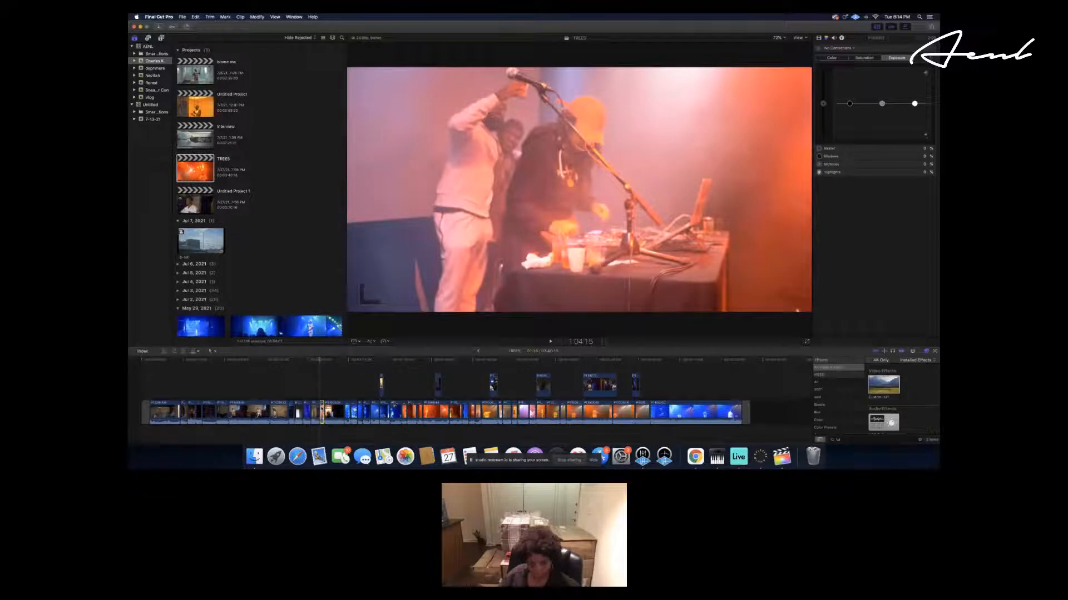
pyautogui.press('super+shift+v')
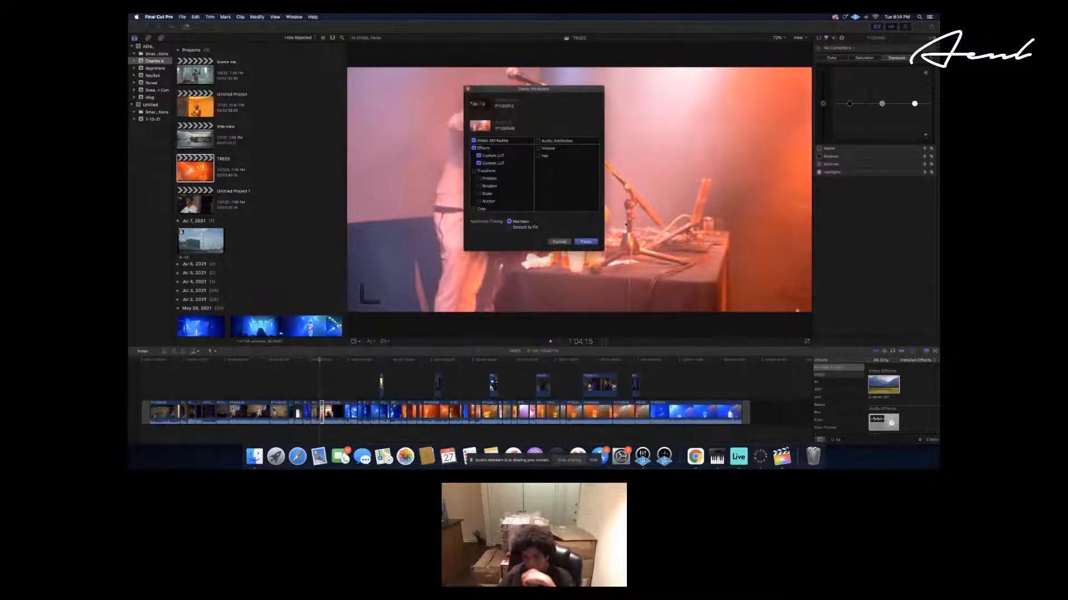
pyautogui.click(586, 242)
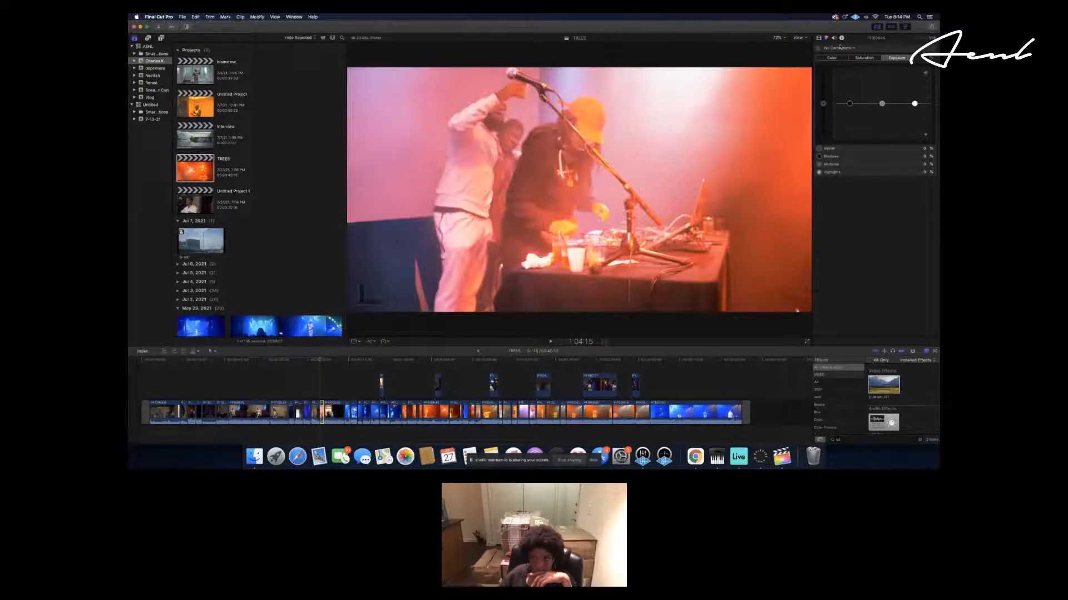
# Reduce the second Custom LUT's mix on the orange-lit stage table clip, keeping its current LUT.
pyautogui.click(818, 39)
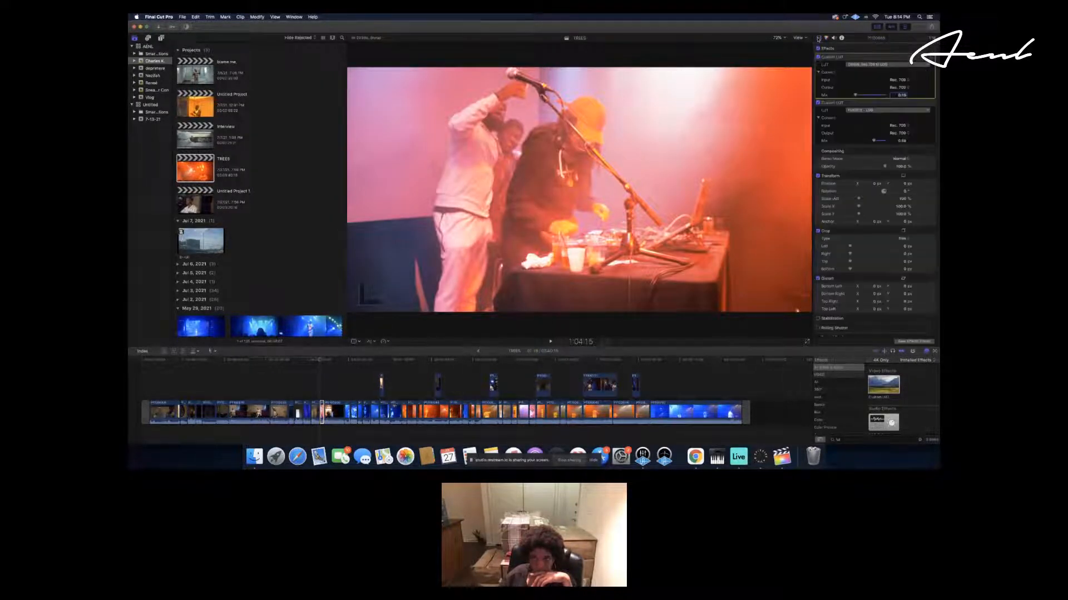
pyautogui.click(891, 110)
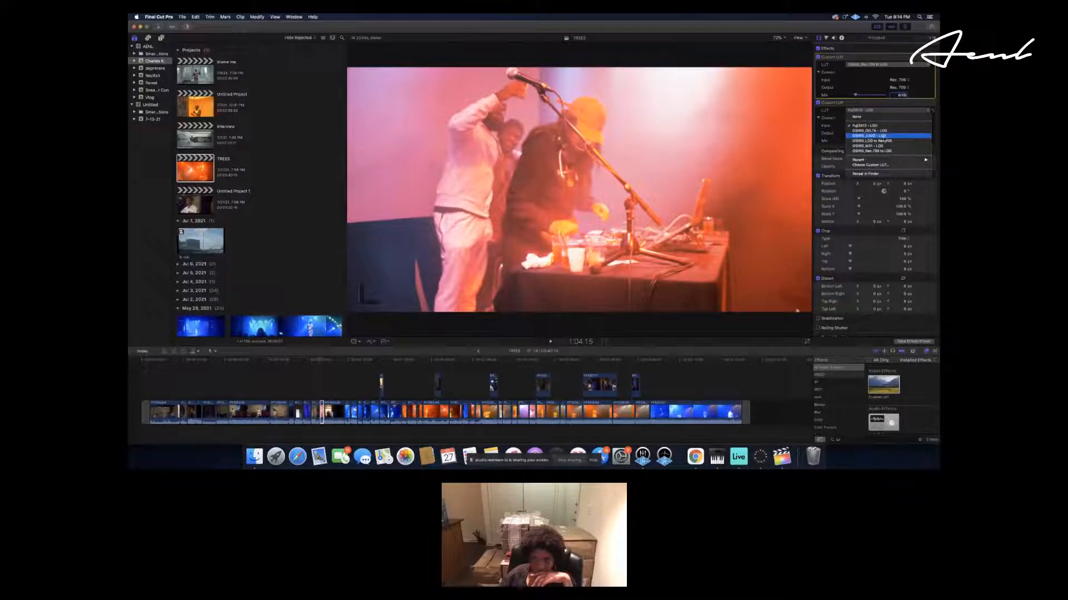
pyautogui.click(873, 103)
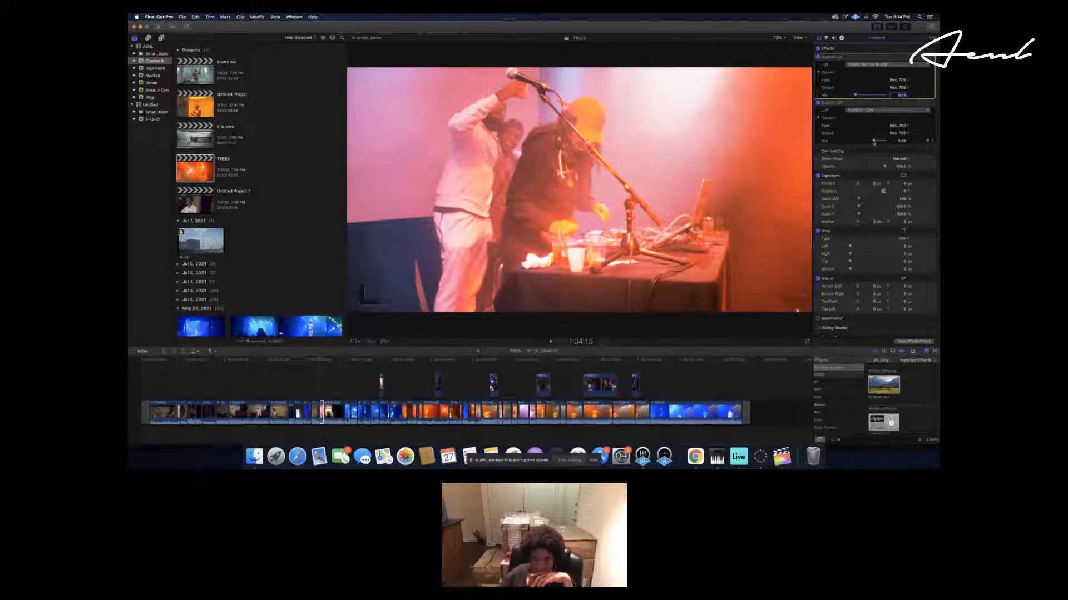
pyautogui.moveTo(874, 142)
pyautogui.mouseDown()
pyautogui.moveTo(839, 142)
pyautogui.moveTo(867, 141)
pyautogui.mouseUp()
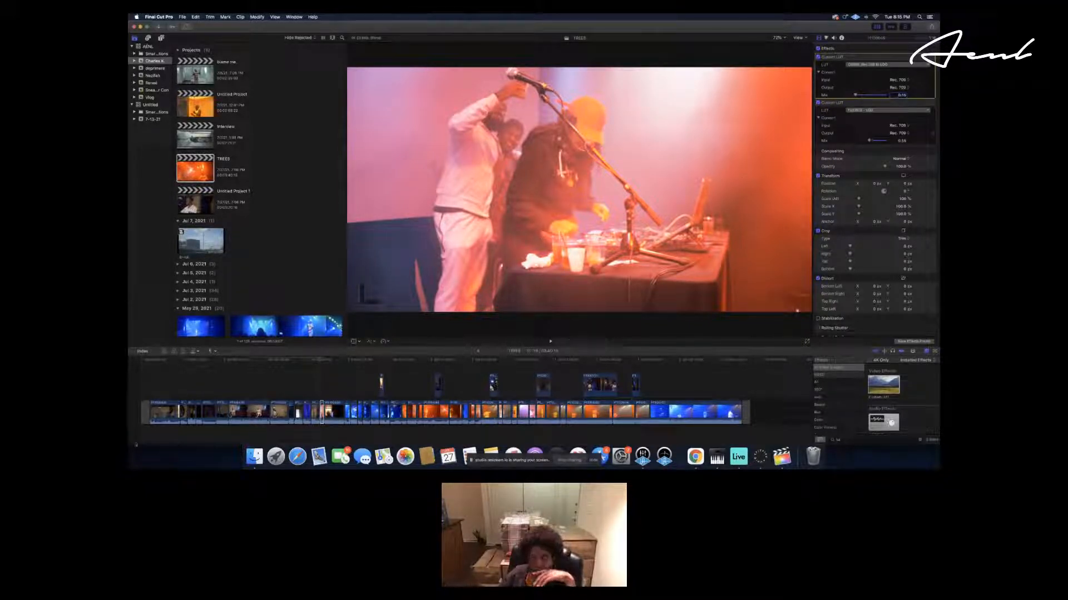
# Copy the Custom LUT and Color Board effects from the seated man in the baseball jersey onto the dark doorway clip with the fridge.
pyautogui.click(327, 404)
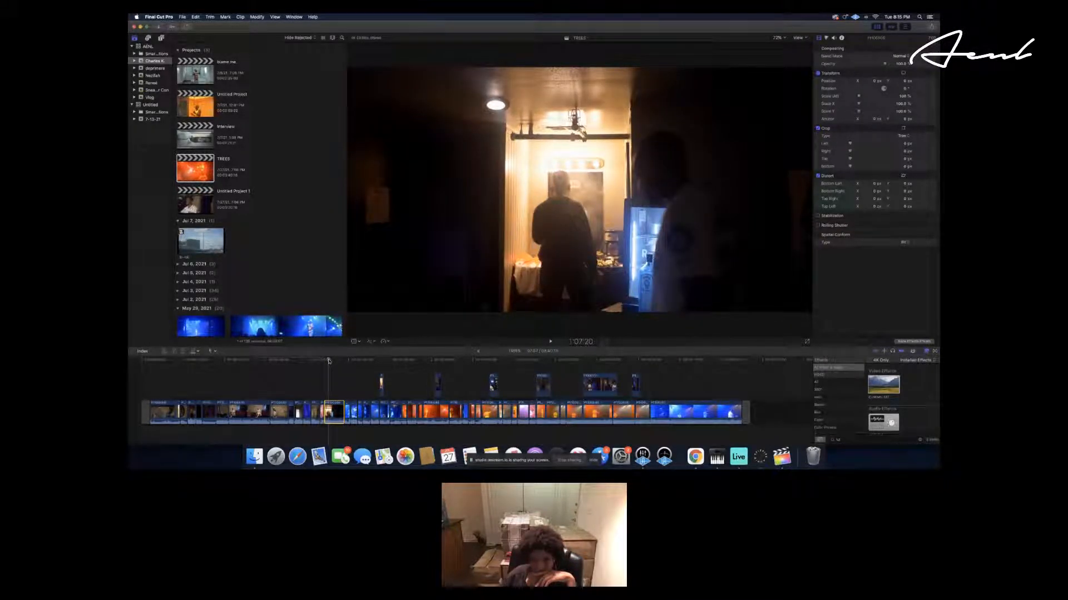
pyautogui.click(251, 413)
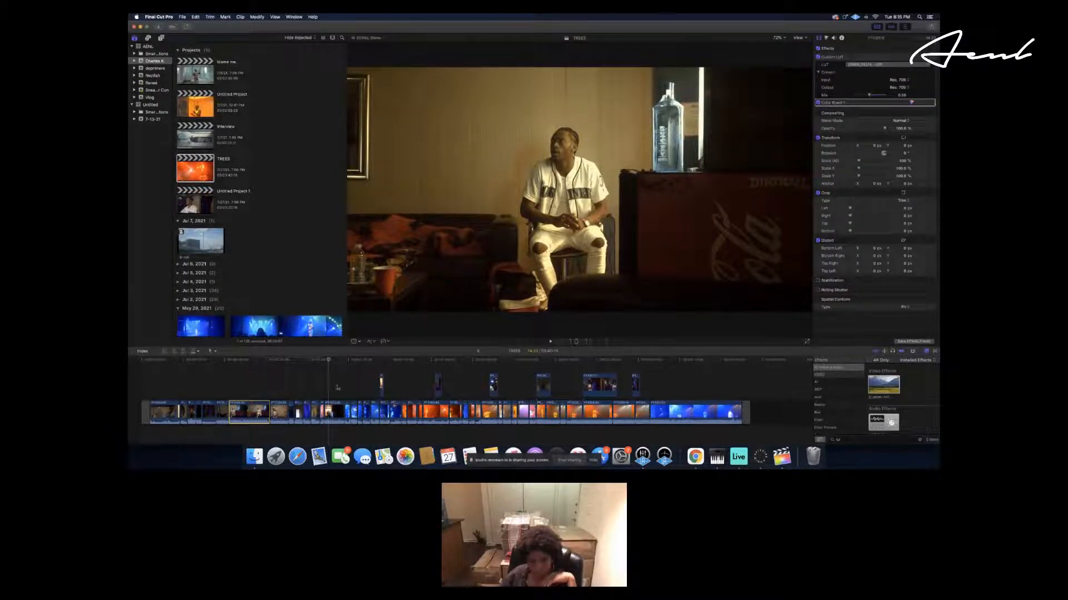
pyautogui.click(328, 413)
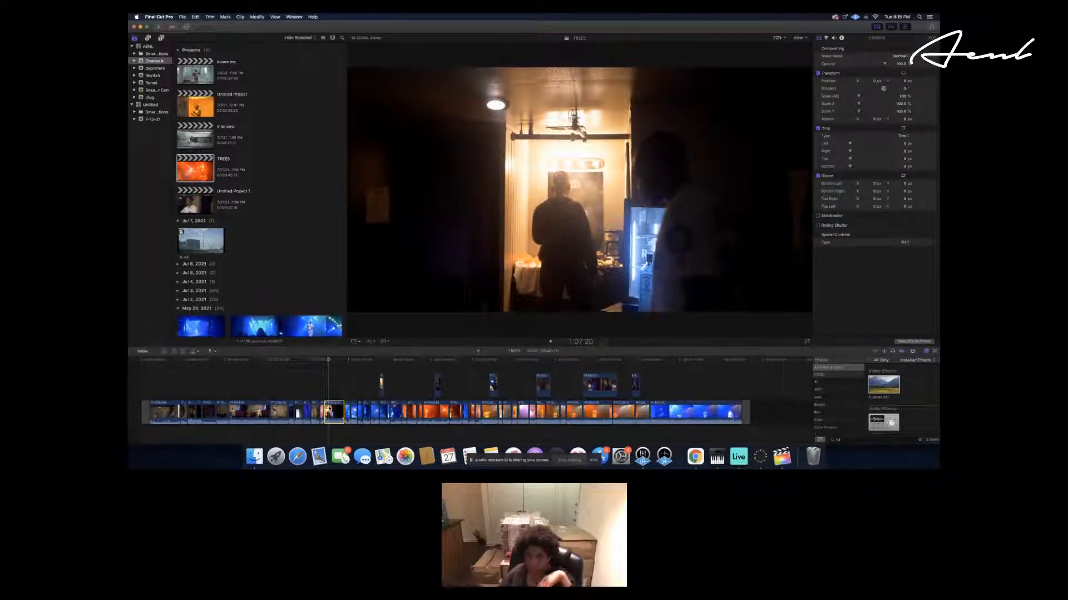
pyautogui.press('super+shift+v')
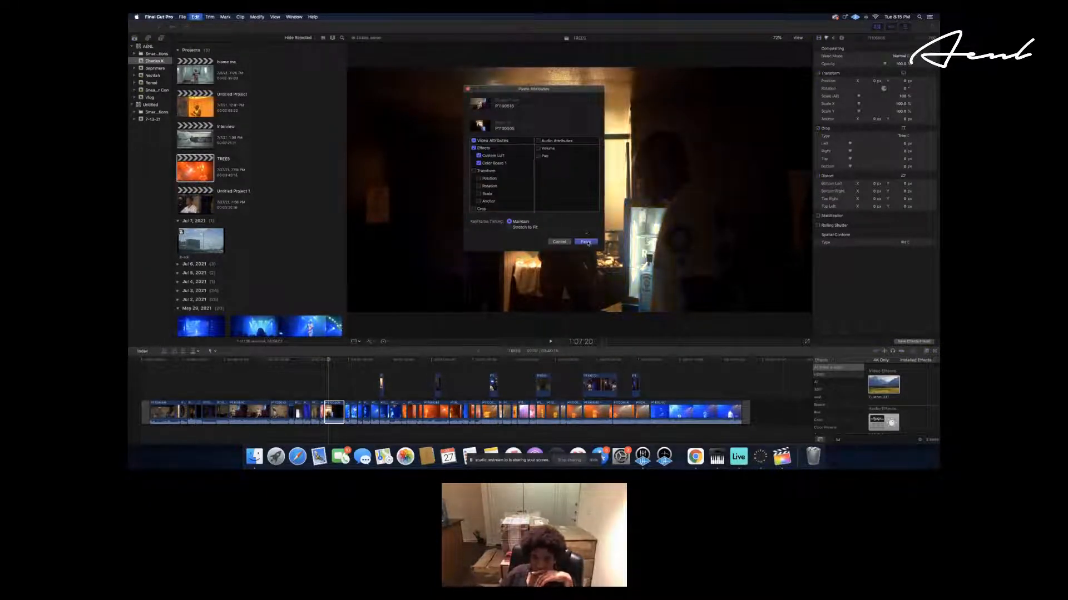
pyautogui.click(587, 242)
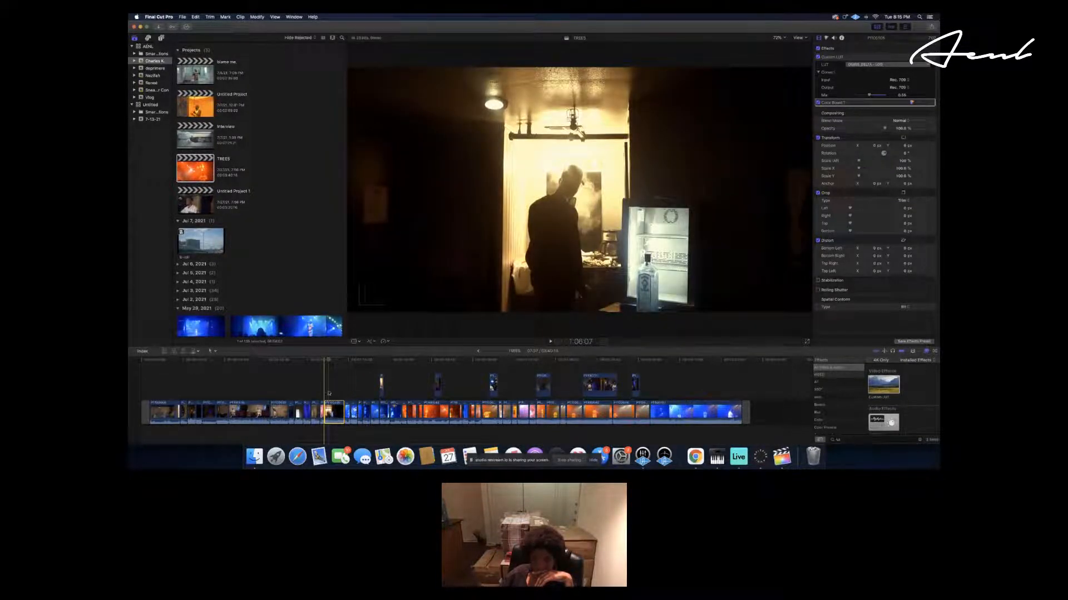
# Compare the dark doorway clip with its effects switched off and on.
pyautogui.click(818, 49)
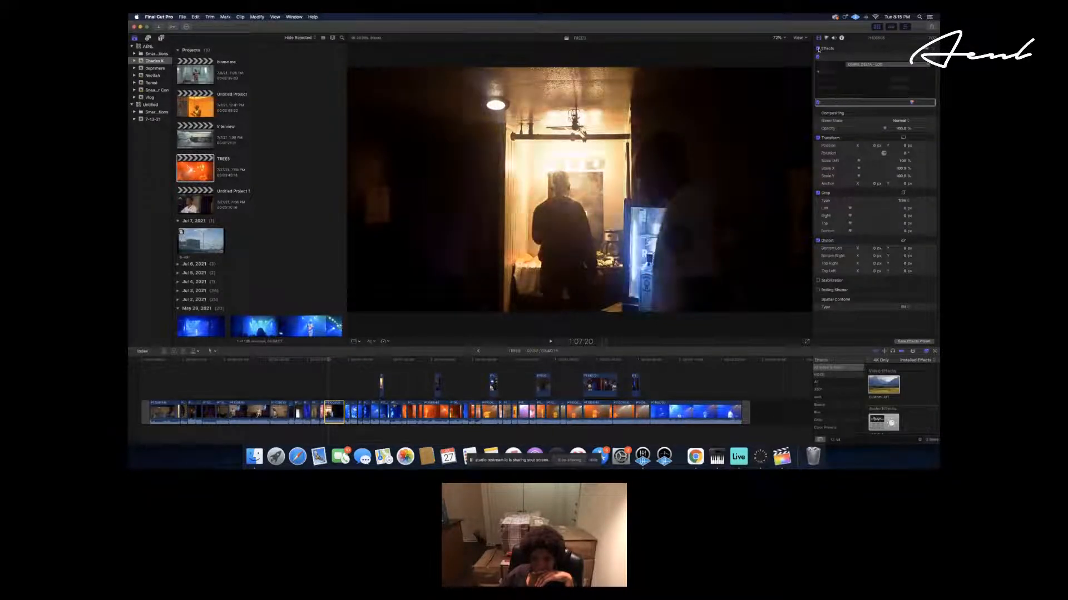
pyautogui.click(818, 49)
pyautogui.click(818, 49)
pyautogui.click(817, 49)
pyautogui.click(818, 49)
pyautogui.click(818, 49)
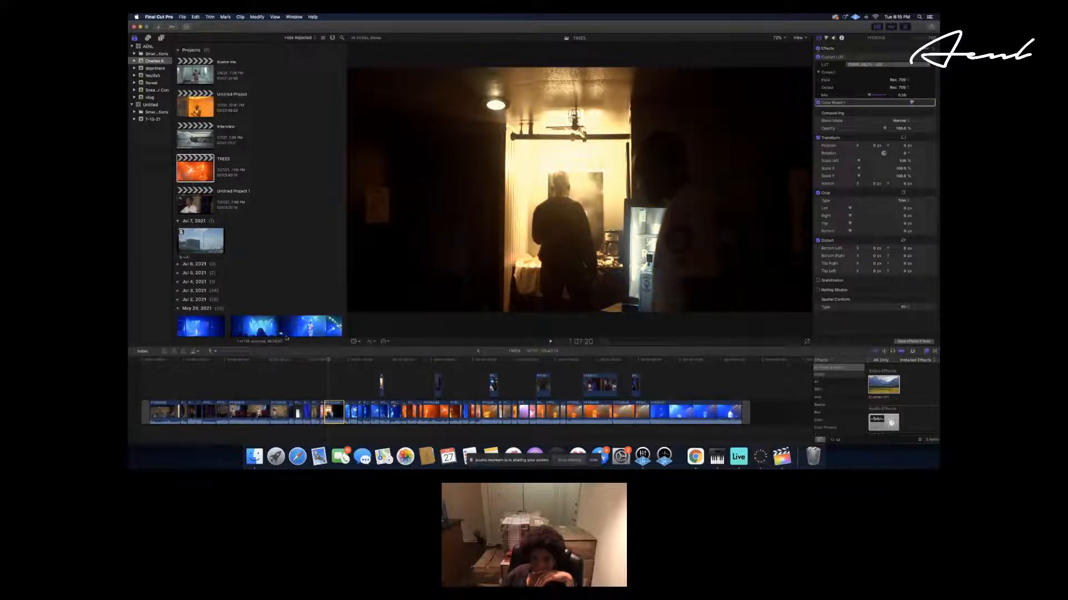
# Copy the two Custom LUT effects from the early dark clip onto the blue-lit clips of the walking performer and the DJ controller.
pyautogui.click(333, 386)
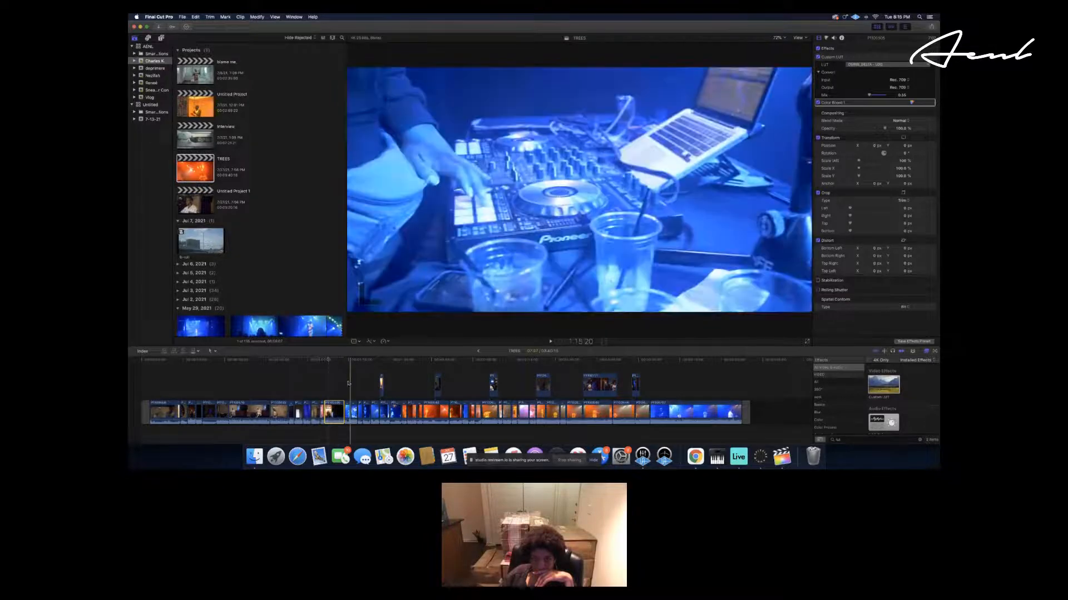
pyautogui.click(344, 383)
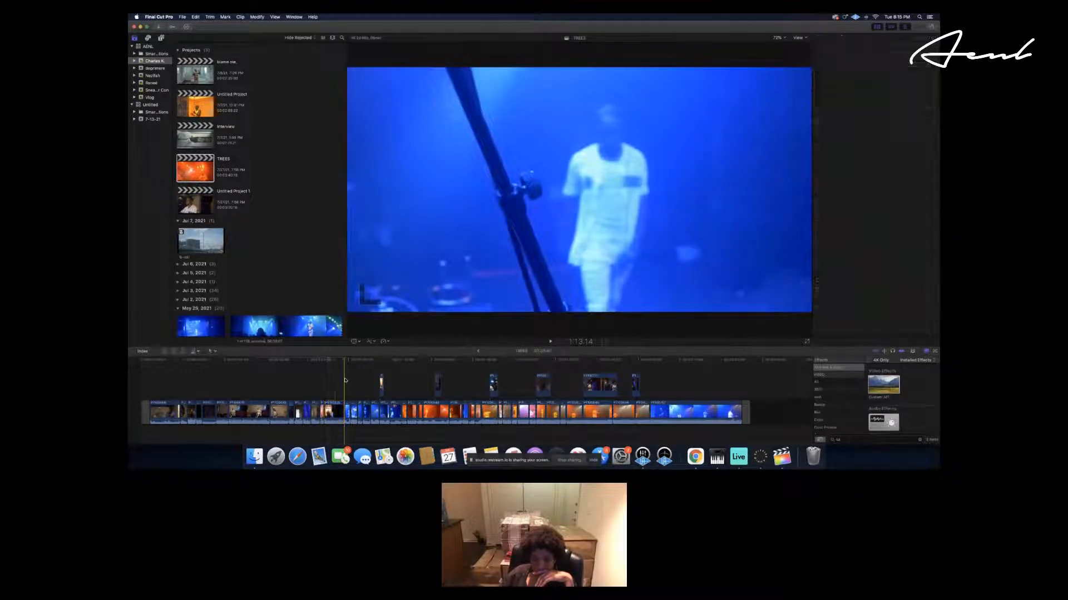
pyautogui.click(189, 412)
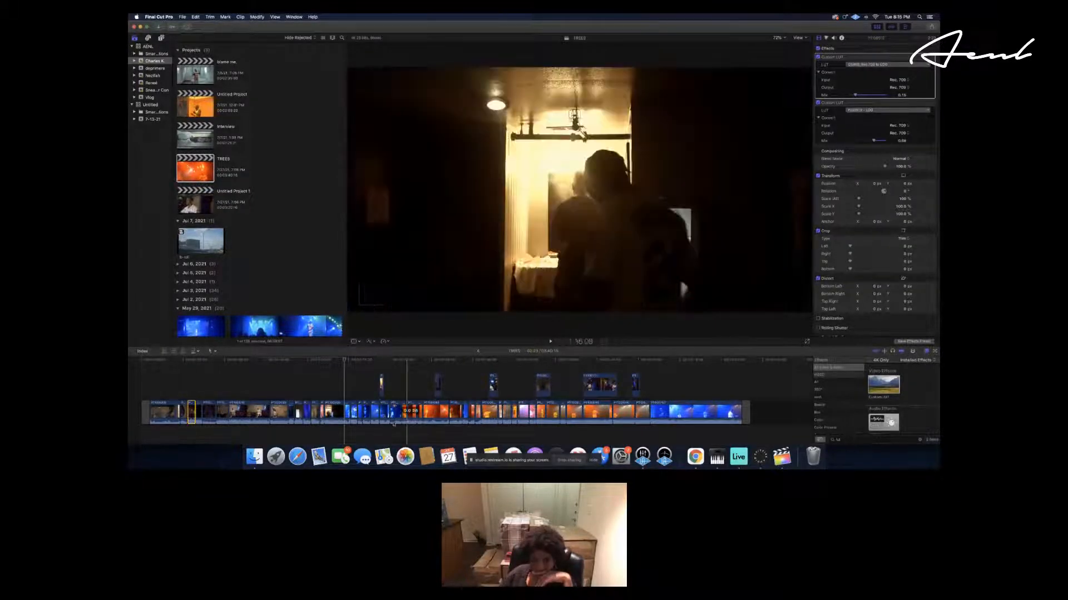
pyautogui.click(347, 412)
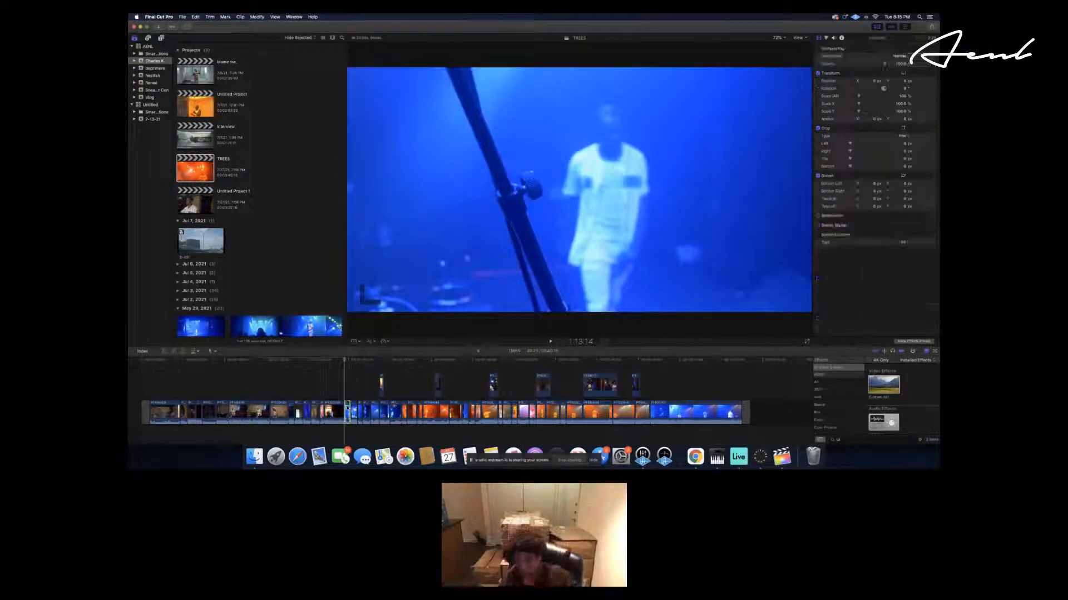
pyautogui.press('super+shift+v')
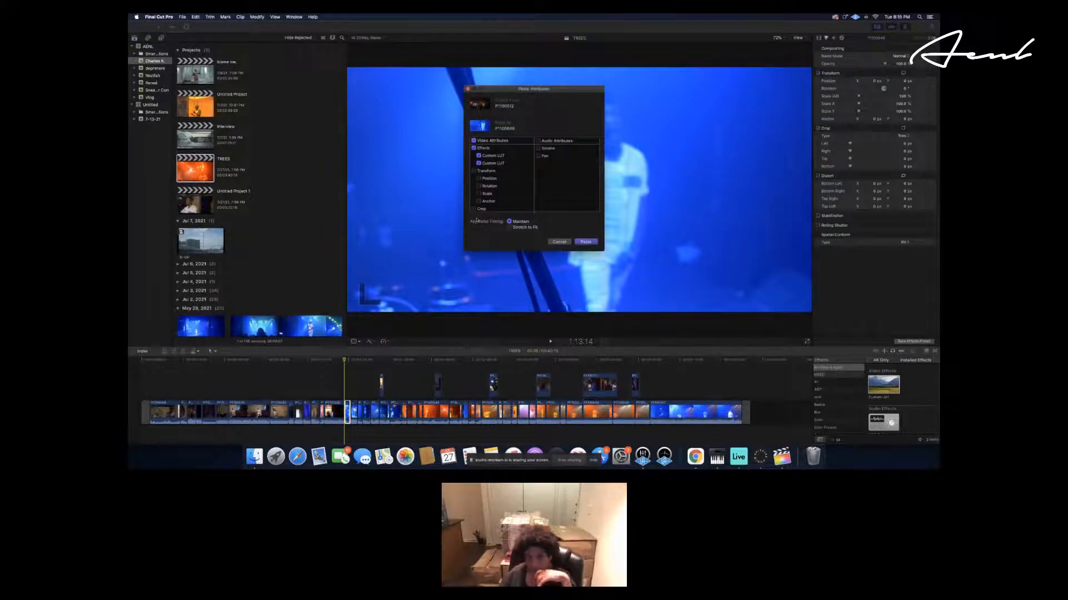
pyautogui.click(589, 242)
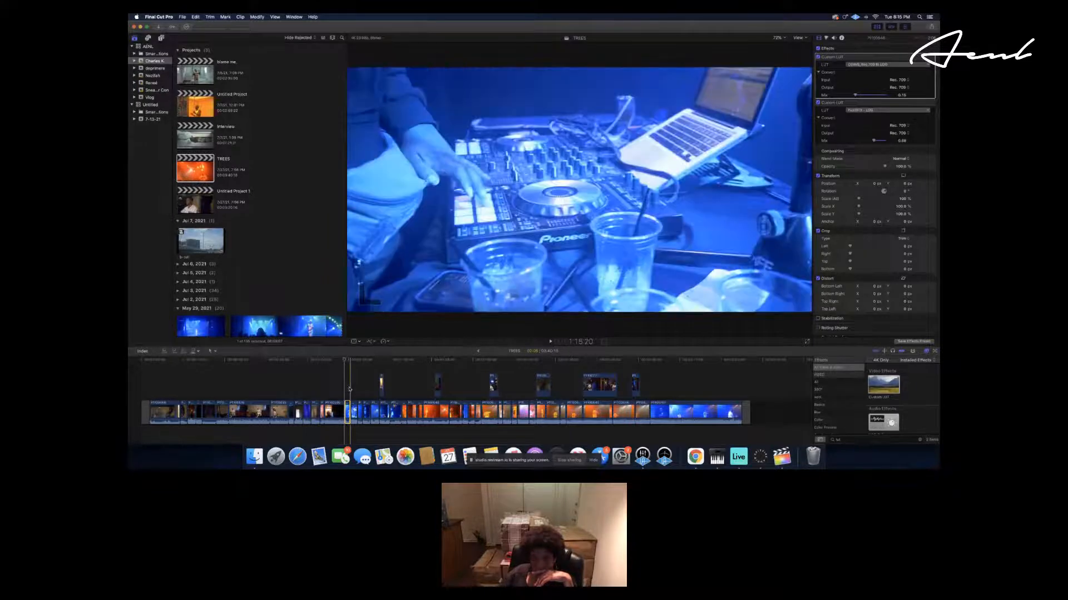
pyautogui.click(353, 410)
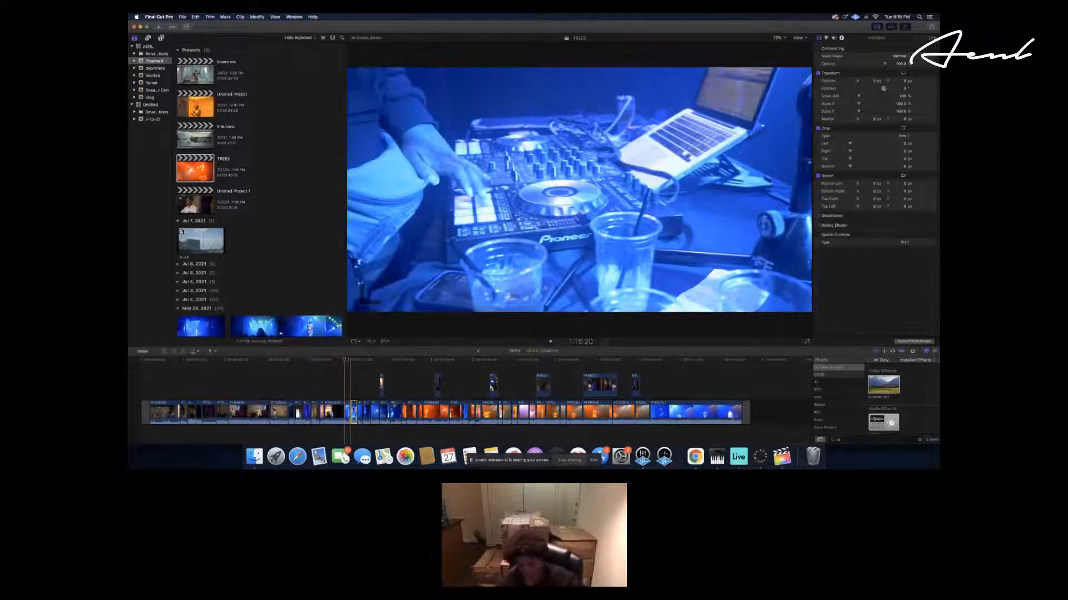
pyautogui.press('super+shift+v')
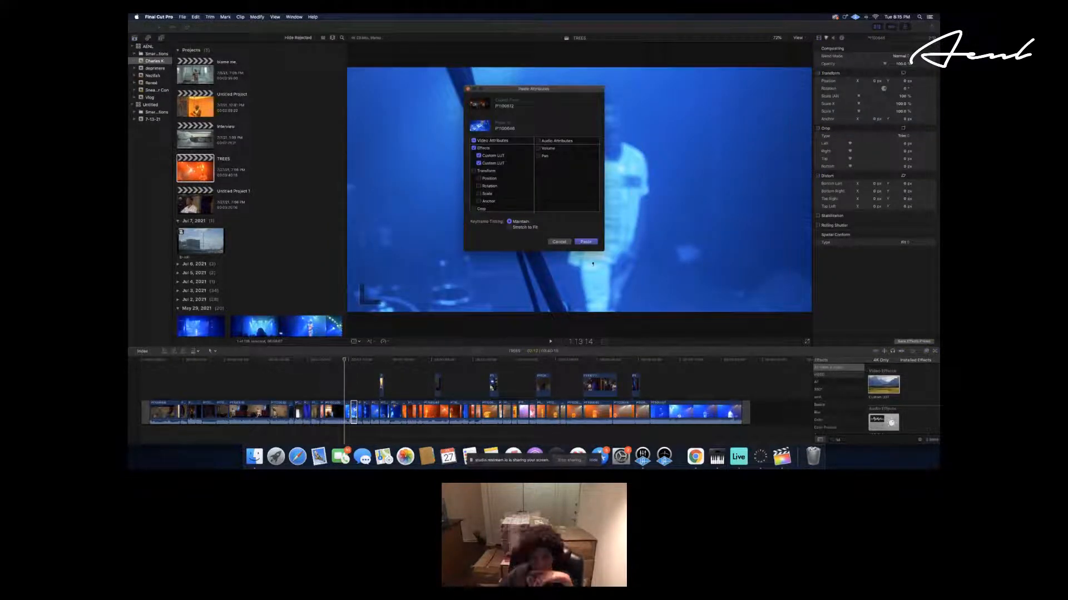
pyautogui.click(589, 243)
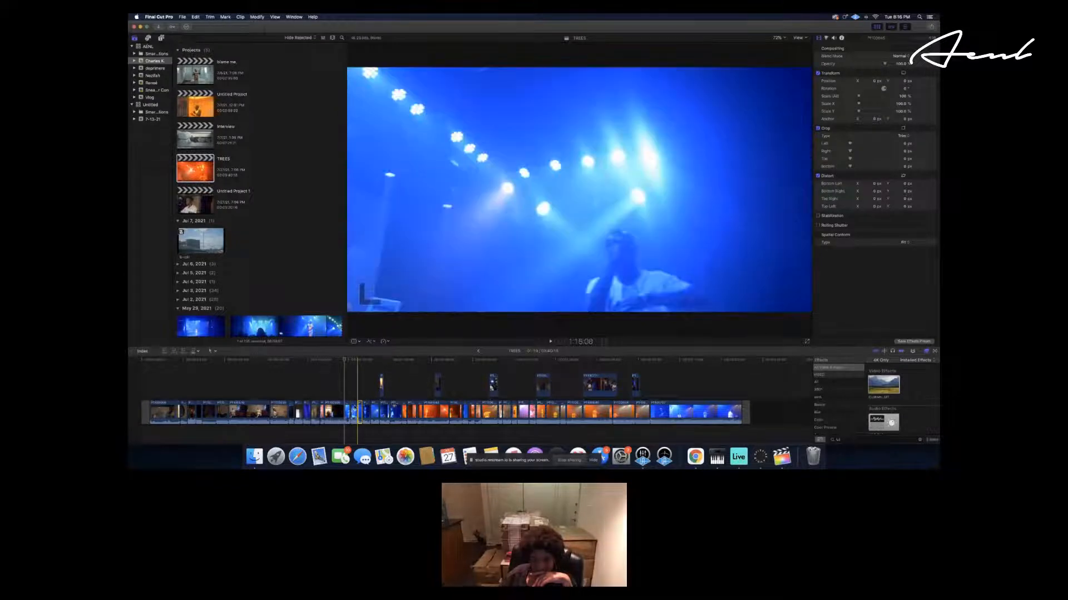
# Switch the DJ controller clip's second Custom LUT to the DELTA - LOG LUT and raise its mix, with the first Custom LUT disabled.
pyautogui.click(354, 411)
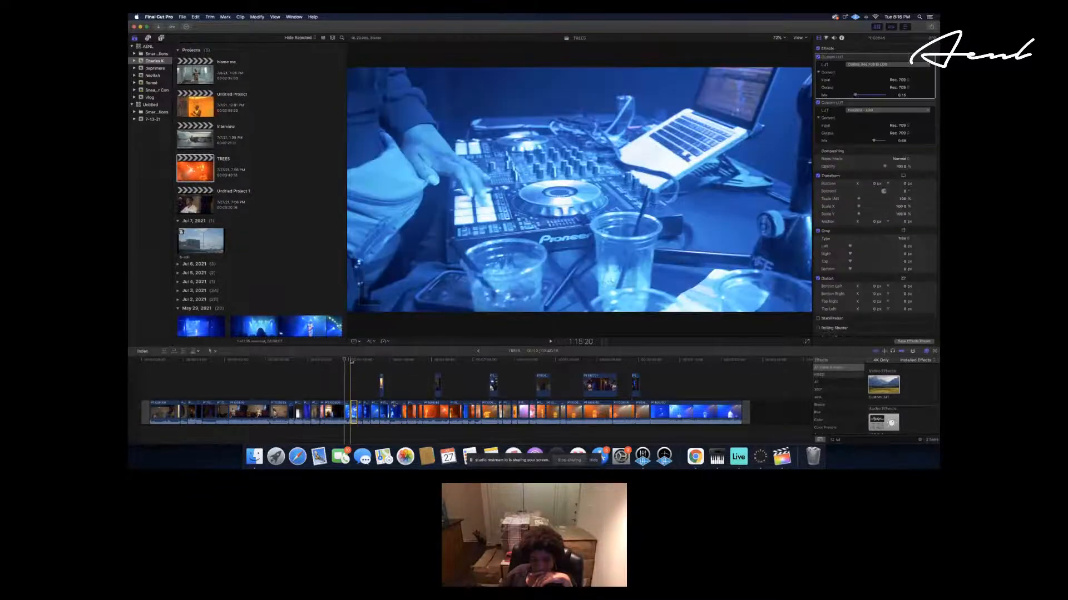
pyautogui.click(351, 360)
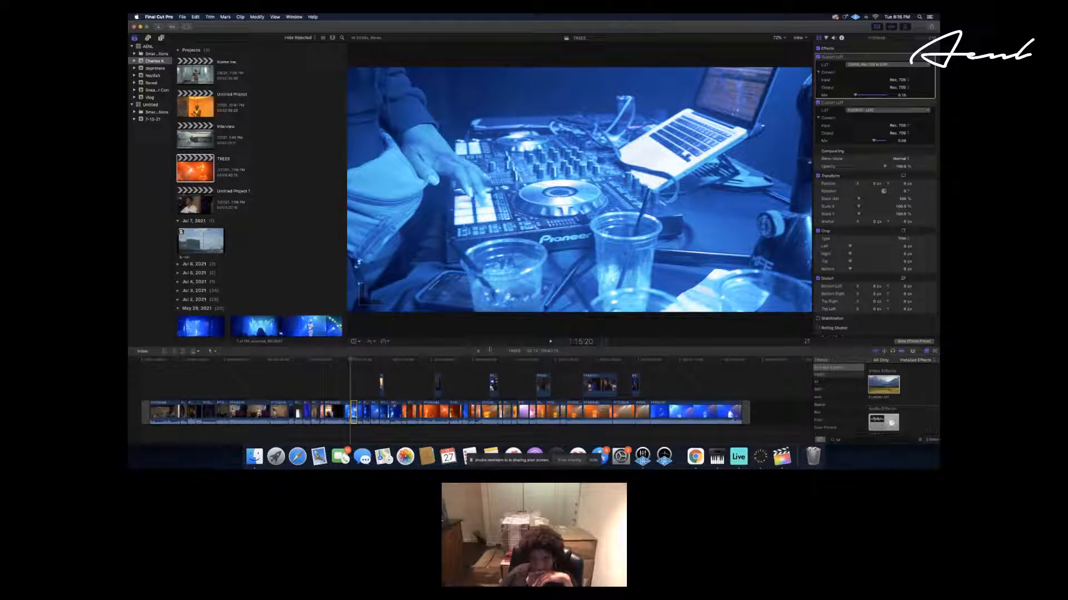
pyautogui.click(196, 169)
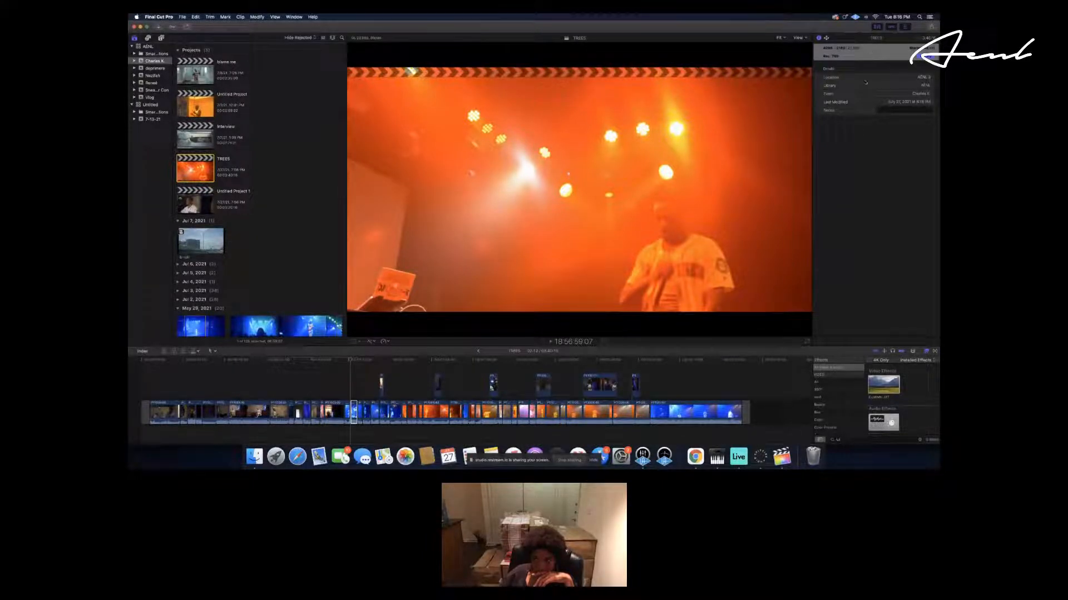
pyautogui.click(352, 361)
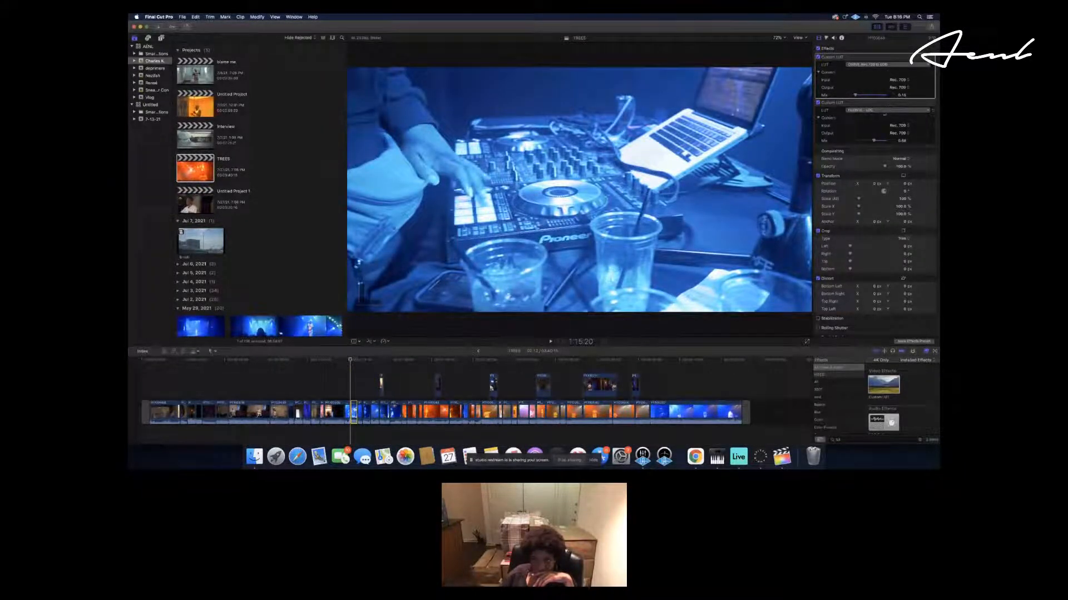
pyautogui.click(885, 112)
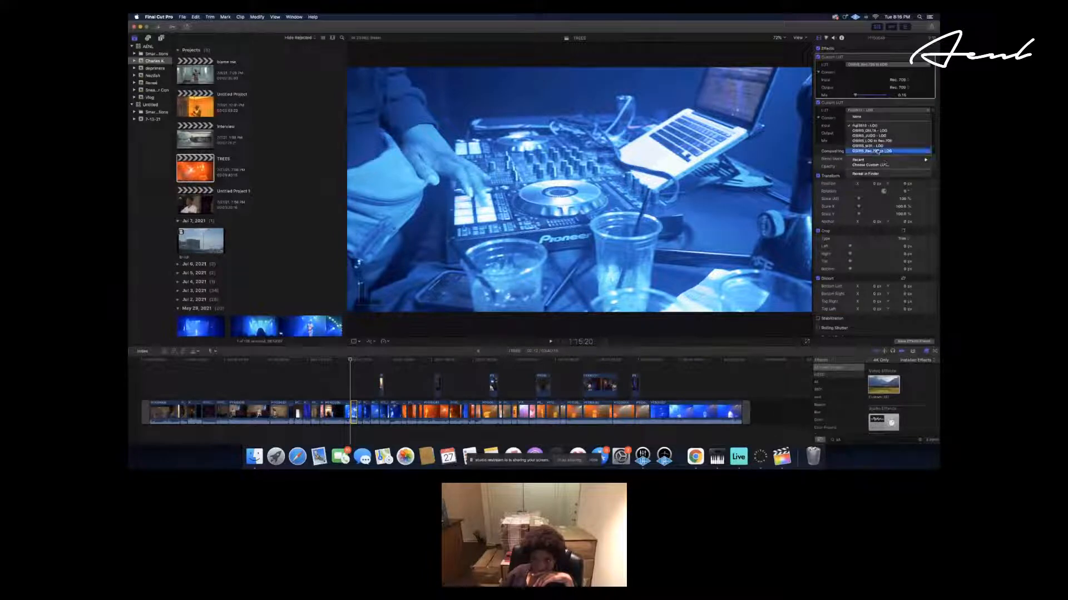
pyautogui.click(888, 131)
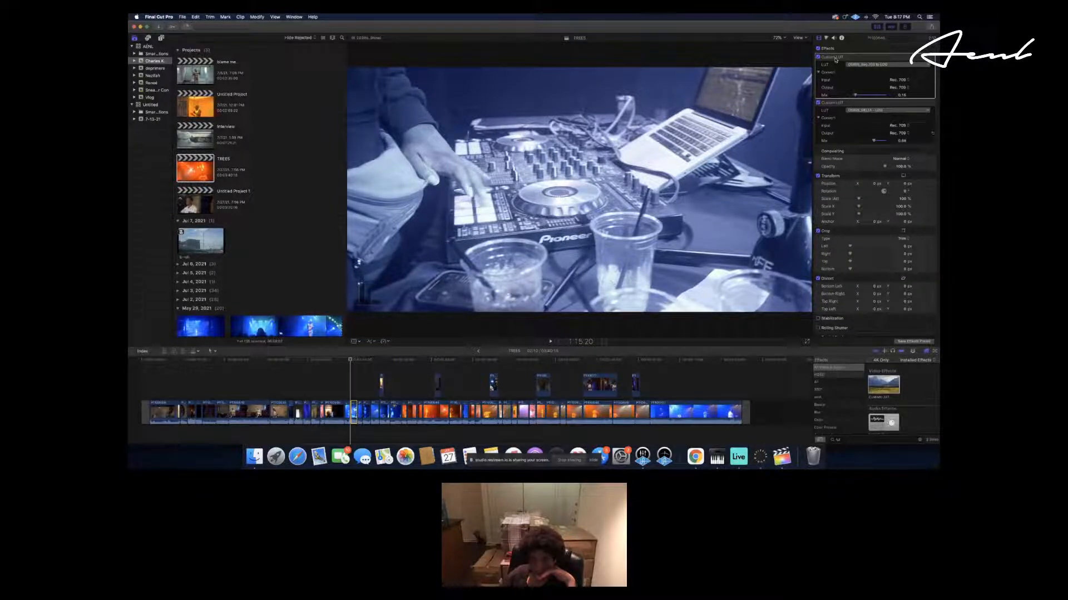
pyautogui.click(836, 58)
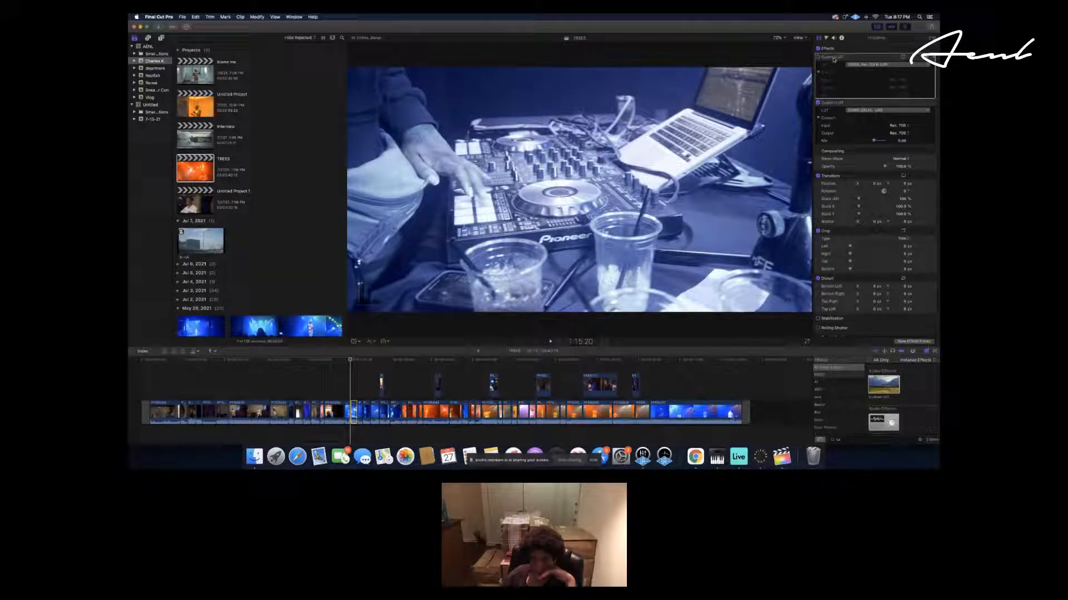
pyautogui.moveTo(874, 143); pyautogui.dragTo(896, 141)
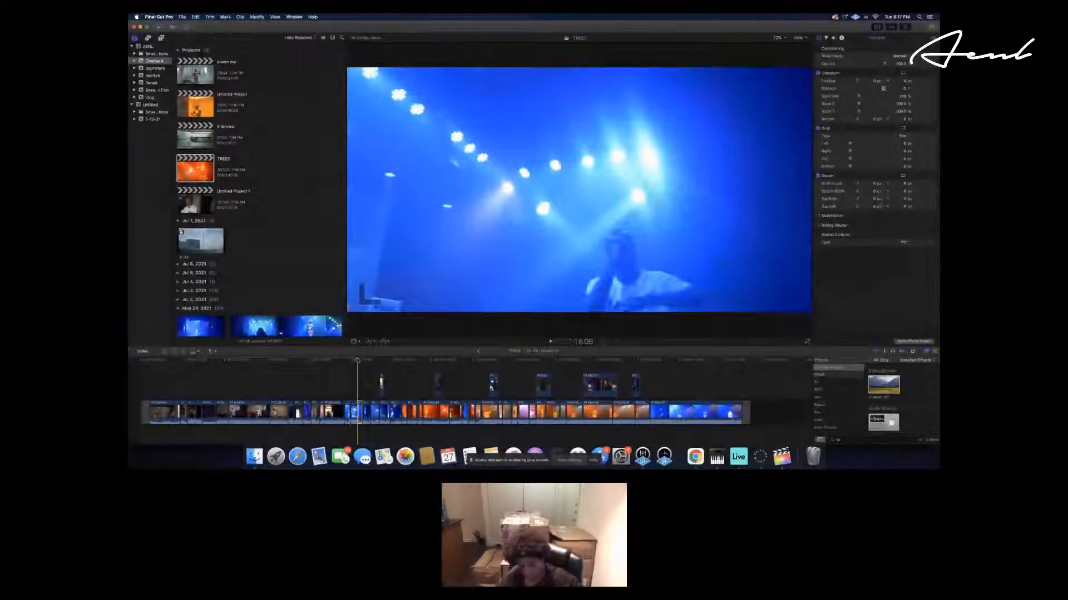
# Paste the blue-lit clip's two Custom LUT effects onto the clips of the performer under the light row and the men in the crowd.
pyautogui.press('super+shift+v')
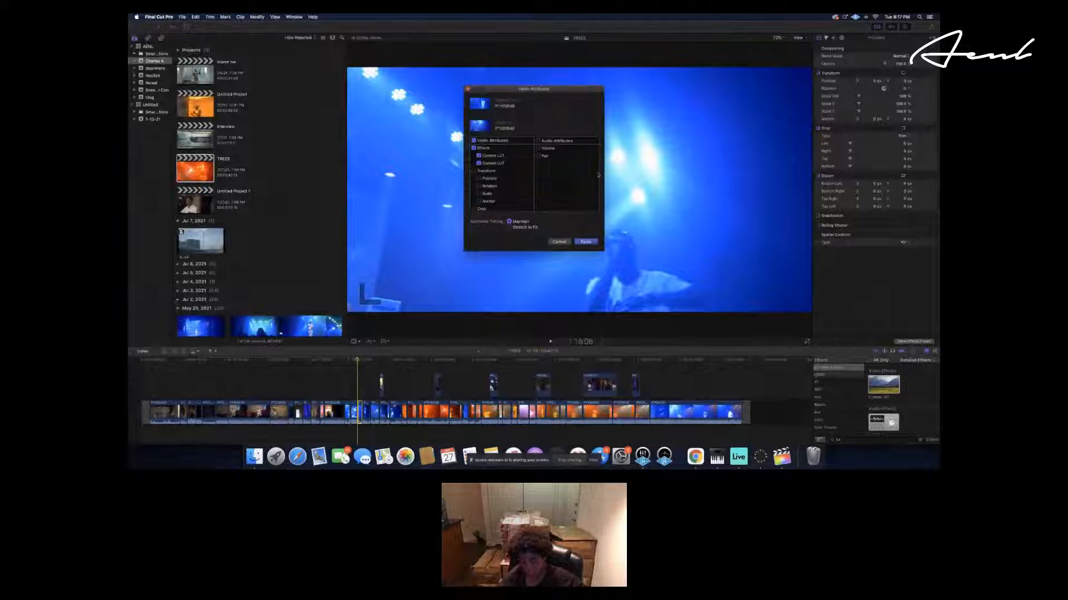
pyautogui.click(585, 241)
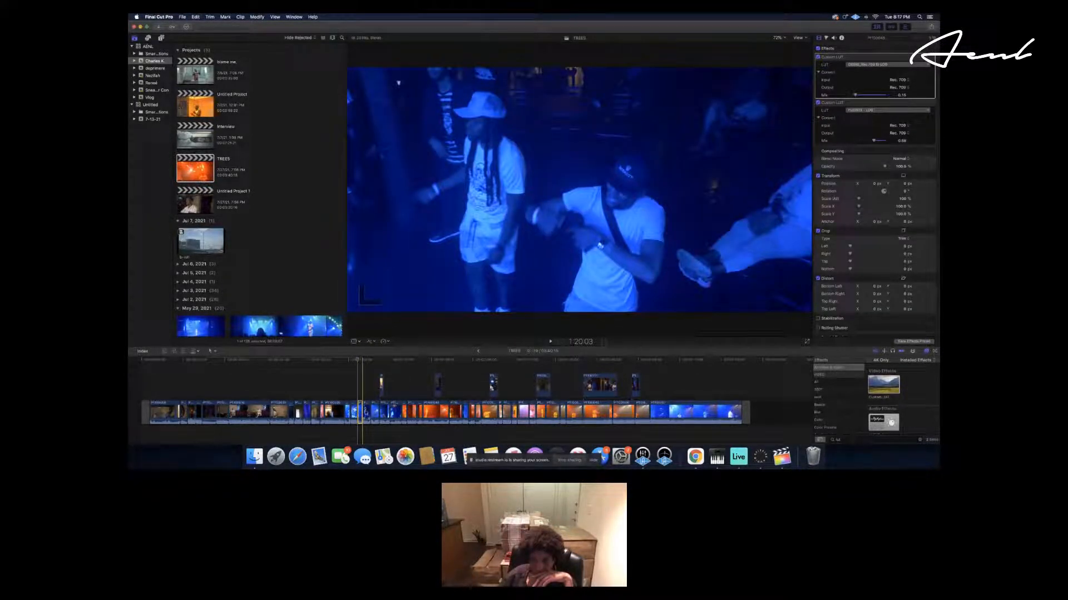
pyautogui.click(366, 413)
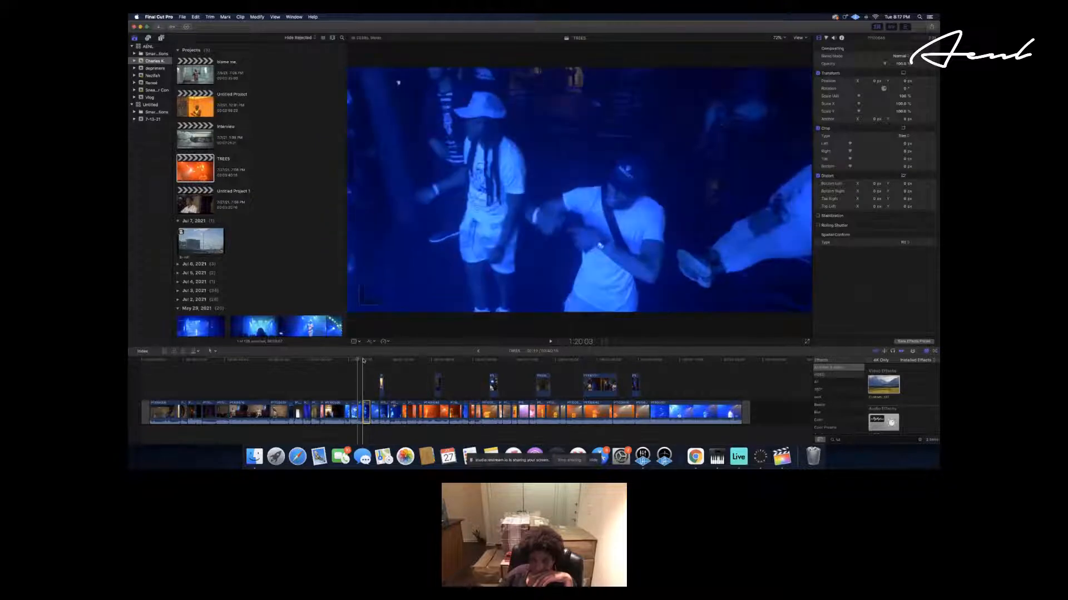
pyautogui.press('super+shift+v')
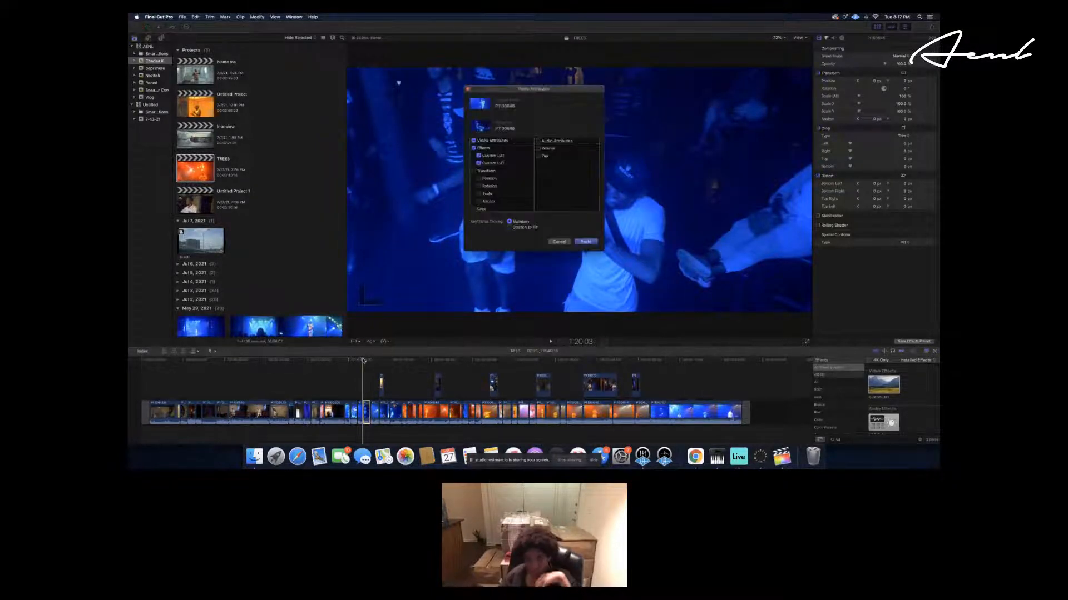
pyautogui.click(590, 244)
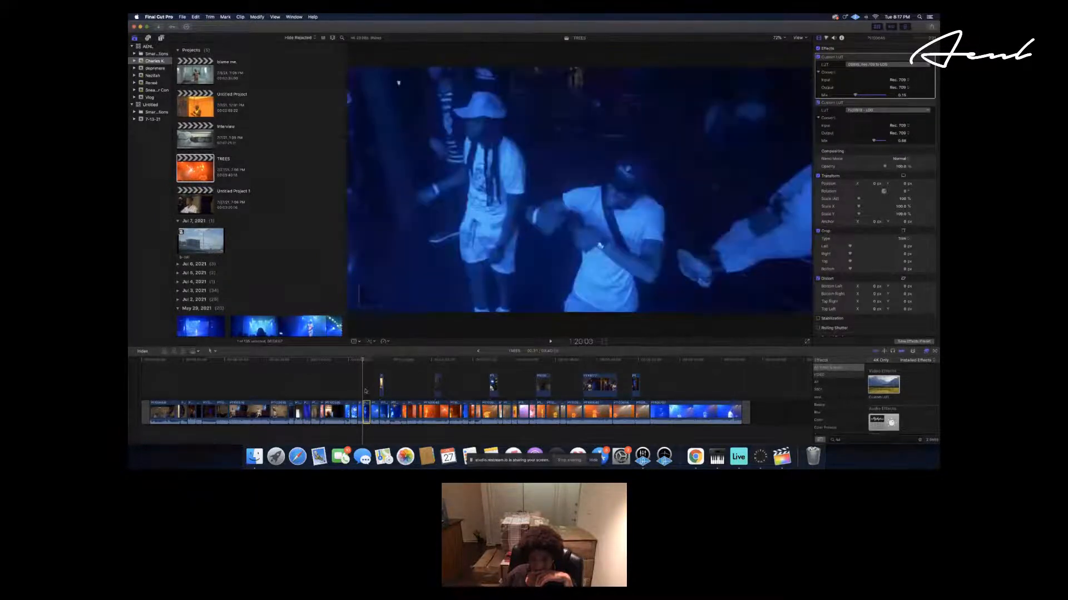
# Paste the two Custom LUT effects onto the blue-lit singer clip and the following blue-lit clip beneath the connected rehearsal shot.
pyautogui.click(374, 413)
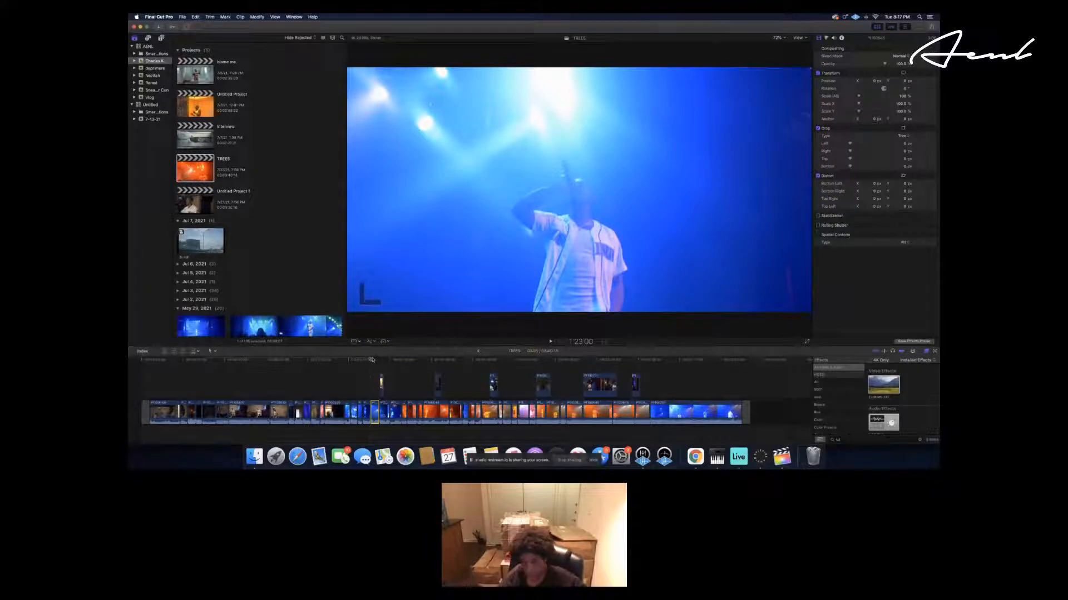
pyautogui.press('super+shift+v')
pyautogui.click(584, 240)
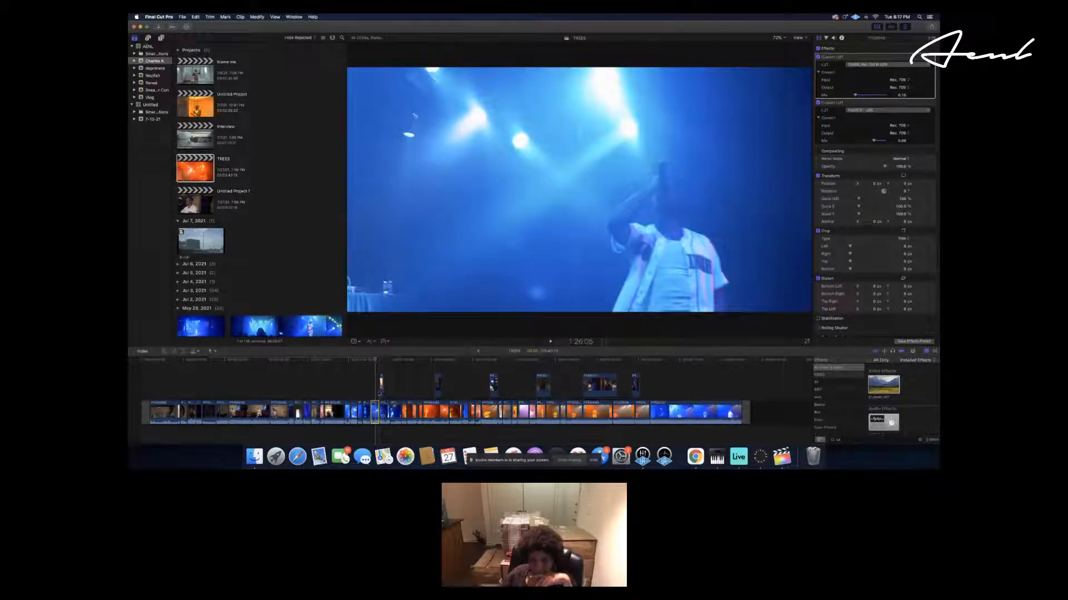
pyautogui.click(384, 413)
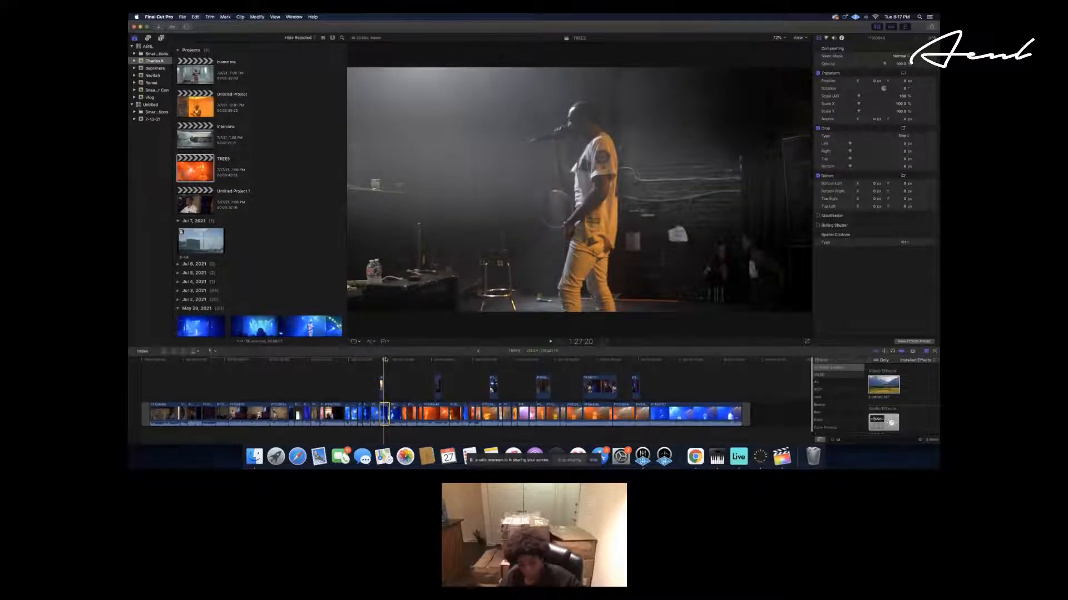
pyautogui.press('super+shift+v')
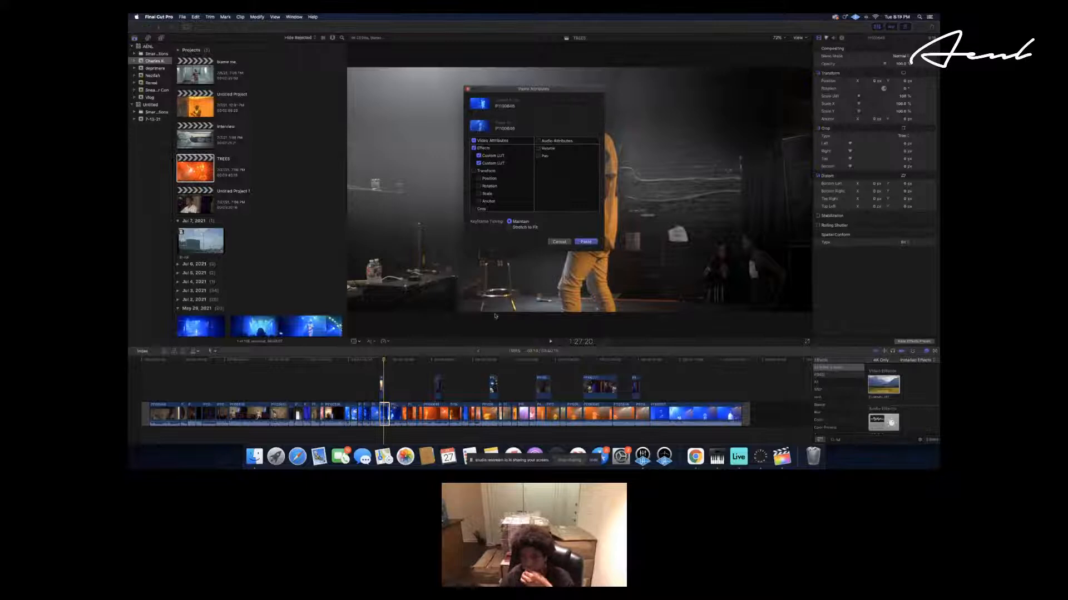
pyautogui.click(585, 242)
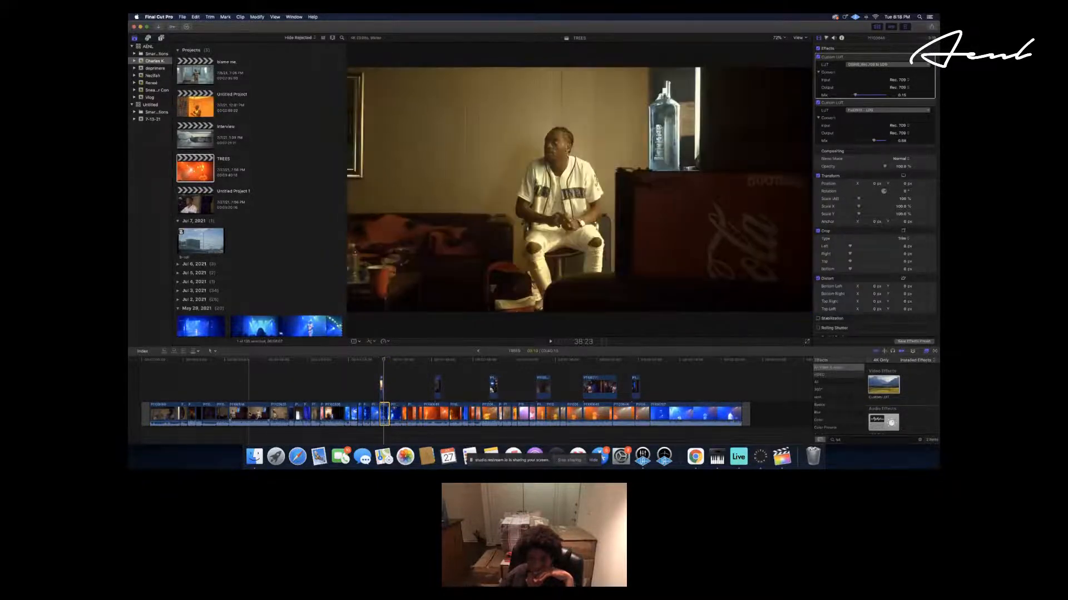
# Copy the Custom LUT and Color Board grade from the early long backstage clip onto the connected rehearsal shot.
pyautogui.click(253, 414)
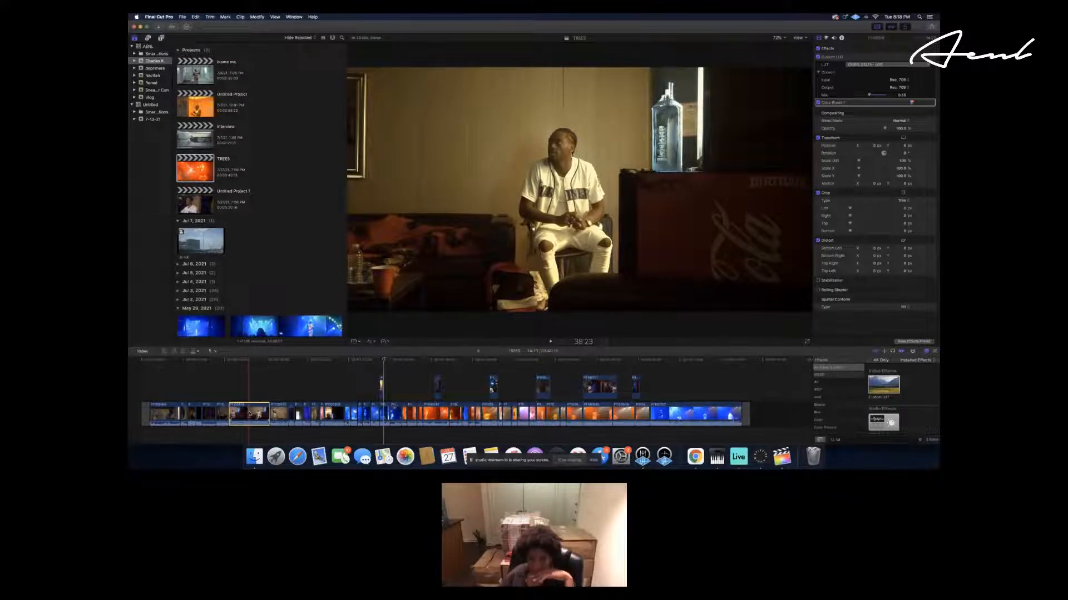
pyautogui.moveTo(370, 382); pyautogui.dragTo(404, 387)
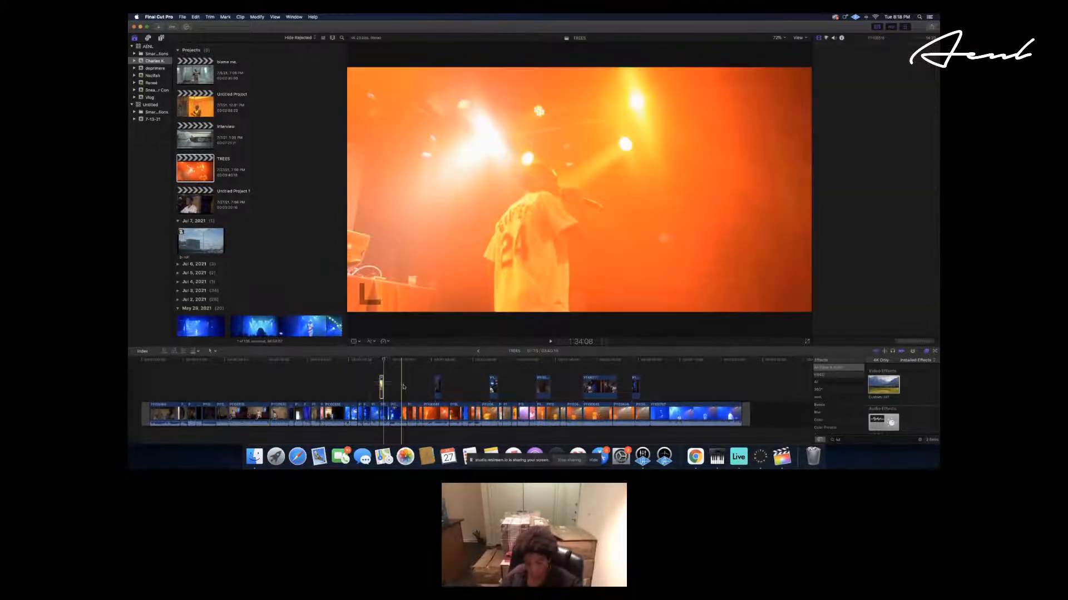
pyautogui.press('super+shift+v')
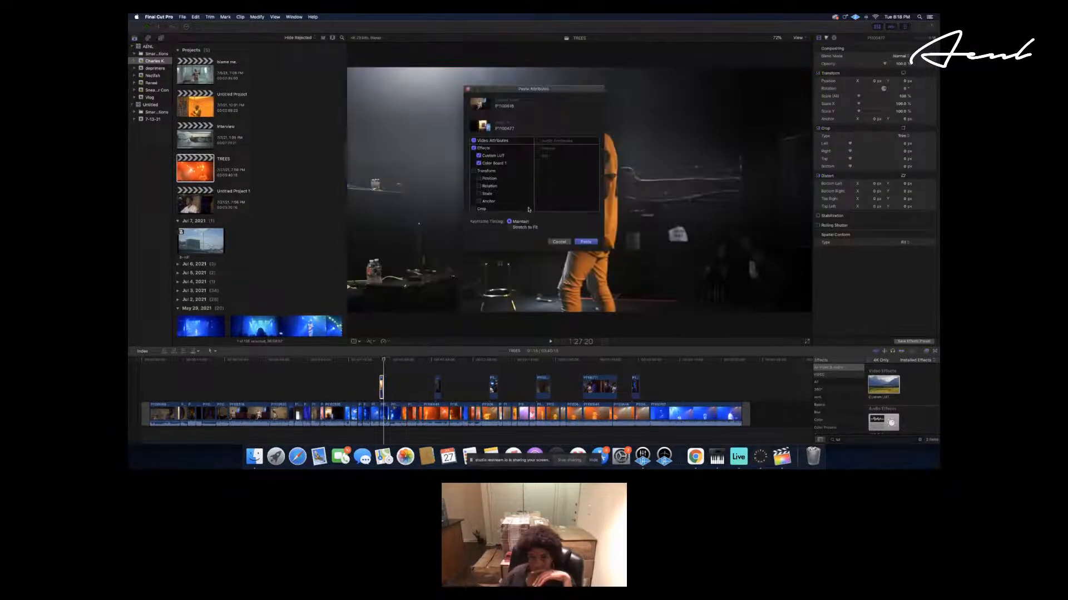
pyautogui.click(594, 241)
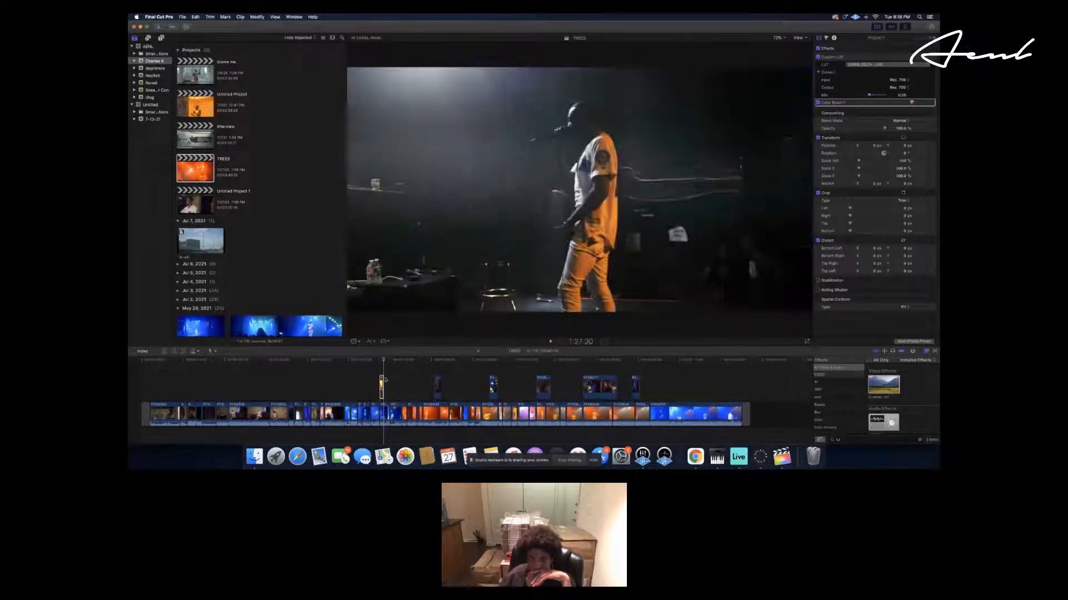
# Copy the two Custom LUT effects from the blue-lit clip beneath the rehearsal shot onto the following blue-lit crowd clip.
pyautogui.click(384, 414)
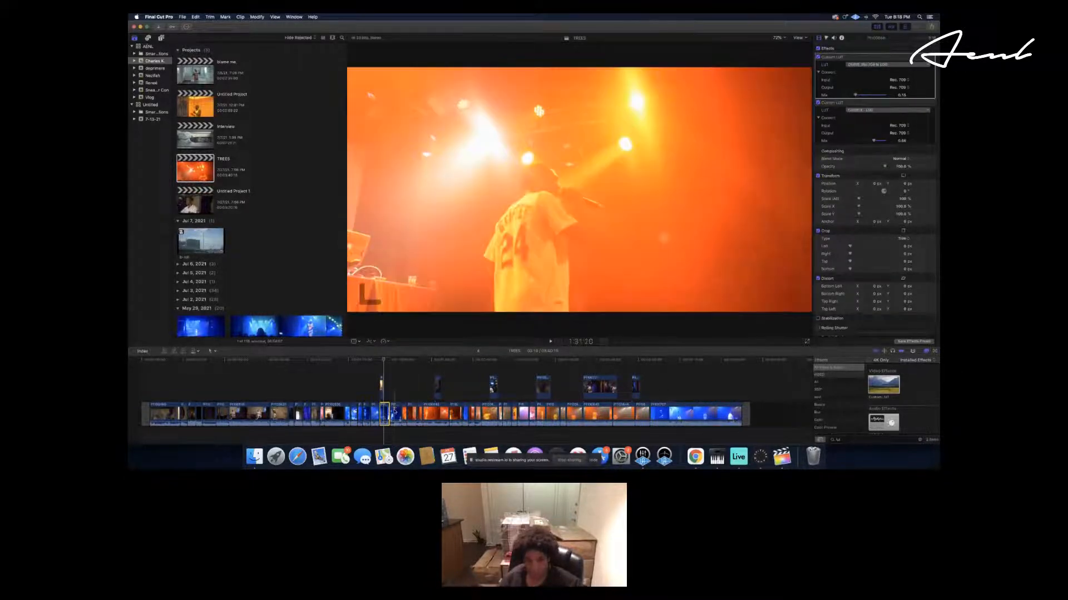
pyautogui.click(395, 414)
pyautogui.click(394, 361)
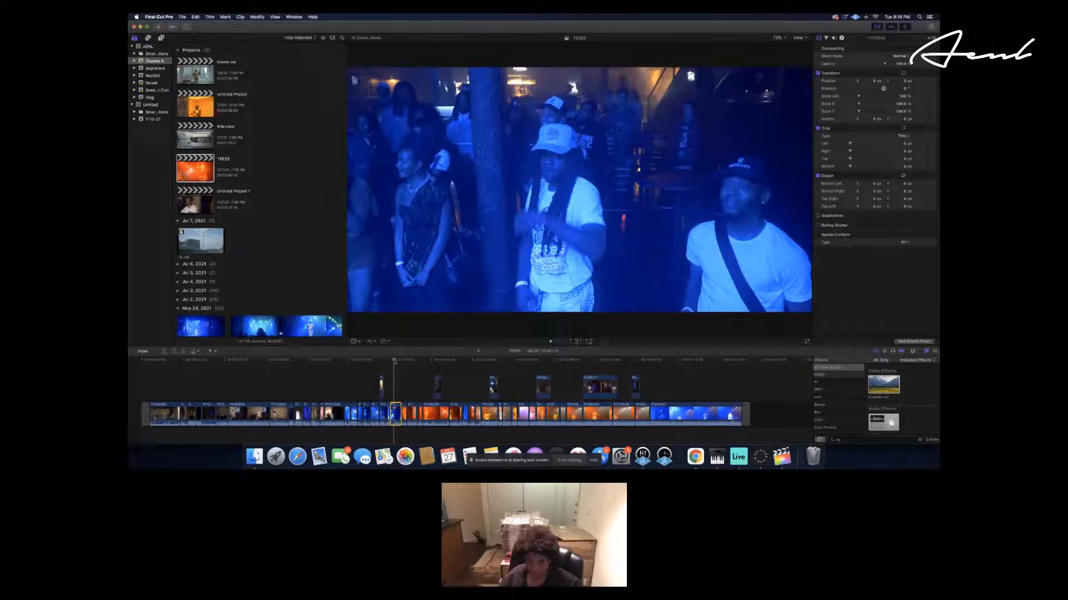
pyautogui.press('shift+super+v')
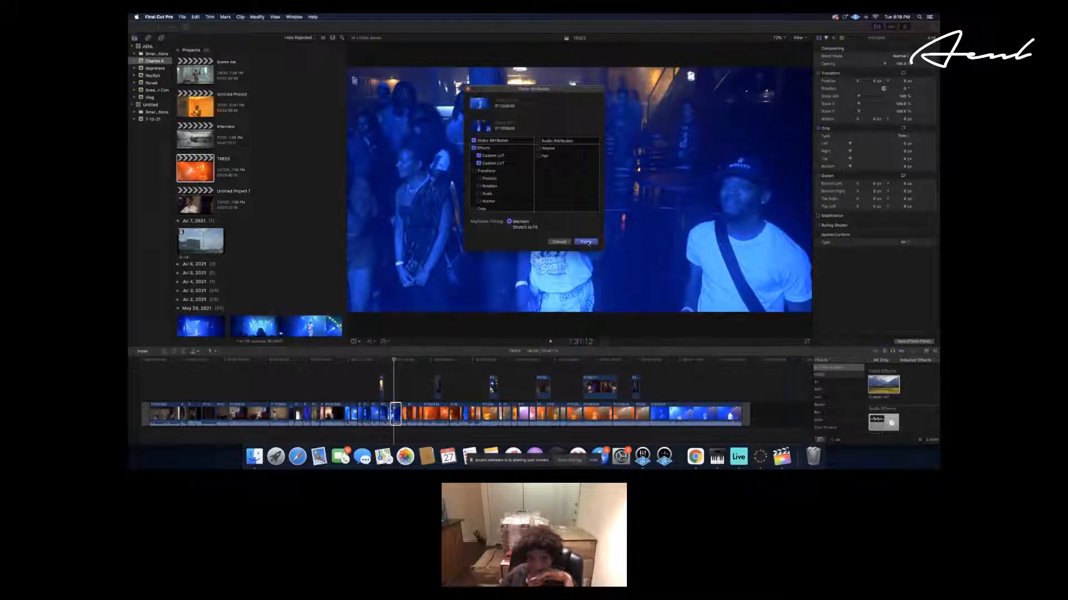
pyautogui.click(586, 241)
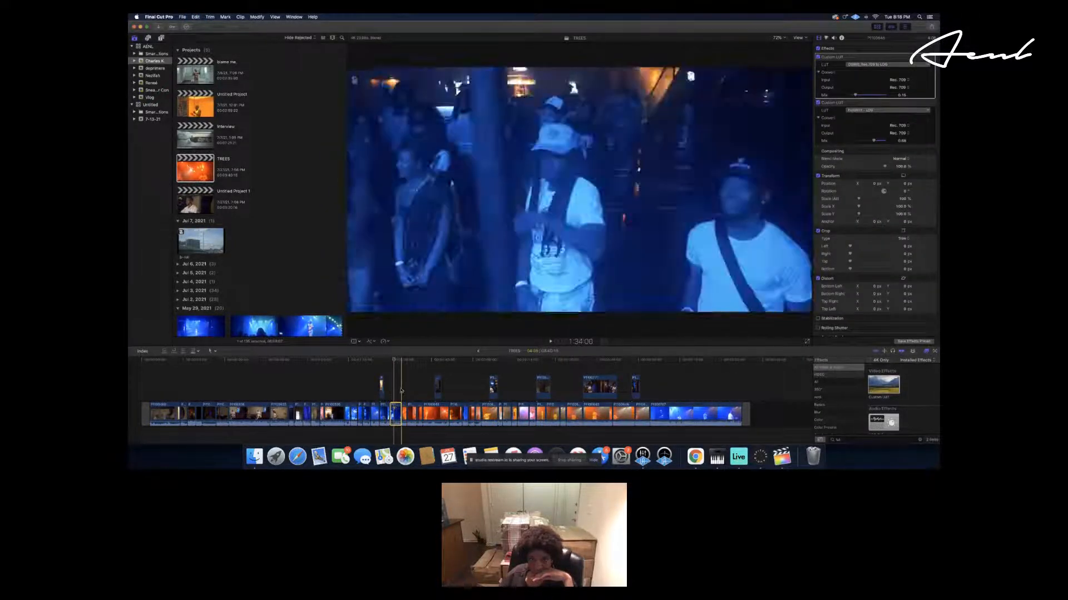
# Paste the two Custom LUT effects onto the orange-lit clip of the performer seen from behind.
pyautogui.click(403, 412)
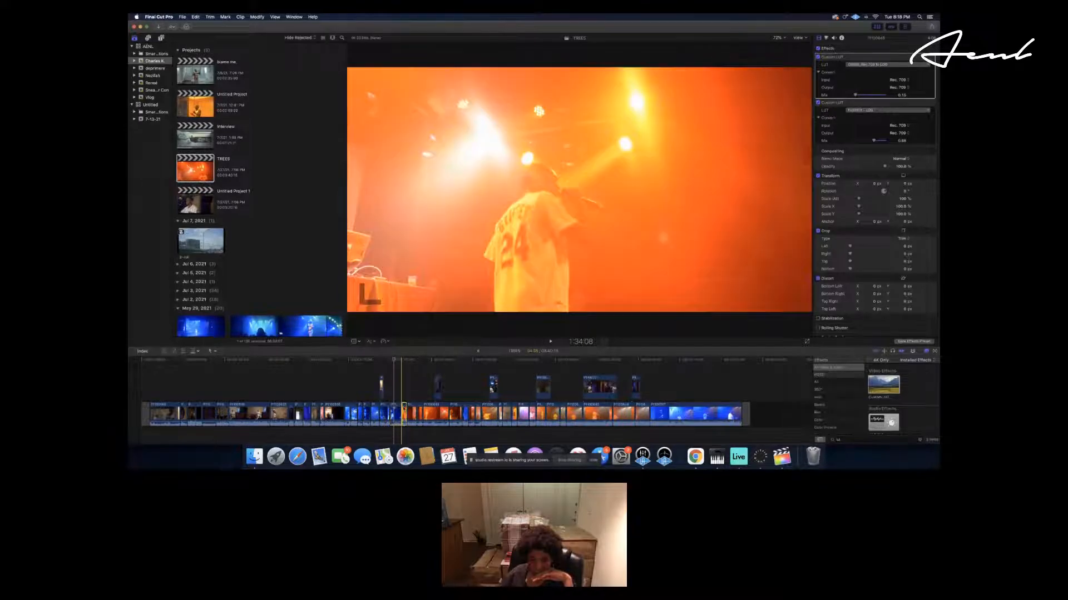
pyautogui.click(403, 361)
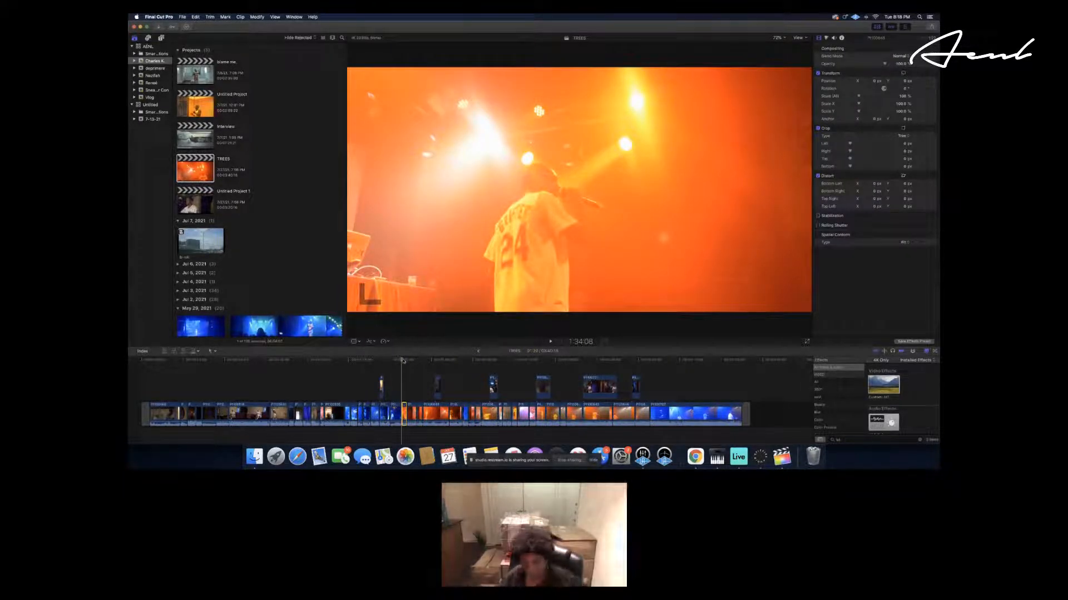
pyautogui.press('super+shift+v')
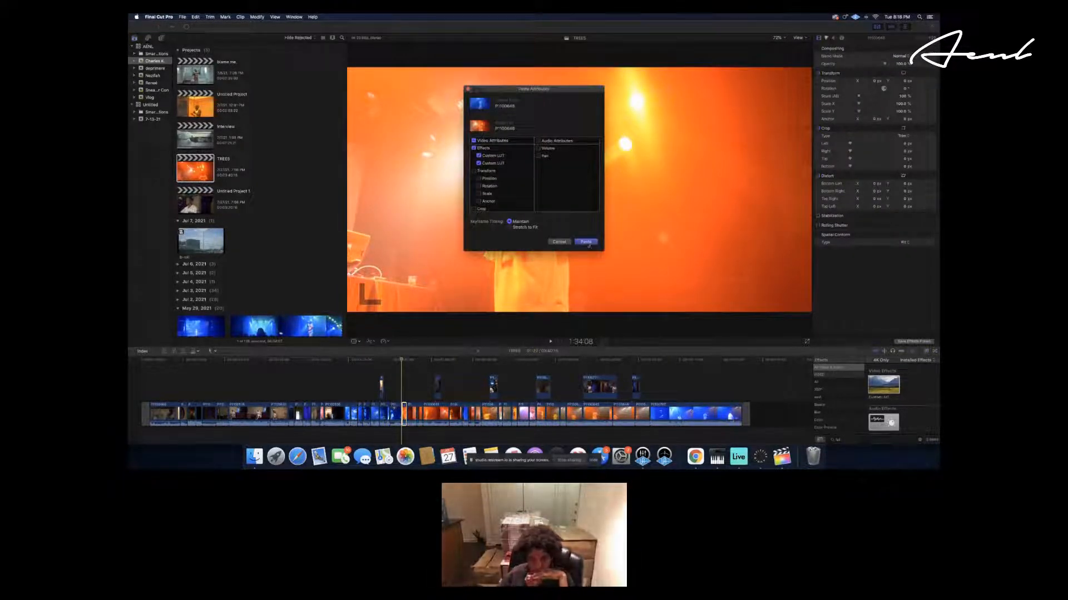
pyautogui.click(585, 242)
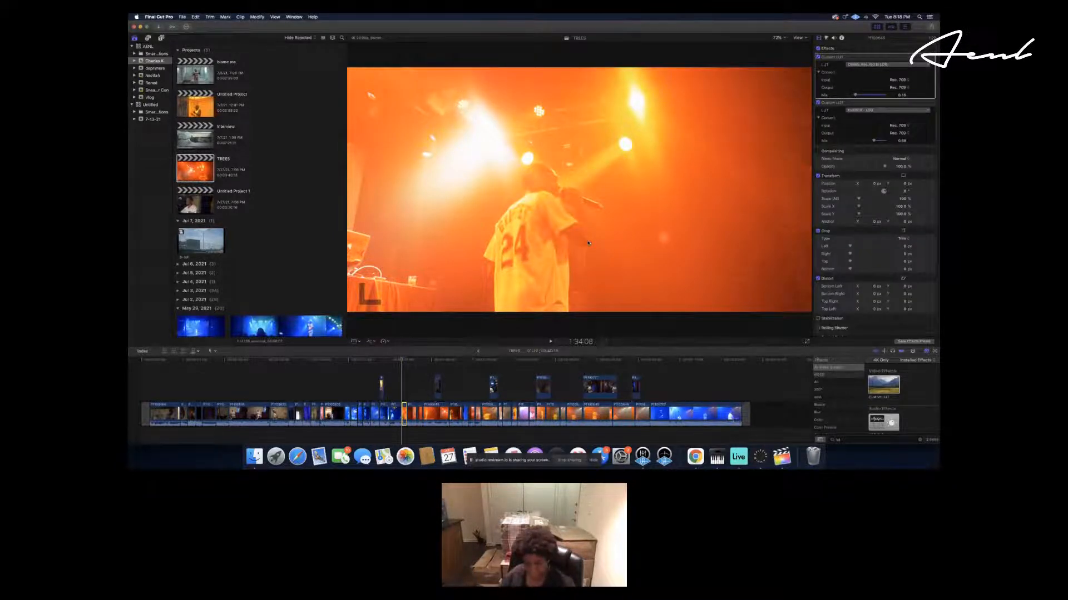
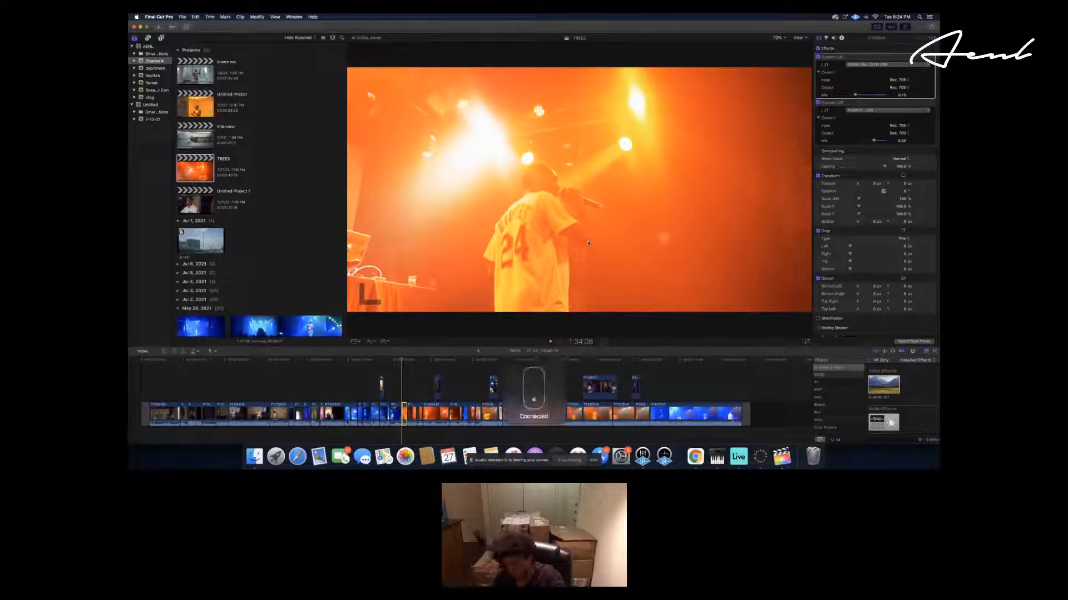
pyautogui.hotkey('ctrl', 'Right')
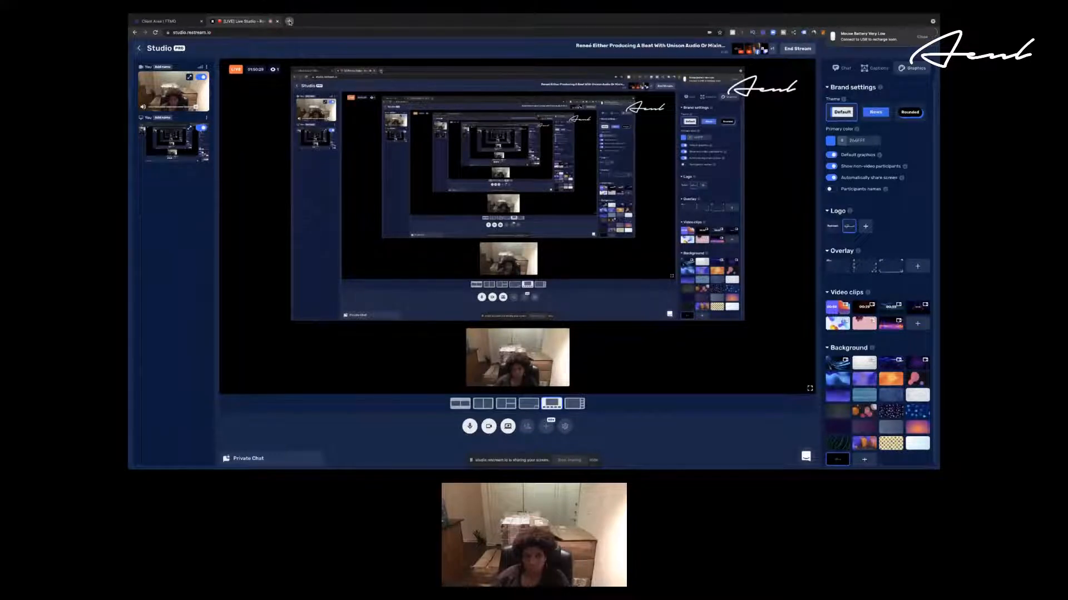
pyautogui.click(289, 21)
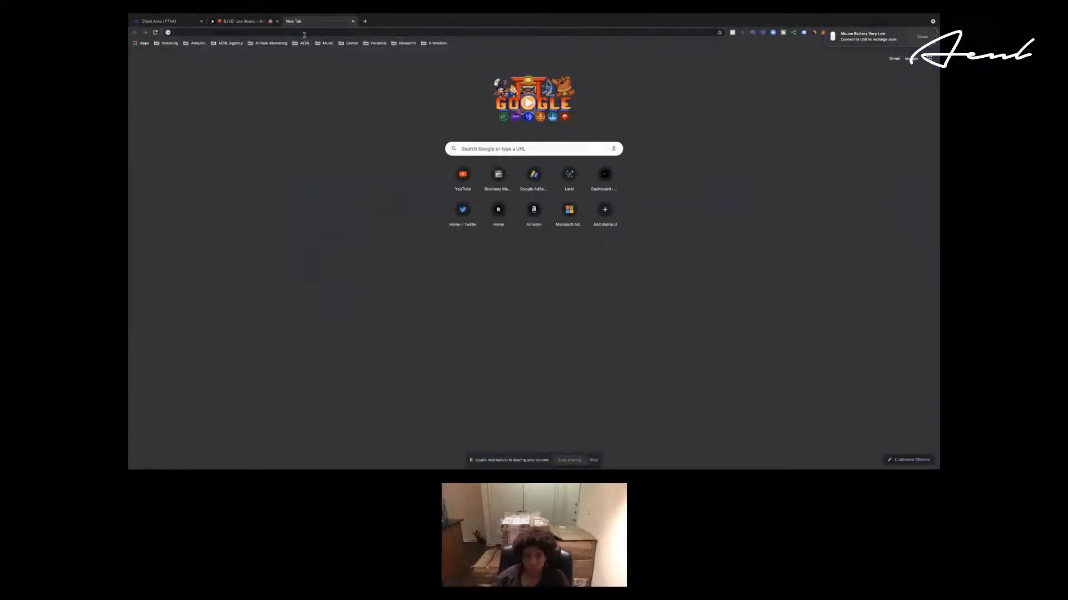
pyautogui.click(352, 22)
pyautogui.hotkey('ctrl', 'Left')
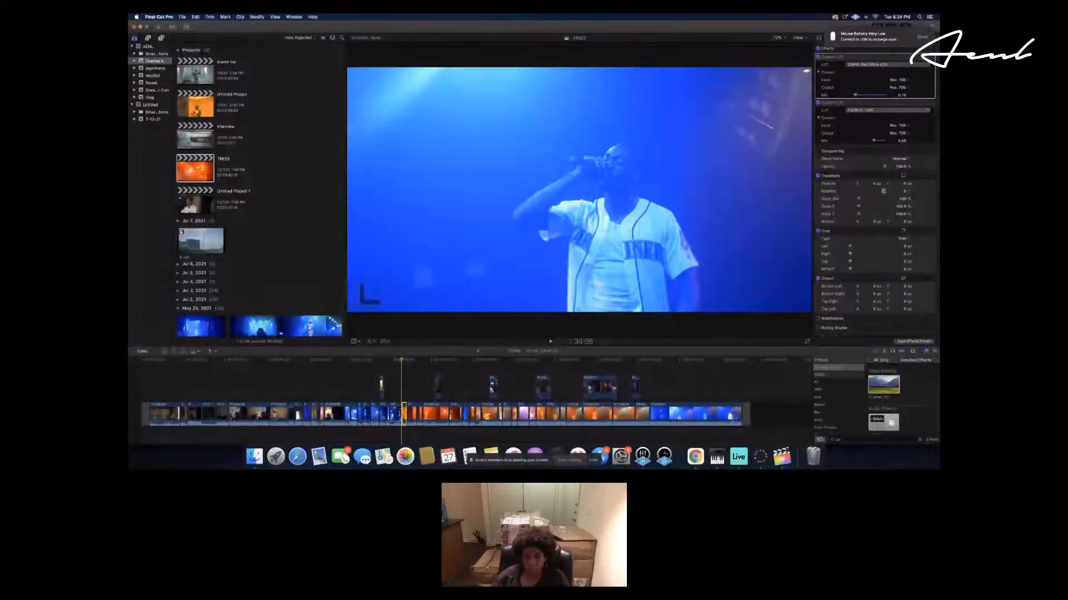
# Paste the crowd clip's two Custom LUT effects onto the orange-lit performer clip again and delete the duplicate effects.
pyautogui.click(396, 412)
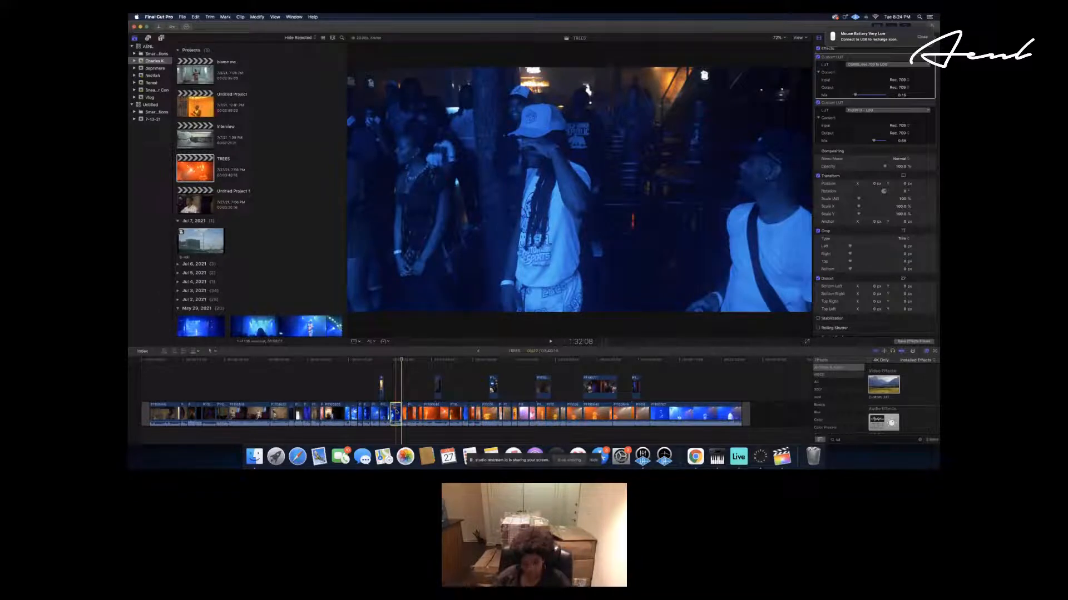
pyautogui.click(403, 412)
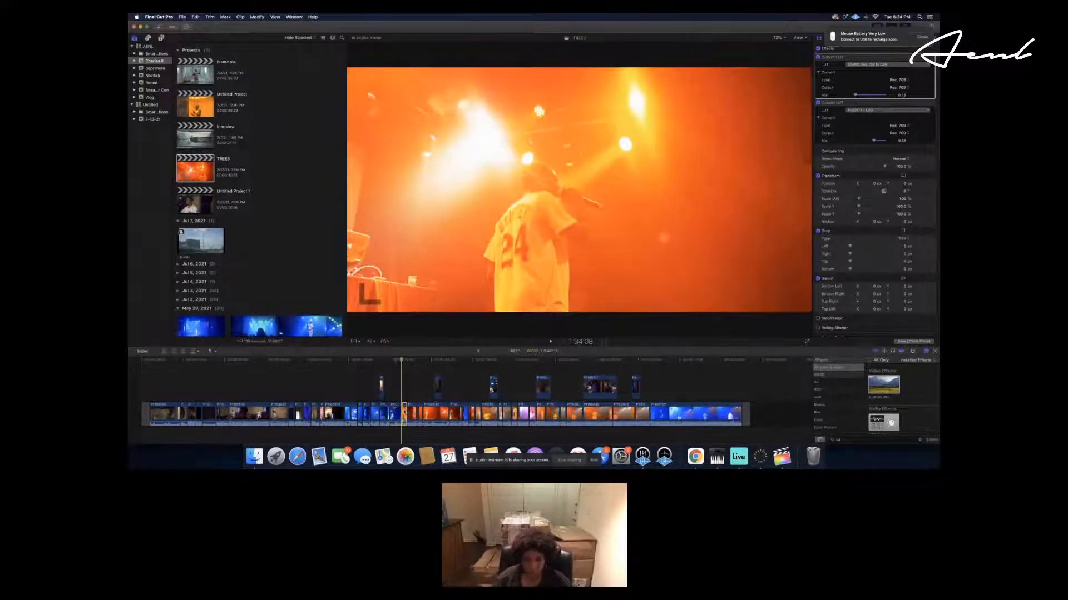
pyautogui.press('super+shift+v')
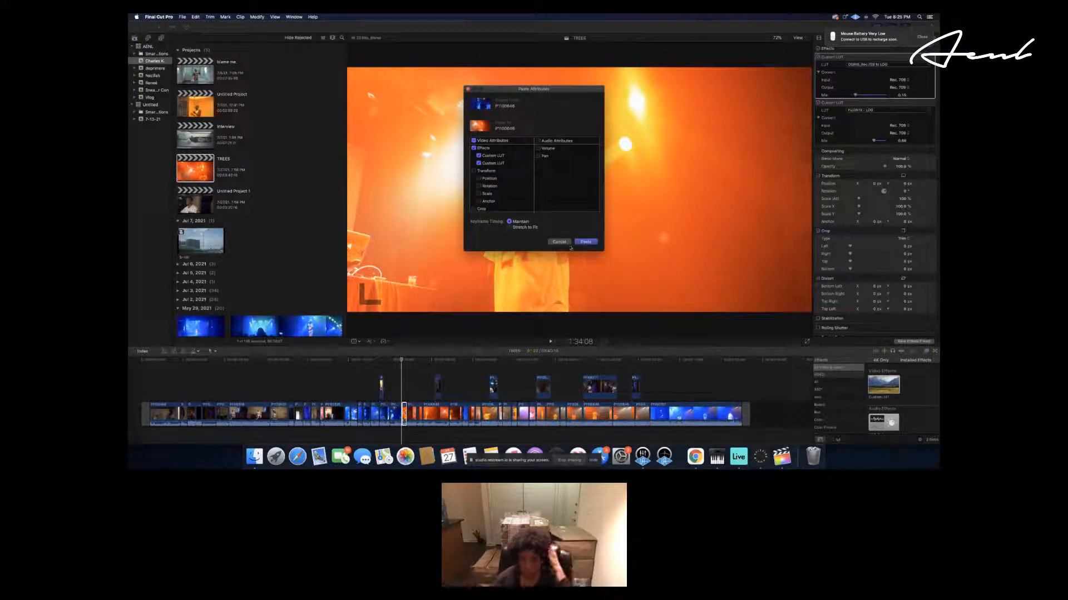
pyautogui.click(588, 243)
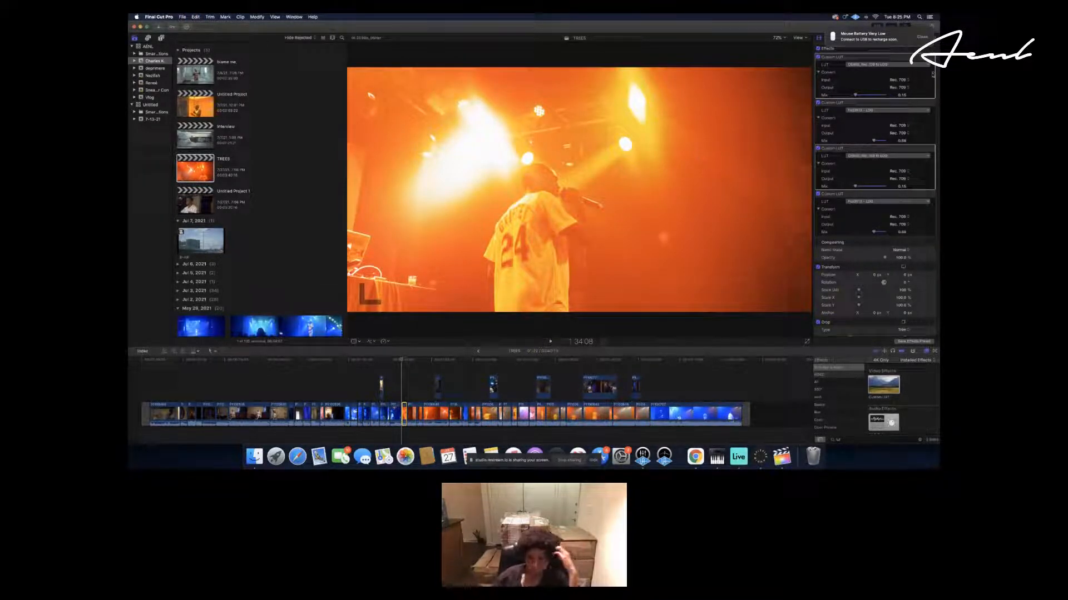
pyautogui.press('Delete')
pyautogui.press('Delete')
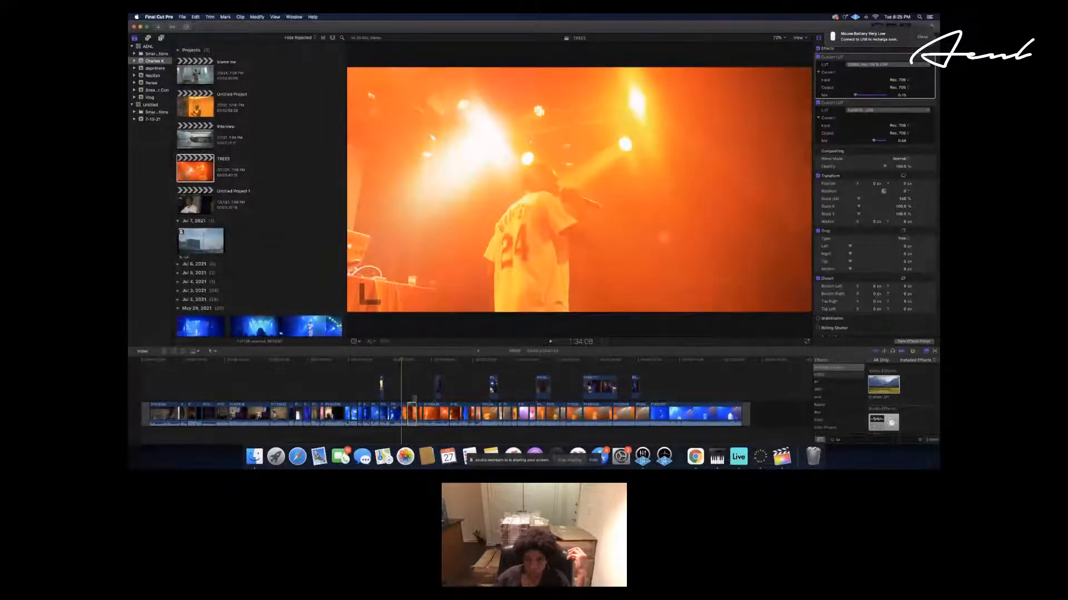
# Paste the two Custom LUT effects onto the next group of orange-lit performance clips together.
pyautogui.click(420, 411)
pyautogui.click(427, 414)
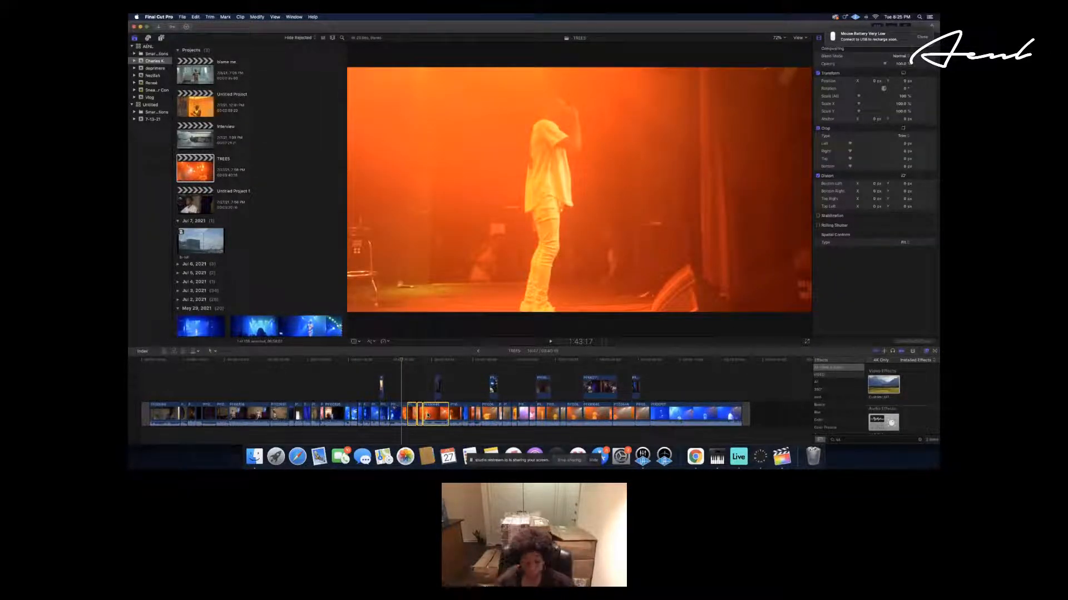
pyautogui.press('super+shift+v')
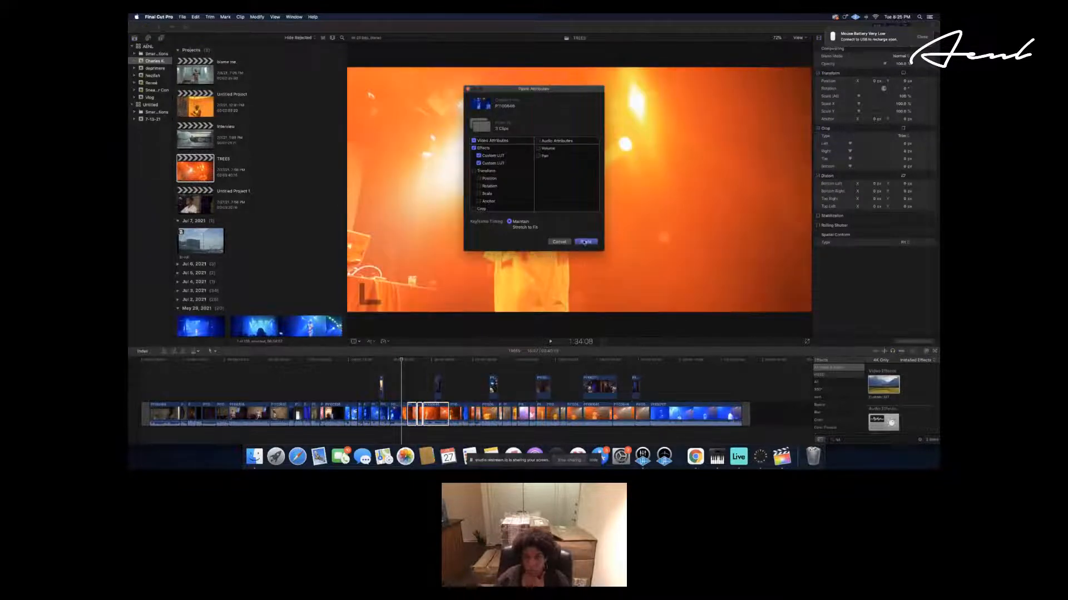
pyautogui.click(584, 242)
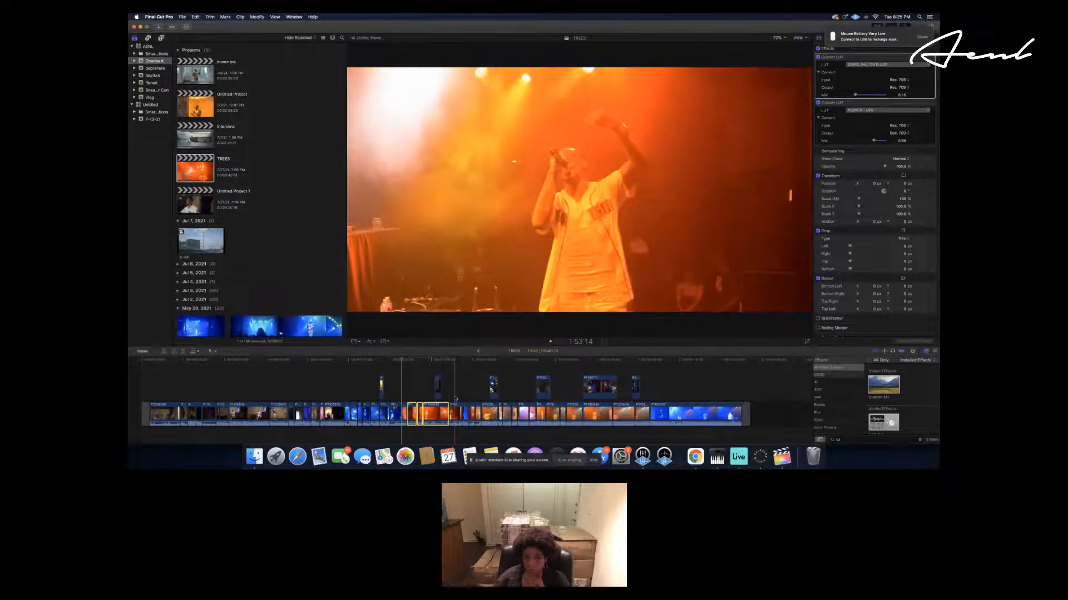
# Paste the two Custom LUT effects onto the following run of ungraded orange-lit and blue-lit clips together.
pyautogui.click(457, 412)
pyautogui.moveTo(461, 406); pyautogui.dragTo(483, 411)
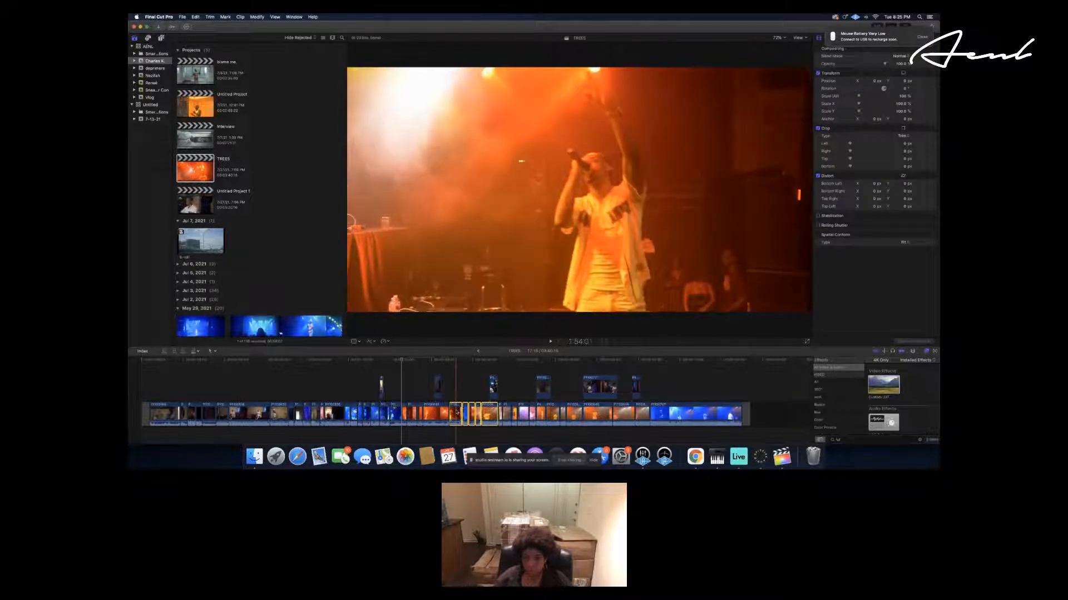
pyautogui.press('super+shift+v')
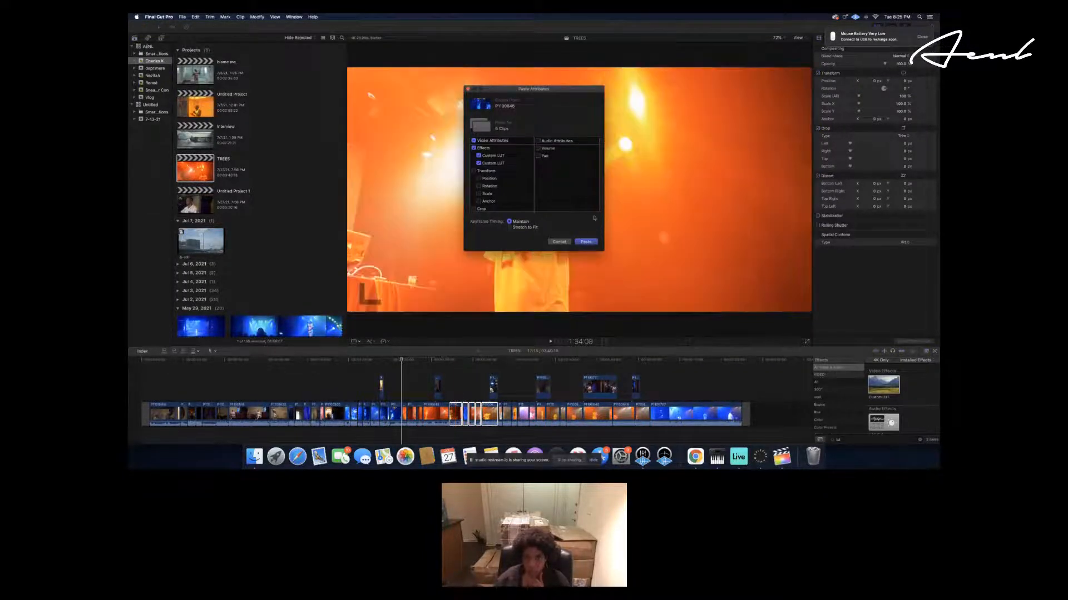
pyautogui.click(583, 242)
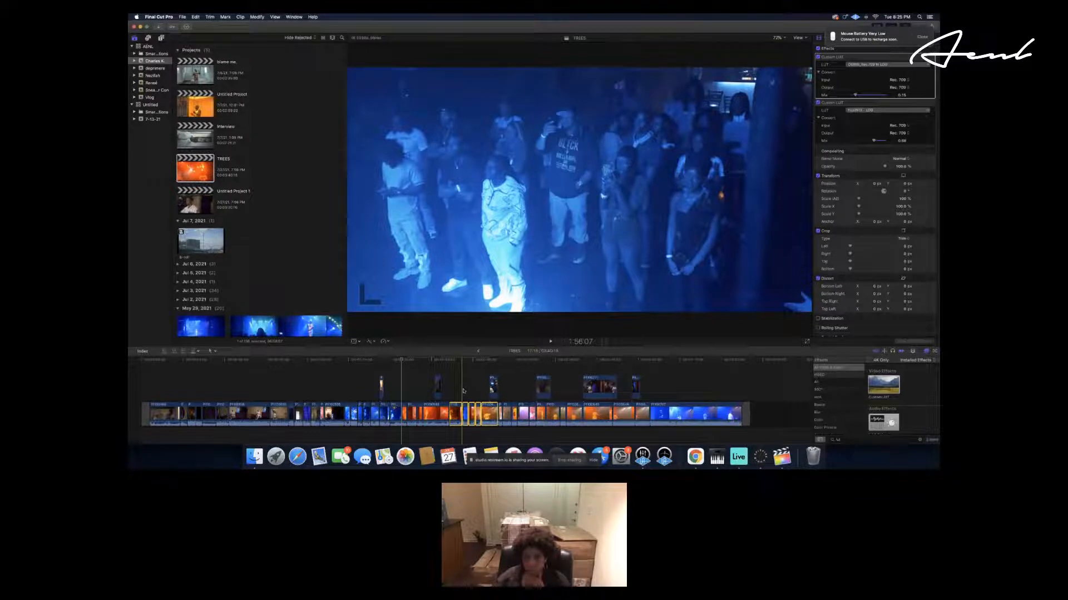
# Enlarge the blue-lit crowd clip with the Transform tool and shift its image downward to reframe the shot.
pyautogui.click(465, 415)
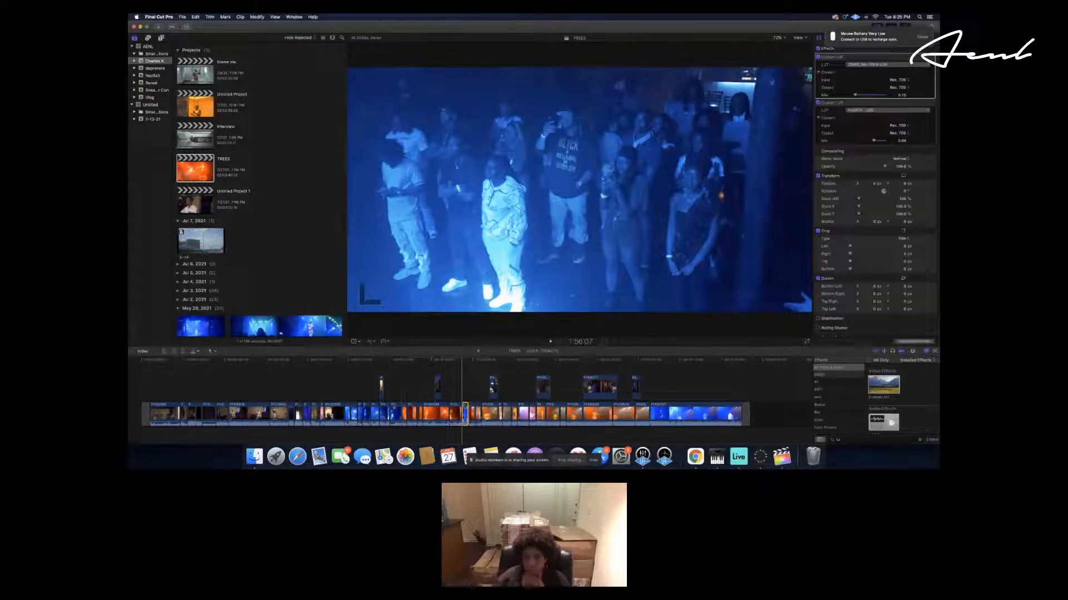
pyautogui.click(353, 342)
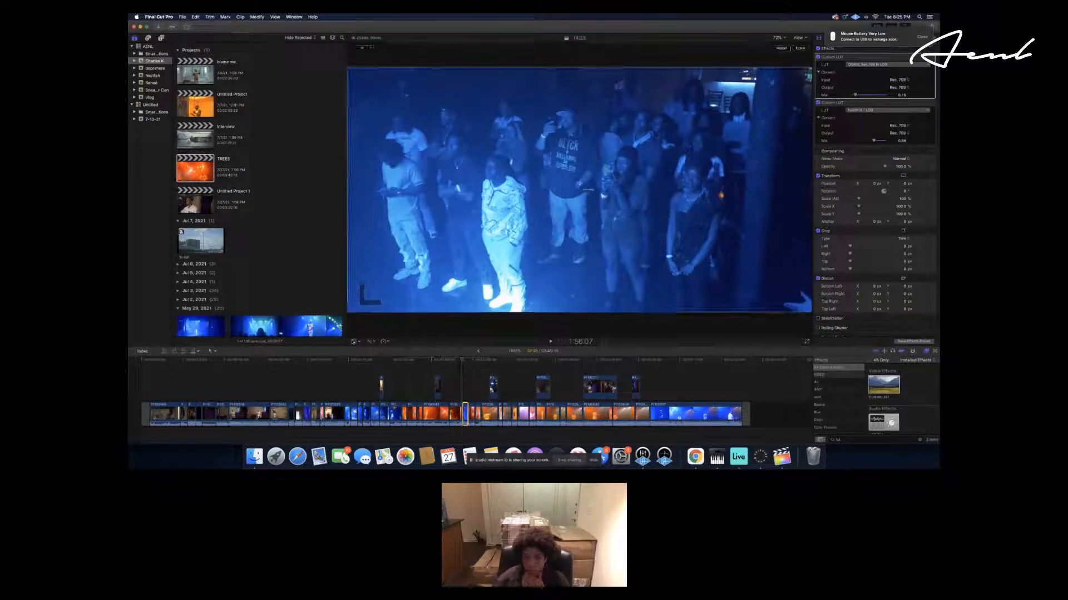
pyautogui.moveTo(350, 313); pyautogui.dragTo(212, 362)
pyautogui.moveTo(523, 237); pyautogui.dragTo(520, 259)
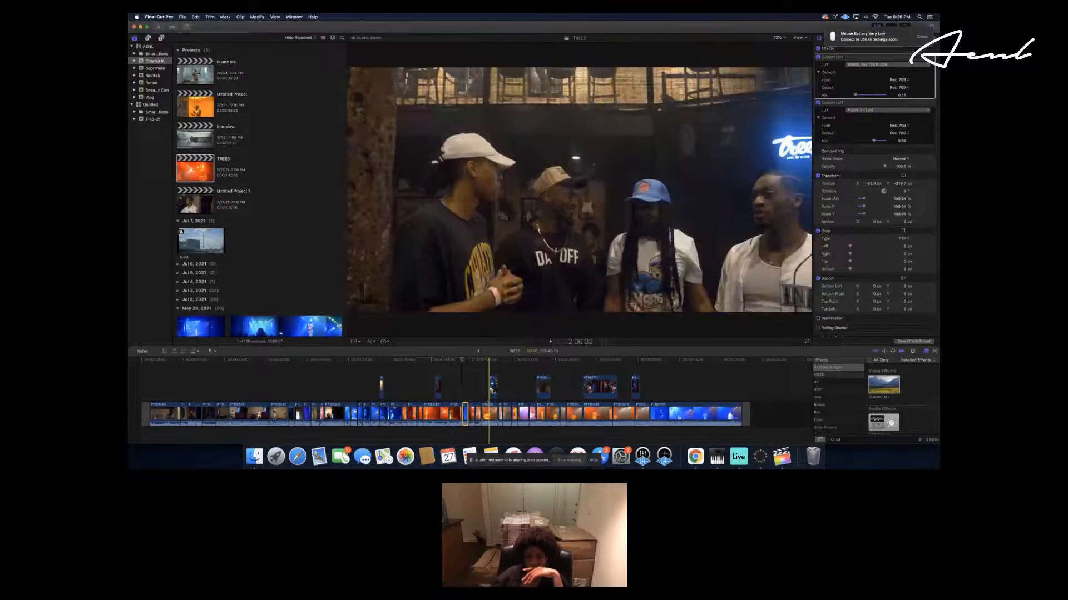
# Paste the two Custom LUT effects onto the connected clip of the men beside the neon sign, and undo the paste.
pyautogui.click(491, 390)
pyautogui.press('shift+super+v')
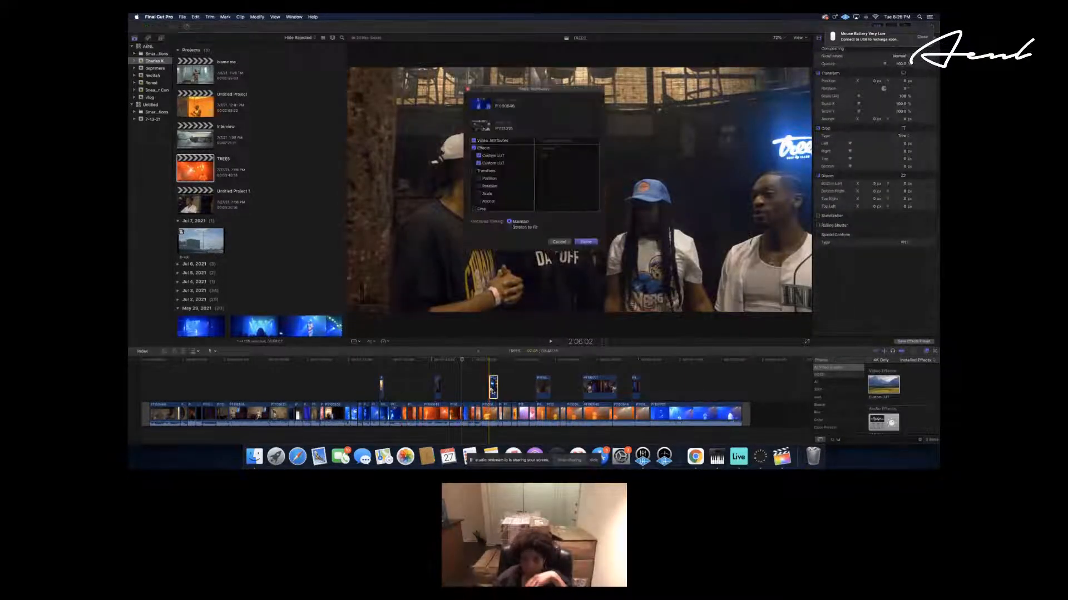
pyautogui.click(588, 242)
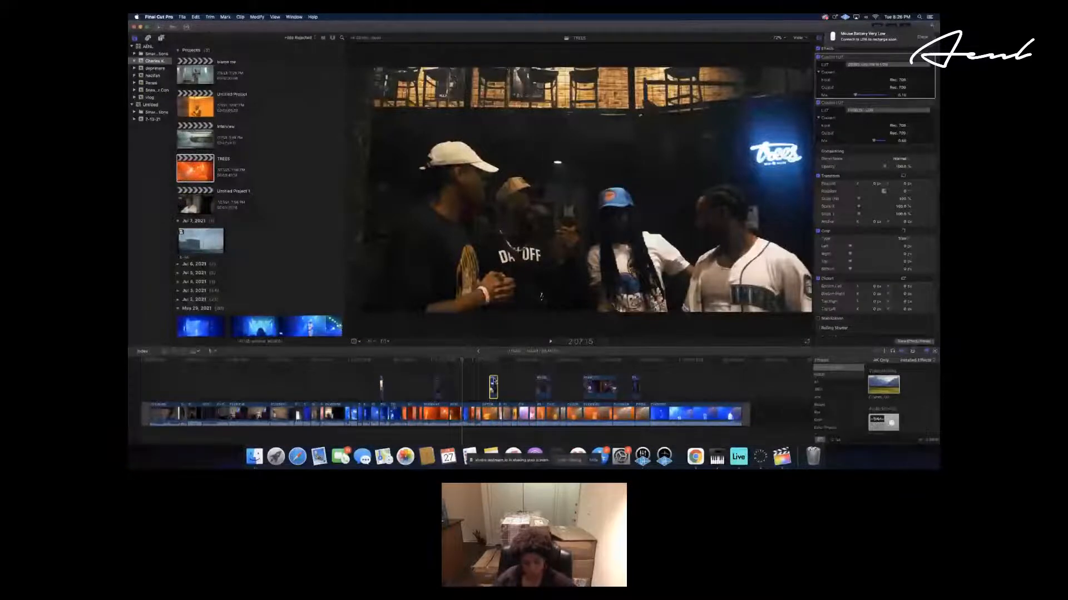
pyautogui.press('super+z')
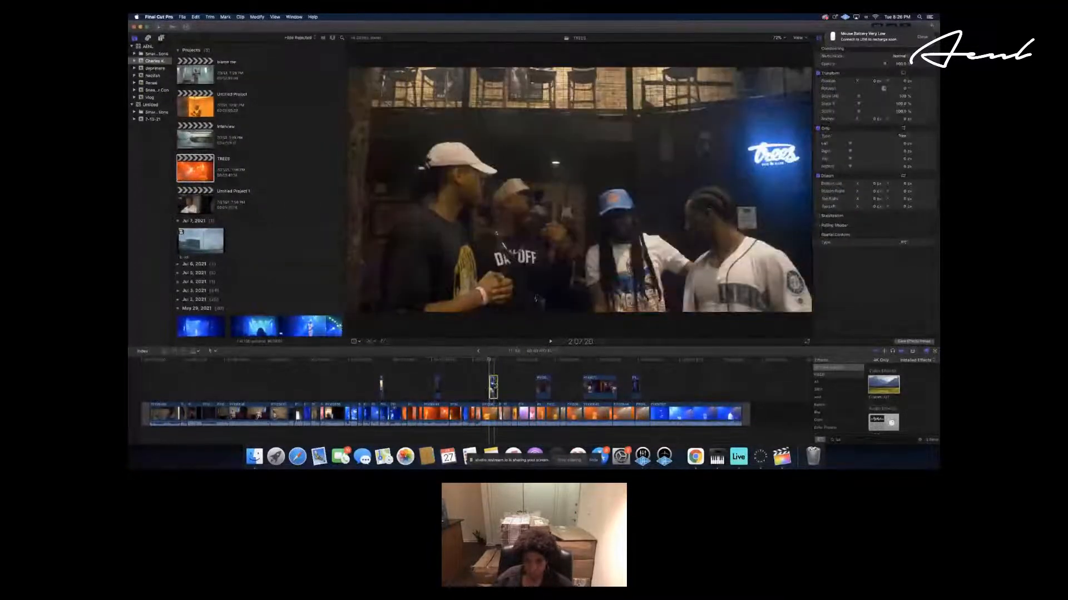
# Add a Custom LUT effect to the connected clip of the men beside the neon sign, load a LUT and lower its mix.
pyautogui.click(493, 361)
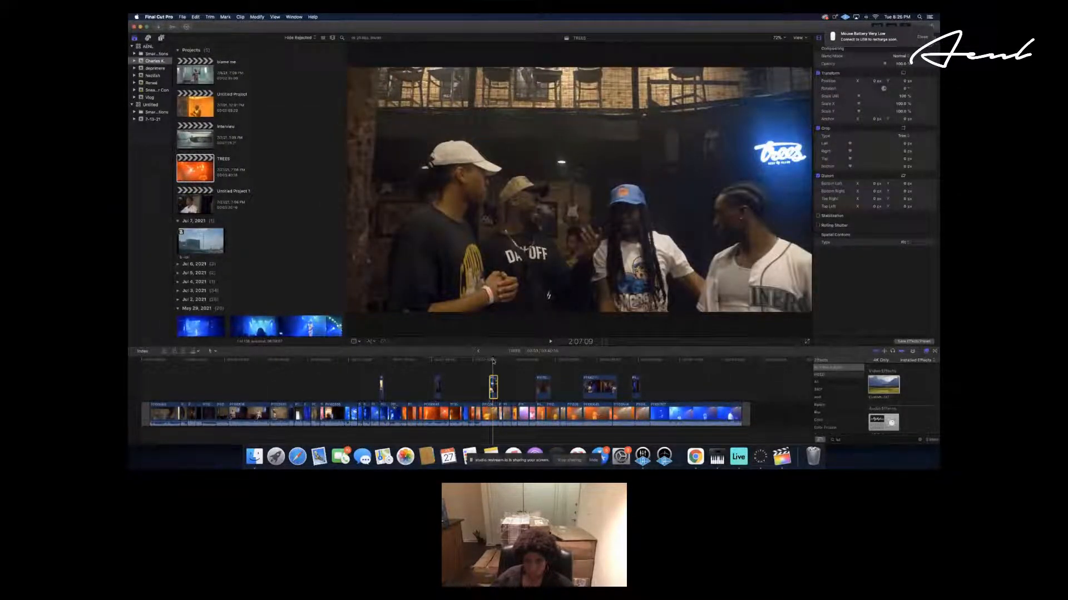
pyautogui.moveTo(878, 379); pyautogui.dragTo(493, 388)
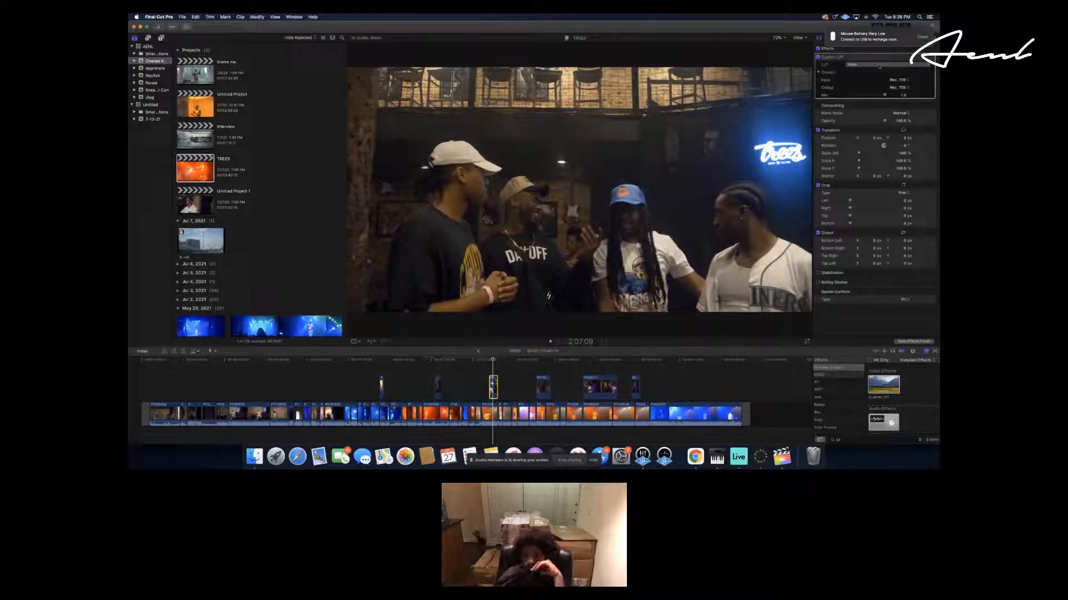
pyautogui.click(853, 65)
pyautogui.click(877, 85)
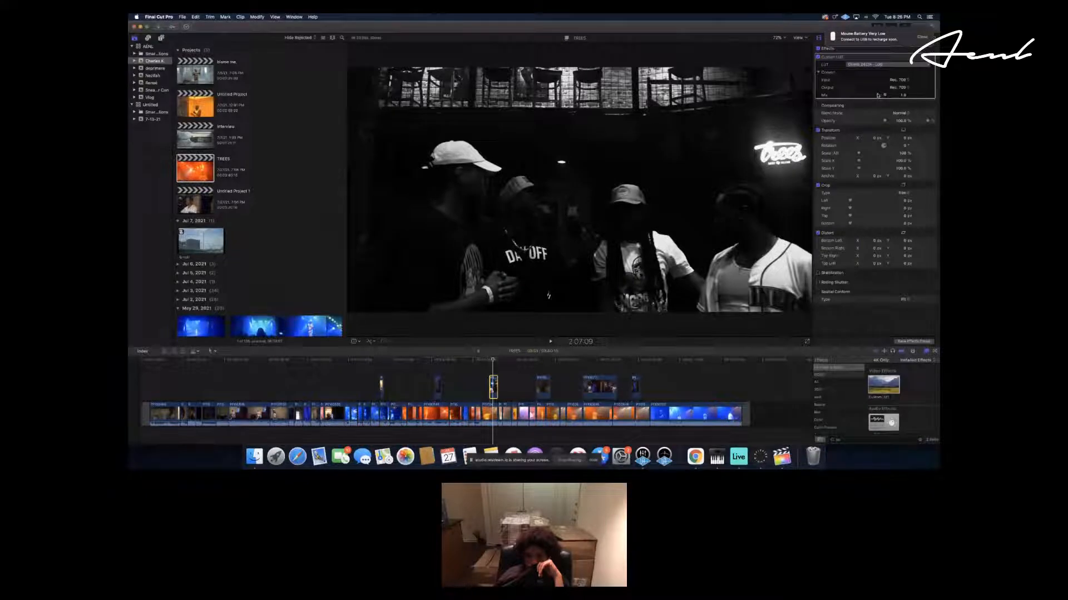
pyautogui.moveTo(884, 95); pyautogui.dragTo(877, 96)
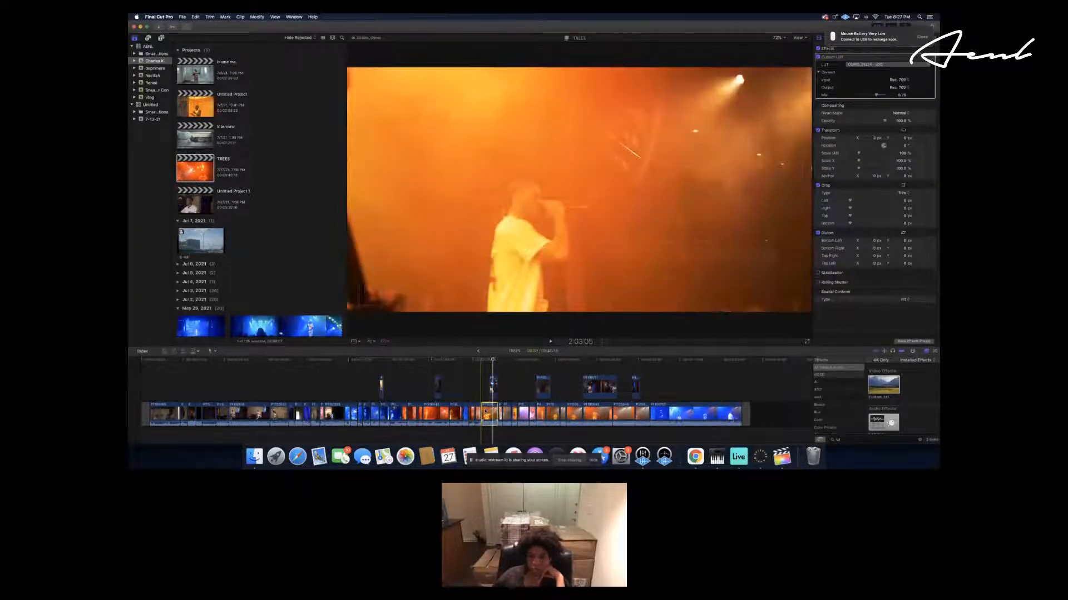
# Copy the grade of the orange-lit performance clip and paste its two Custom LUT effects onto the group of ungraded clips following the neon-sign shot.
pyautogui.click(482, 412)
pyautogui.click(476, 413)
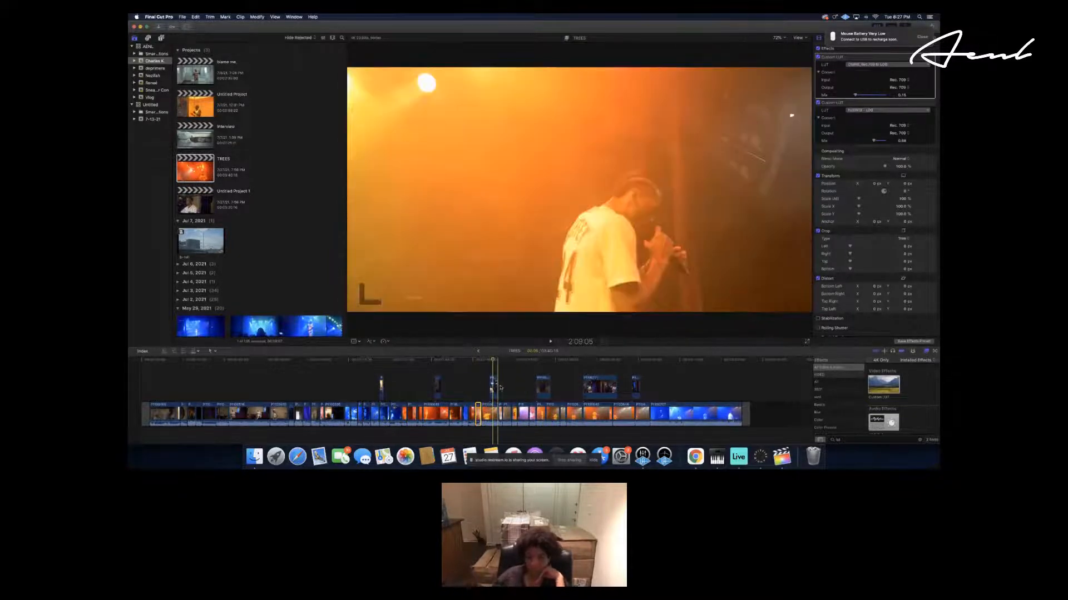
pyautogui.moveTo(501, 384); pyautogui.dragTo(535, 414)
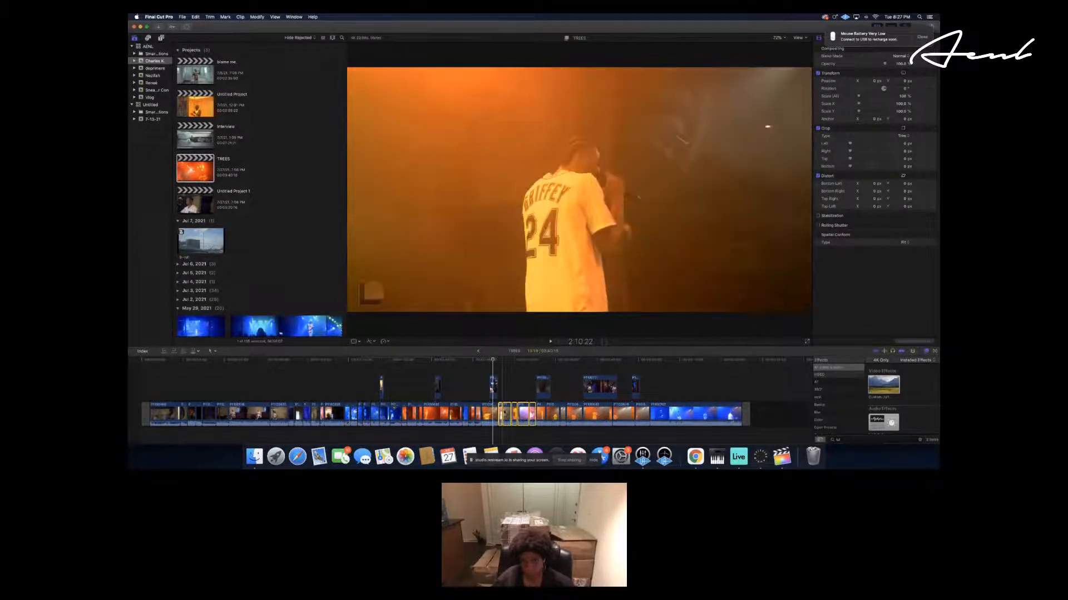
pyautogui.press('super+shift+v')
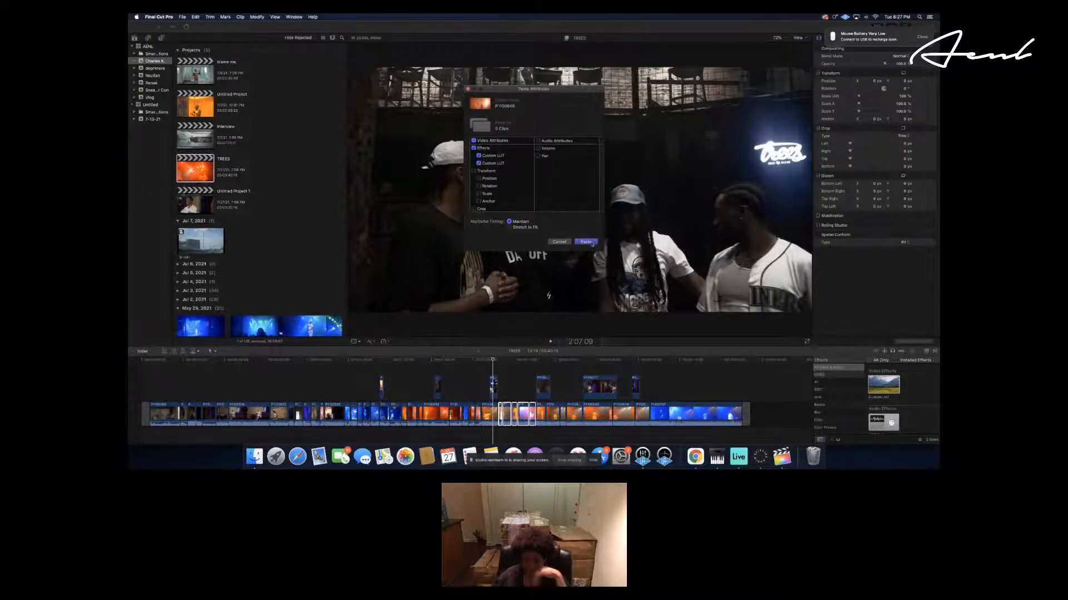
pyautogui.click(586, 242)
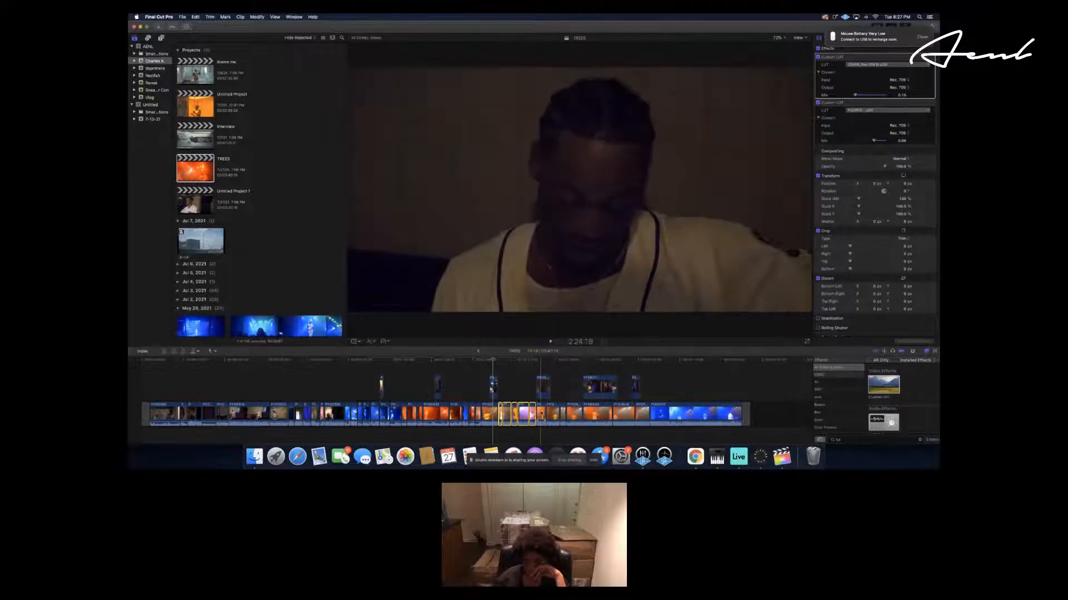
# Paste the two Custom LUT effects onto the next short run of orange-lit clips and onto the jersey performance clip near 2:53.
pyautogui.moveTo(555, 390); pyautogui.dragTo(578, 414)
pyautogui.press('super+shift+v')
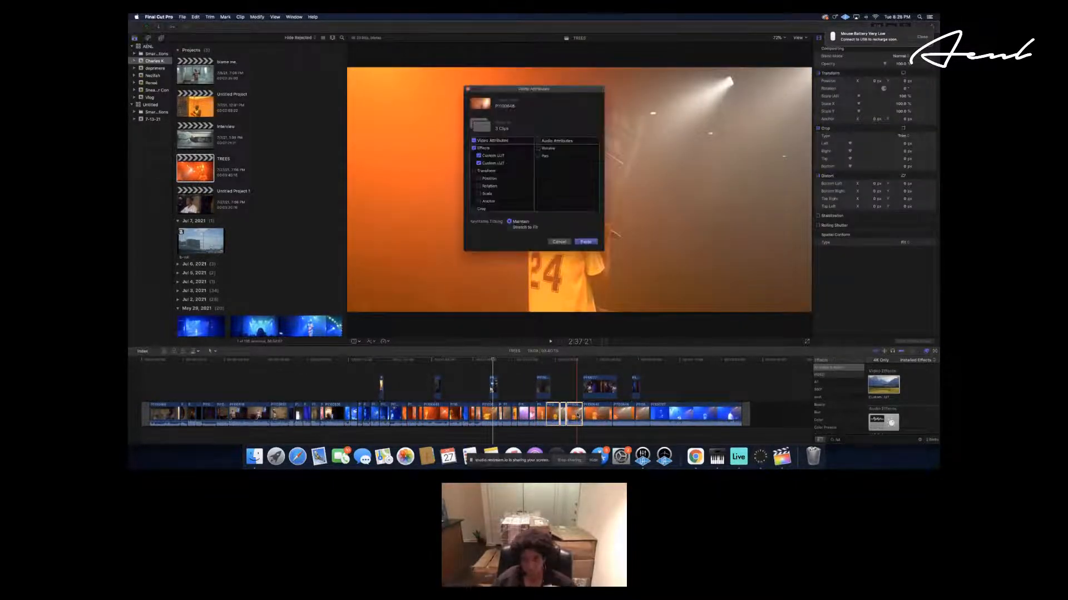
pyautogui.click(590, 243)
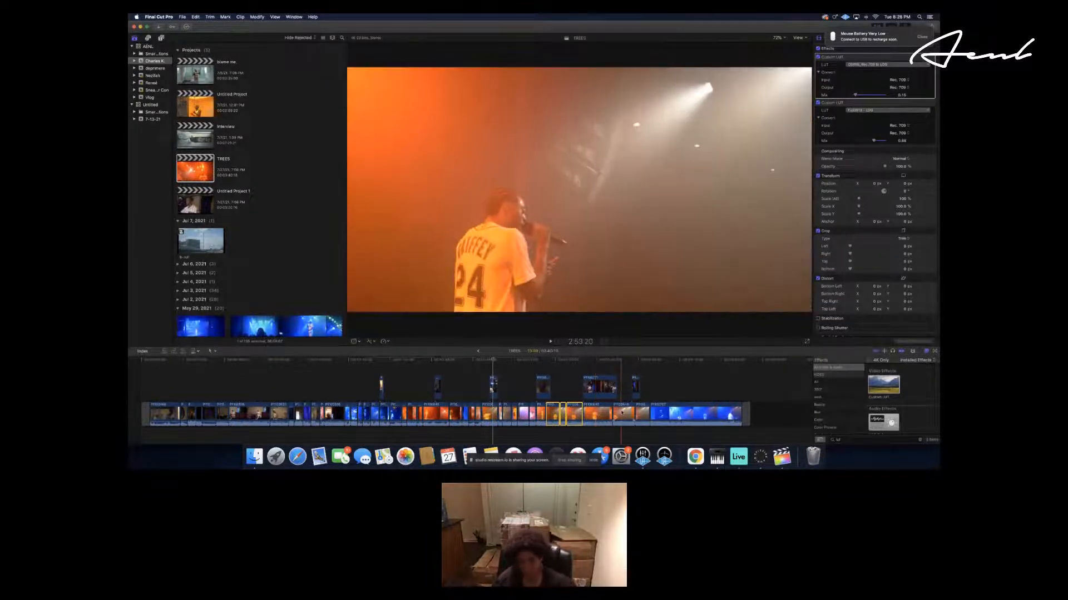
pyautogui.click(621, 413)
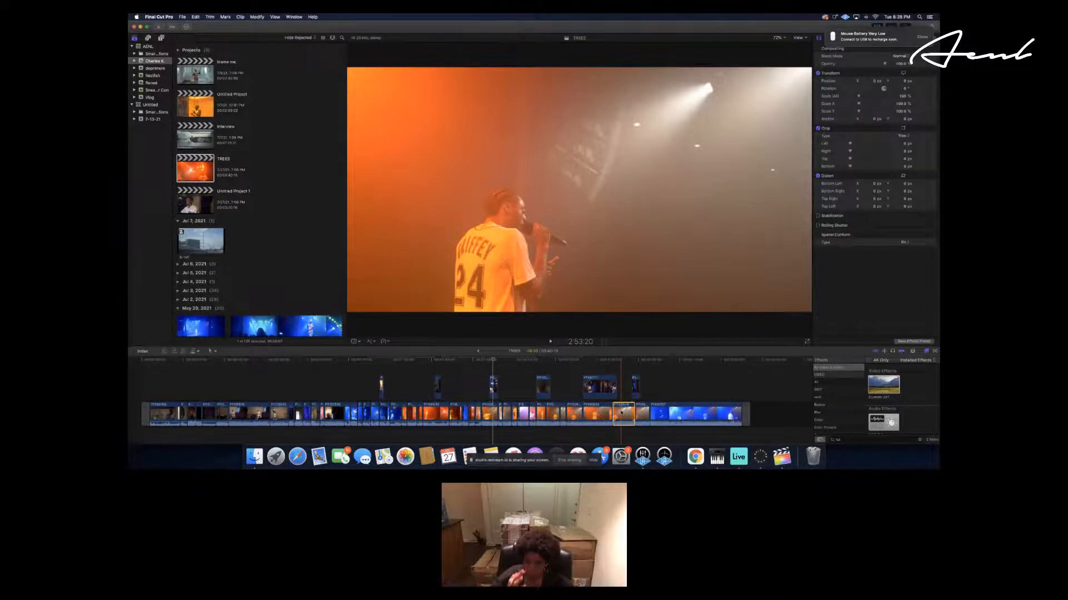
pyautogui.press('super+shift+v')
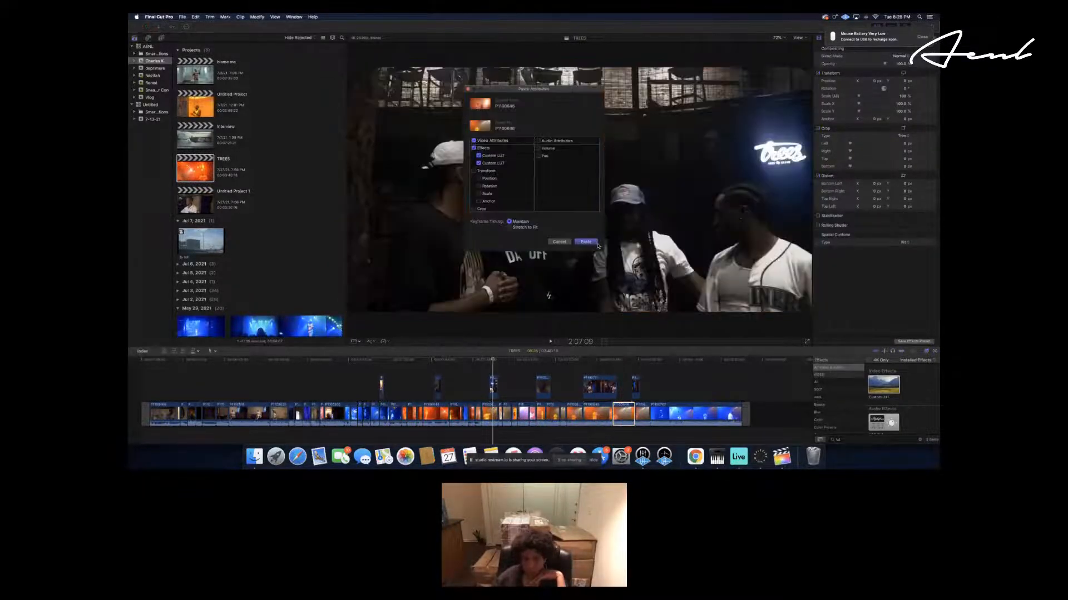
pyautogui.click(586, 242)
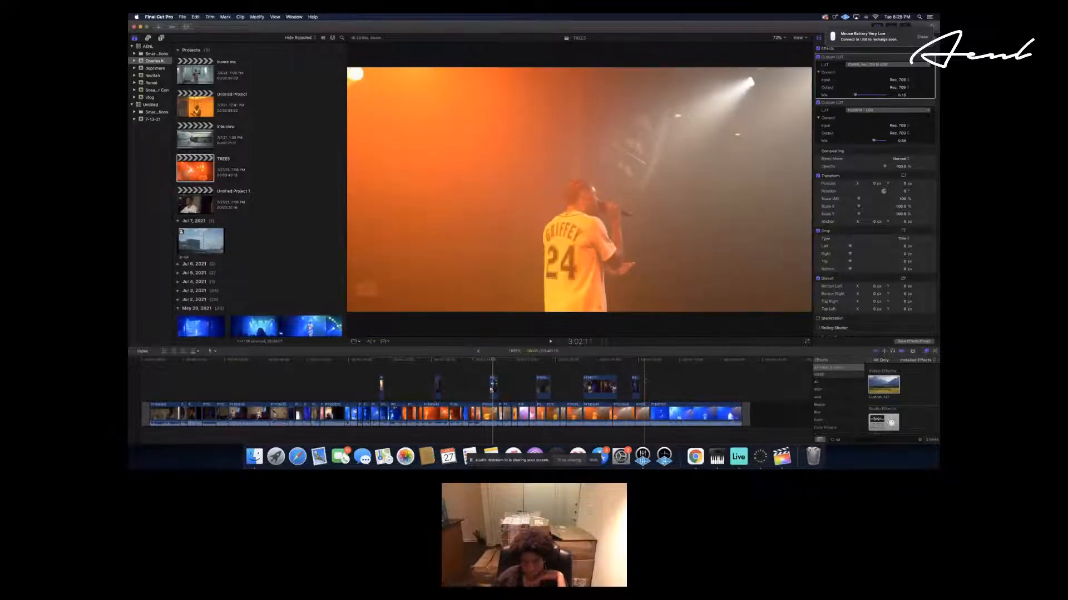
# Paste the two Custom LUT effects onto the last orange-lit clip and the long blue-lit closing clip together.
pyautogui.moveTo(646, 373); pyautogui.dragTo(694, 417)
pyautogui.press('super+shift+v')
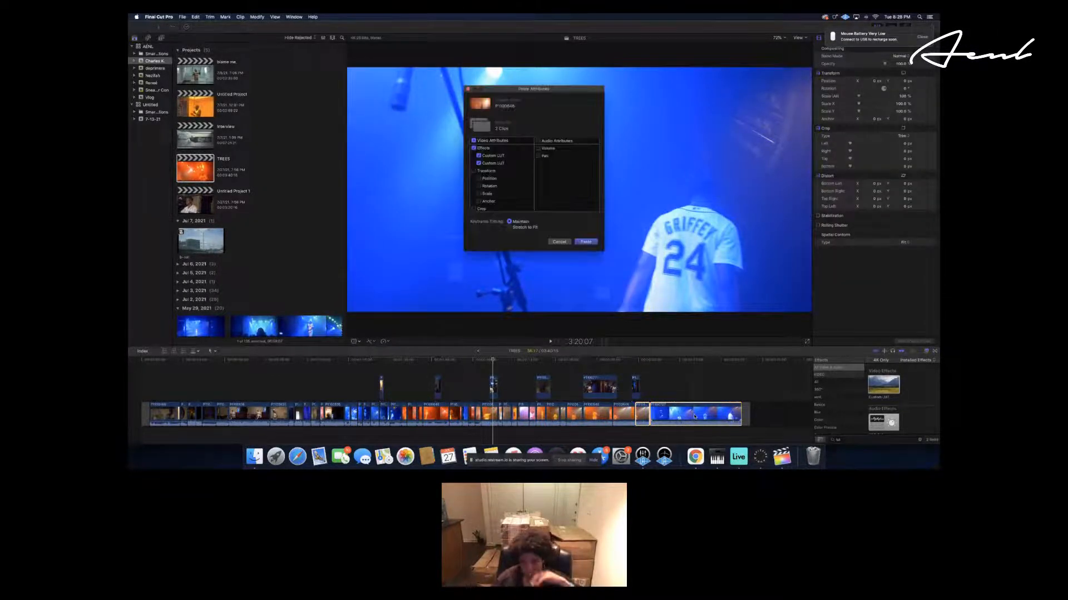
pyautogui.click(585, 242)
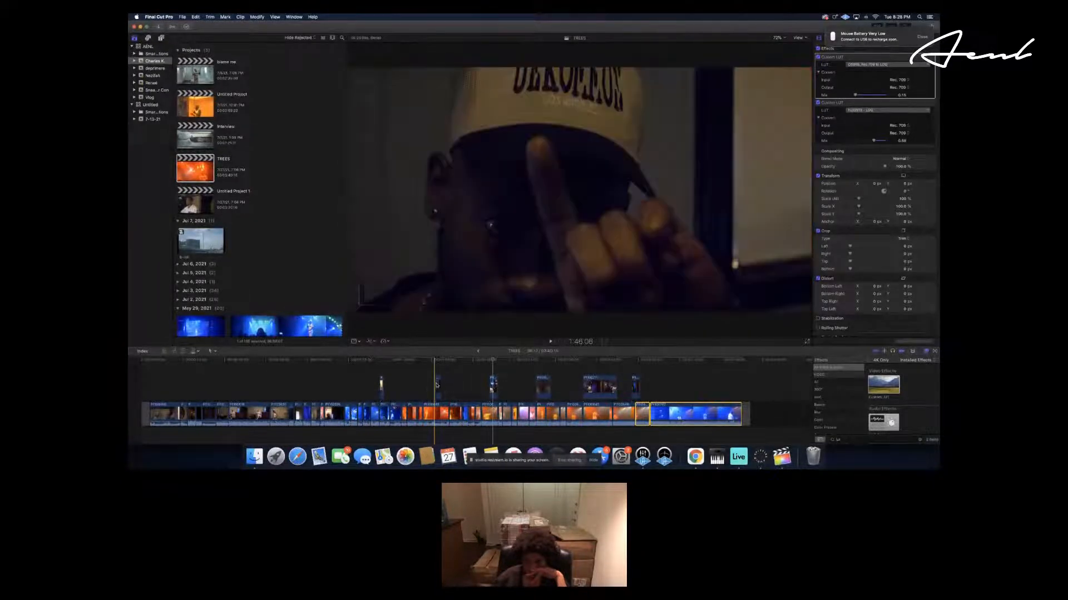
# Copy the grade of an early backstage clip and paste its Custom LUT and Color Board onto the last three connected clips.
pyautogui.click(242, 412)
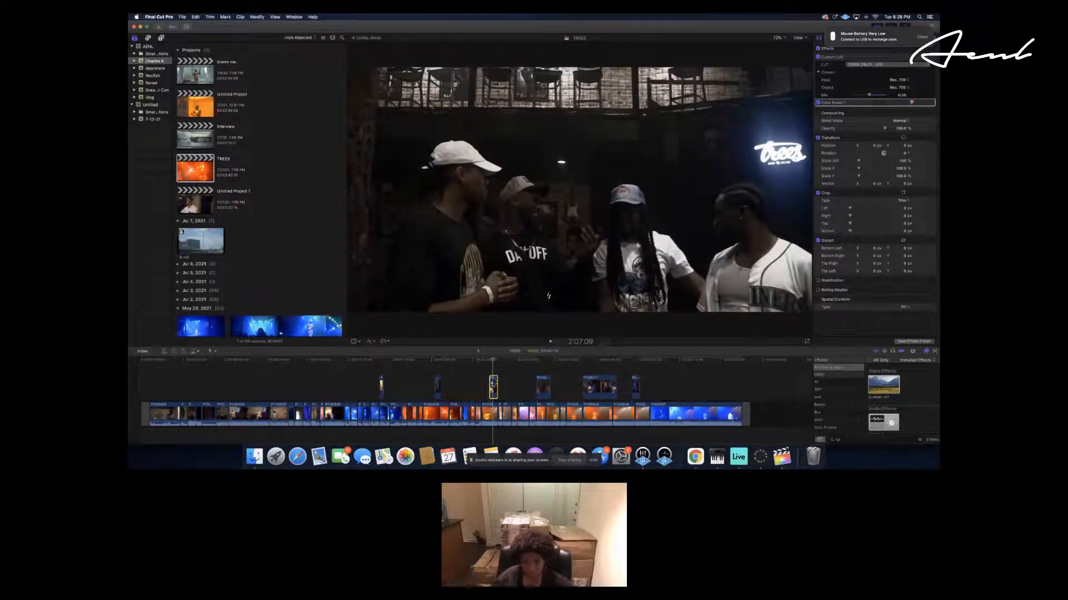
pyautogui.click(543, 385)
pyautogui.keyDown('super'); pyautogui.click(598, 385); pyautogui.keyUp('super')
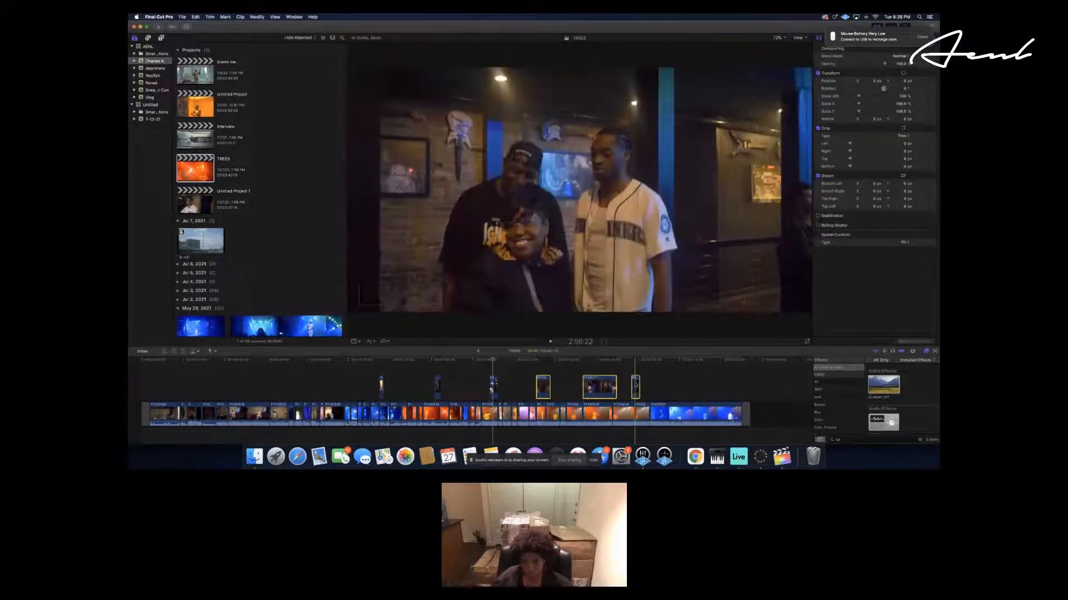
pyautogui.press('super+shift+v')
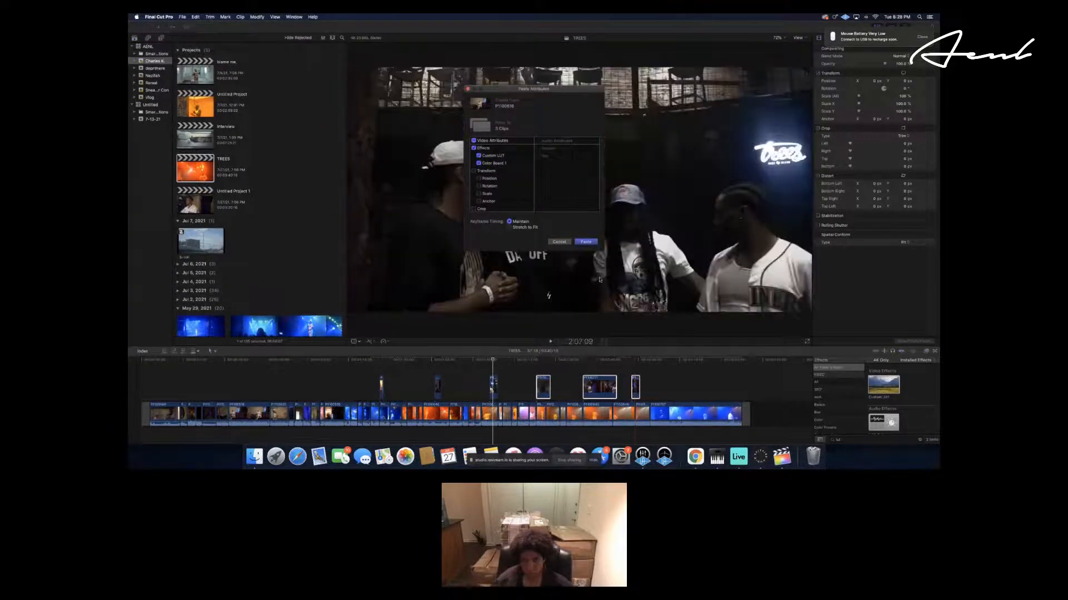
pyautogui.click(585, 242)
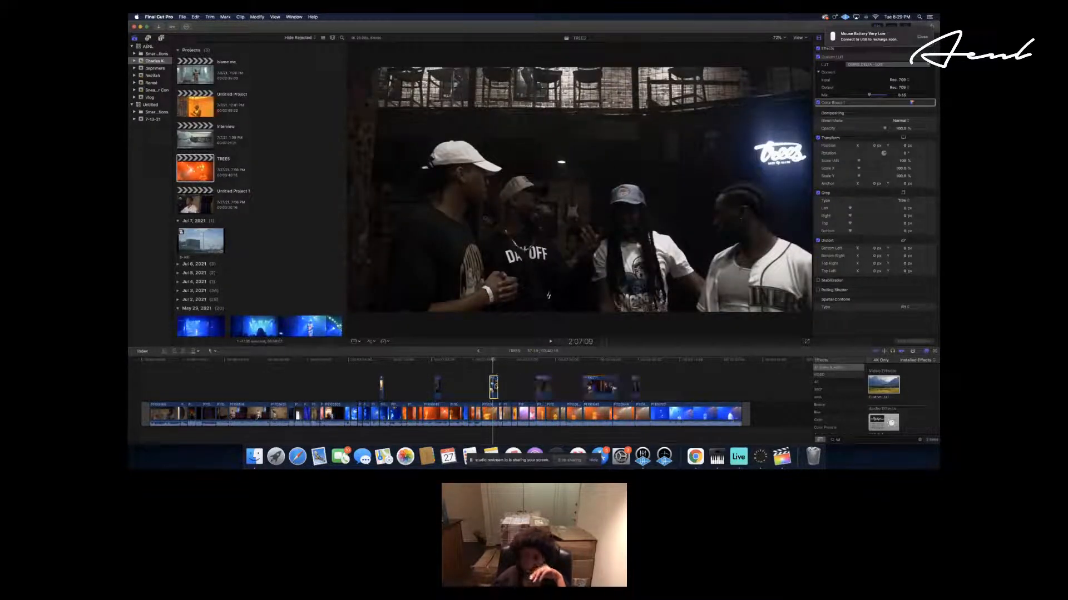
# Clear the neon-sign clip's effects and paste another backstage clip's Custom LUT and Color Board onto it.
pyautogui.press('Delete')
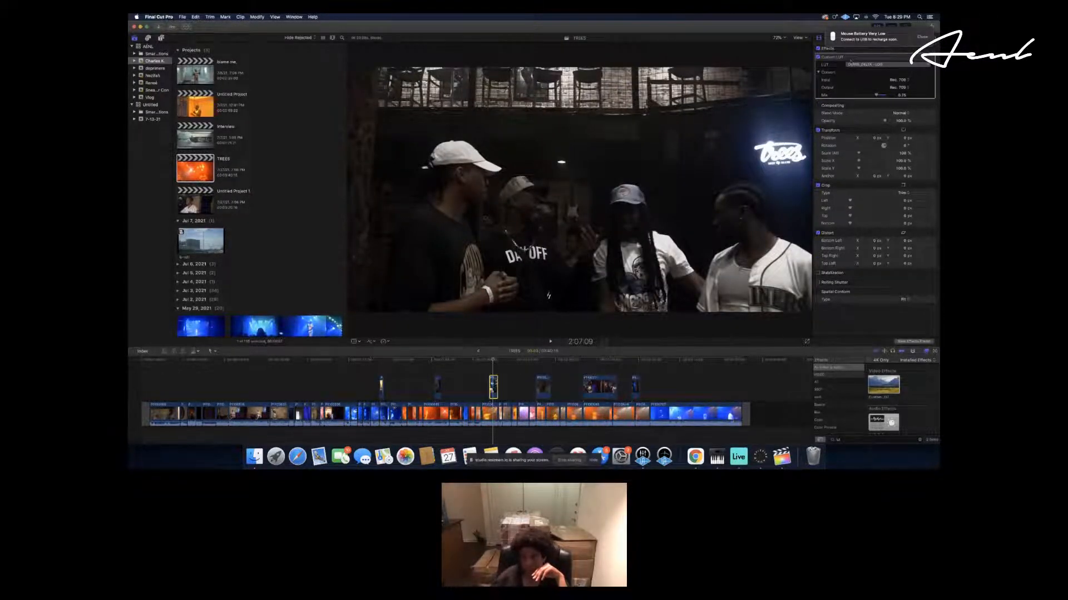
pyautogui.press('Delete')
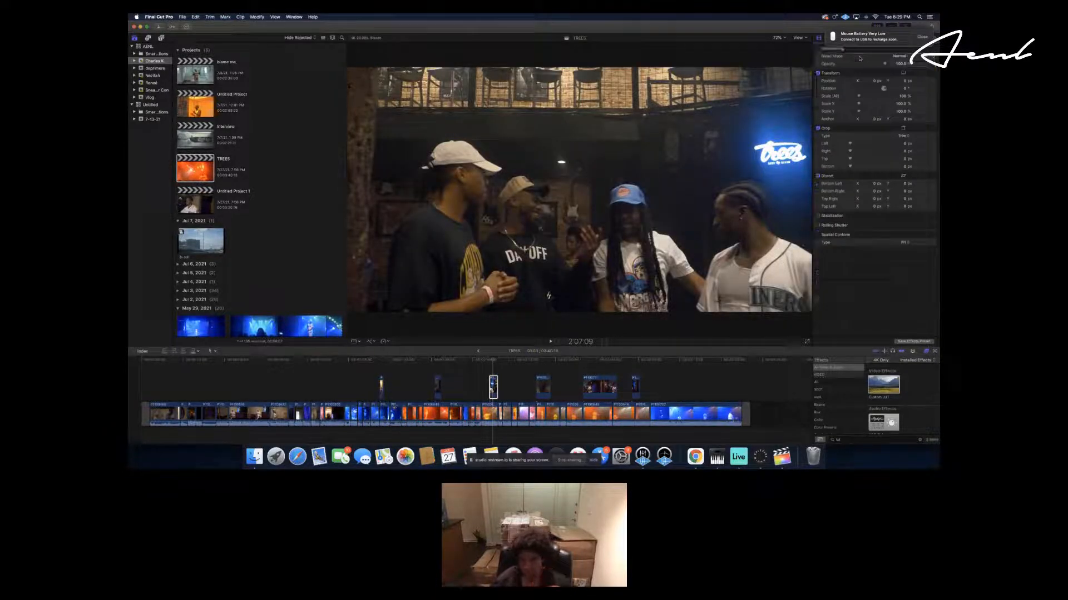
pyautogui.press('shift+super+v')
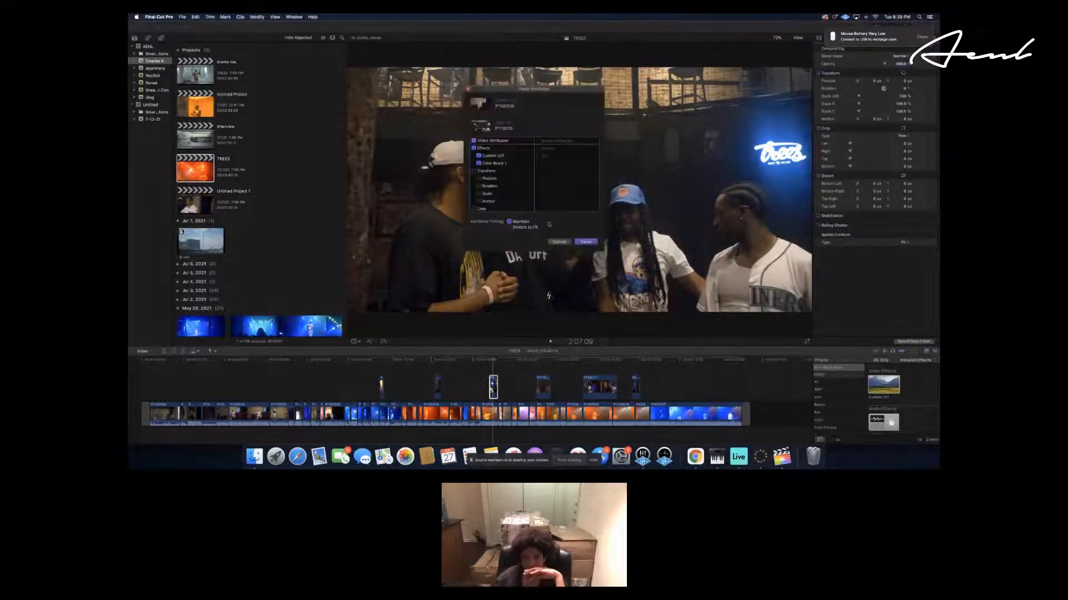
pyautogui.click(585, 243)
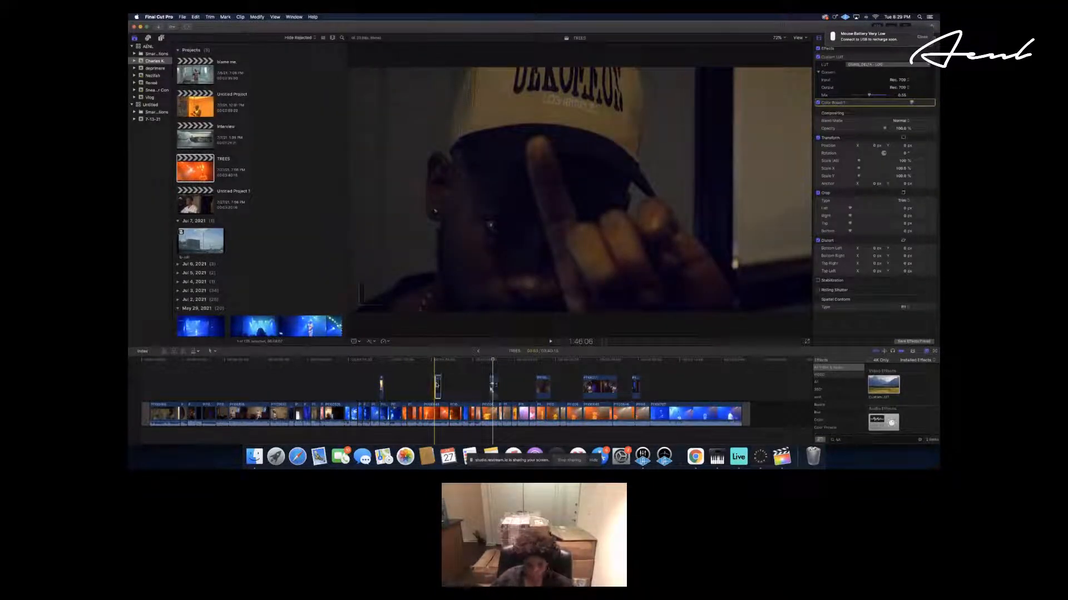
# Paste the Custom LUT and Color Board effects onto the dark connected clip of the man in the cap.
pyautogui.click(437, 384)
pyautogui.press('super+shift+v')
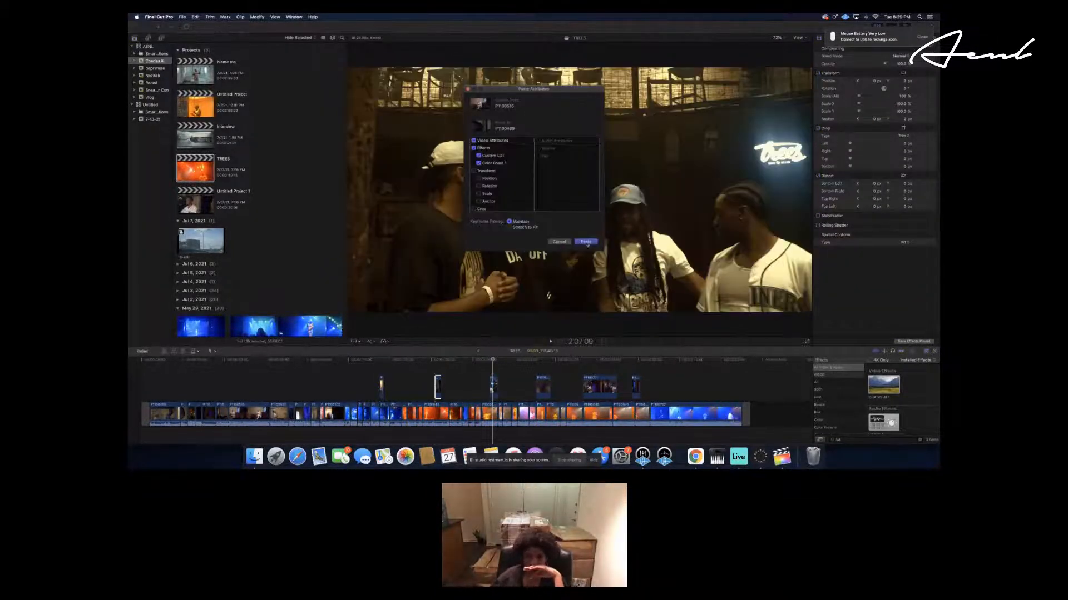
pyautogui.click(586, 242)
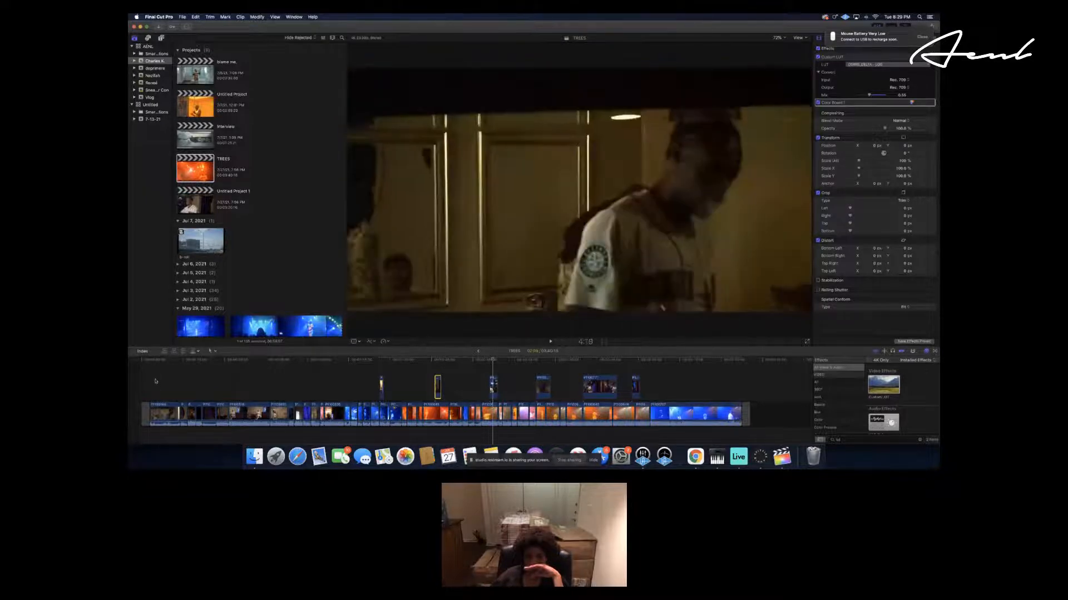
# Copy the chosen storefront and backstage clips from Untitled Project 1 and paste them at the end of the TREES timeline.
pyautogui.click(478, 351)
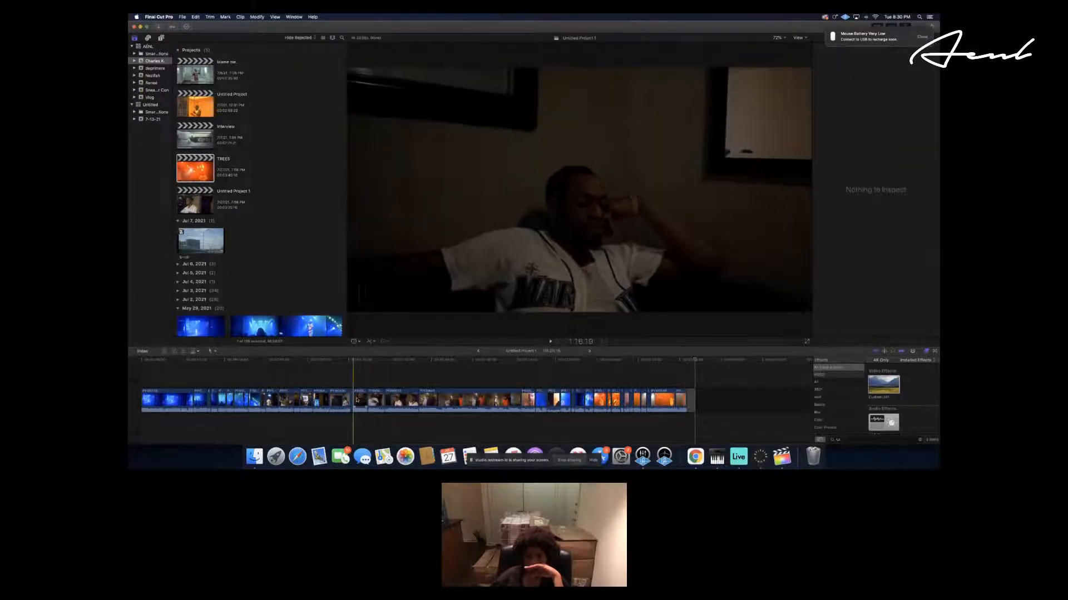
pyautogui.press('super+4')
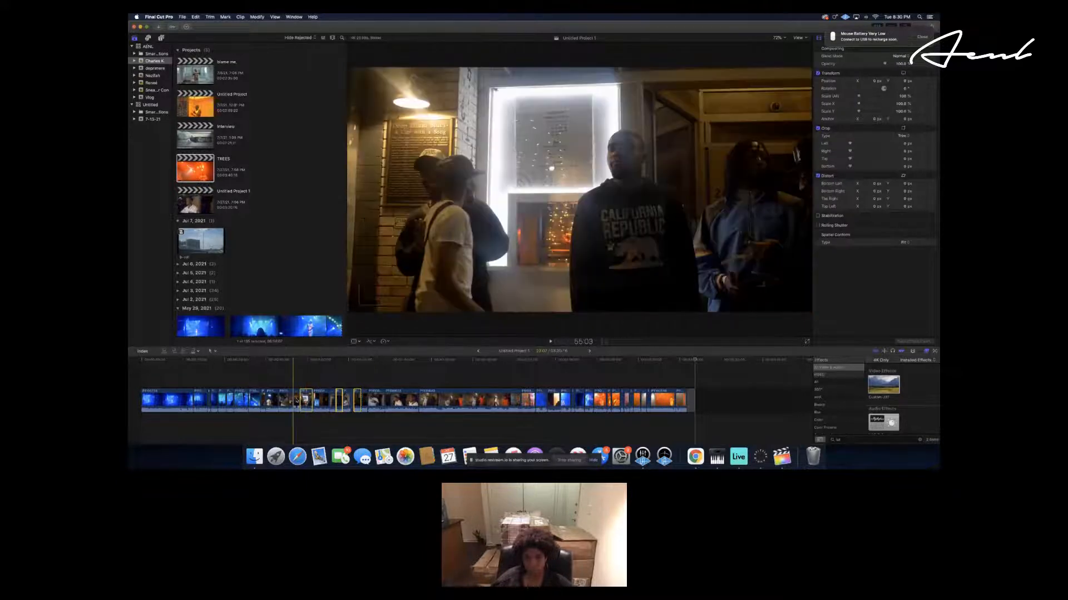
pyautogui.press('space')
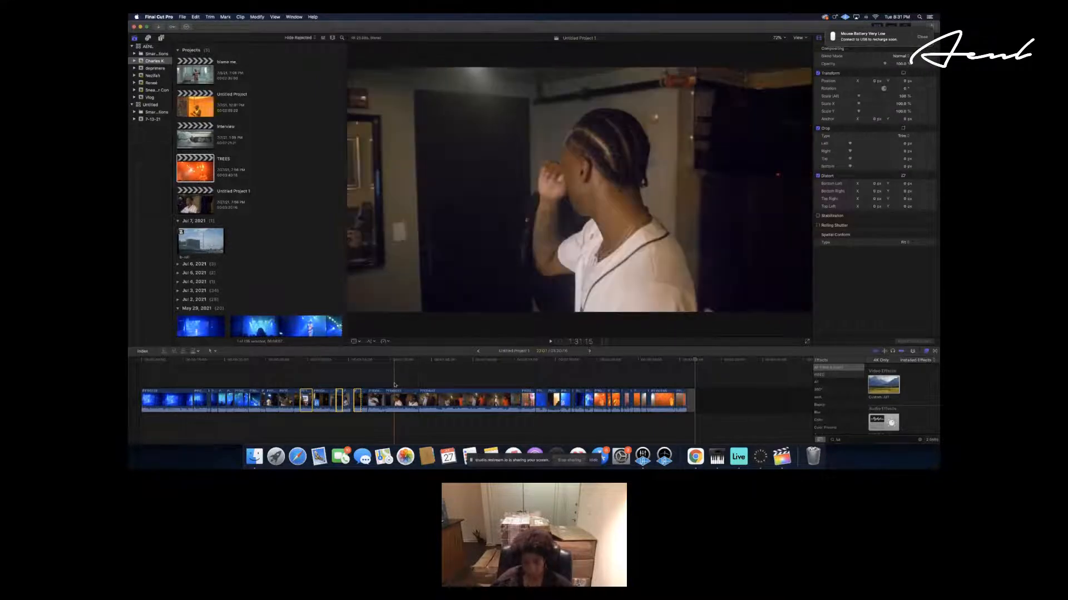
pyautogui.click(590, 351)
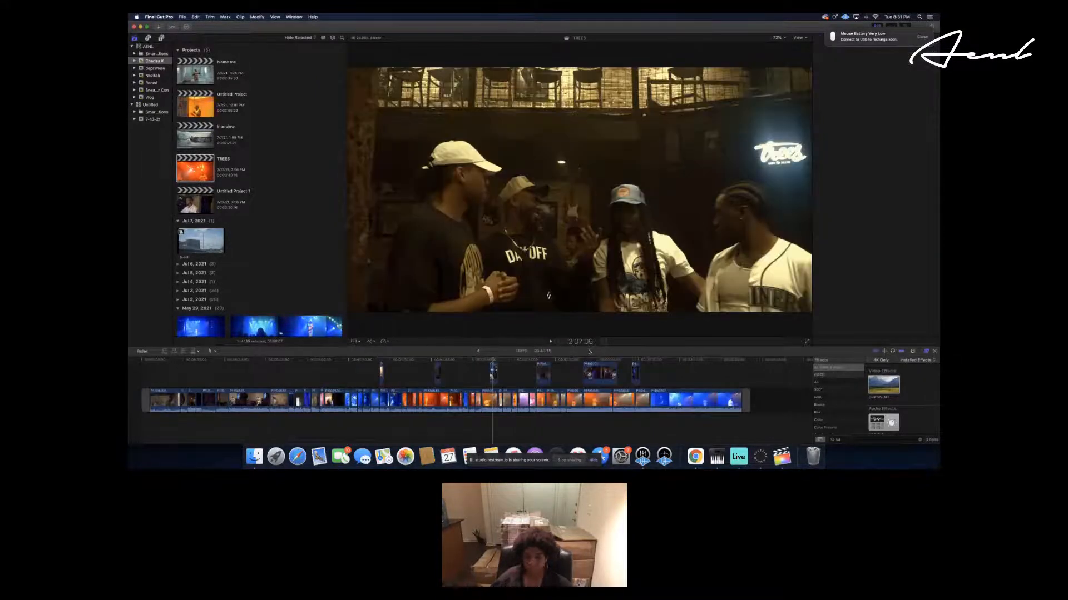
pyautogui.click(749, 370)
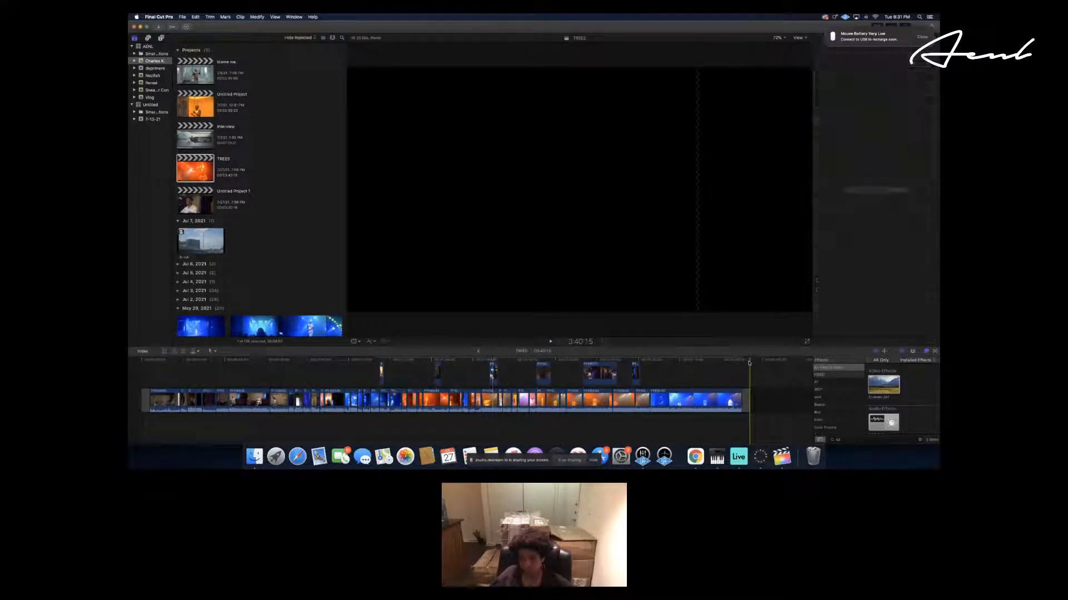
pyautogui.press('super+v')
pyautogui.hscroll(3, 752, 376)
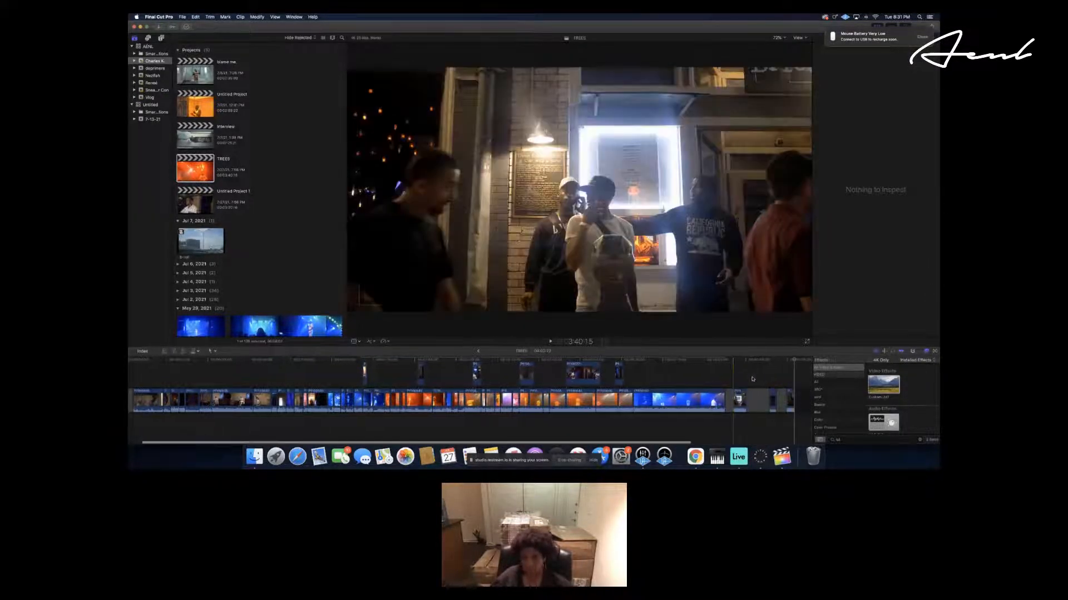
# Delete the gaps between the newly pasted clips at the end of the timeline.
pyautogui.click(711, 401)
pyautogui.press('BackSpace')
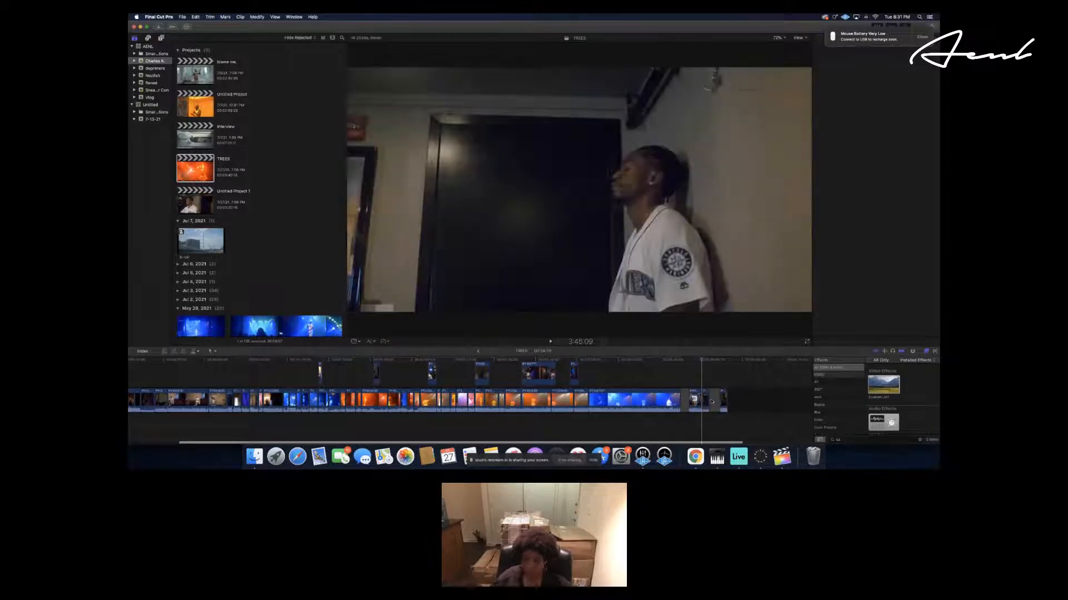
pyautogui.click(715, 398)
pyautogui.press('BackSpace')
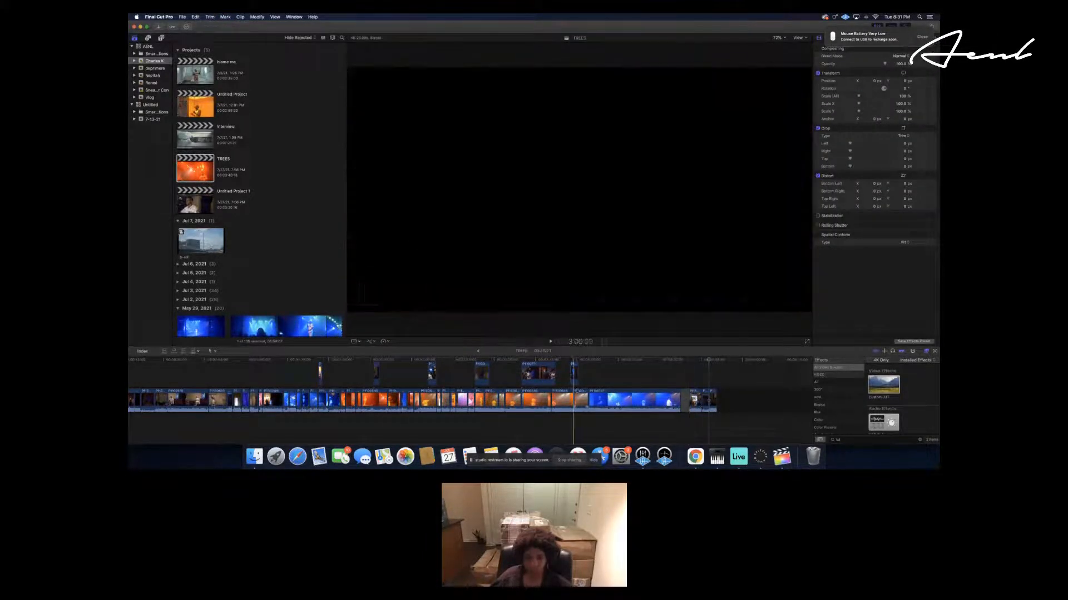
# Move the pasted storefront clip above the orange-lit performance clips near 1:41 as a connected clip.
pyautogui.hscroll(-2, 577, 389)
pyautogui.hscroll(-3, 577, 389)
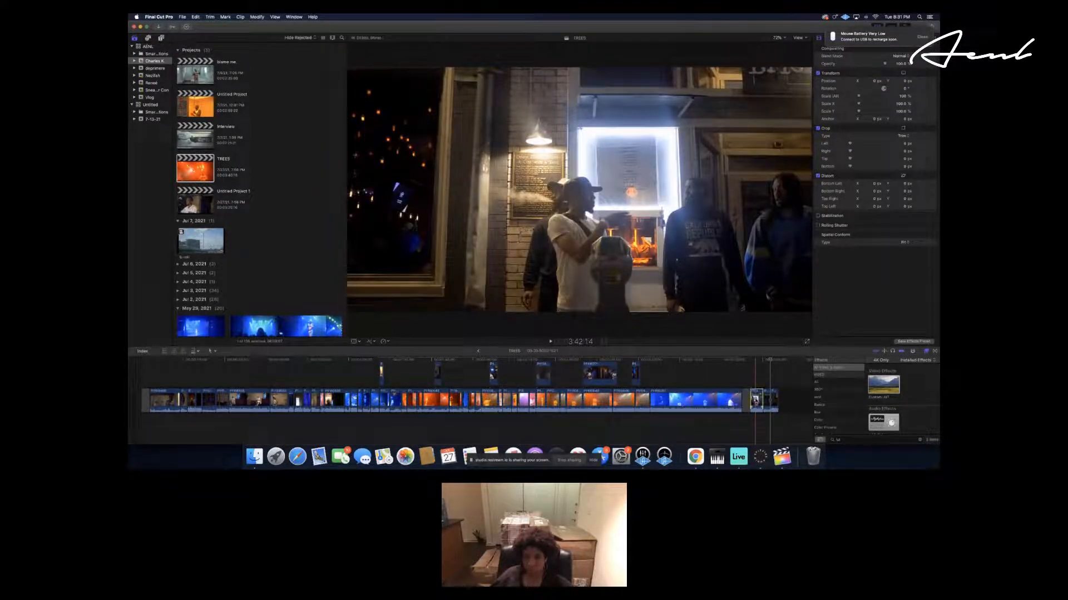
pyautogui.moveTo(755, 399); pyautogui.dragTo(423, 374)
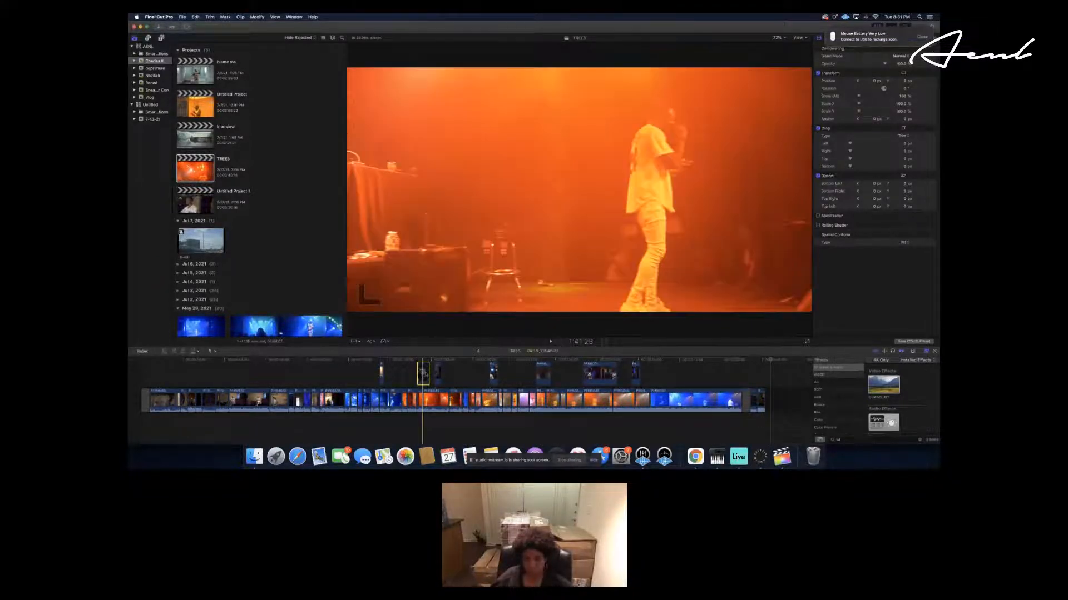
# Shift the connected storefront clip to start at 1:43:21 above the orange performance footage and split it at 1:46:06.
pyautogui.moveTo(423, 373); pyautogui.dragTo(433, 372)
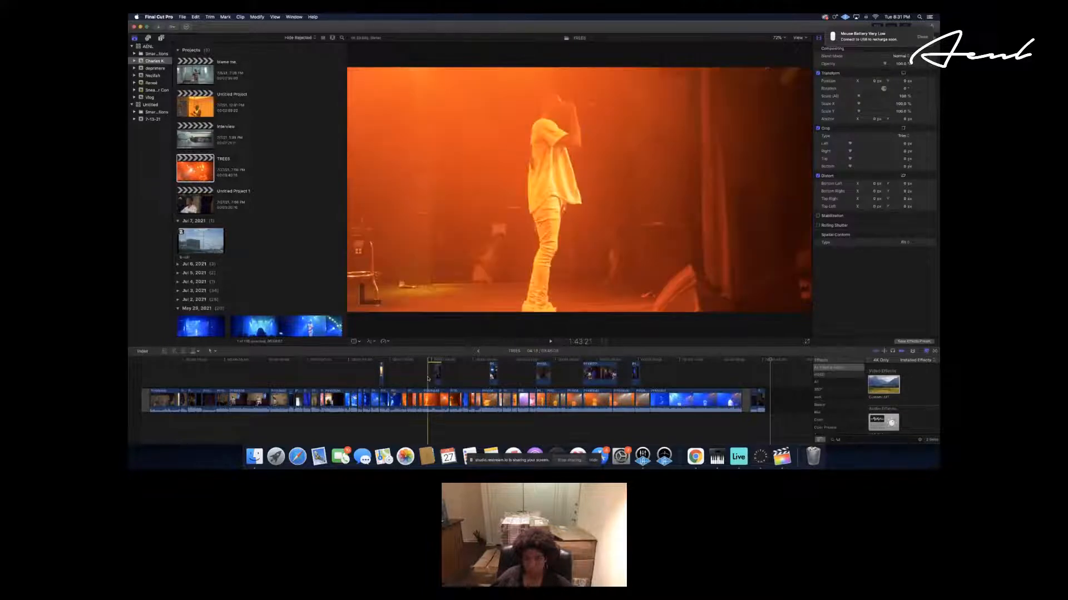
pyautogui.scroll(5, 428, 379)
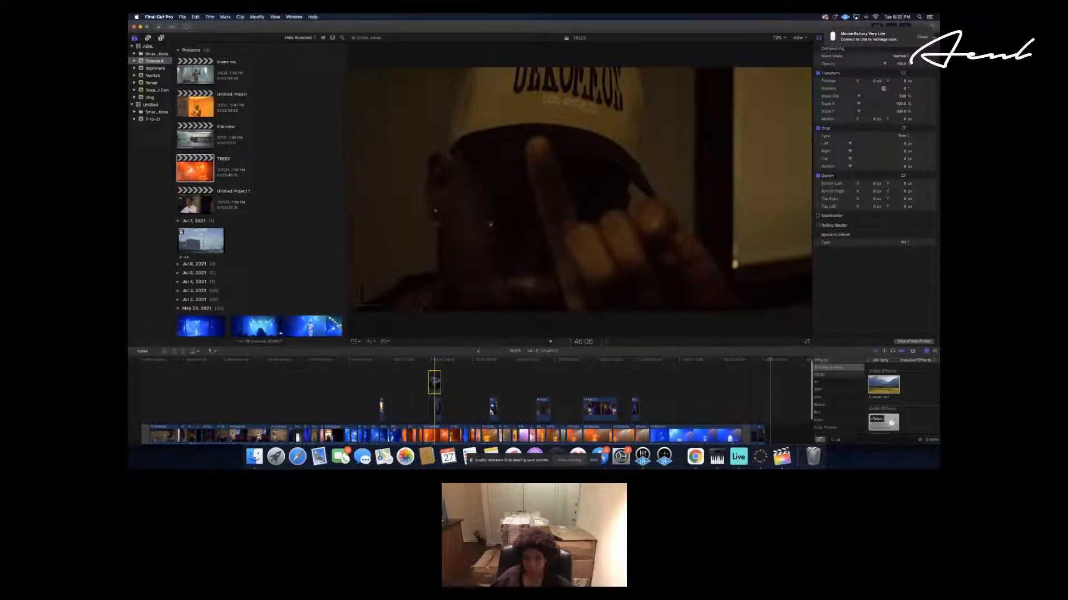
pyautogui.press('super+b')
pyautogui.click(438, 382)
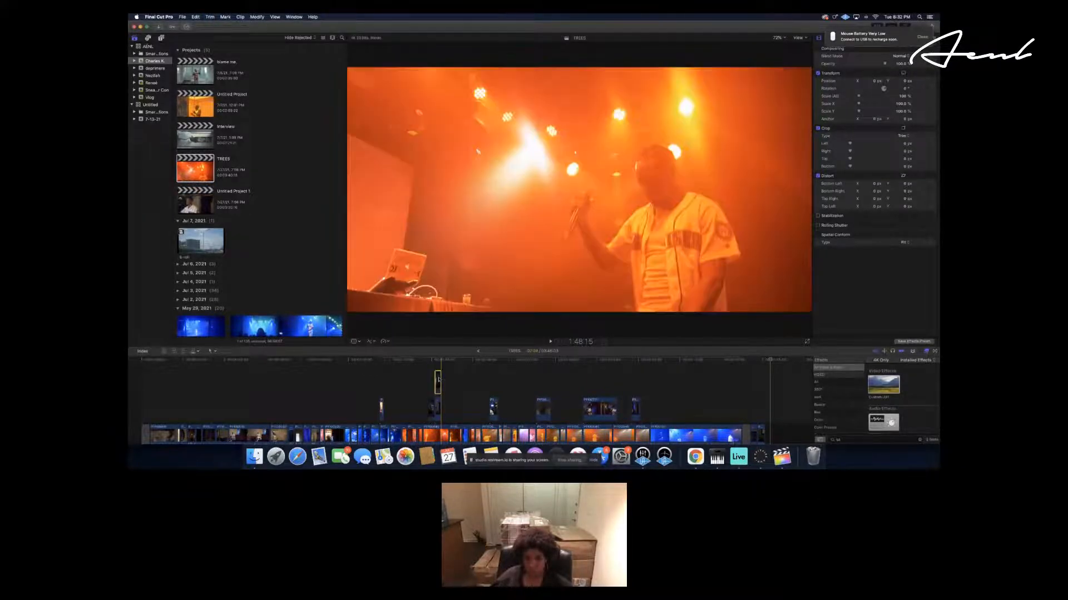
# Toggle the first half of the split storefront clip off and on to compare it with the performance footage underneath.
pyautogui.click(430, 410)
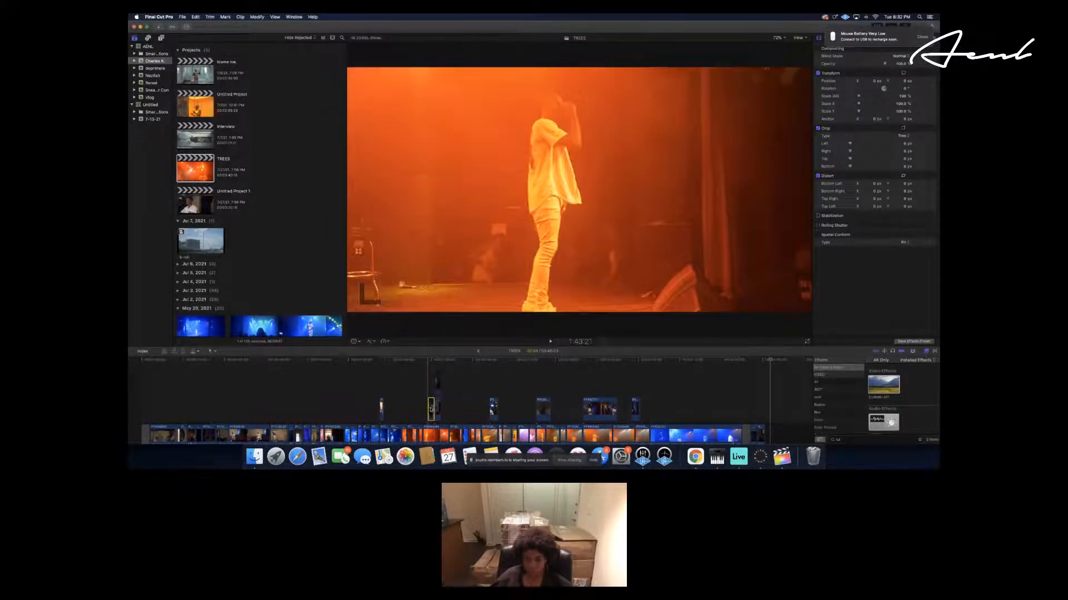
pyautogui.press('v')
pyautogui.press('v')
pyautogui.press('v')
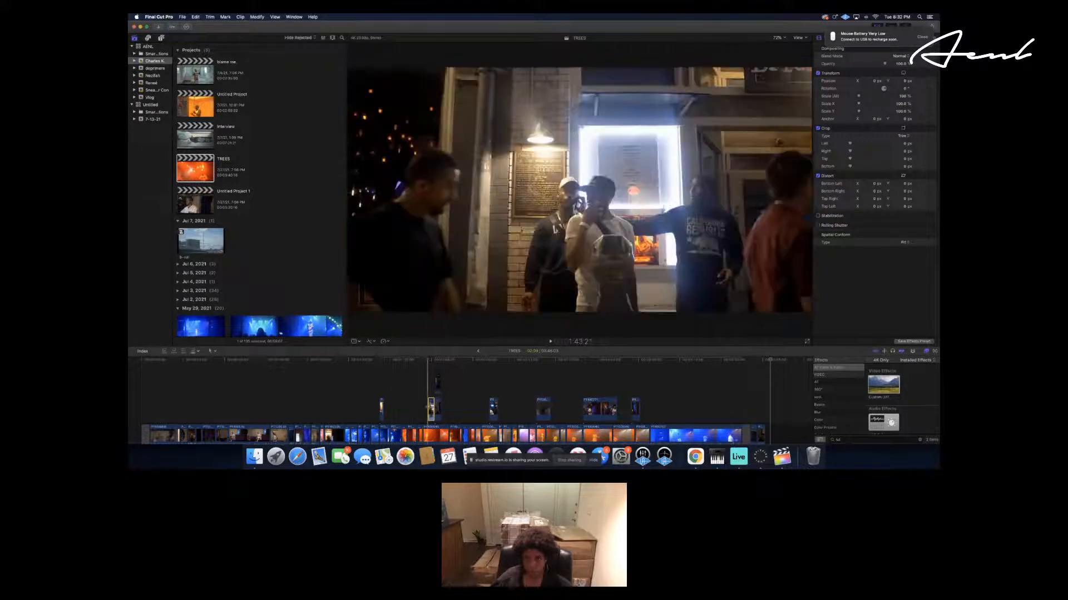
pyautogui.press('v')
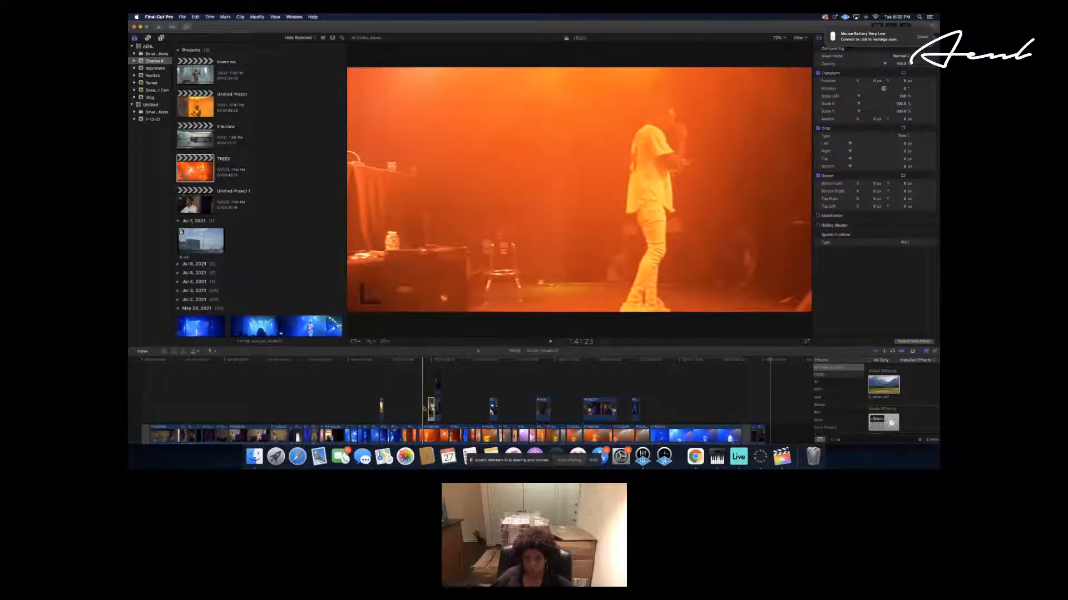
pyautogui.press('v')
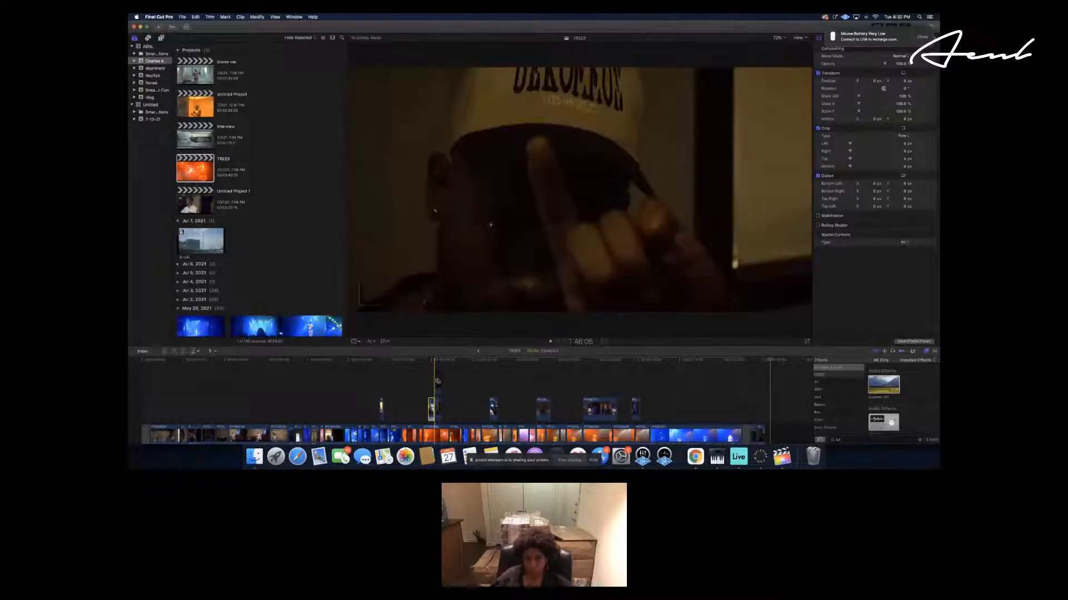
# Replace the first half of the split storefront clip with its second half, starting at 1:43:21.
pyautogui.click(438, 381)
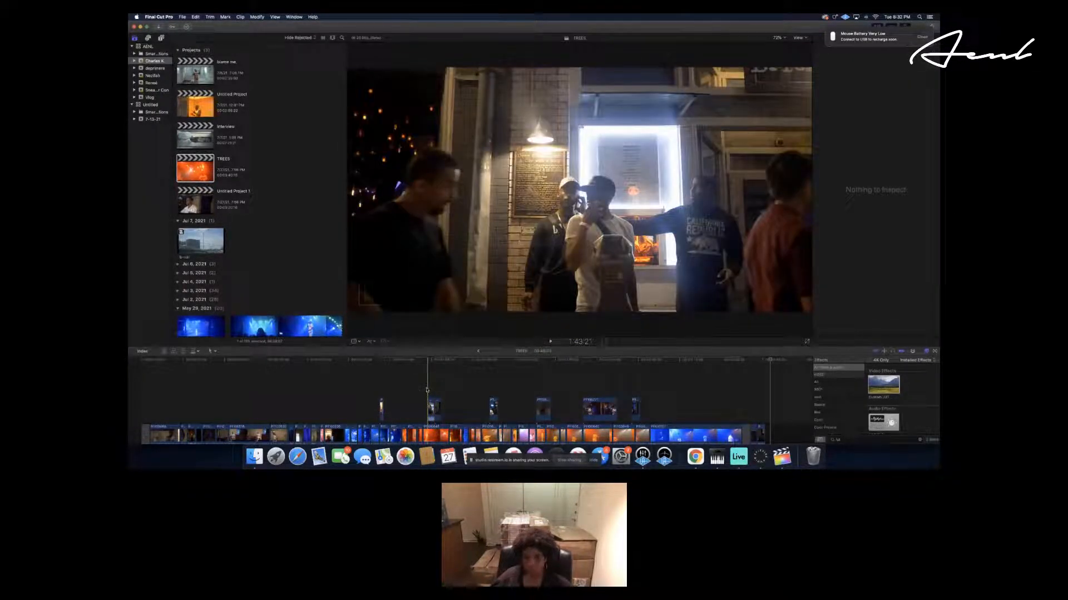
pyautogui.click(437, 389)
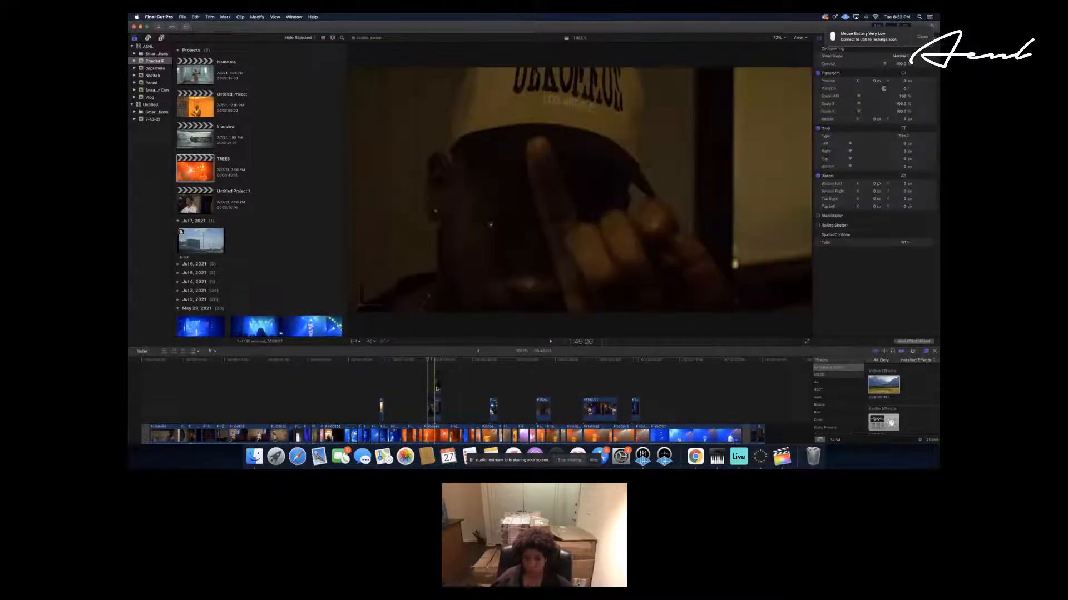
pyautogui.press('v')
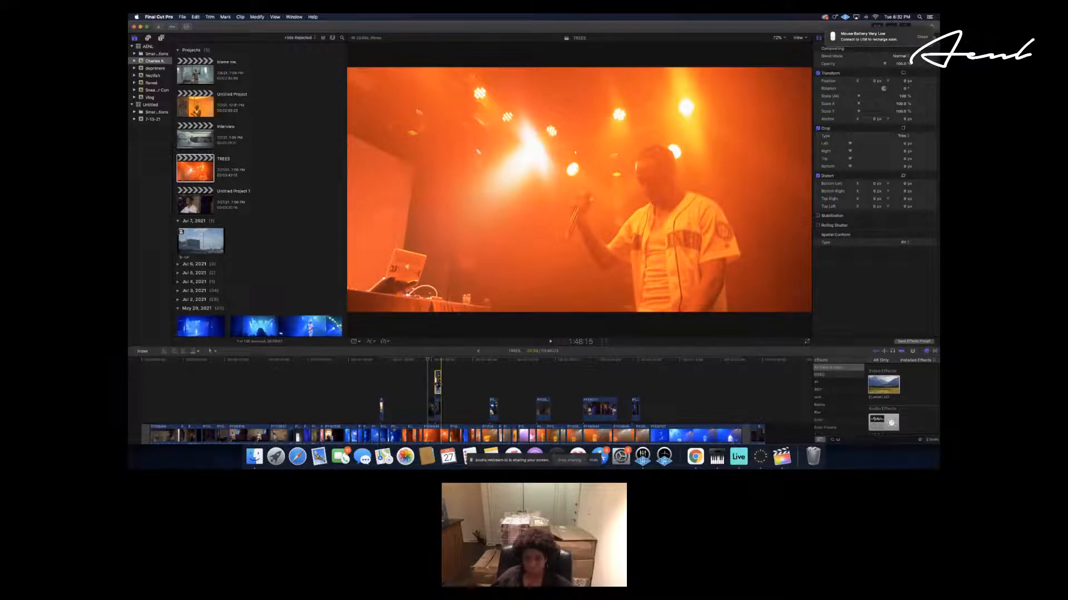
pyautogui.moveTo(437, 385); pyautogui.dragTo(431, 385)
pyautogui.click(431, 405)
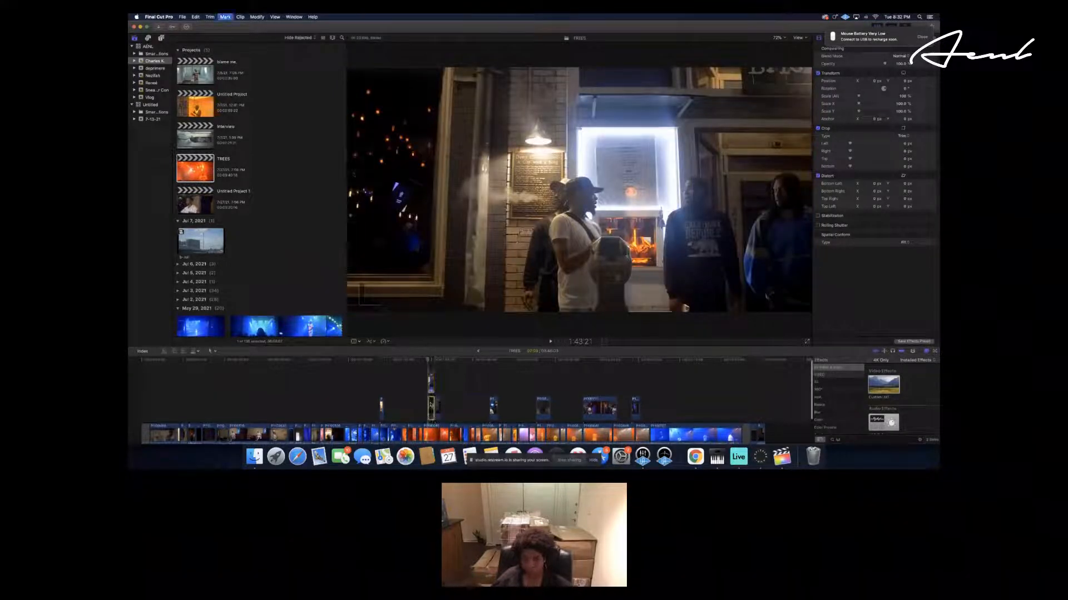
pyautogui.press('Delete')
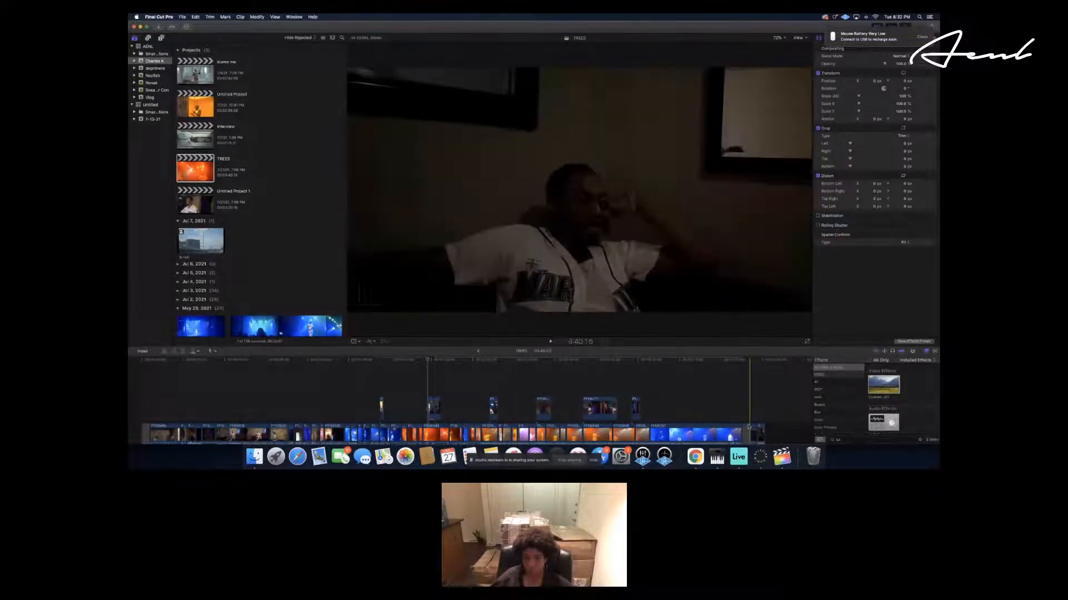
# Move the two remaining backstage clips from the timeline's end to 34:11 as back-to-back connected clips, standing shot first.
pyautogui.moveTo(752, 429); pyautogui.dragTo(340, 387)
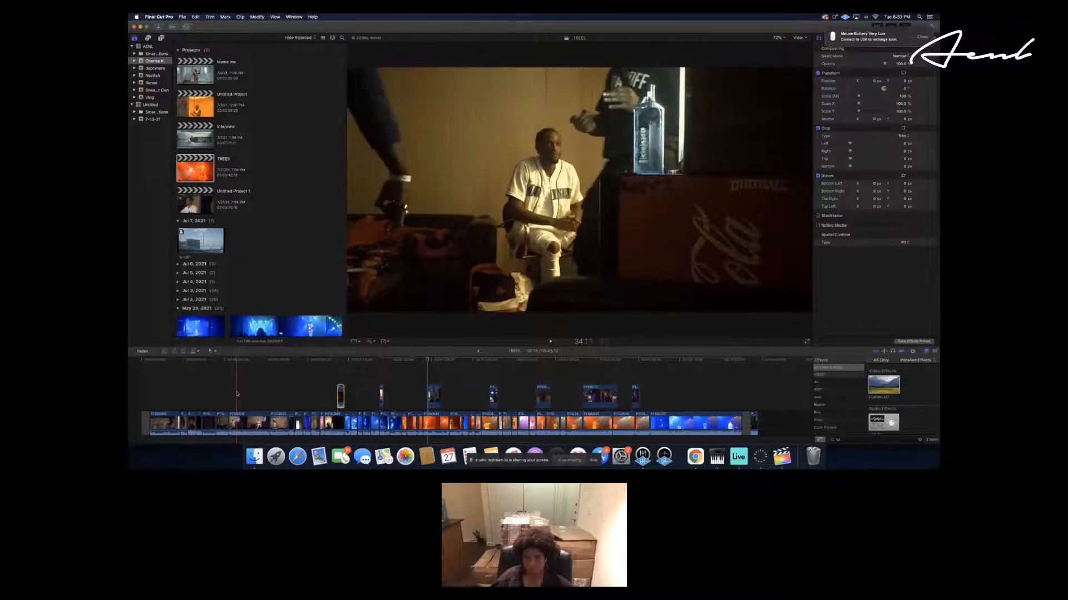
pyautogui.click(237, 394)
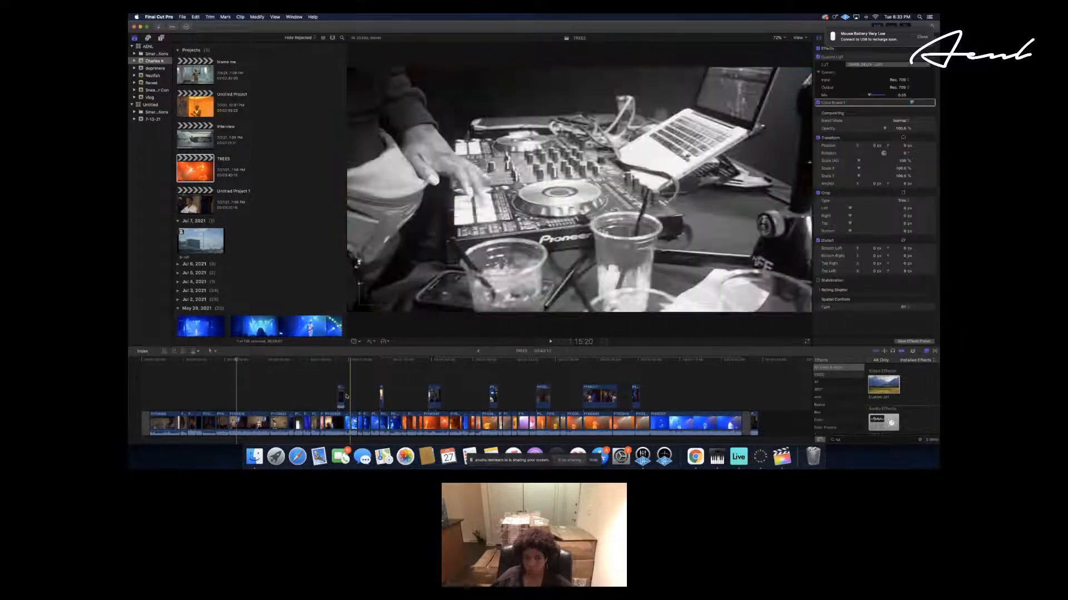
pyautogui.moveTo(341, 396); pyautogui.dragTo(239, 408)
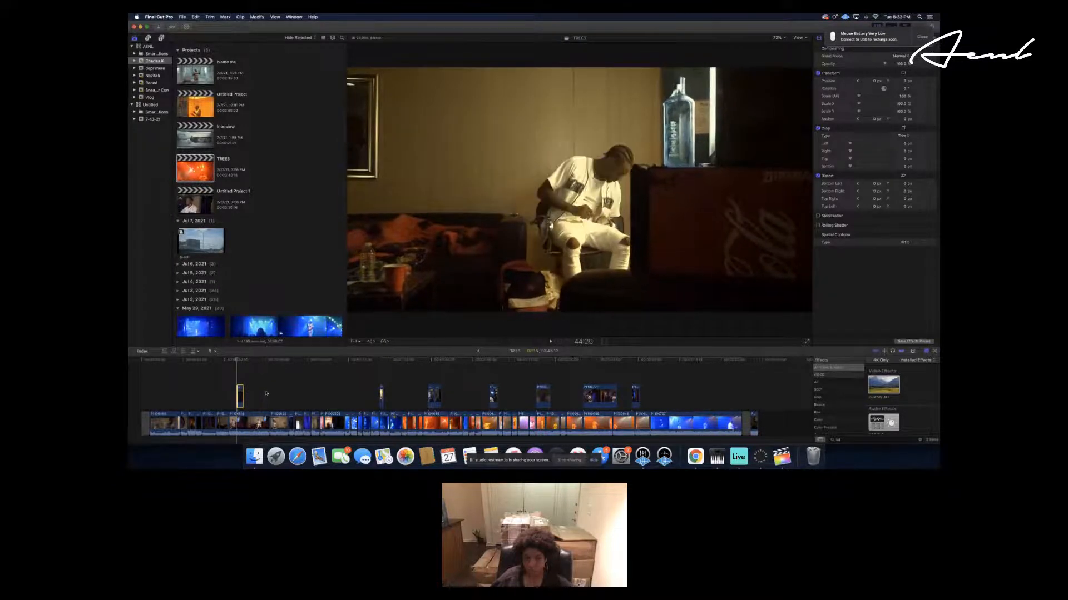
pyautogui.click(753, 424)
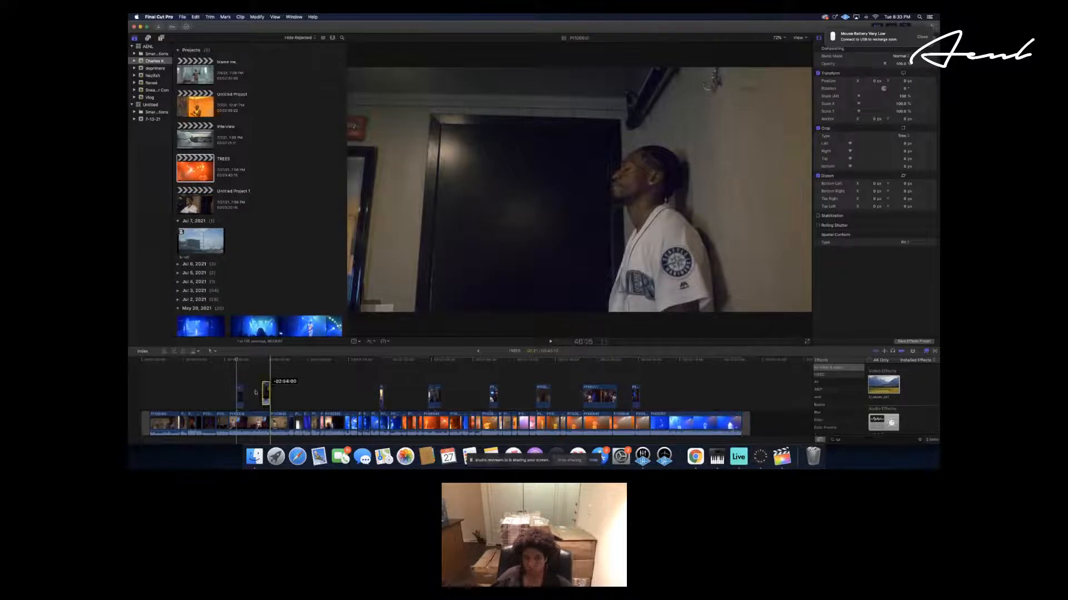
pyautogui.click(248, 393)
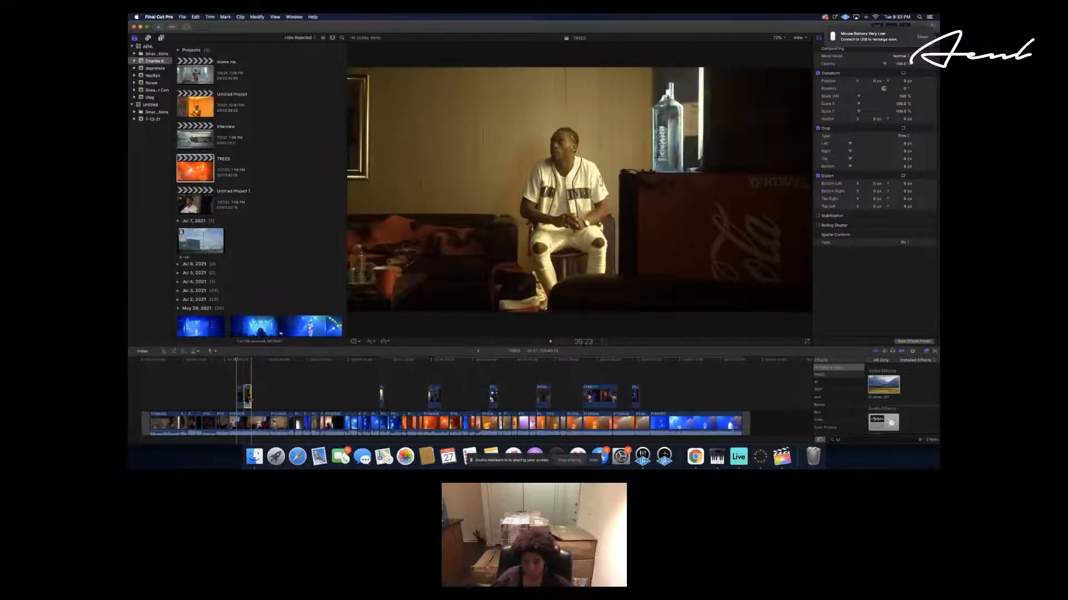
# Copy the seated backstage clip's grade and paste its Custom LUT and Color Board effects onto both new connected clips.
pyautogui.press('space')
pyautogui.click(234, 422)
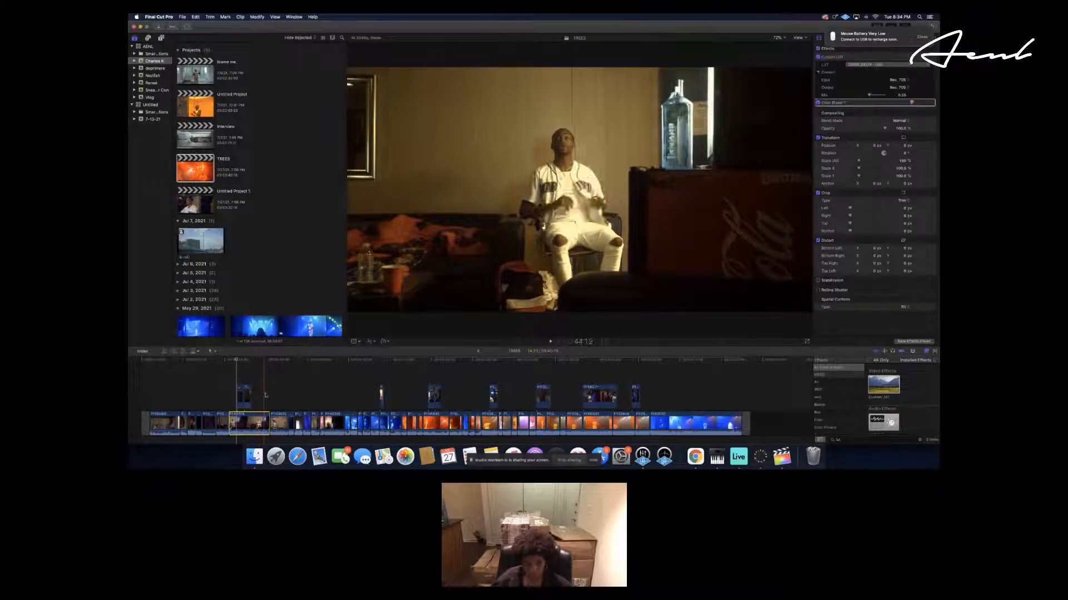
pyautogui.click(243, 396)
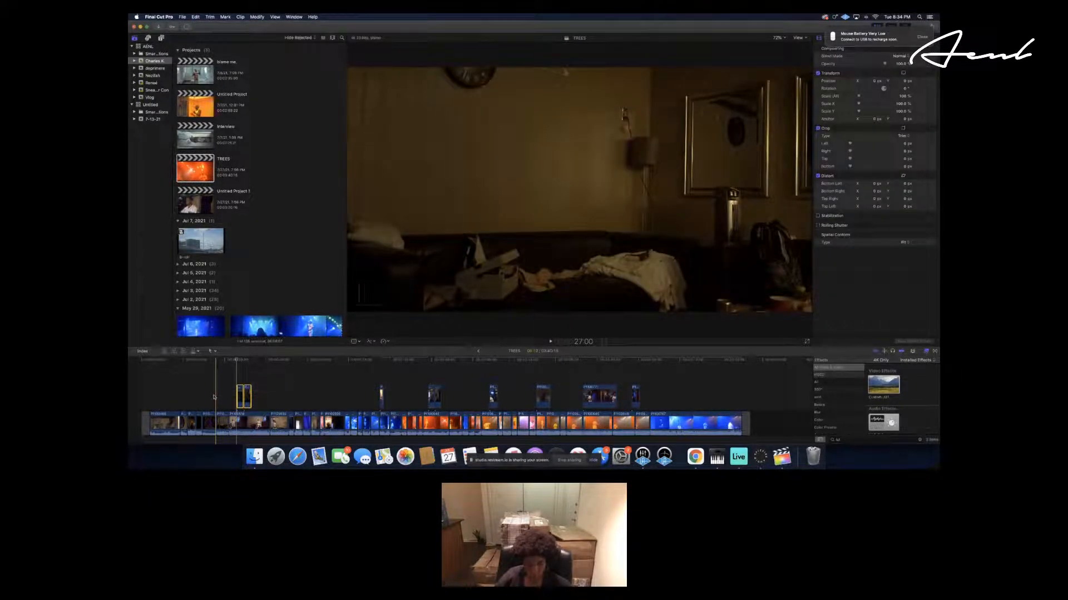
pyautogui.press('super+shift+v')
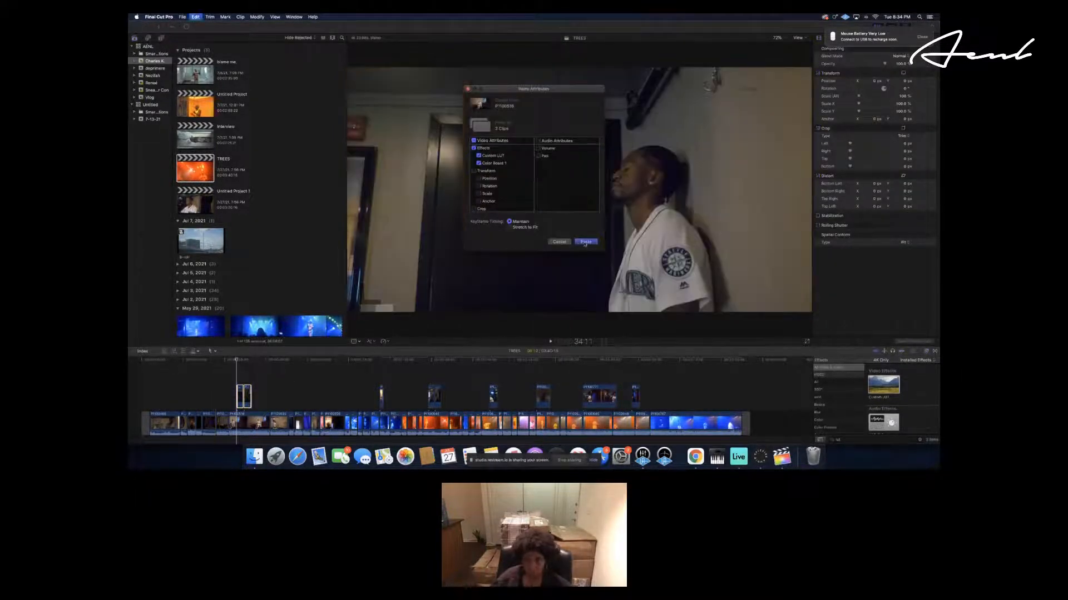
pyautogui.click(585, 242)
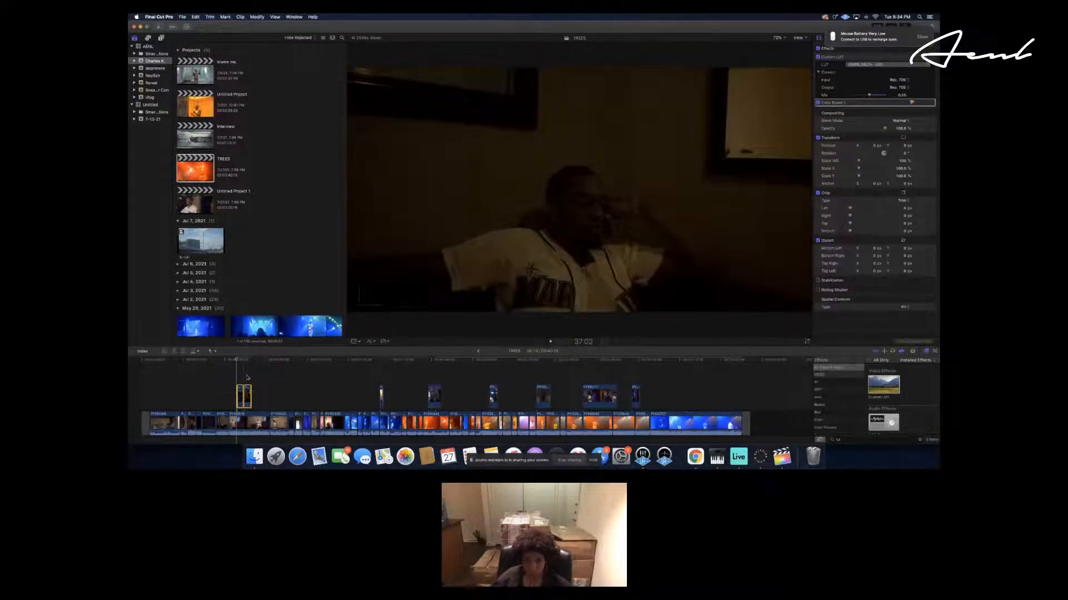
# Raise the Color Board midtones exposure on the dark connected clip of the seated man in the jersey.
pyautogui.click(248, 378)
pyautogui.click(246, 388)
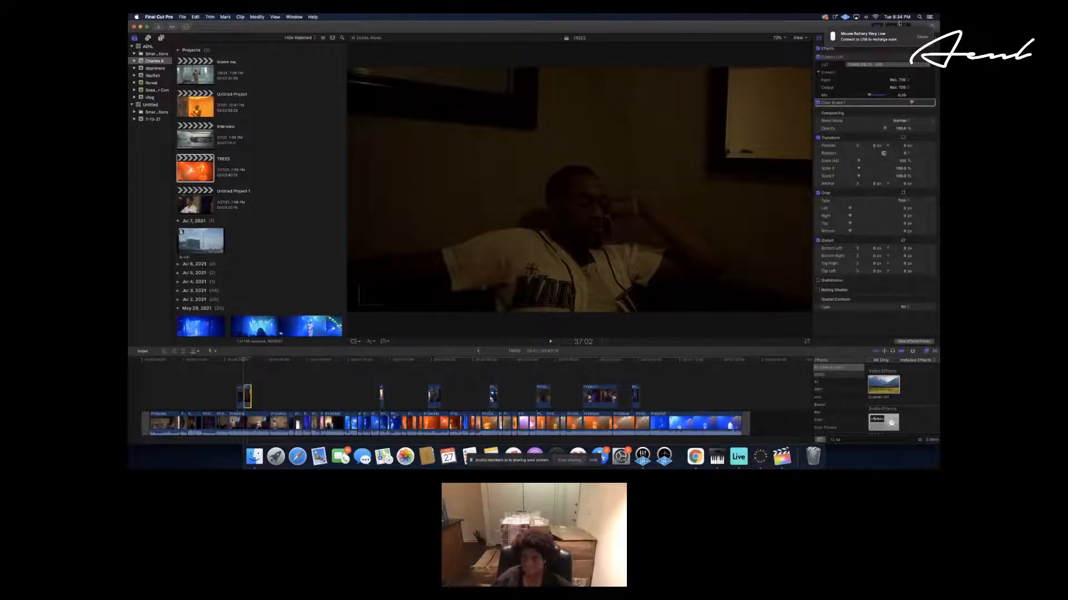
pyautogui.click(912, 104)
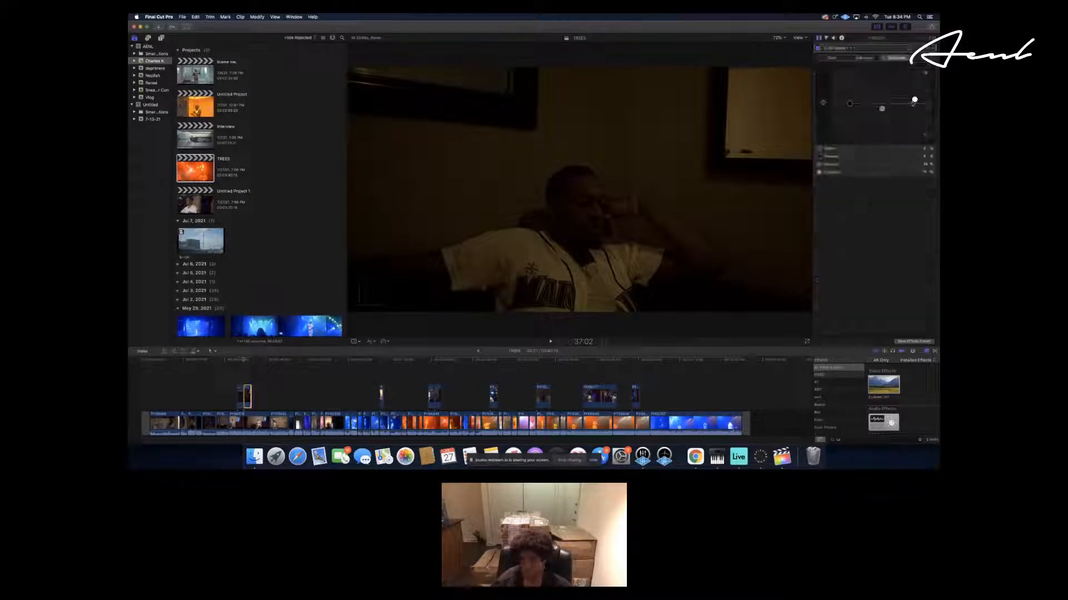
pyautogui.click(881, 109)
pyautogui.moveTo(882, 103); pyautogui.dragTo(882, 96)
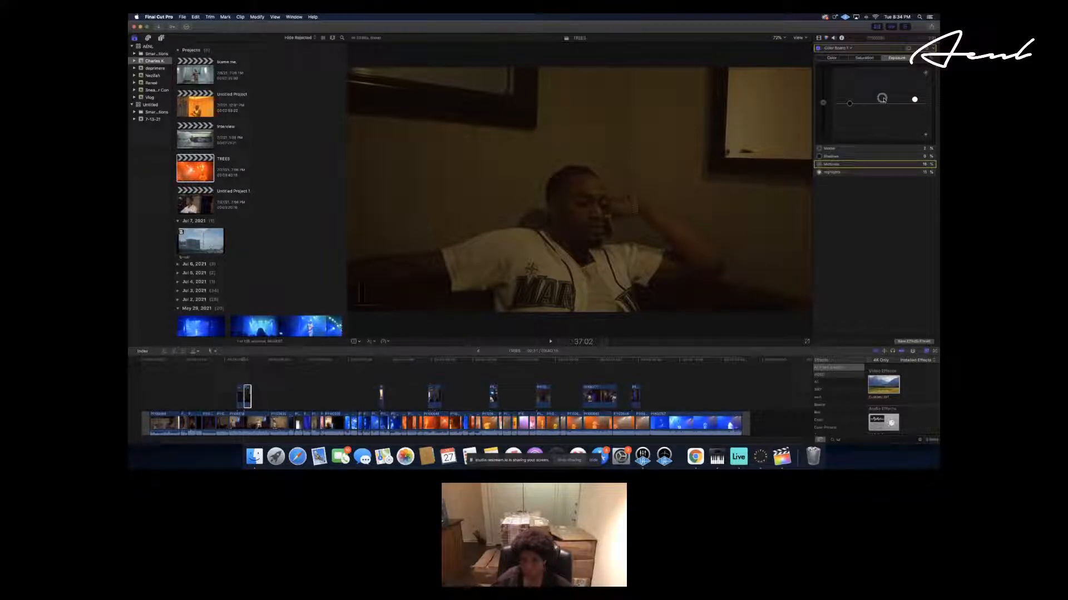
pyautogui.moveTo(883, 100); pyautogui.dragTo(884, 99)
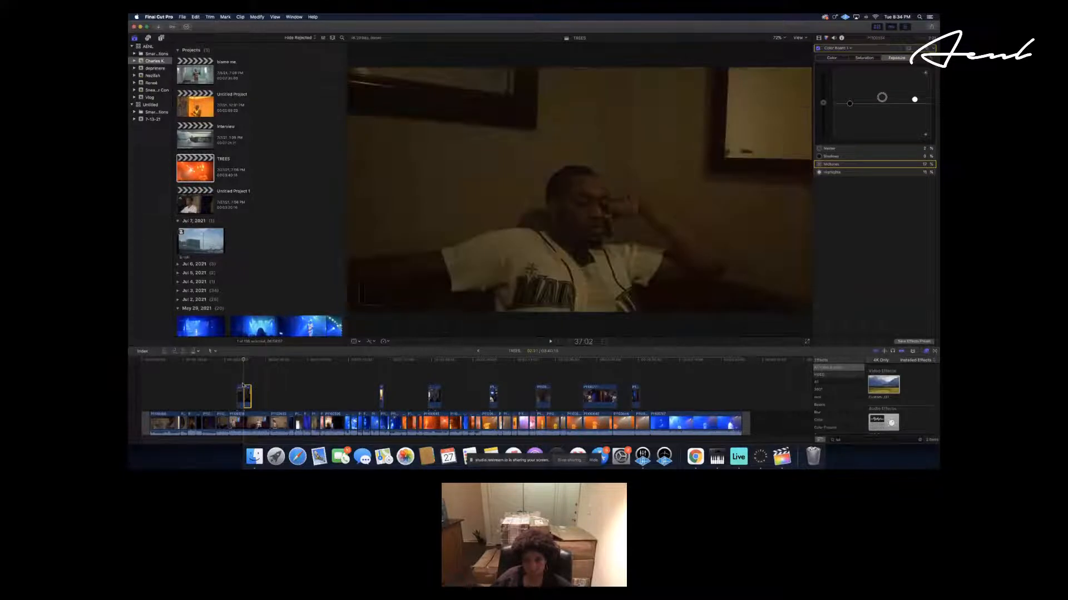
pyautogui.click(849, 104)
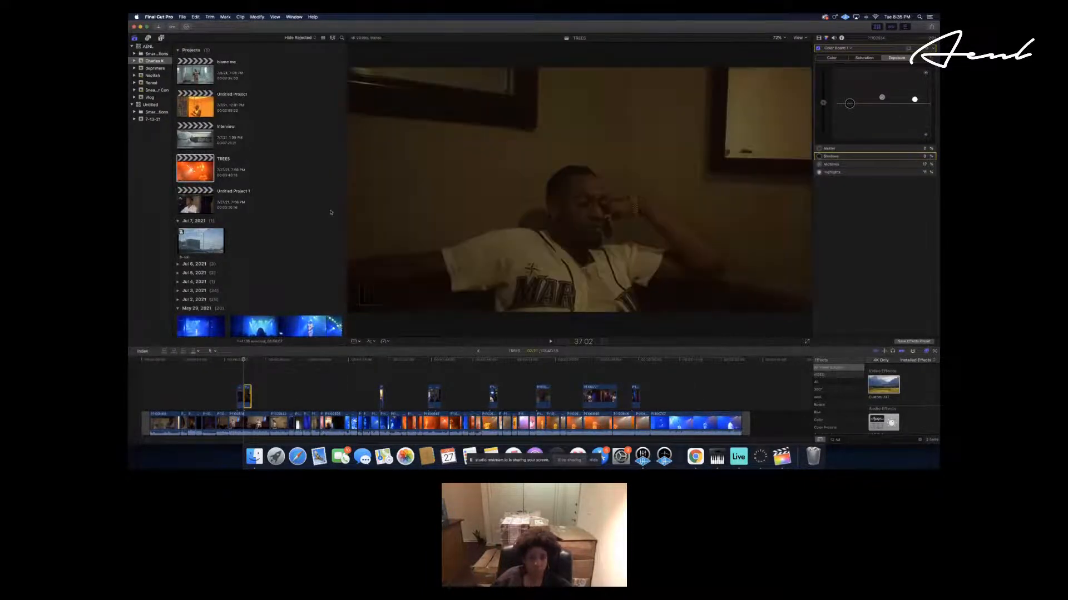
# Look through the event's concert footage, previewing the yellow, orange and blue-lit performance and crowd shots.
pyautogui.scroll(-10, 256, 217)
pyautogui.scroll(-15, 331, 212)
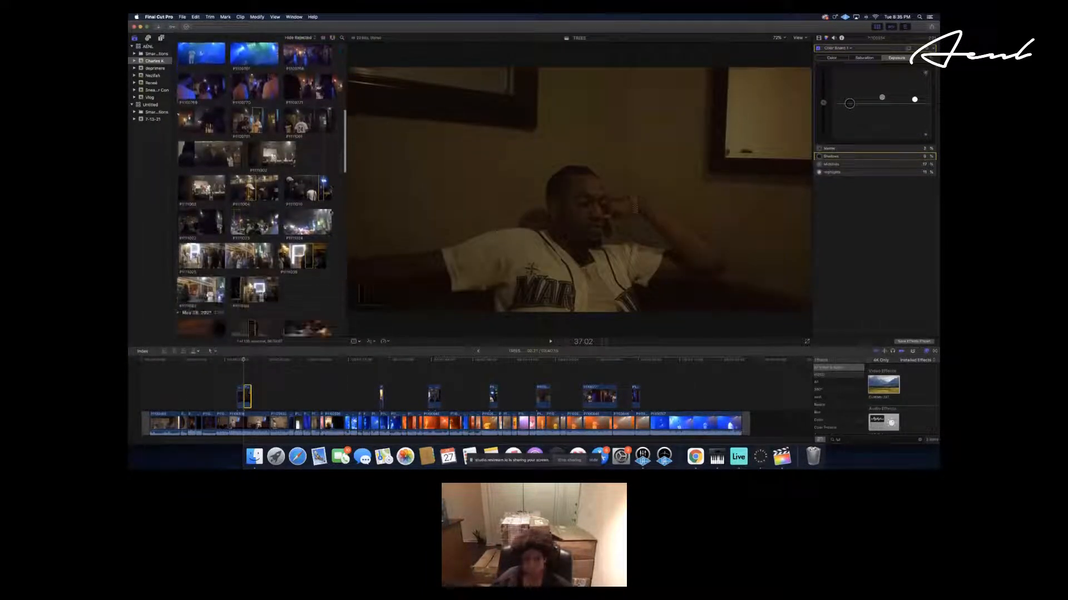
pyautogui.scroll(-10, 331, 212)
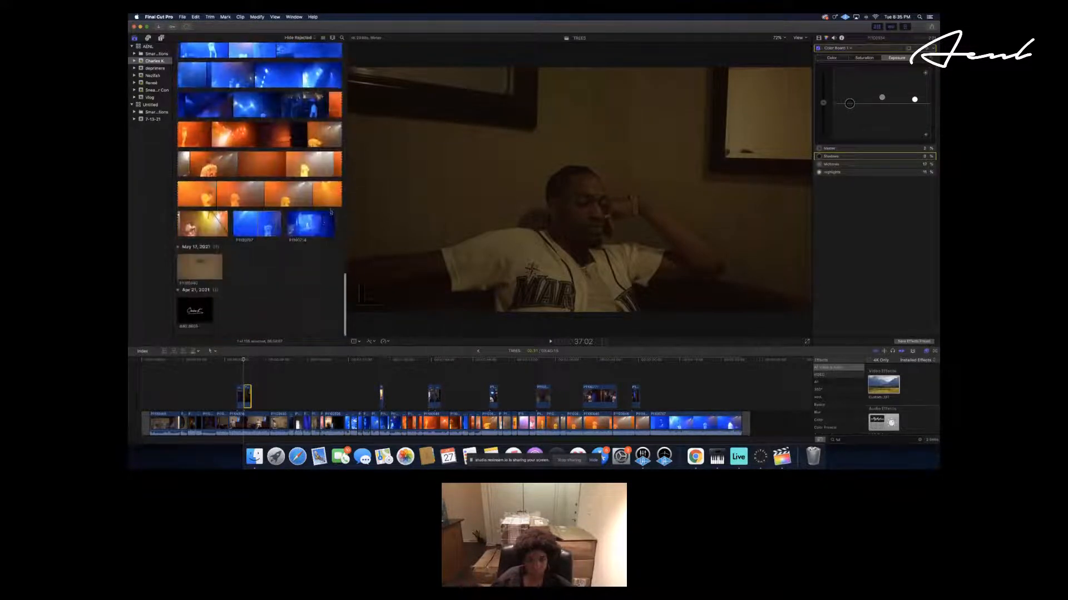
pyautogui.click(183, 224)
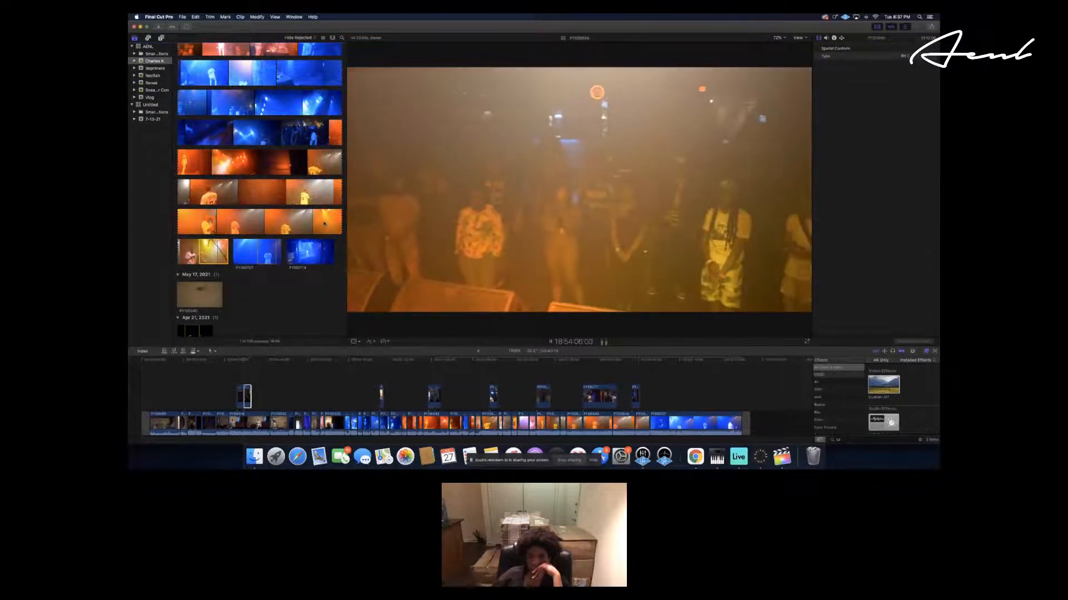
pyautogui.scroll(4, 285, 216)
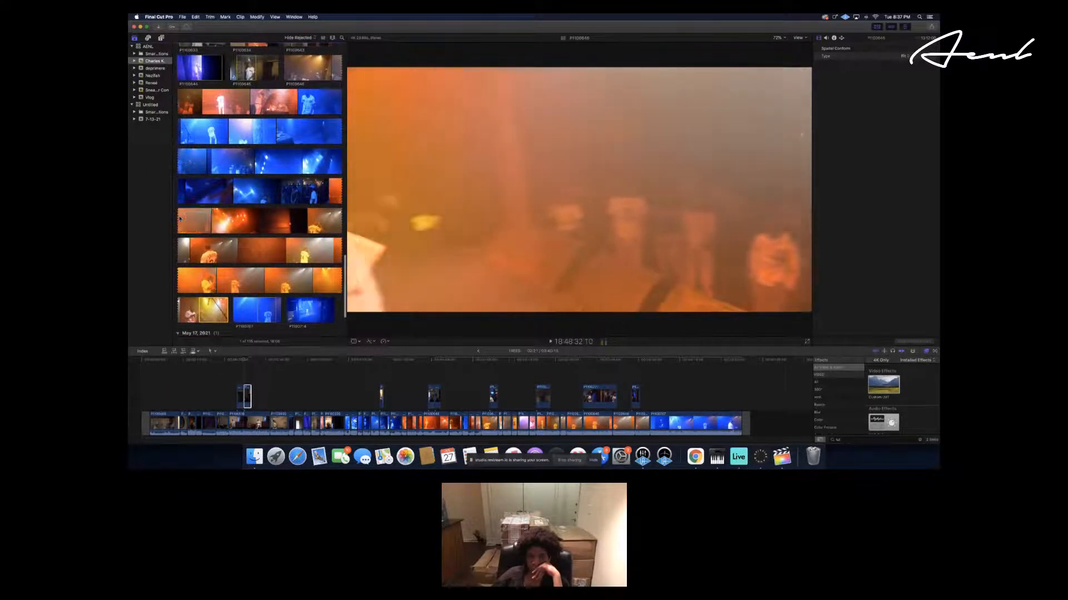
pyautogui.click(180, 219)
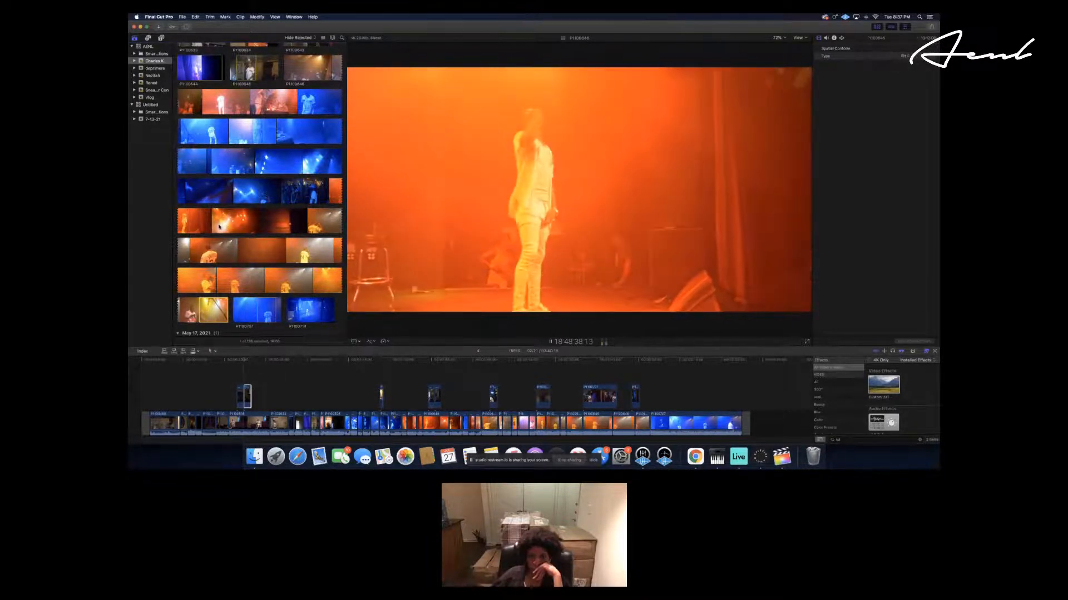
pyautogui.scroll(2, 227, 194)
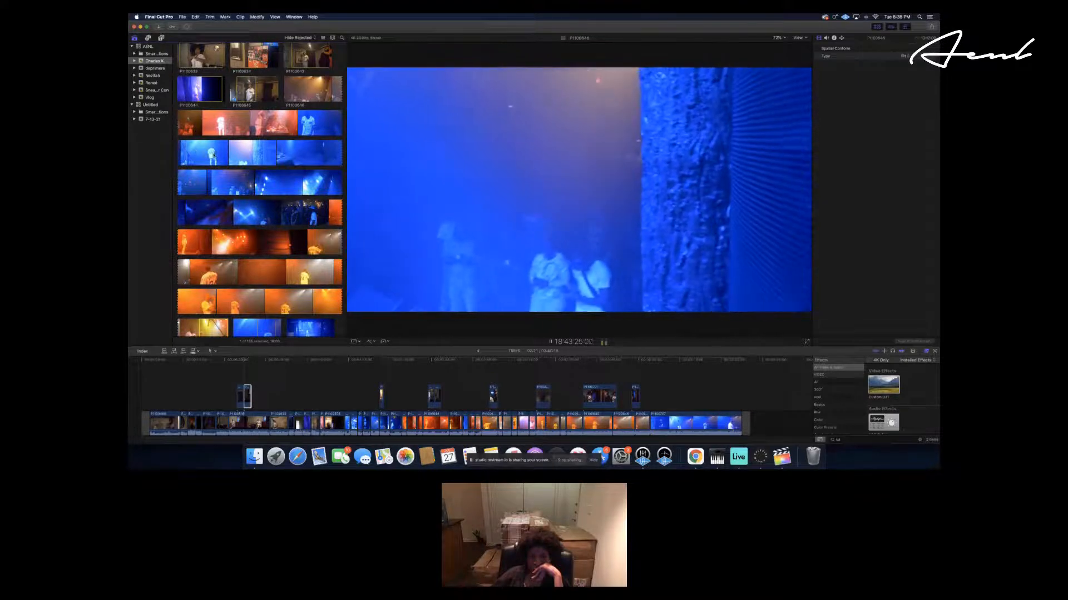
pyautogui.press('space')
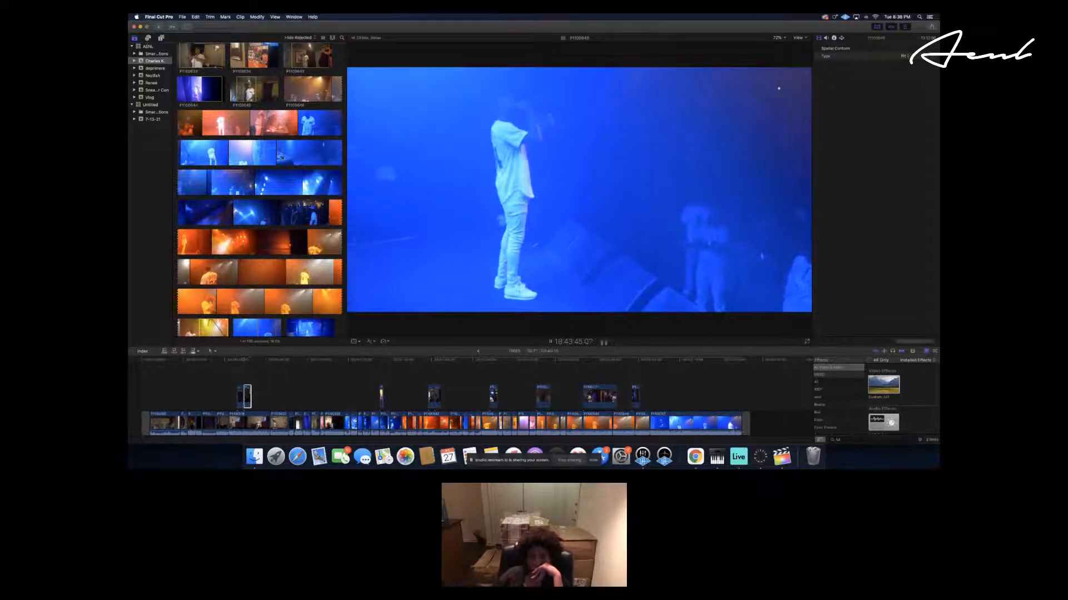
pyautogui.press('space')
pyautogui.press('space')
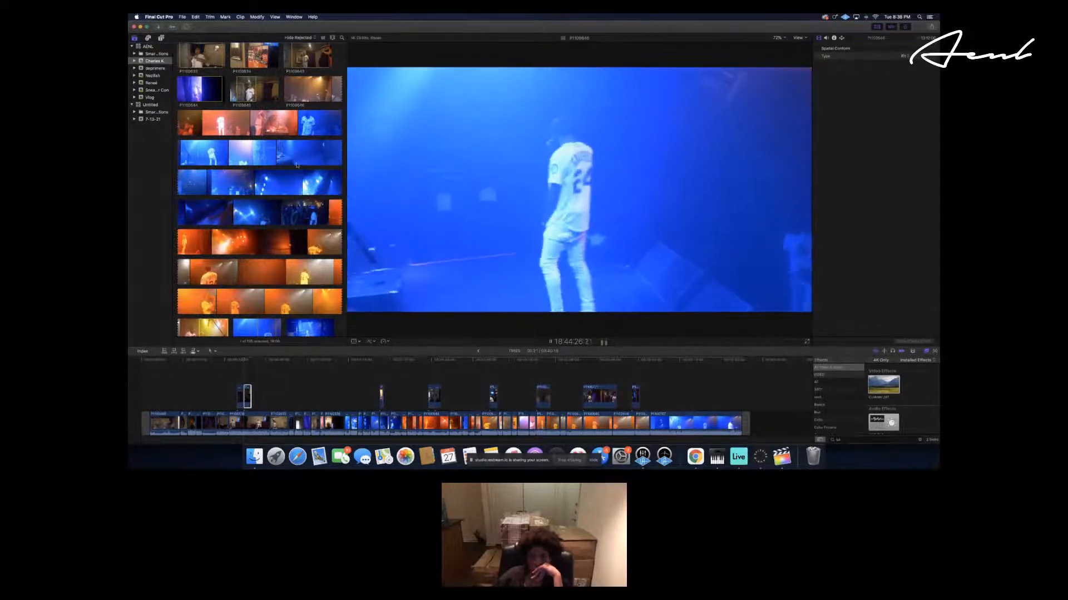
pyautogui.press('space')
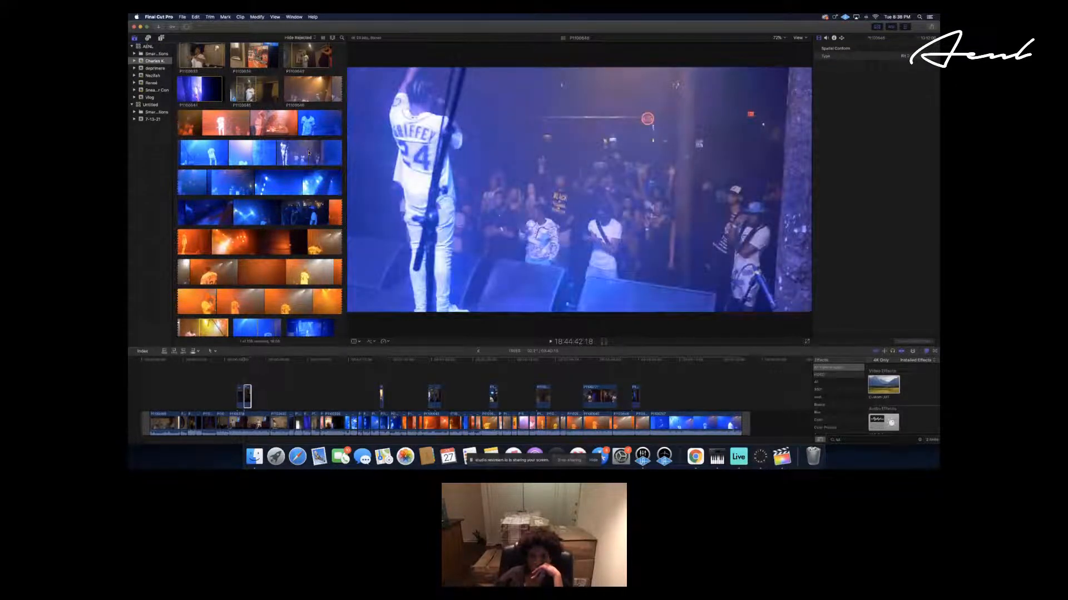
# Preview the long blue-lit concert clip at several points, examining its DJ deck, performer and crowd shots for usable cutaways.
pyautogui.press('space')
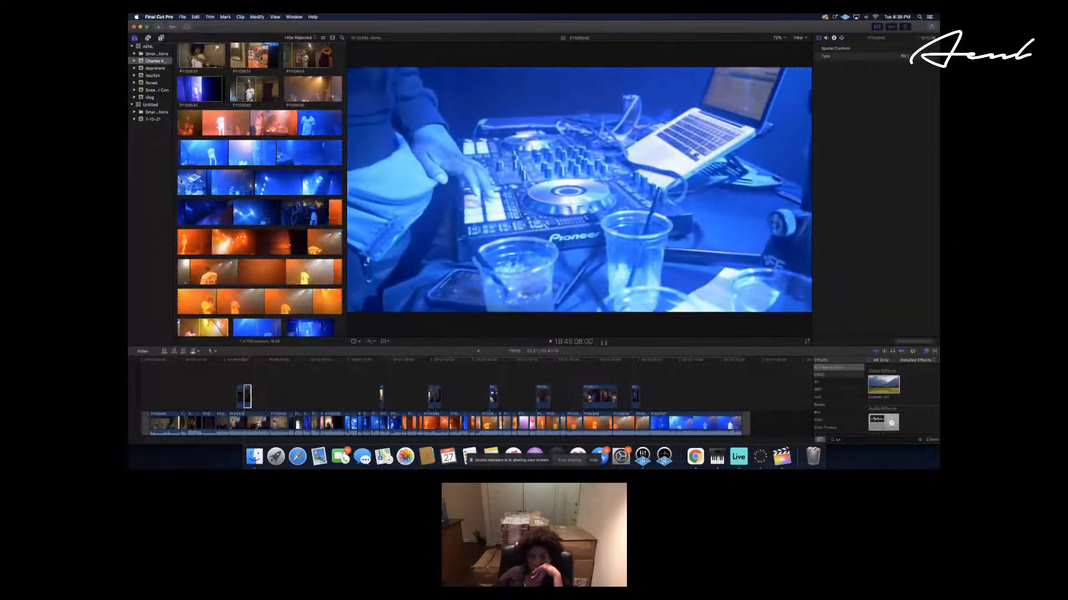
pyautogui.press('space')
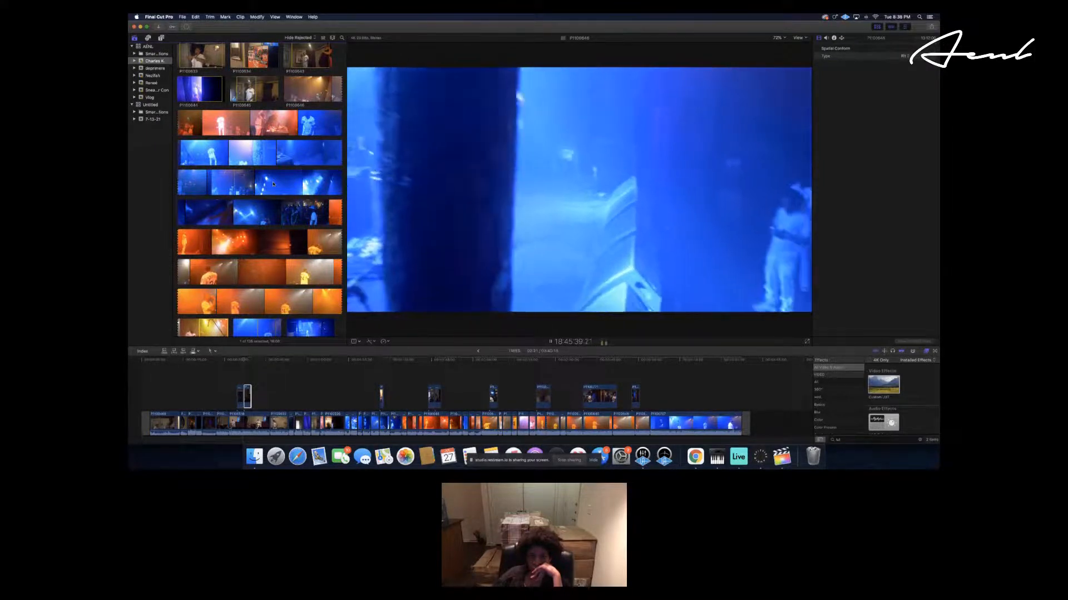
pyautogui.press('space')
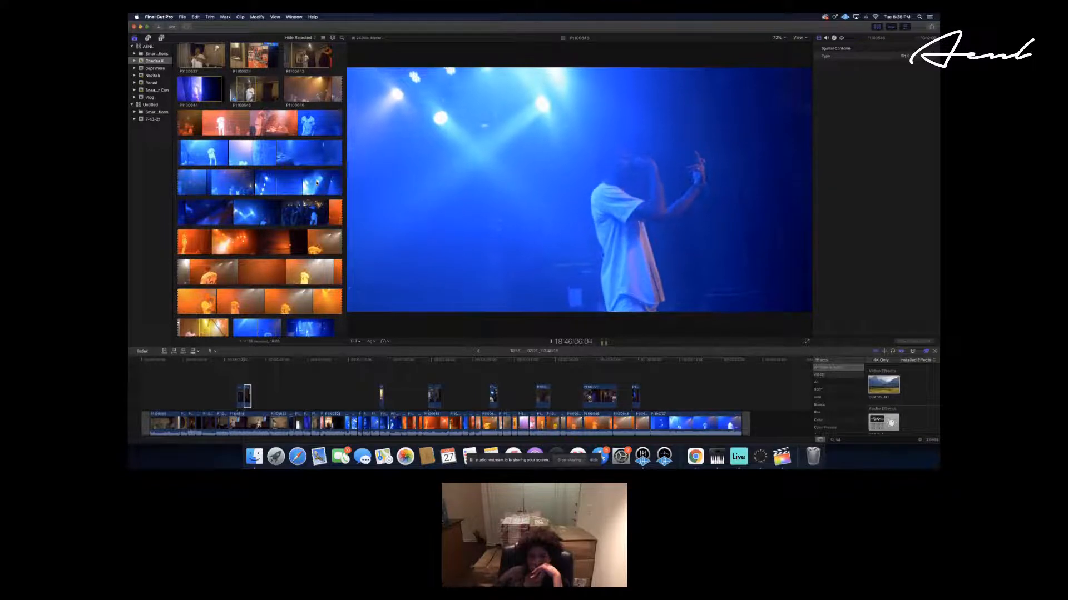
pyautogui.press('space')
pyautogui.press('space')
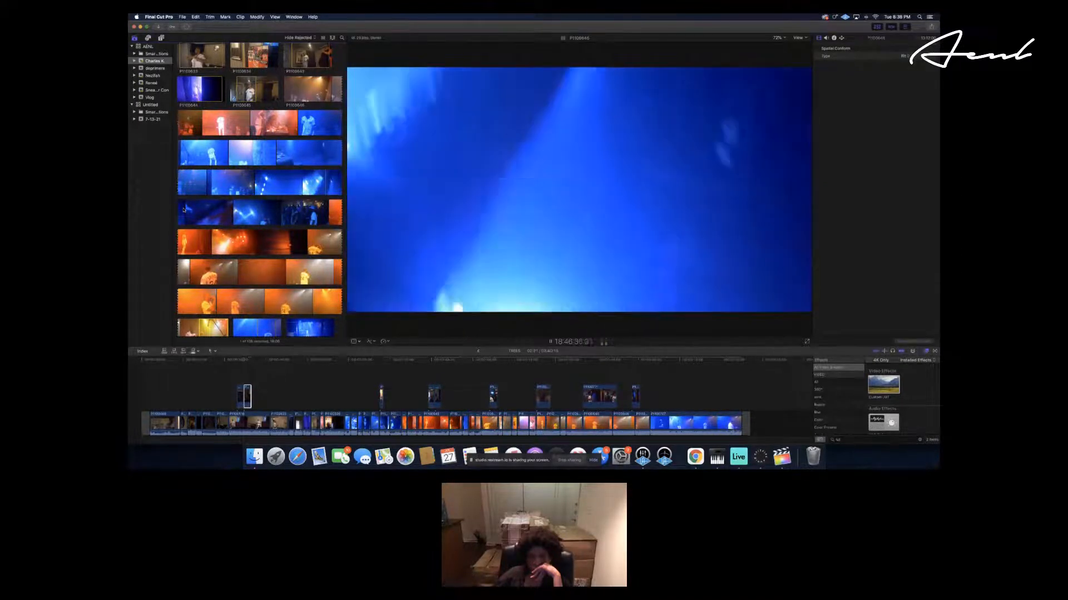
pyautogui.press('space')
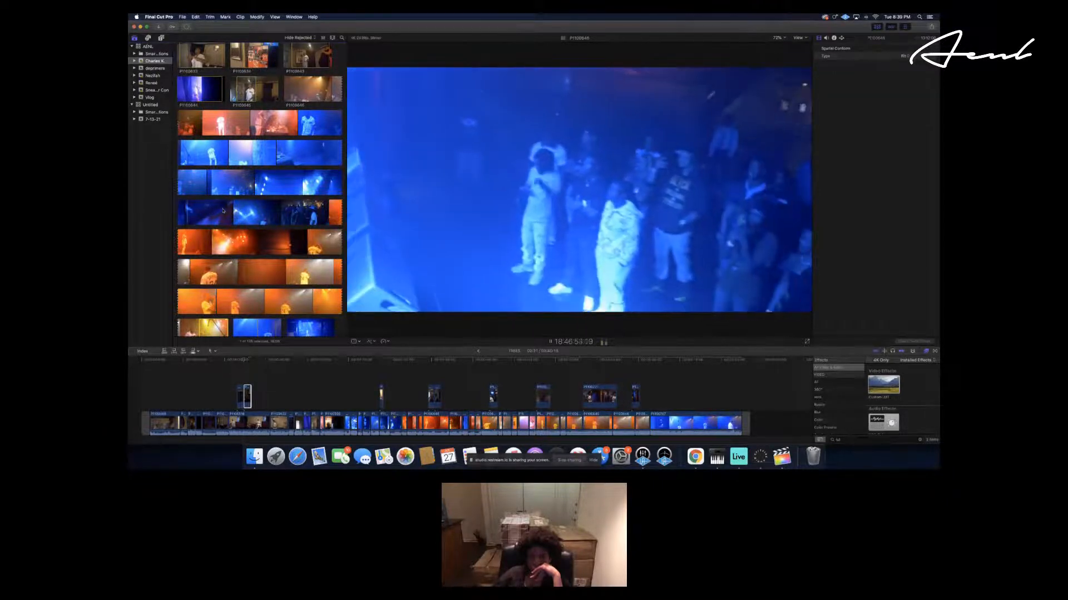
pyautogui.scroll(5, 223, 210)
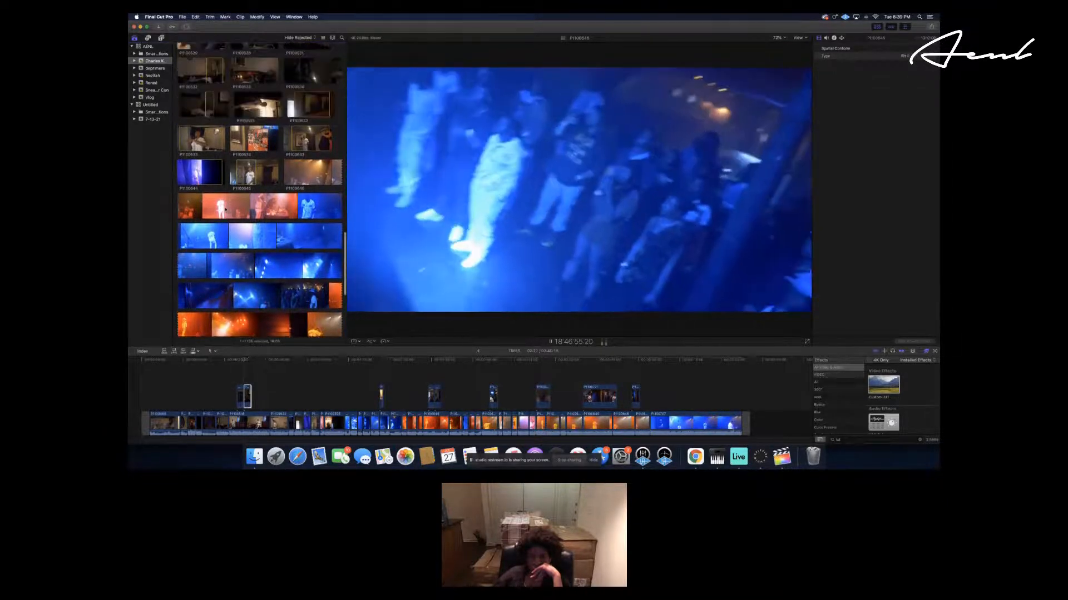
pyautogui.scroll(-5, 224, 209)
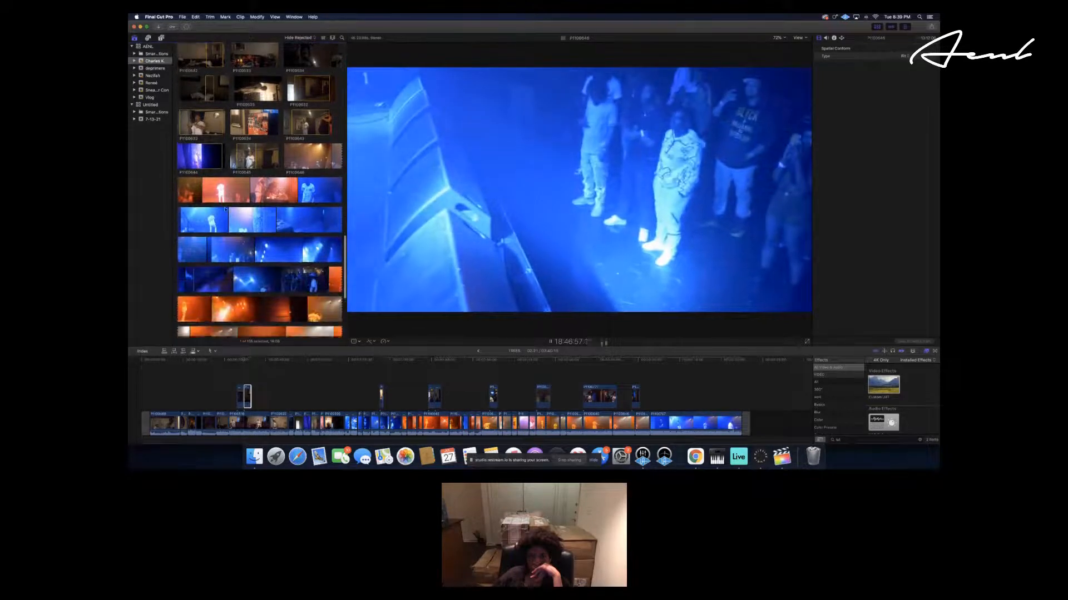
pyautogui.scroll(-2, 225, 209)
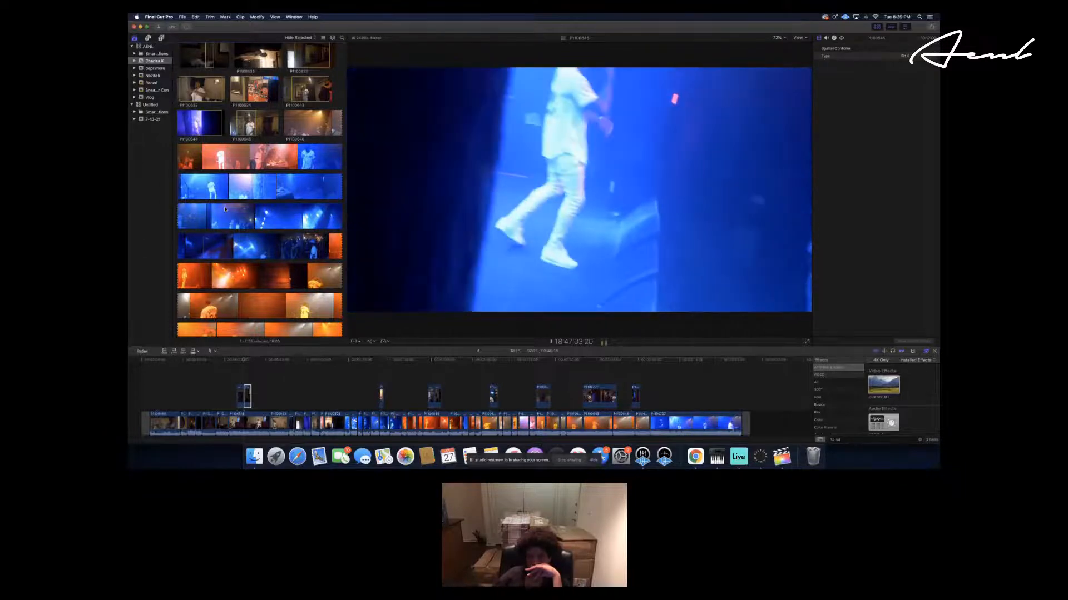
pyautogui.scroll(-5, 225, 209)
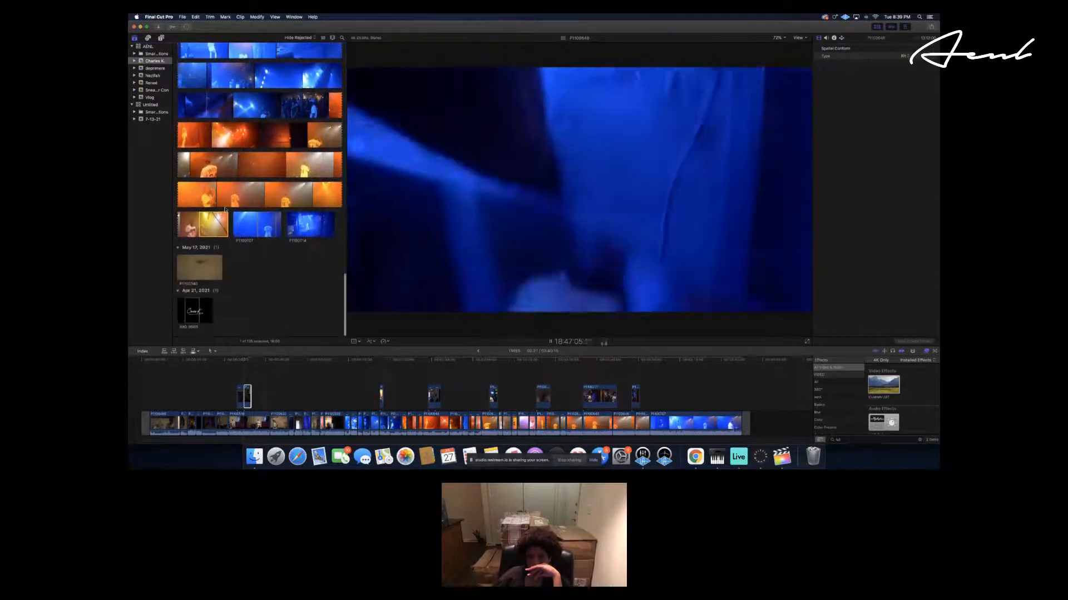
# Place the white signature logo clip from Apr 21, 2021 above the end of the timeline and lengthen the blank section beneath it.
pyautogui.scroll(15, 225, 209)
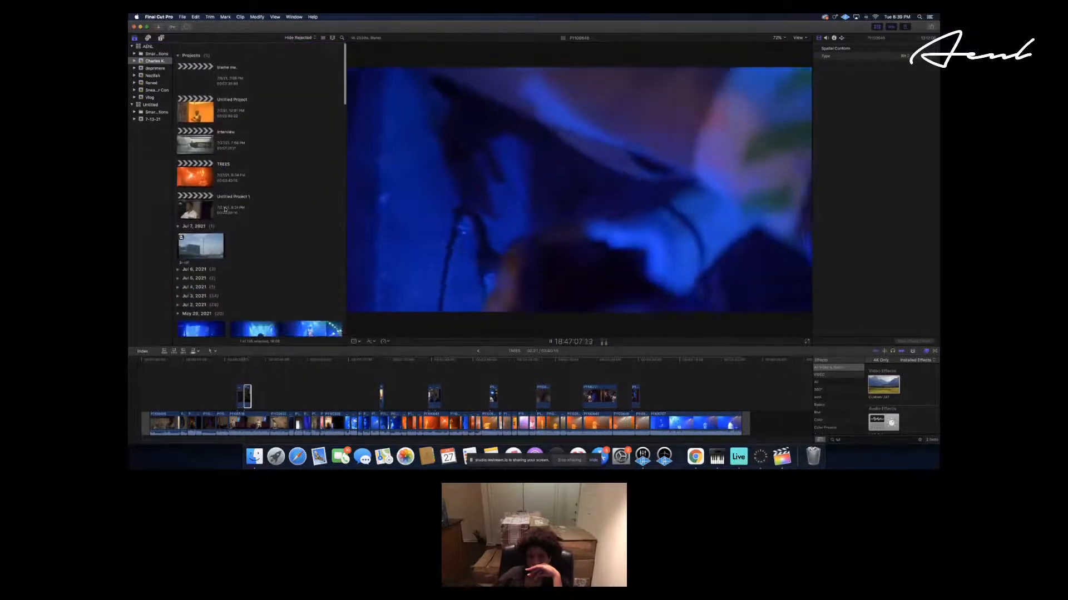
pyautogui.scroll(-1, 225, 209)
pyautogui.scroll(-15, 224, 209)
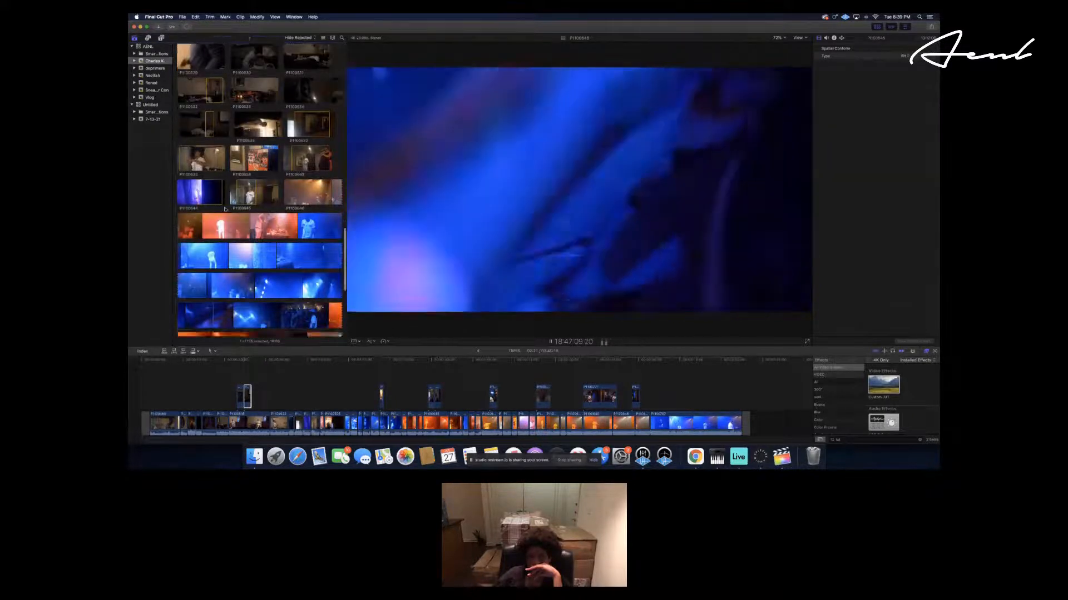
pyautogui.scroll(12, 225, 210)
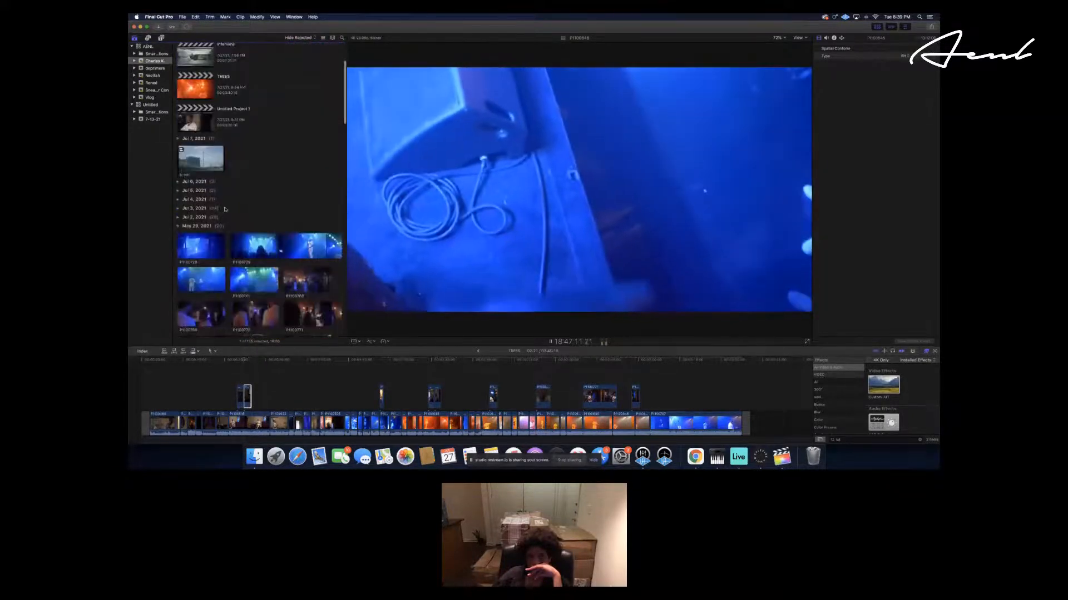
pyautogui.scroll(3, 225, 209)
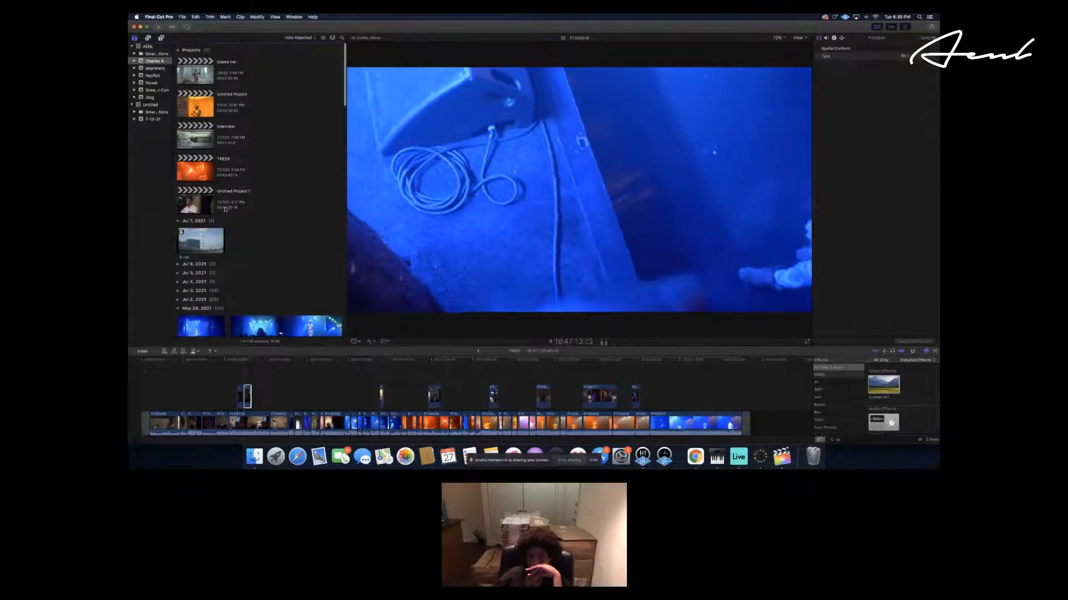
pyautogui.scroll(-10, 280, 210)
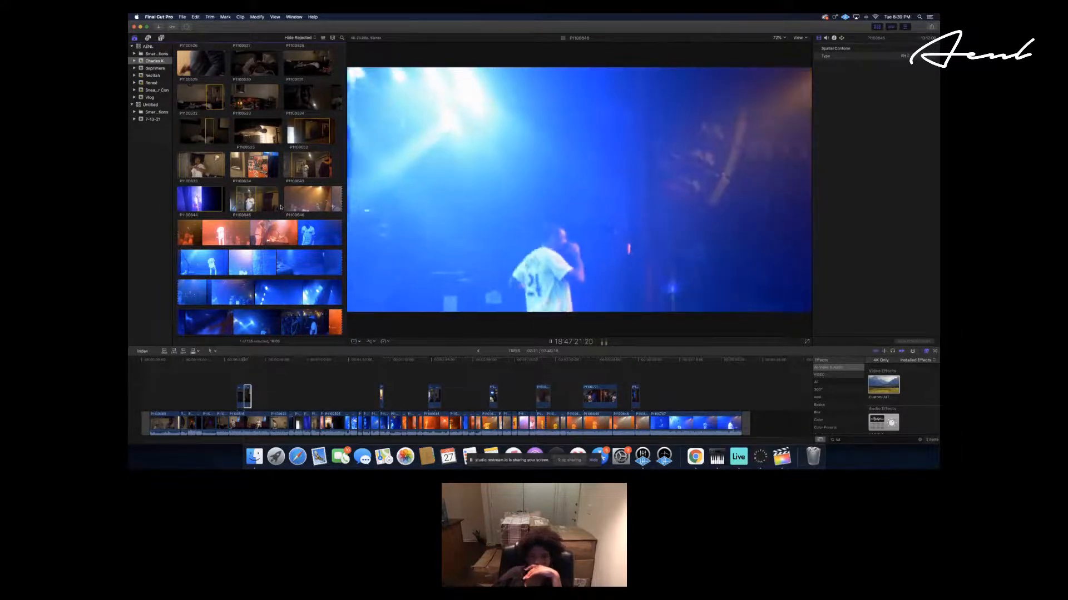
pyautogui.scroll(-3, 281, 208)
pyautogui.scroll(-2, 281, 207)
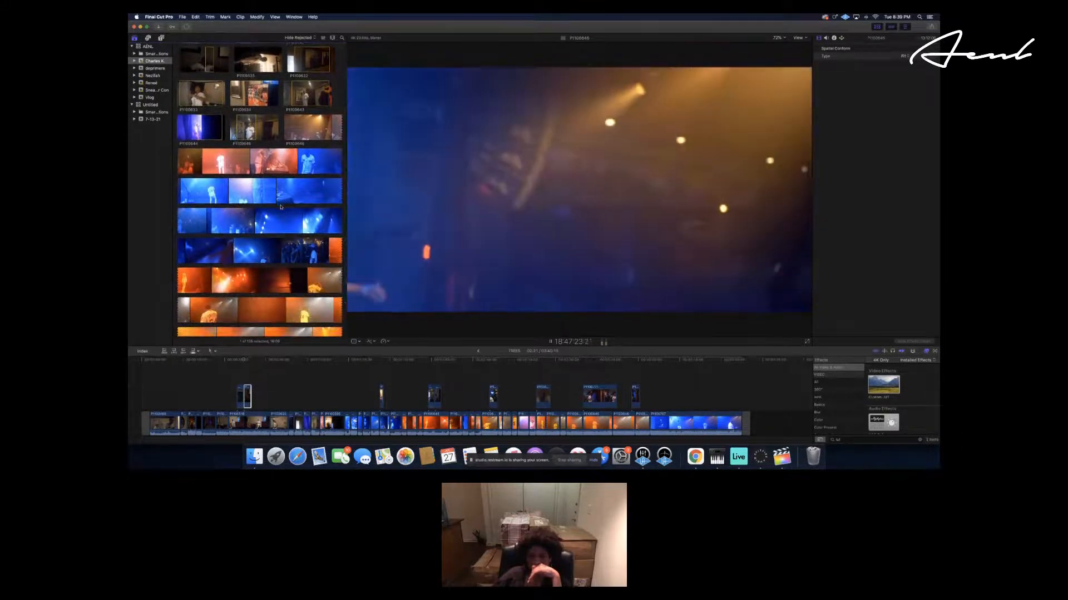
pyautogui.scroll(-6, 281, 207)
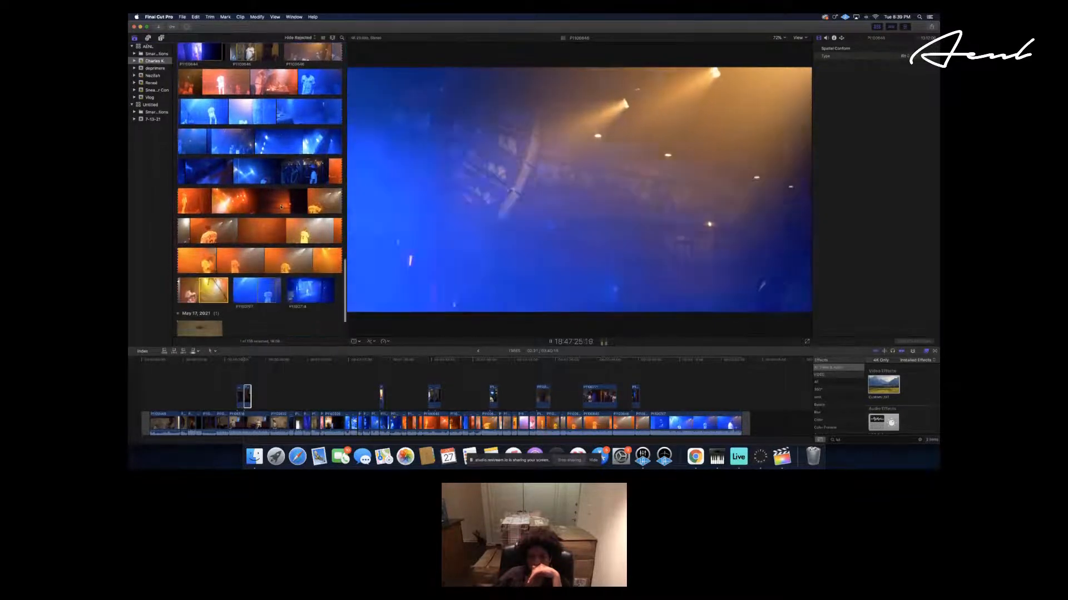
pyautogui.scroll(-5, 281, 207)
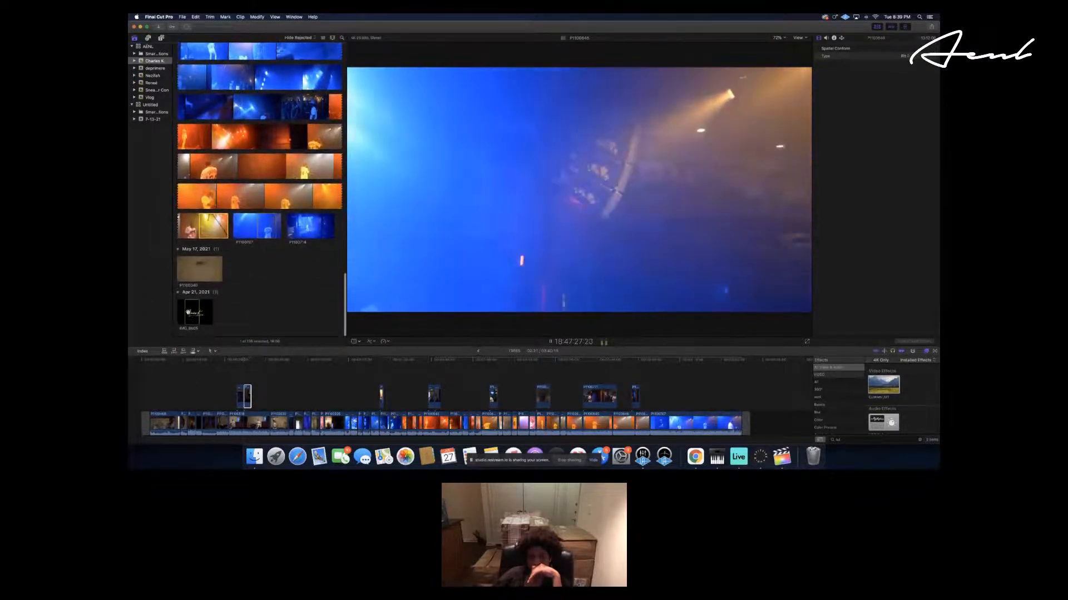
pyautogui.moveTo(188, 313); pyautogui.dragTo(747, 394)
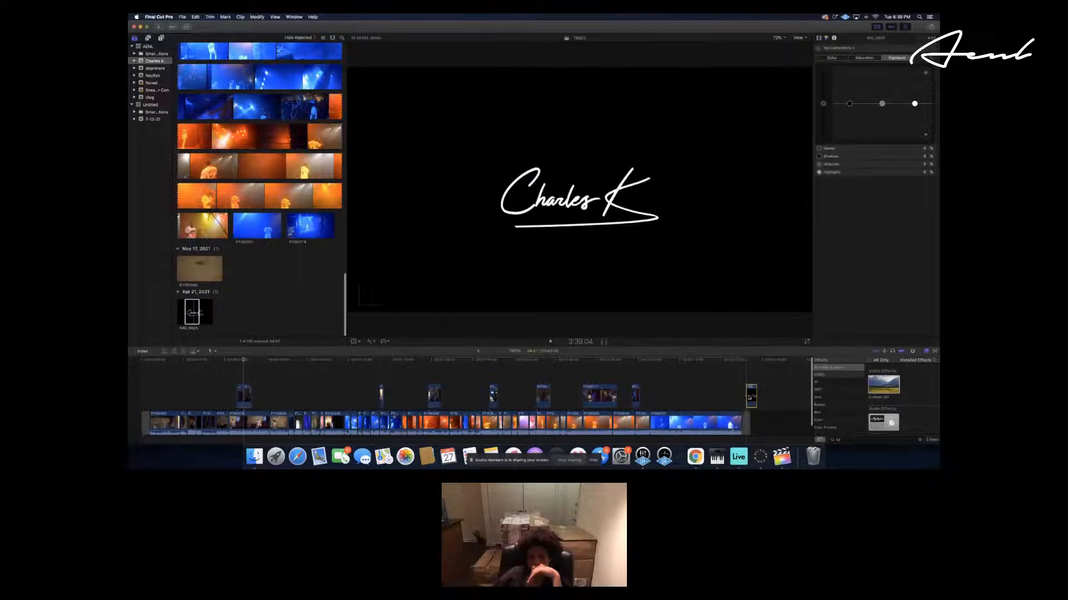
pyautogui.moveTo(748, 421); pyautogui.dragTo(790, 422)
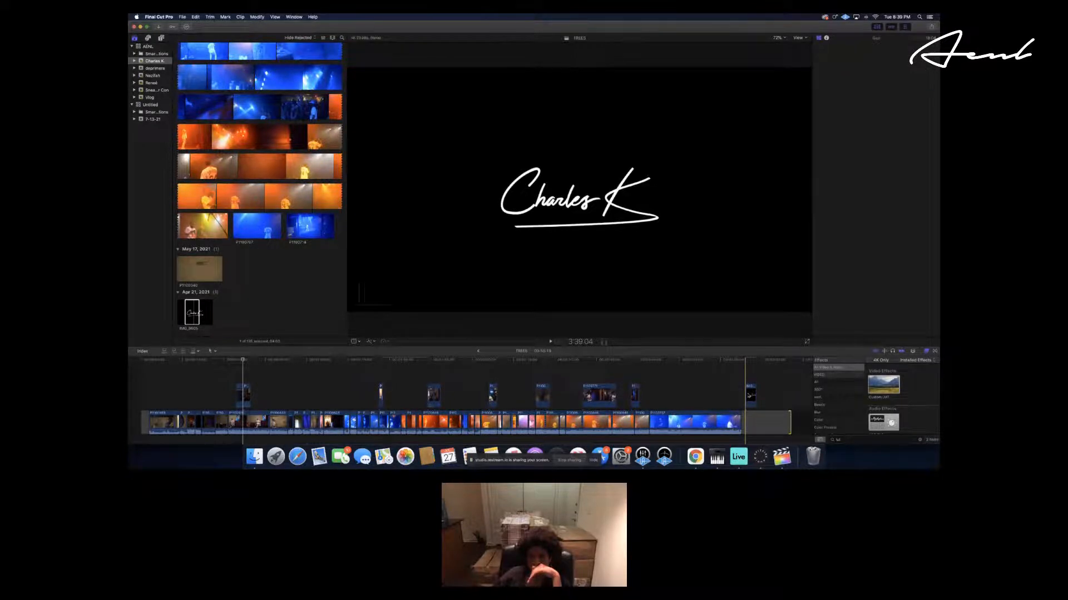
# Move the signature logo slightly upward in the frame by increasing its vertical Position value.
pyautogui.click(750, 395)
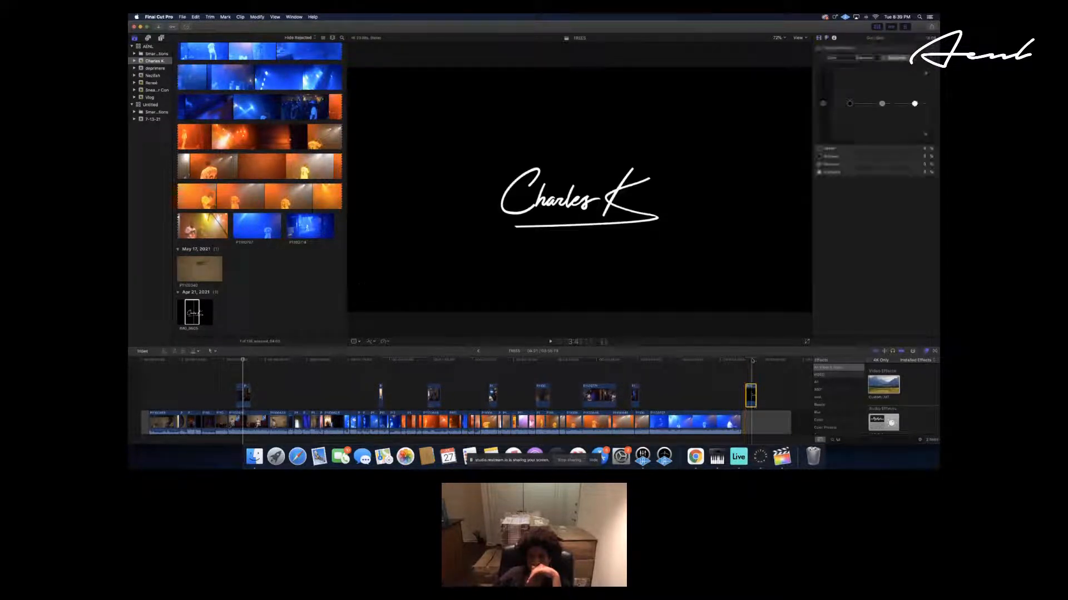
pyautogui.click(818, 38)
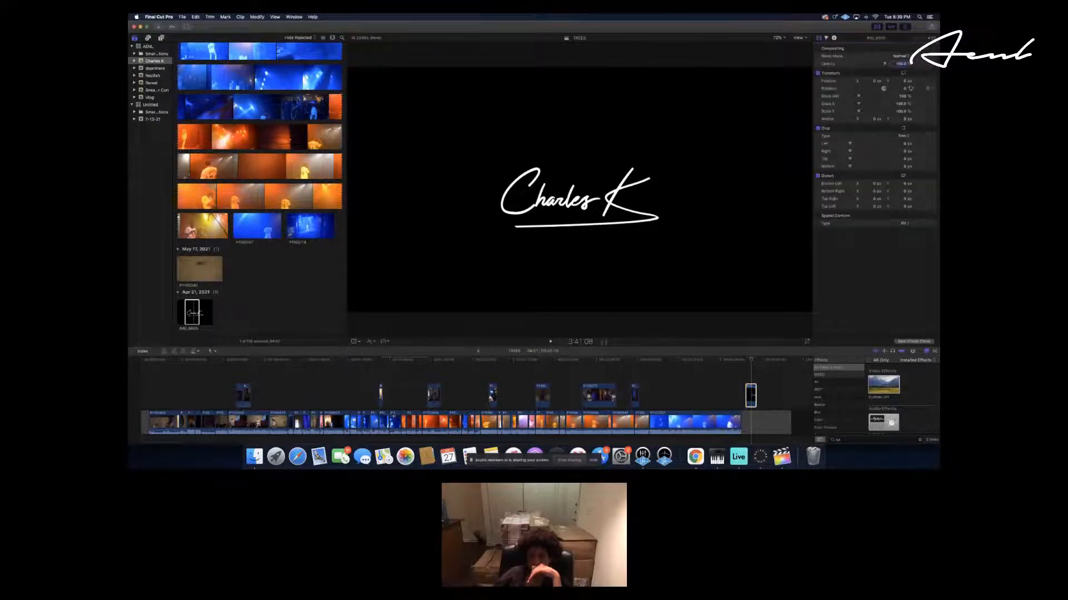
pyautogui.moveTo(905, 80); pyautogui.dragTo(904, 81)
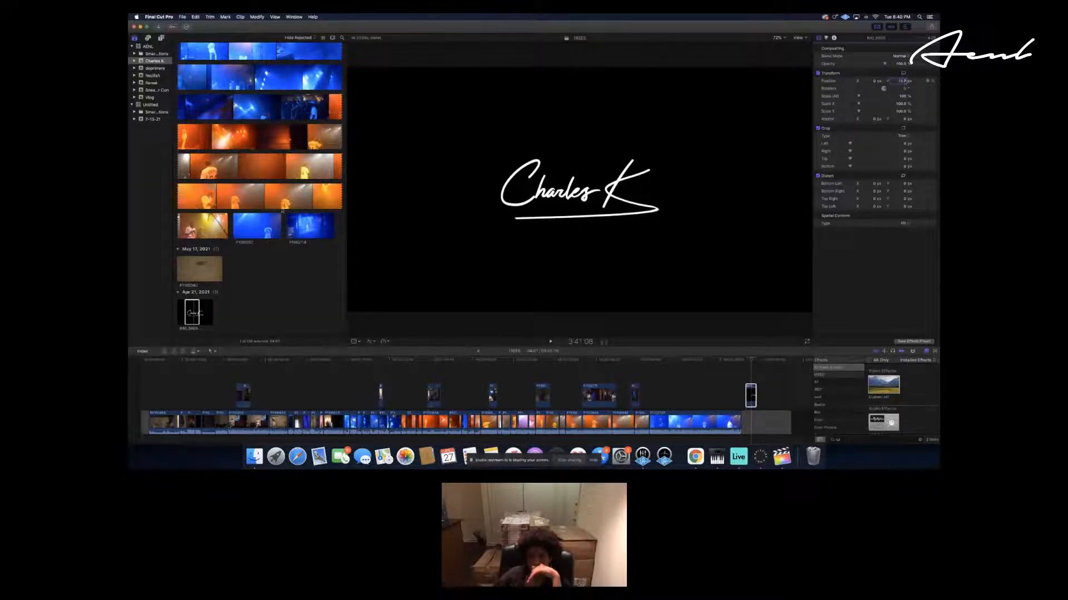
# Look through the Jul 2 and Jul 3, 2021 clip groups in the event, collapsing the Jul 3 group when finished.
pyautogui.scroll(-15, 282, 210)
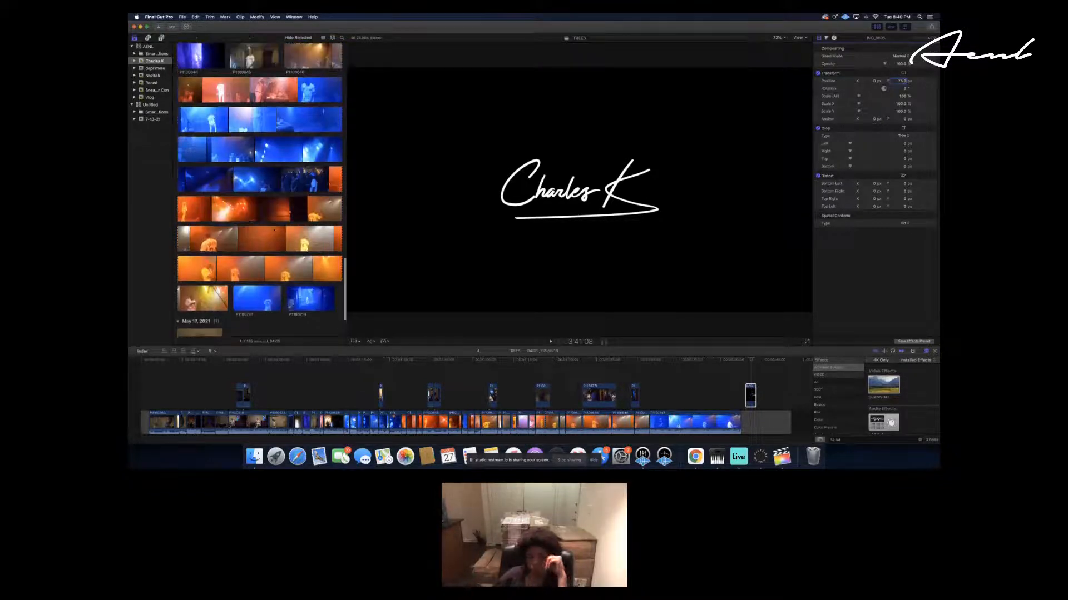
pyautogui.scroll(20, 274, 230)
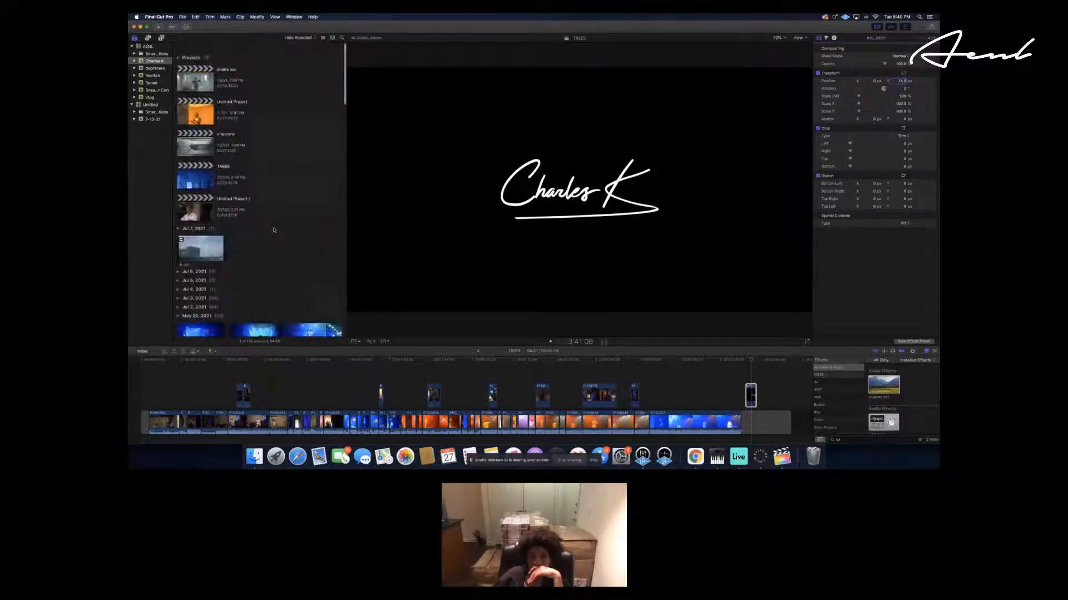
pyautogui.scroll(-2, 274, 229)
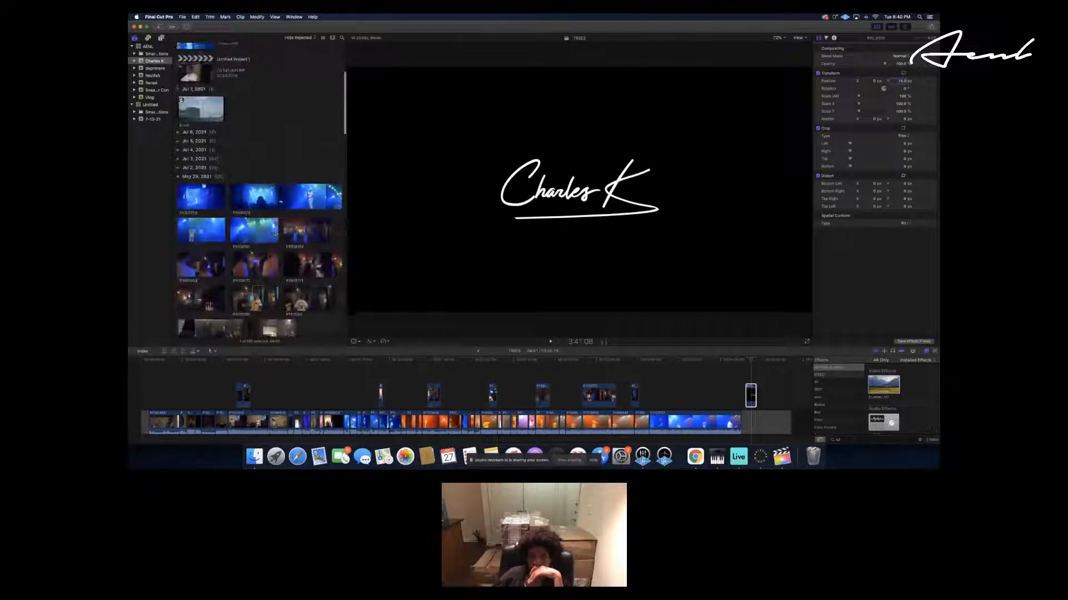
pyautogui.click(178, 169)
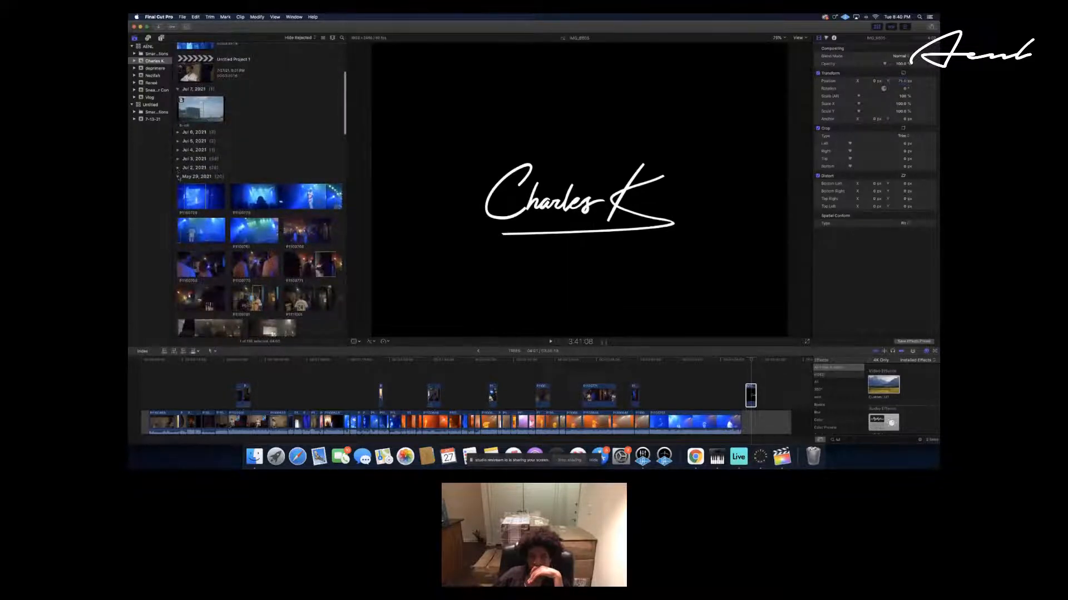
pyautogui.click(178, 169)
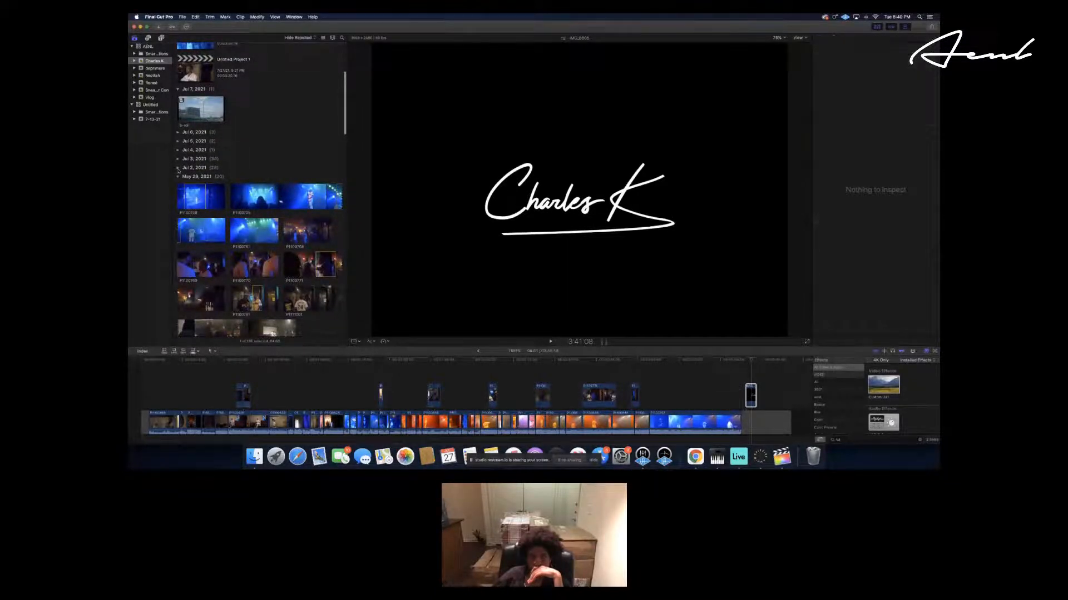
pyautogui.scroll(-8, 178, 171)
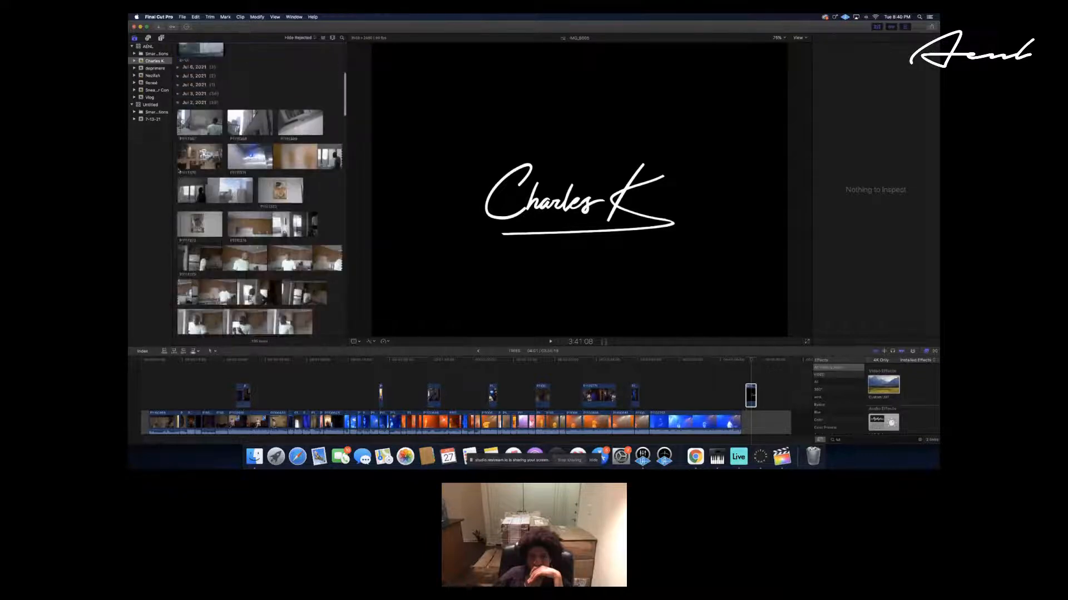
pyautogui.scroll(15, 179, 170)
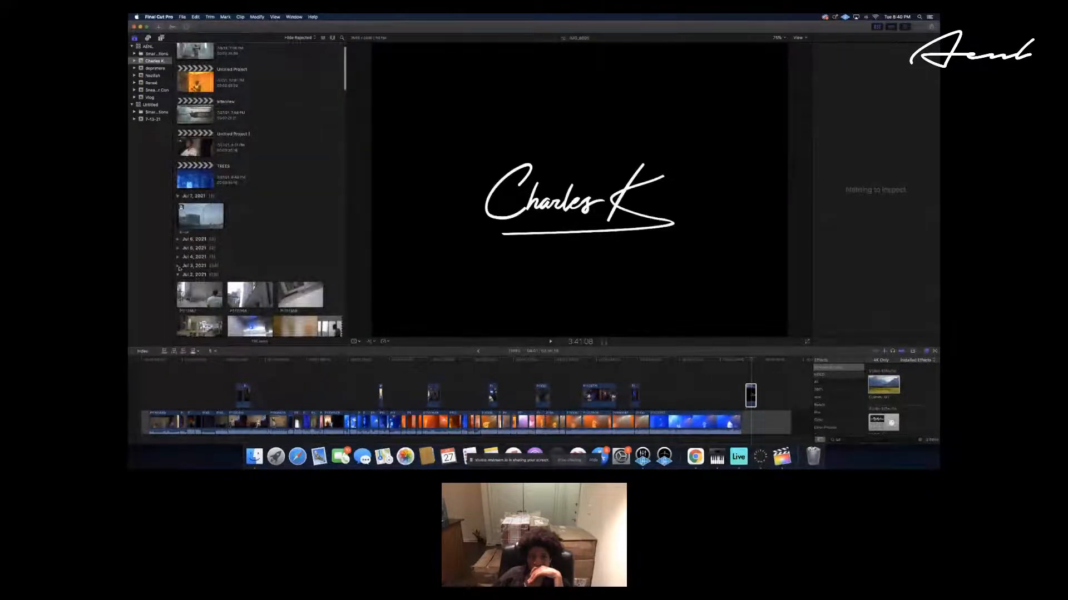
pyautogui.scroll(-15, 178, 269)
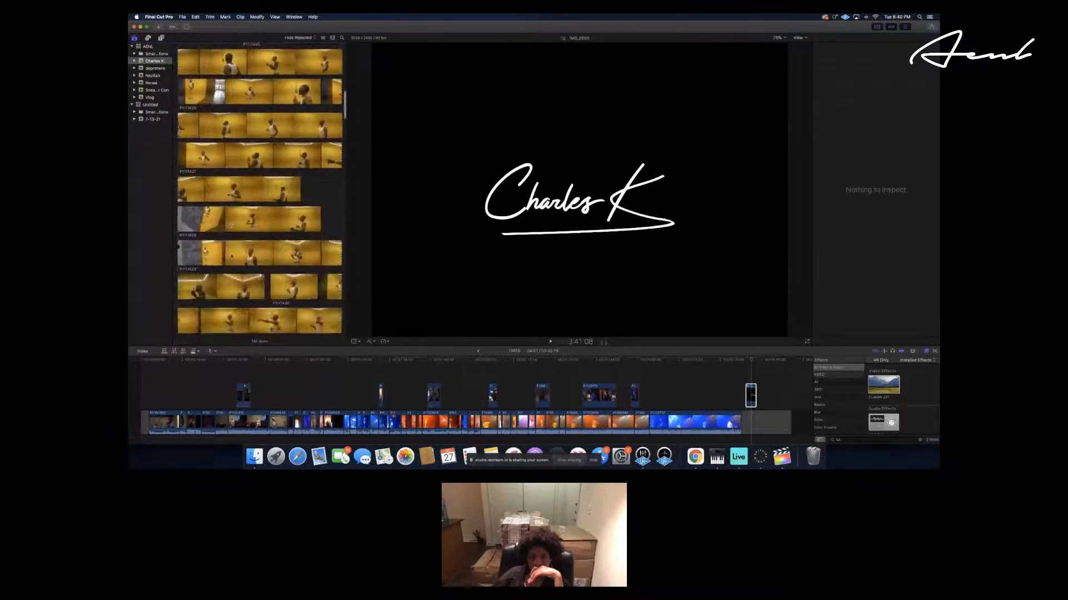
pyautogui.scroll(-15, 230, 256)
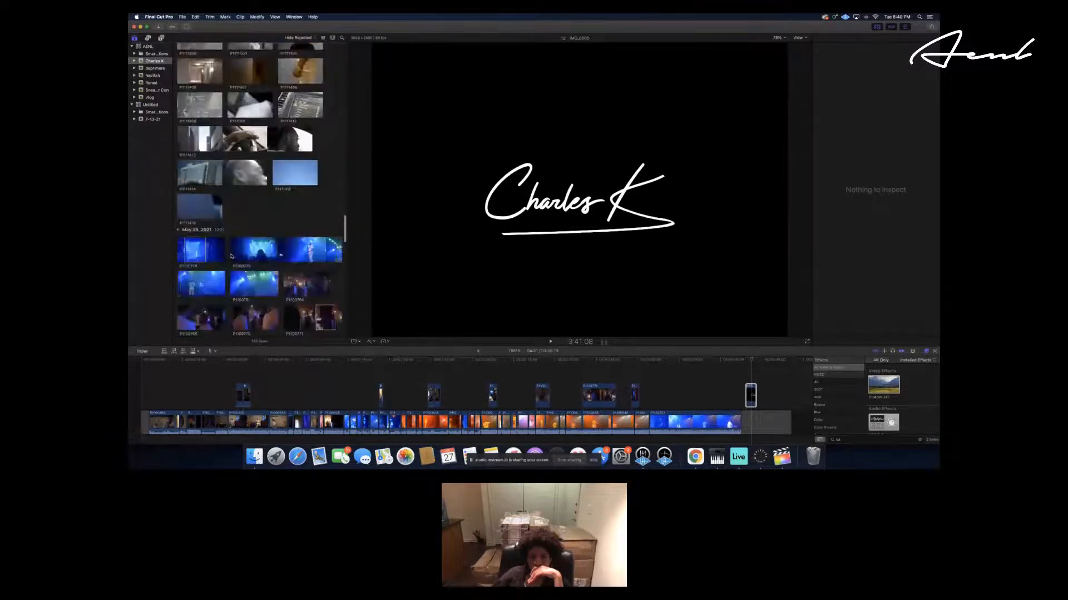
pyautogui.scroll(15, 231, 256)
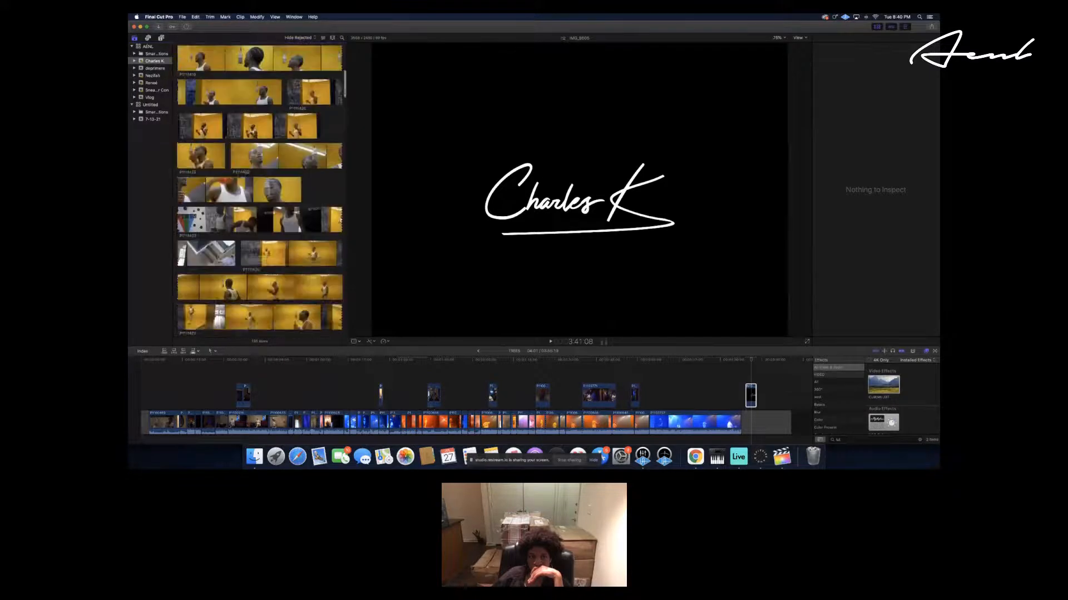
pyautogui.scroll(5, 179, 294)
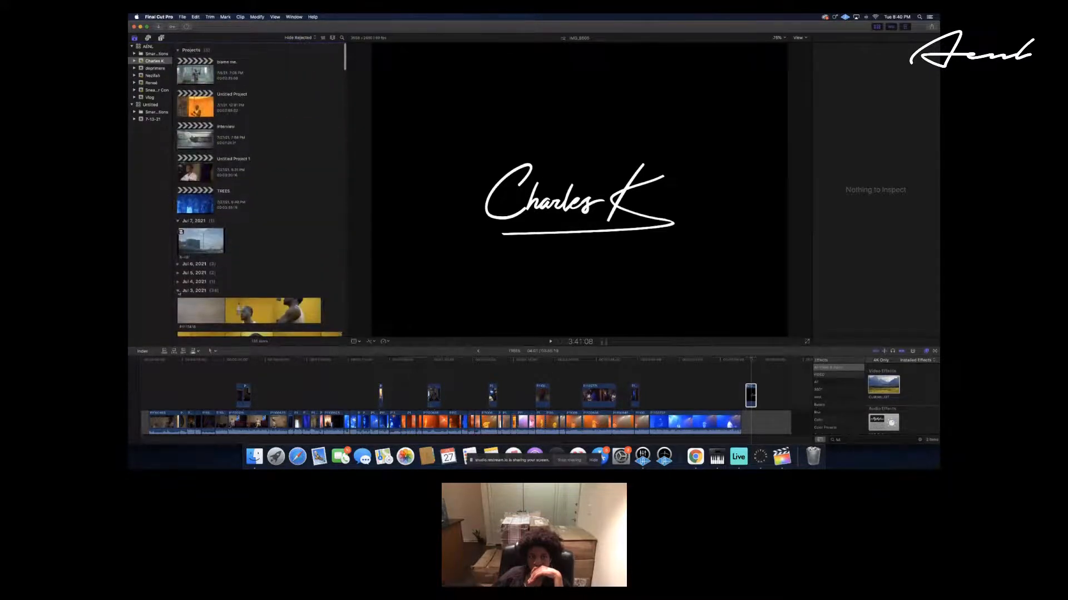
pyautogui.click(178, 290)
pyautogui.click(179, 291)
pyautogui.click(179, 291)
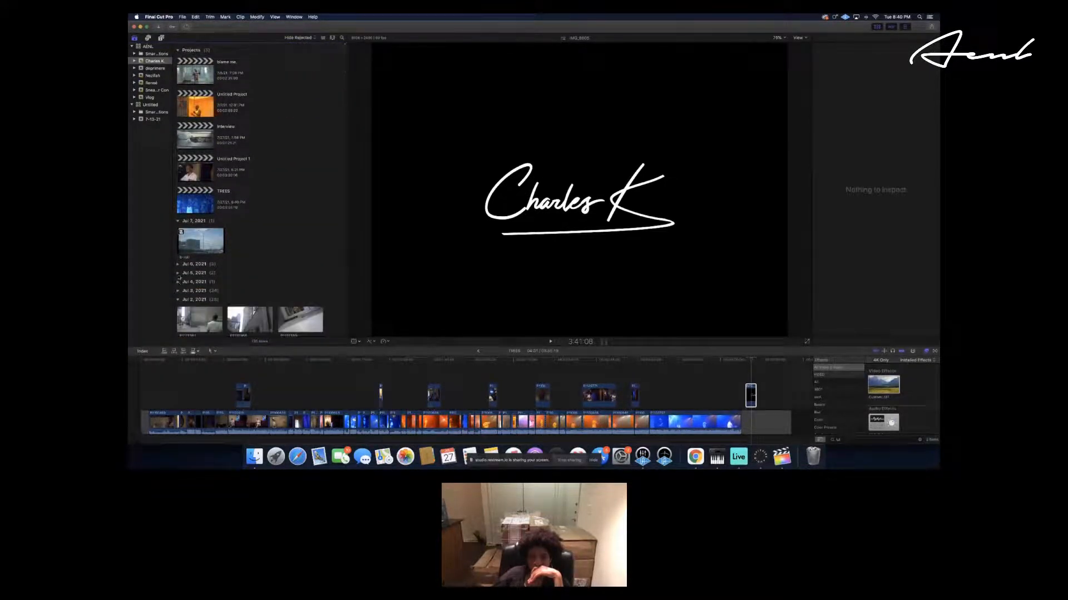
# Expand the Jul 5, 2021 group and listen to the Best Rapper Alive song.
pyautogui.click(178, 273)
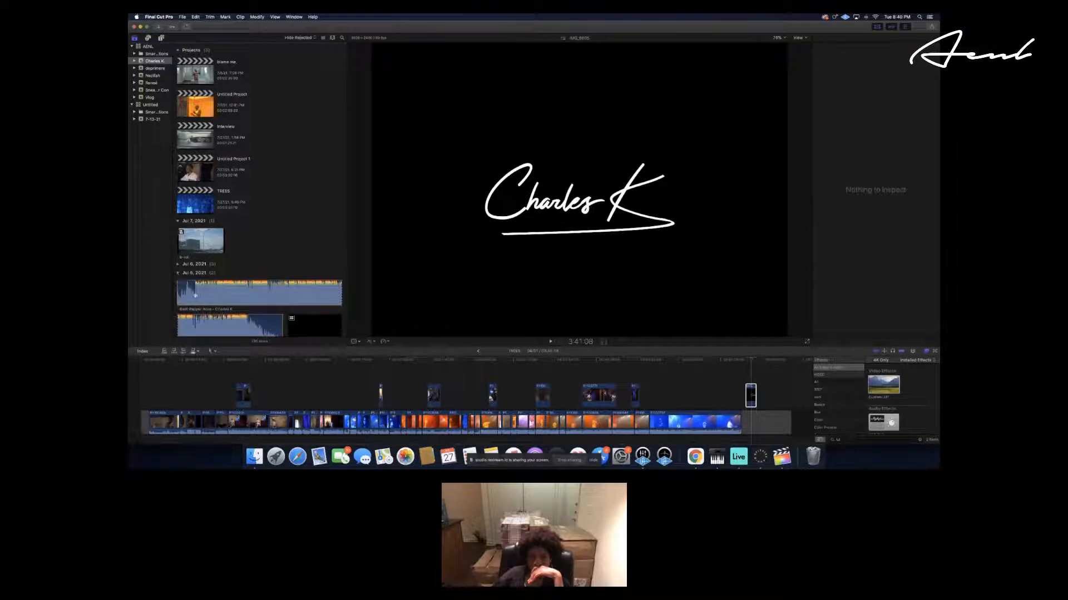
pyautogui.click(195, 295)
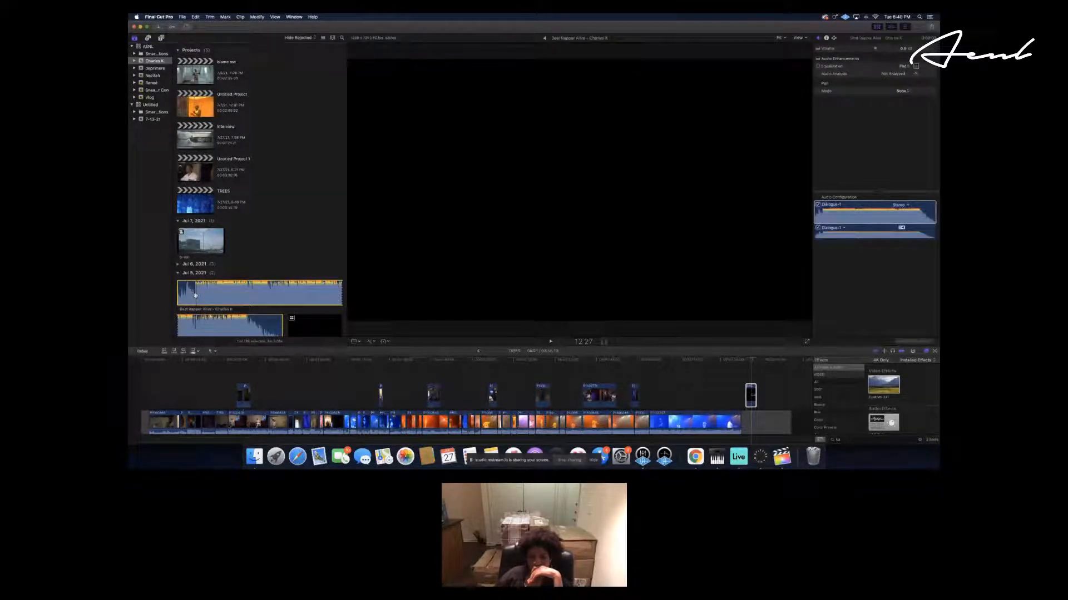
pyautogui.scroll(-3, 195, 295)
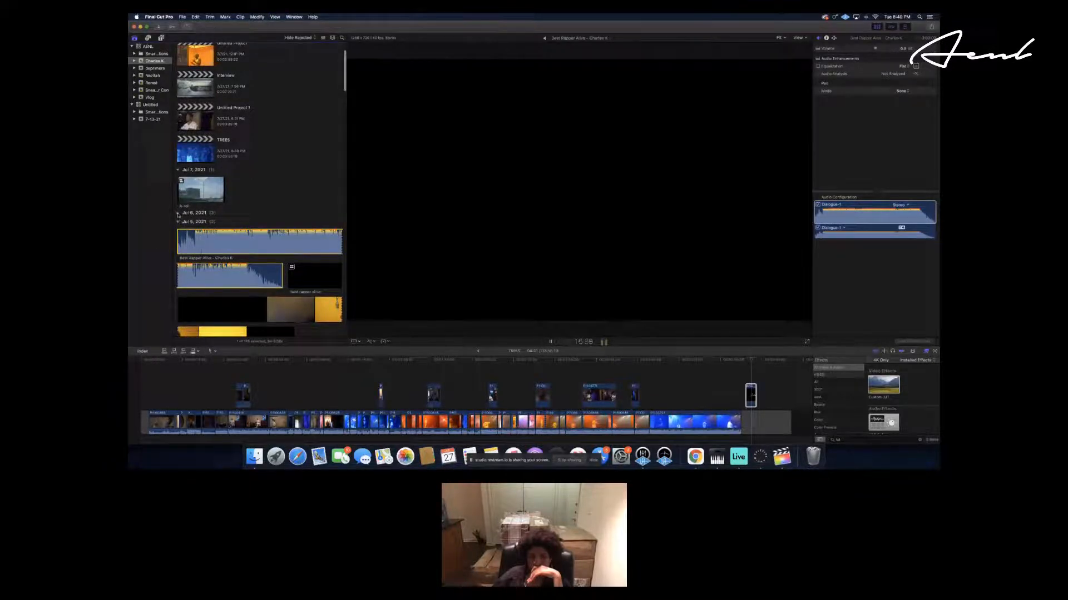
# Mark the opening section of the Dark Summer Knights song from Jul 6, 2021 and connect it beneath the start of the timeline.
pyautogui.click(178, 214)
pyautogui.scroll(-3, 189, 178)
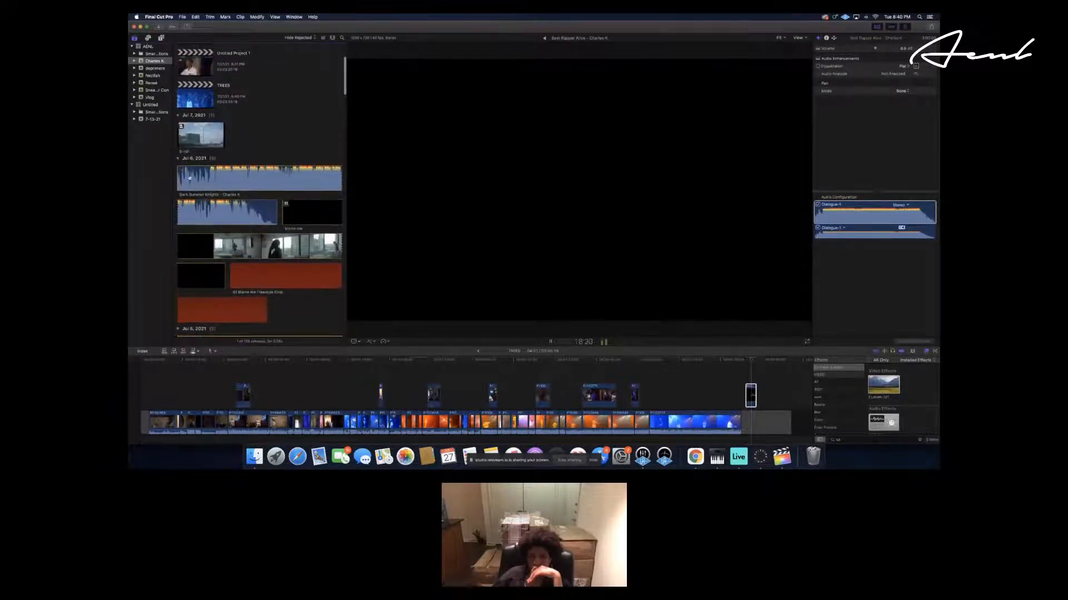
pyautogui.click(190, 178)
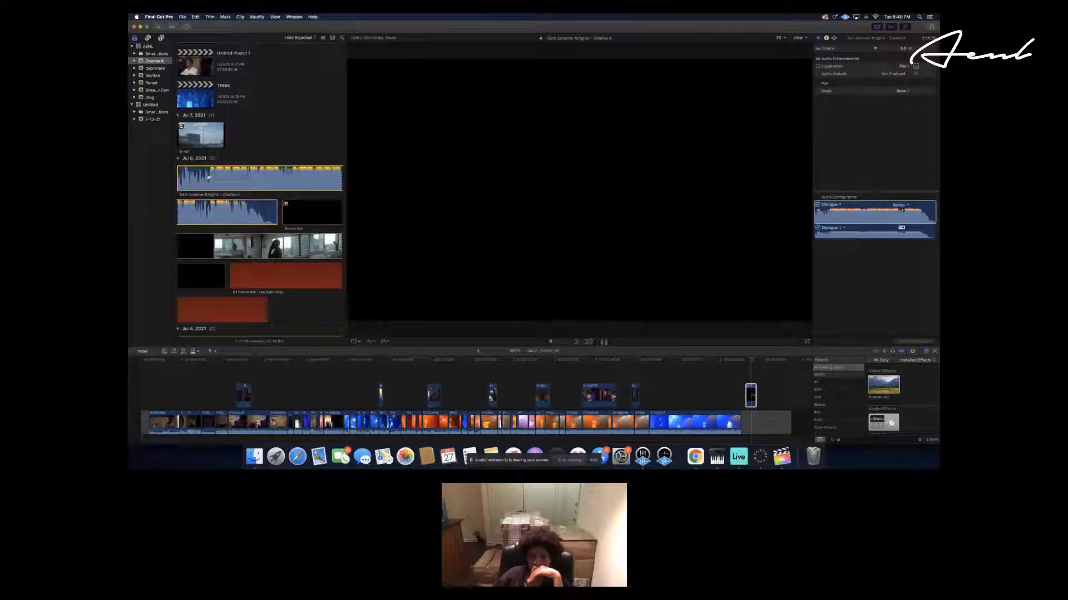
pyautogui.press('space')
pyautogui.press('o')
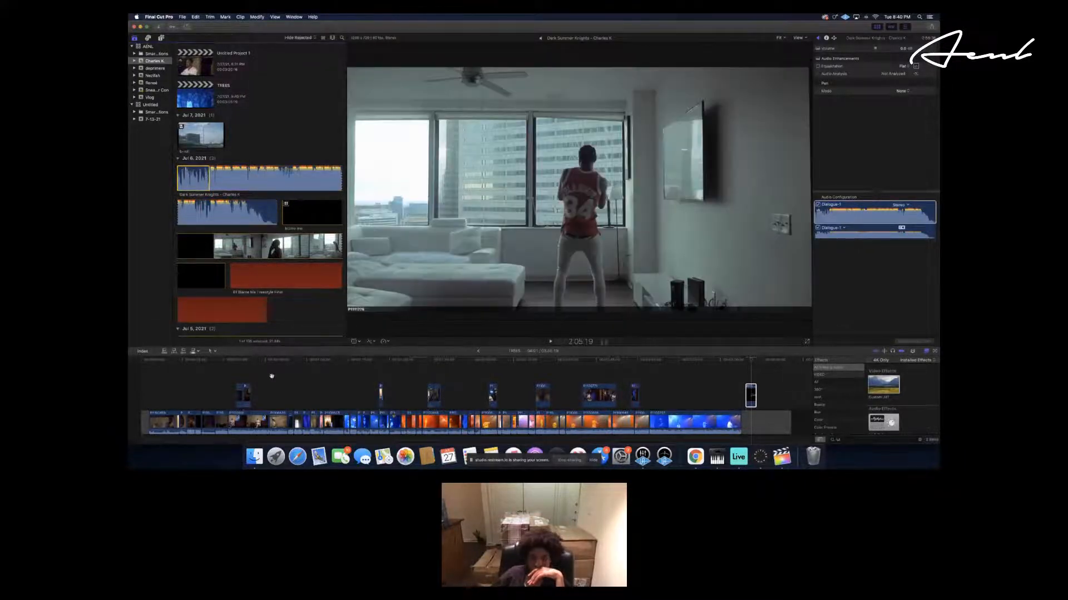
pyautogui.scroll(-3, 269, 378)
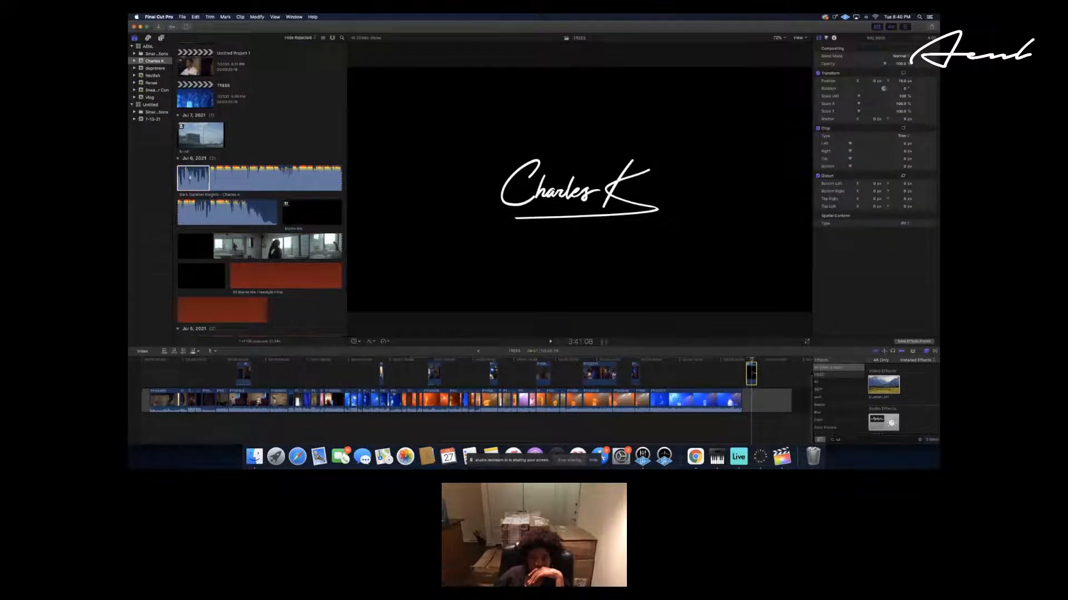
pyautogui.moveTo(190, 178); pyautogui.dragTo(150, 425)
# Lower the volume of all footage clips in the timeline to the minimum, excluding the song and the signature logo.
pyautogui.moveTo(163, 380); pyautogui.dragTo(701, 414)
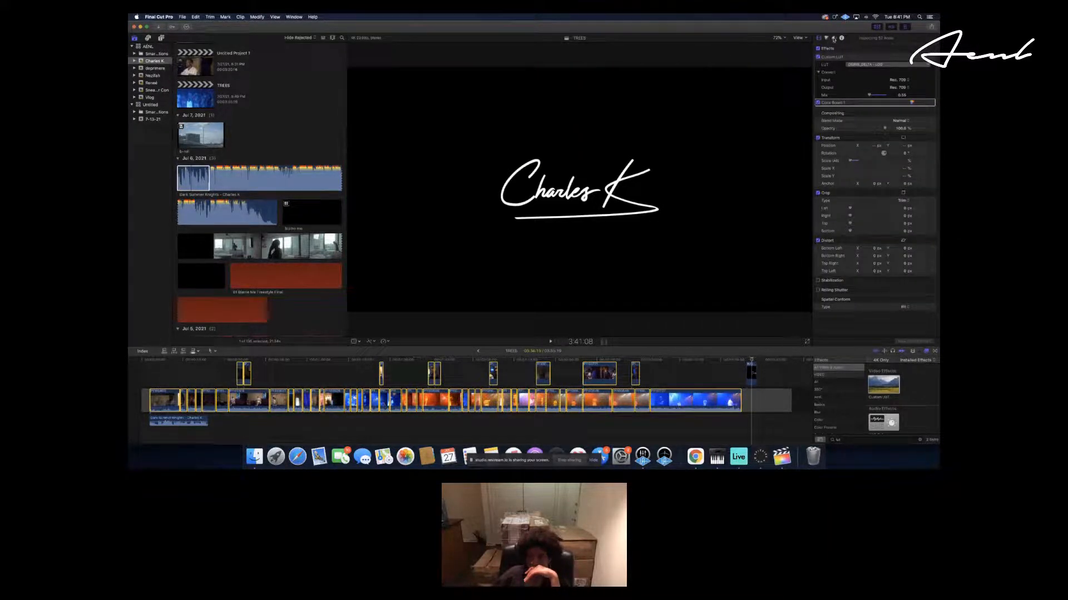
pyautogui.click(833, 39)
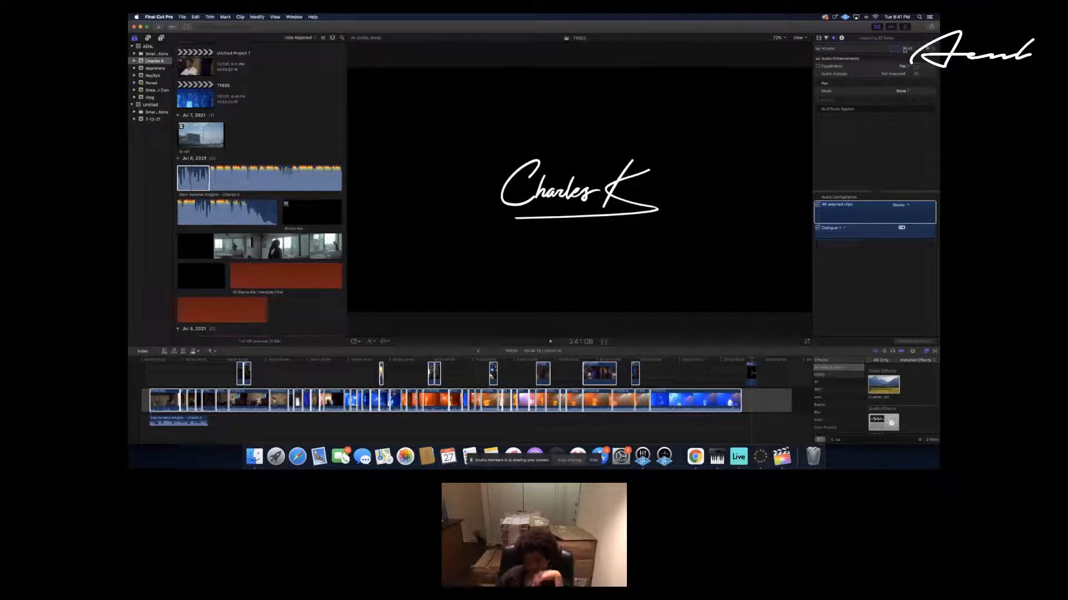
pyautogui.moveTo(874, 49); pyautogui.dragTo(839, 52)
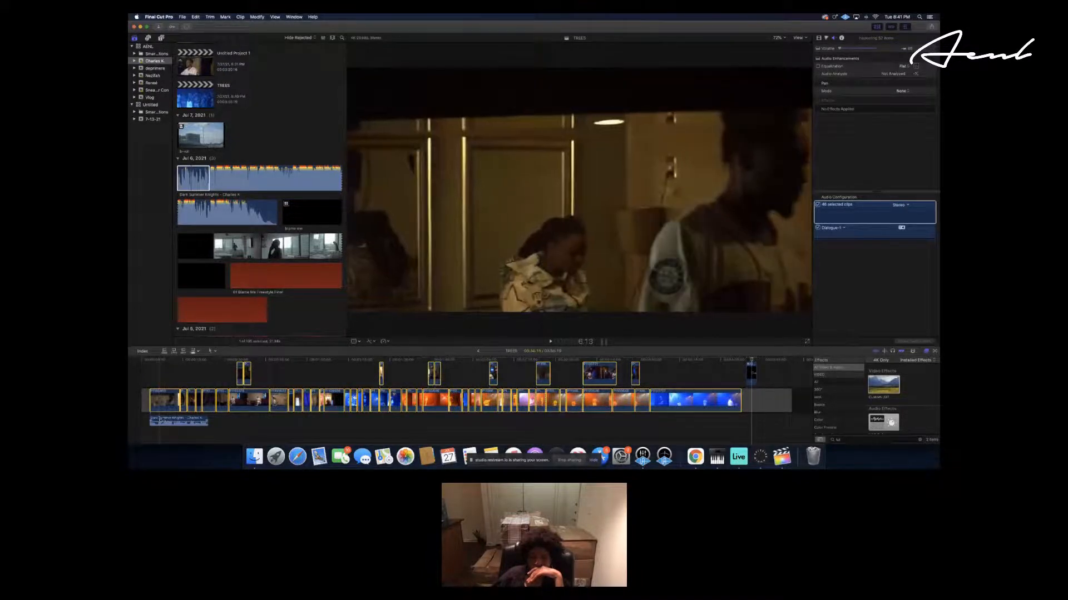
# Extend the end of the Dark Summer Knights song beneath the timeline to about 2:58.
pyautogui.moveTo(165, 422)
pyautogui.mouseDown()
pyautogui.moveTo(201, 421)
pyautogui.moveTo(146, 422)
pyautogui.mouseUp()
pyautogui.click(200, 421)
pyautogui.moveTo(172, 421); pyautogui.dragTo(634, 418)
pyautogui.moveTo(760, 417); pyautogui.dragTo(759, 417)
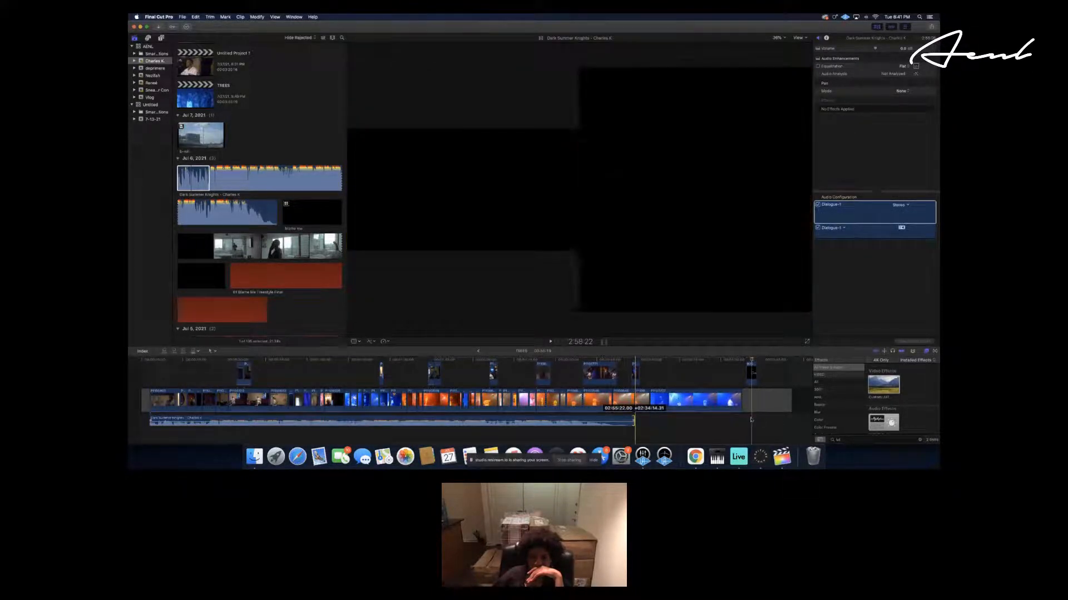
pyautogui.click(656, 422)
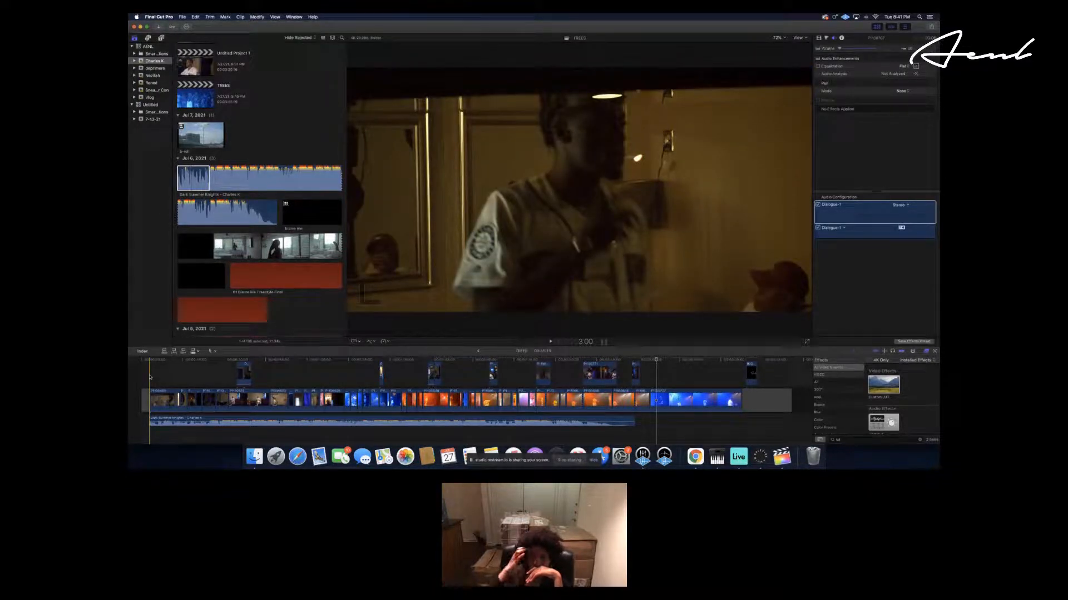
# Play the opening with the song and trim the clip edges near 14 seconds and 16 seconds.
pyautogui.press('space')
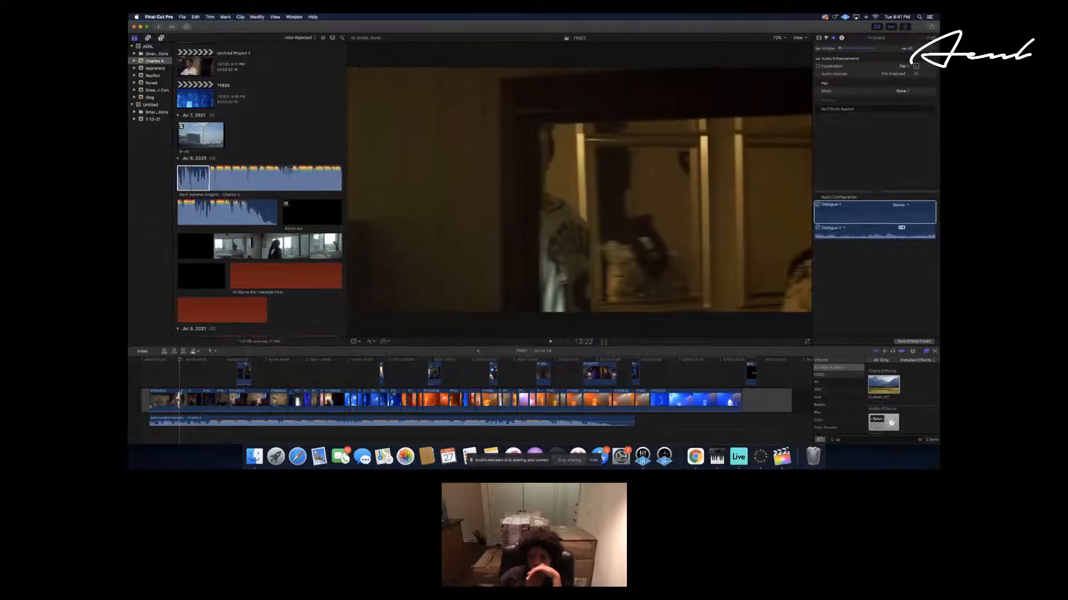
pyautogui.moveTo(178, 398); pyautogui.dragTo(177, 398)
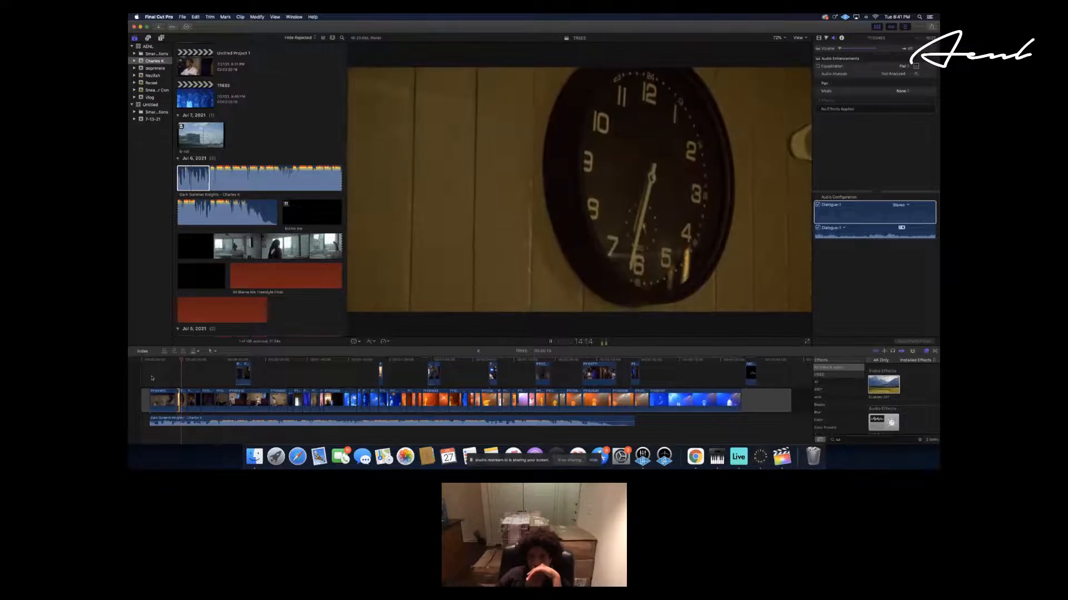
pyautogui.press('space')
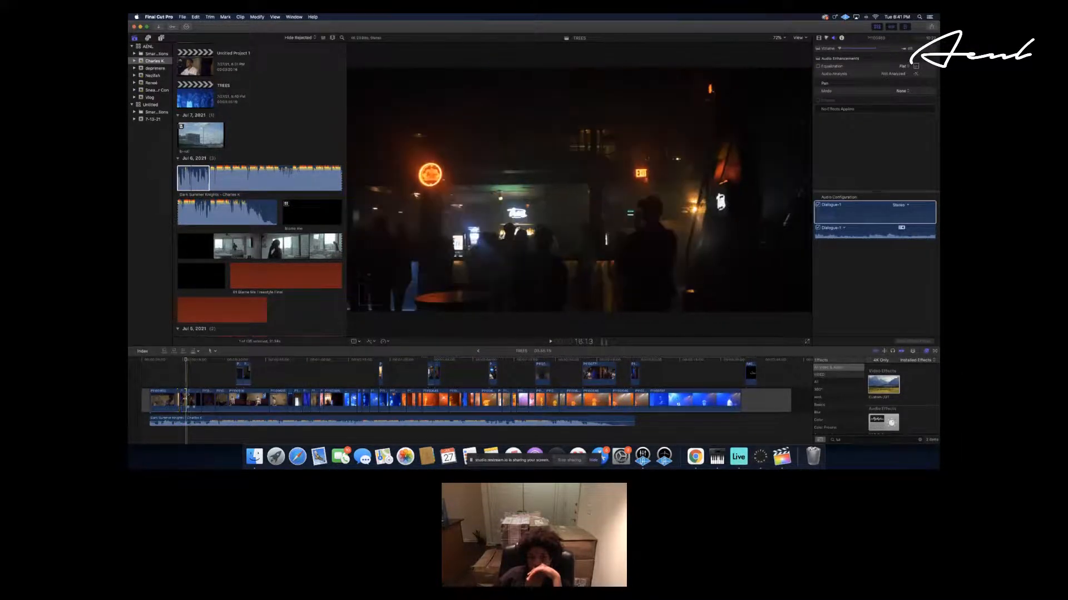
pyautogui.moveTo(185, 398); pyautogui.dragTo(184, 399)
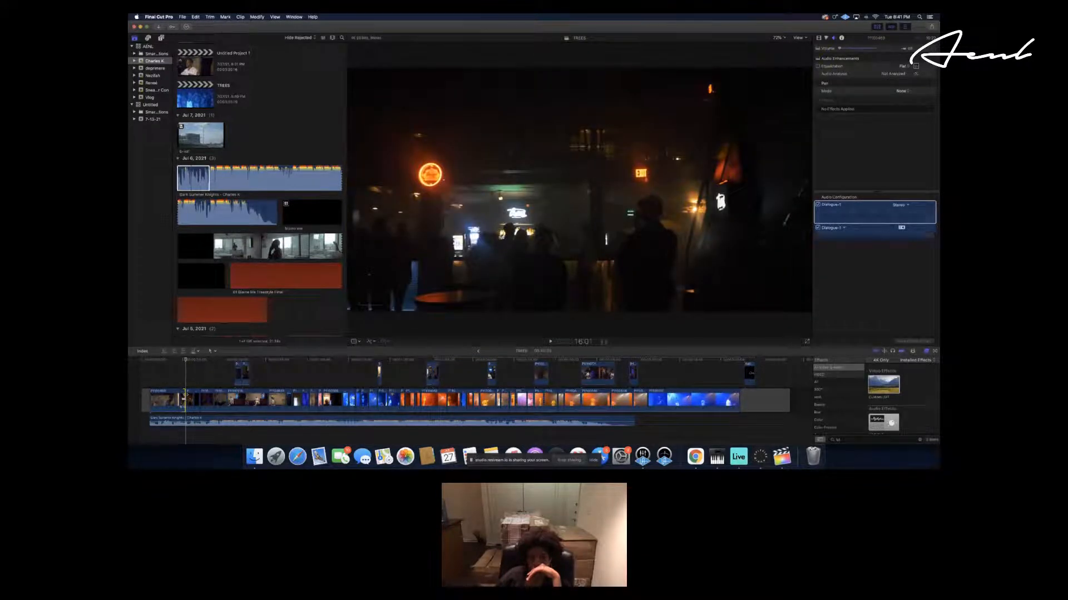
# Tighten the dark bar shot starting at 16:01 and trim the Trees sign shot to end at 19:09.
pyautogui.press('space')
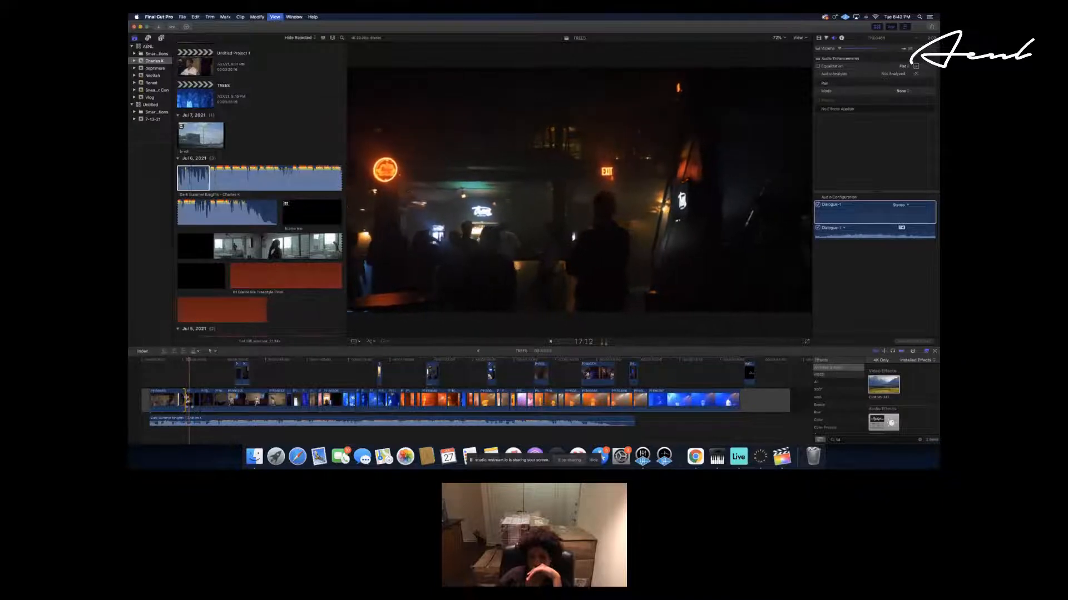
pyautogui.press('space')
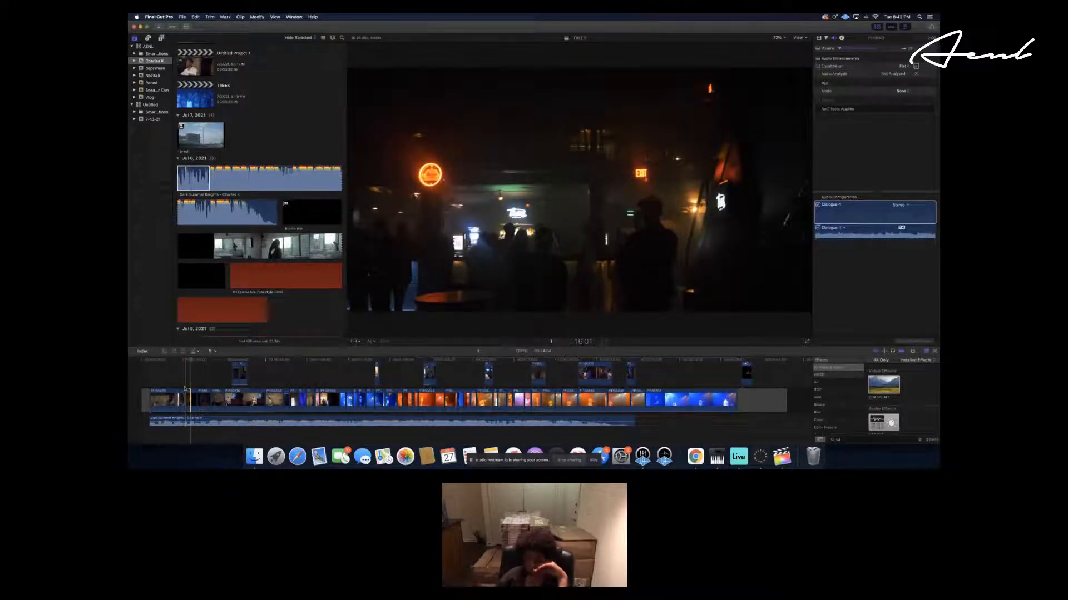
pyautogui.press('space')
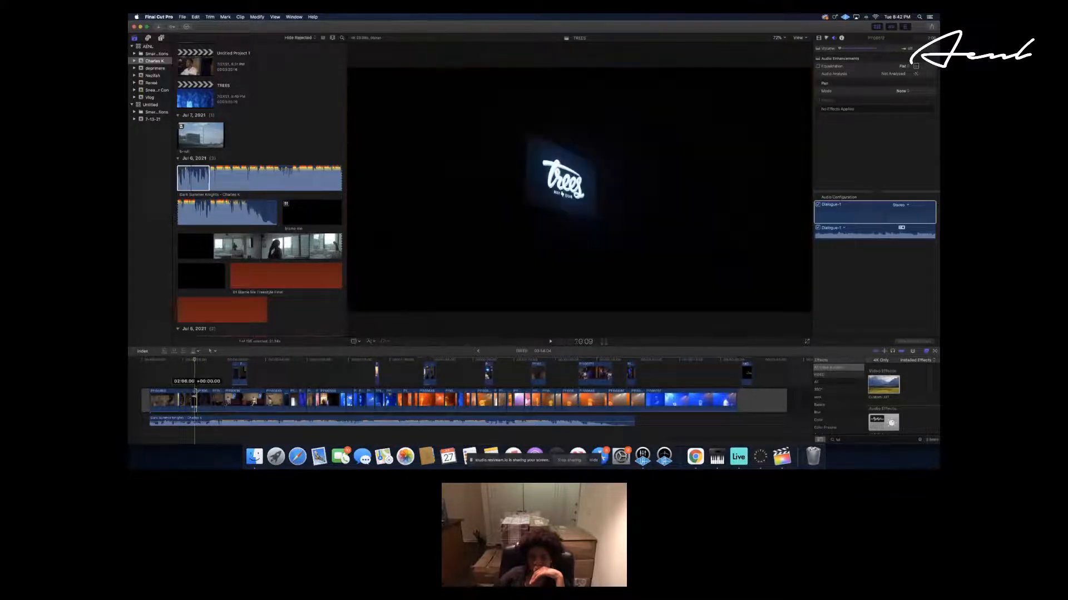
pyautogui.moveTo(193, 393); pyautogui.dragTo(194, 383)
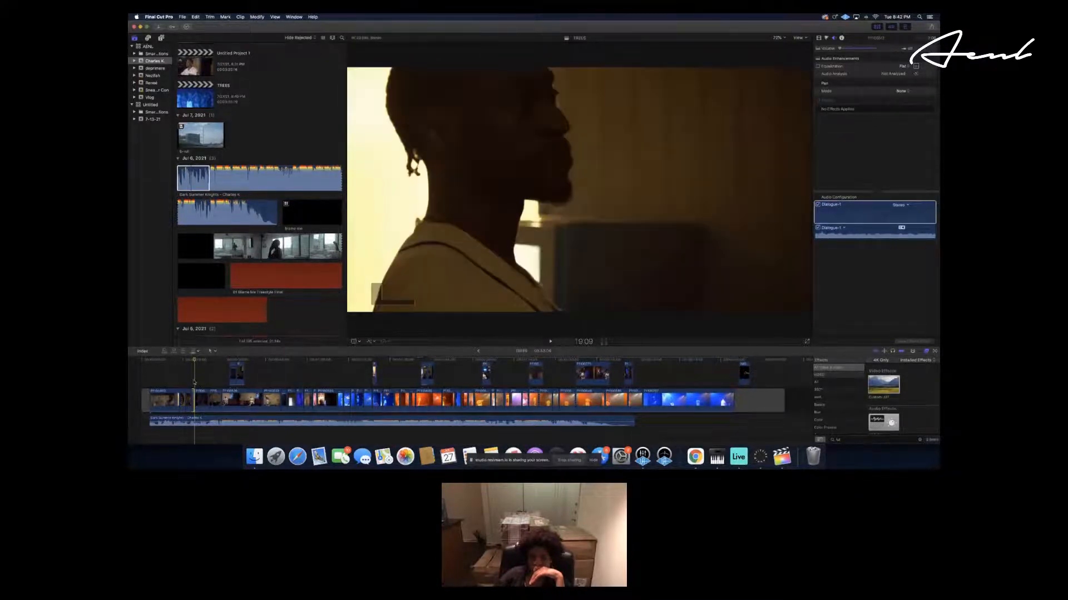
# Split the empty couch shot at 25:23 and delete the part after the cut, closing the gap.
pyautogui.press('space')
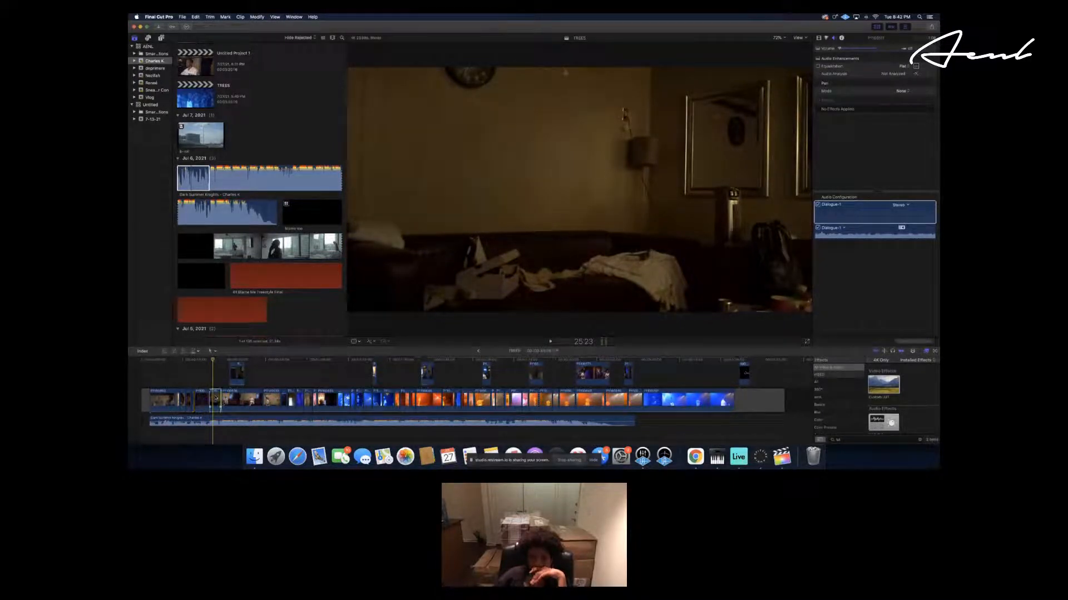
pyautogui.press('super+b')
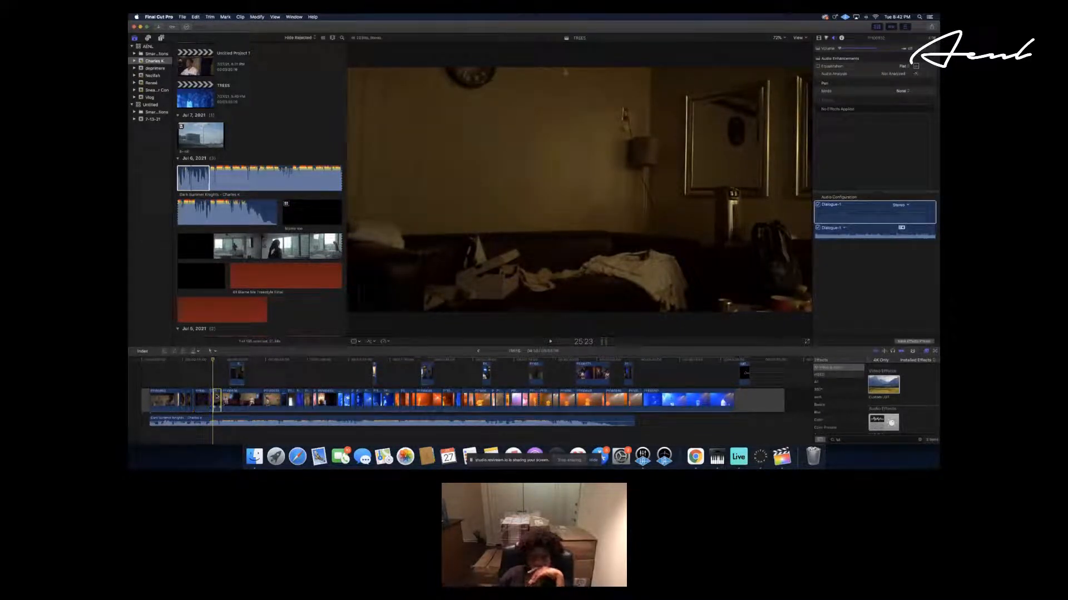
pyautogui.press('Delete')
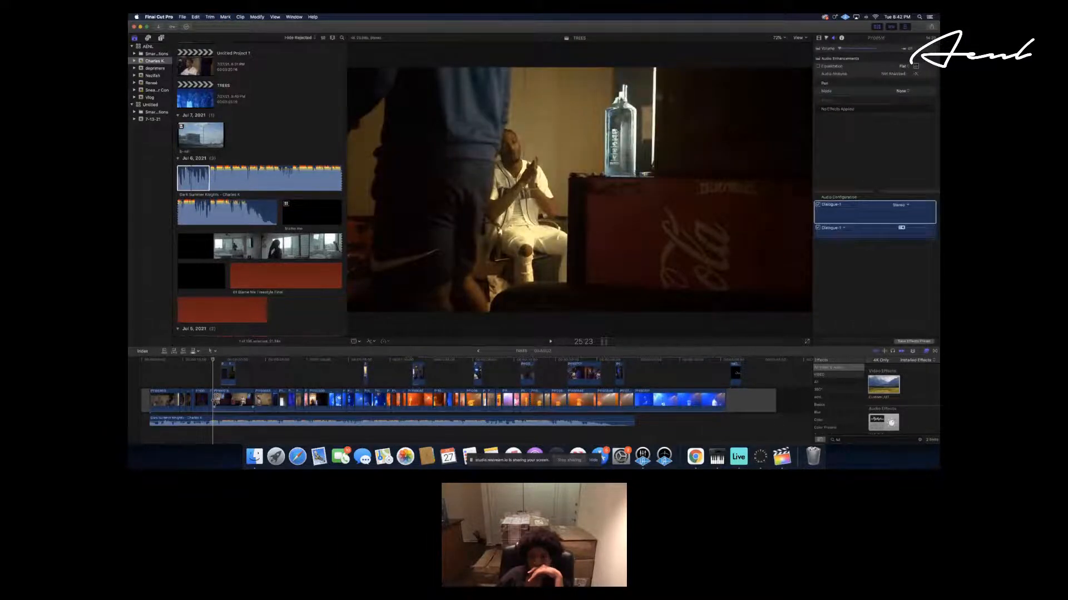
# Play on and trim the connected shot of the man lounging on the couch to end at 33:00.
pyautogui.press('space')
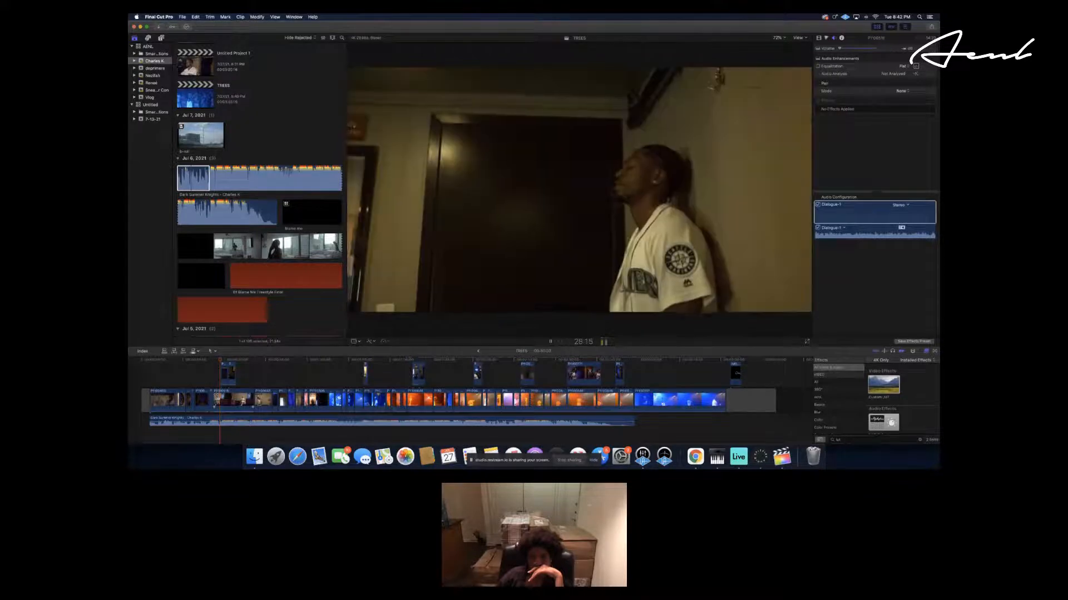
pyautogui.press('space')
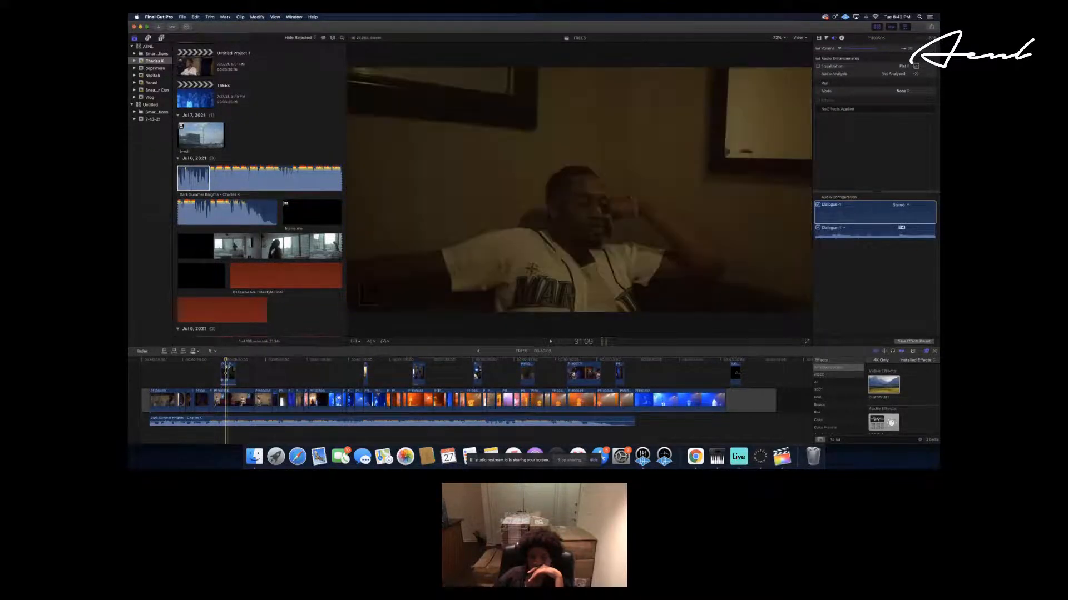
pyautogui.moveTo(225, 367); pyautogui.dragTo(229, 369)
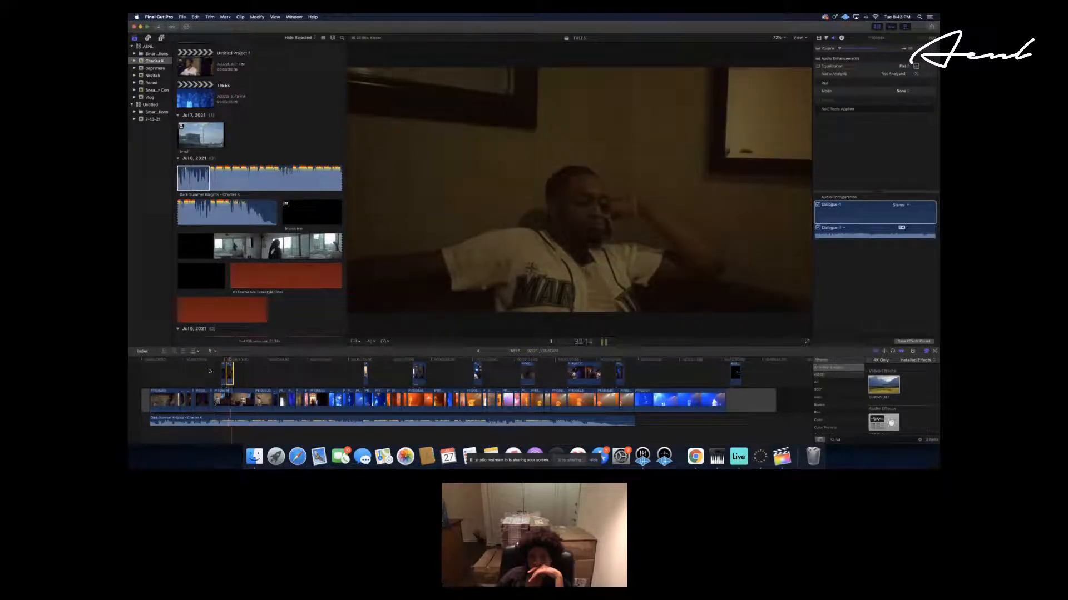
pyautogui.press('space')
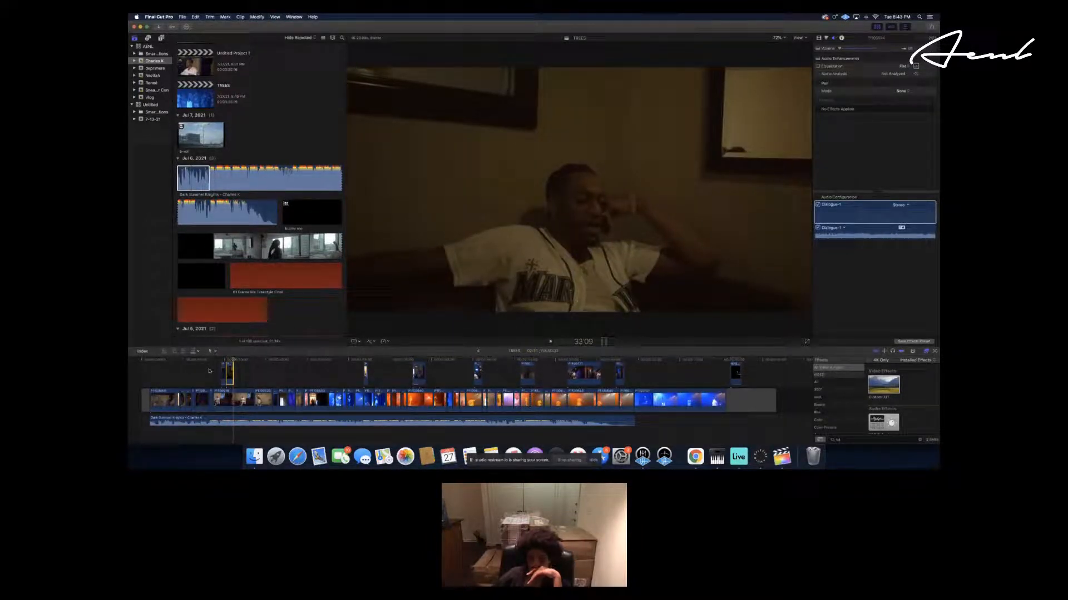
pyautogui.press('Left')
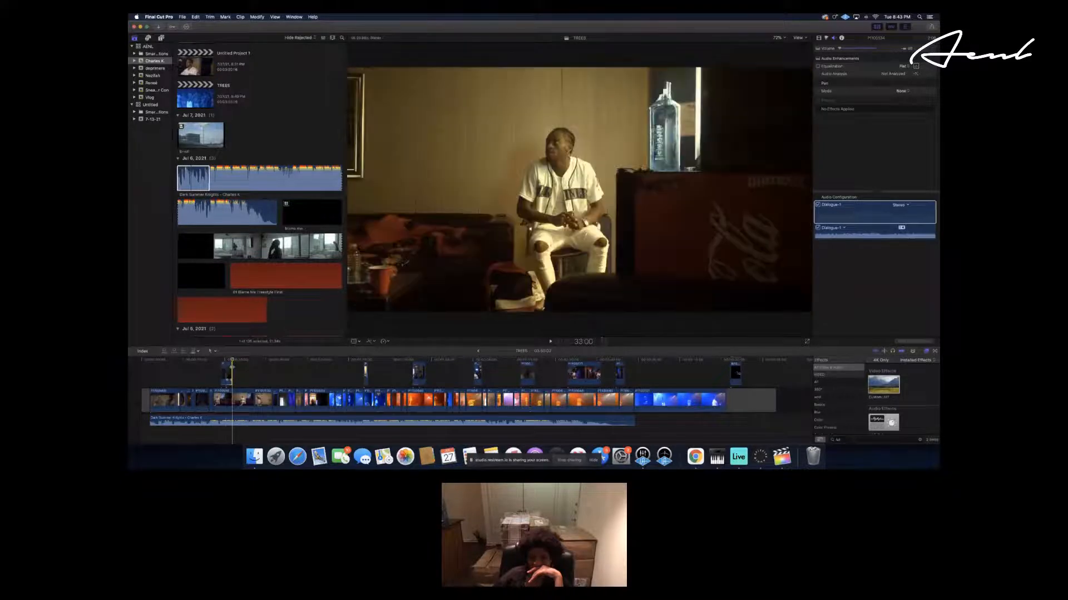
# Shorten the shot of the seated man beside the Coca-Cola fridge to end at about 36:03, replaying the cut.
pyautogui.press('space')
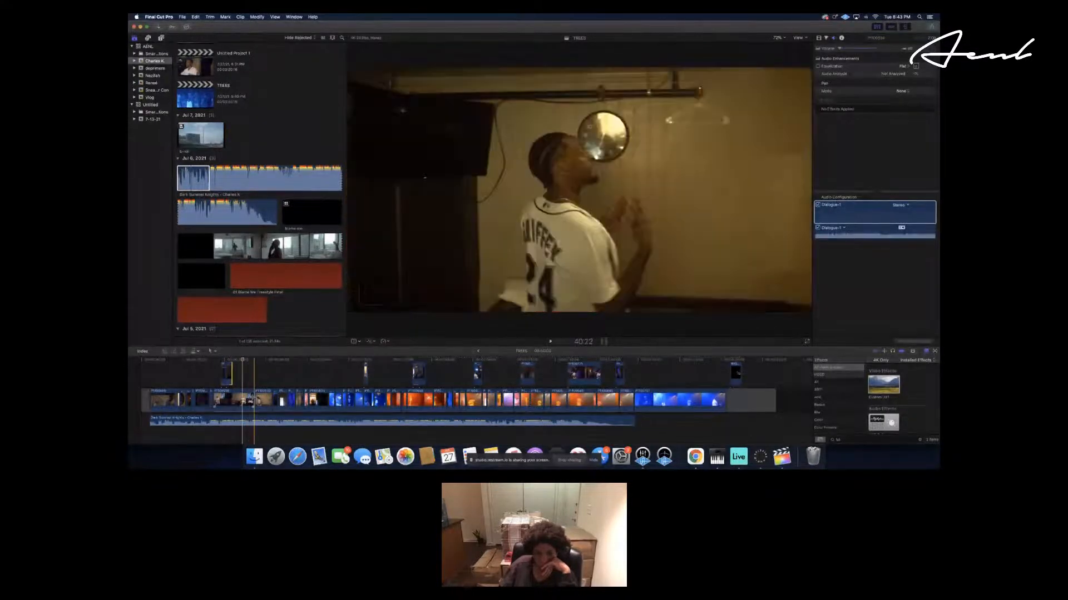
pyautogui.moveTo(251, 400); pyautogui.dragTo(241, 401)
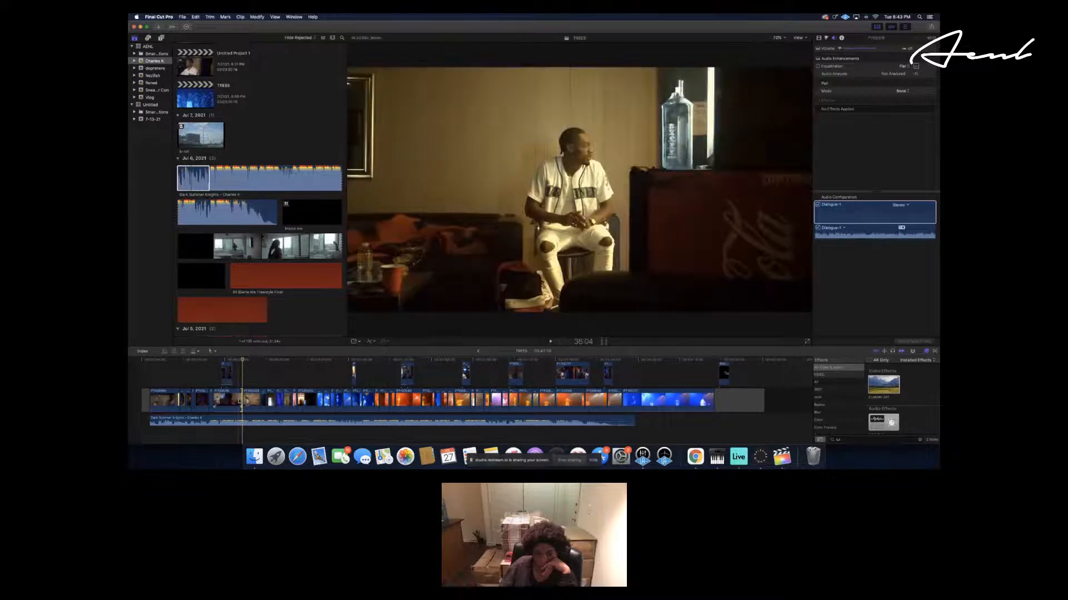
pyautogui.press('space')
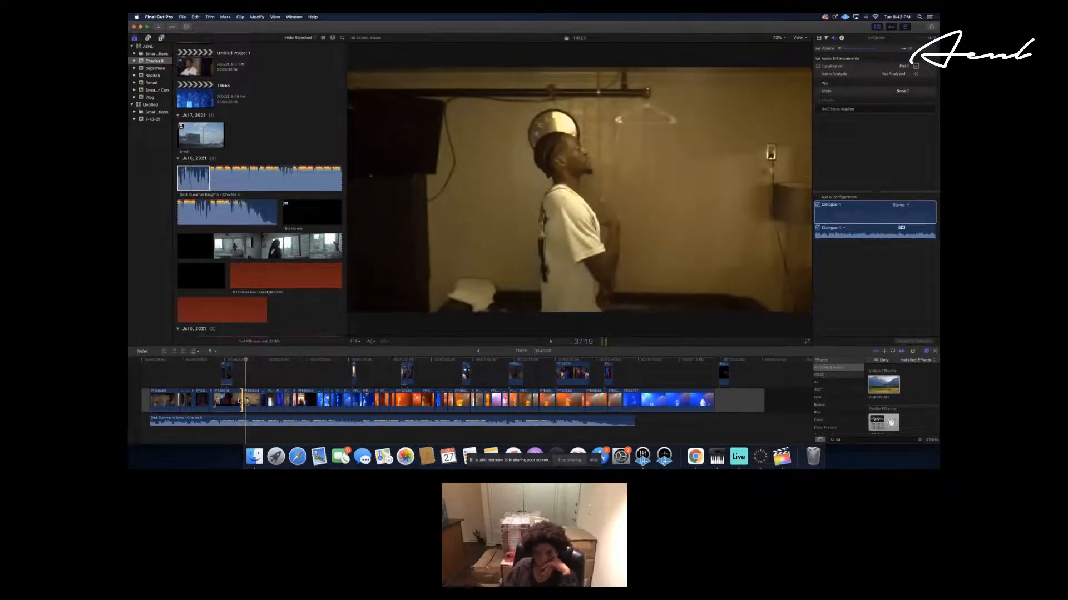
pyautogui.press('space')
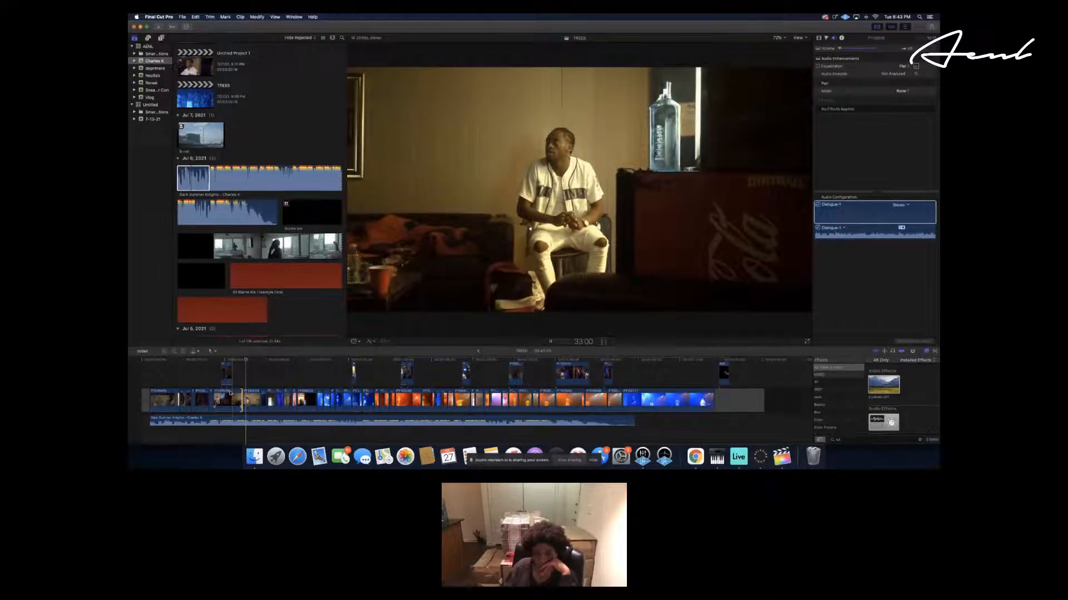
pyautogui.press('space')
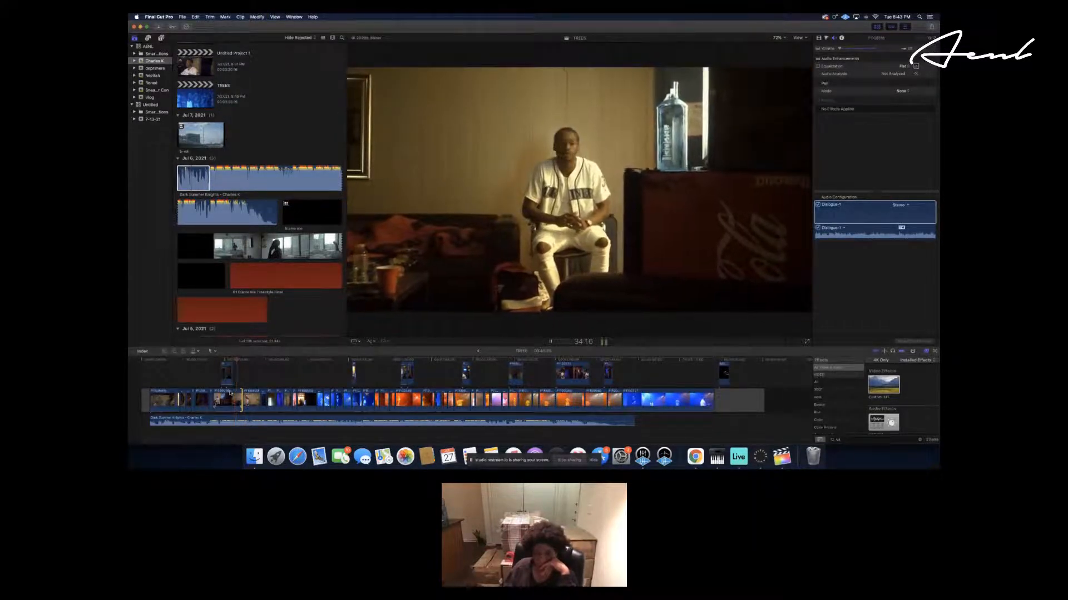
pyautogui.press('space')
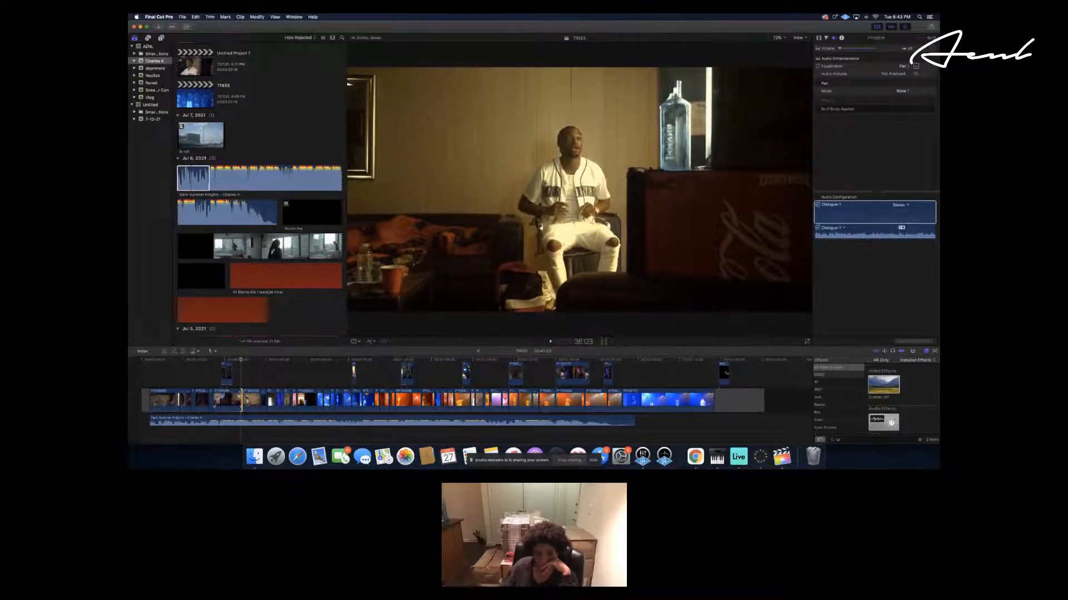
pyautogui.moveTo(241, 397); pyautogui.dragTo(239, 396)
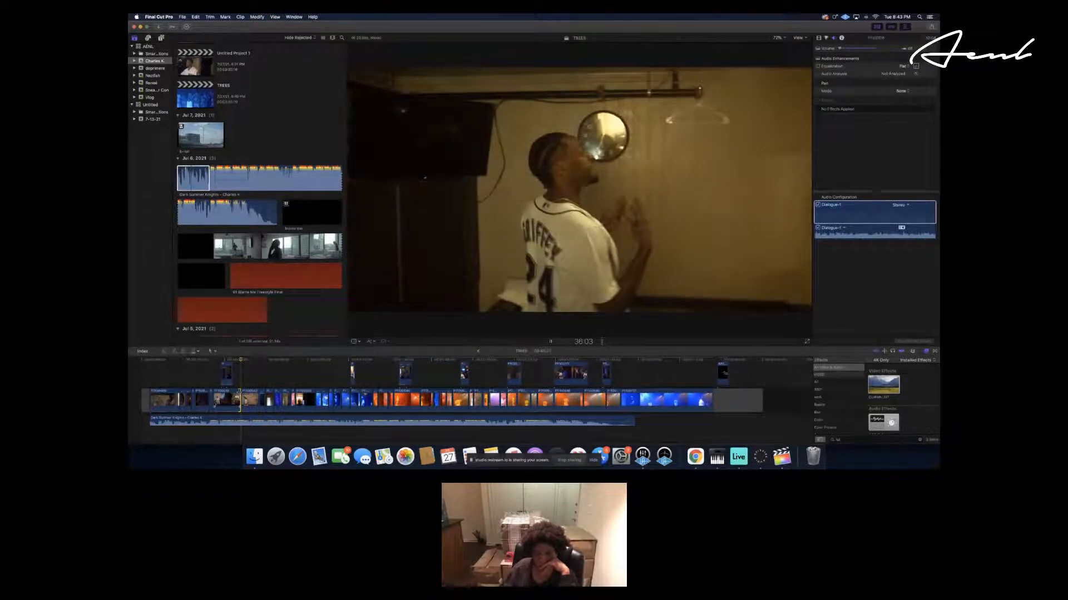
# Trim the end of the shot with the round wall mirror to 41:15.
pyautogui.press('space')
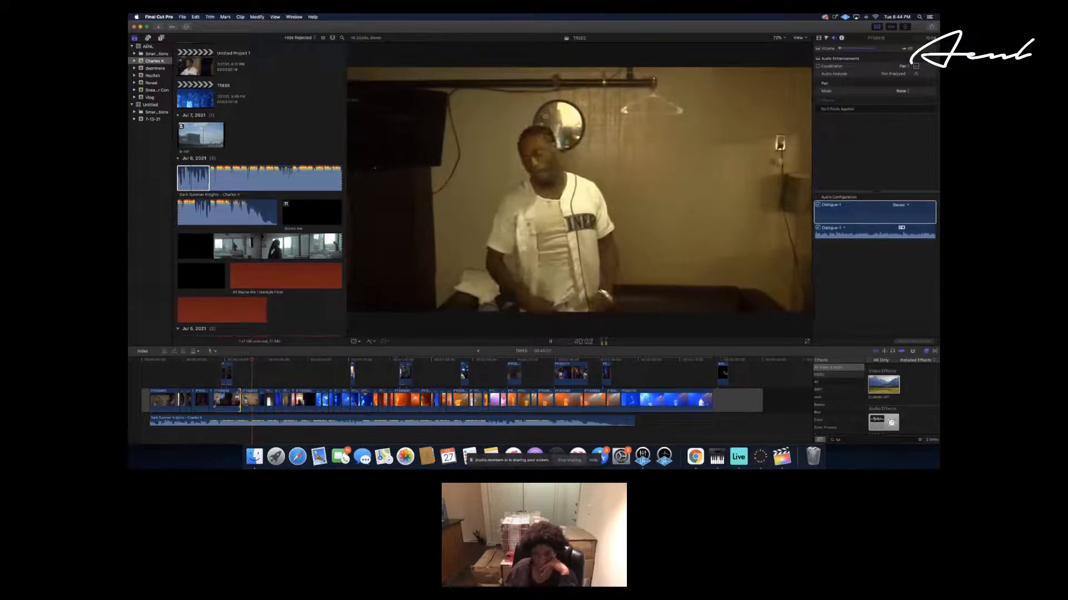
pyautogui.press('space')
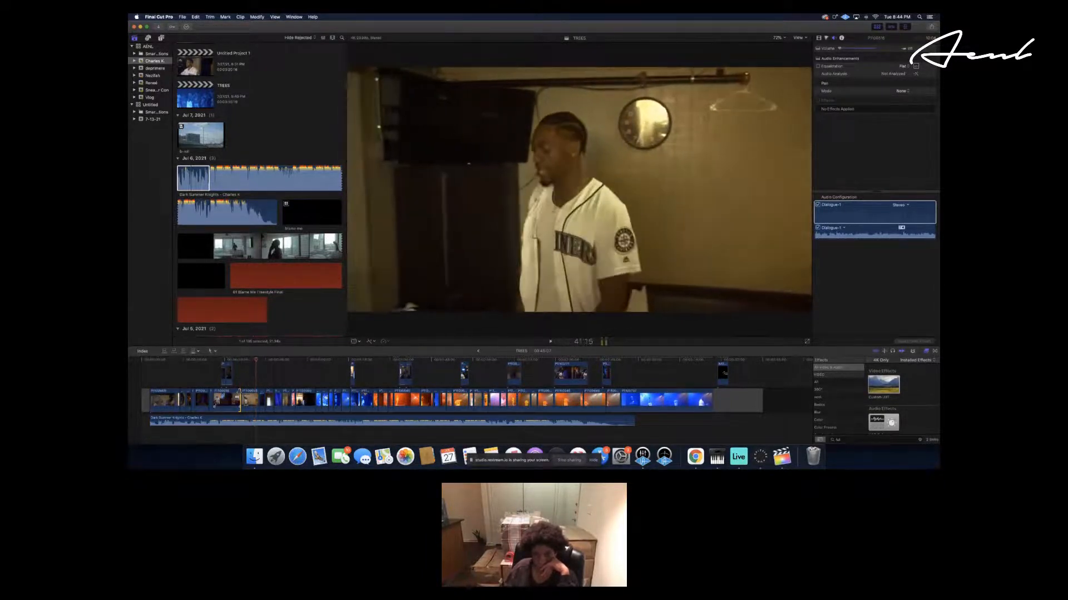
pyautogui.moveTo(257, 394); pyautogui.dragTo(255, 394)
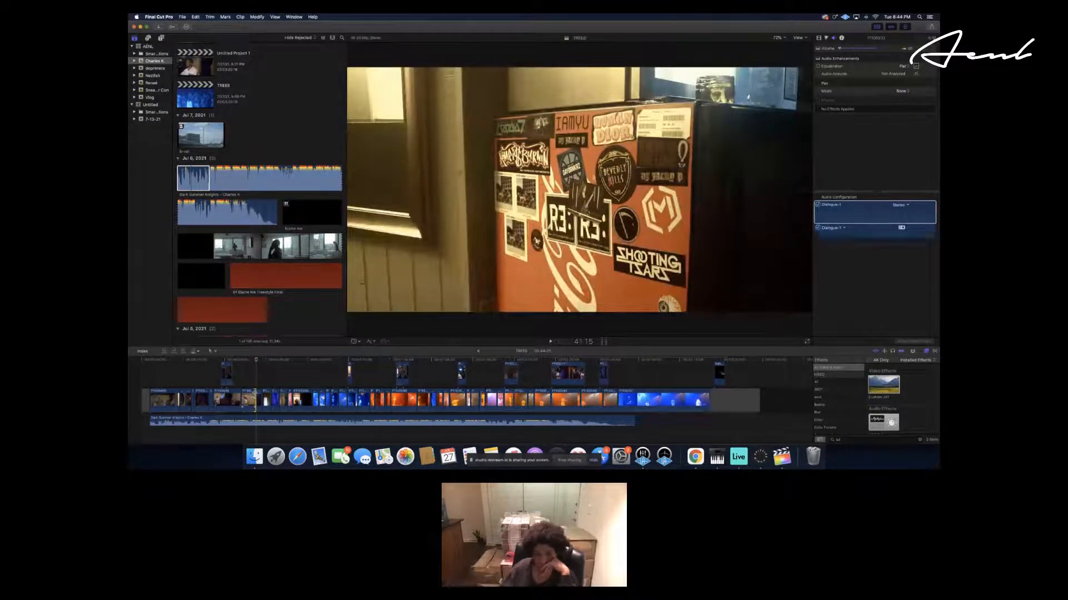
# Review the cut at 41:15 and trim the start of the sticker-covered fridge shot.
pyautogui.press('space')
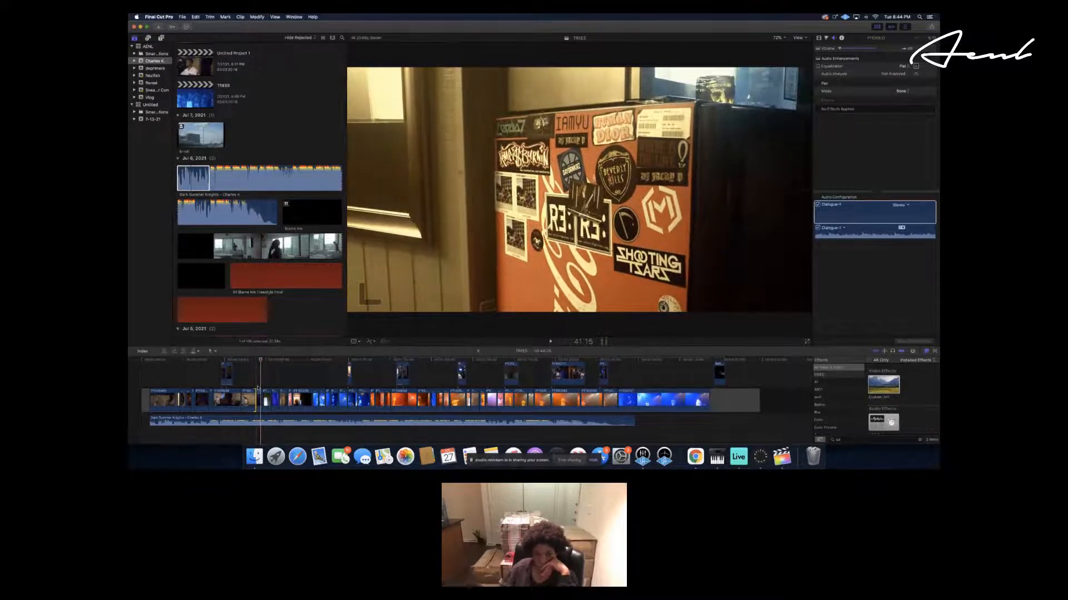
pyautogui.press('space')
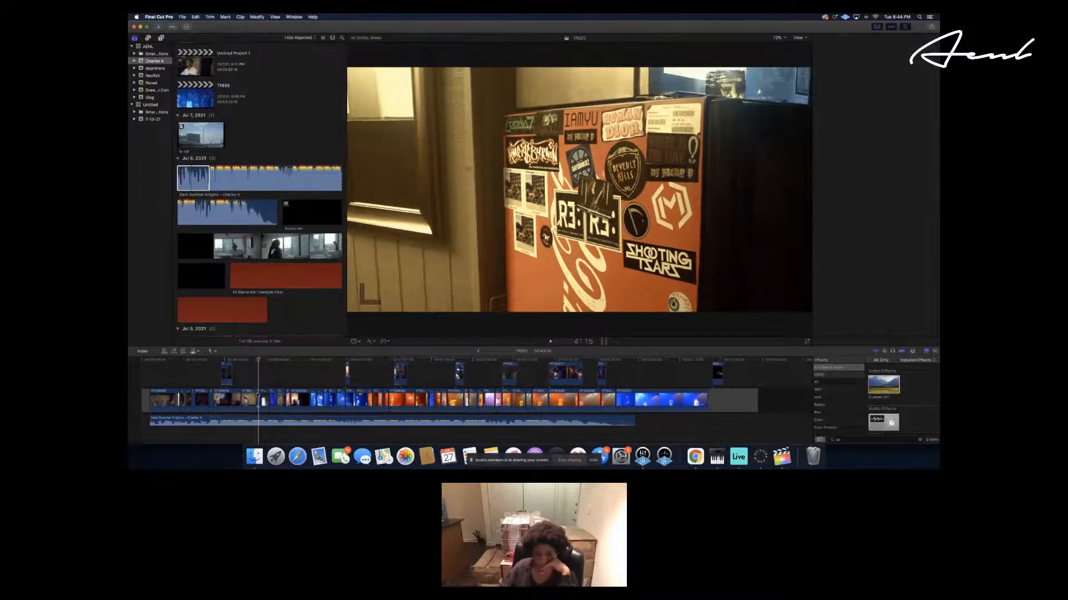
pyautogui.press('space')
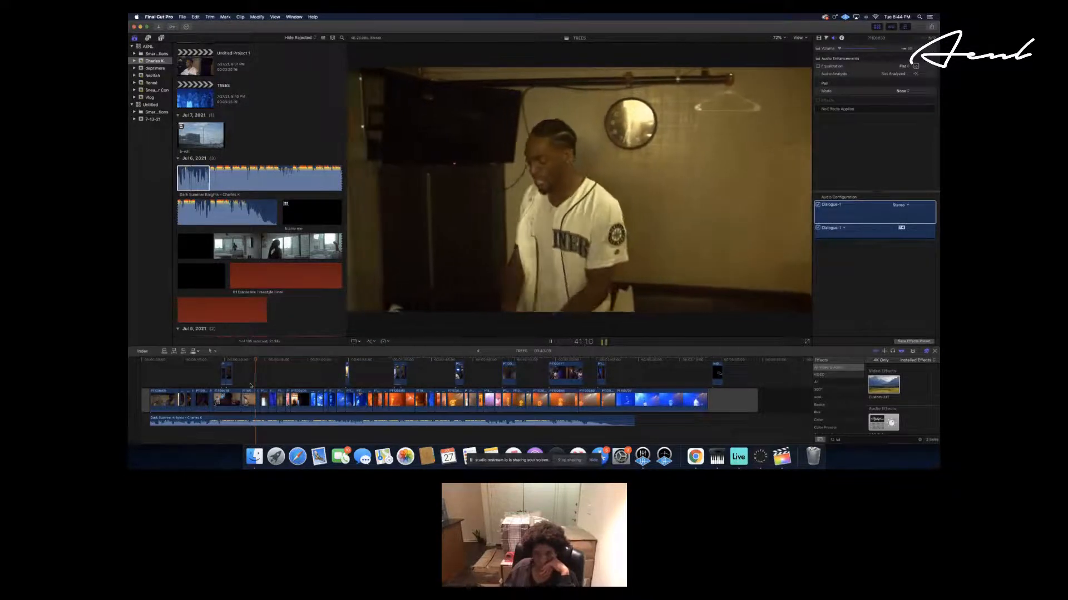
# Locate the cut point frame by frame and delete a further short opening section of the sticker-covered fridge shot.
pyautogui.press('space')
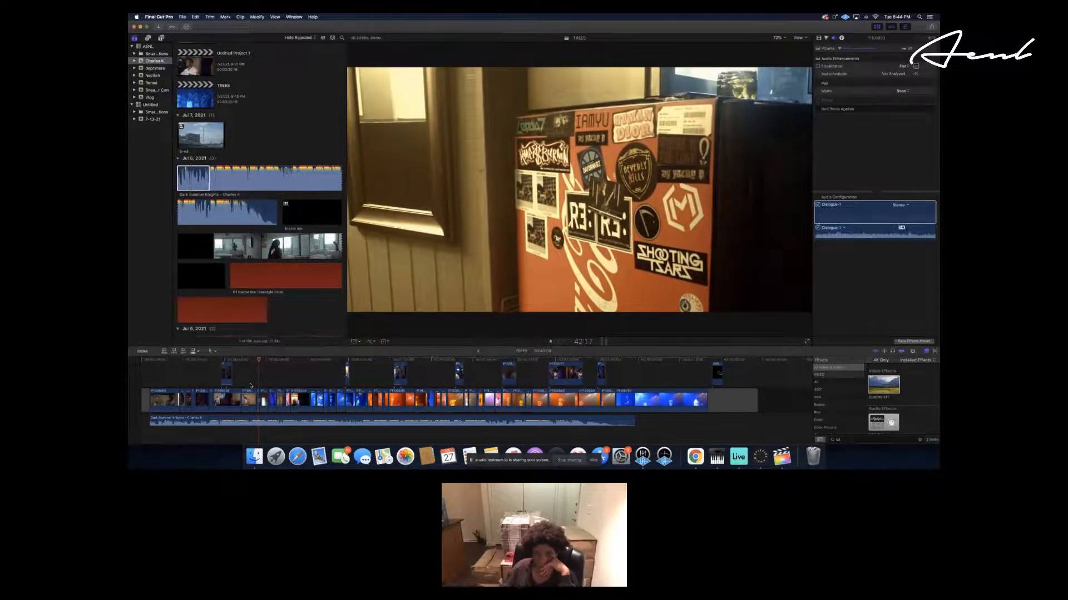
pyautogui.press('Left')
pyautogui.press('Left')
pyautogui.press('Left')
pyautogui.press('Left')
pyautogui.press('Left')
pyautogui.press('Left')
pyautogui.press('Left')
pyautogui.press('Left')
pyautogui.press('Left')
pyautogui.press('Left')
pyautogui.press('Left')
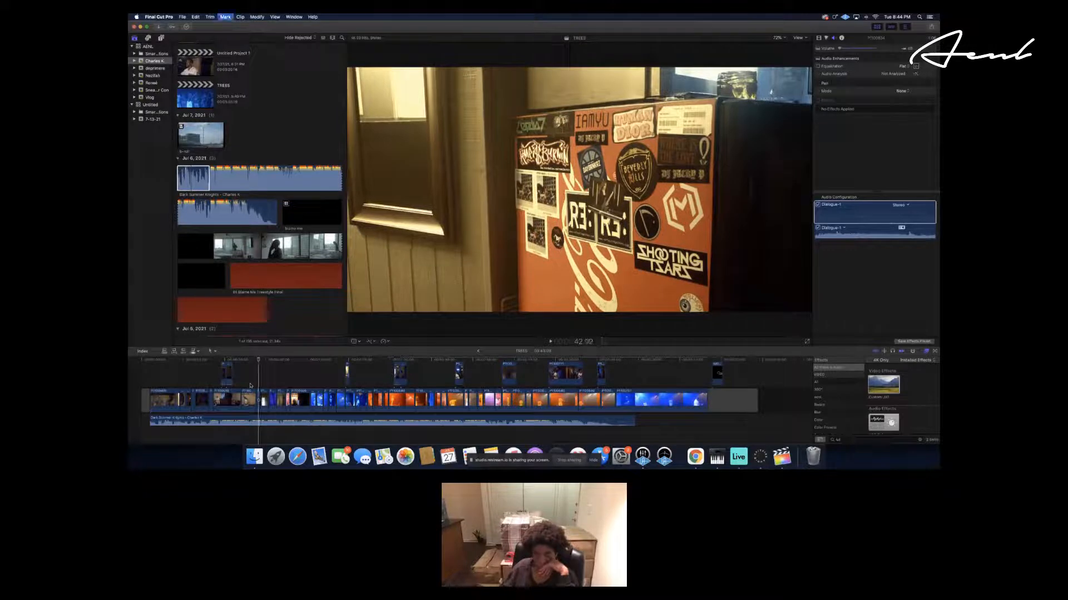
pyautogui.press('Right')
pyautogui.press('Right')
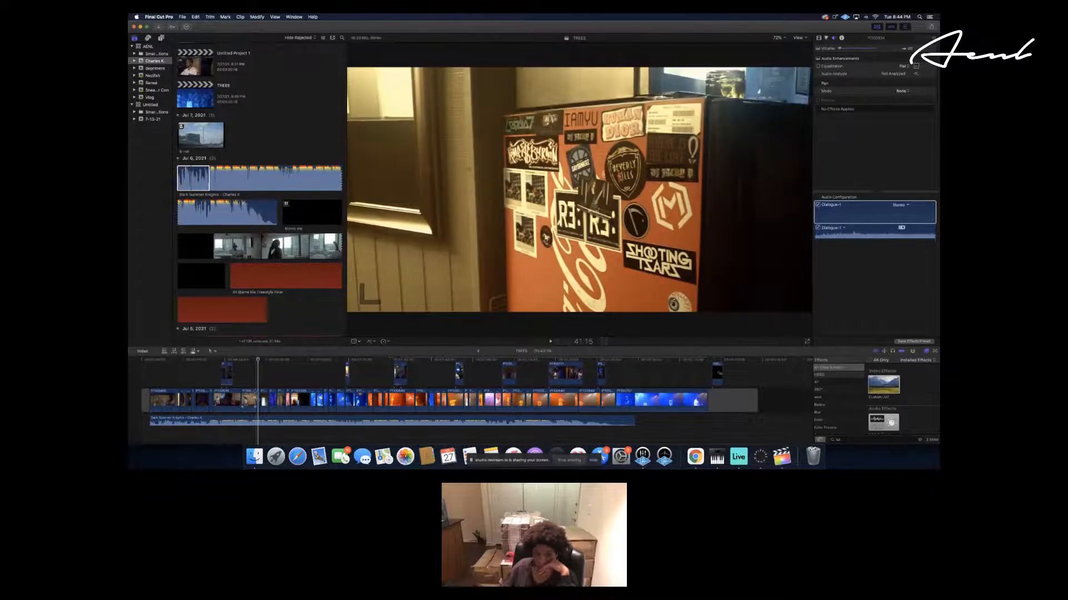
pyautogui.press('BackSpace')
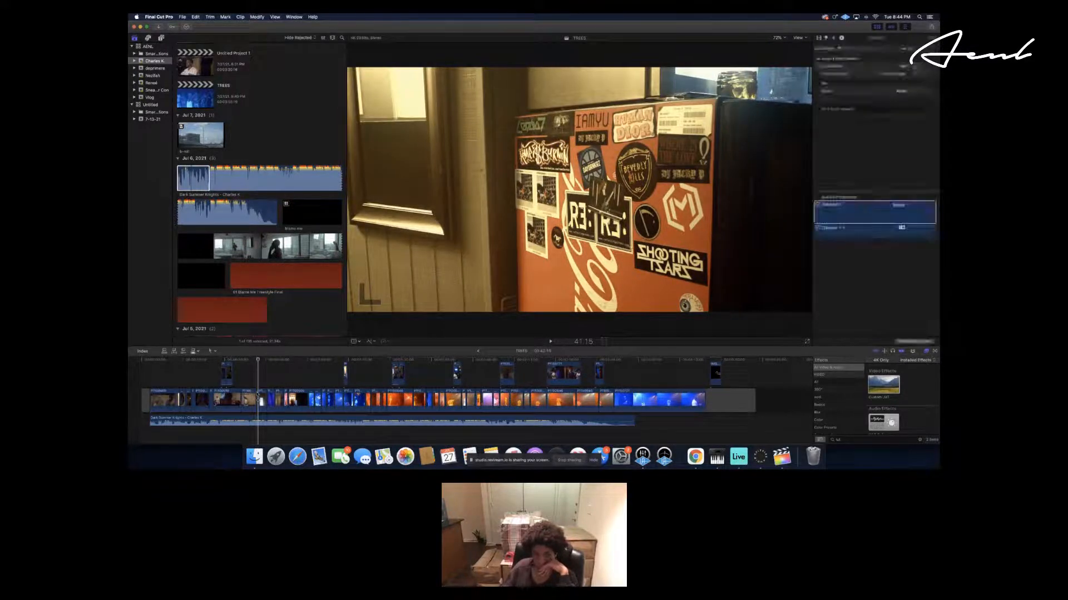
# Play on from 41:15, shorten the footage near the man in white gesturing in the hallway at about 48:08, and replay the cut.
pyautogui.press('space')
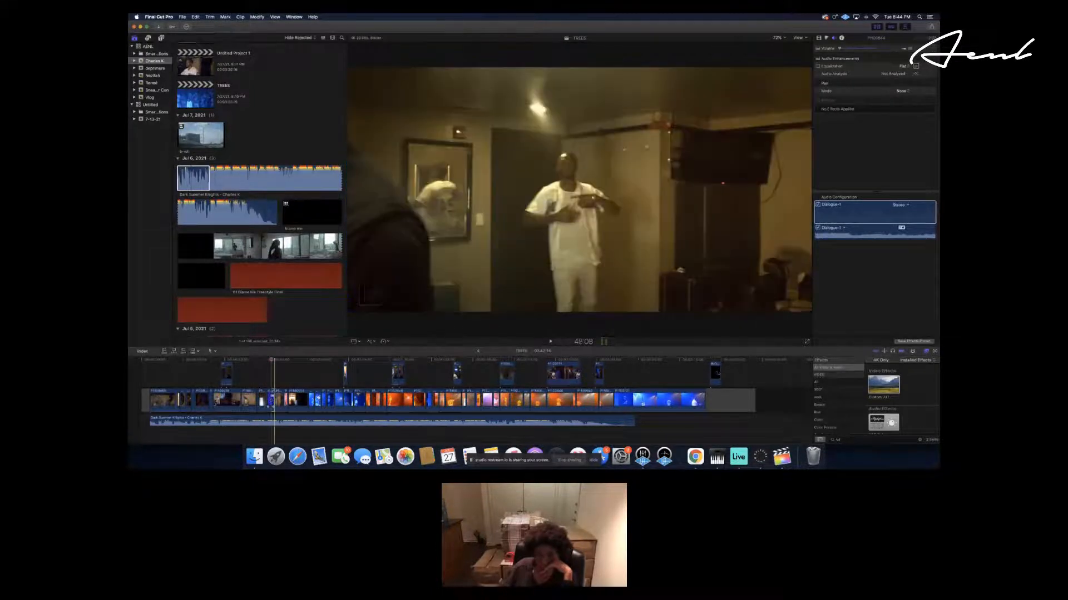
pyautogui.moveTo(271, 407); pyautogui.dragTo(275, 407)
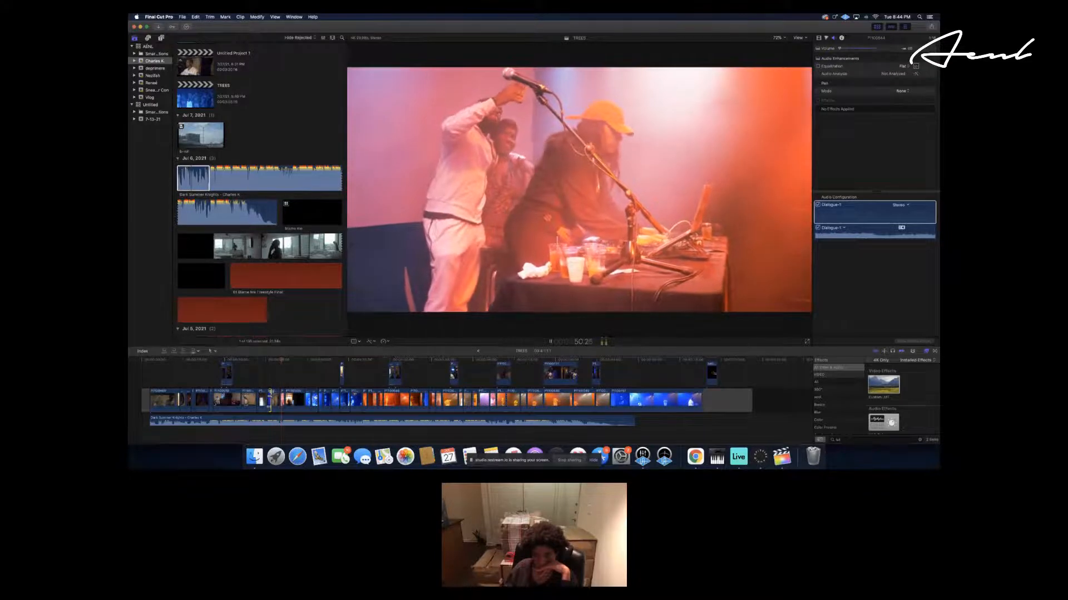
pyautogui.press('space')
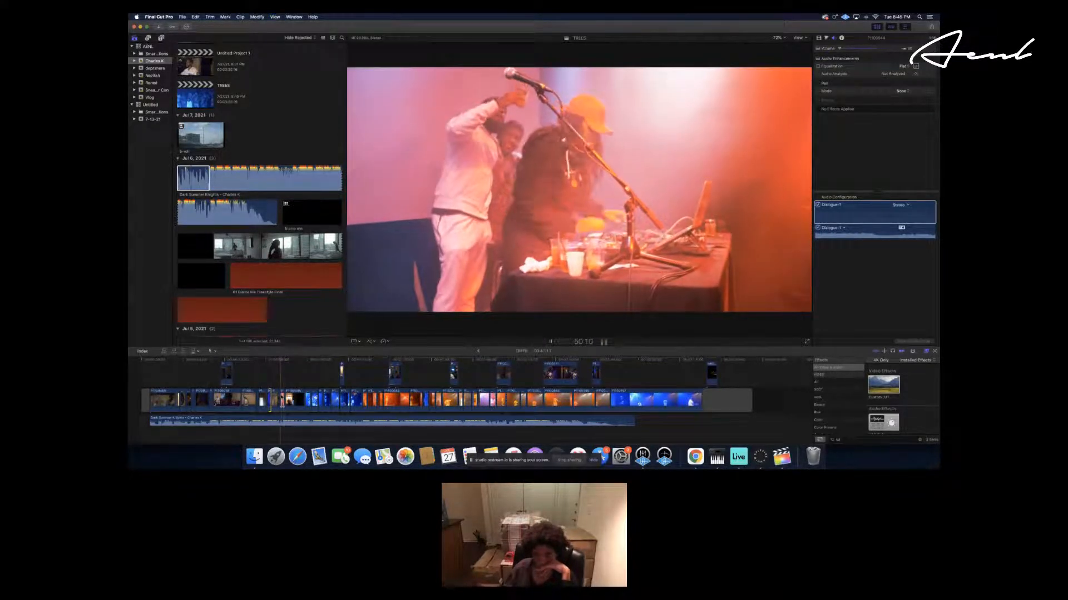
# Delete the opening section of the red-lit DJ table shot up to 51:08 and play through the cut.
pyautogui.press('space')
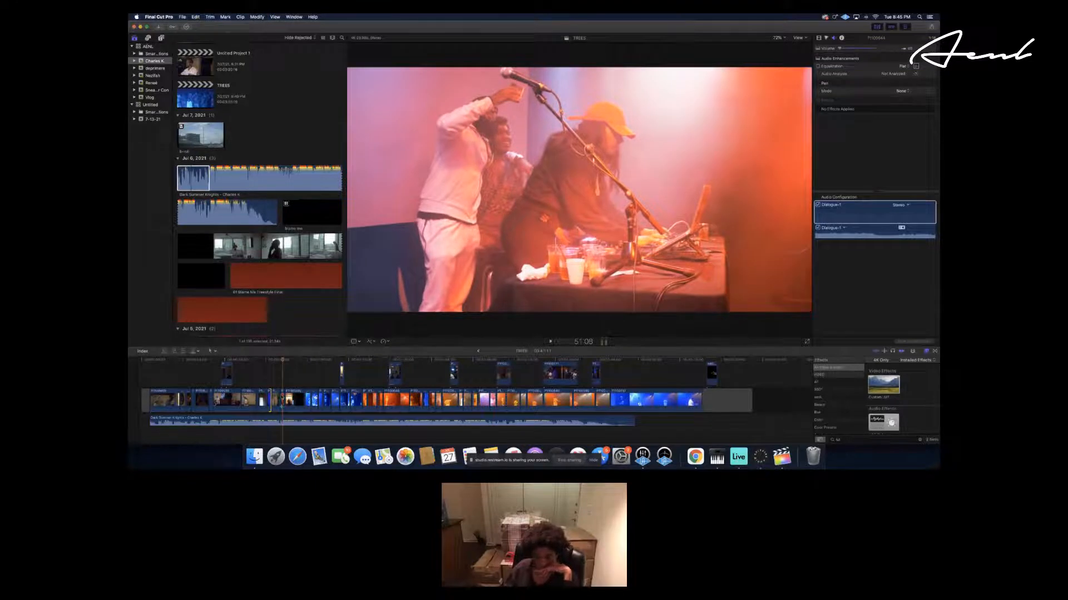
pyautogui.press('Delete')
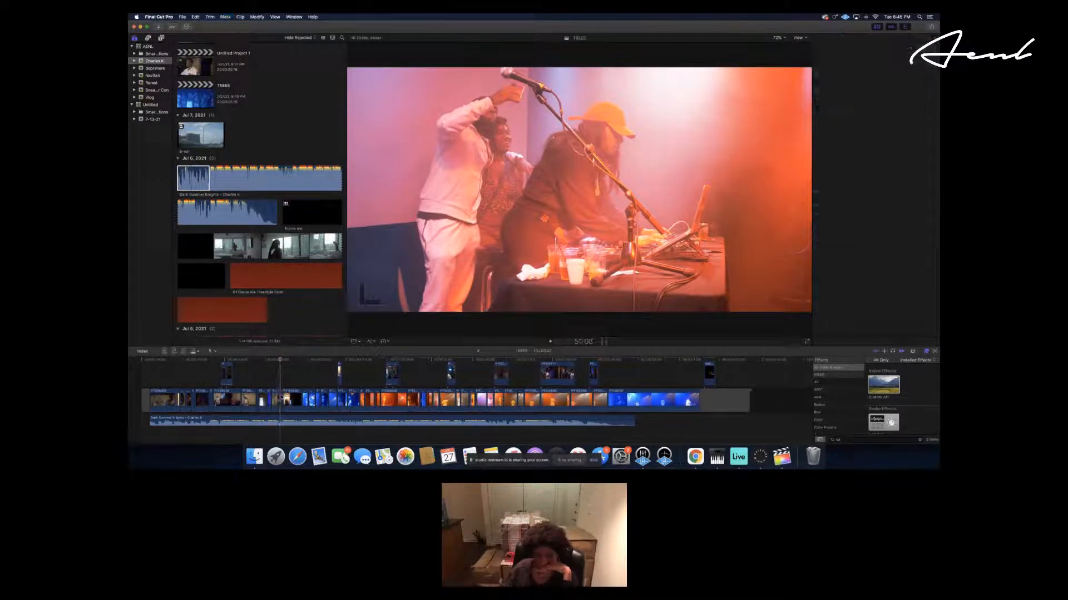
pyautogui.press('space')
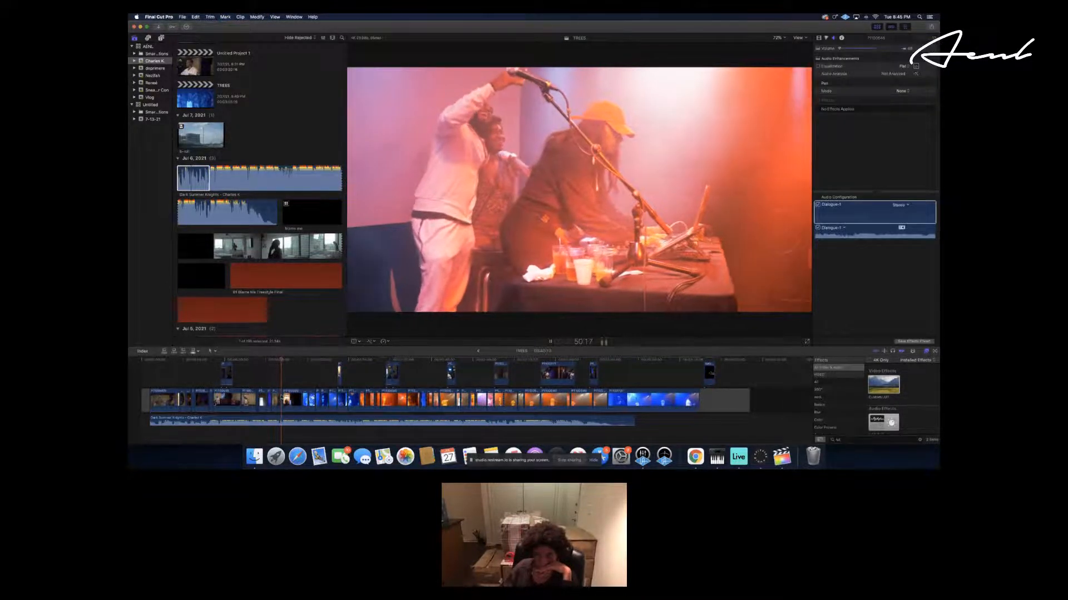
pyautogui.press('space')
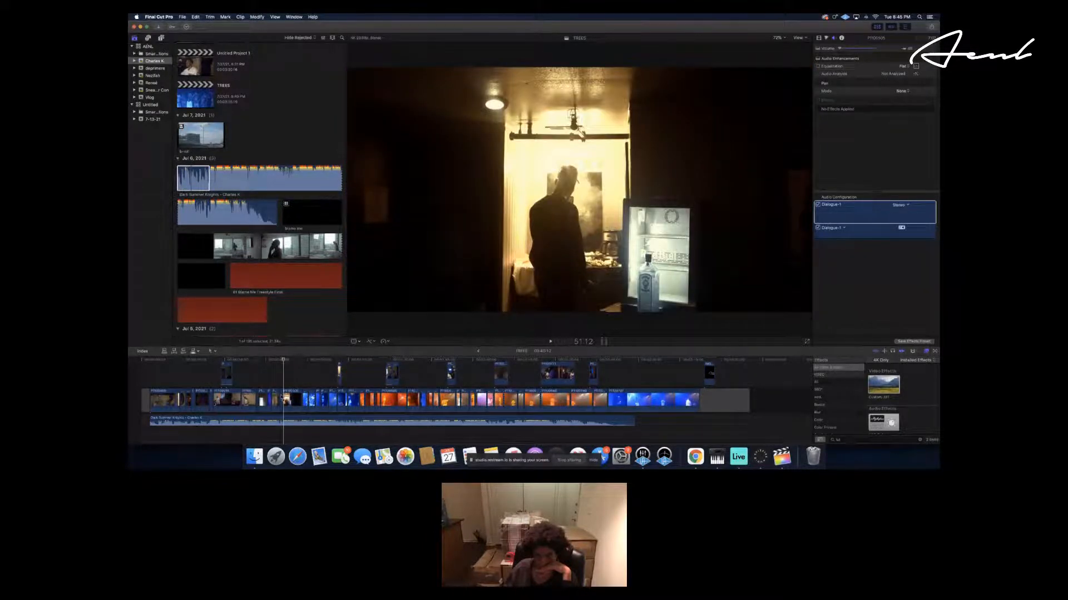
# Review the silhouette shot beside the lit fridge and trim its end to 55:11.
pyautogui.press('space')
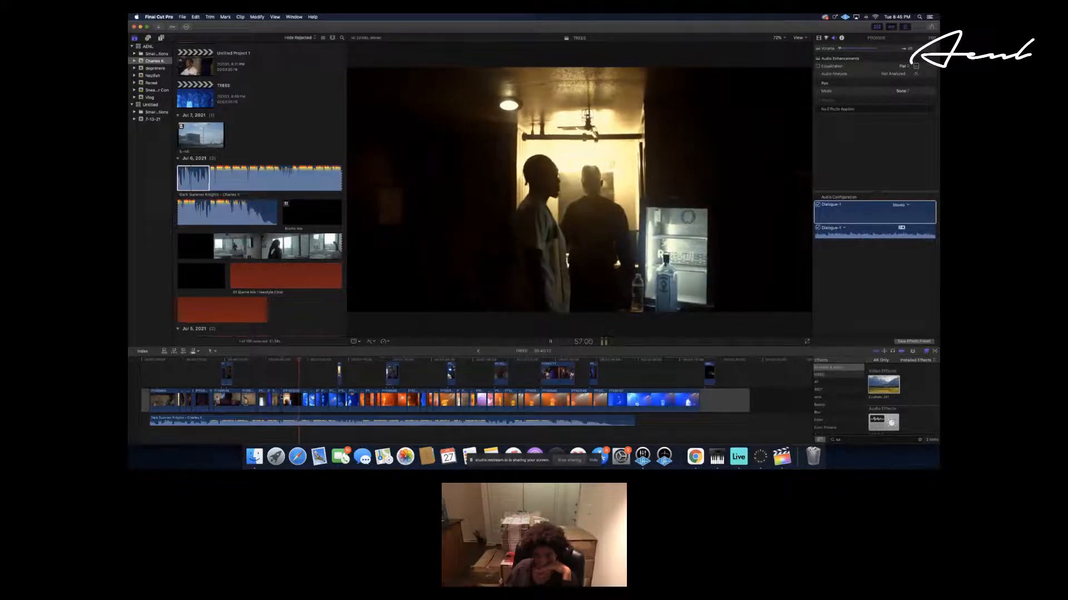
pyautogui.press('space')
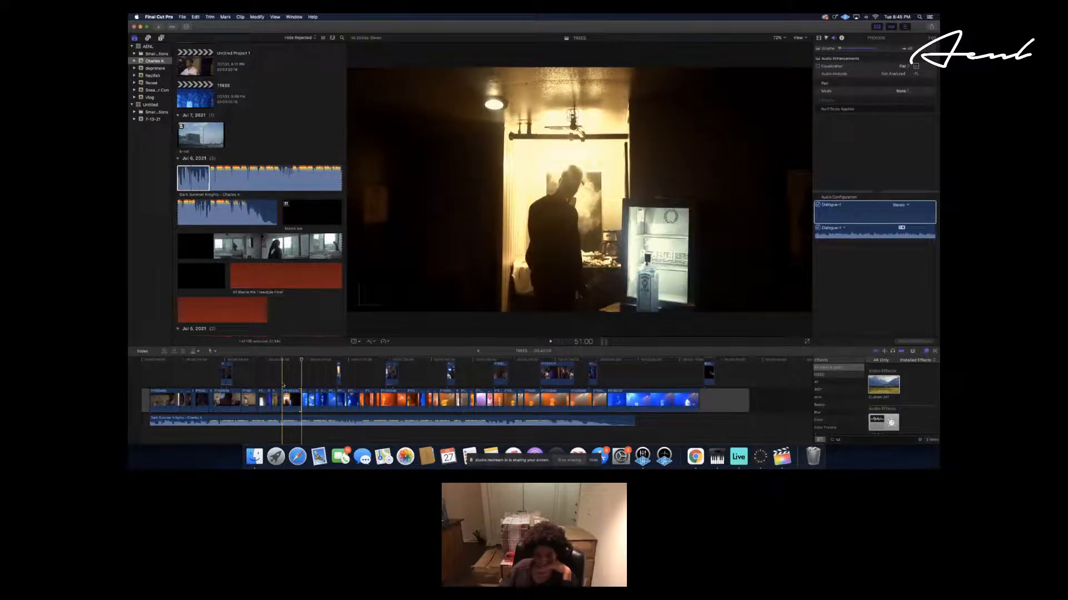
pyautogui.press('space')
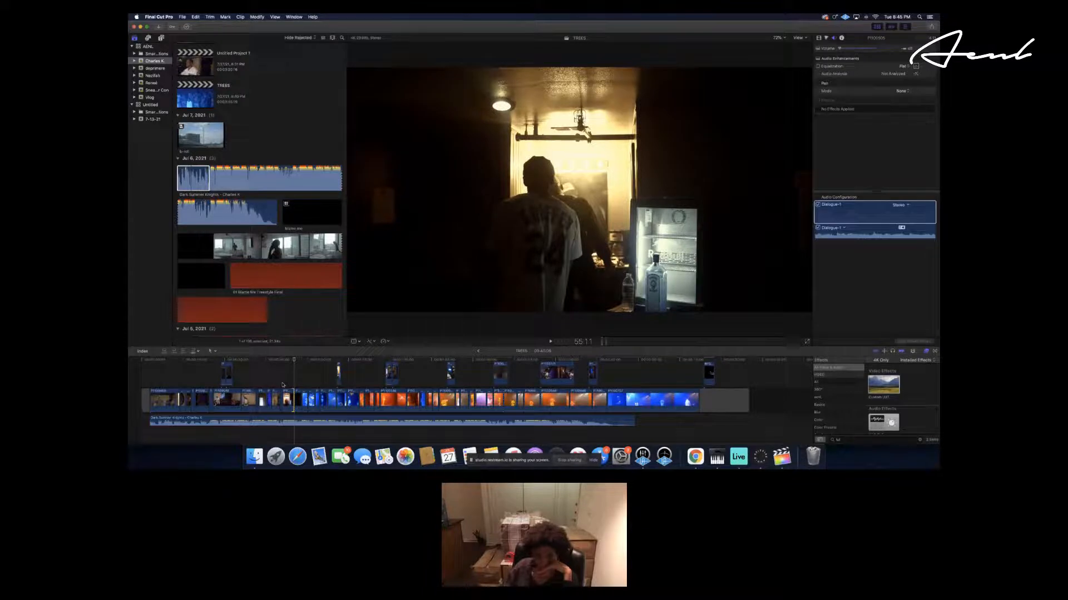
pyautogui.press('BackSpace')
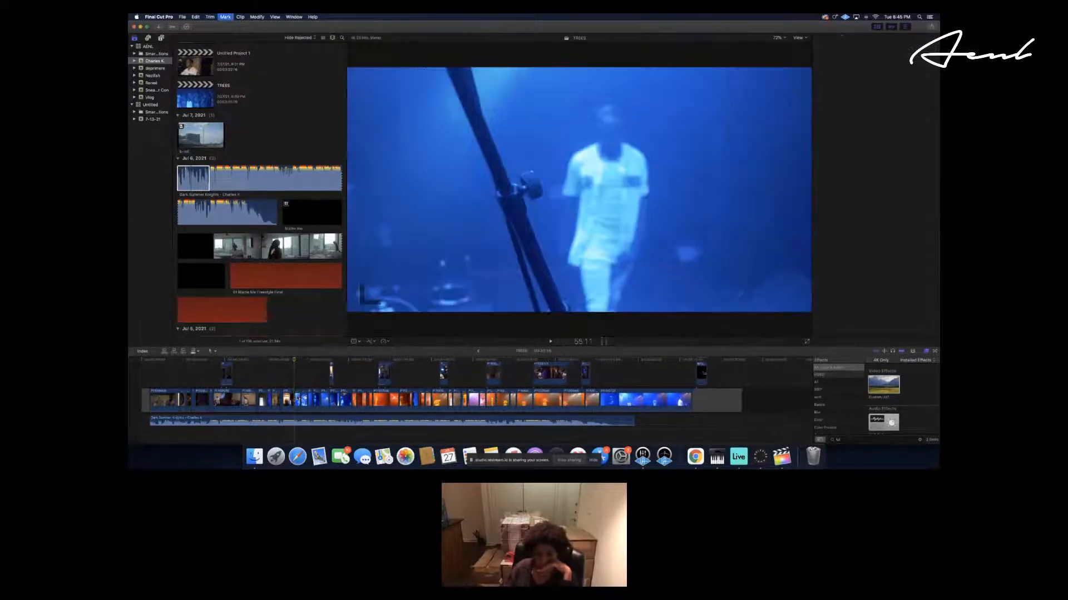
# Play the blue-lit stage footage and trim the end of the shot before the row of spotlights to 58:18.
pyautogui.press('space')
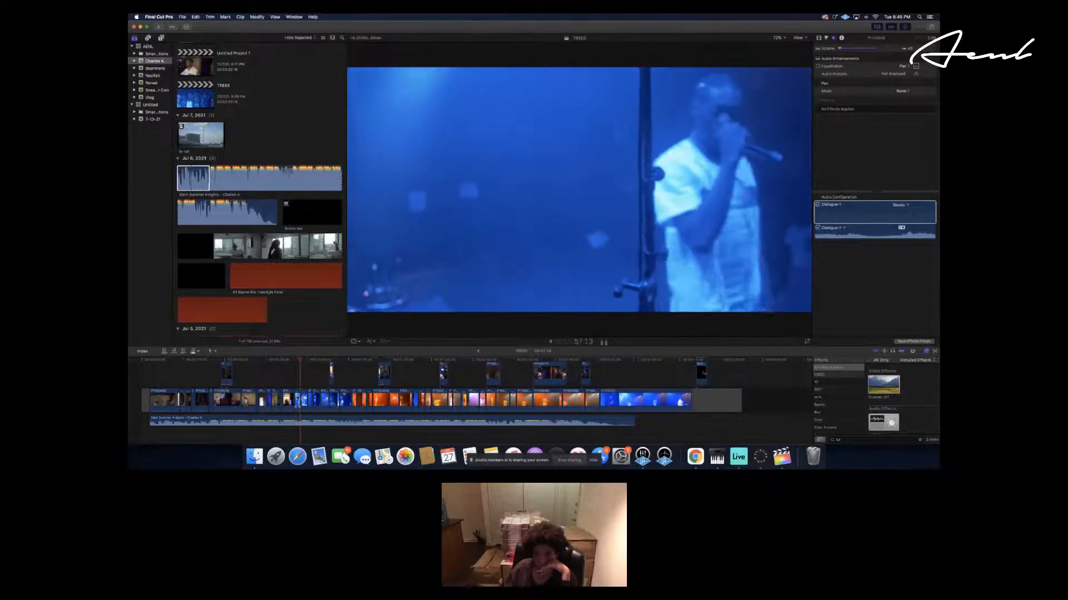
pyautogui.press('space')
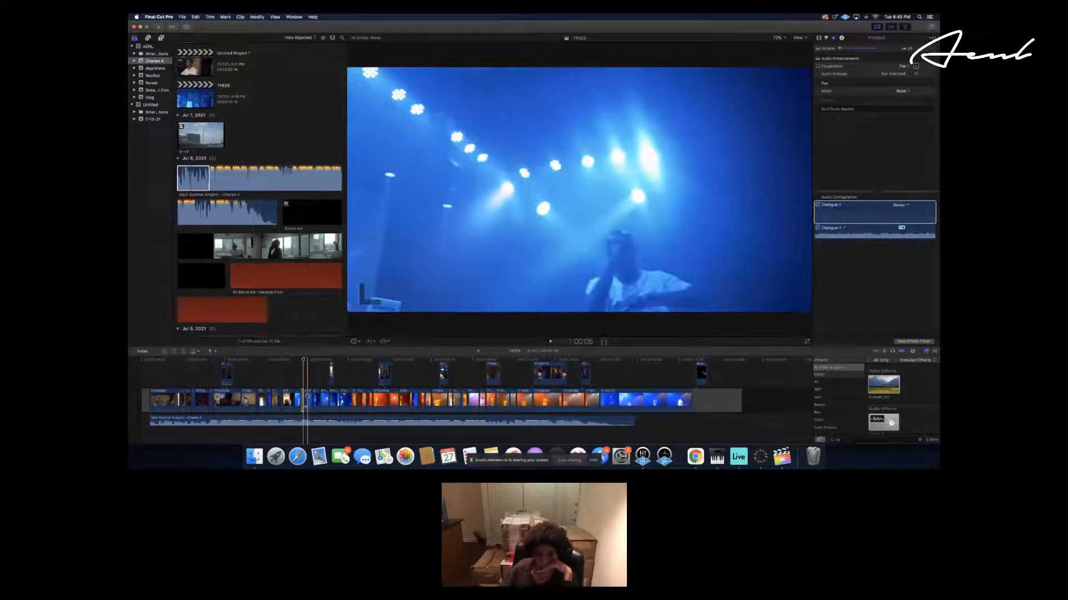
pyautogui.press('BackSpace')
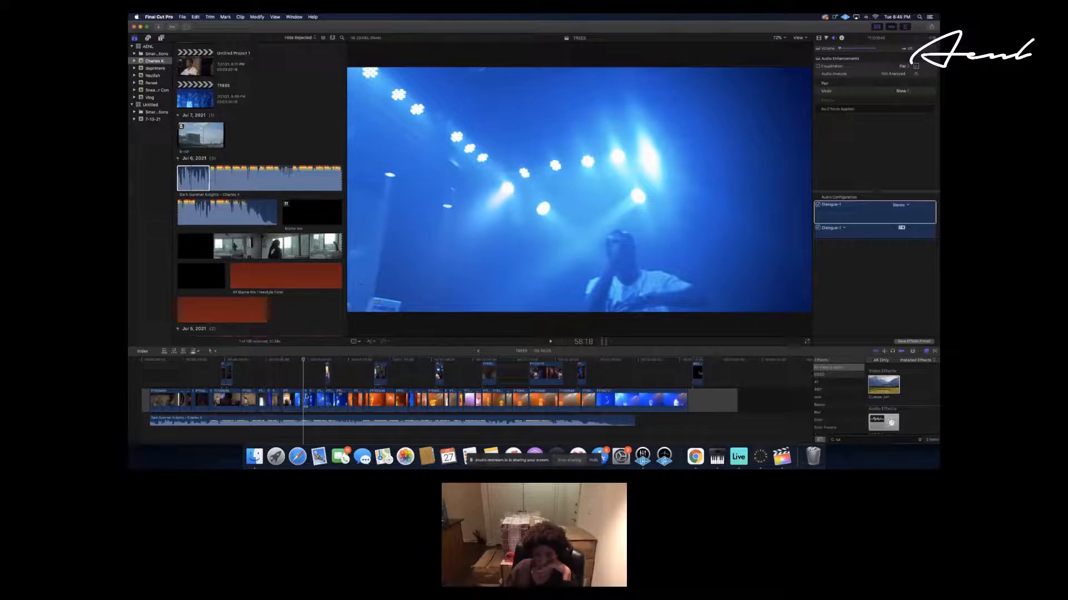
# Delete a short section of the blue-lit performer footage from 1:04:23 and play on from the cut.
pyautogui.press('space')
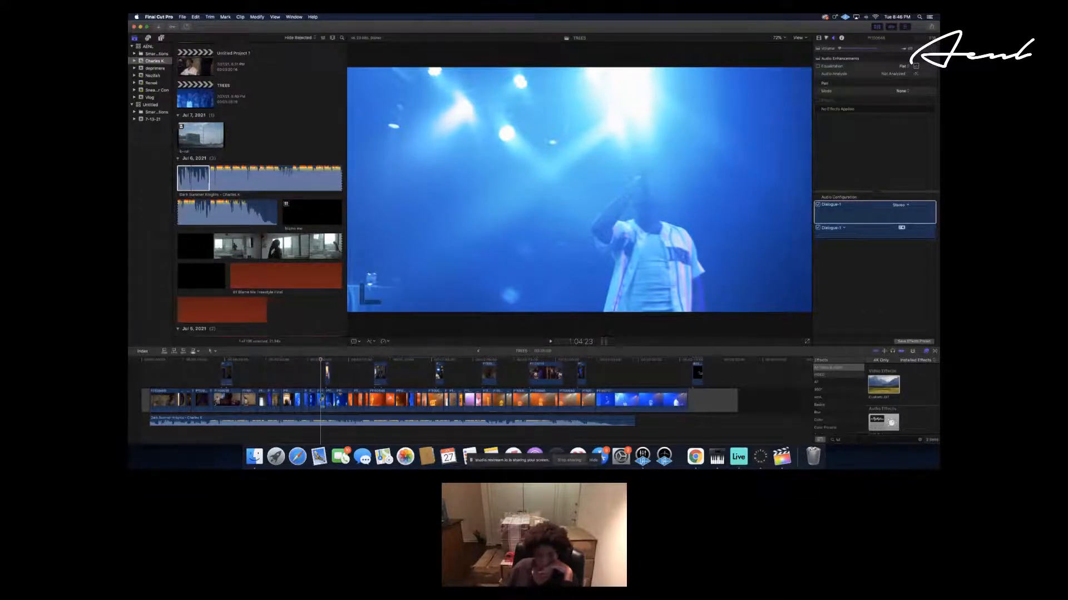
pyautogui.press('Delete')
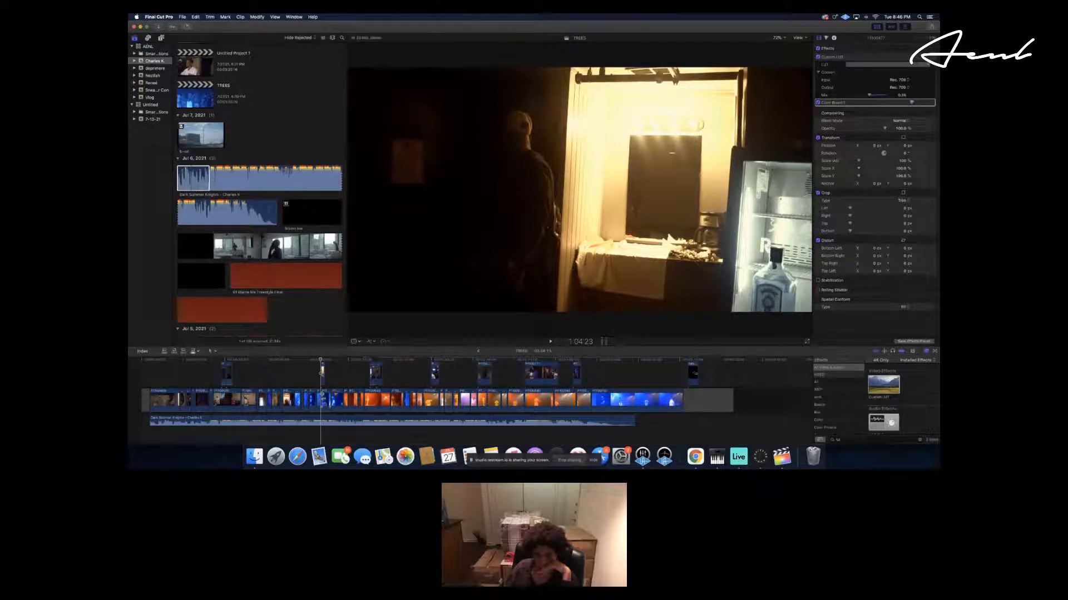
pyautogui.press('space')
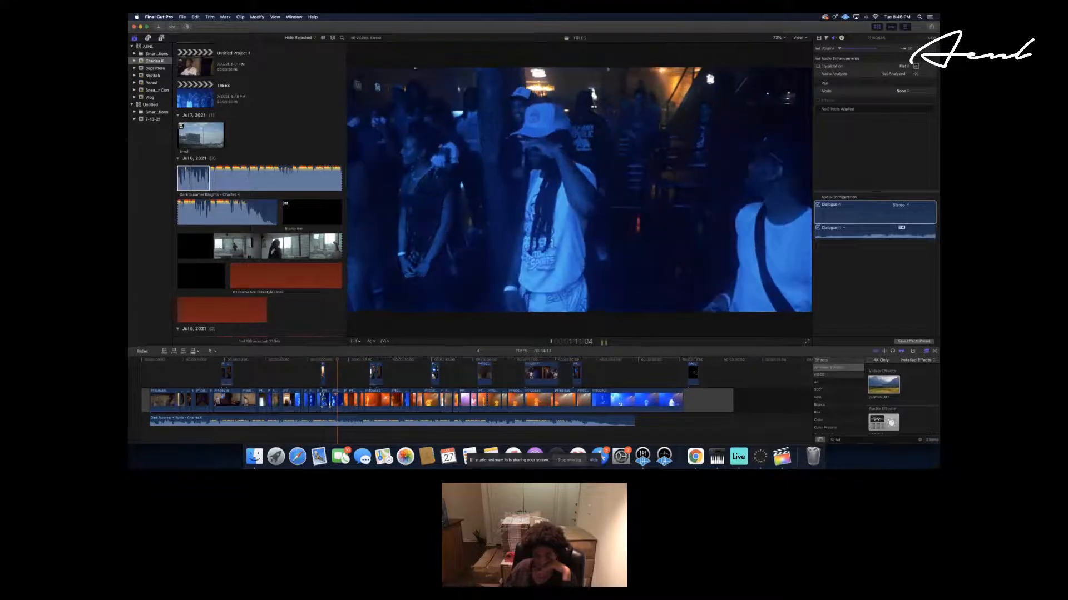
# Locate the cut point frame by frame and trim the end of the blue-lit crowd shot to 1:12:03.
pyautogui.press('space')
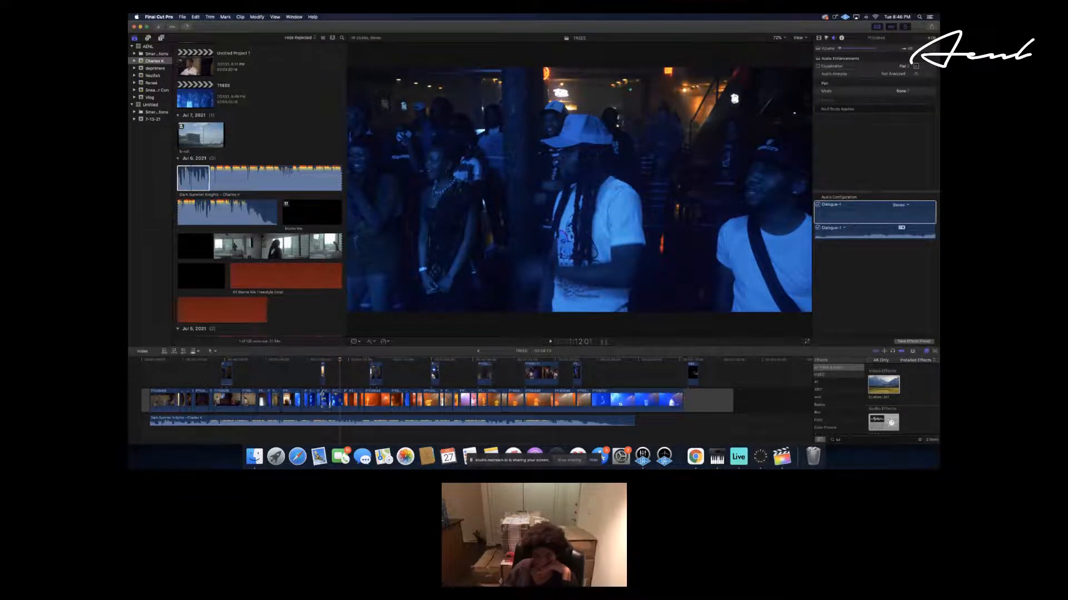
pyautogui.press('Right')
pyautogui.press('Right')
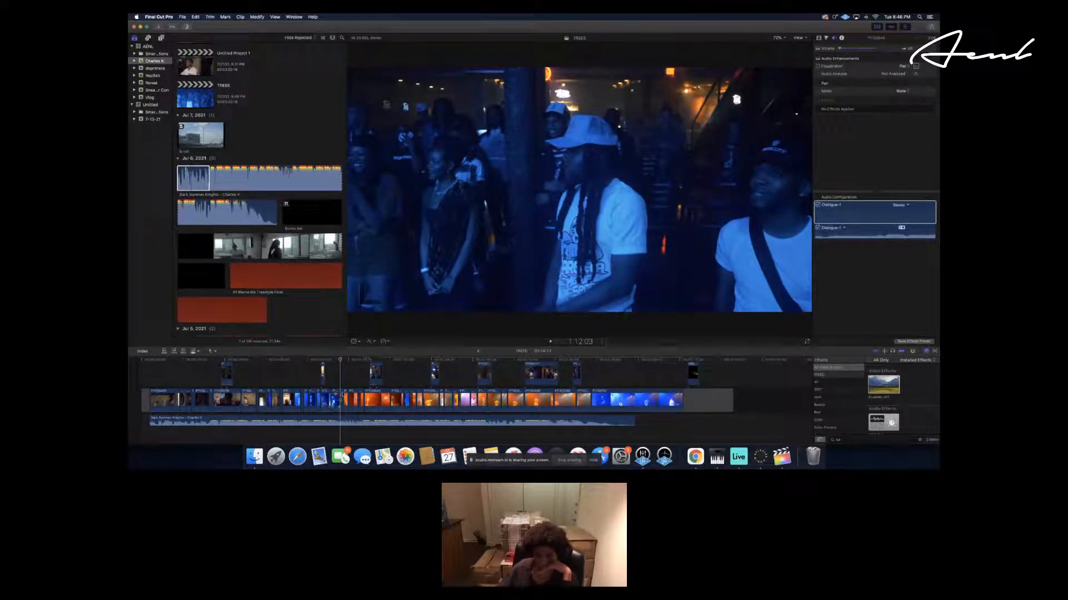
pyautogui.press('Left')
pyautogui.press('Right')
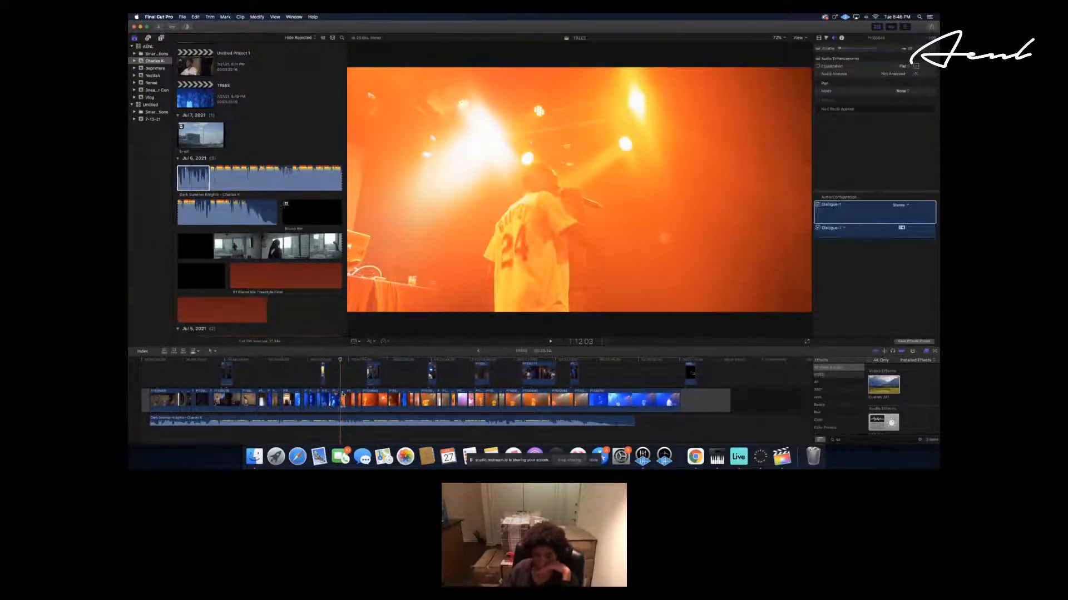
# Play the orange-lit stage footage from 1:12:03 and slightly tighten the cut near 1:17:08.
pyautogui.press('space')
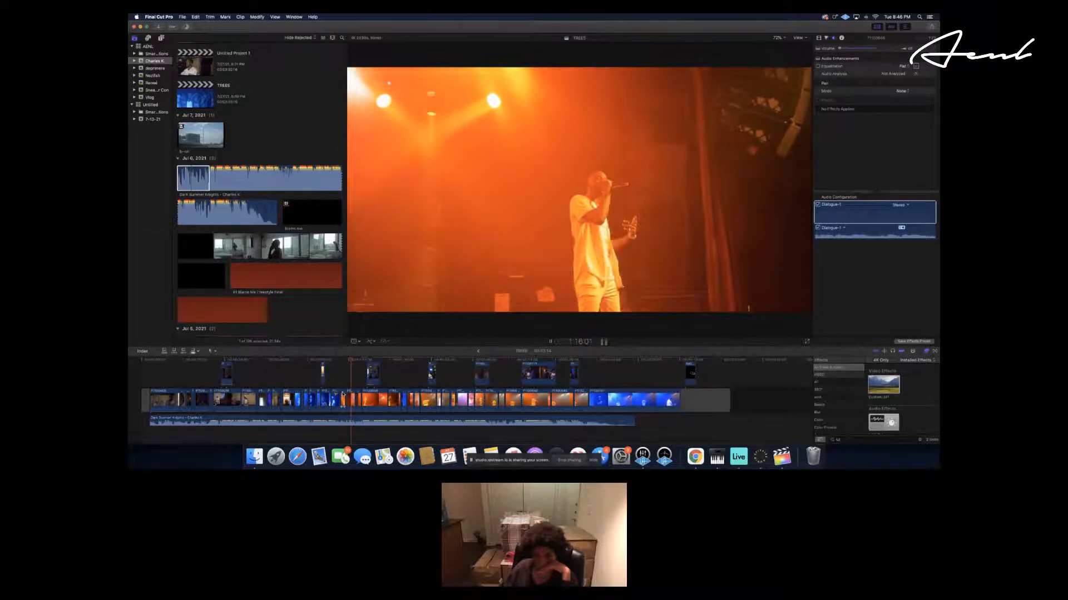
pyautogui.press('space')
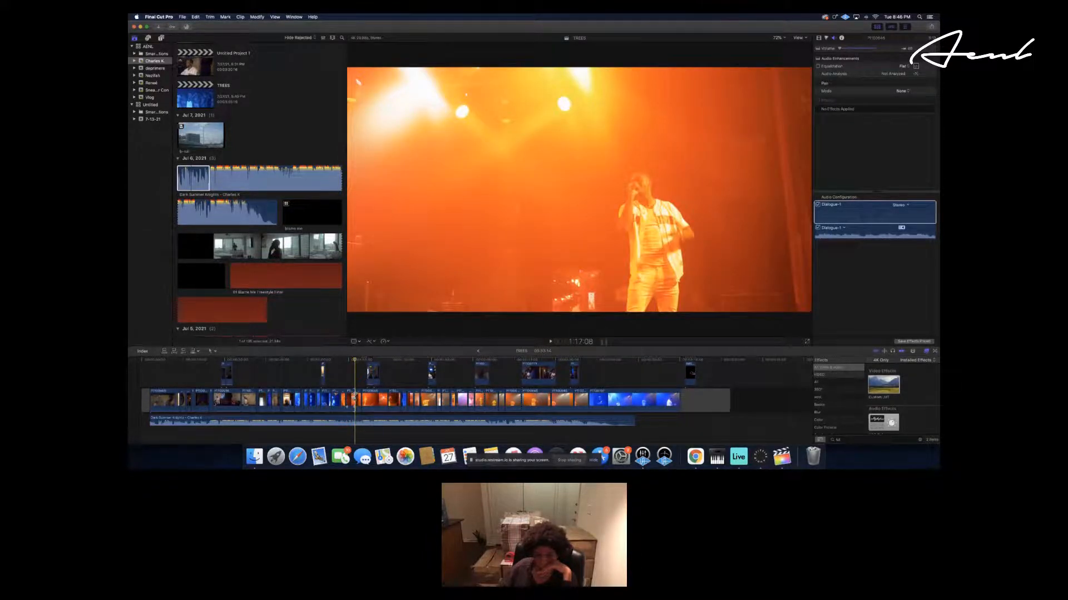
pyautogui.moveTo(354, 397); pyautogui.dragTo(352, 399)
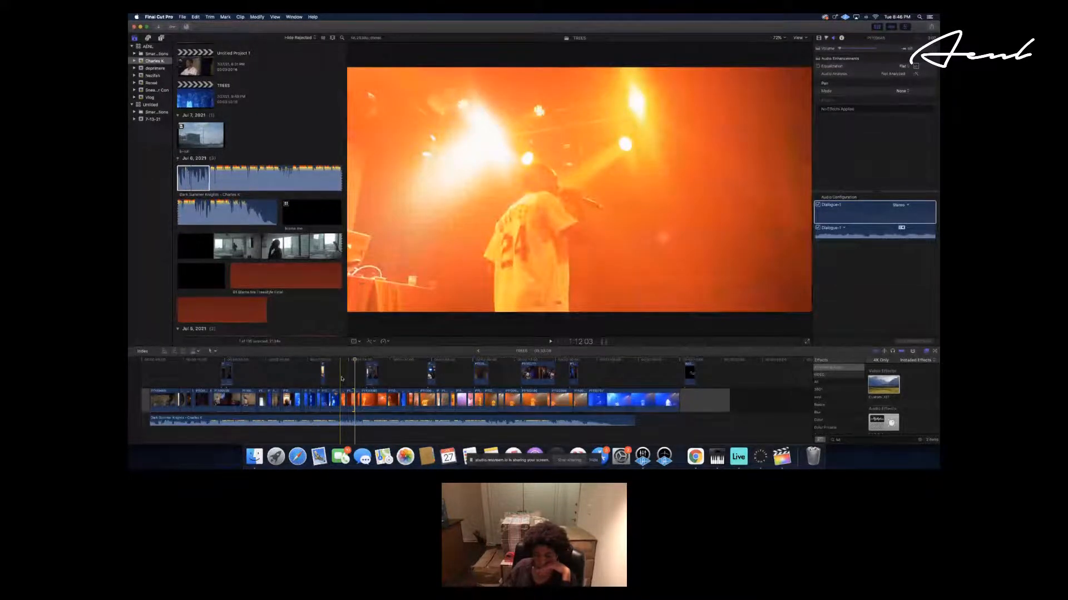
# Shorten the connected close-up of the man in the cap to end at 1:24:05, removing the leftover piece.
pyautogui.press('space')
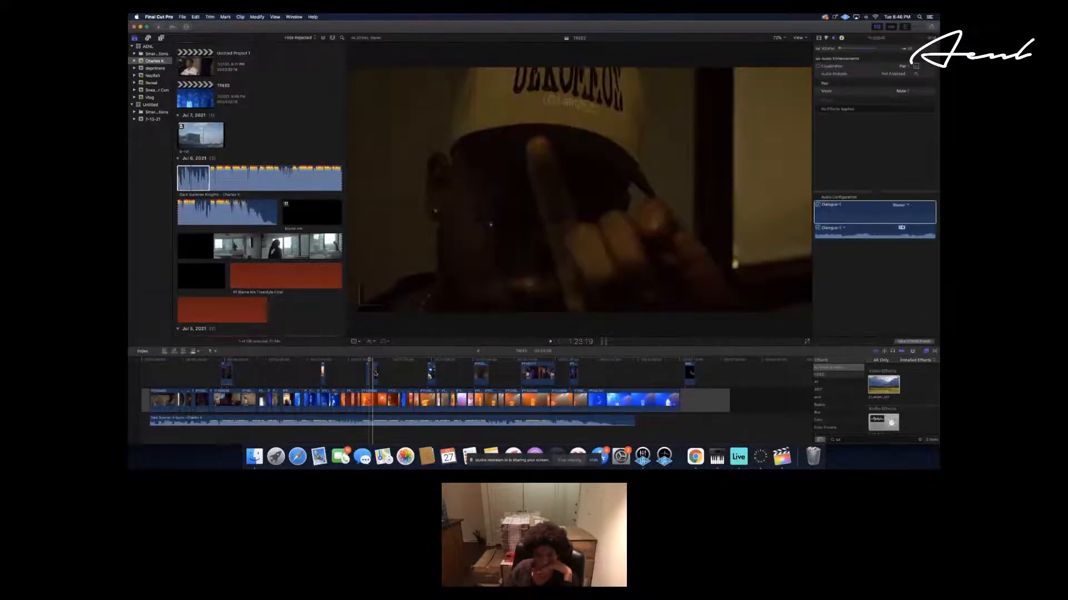
pyautogui.moveTo(377, 372); pyautogui.dragTo(373, 374)
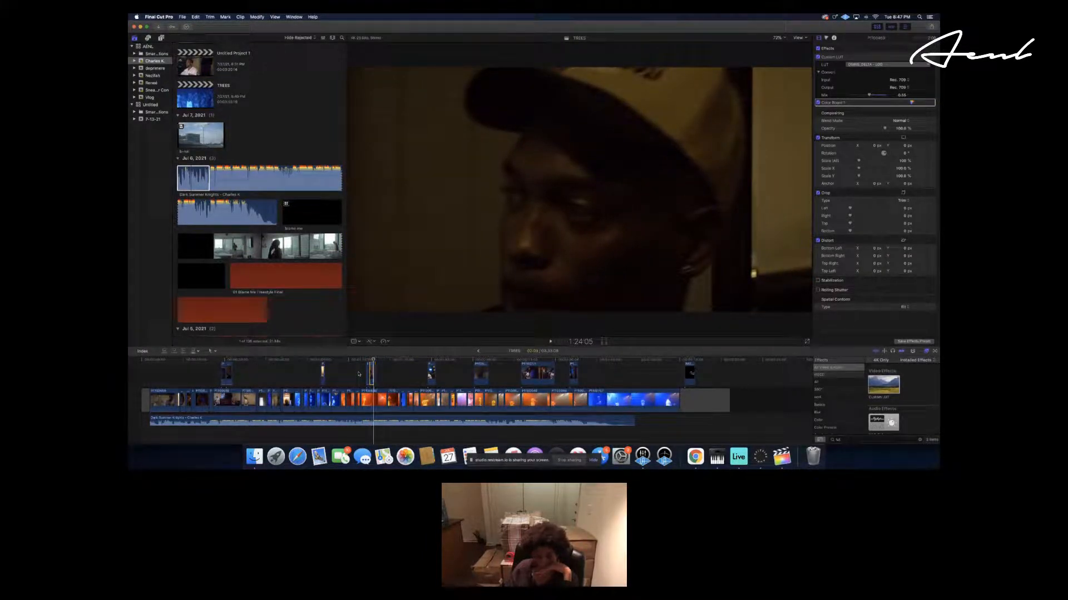
pyautogui.press('super+b')
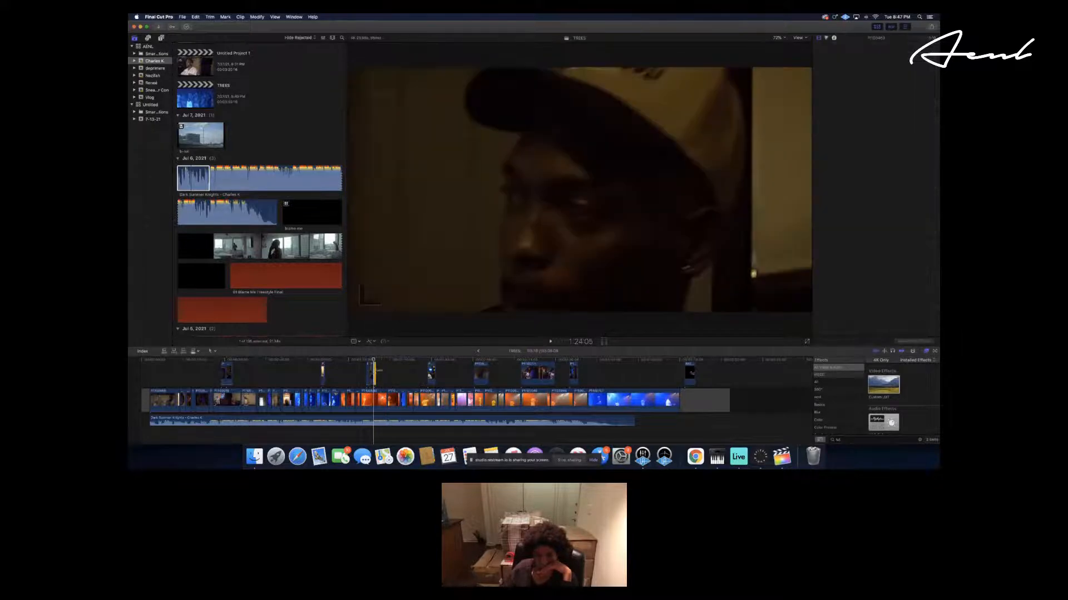
pyautogui.press('Delete')
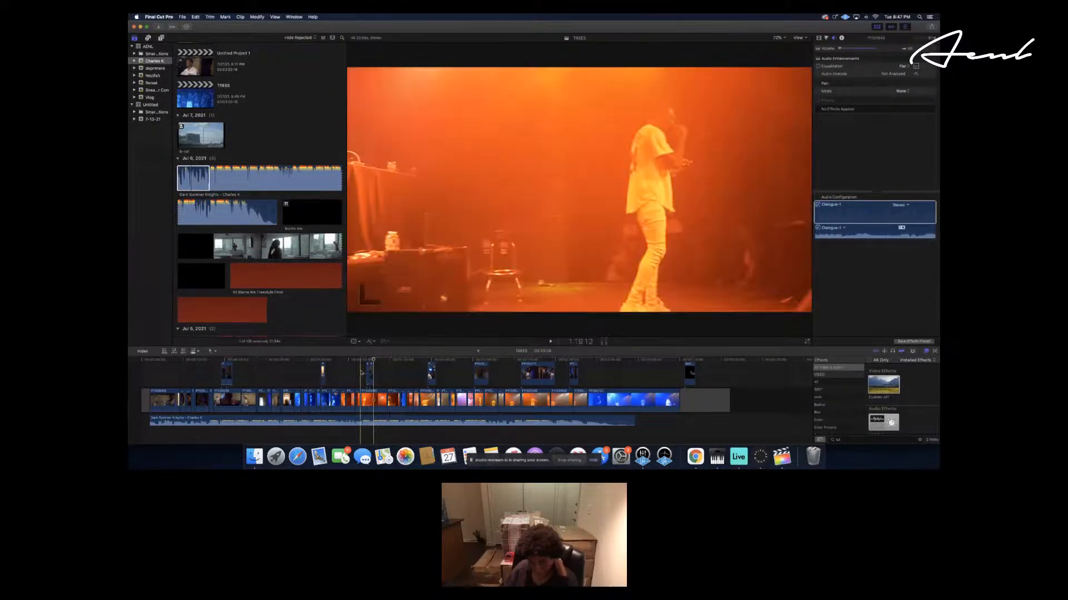
# Replay from about 1:19:12, then split and delete a short section of stage footage before the jersey-wearing performer's frame at 1:27:03.
pyautogui.press('space')
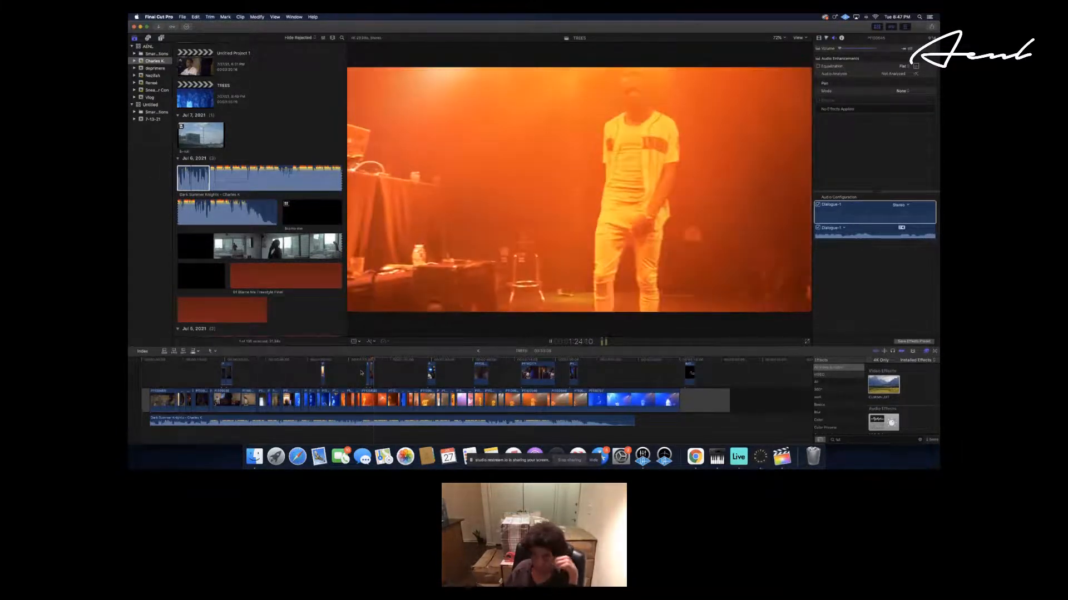
pyautogui.press('space')
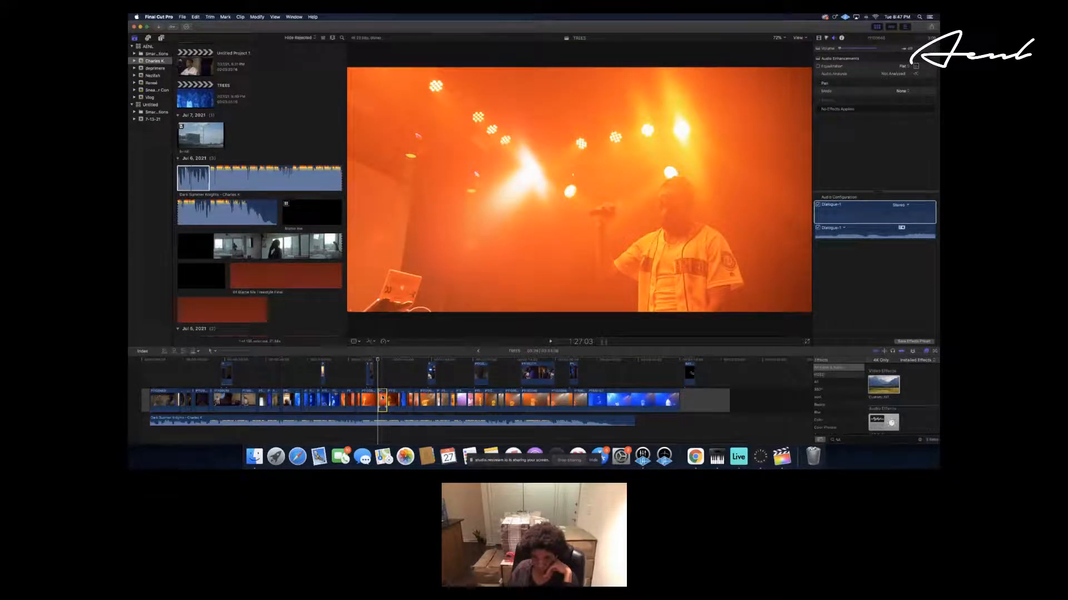
pyautogui.press('super+b')
pyautogui.press('Delete')
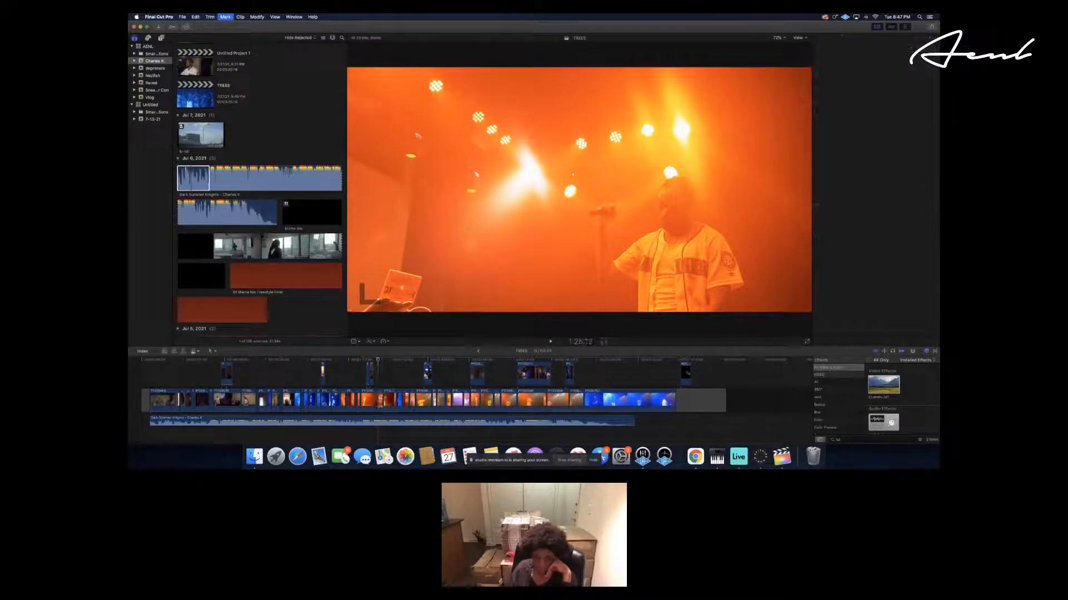
# Play on to 1:27:18 and delete a short section of the orange-lit stage footage there.
pyautogui.press('space')
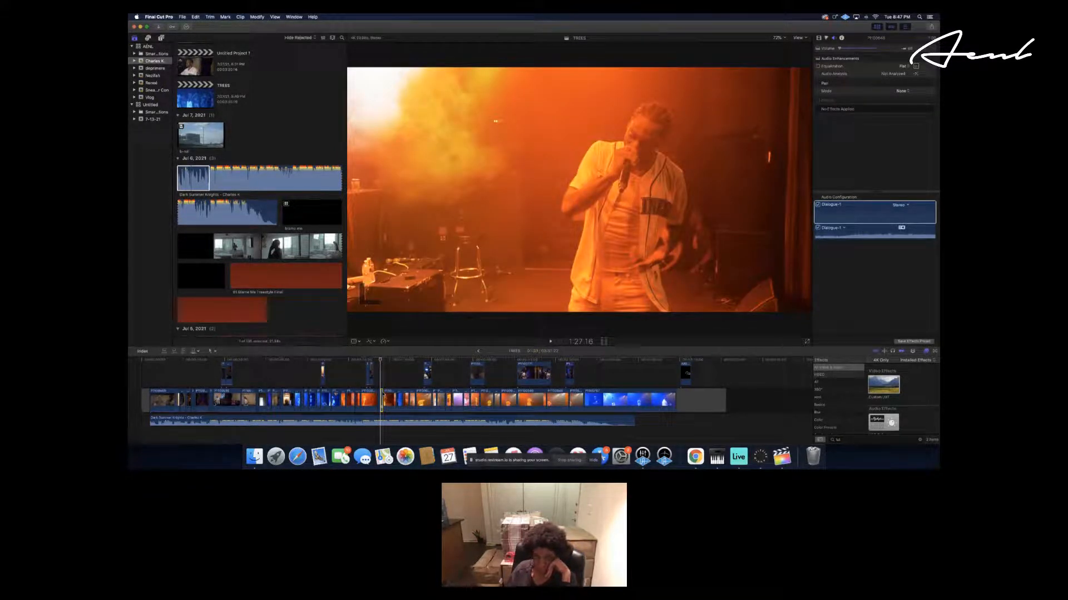
pyautogui.press('Delete')
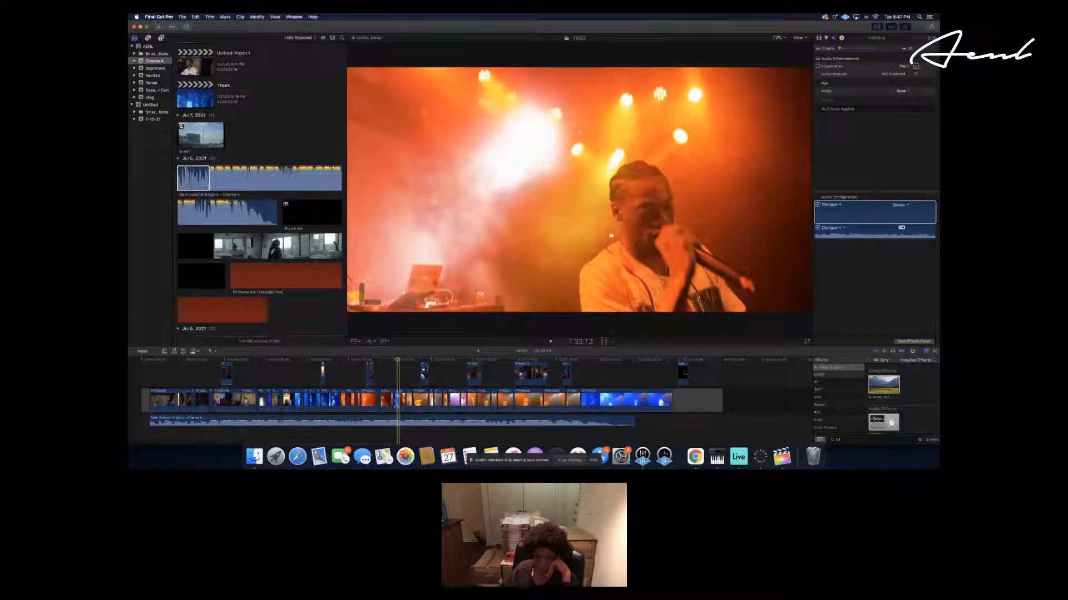
# Tighten the cut near 1:33:12 and shorten the following orange-lit shot to end at 1:36:18.
pyautogui.moveTo(400, 393); pyautogui.dragTo(398, 393)
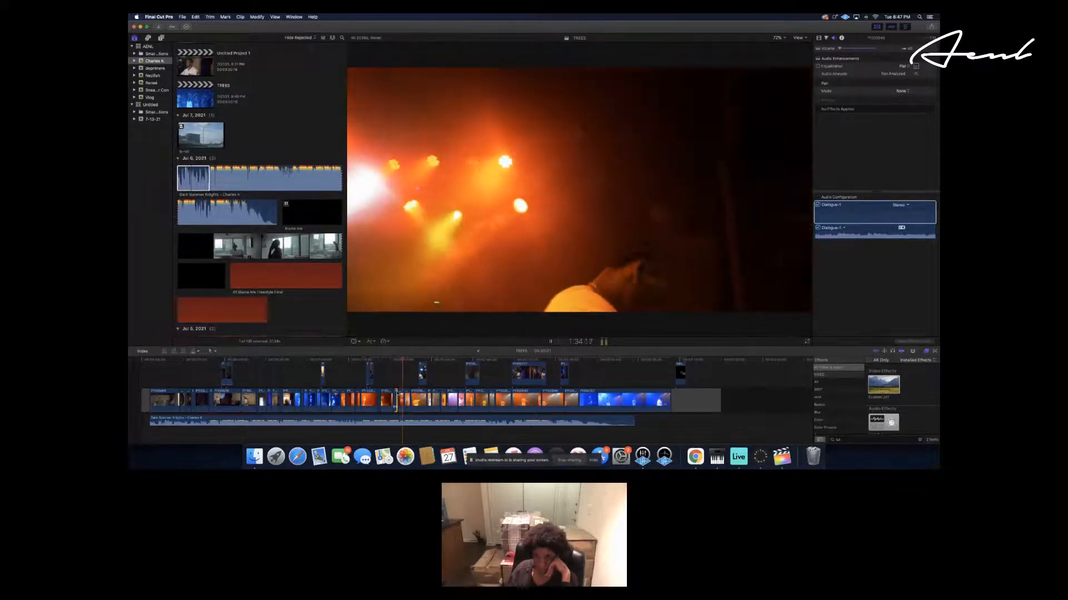
pyautogui.press('space')
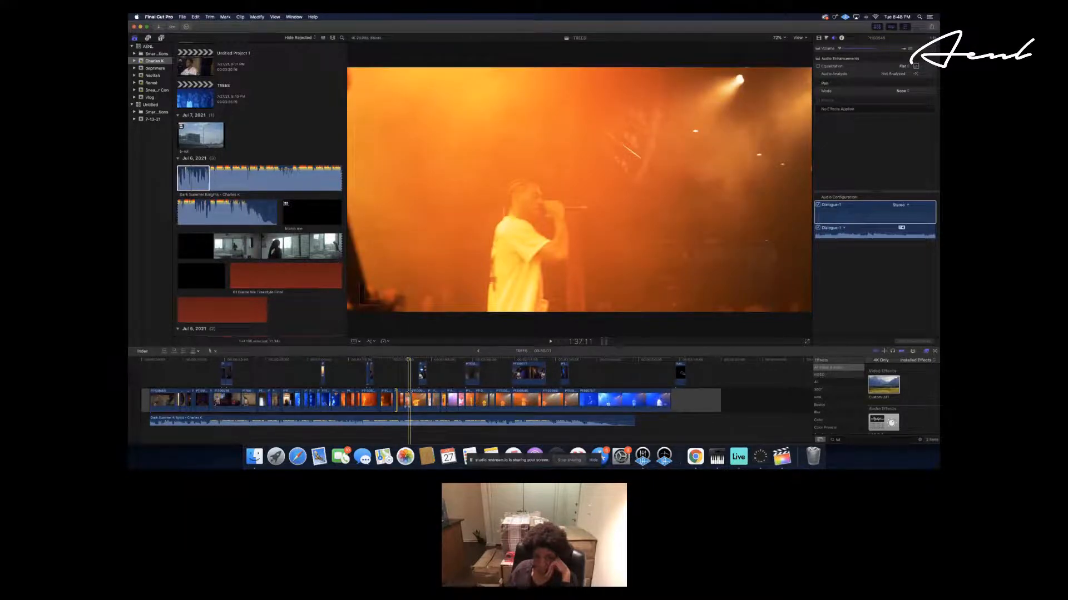
pyautogui.moveTo(409, 394); pyautogui.dragTo(407, 394)
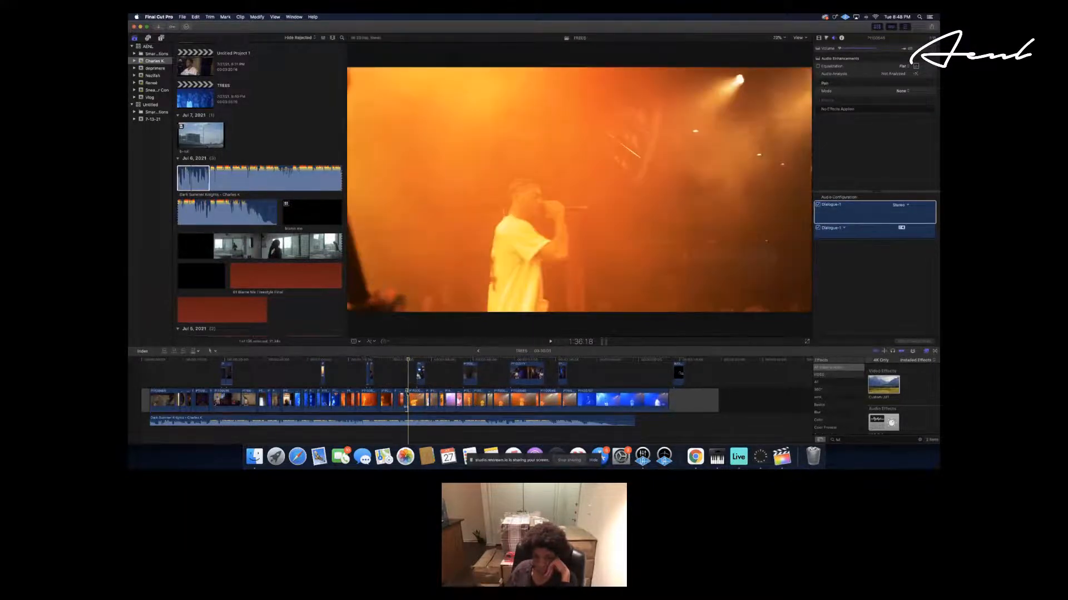
# Play on from 1:36:18 past the connected group shot and delete a short section of the orange-lit stage footage following it.
pyautogui.press('space')
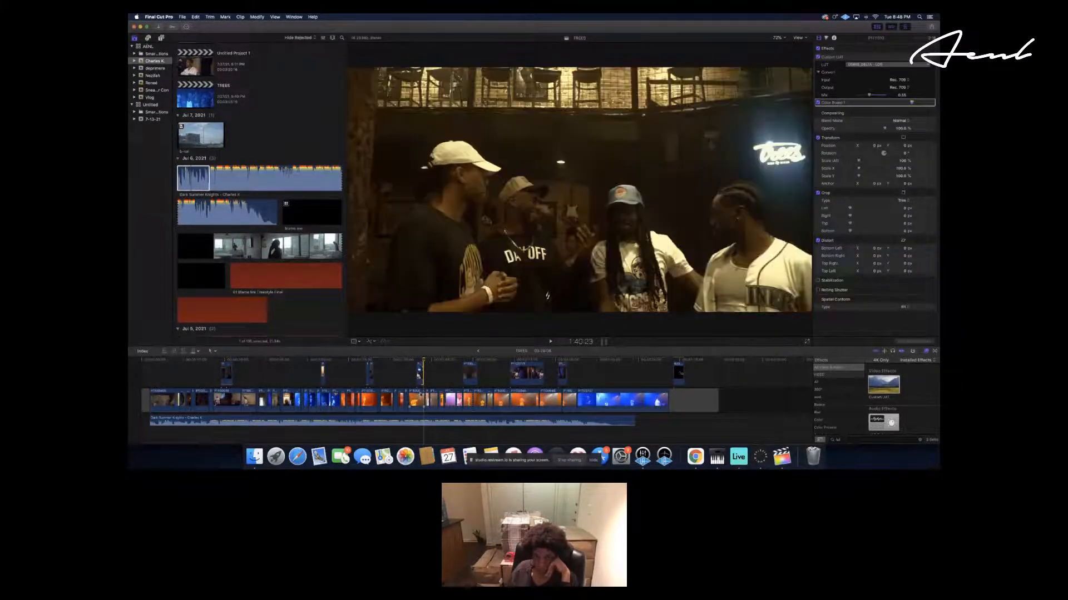
pyautogui.press('space')
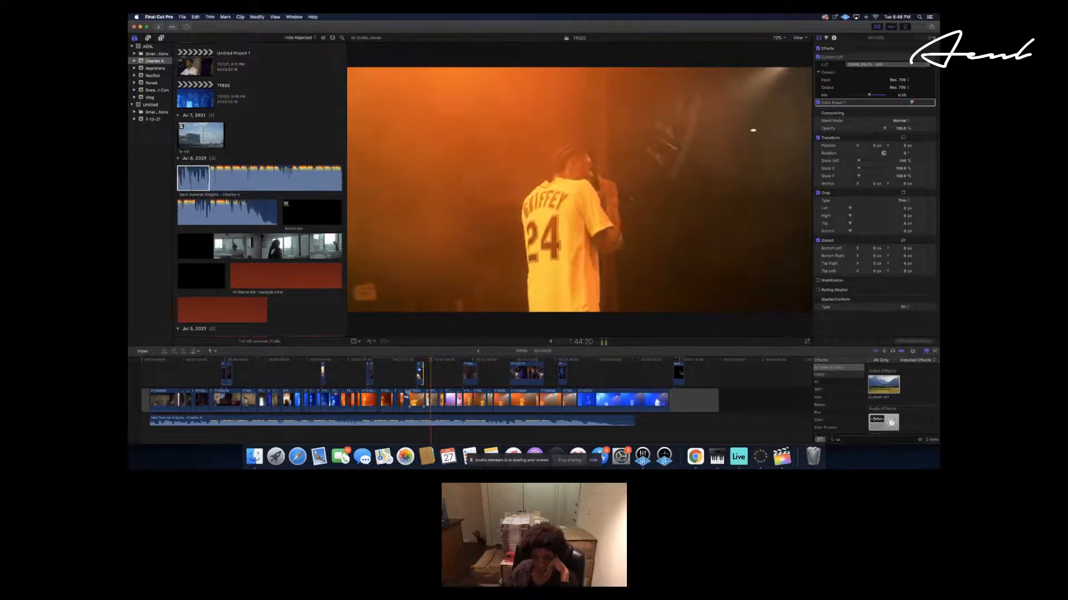
pyautogui.press('space')
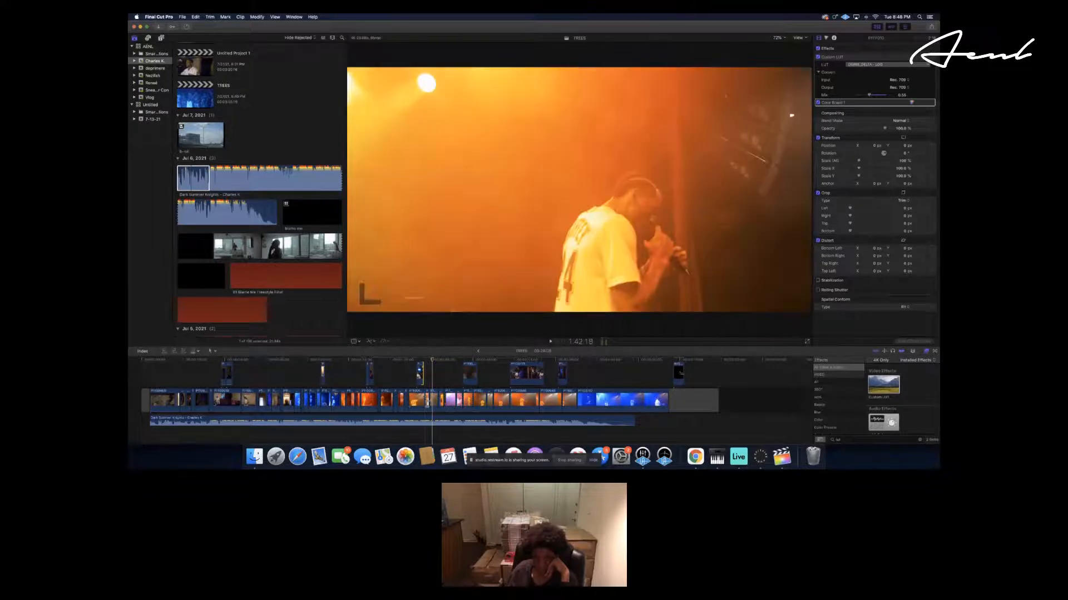
pyautogui.press('space')
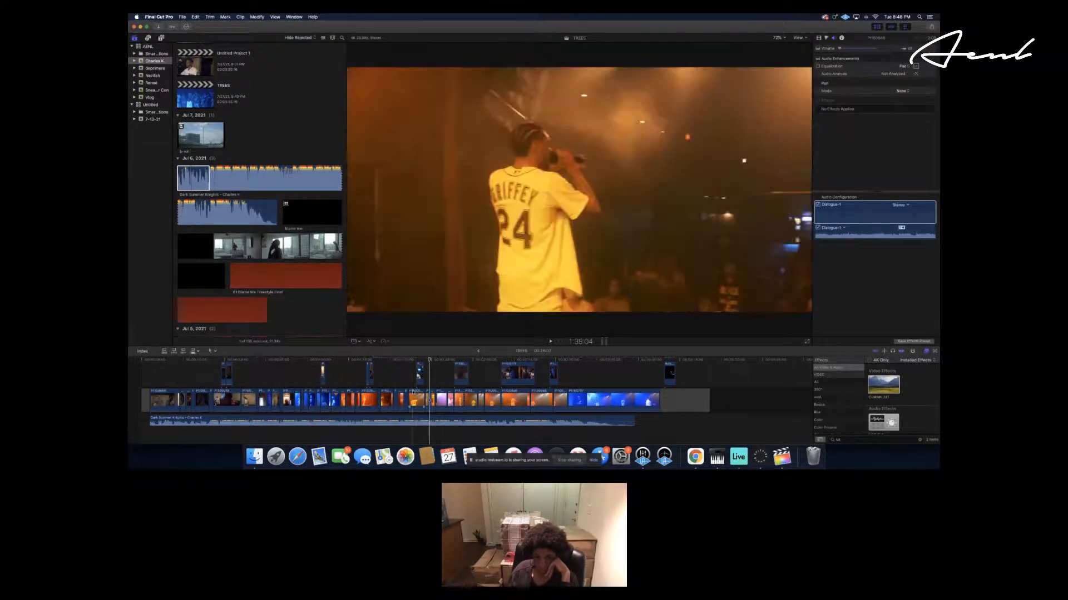
# Play on to 1:45:19 and cut a sliver of the orange-lit stage footage there.
pyautogui.press('space')
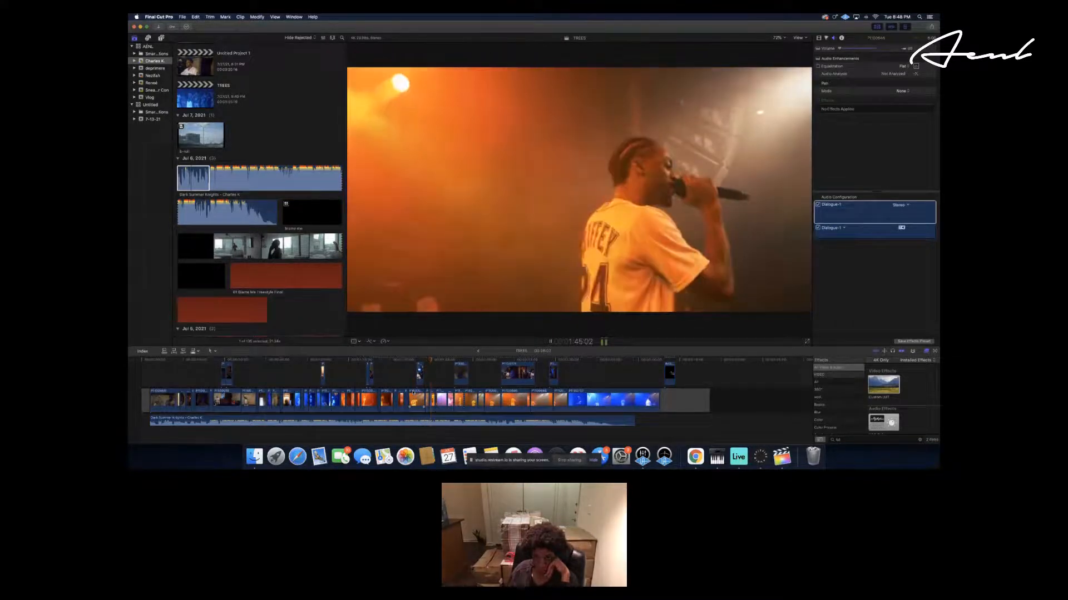
pyautogui.press('space')
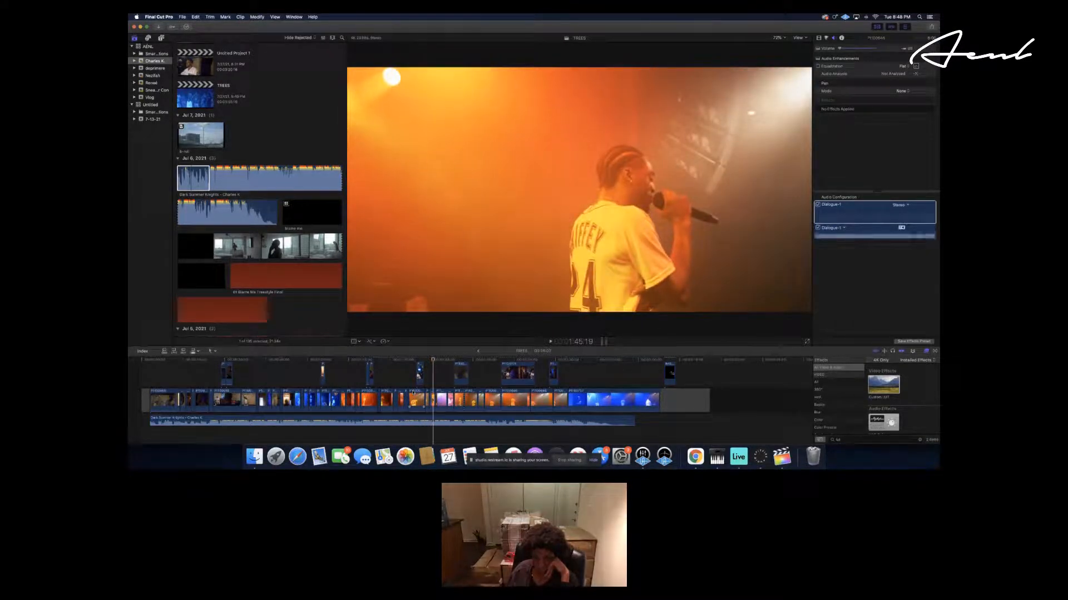
pyautogui.press('space')
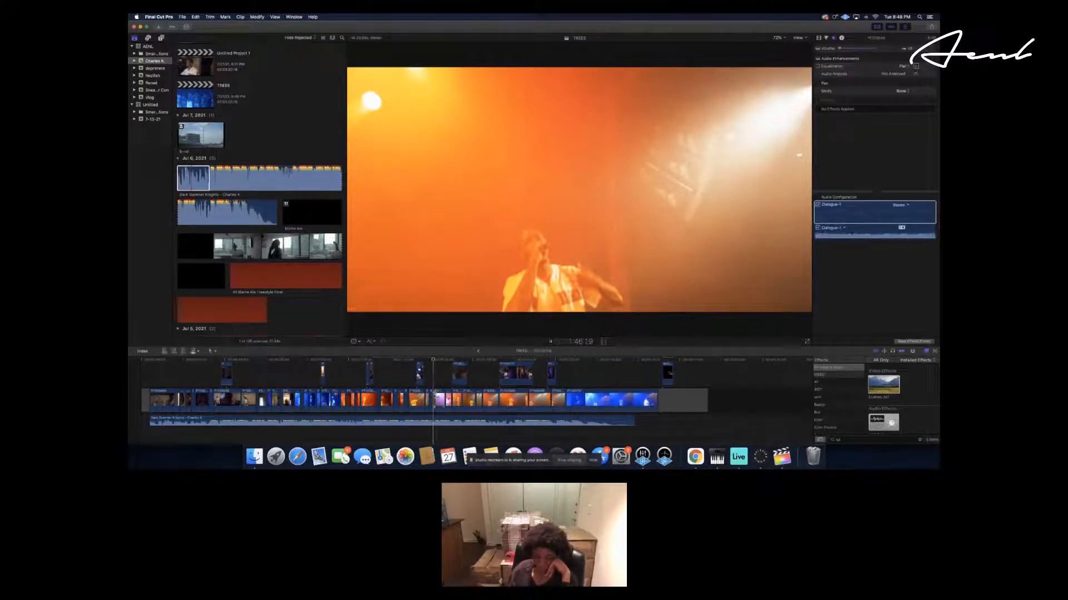
# Replay from 1:45:20, split the orange-lit performer's shot at 1:47:20 and delete the section up to 1:50:03.
pyautogui.press('space')
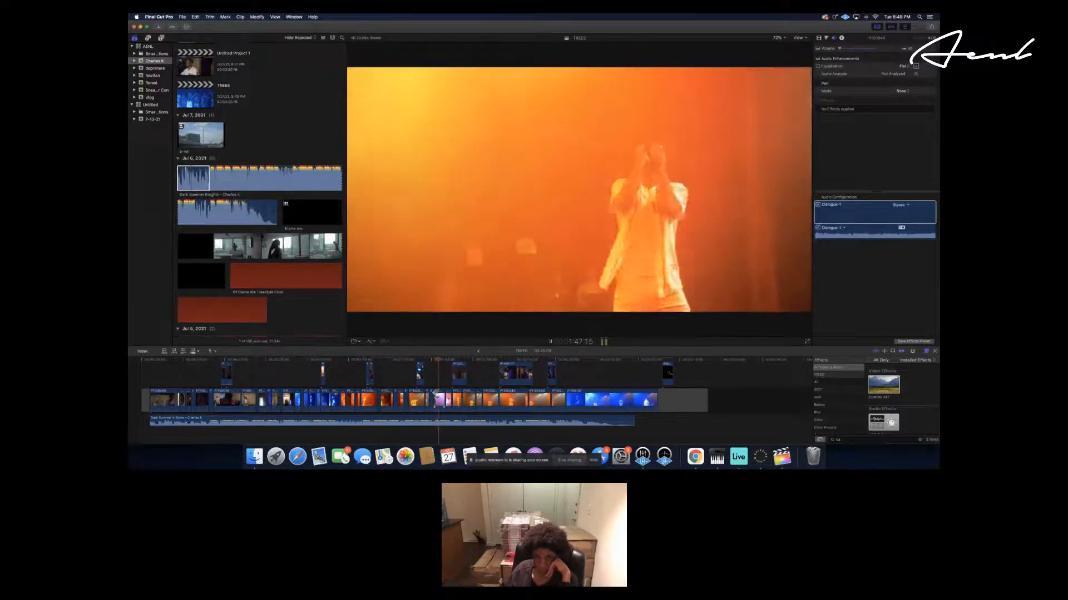
pyautogui.press('space')
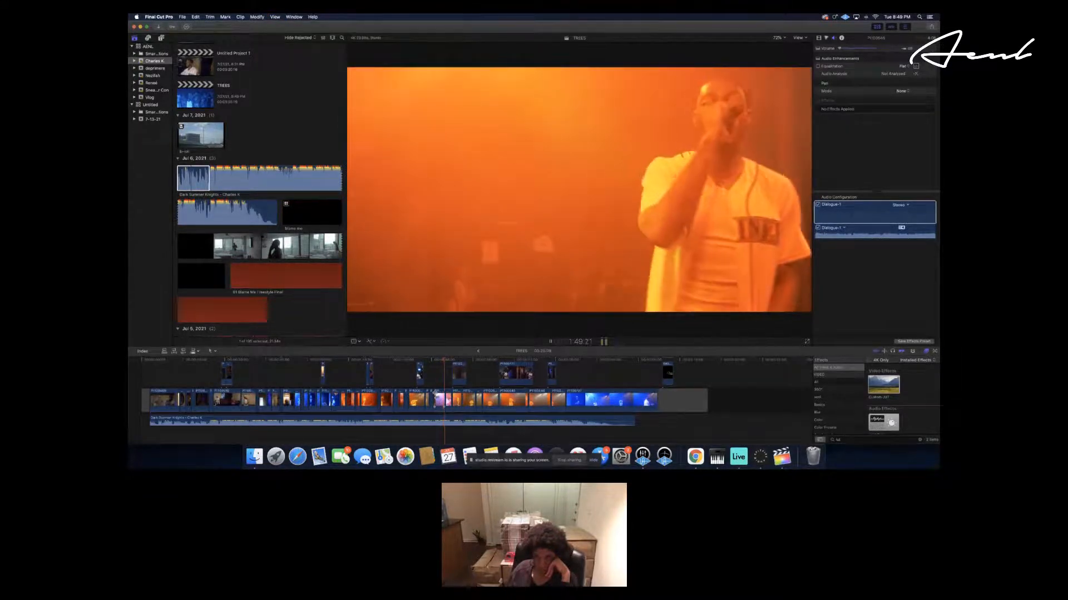
pyautogui.press('space')
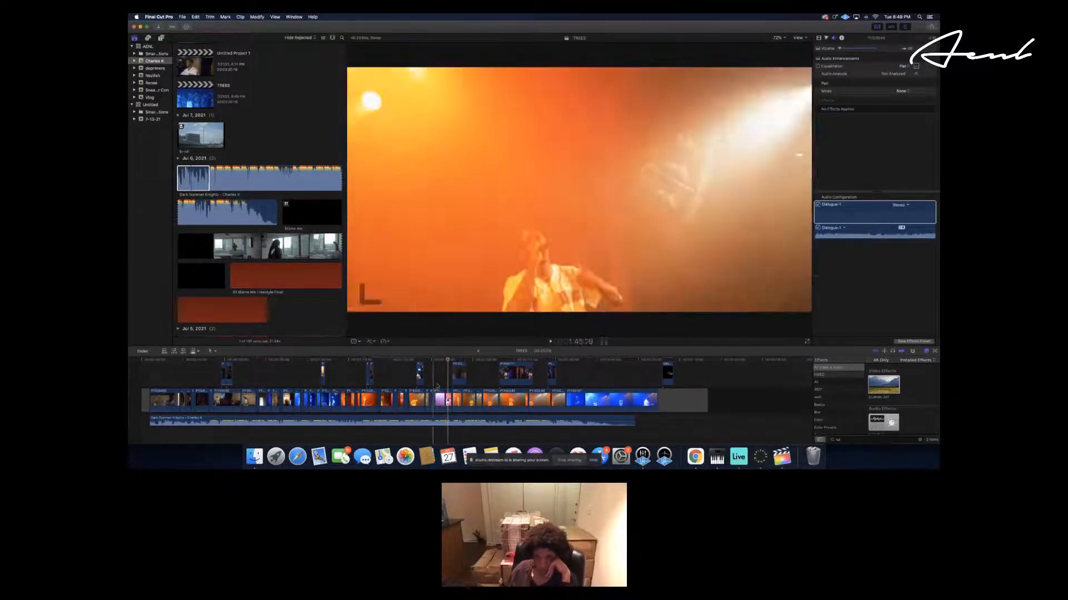
pyautogui.press('space')
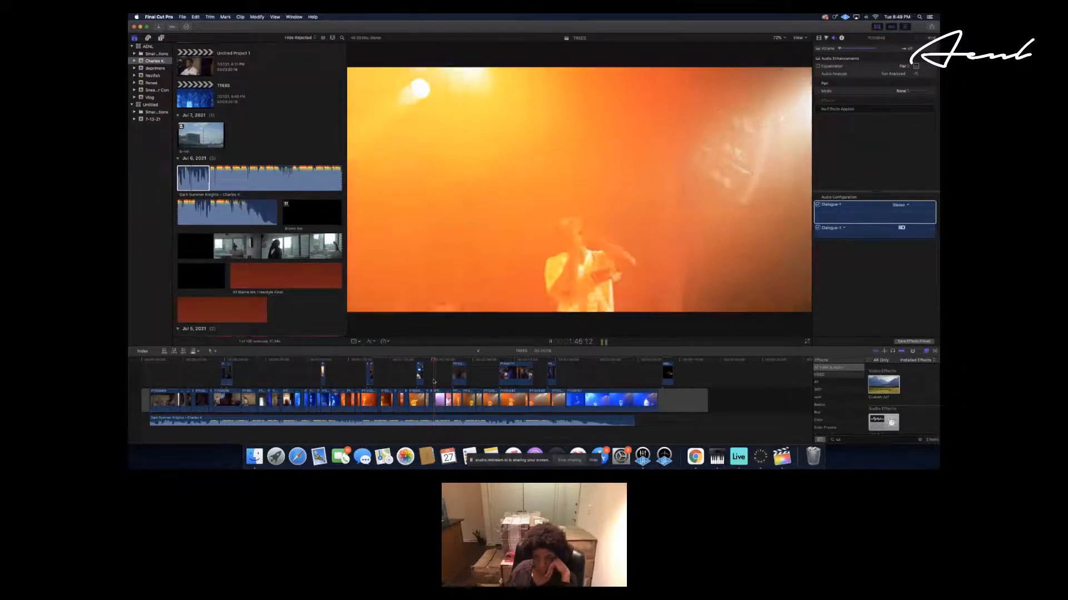
pyautogui.press('space')
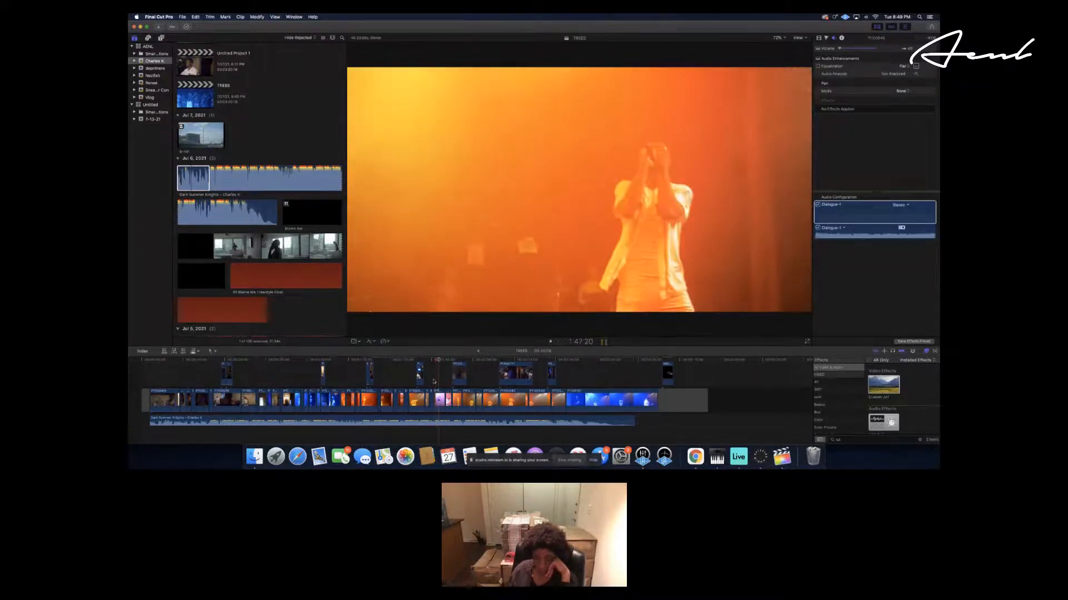
pyautogui.press('super+b')
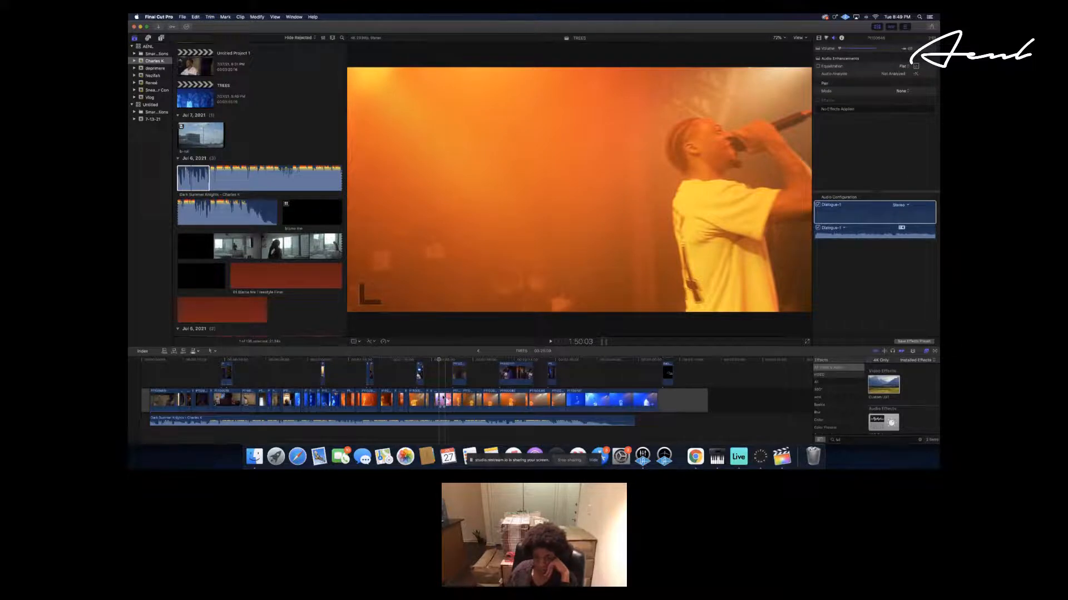
pyautogui.press('o')
pyautogui.press('Delete')
pyautogui.press('space')
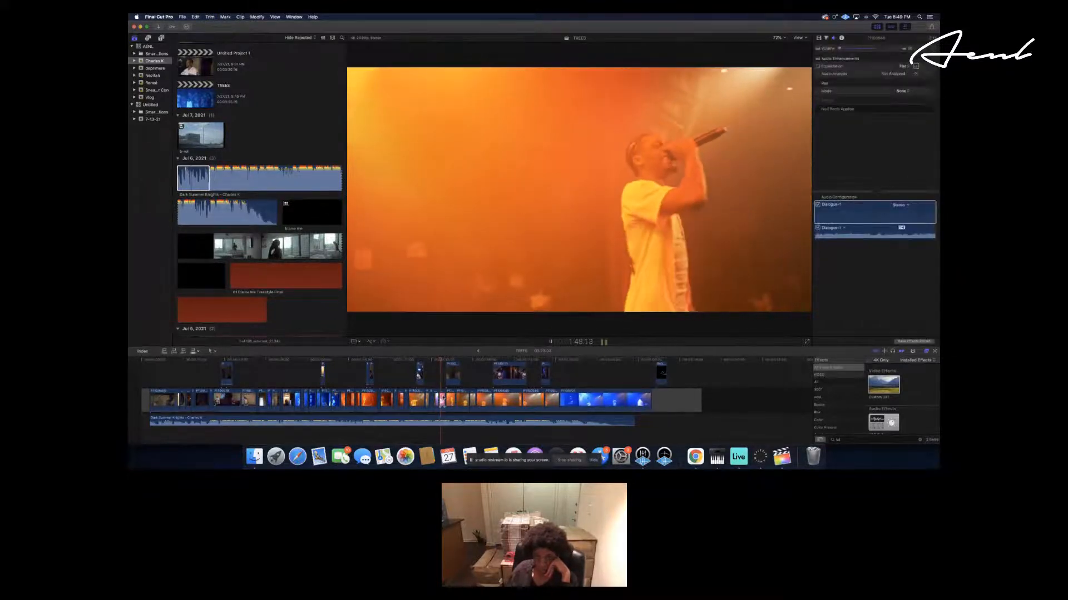
pyautogui.press('space')
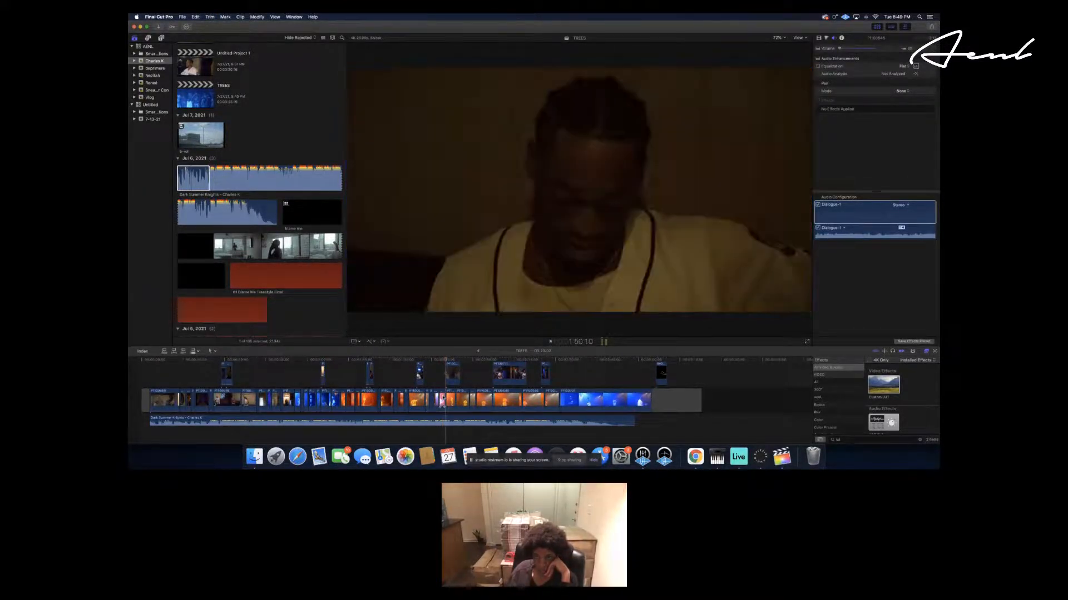
# Play on to 2:01:22 and delete the short section of stage footage from there to the start of the connected bar shot.
pyautogui.click(442, 398)
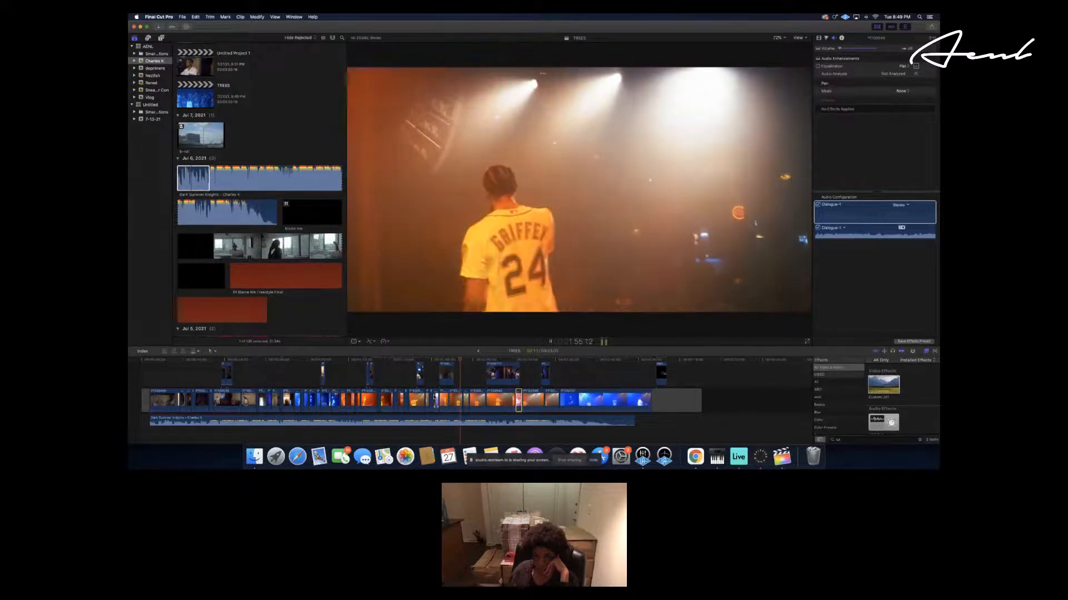
pyautogui.press('space')
pyautogui.press('space')
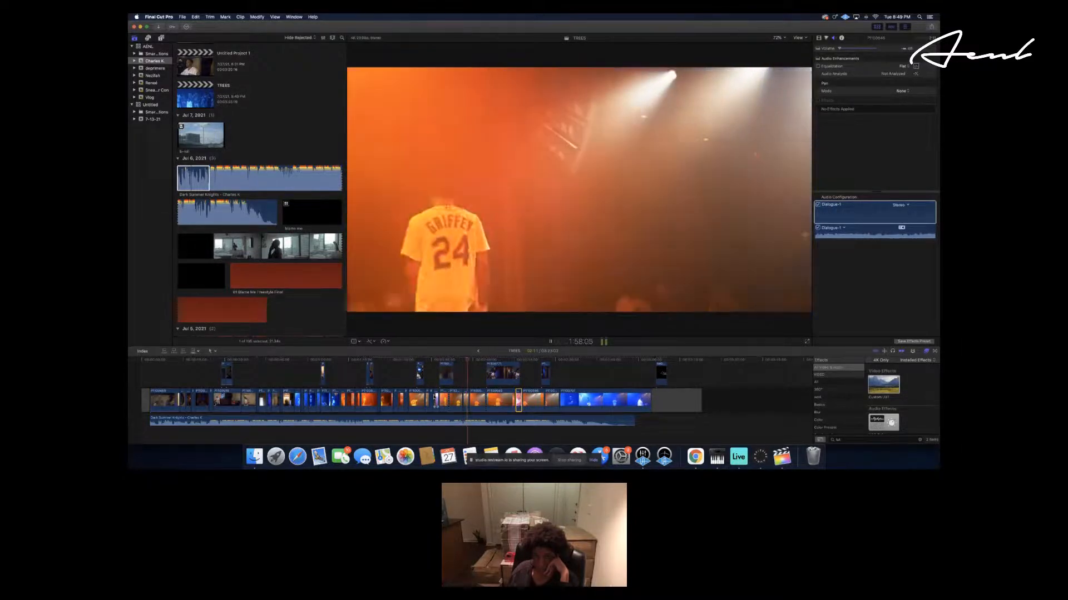
pyautogui.press('space')
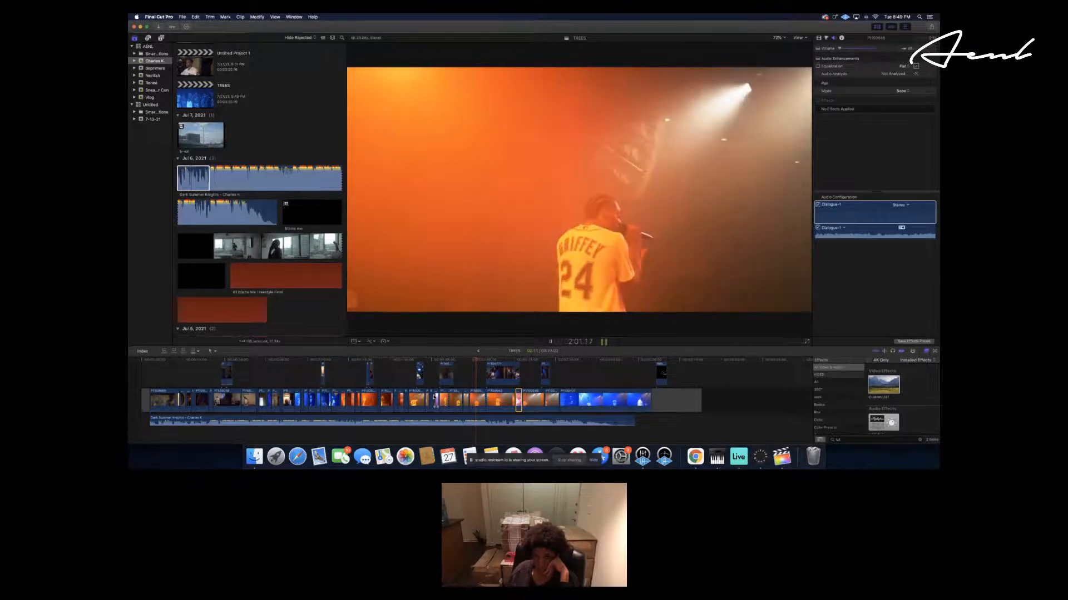
pyautogui.press('space')
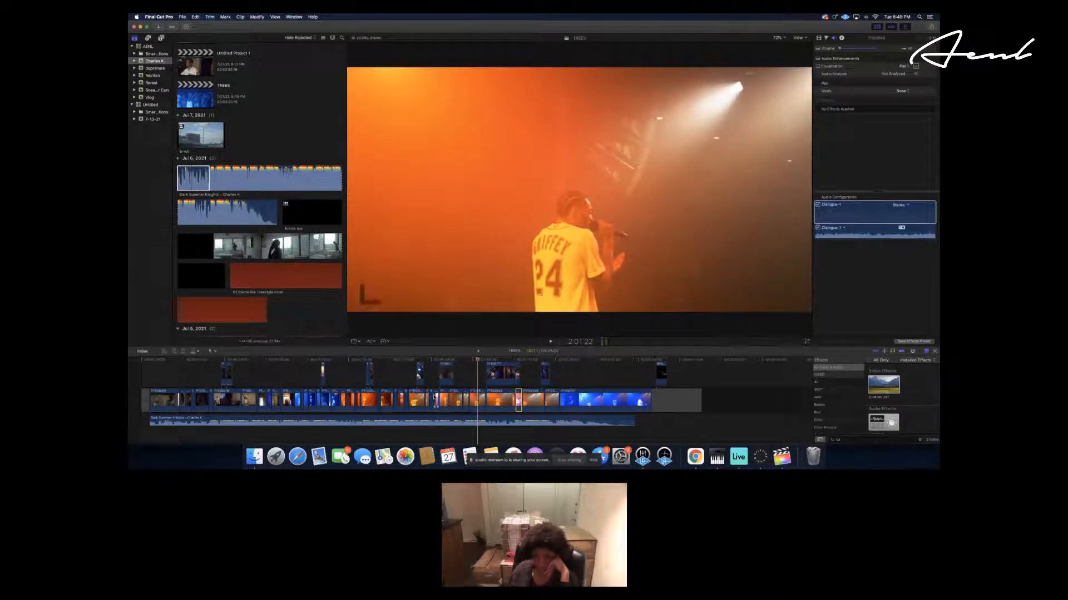
pyautogui.press('Delete')
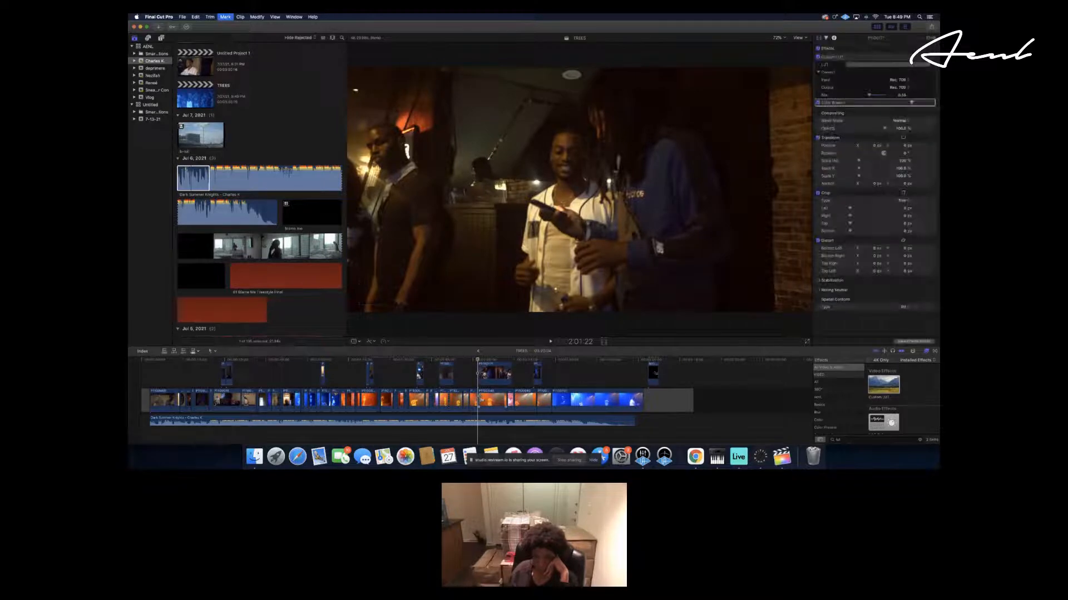
# Play on to 2:17:16, move the connected group-pose clip out of the way and delete the stage footage clip starting there.
pyautogui.press('space')
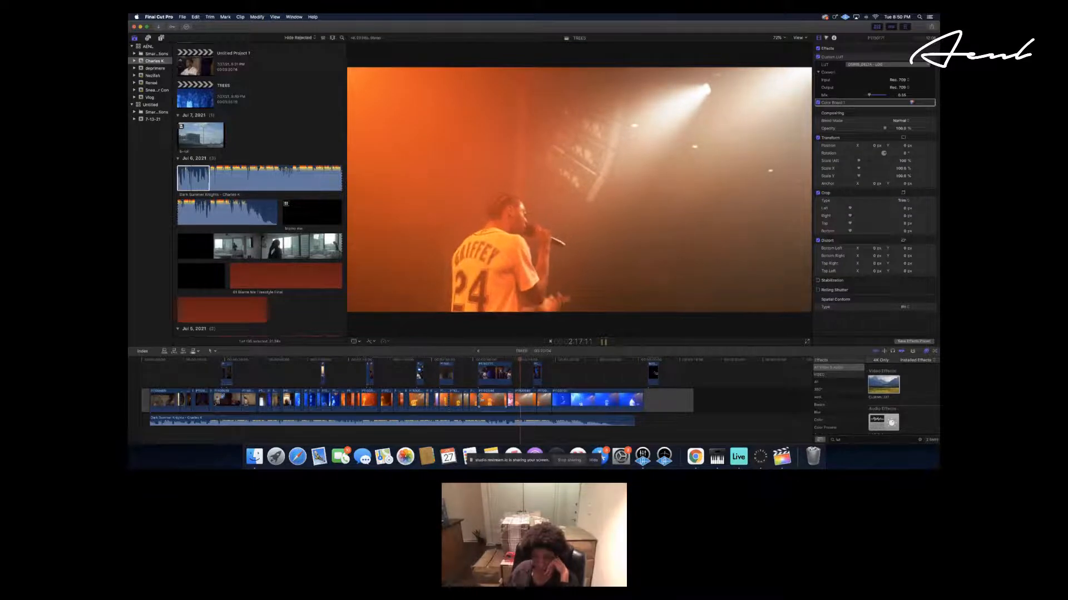
pyautogui.press('space')
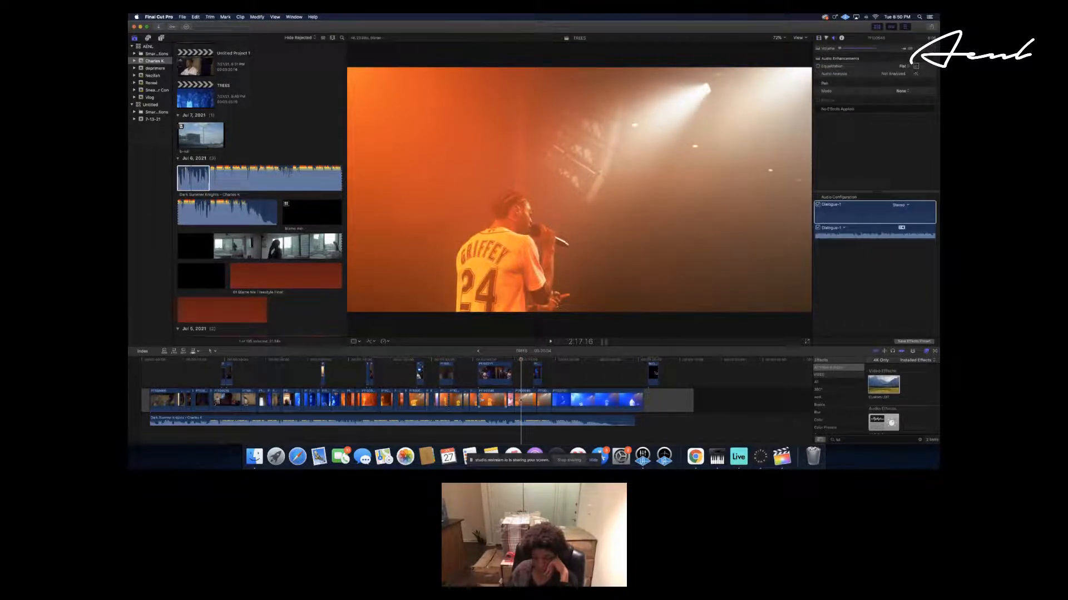
pyautogui.click(528, 397)
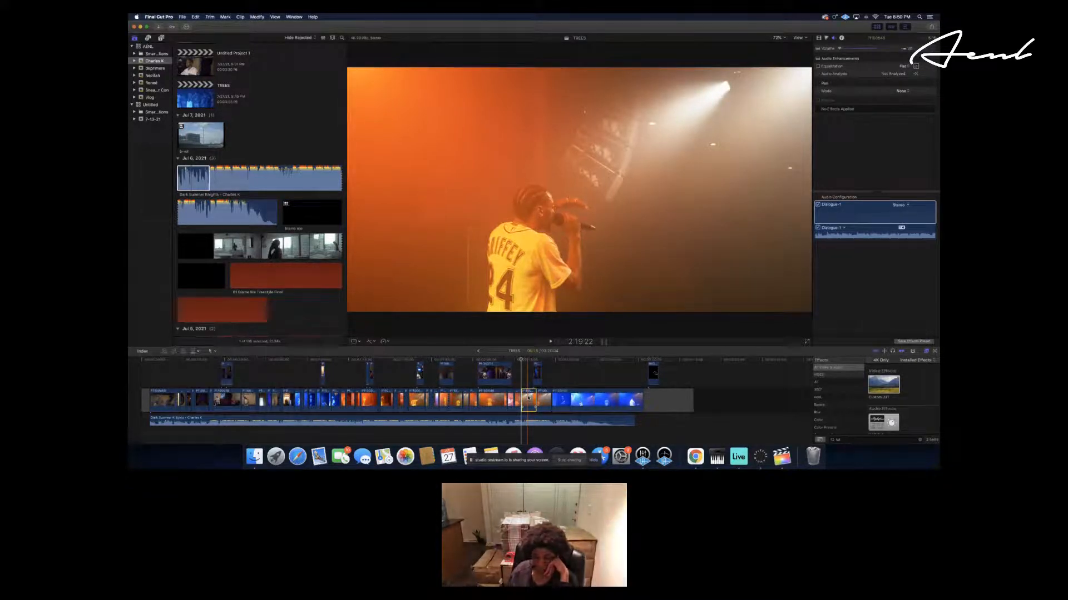
pyautogui.moveTo(537, 375); pyautogui.dragTo(546, 375)
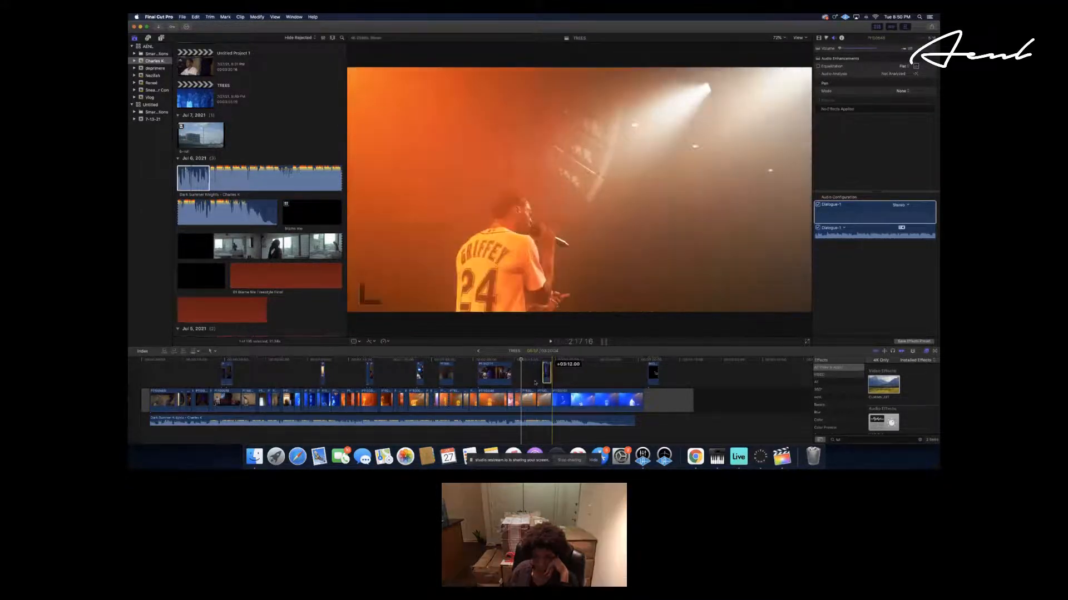
pyautogui.click(532, 397)
pyautogui.press('Delete')
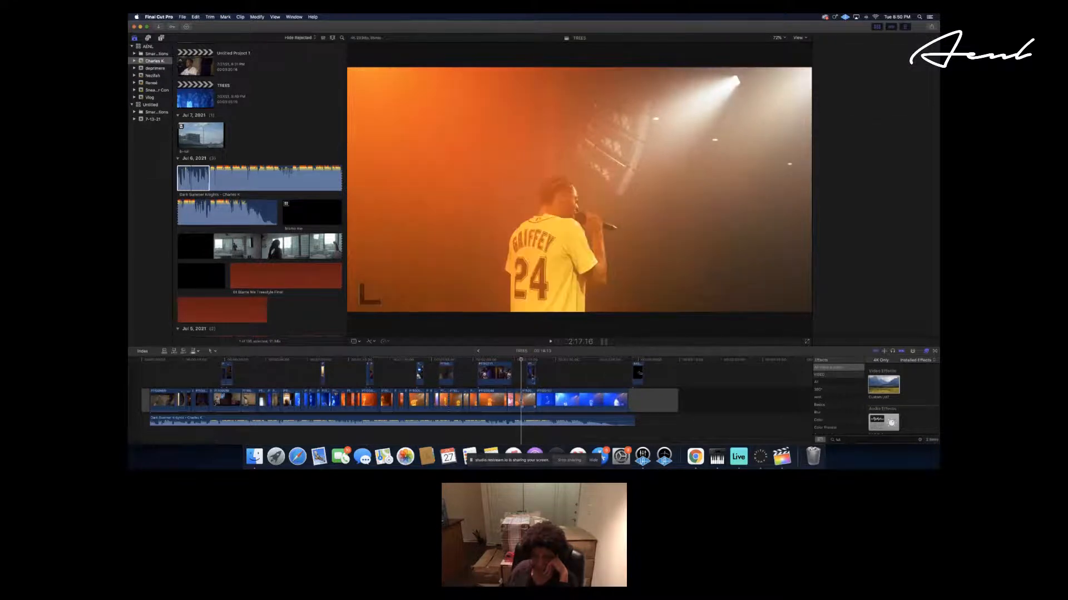
# Move the connected group-pose clip back so that it starts at 2:17:16.
pyautogui.click(530, 374)
pyautogui.click(527, 374)
pyautogui.moveTo(524, 375); pyautogui.dragTo(524, 374)
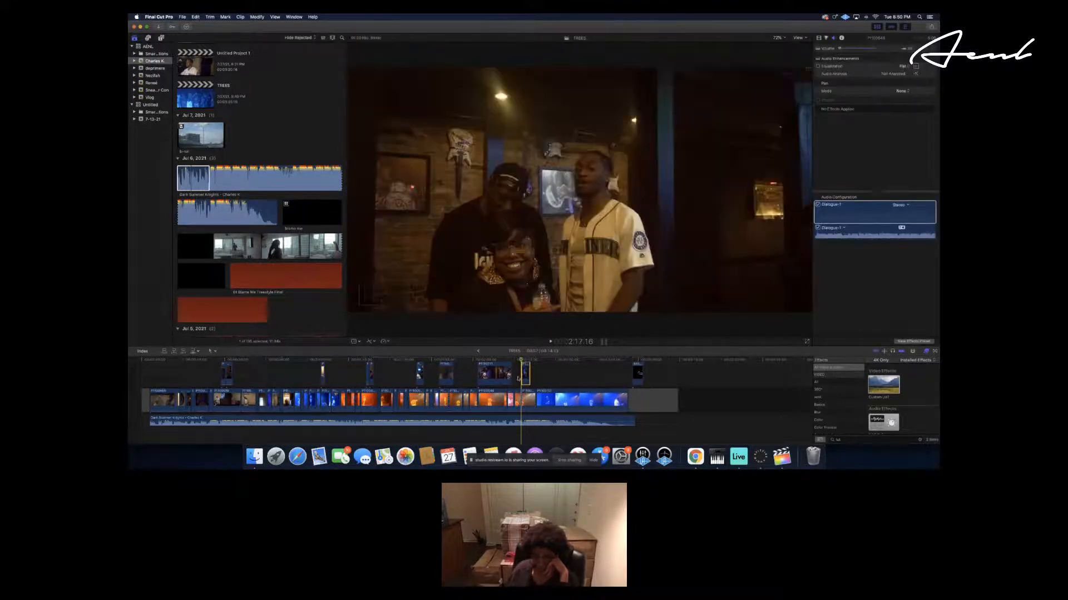
# Play through the cut into the blue-lit stage footage, then place the playhead at 2:27:04.
pyautogui.press('space')
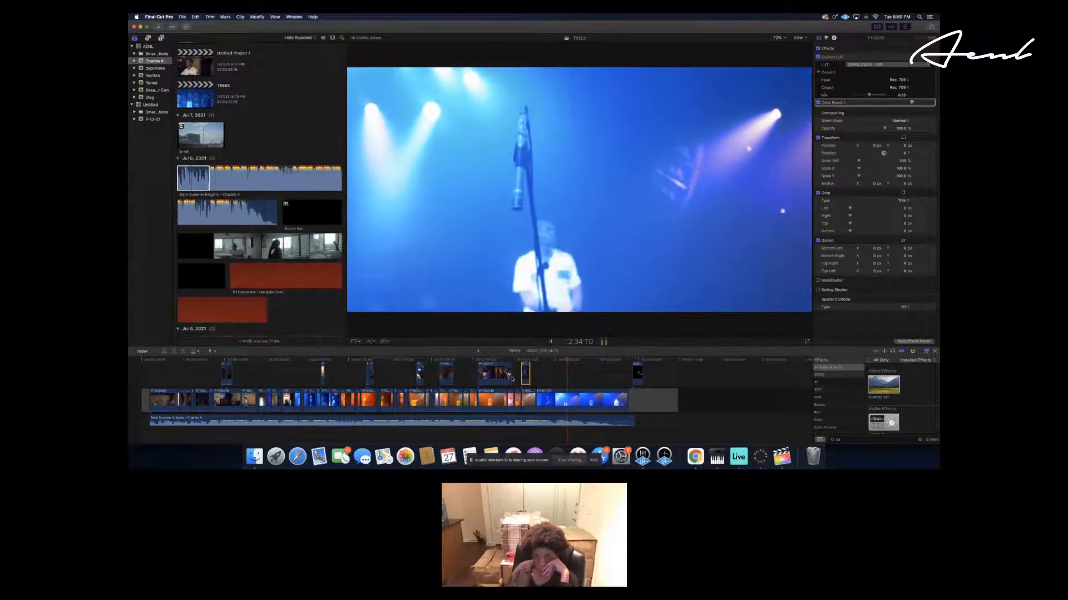
pyautogui.press('space')
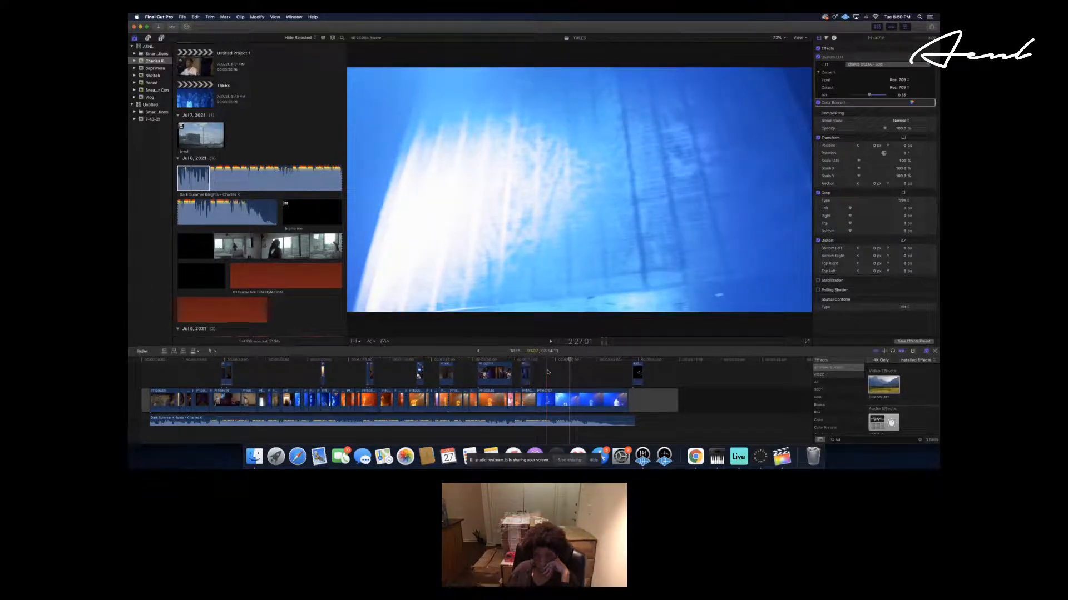
pyautogui.click(548, 372)
# Look through the event's media library down to its oldest clips.
pyautogui.scroll(-15, 206, 140)
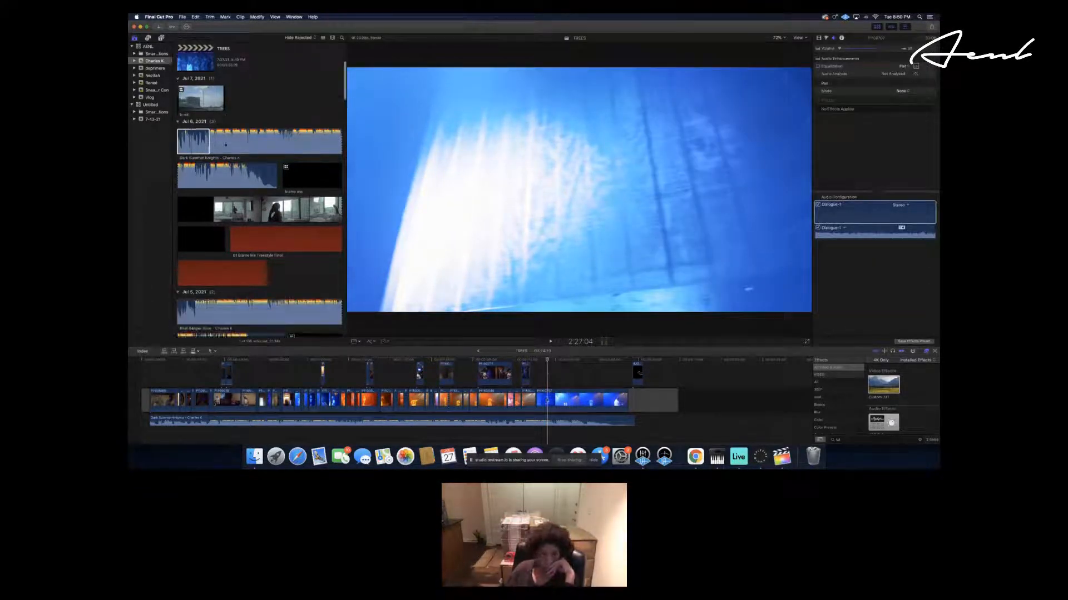
pyautogui.scroll(10, 225, 146)
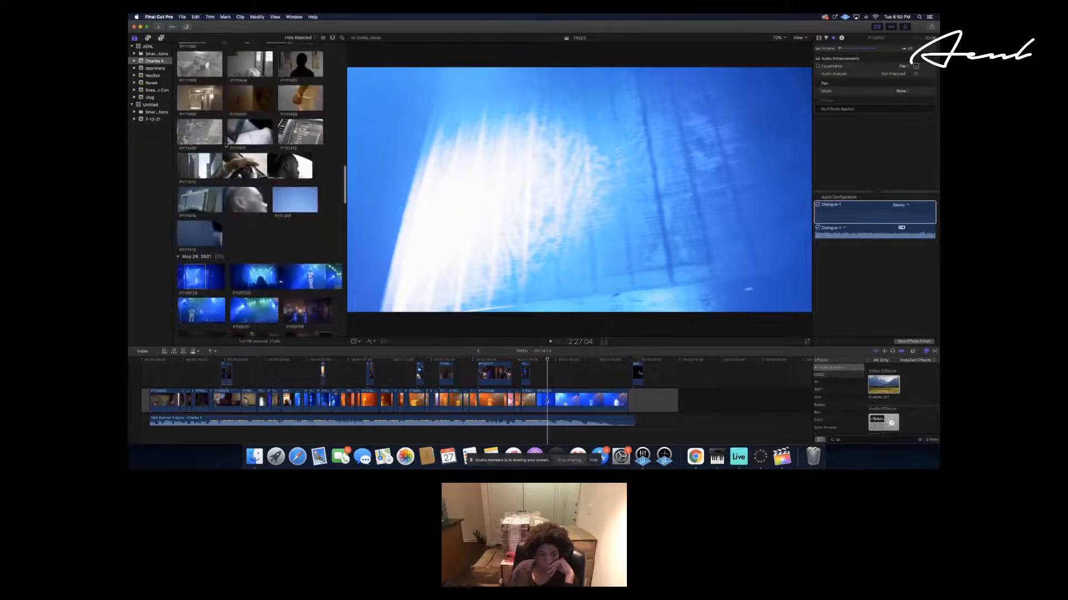
pyautogui.scroll(-20, 225, 144)
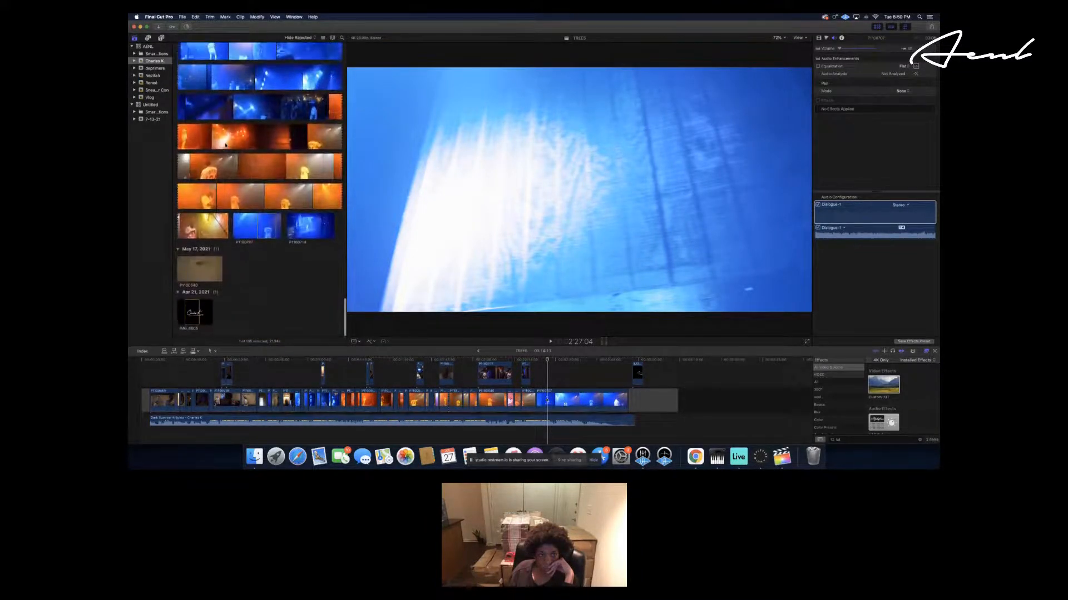
# Switch to Finder and open the folder of Aenl logo images inside AENL Agency on the AENL drive.
pyautogui.click(255, 457)
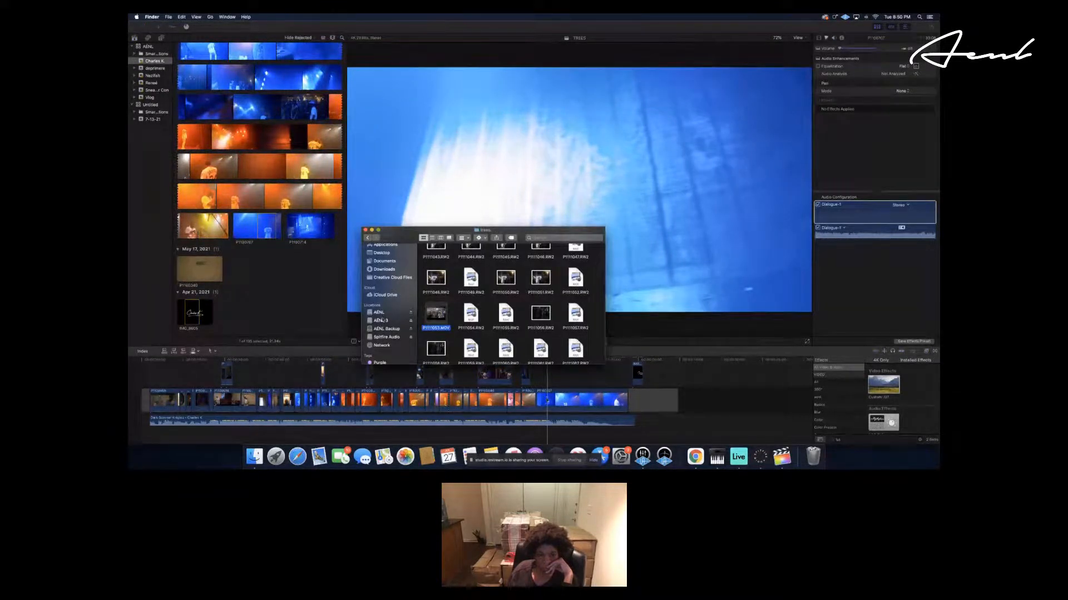
pyautogui.click(381, 321)
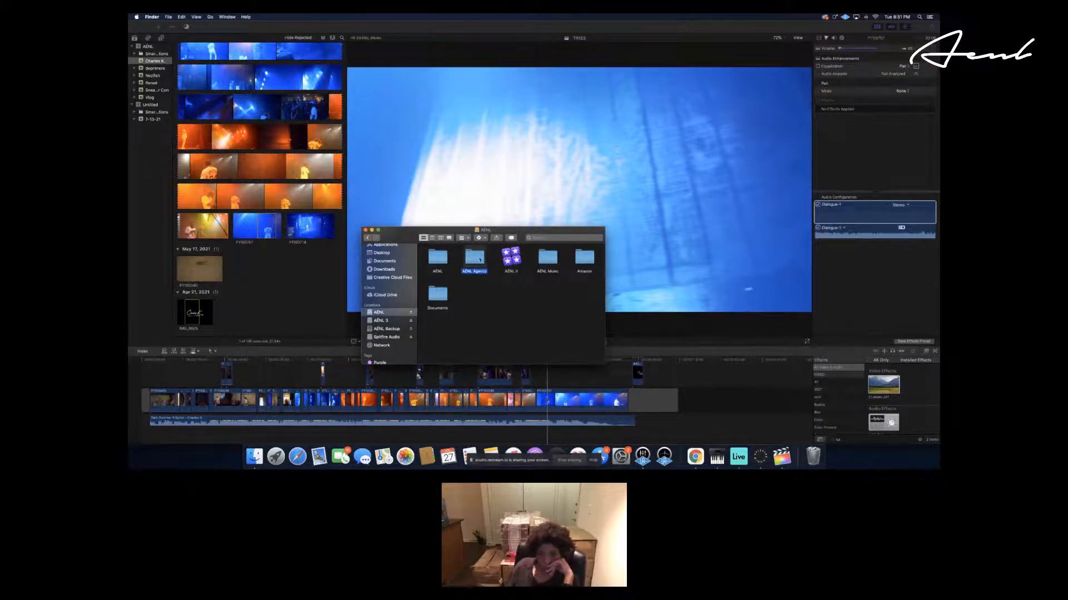
pyautogui.doubleClick(480, 260)
pyautogui.doubleClick(474, 260)
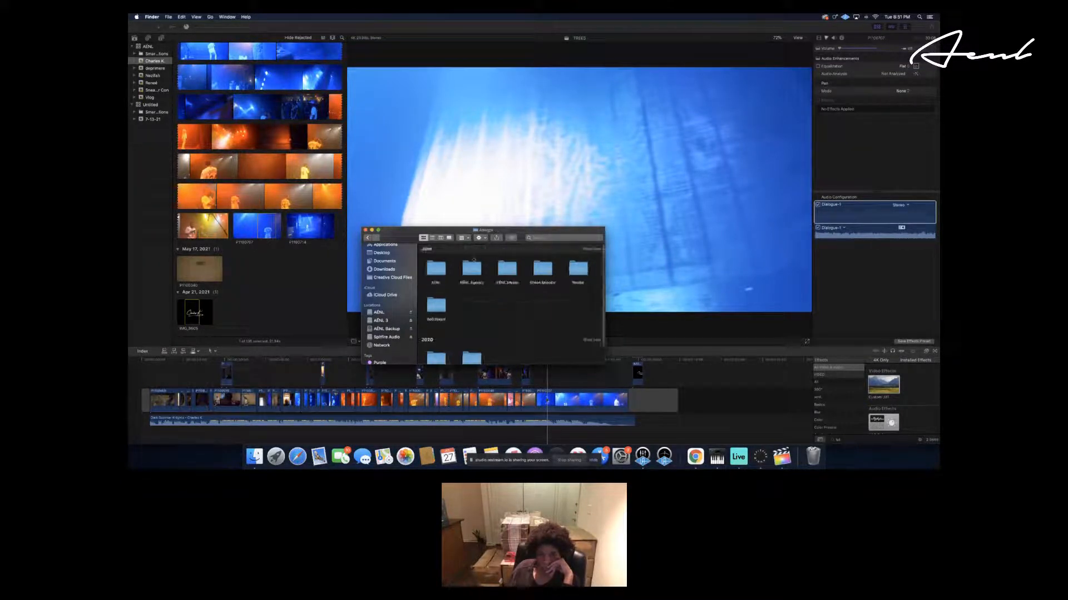
pyautogui.doubleClick(436, 270)
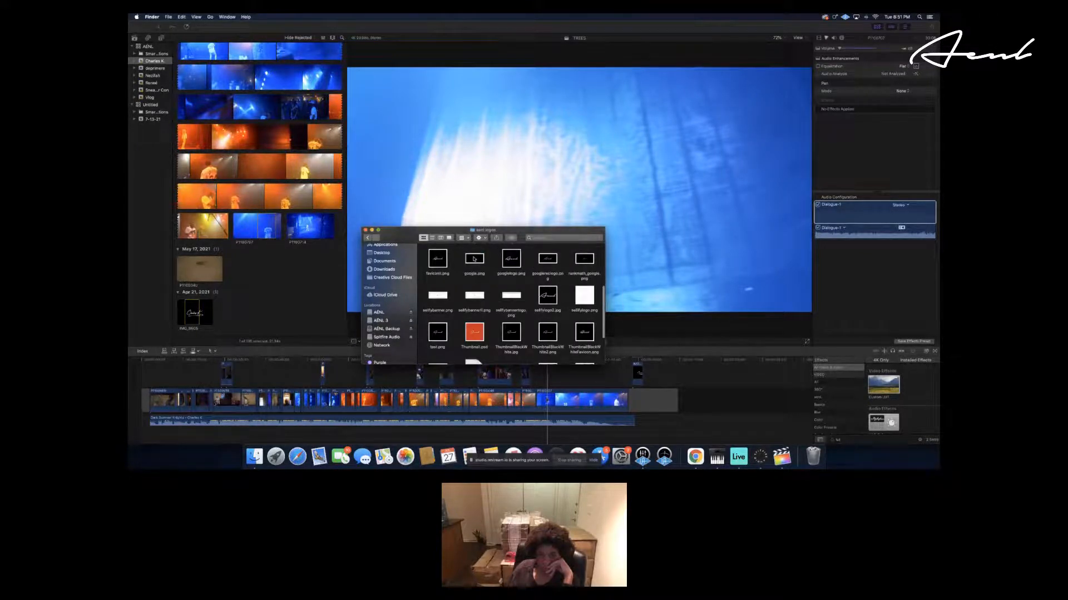
# Find the white Aenl signature logo image and place it as a connected clip above the blue stage footage at about 2:27.
pyautogui.scroll(-2, 457, 271)
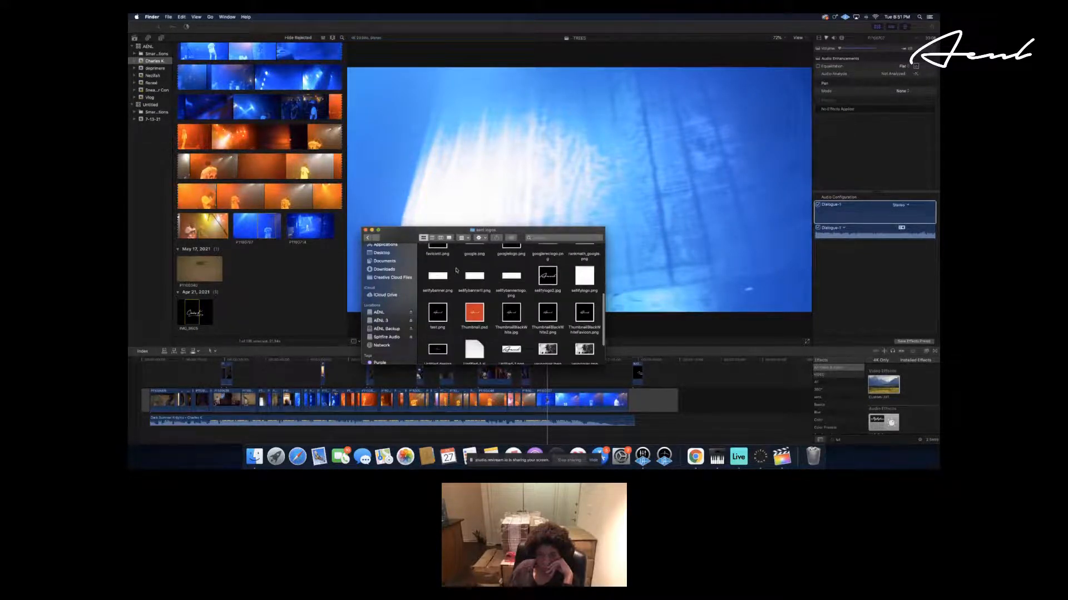
pyautogui.scroll(-3, 456, 271)
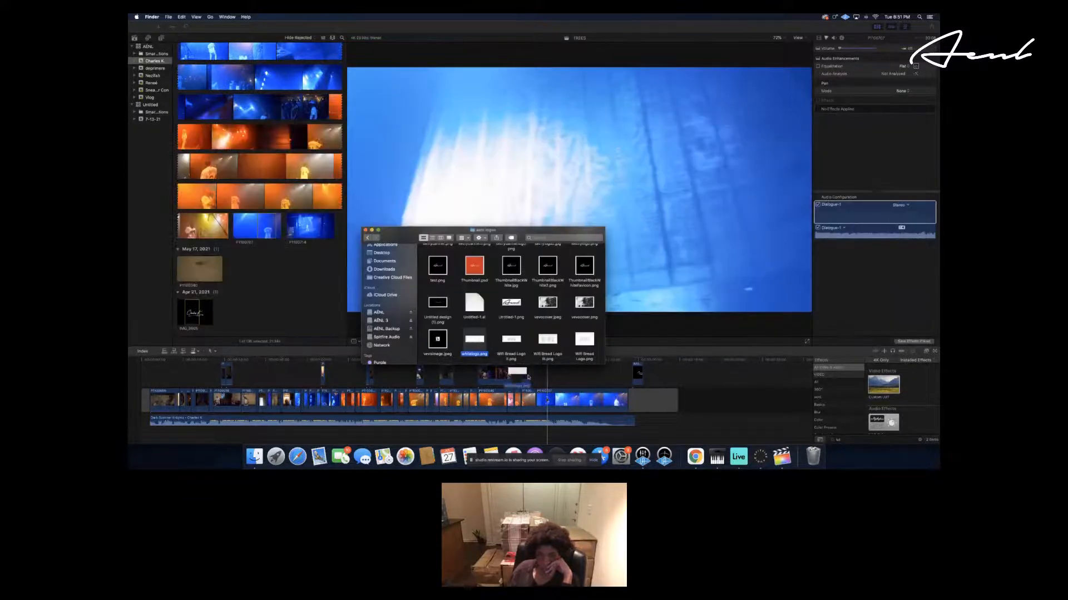
pyautogui.moveTo(551, 380); pyautogui.dragTo(550, 379)
pyautogui.click(544, 377)
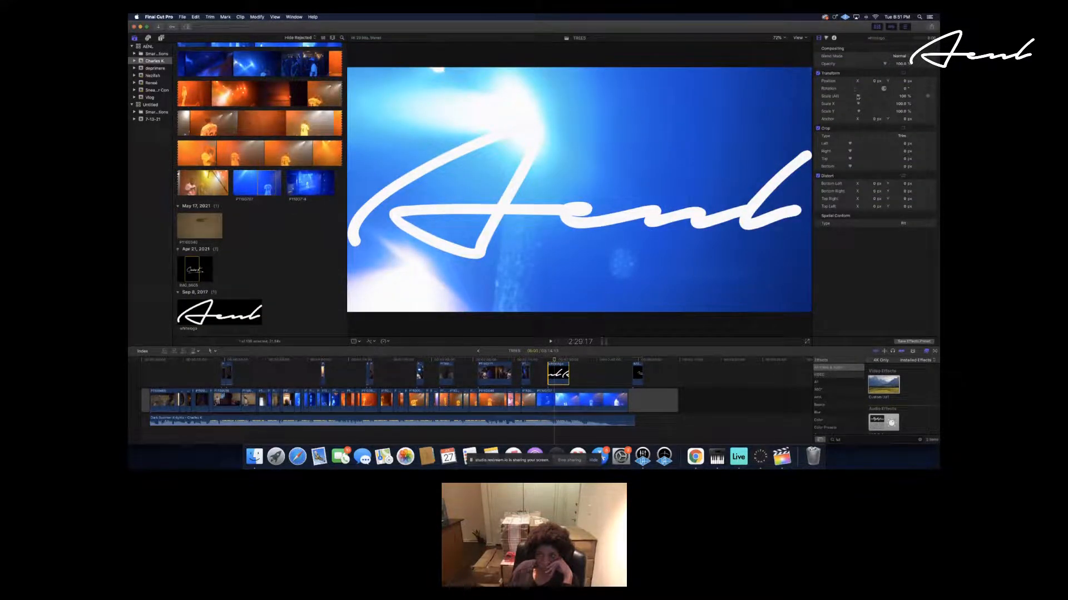
# Scale the Aenl logo down uniformly to about 5% and play across it to check its size.
pyautogui.moveTo(857, 96); pyautogui.dragTo(853, 97)
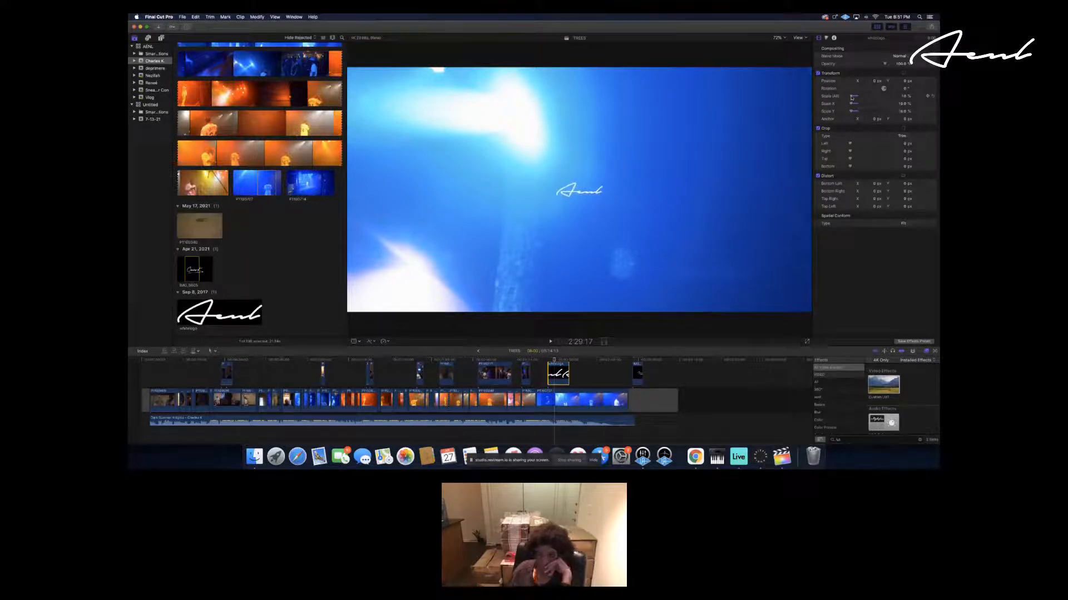
pyautogui.moveTo(851, 98); pyautogui.dragTo(850, 98)
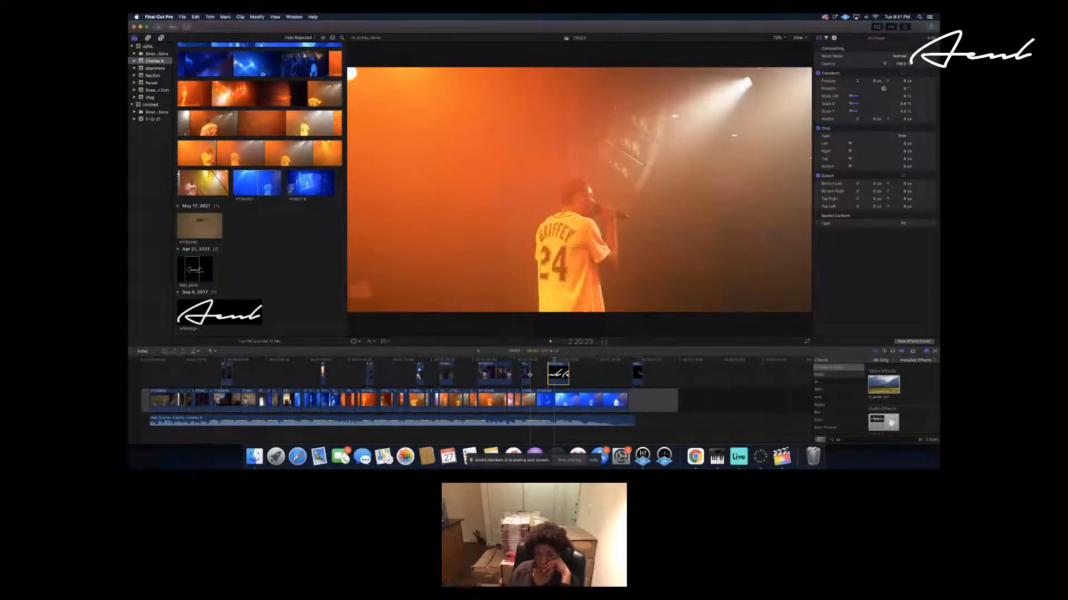
pyautogui.press('space')
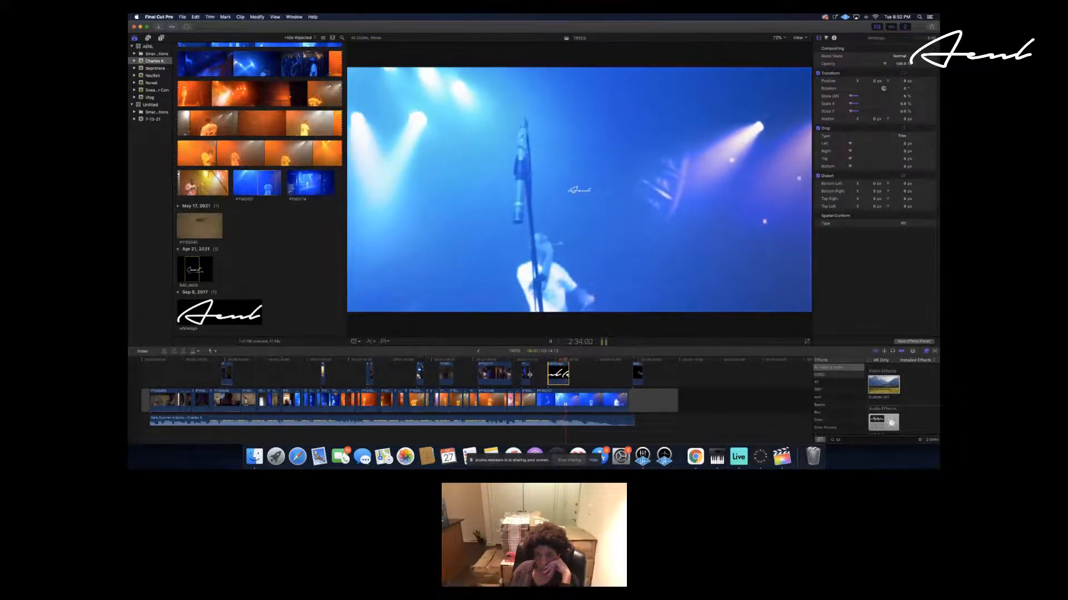
pyautogui.press('space')
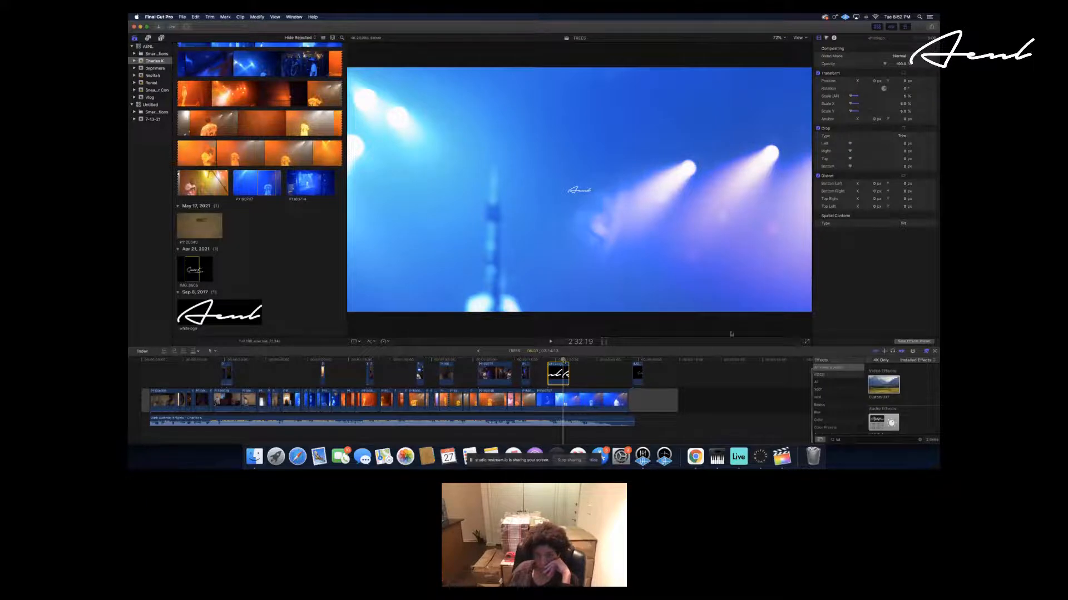
# Give the Aenl logo clip a longer Cross Dissolve at its end and remove the dissolve at its start.
pyautogui.click(935, 352)
pyautogui.click(580, 384)
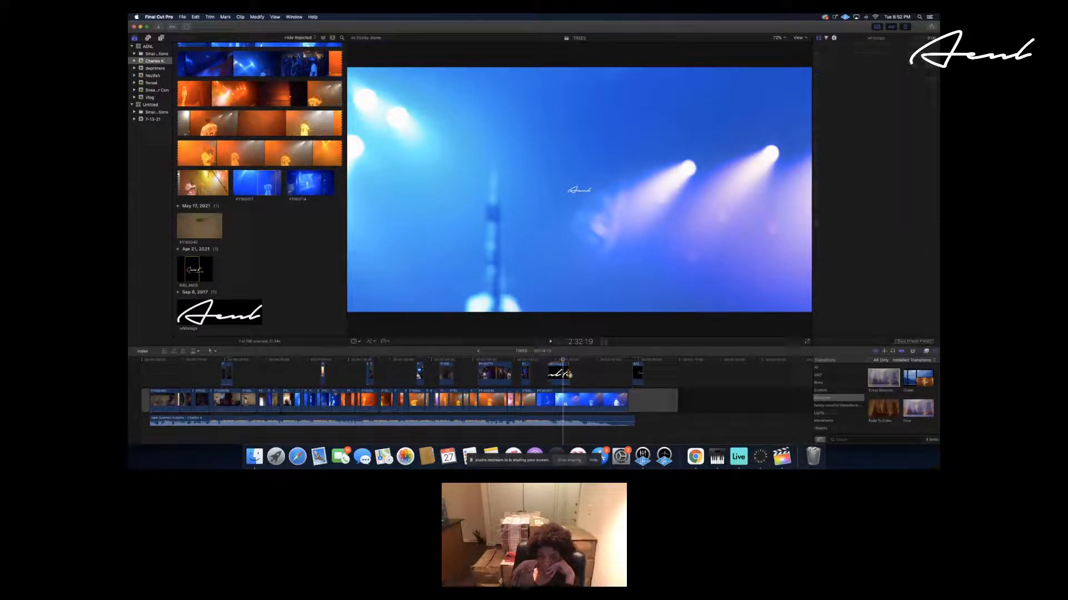
pyautogui.click(567, 373)
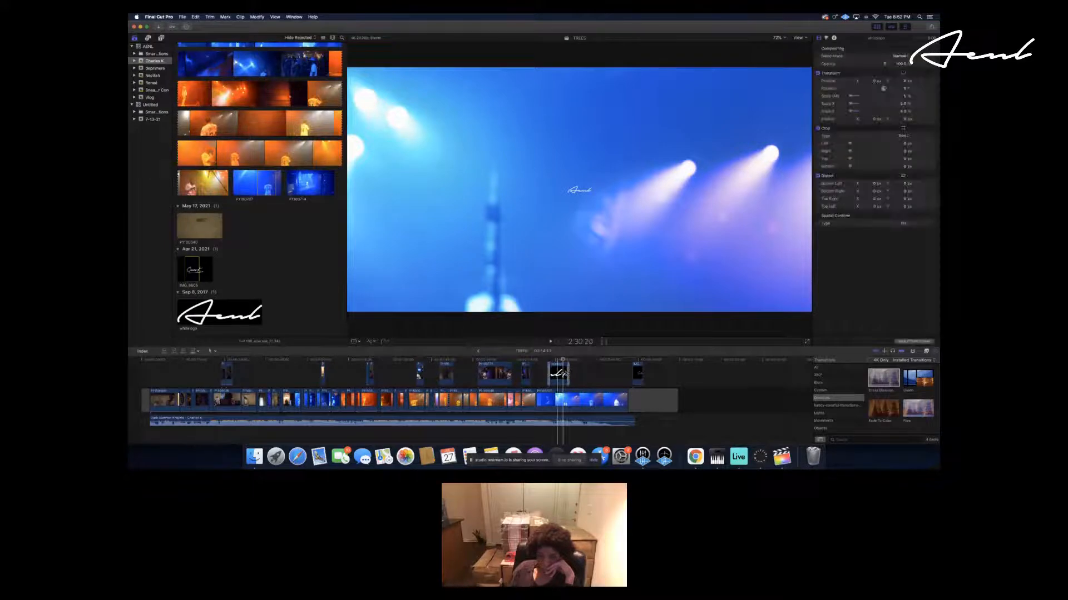
pyautogui.click(568, 373)
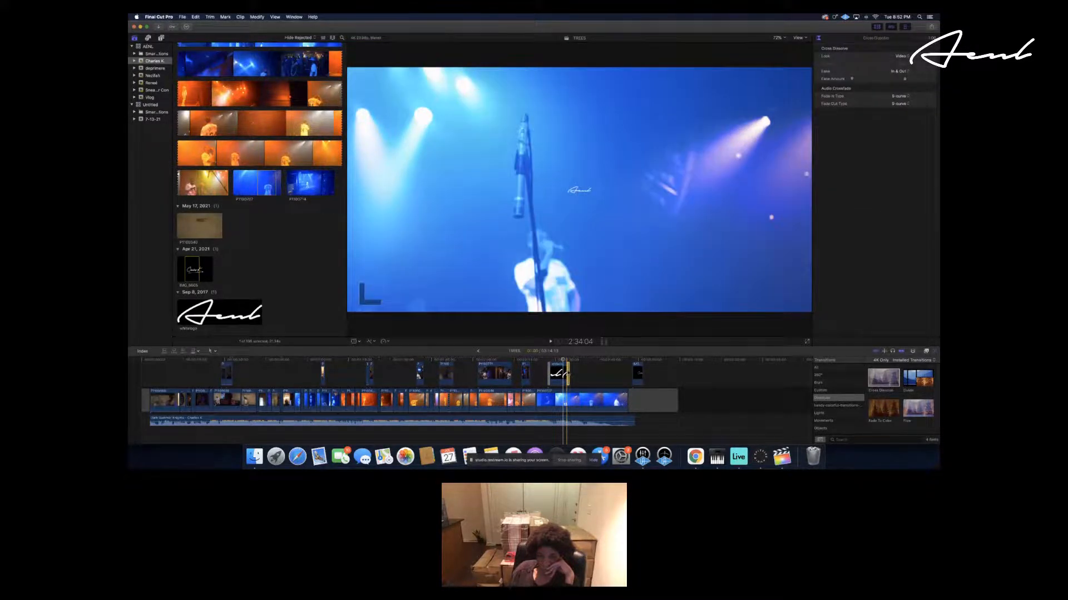
pyautogui.moveTo(566, 373); pyautogui.dragTo(566, 372)
pyautogui.click(549, 373)
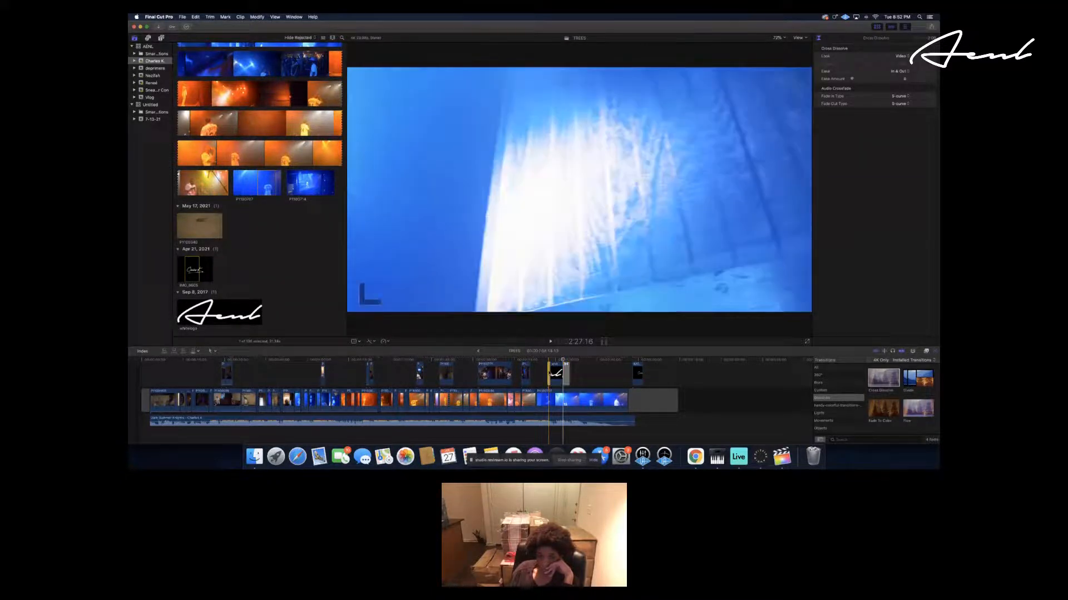
pyautogui.press('Delete')
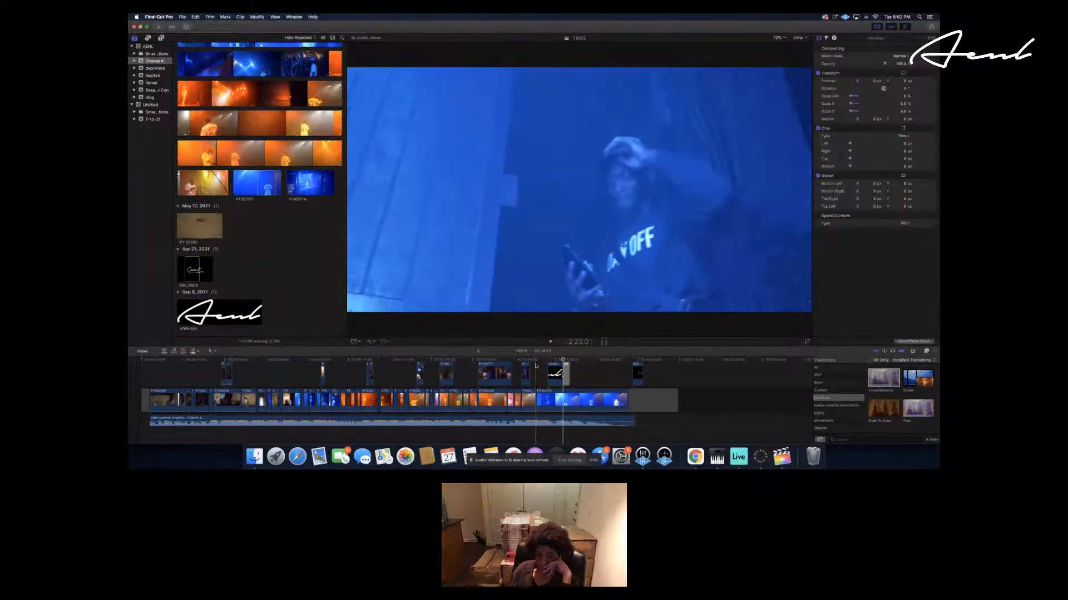
# Play the blue-lit stage footage from 2:23:01 through to the closing signature logo at the end of the project.
pyautogui.click(538, 363)
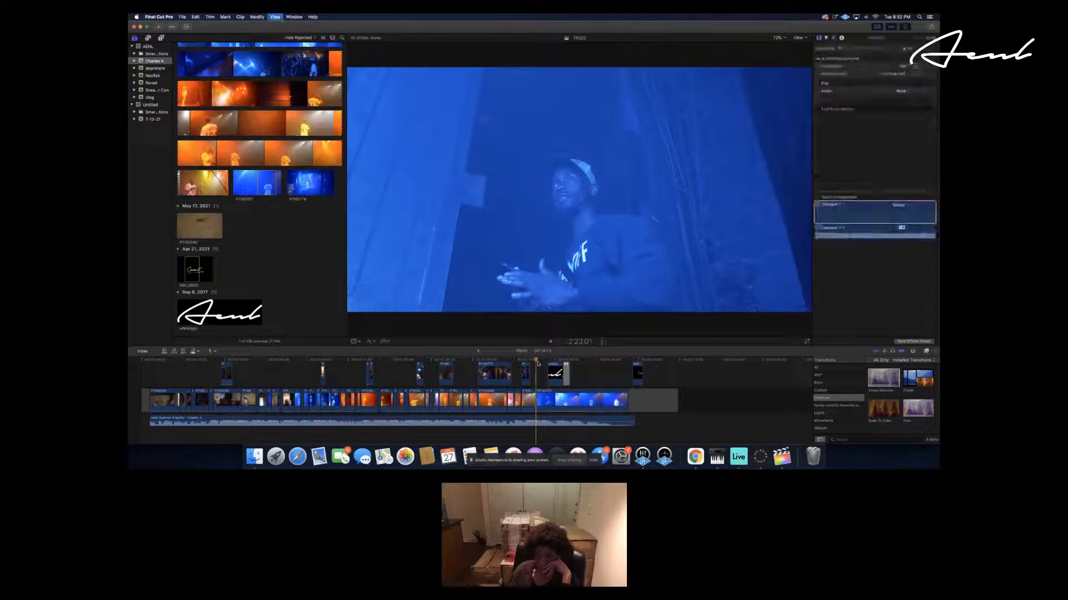
pyautogui.press('space')
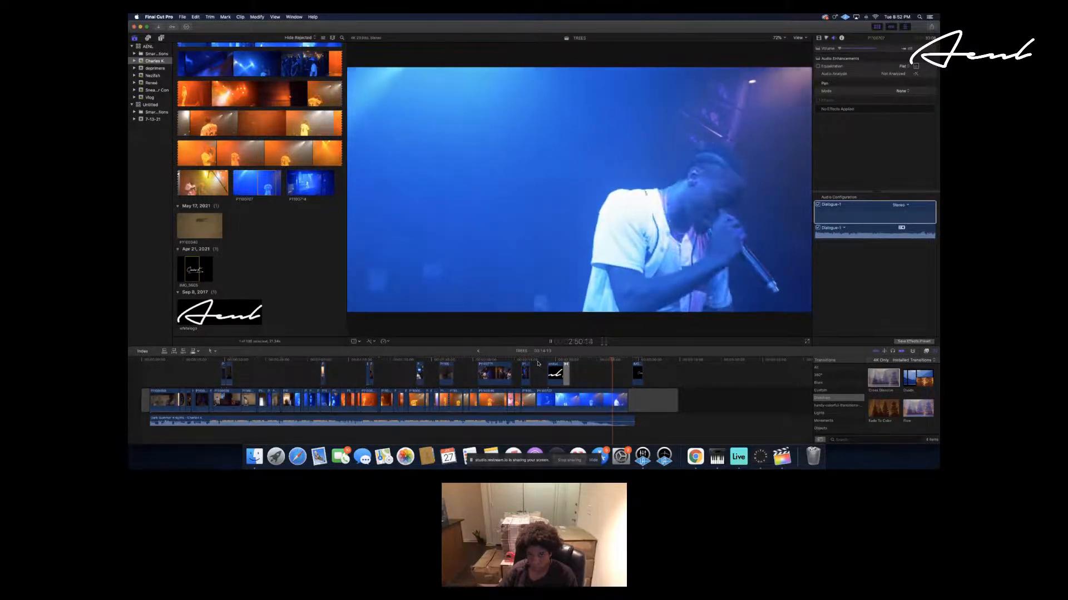
pyautogui.press('space')
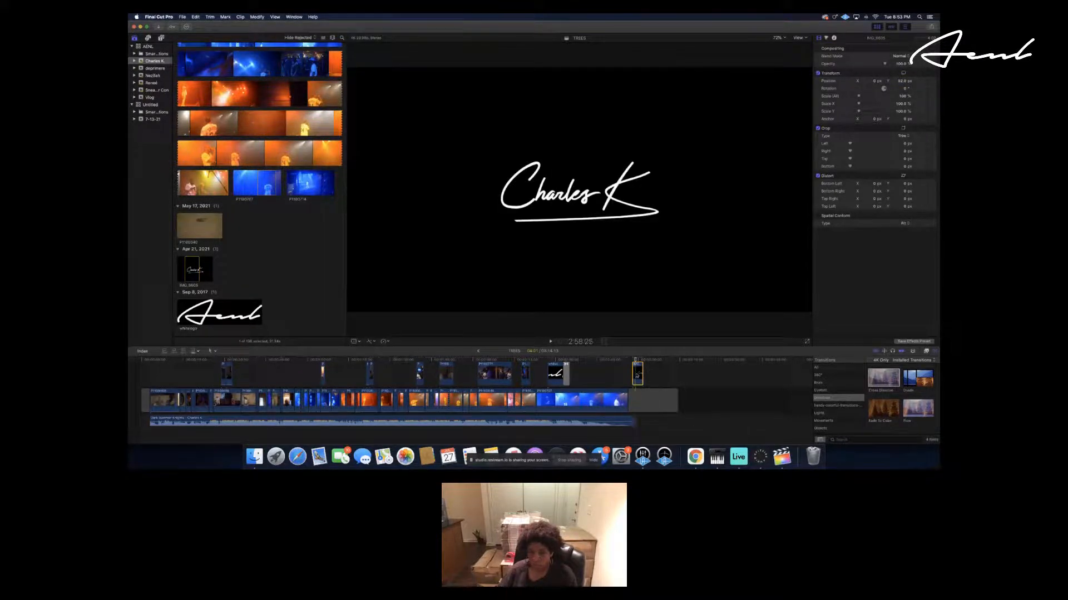
pyautogui.click(626, 377)
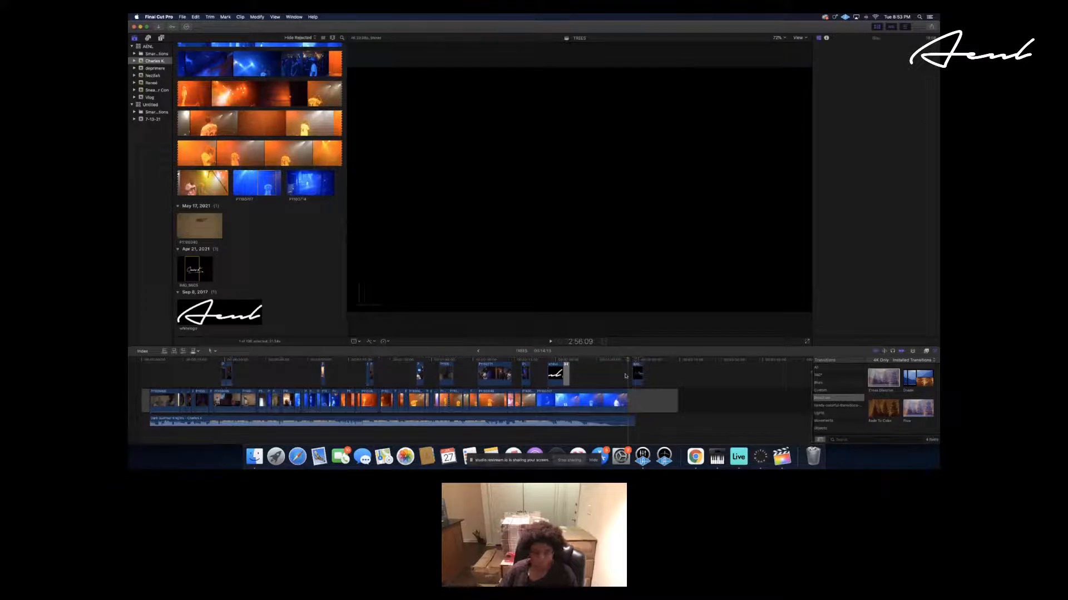
# Review the project in full-screen playback from the opening backstage shot at about 3:00, then return to the editing view.
pyautogui.click(151, 363)
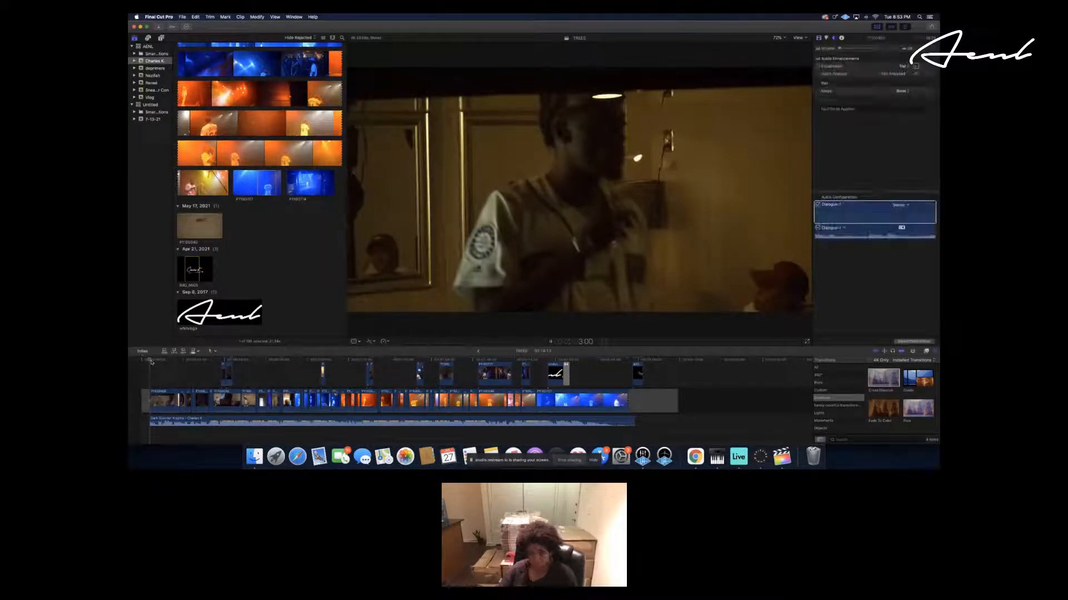
pyautogui.press('space')
pyautogui.click(807, 341)
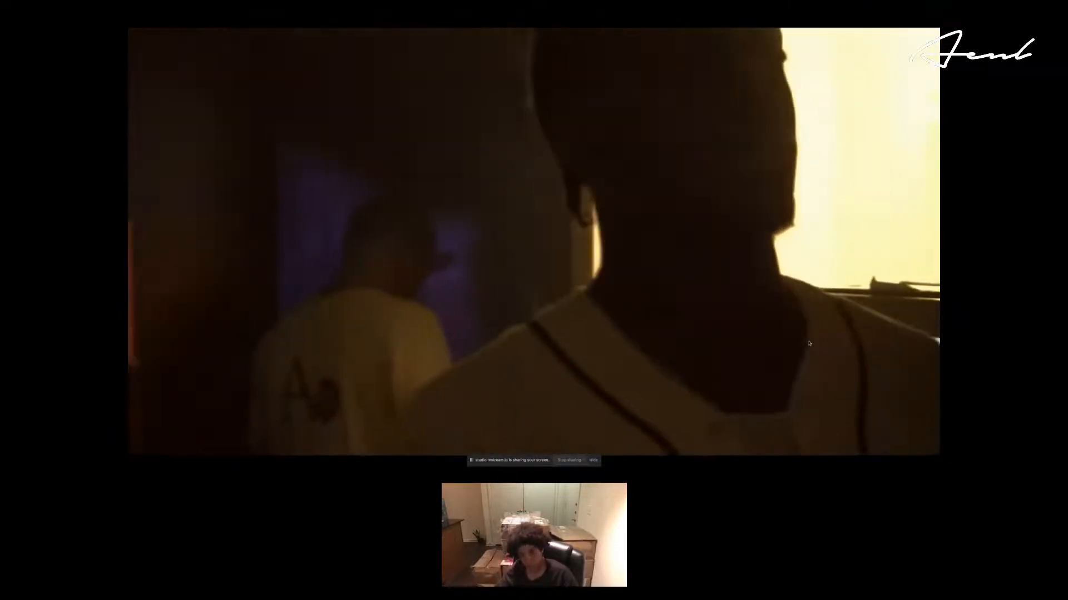
pyautogui.press('Escape')
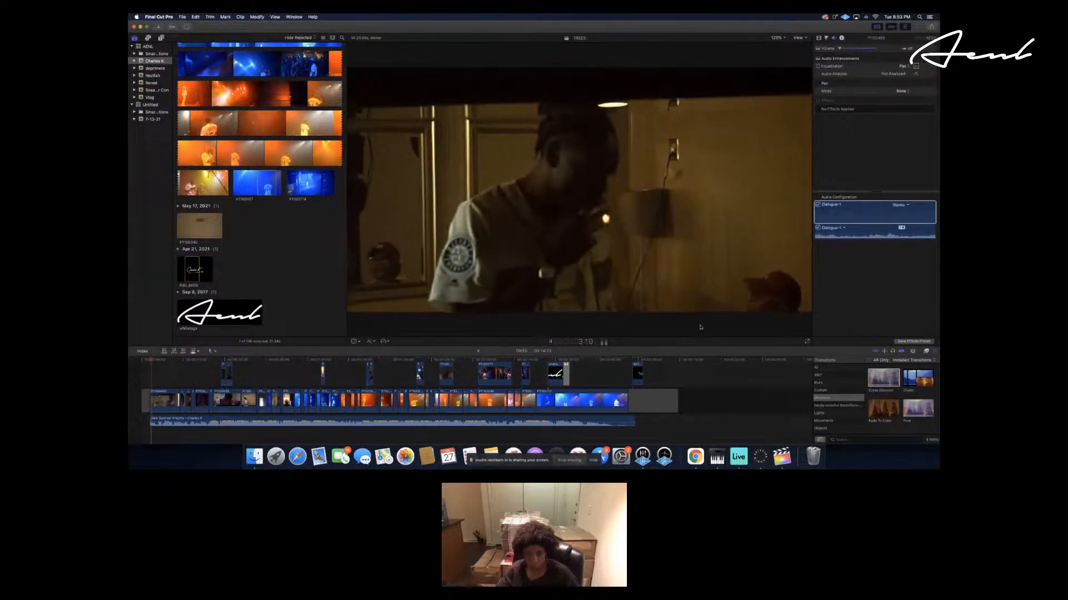
pyautogui.click(806, 342)
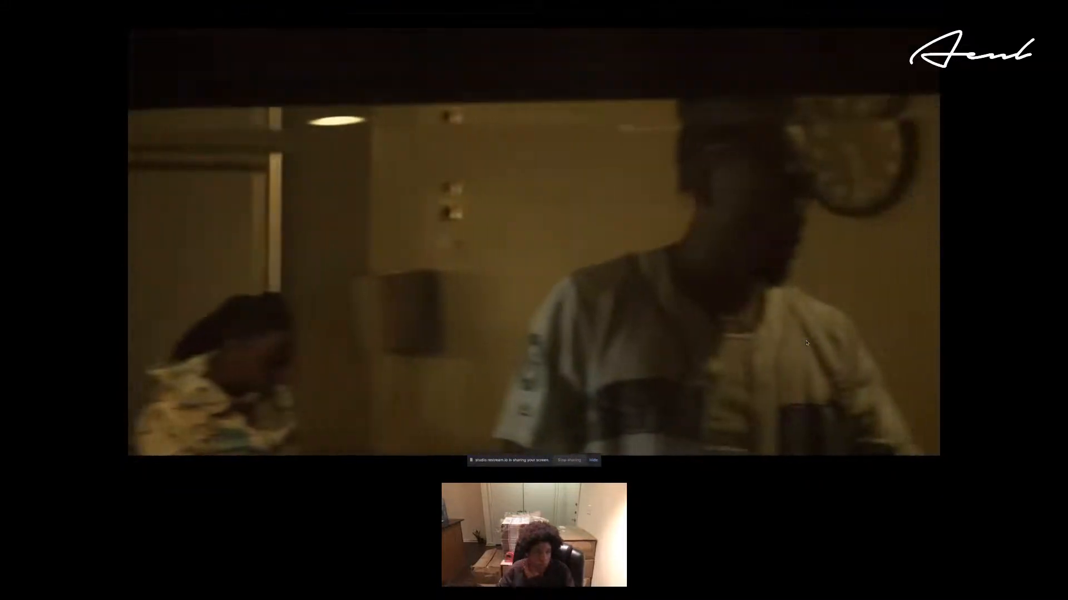
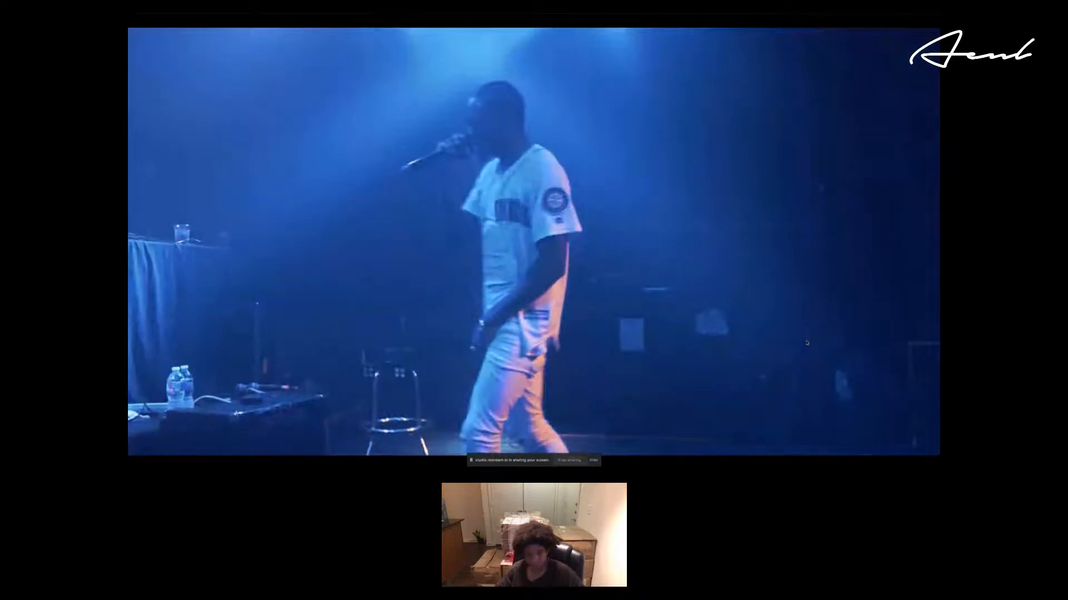
pyautogui.press('Escape')
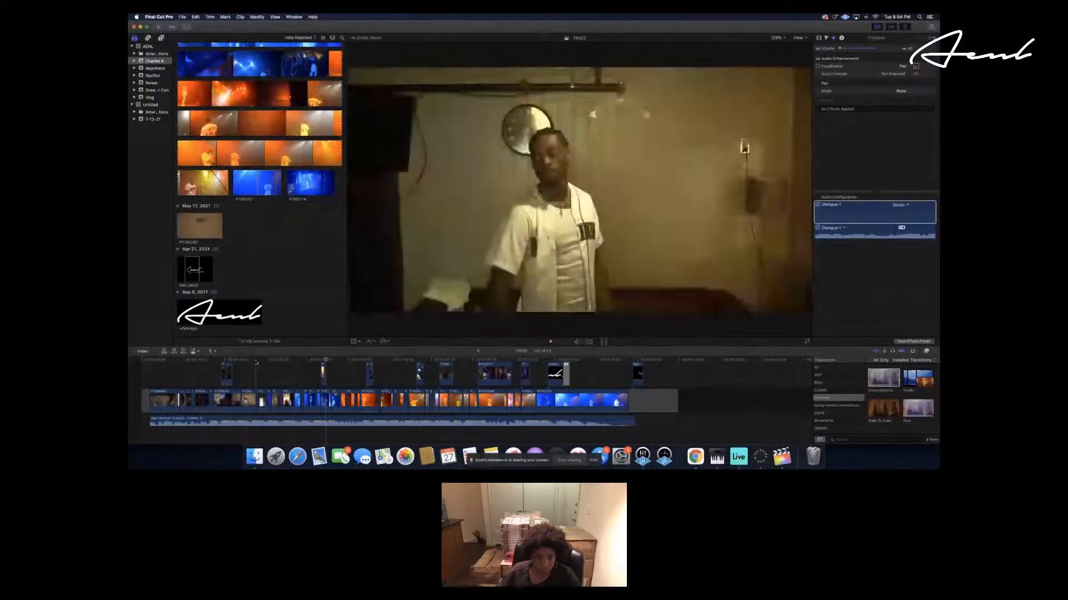
# Trim the end of the short orange DJ-table clip from the 51:00 cut to about 50:22 and play across the edit.
pyautogui.click(913, 352)
pyautogui.moveTo(894, 365); pyautogui.dragTo(910, 366)
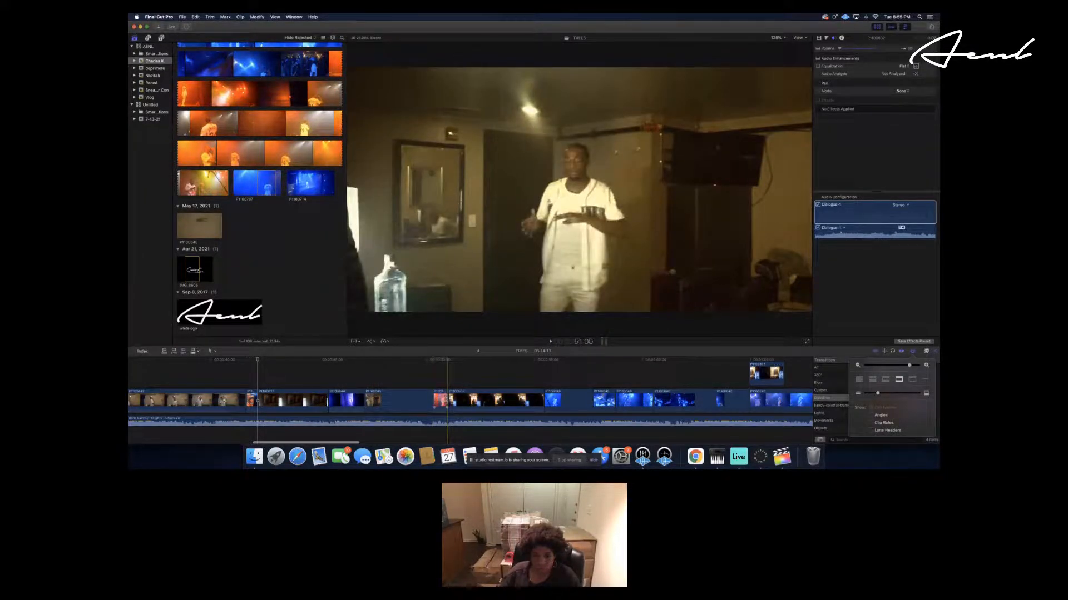
pyautogui.click(447, 400)
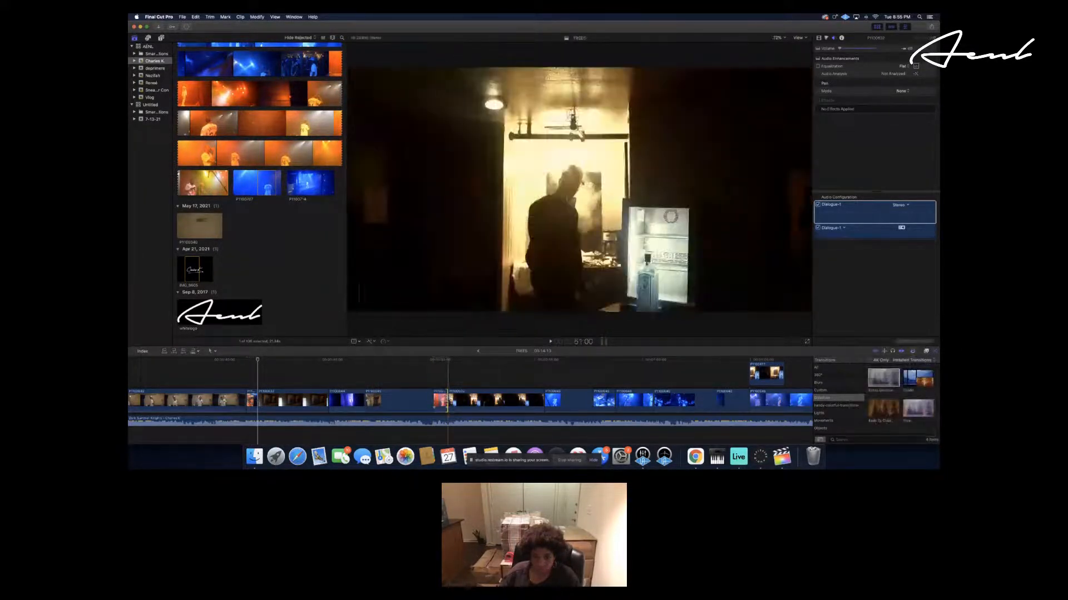
pyautogui.moveTo(447, 401); pyautogui.dragTo(446, 401)
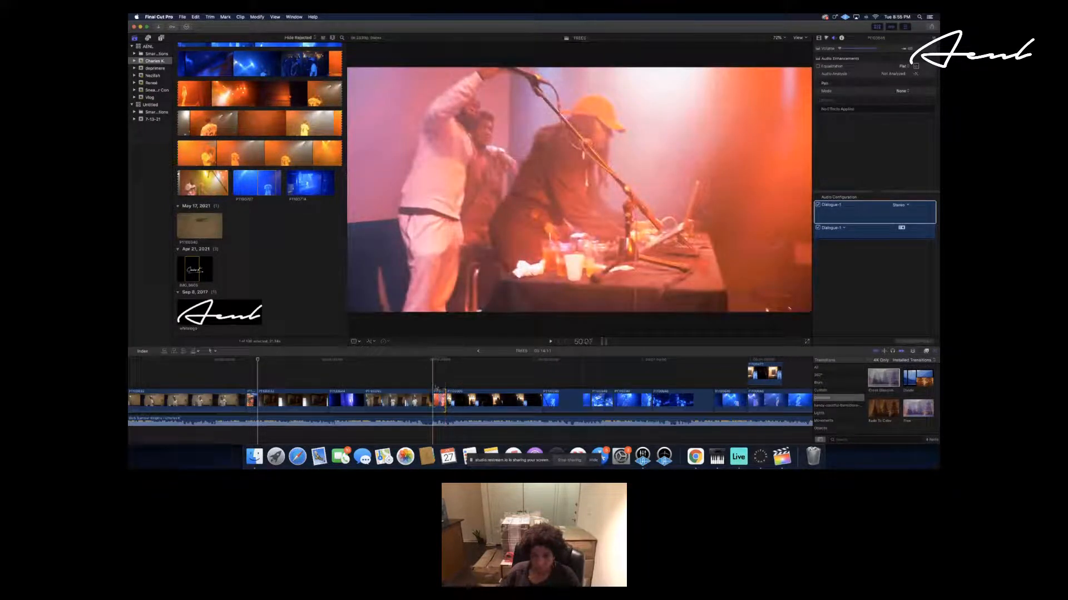
pyautogui.press('space')
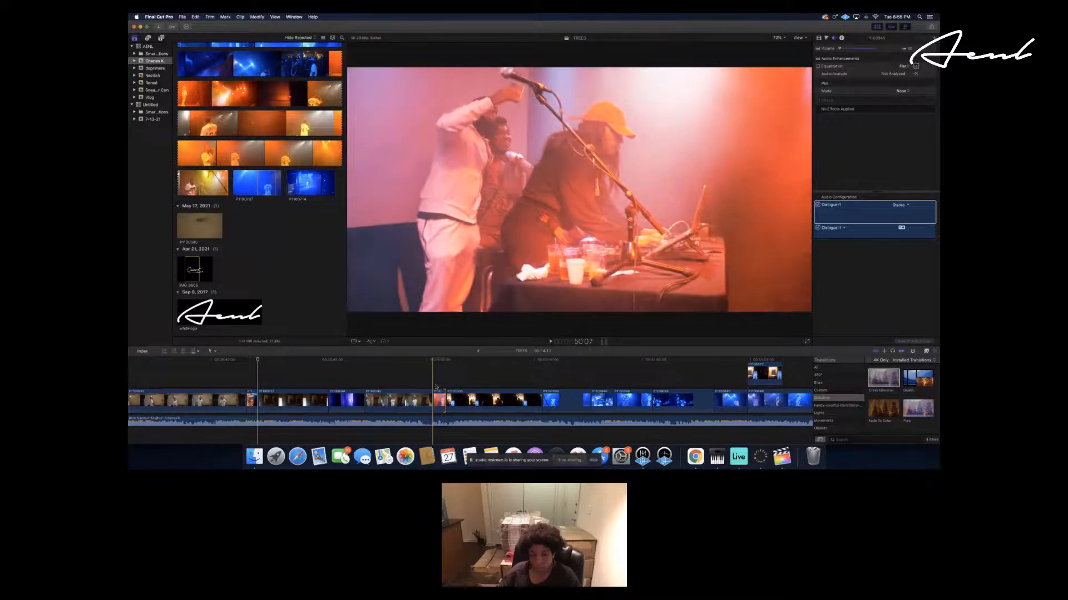
pyautogui.press('space')
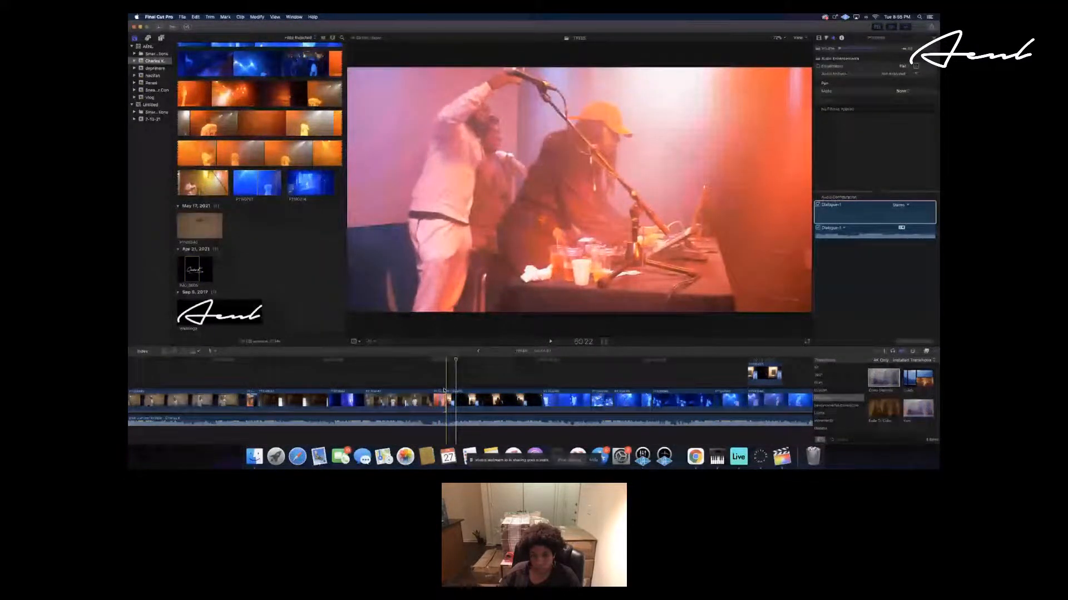
# Step through the last frames of the orange DJ-table clip and trim its end a few frames shorter, to about 50:18.
pyautogui.click(442, 385)
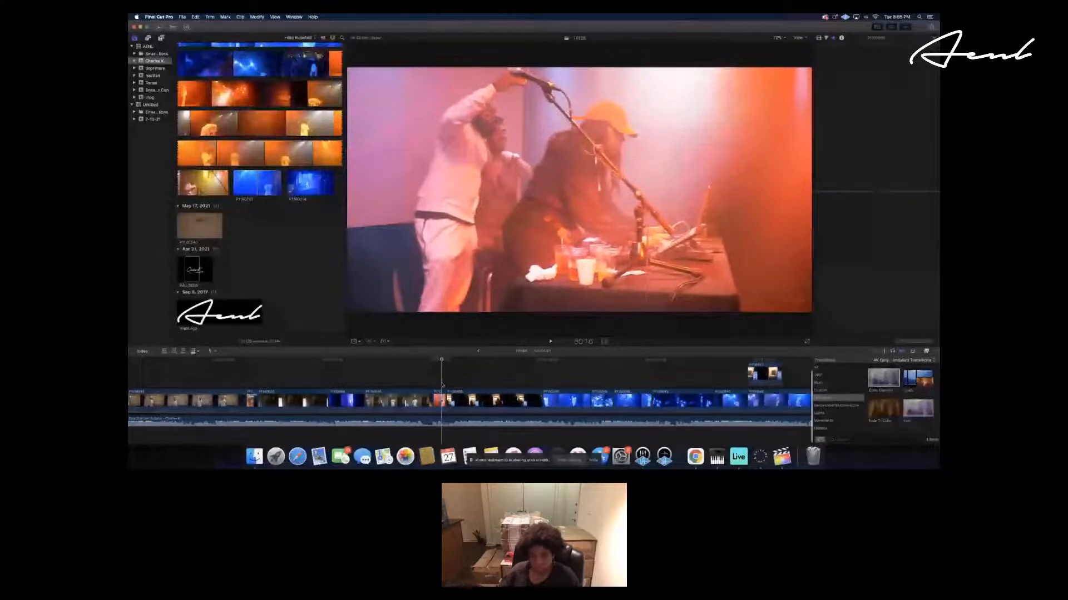
pyautogui.press('Right')
pyautogui.press('Right')
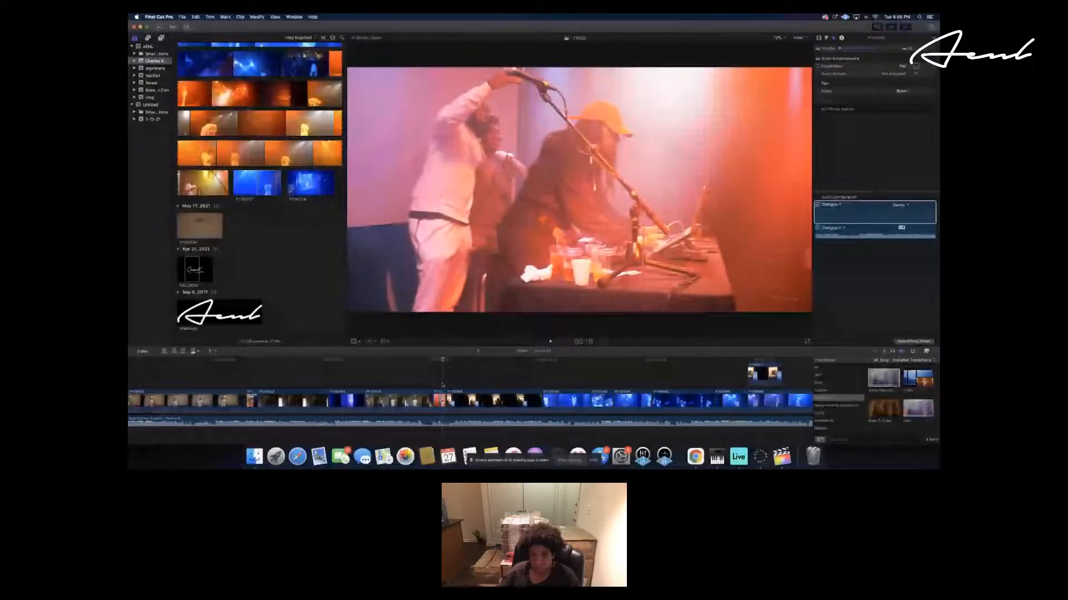
pyautogui.press('space')
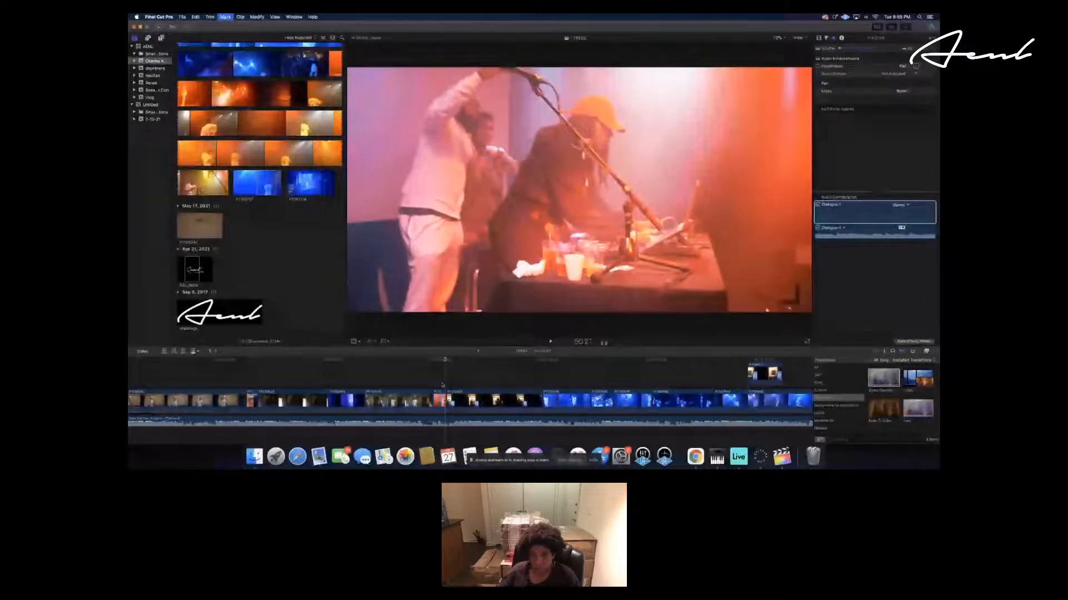
pyautogui.press('space')
pyautogui.press('Right')
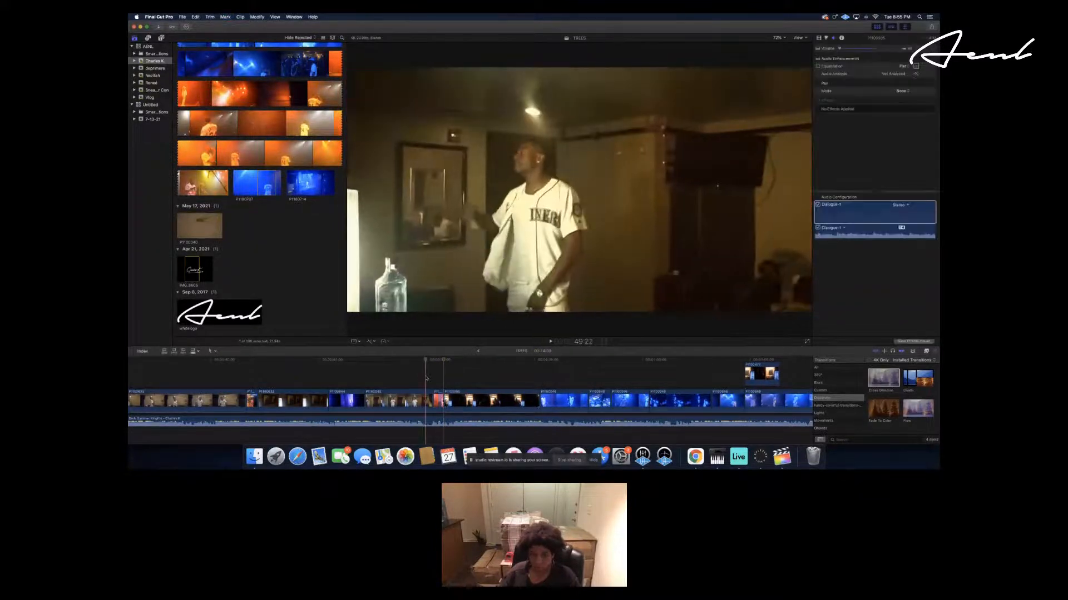
# Play the edit from 49:22 through the backstage and blue-lit stage clips to about 1:00.
pyautogui.press('space')
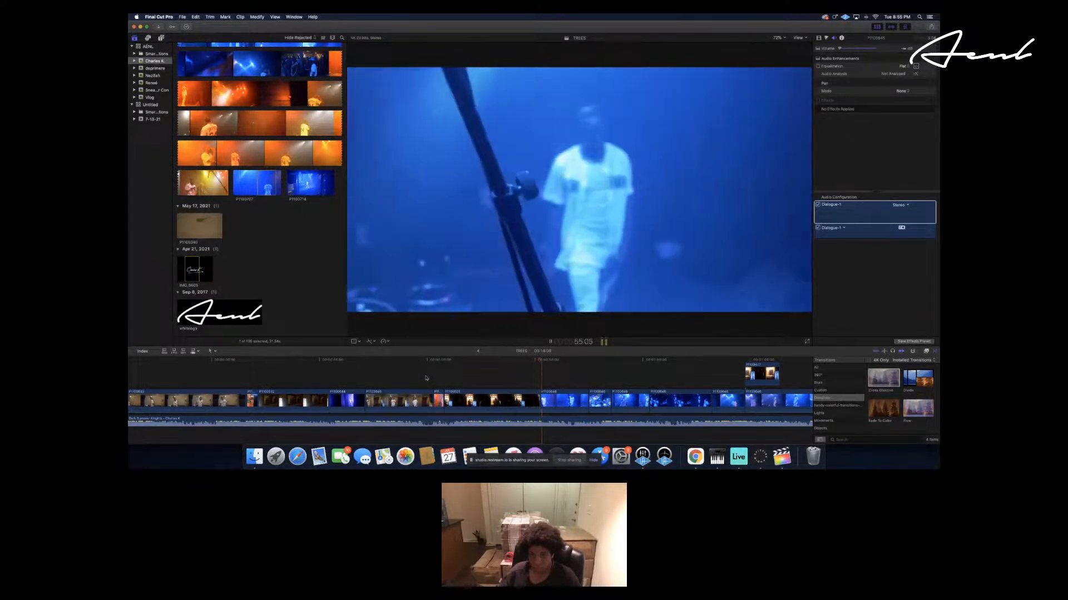
pyautogui.hscroll(3, 426, 379)
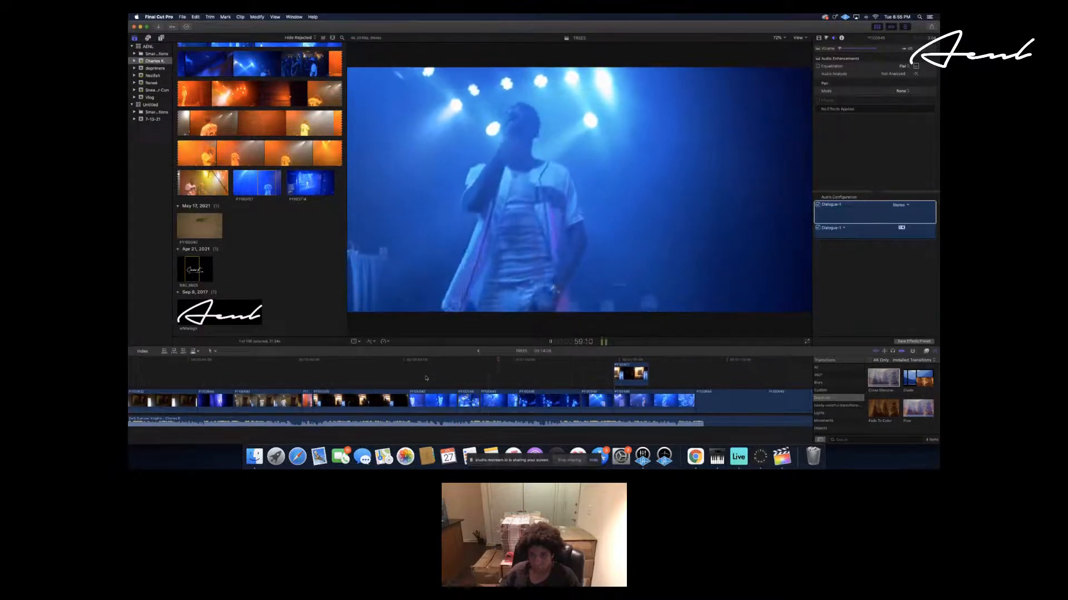
pyautogui.press('space')
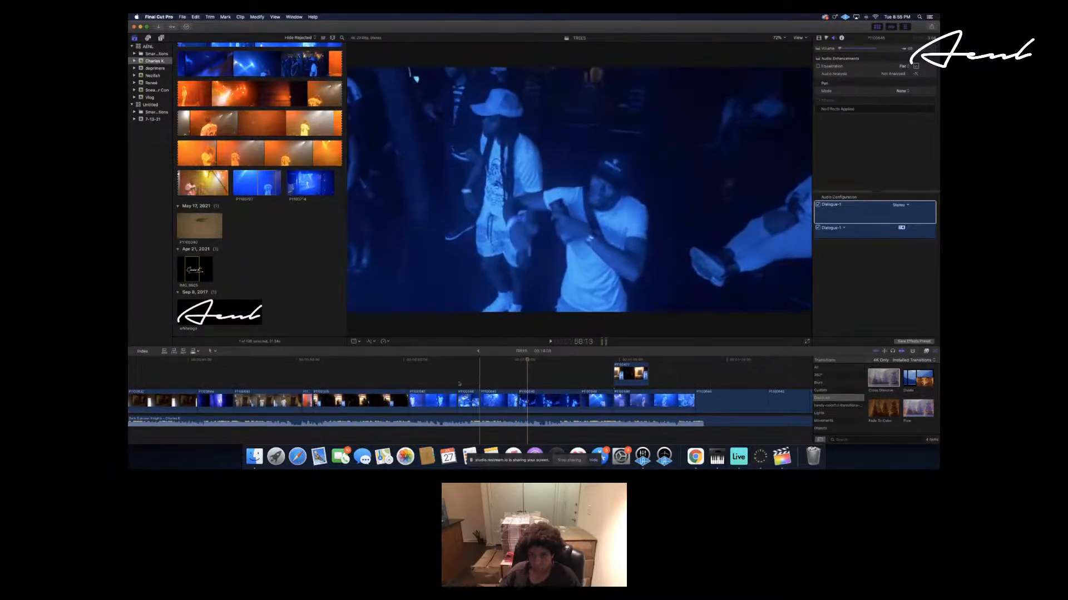
# Try to cut off the front of the black-and-white DJ controller clip at about 57:18, play the result, and undo the deletion.
pyautogui.press('space')
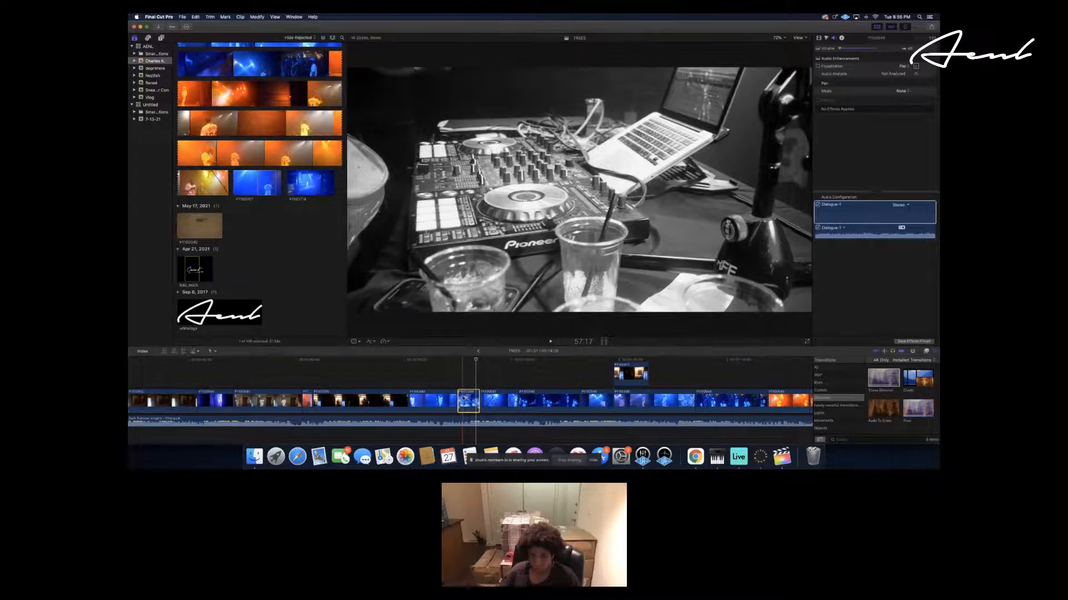
pyautogui.press('super+b')
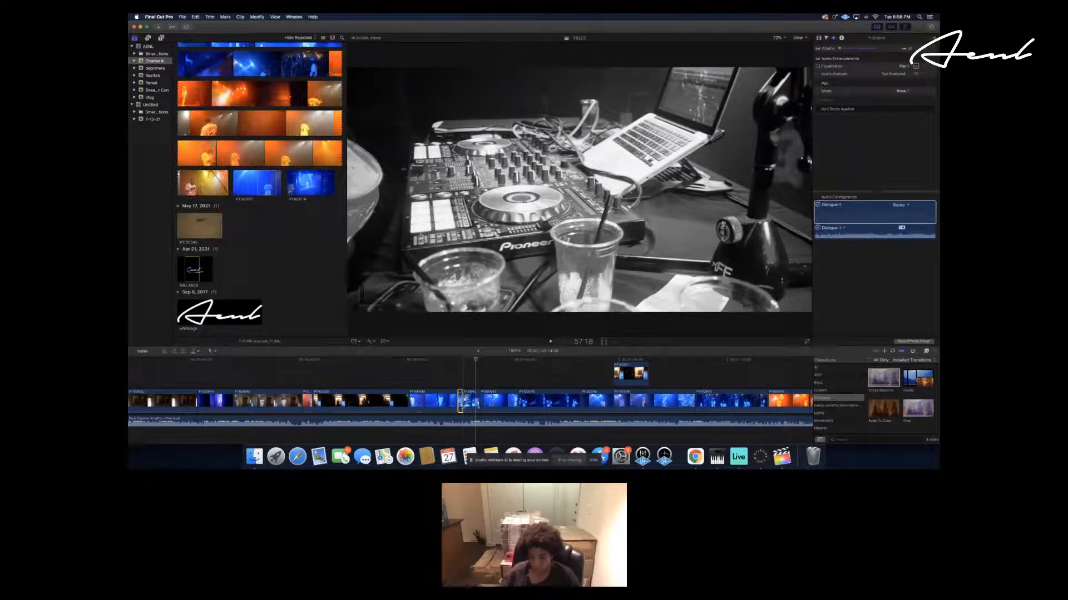
pyautogui.press('Delete')
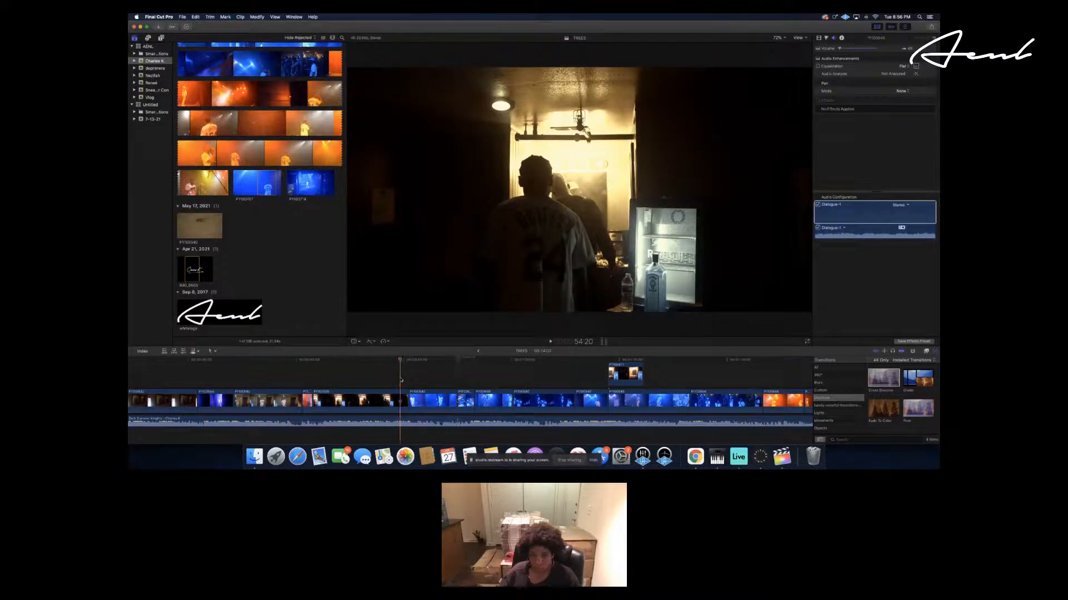
pyautogui.press('space')
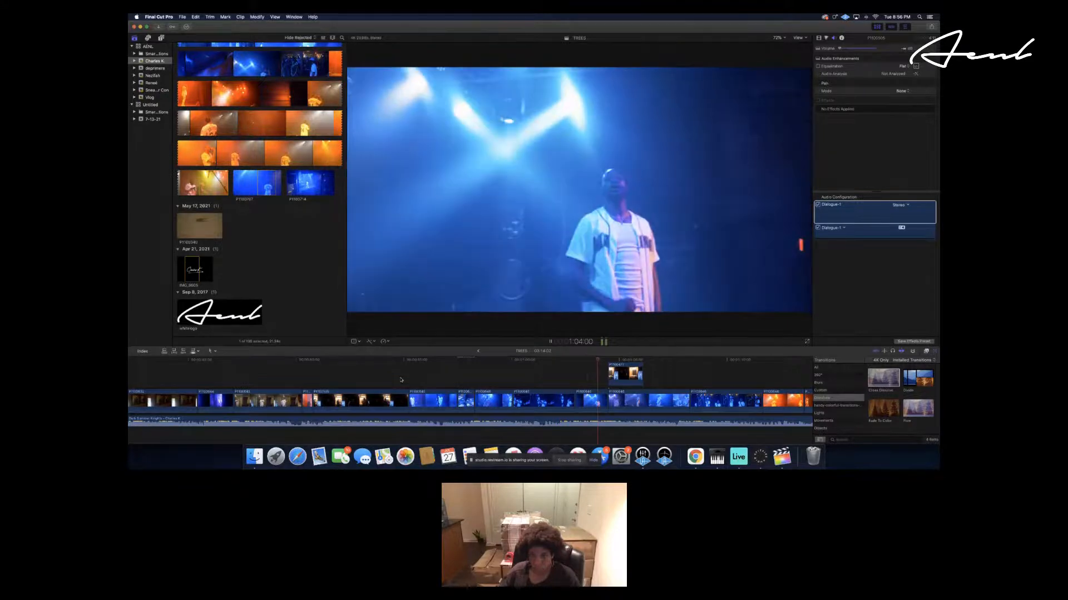
pyautogui.press('space')
pyautogui.press('super+z')
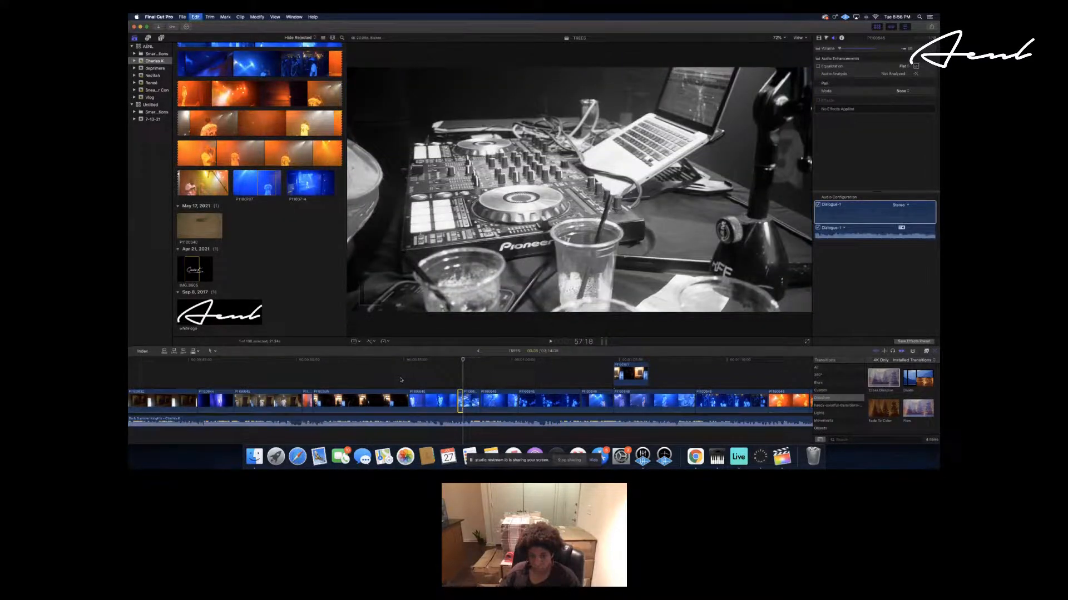
# Trim the end of the blue-lit performer clip before the crowd shot at about 1:00 a few frames shorter and play across the edit.
pyautogui.click(445, 383)
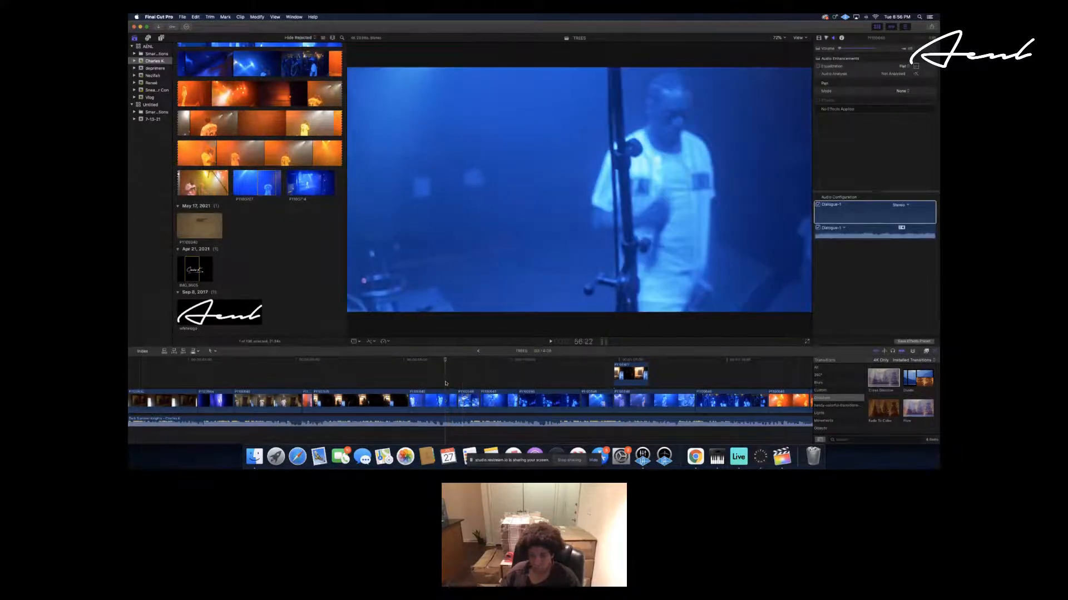
pyautogui.press('space')
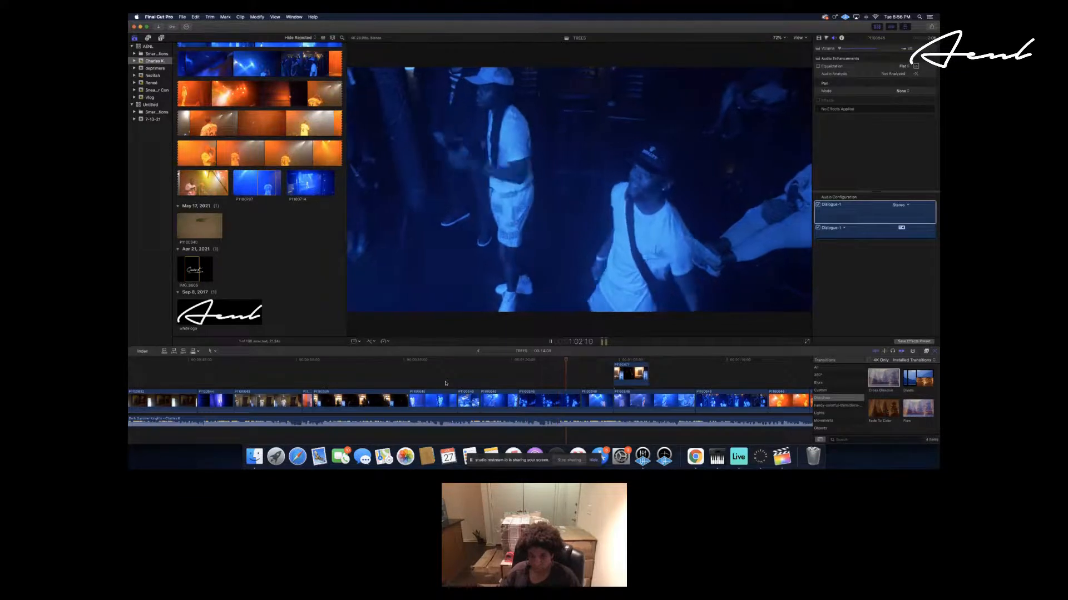
pyautogui.press('space')
pyautogui.moveTo(517, 400); pyautogui.dragTo(516, 400)
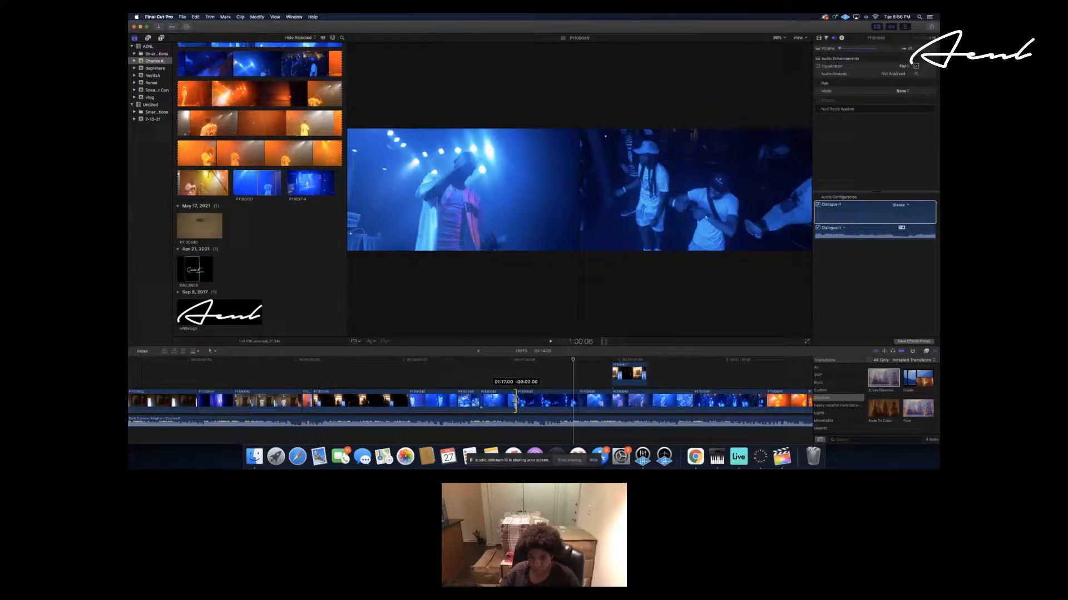
pyautogui.moveTo(515, 401); pyautogui.dragTo(516, 401)
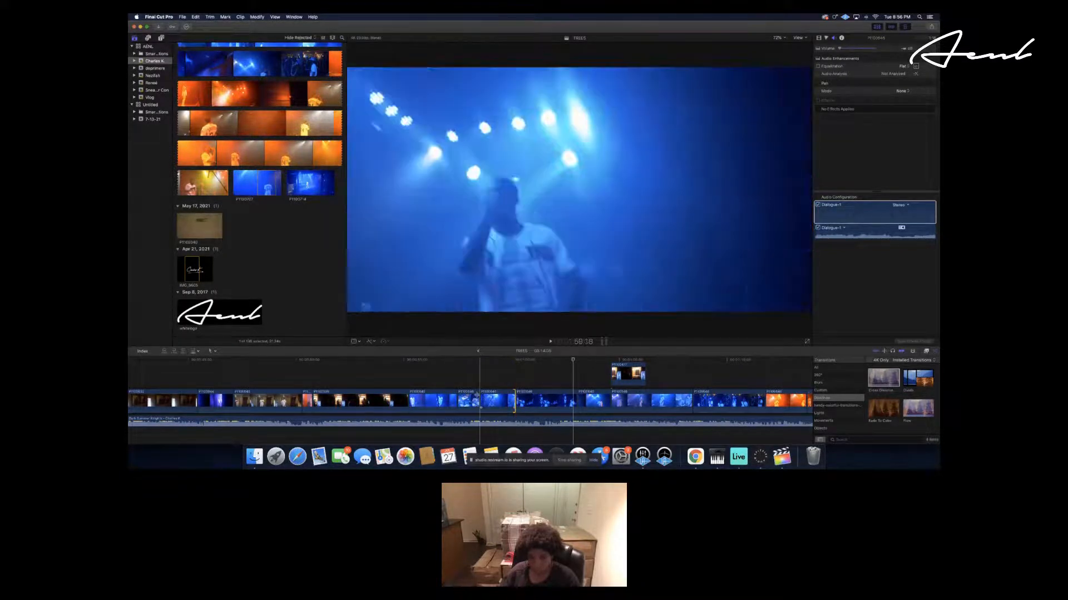
pyautogui.click(404, 377)
pyautogui.press('space')
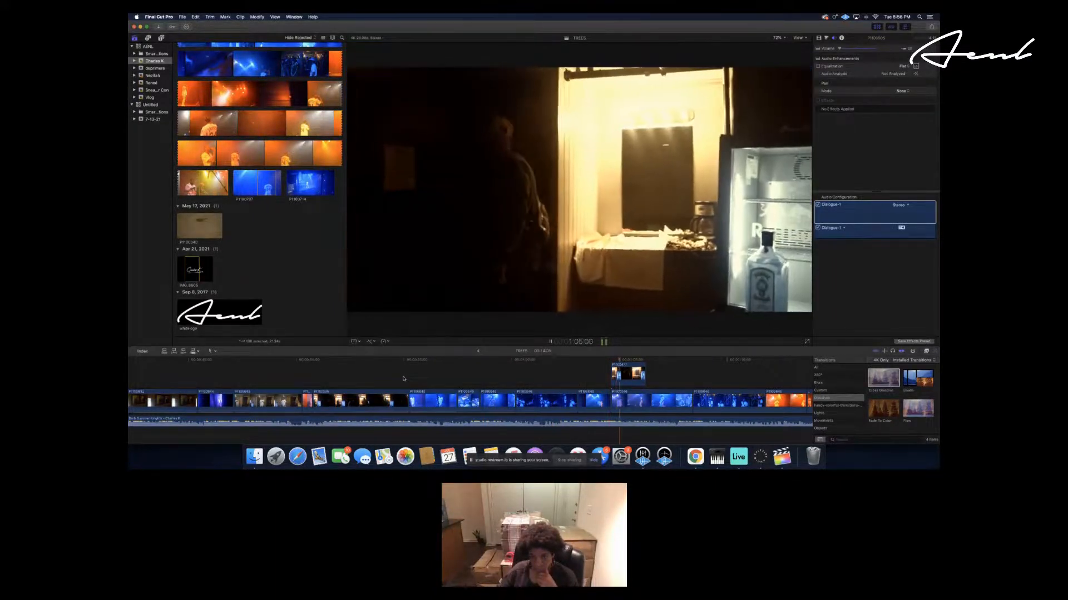
pyautogui.press('space')
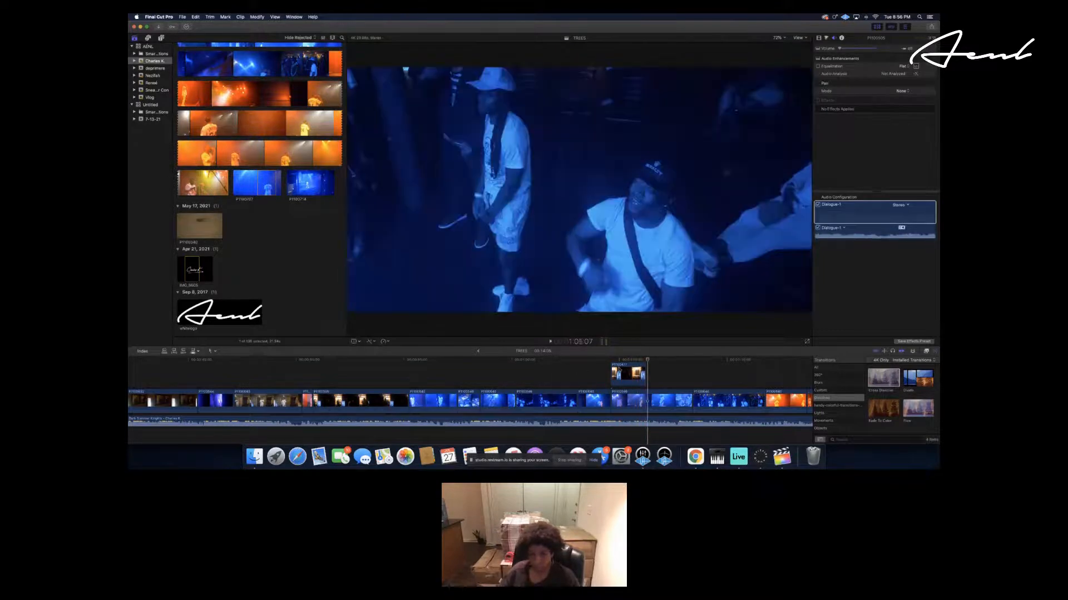
# Cut the connected dressing-room clip at about 1:05:05, delete its front part, and move the rest back to where the original clip started.
pyautogui.click(624, 369)
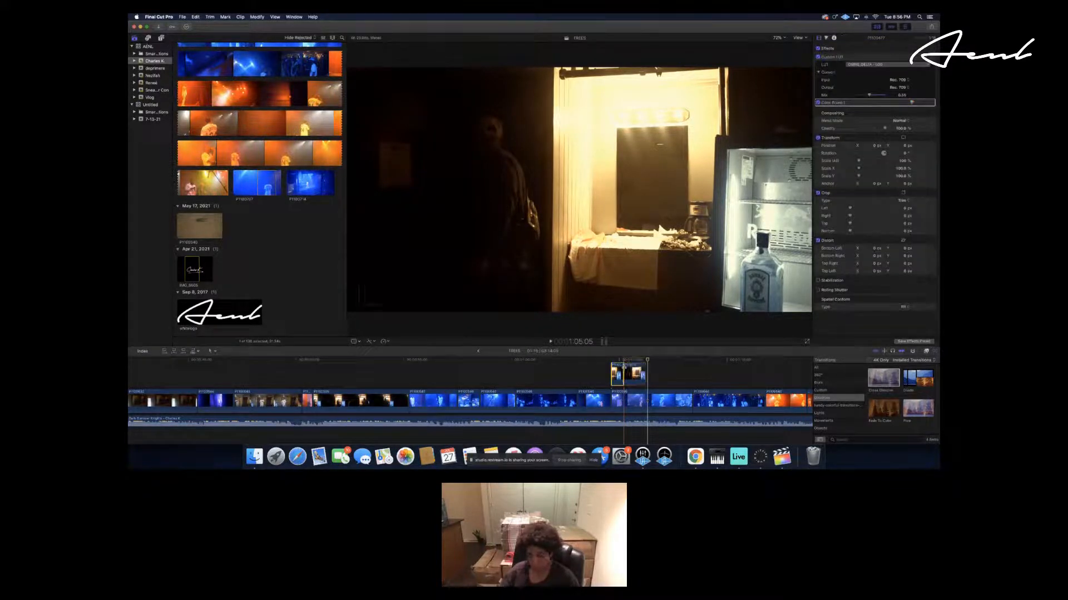
pyautogui.press('Delete')
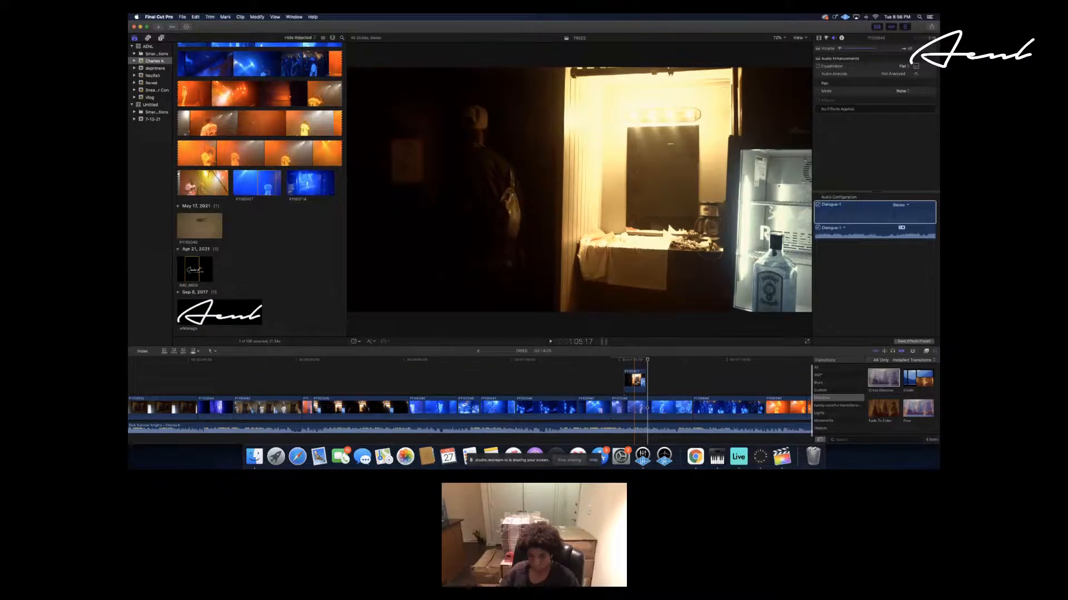
pyautogui.moveTo(633, 383); pyautogui.dragTo(620, 383)
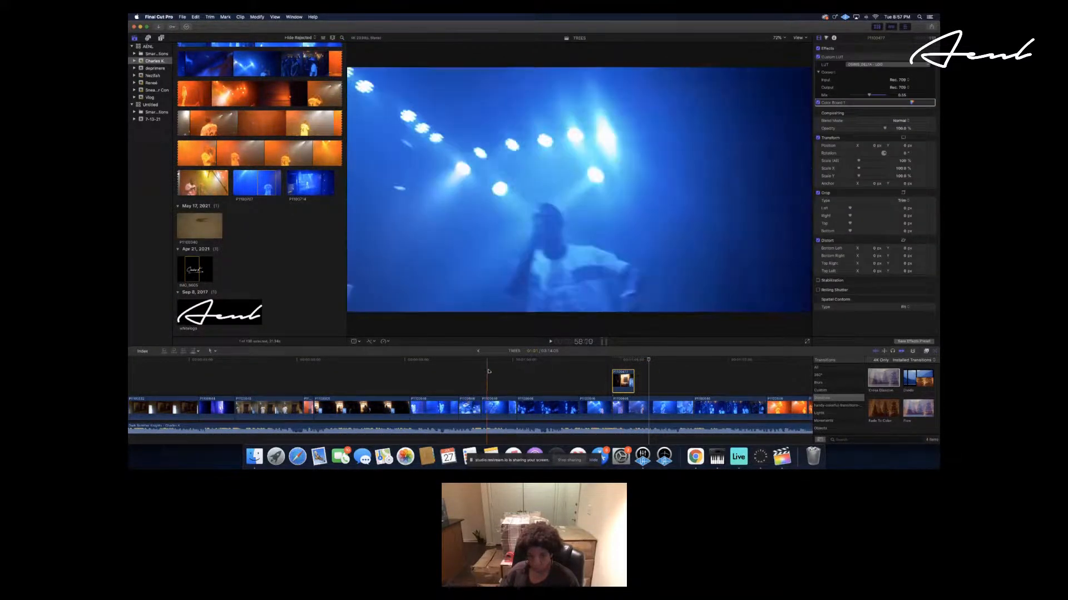
# Play the section from about 57:00, cut the blue stage clip before the connected dressing-room clip at 1:04:09, and delete its tail.
pyautogui.click(469, 371)
pyautogui.press('space')
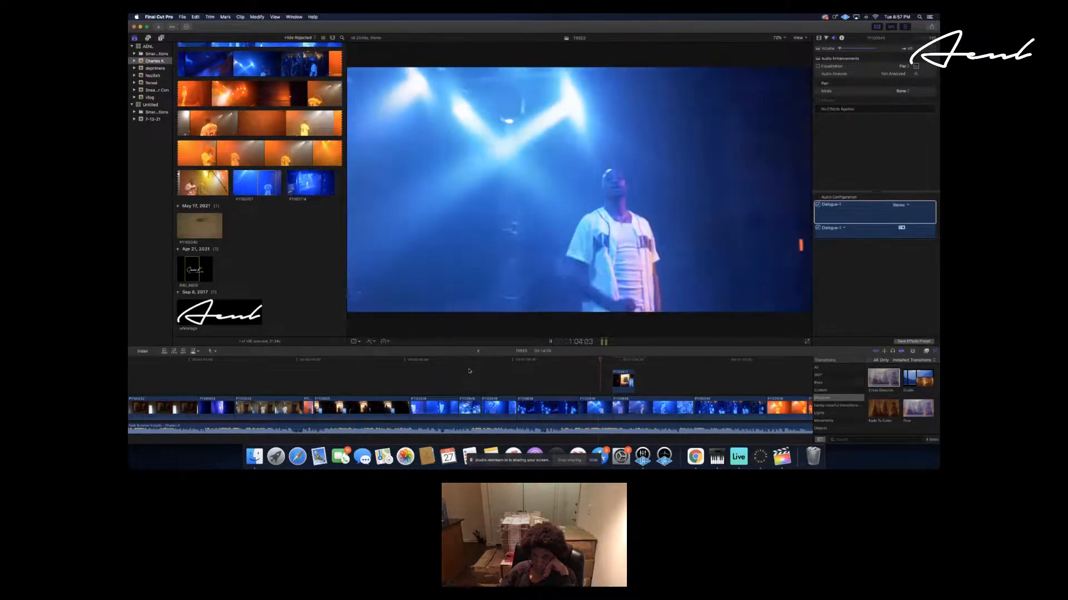
pyautogui.press('space')
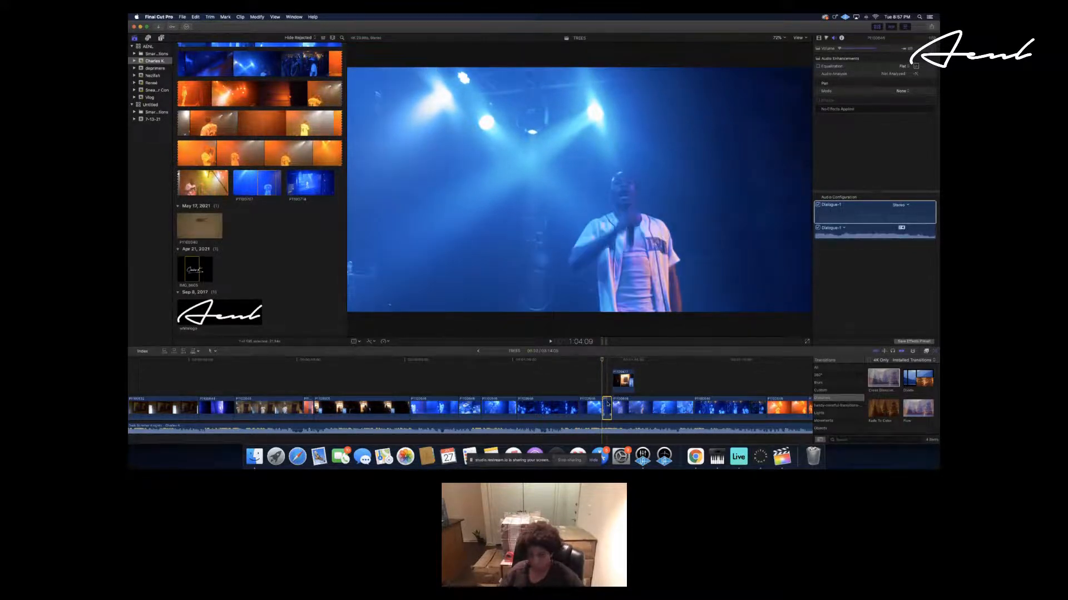
pyautogui.press('Delete')
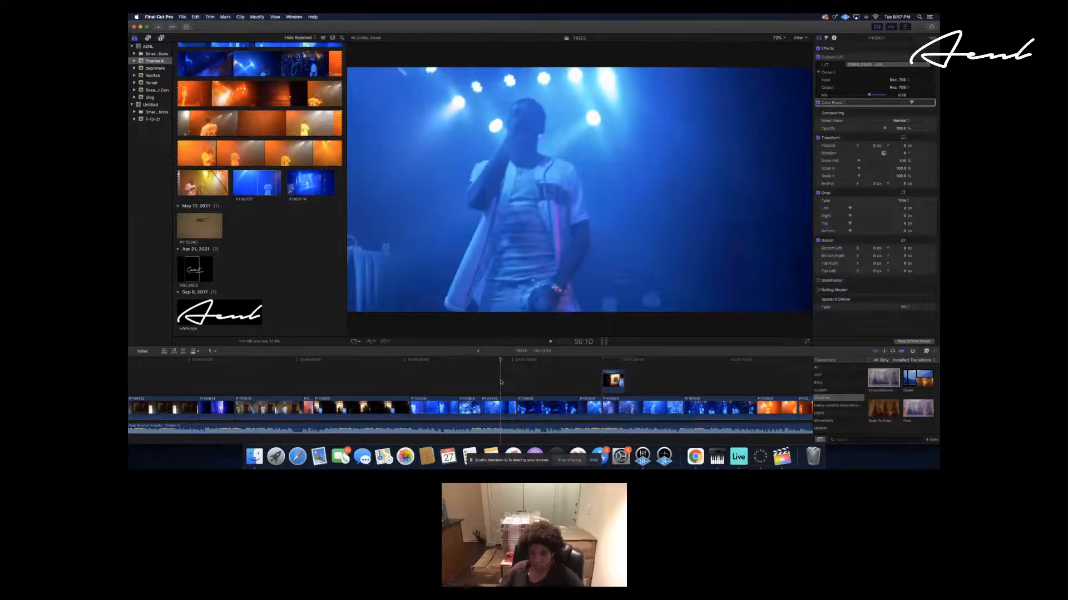
# Review the new cut in playback and shorten the same blue stage clip further by splitting it at 1:03:16 and deleting the end portion.
pyautogui.press('space')
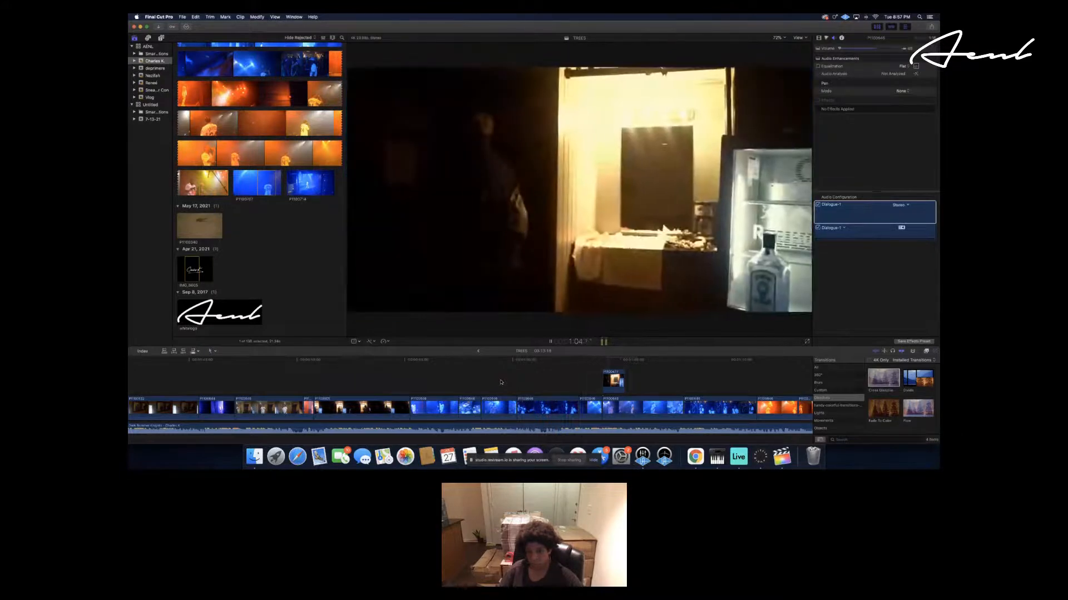
pyautogui.press('space')
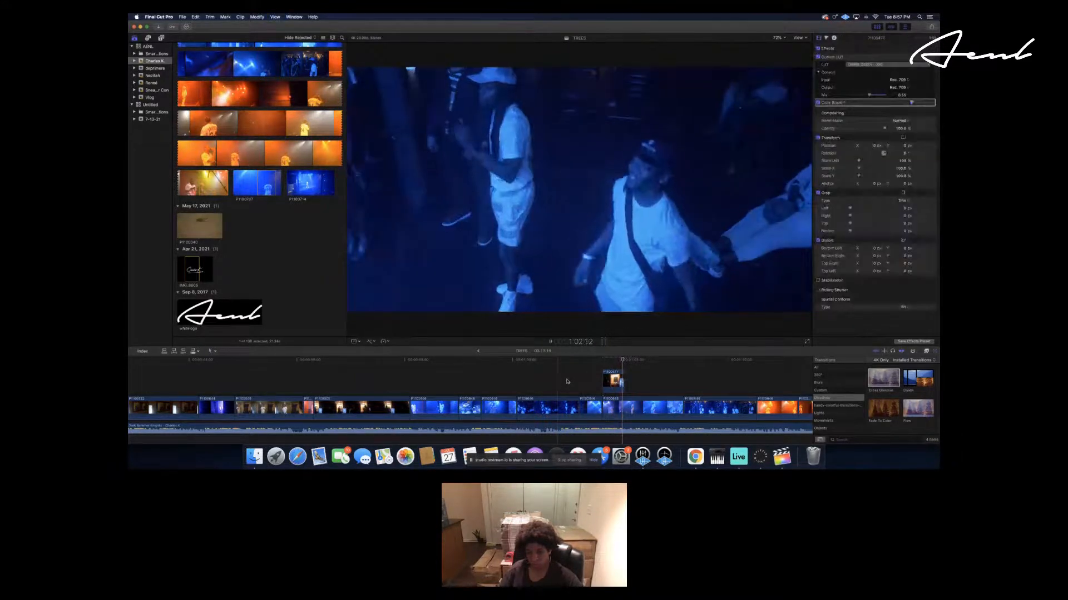
pyautogui.press('space')
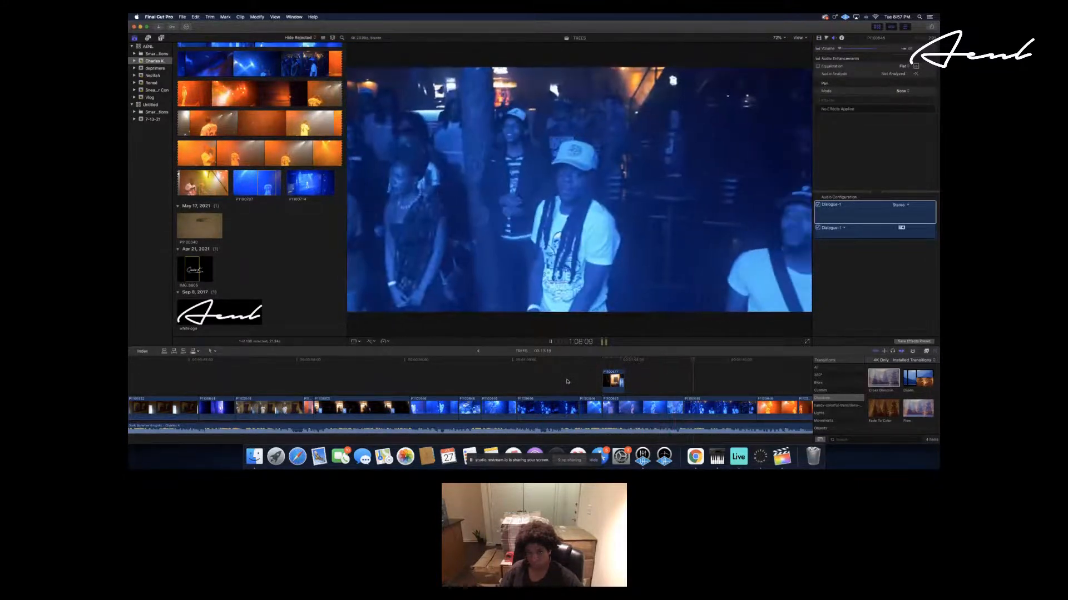
pyautogui.press('space')
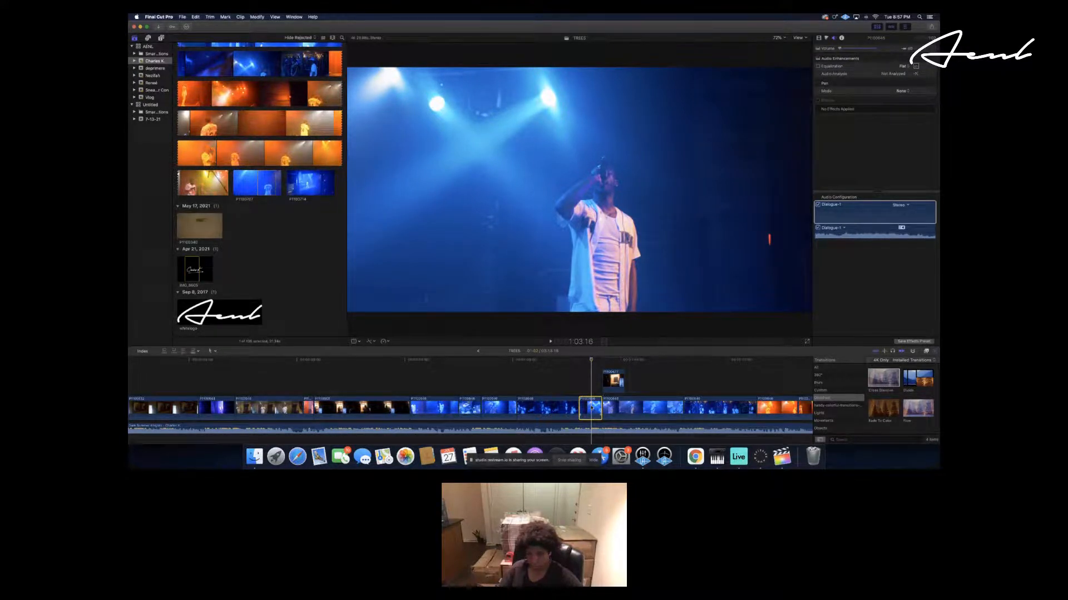
pyautogui.press('super+b')
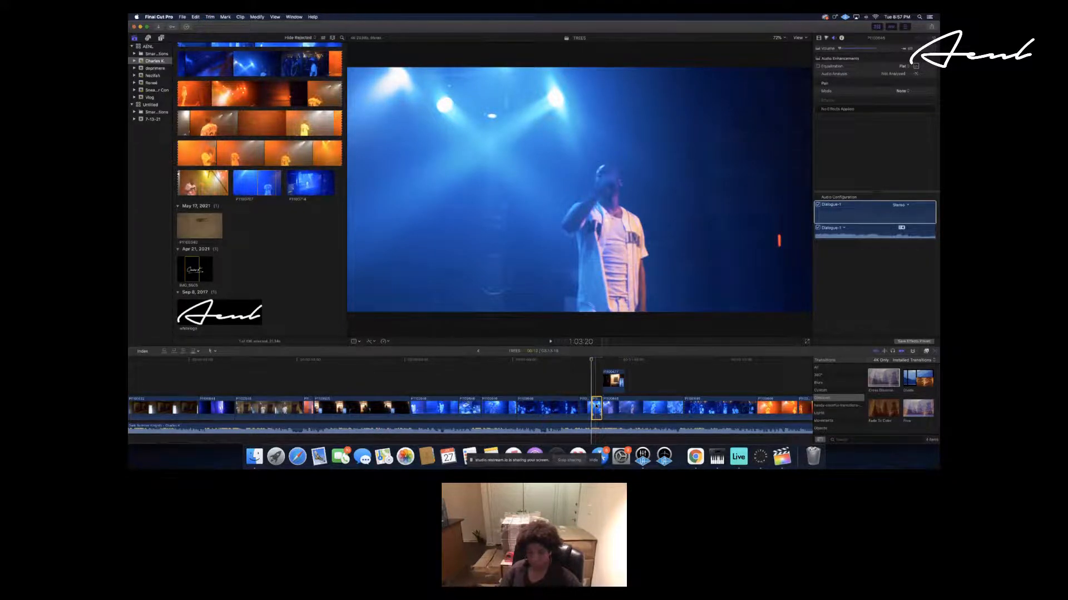
pyautogui.press('Delete')
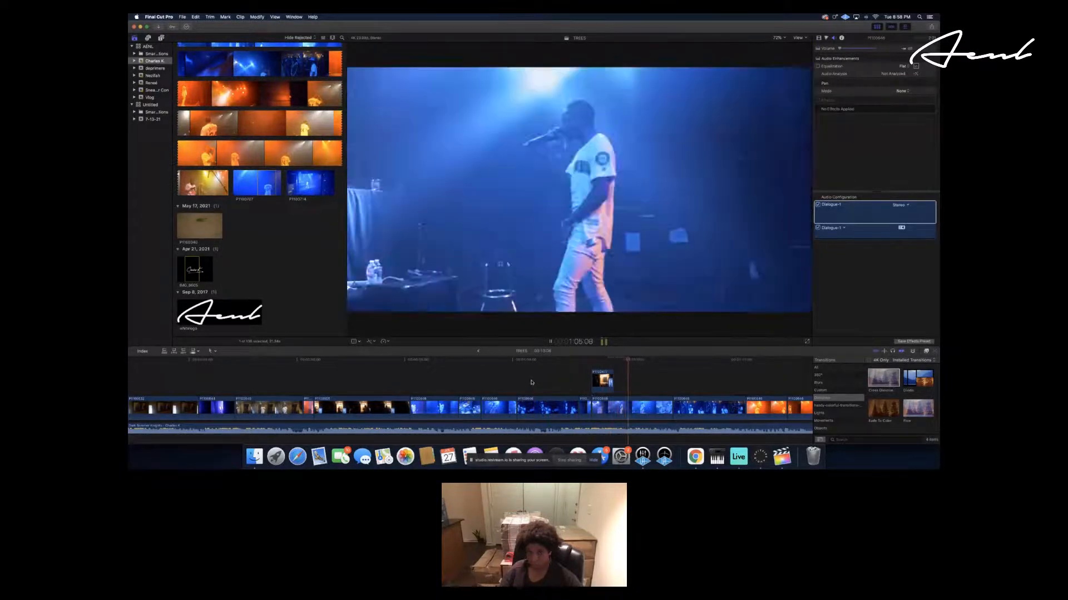
# Play the edit from about 1:01 through the blue crowd shots and orange stage footage to about 1:24.
pyautogui.hscroll(2, 531, 383)
pyautogui.hscroll(4, 532, 382)
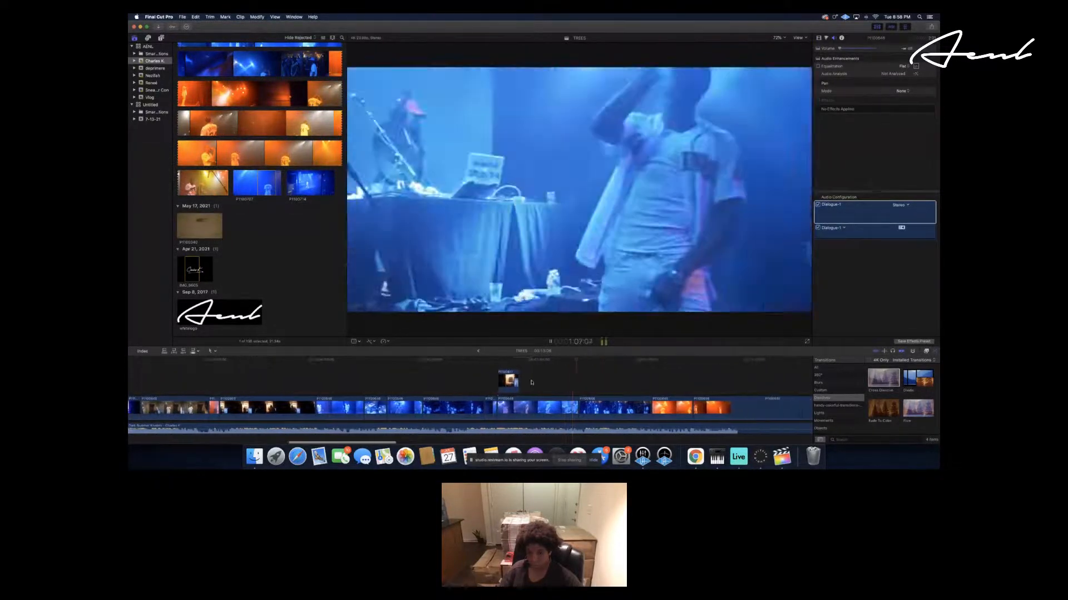
pyautogui.press('space')
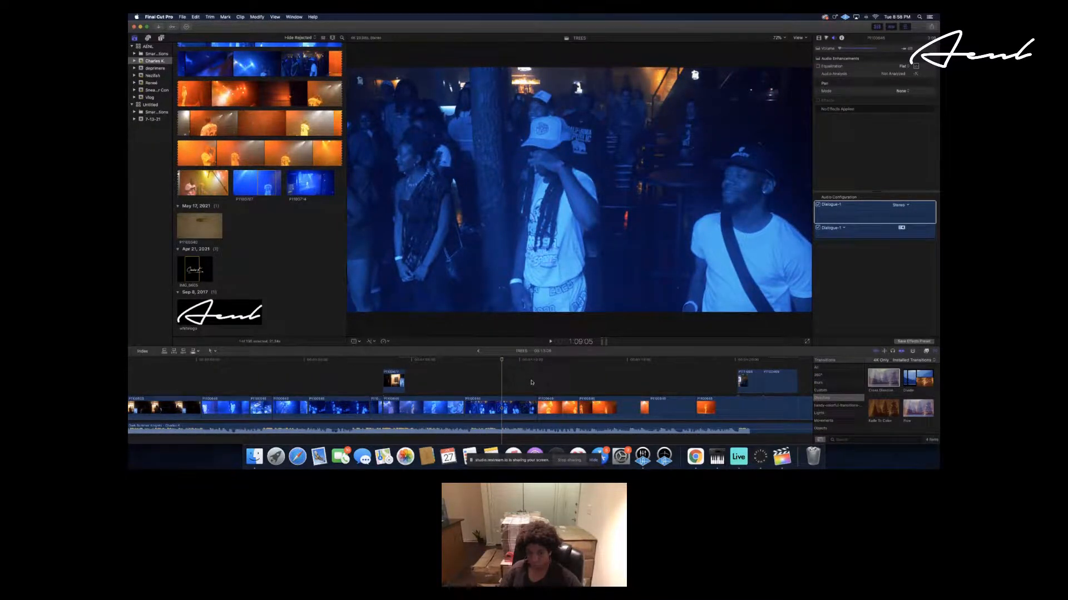
pyautogui.press('space')
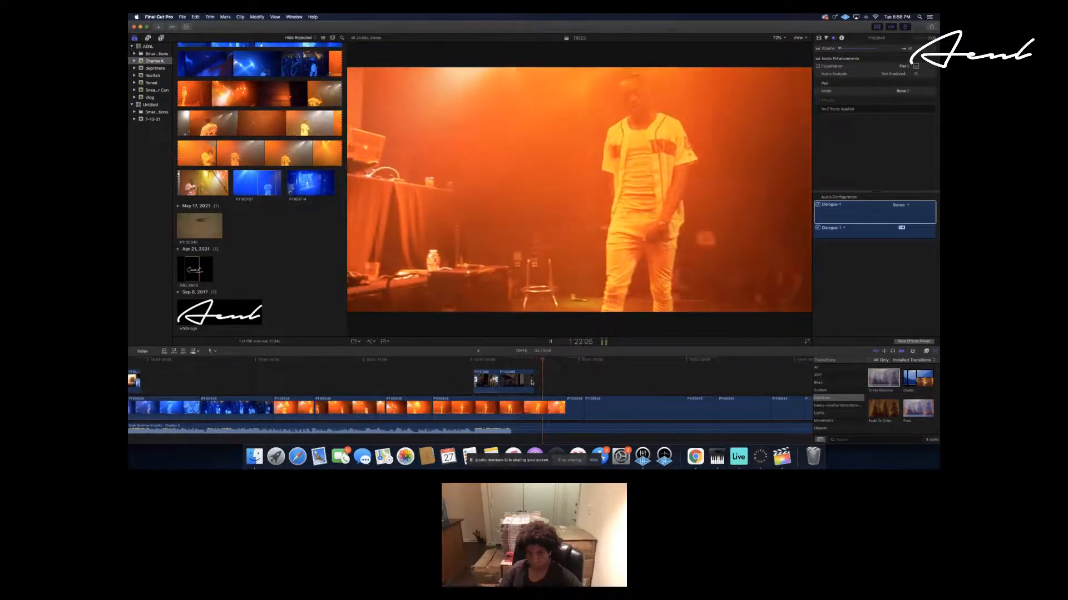
pyautogui.hscroll(1, 532, 383)
pyautogui.press('space')
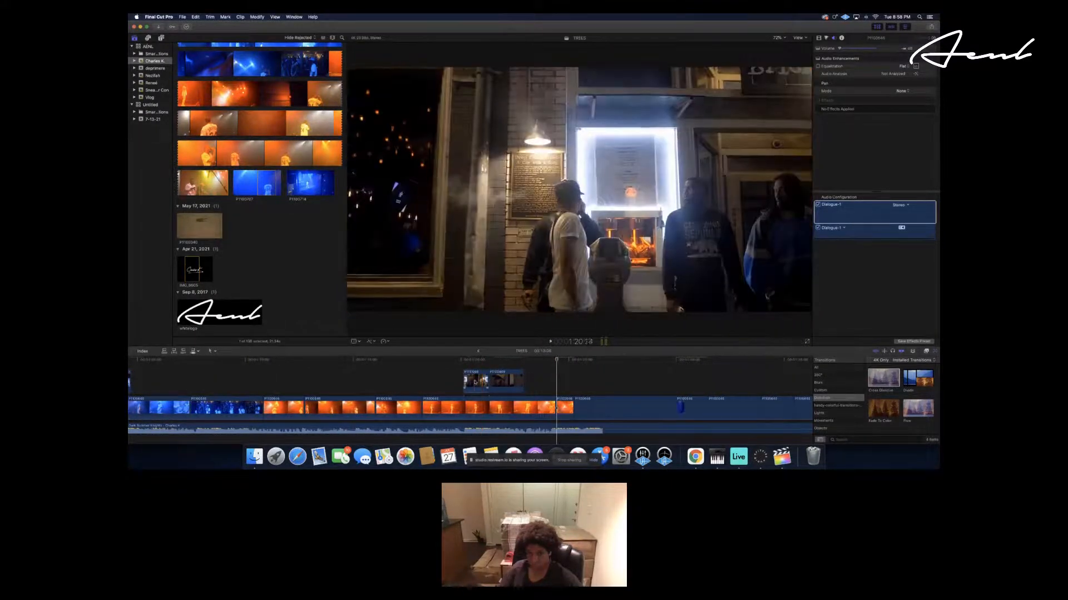
# Copy the Custom LUT and Color Board 1 effects from the second connected night-street clip to the first at about 1:20, and play the result.
pyautogui.click(508, 381)
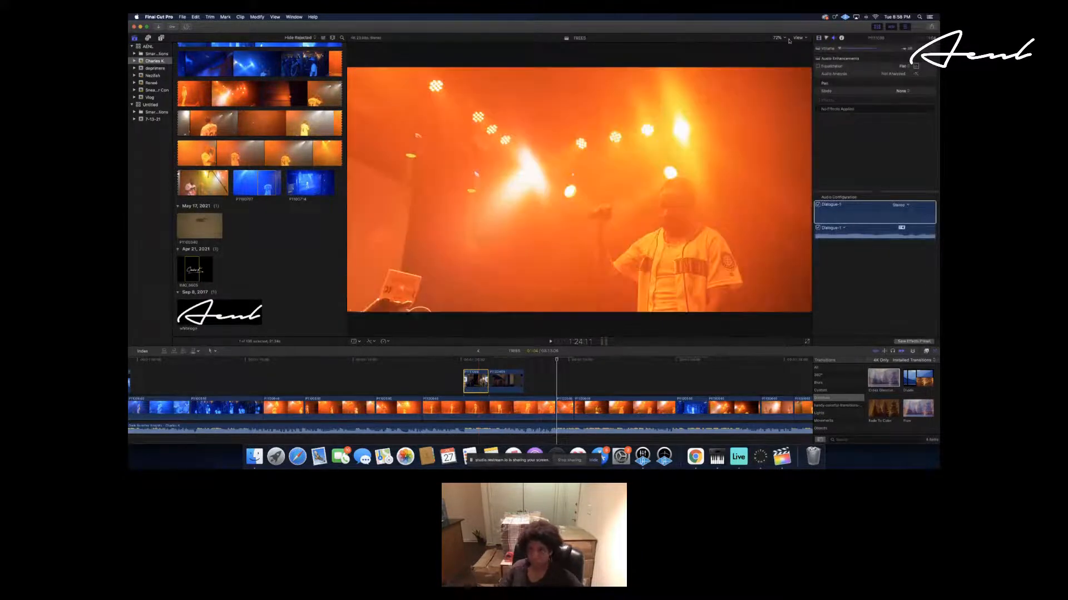
pyautogui.click(819, 38)
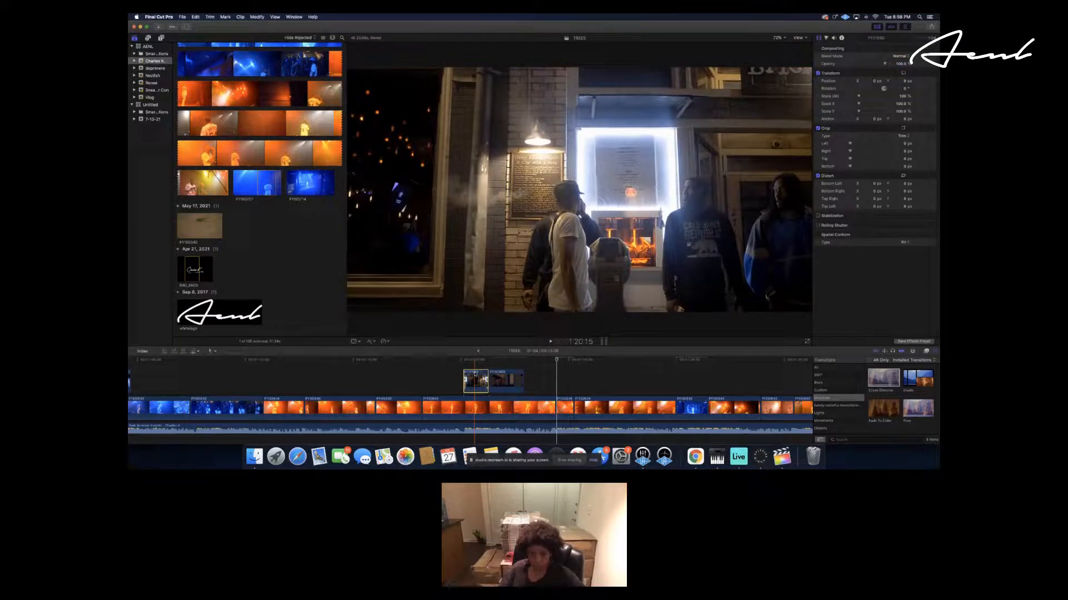
pyautogui.press('super+shift+v')
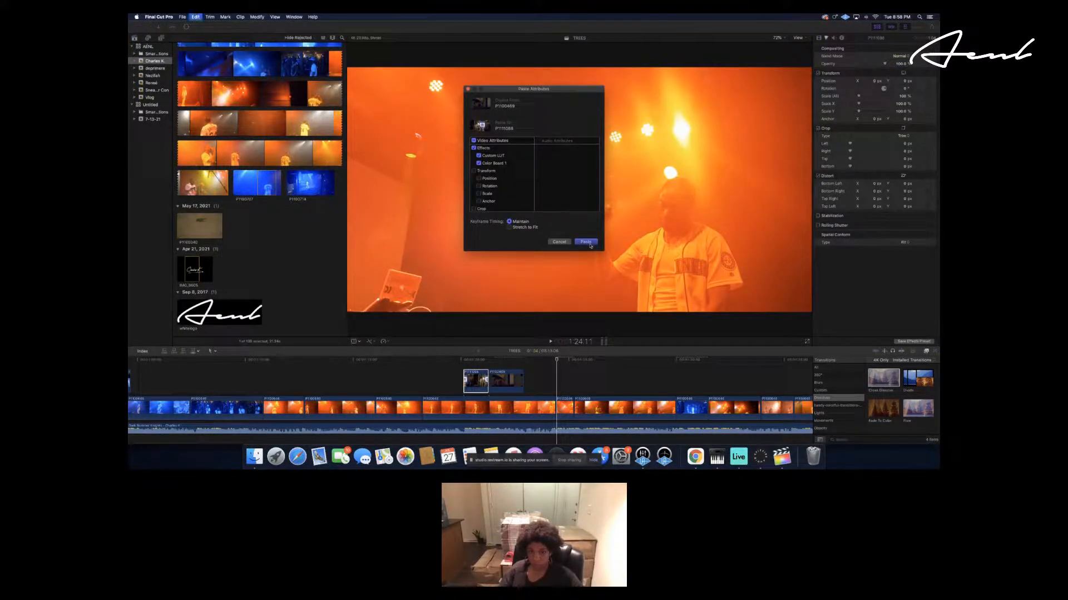
pyautogui.click(586, 241)
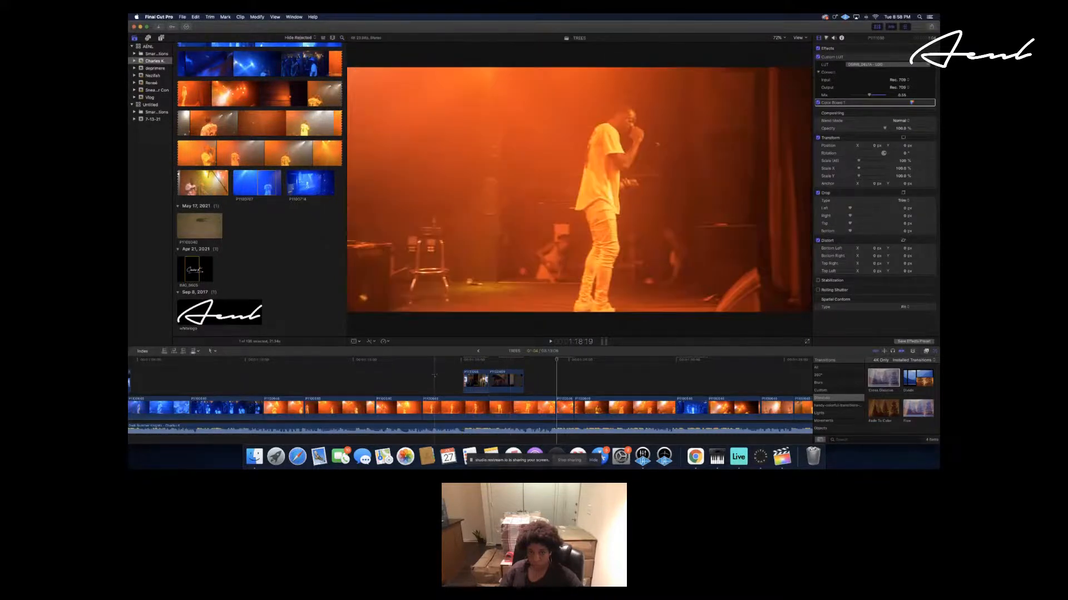
pyautogui.press('space')
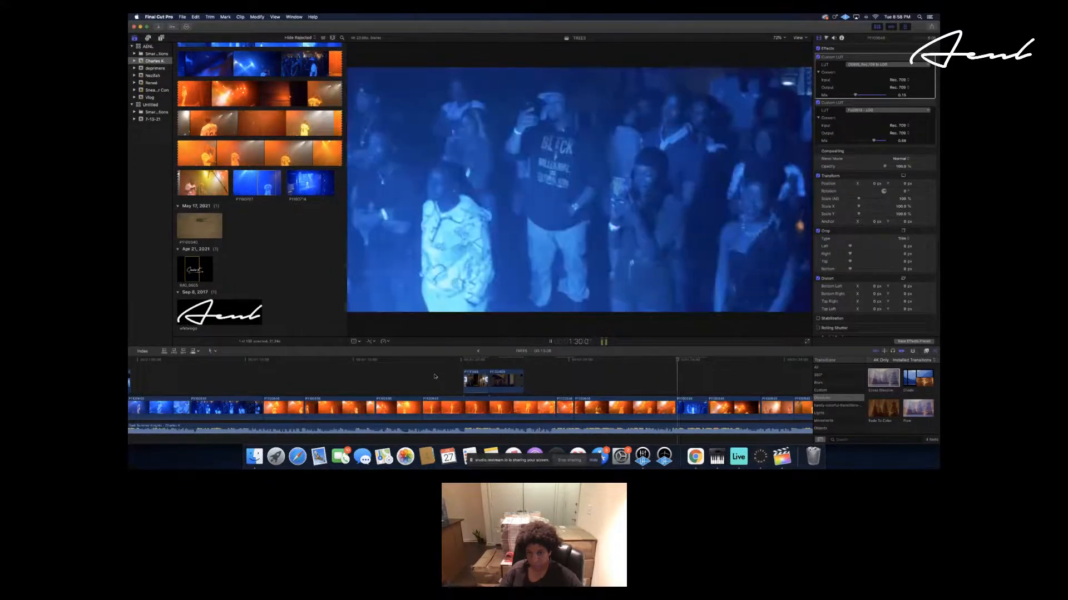
# Trim the end of the orange stage clip just before the blue crowd shot at about 1:30, and play the section from 1:19:18.
pyautogui.press('space')
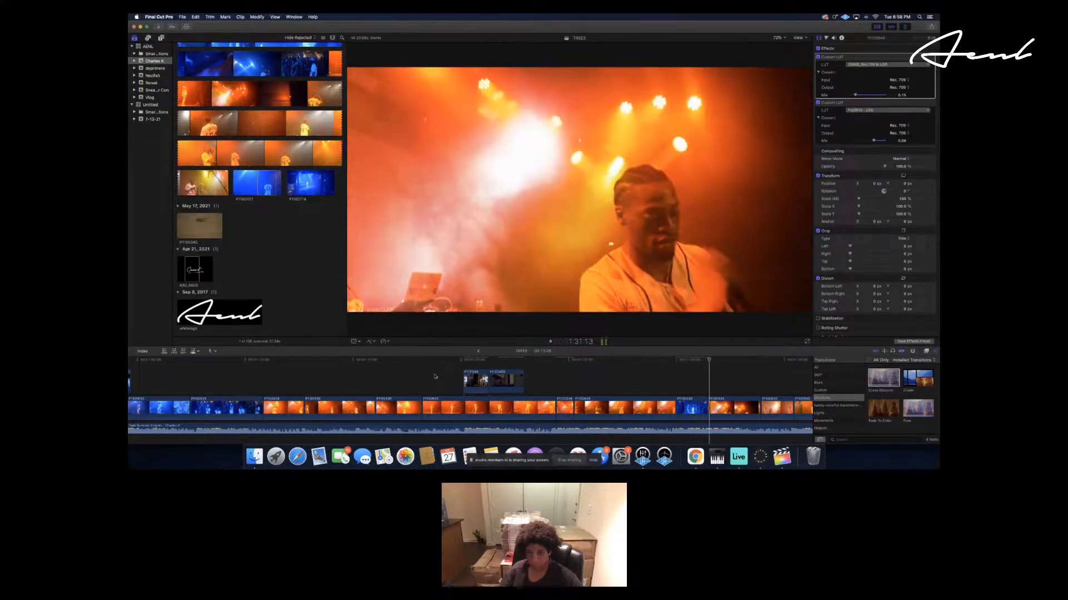
pyautogui.hscroll(5, 440, 383)
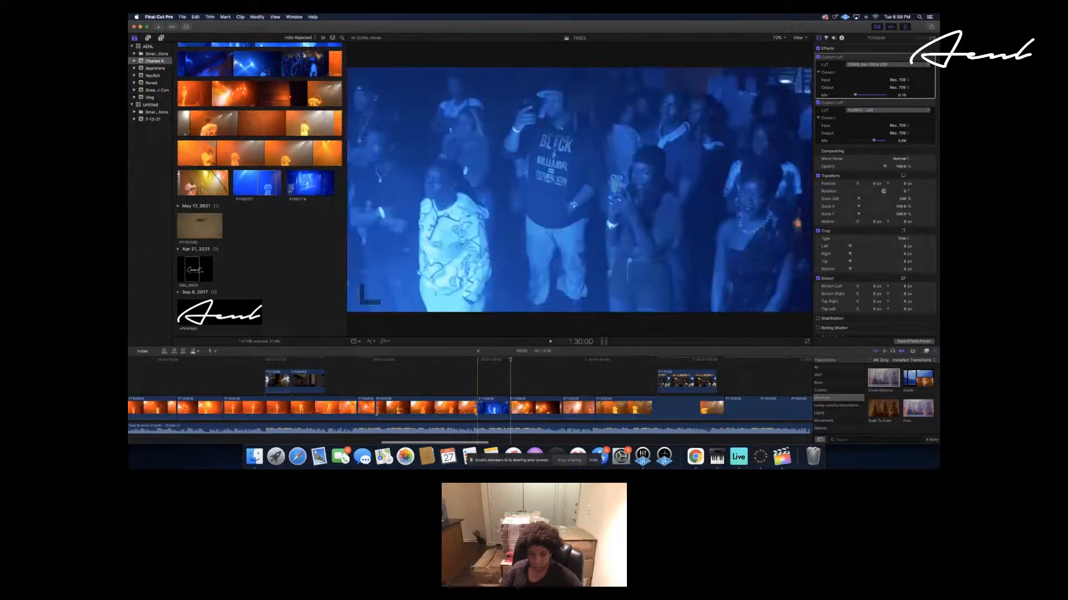
pyautogui.moveTo(475, 406); pyautogui.dragTo(471, 406)
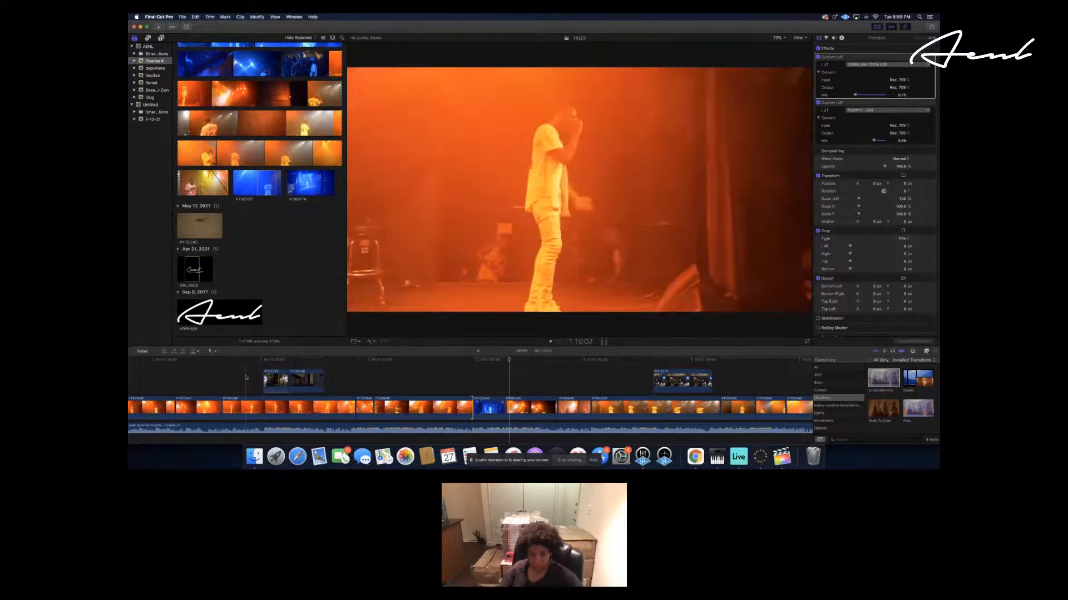
pyautogui.click(256, 376)
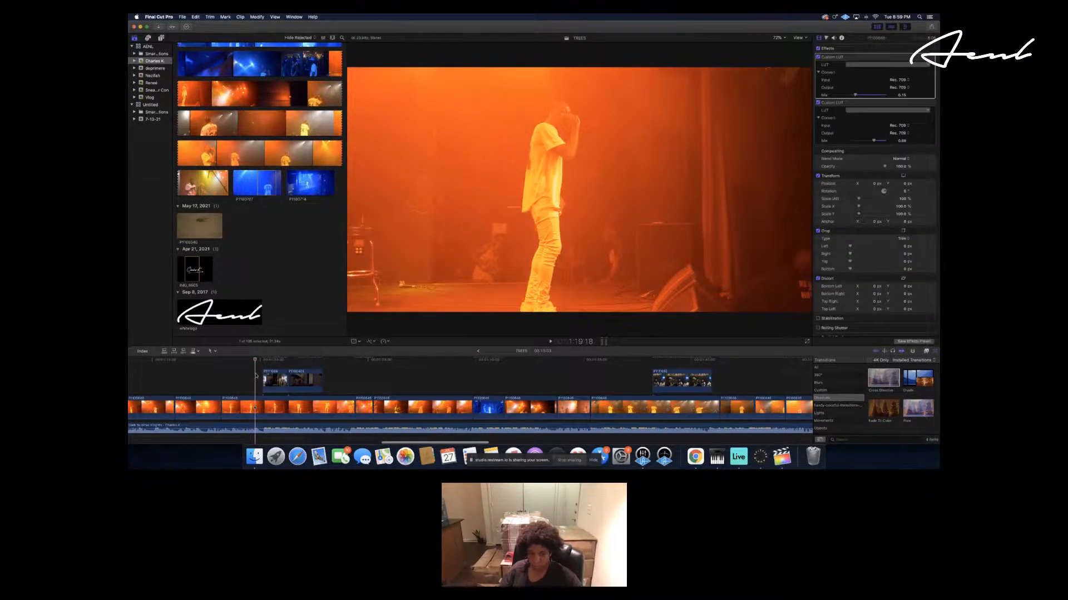
pyautogui.press('space')
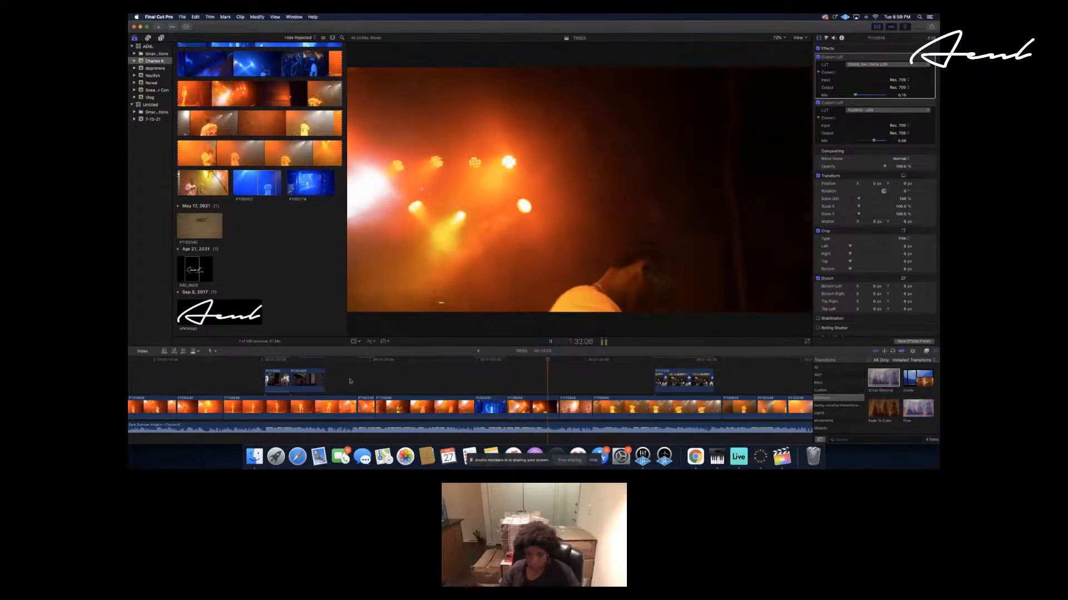
# Trim the end of the blue crowd clip at about 1:31 to tighten the cut, and play the edit from about 1:28.
pyautogui.press('space')
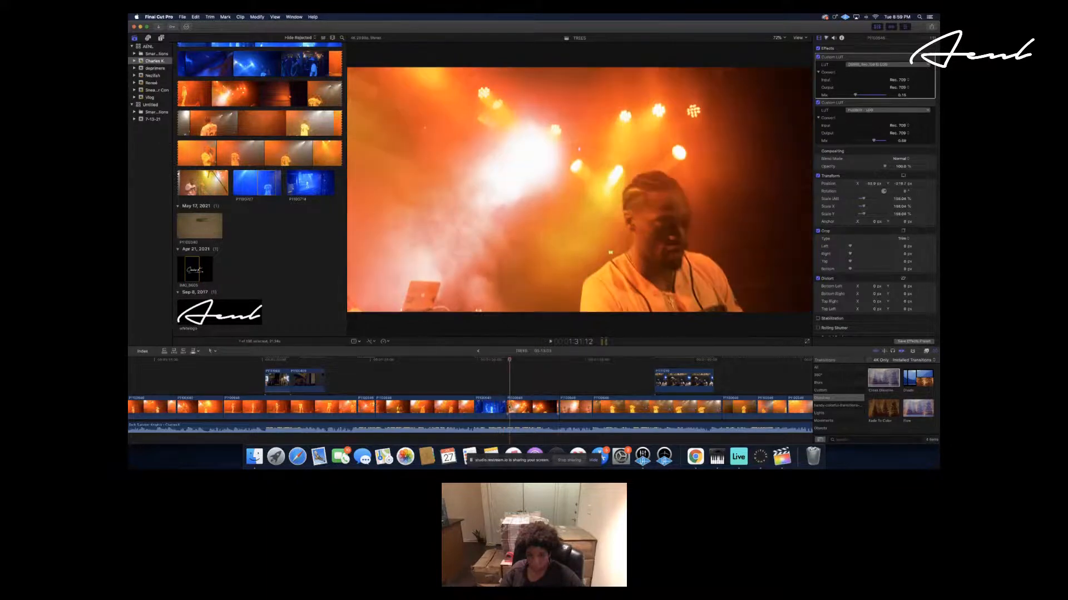
pyautogui.moveTo(503, 408); pyautogui.dragTo(500, 408)
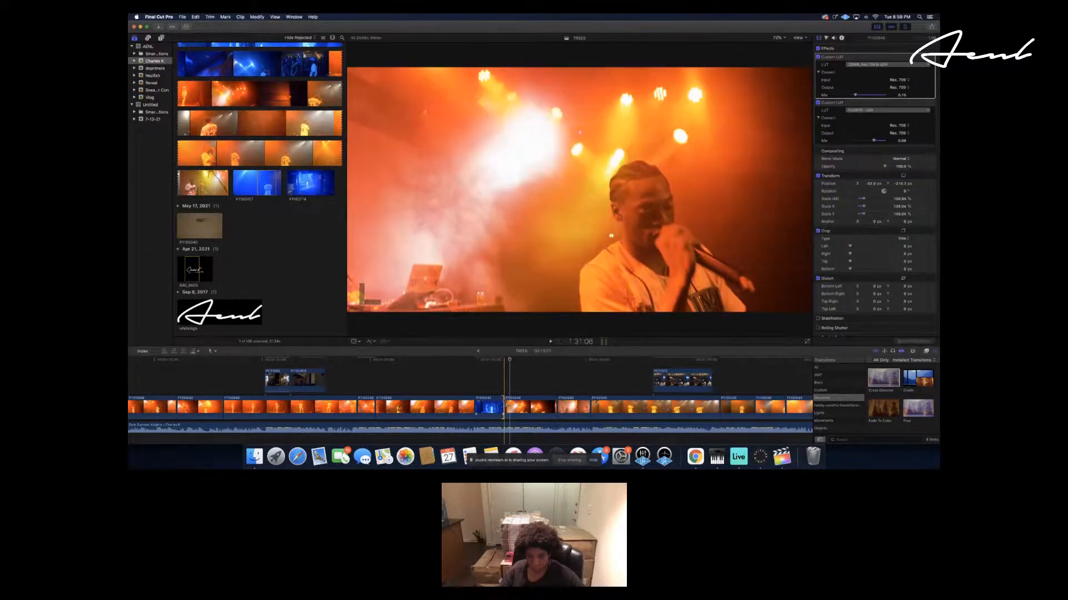
pyautogui.click(443, 382)
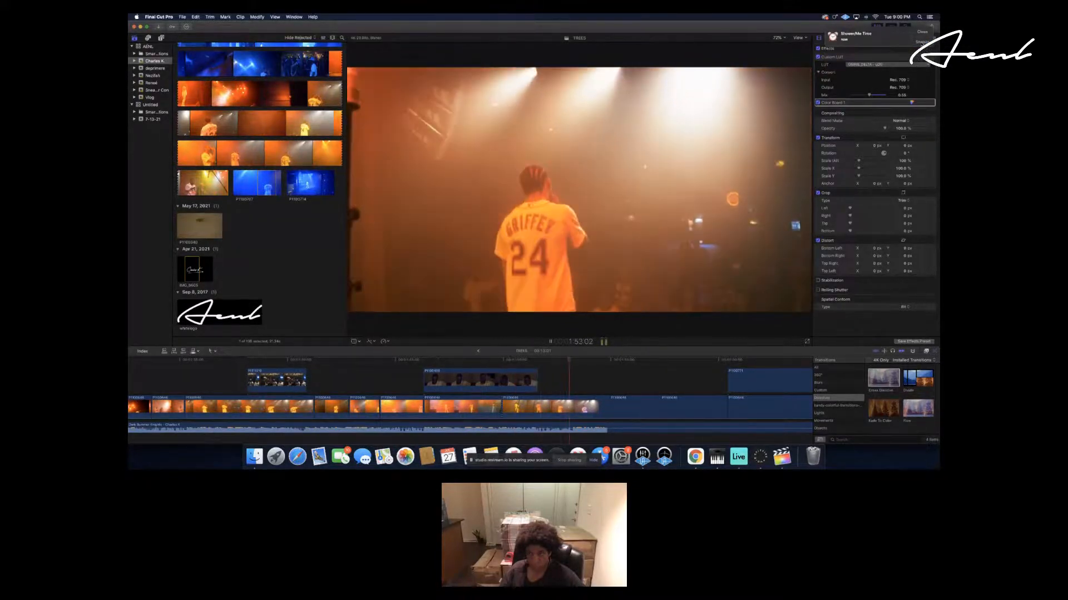
# Dismiss the reminder notification and play the edit on through the orange stage footage to the final blue stage clip.
pyautogui.click(921, 33)
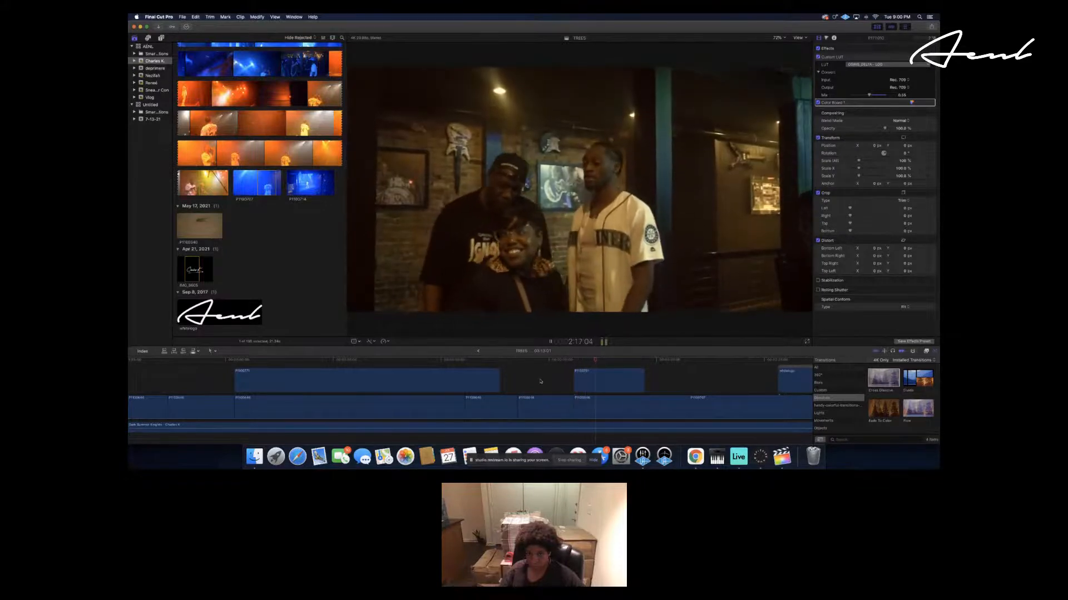
pyautogui.press('space')
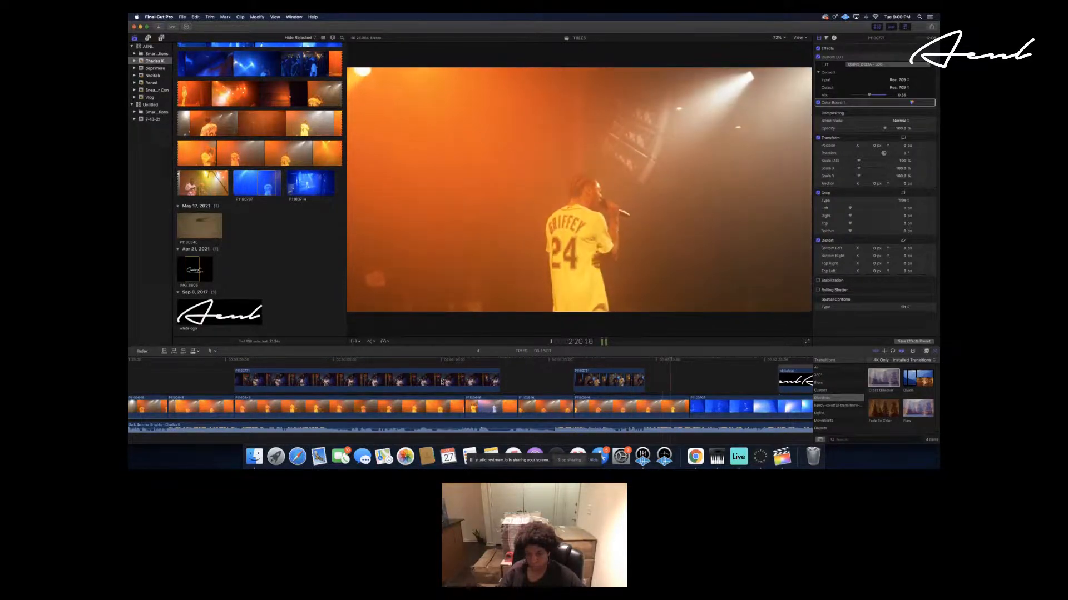
pyautogui.press('space')
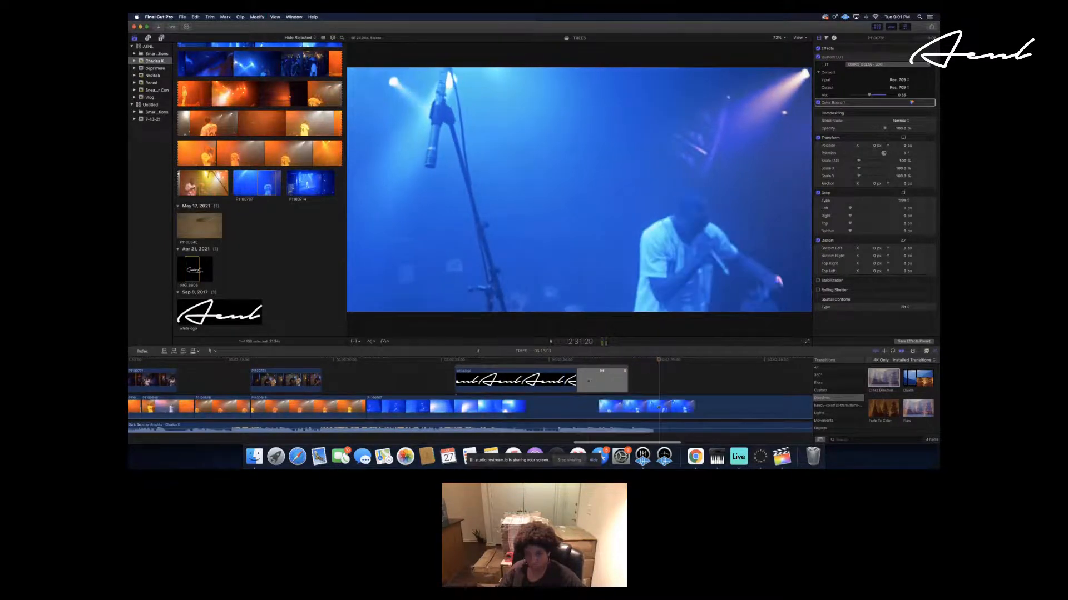
# Lengthen the Cross Dissolve at the end of the Aenl logo clip and play from just before the final blue stage clip.
pyautogui.click(577, 374)
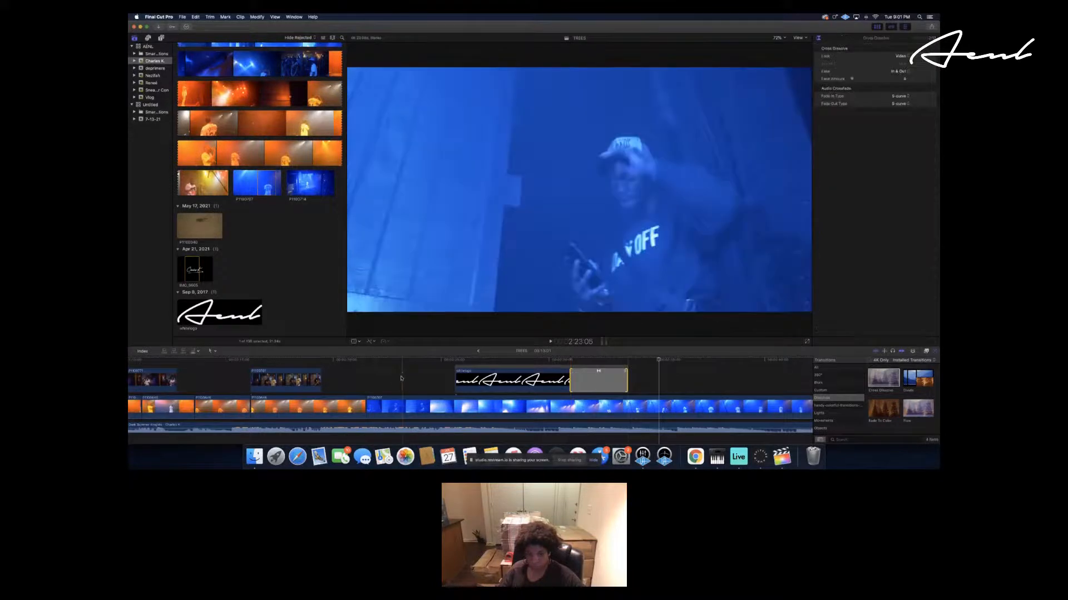
pyautogui.click(361, 372)
pyautogui.press('space')
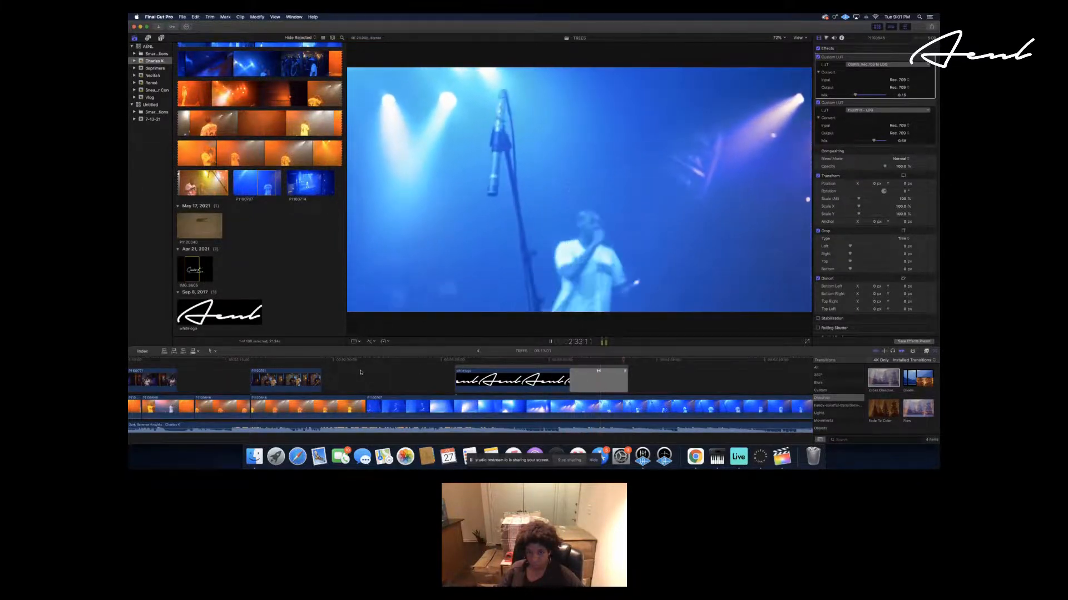
# Shorten the gap clip at the end of the timeline so it ends shortly after the closing signature logo.
pyautogui.hscroll(10, 360, 372)
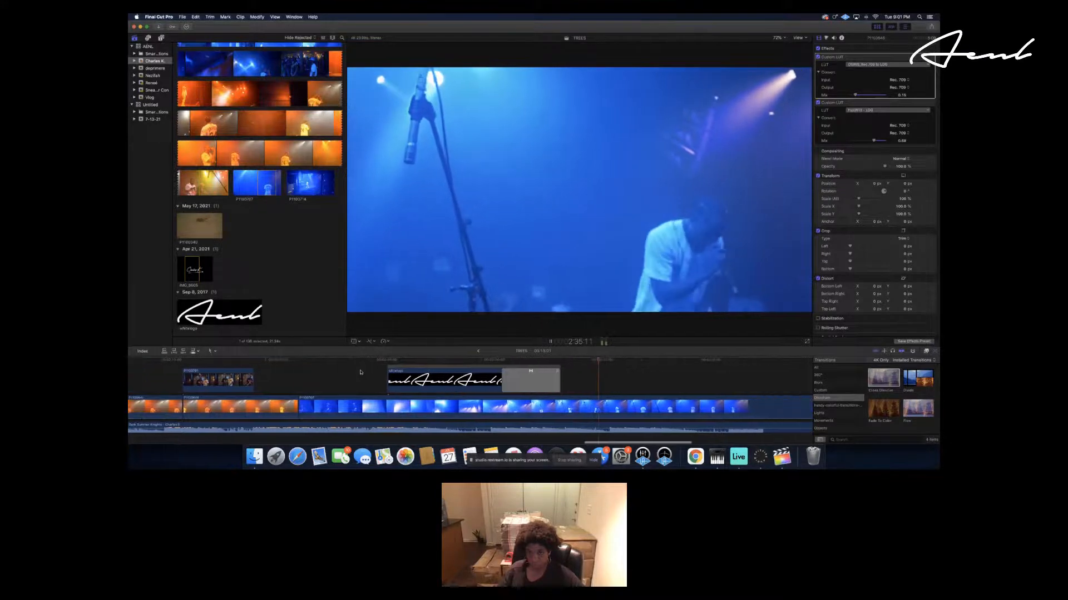
pyautogui.hscroll(10, 360, 372)
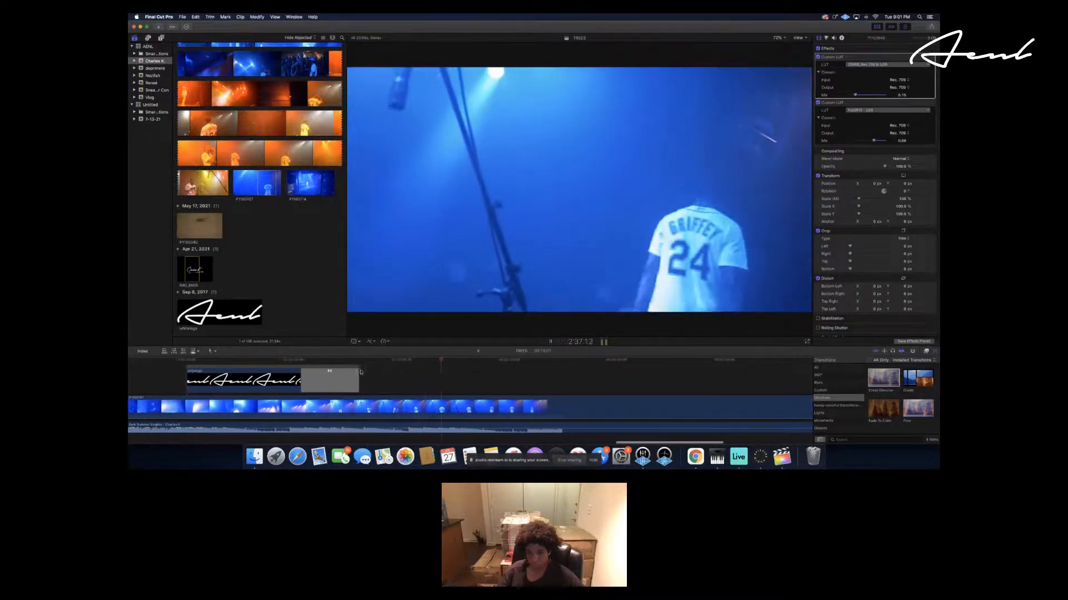
pyautogui.hscroll(6, 360, 372)
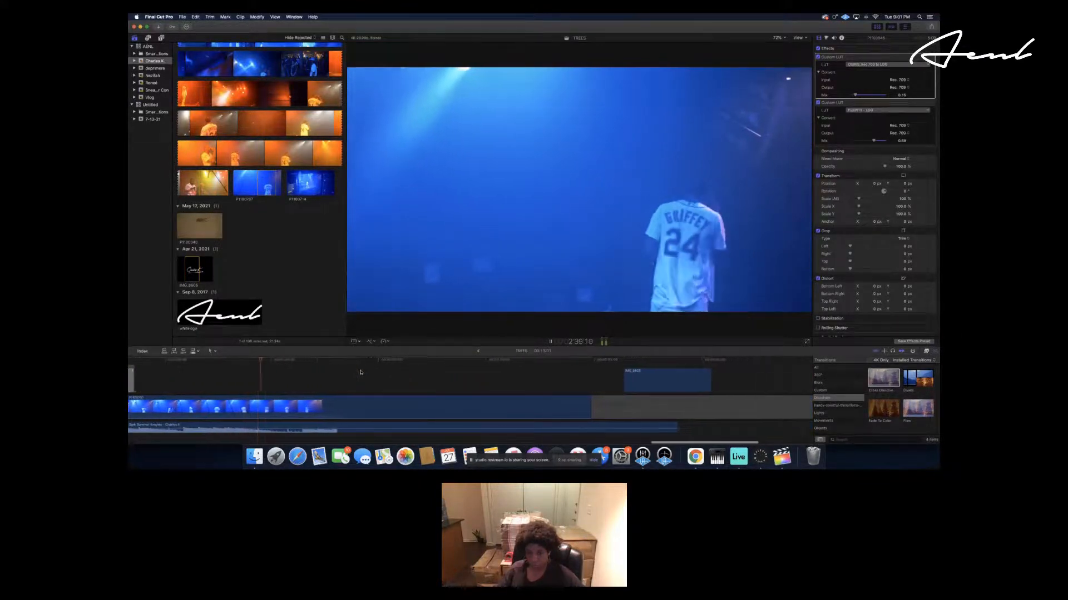
pyautogui.hscroll(10, 360, 372)
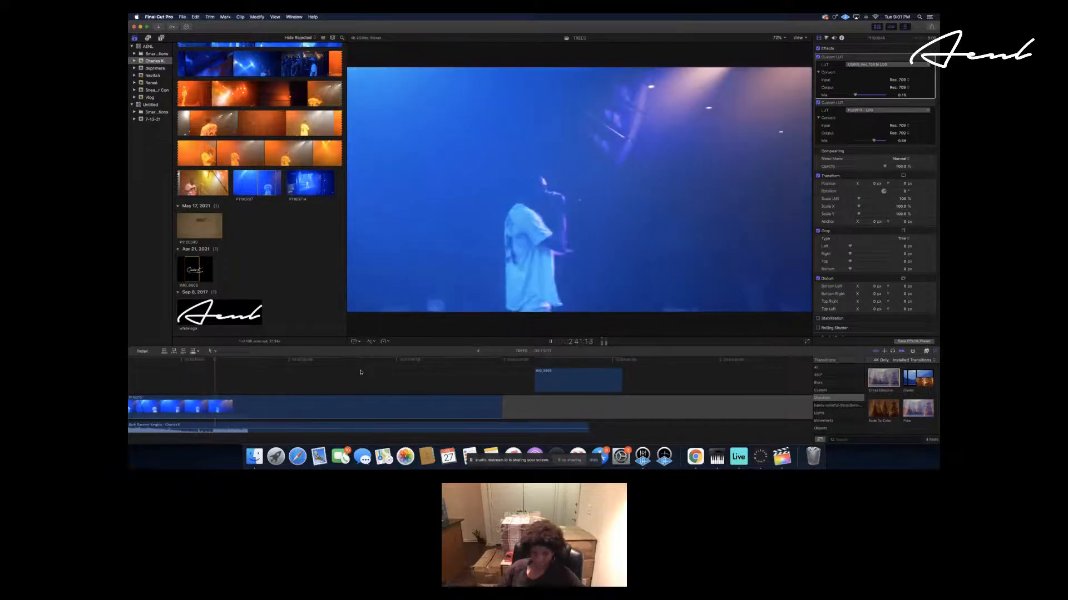
pyautogui.hscroll(-6, 361, 372)
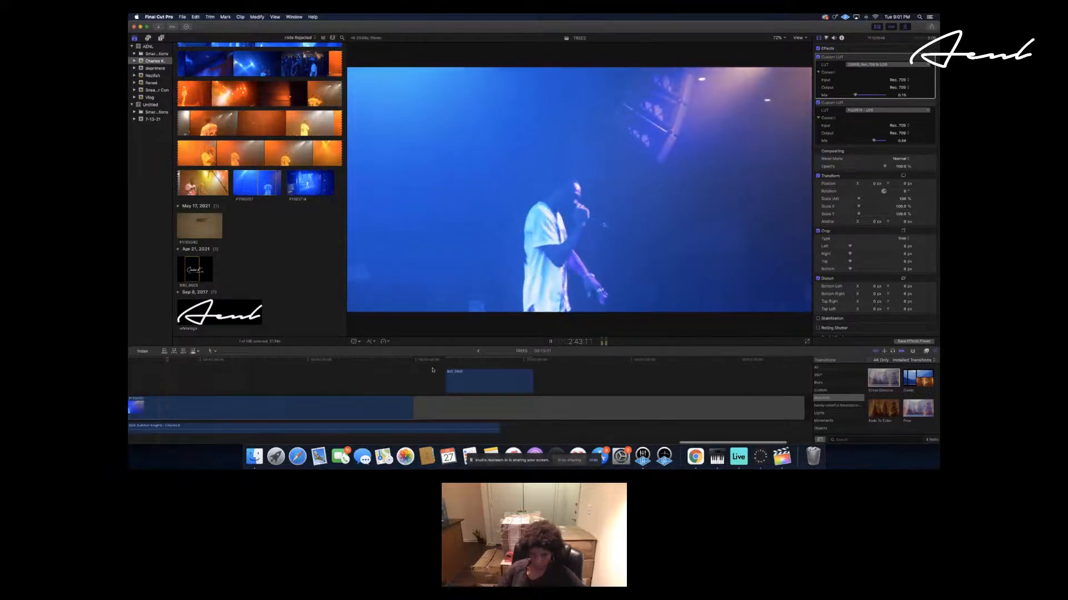
pyautogui.moveTo(802, 408); pyautogui.dragTo(563, 407)
pyautogui.click(542, 407)
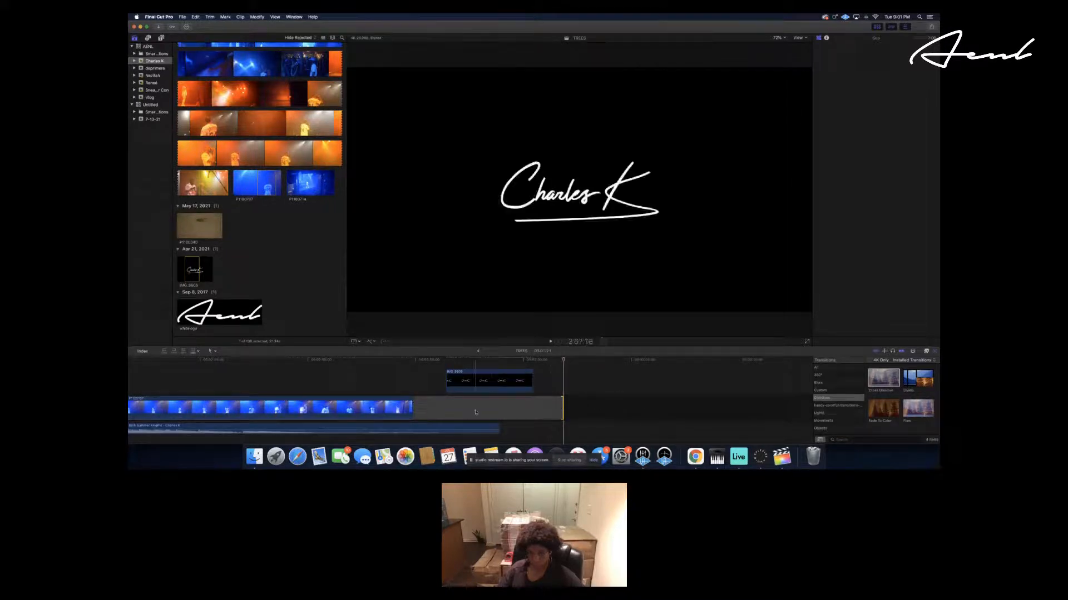
# Return to the beginning of the project and play the opening dressing-room clip from 3:00 to about 6:00.
pyautogui.hscroll(-20, 476, 412)
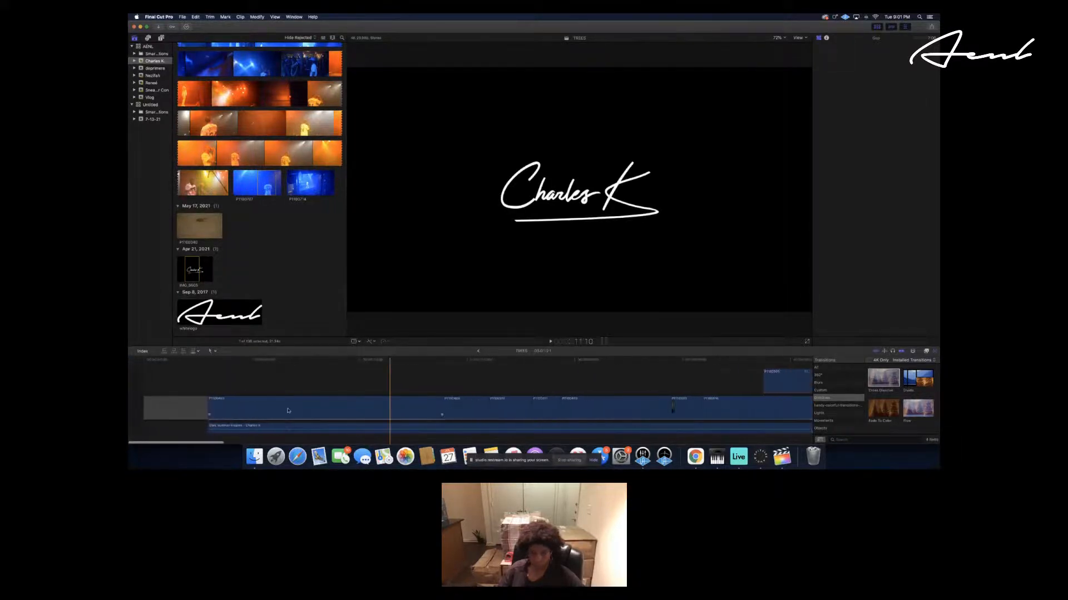
pyautogui.click(207, 363)
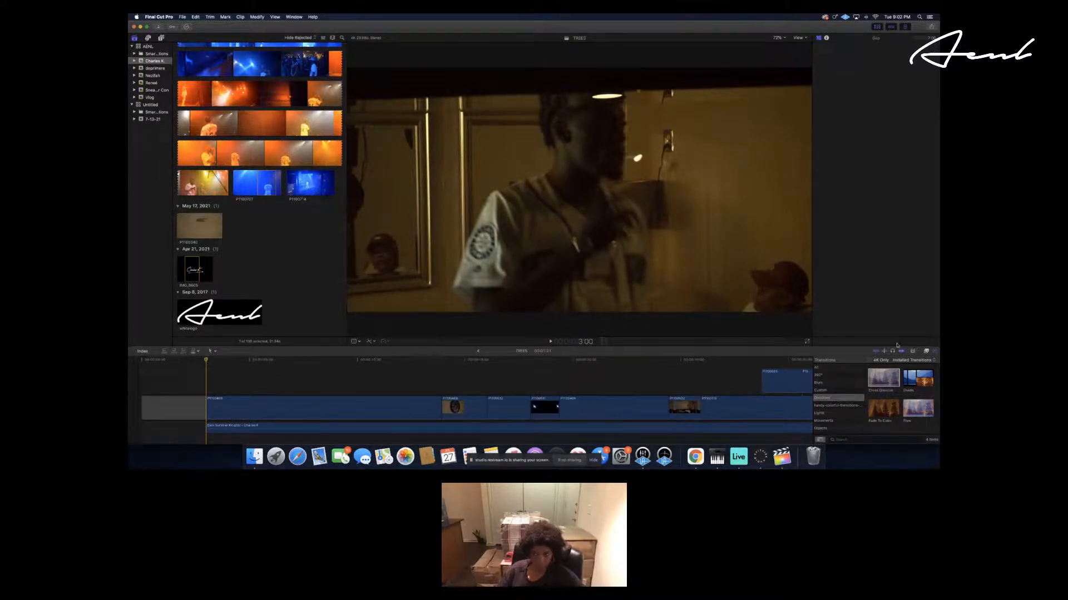
pyautogui.press('space')
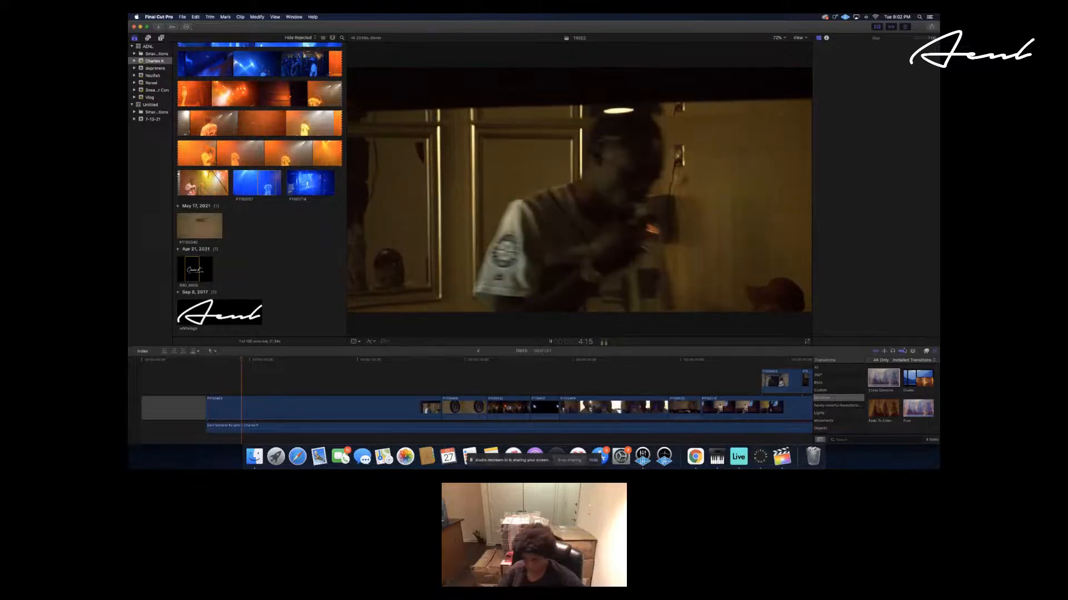
pyautogui.press('space')
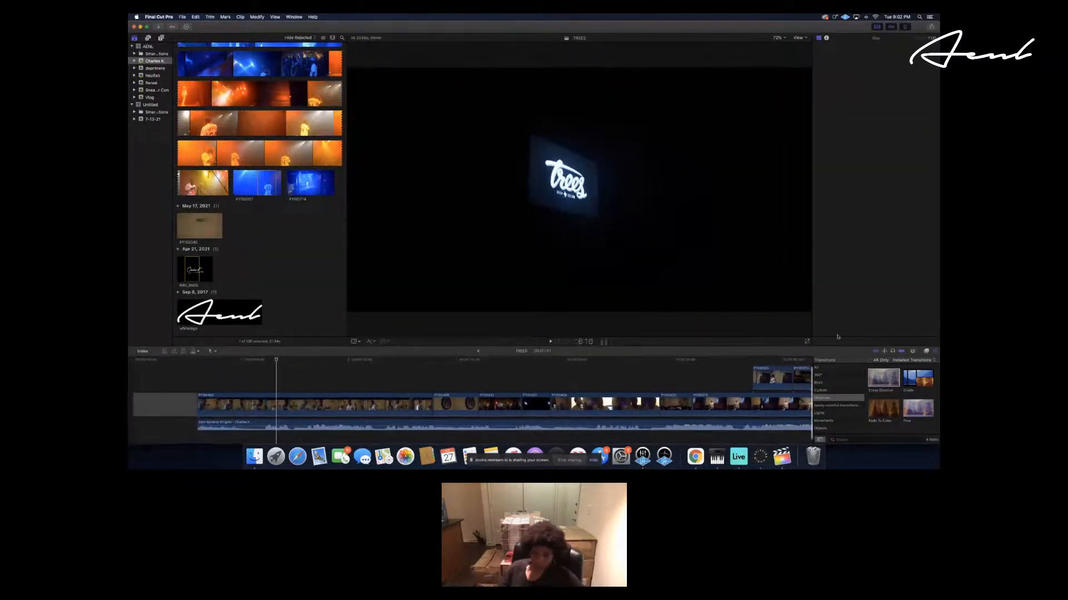
# Fit the whole project timeline in view and place the playhead at the start of the first clip, at 3:00.
pyautogui.click(910, 352)
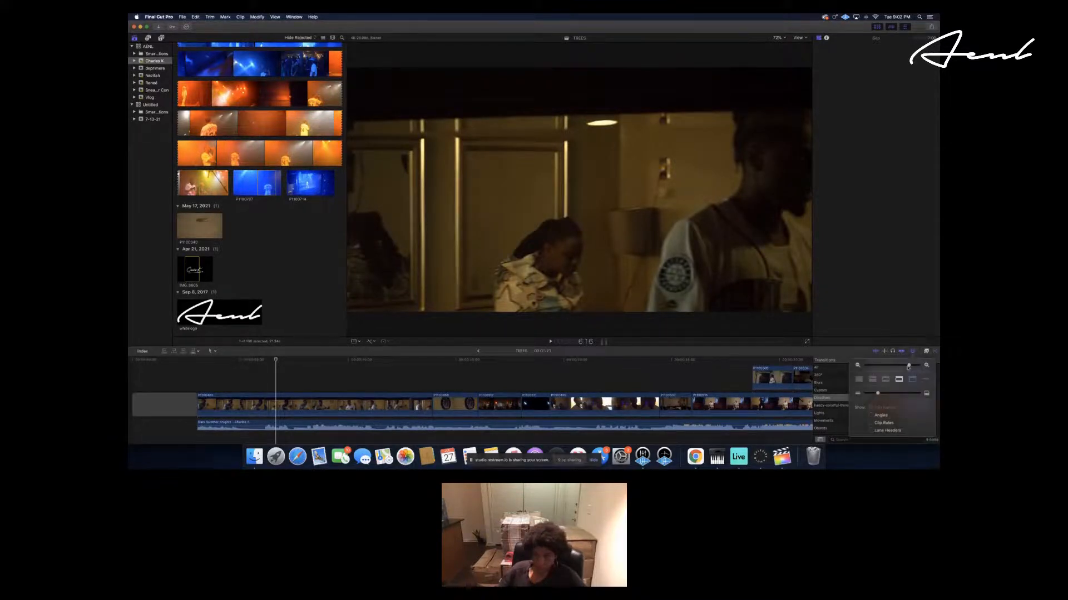
pyautogui.moveTo(908, 367); pyautogui.dragTo(890, 366)
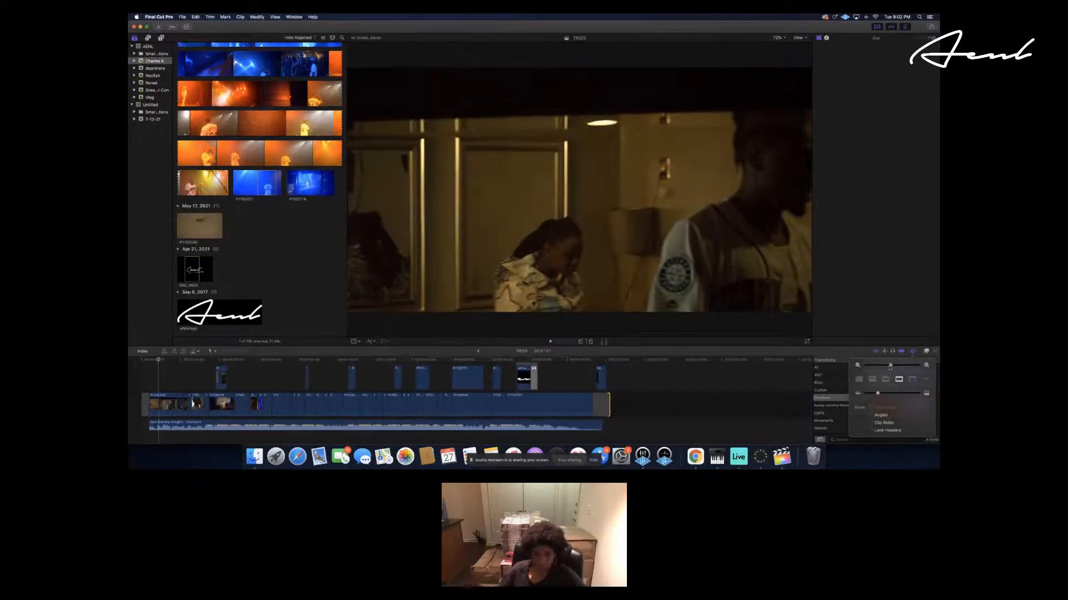
pyautogui.click(719, 381)
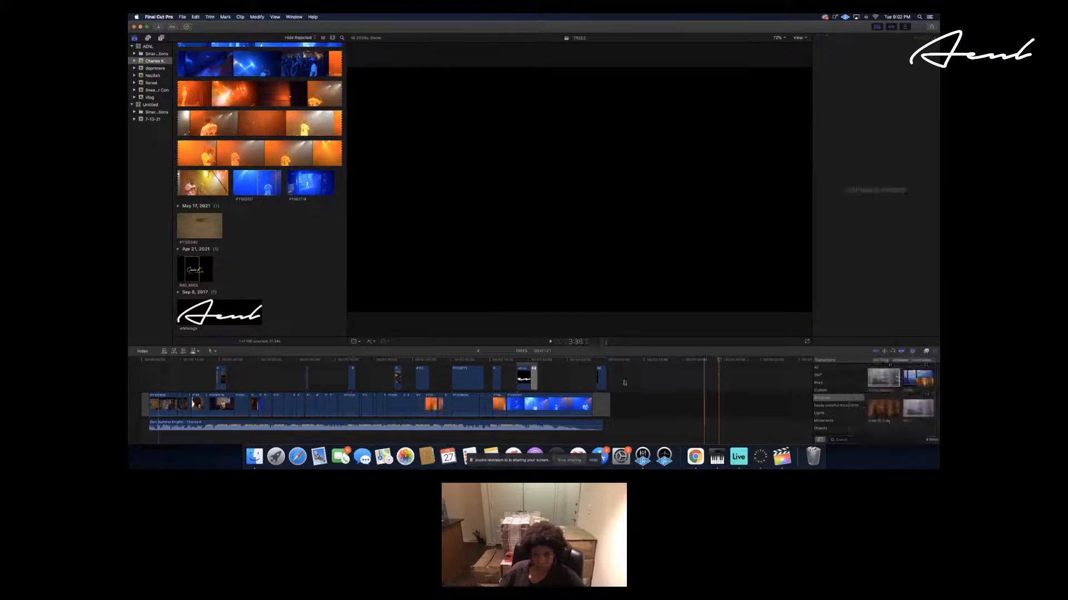
pyautogui.click(151, 362)
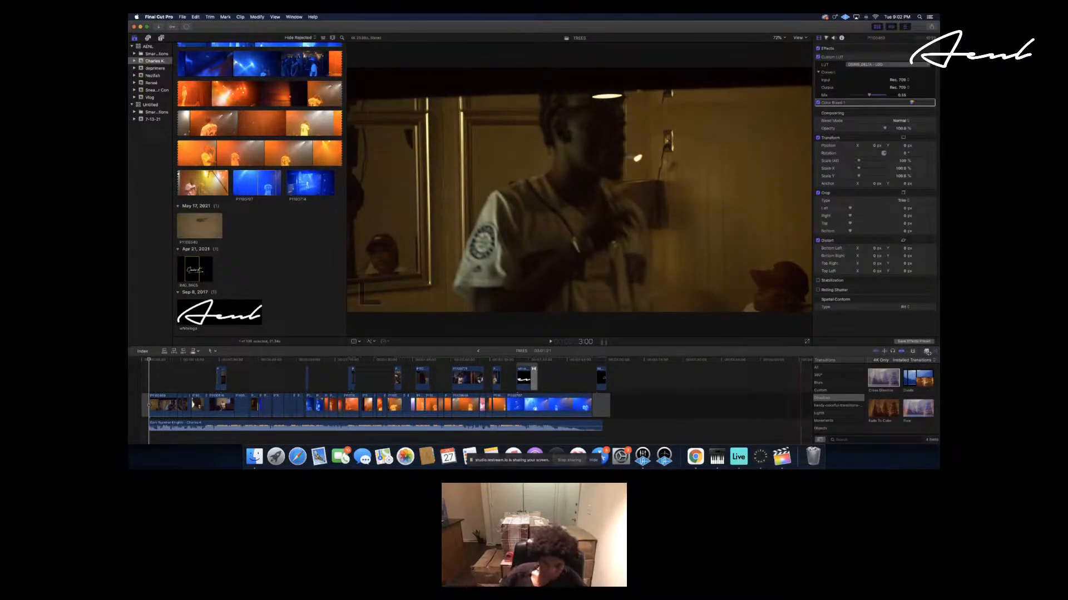
# Browse the colorful, Dissolves and Custom transition categories, previewing Handy Colorful Transition 11 and Double Flash 3.
pyautogui.scroll(-3, 840, 403)
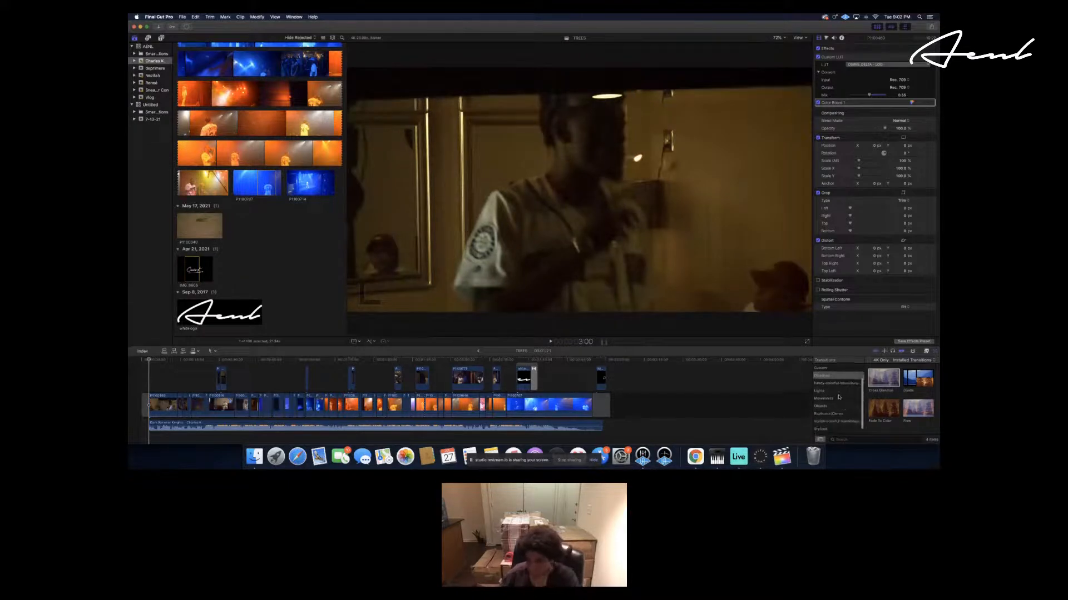
pyautogui.click(834, 383)
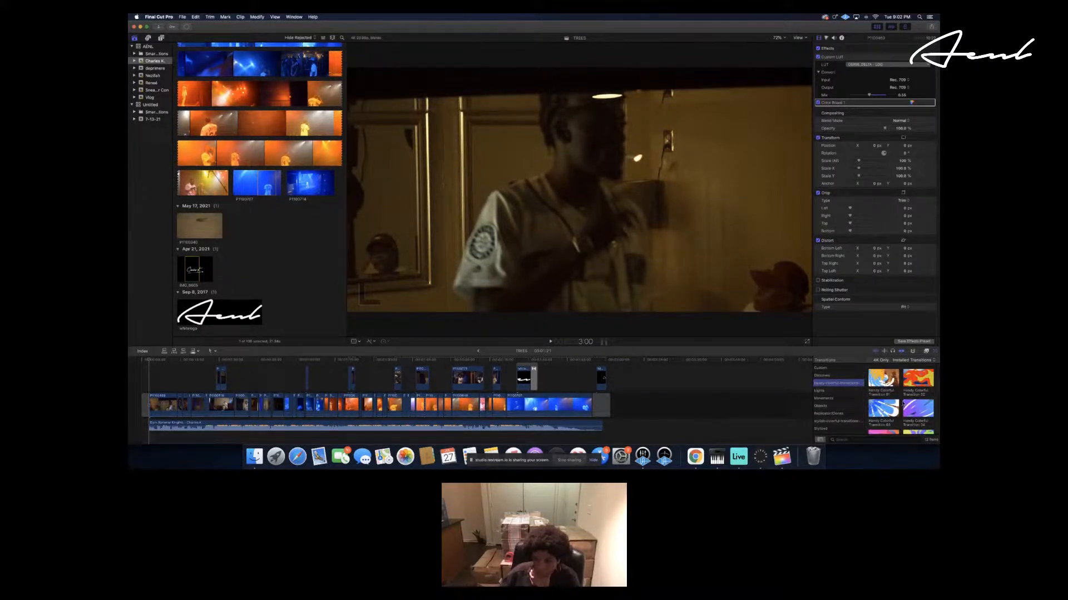
pyautogui.scroll(-5, 903, 405)
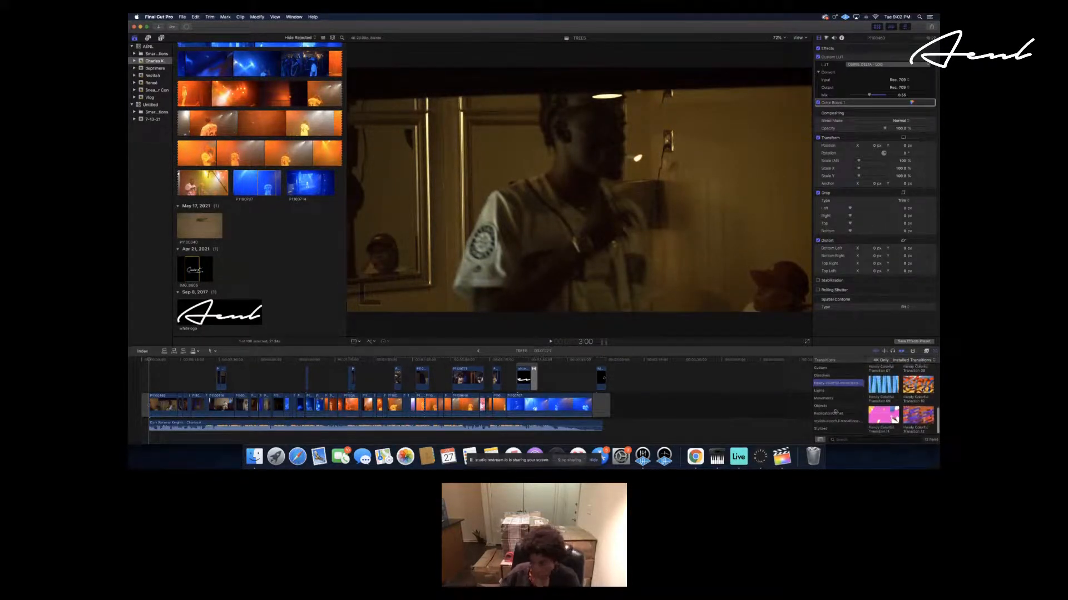
pyautogui.scroll(-1, 835, 417)
pyautogui.click(835, 416)
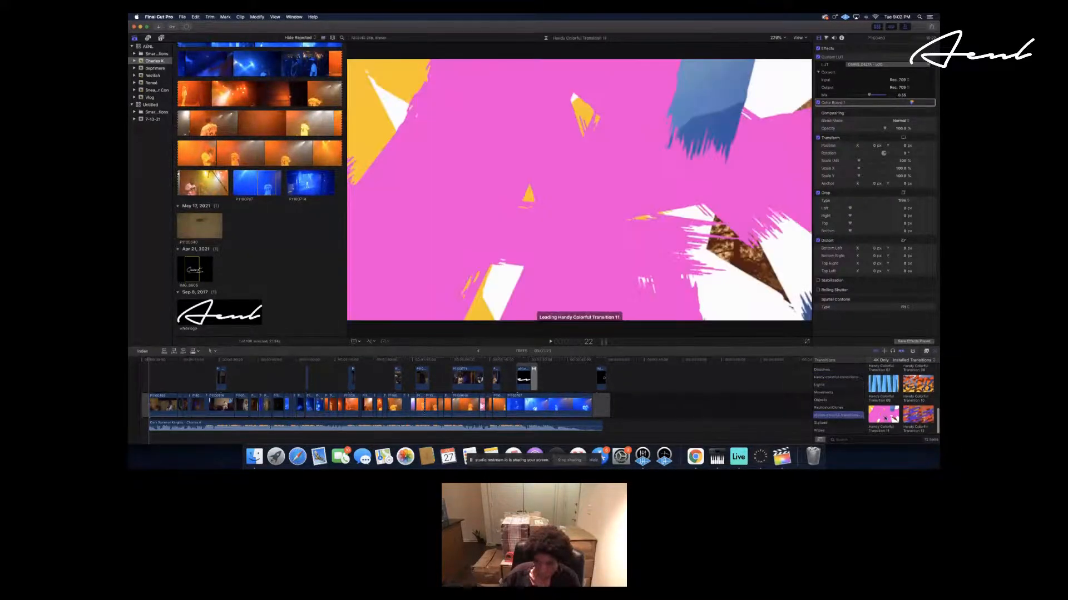
pyautogui.scroll(5, 885, 418)
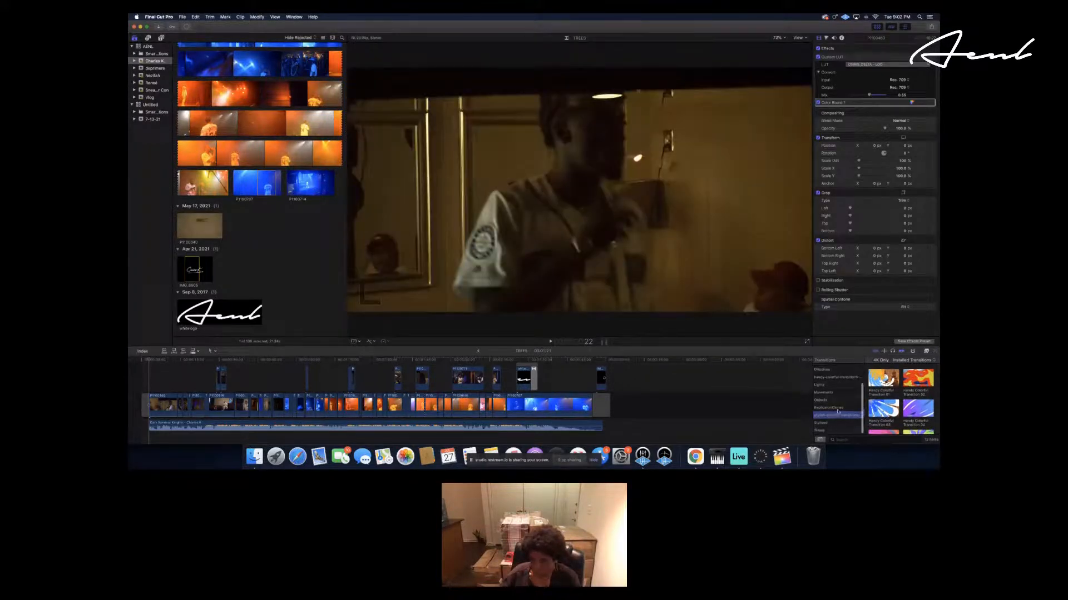
pyautogui.scroll(3, 838, 411)
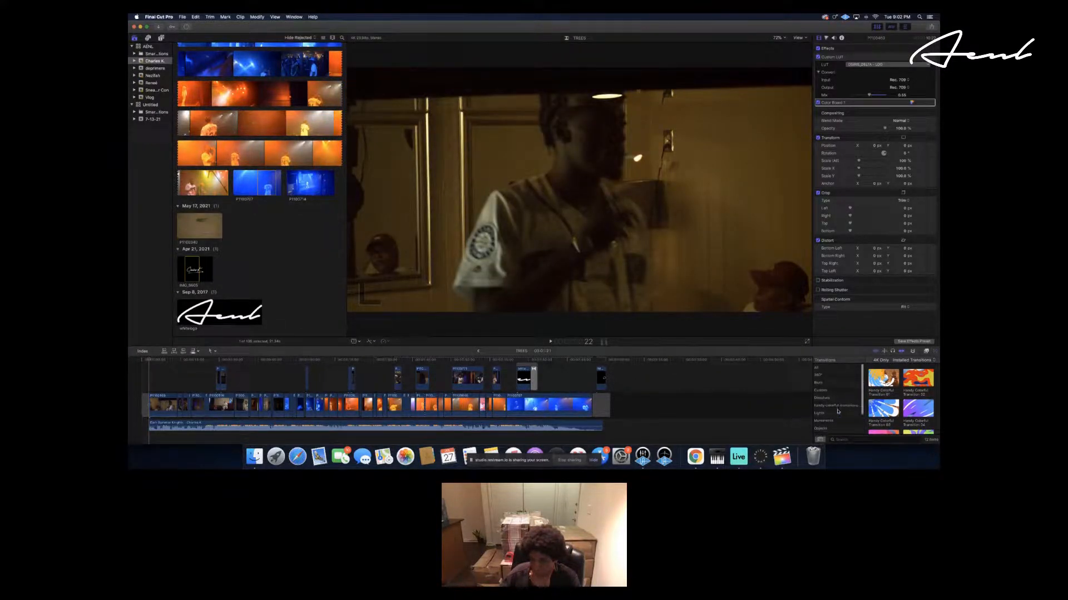
pyautogui.click(831, 398)
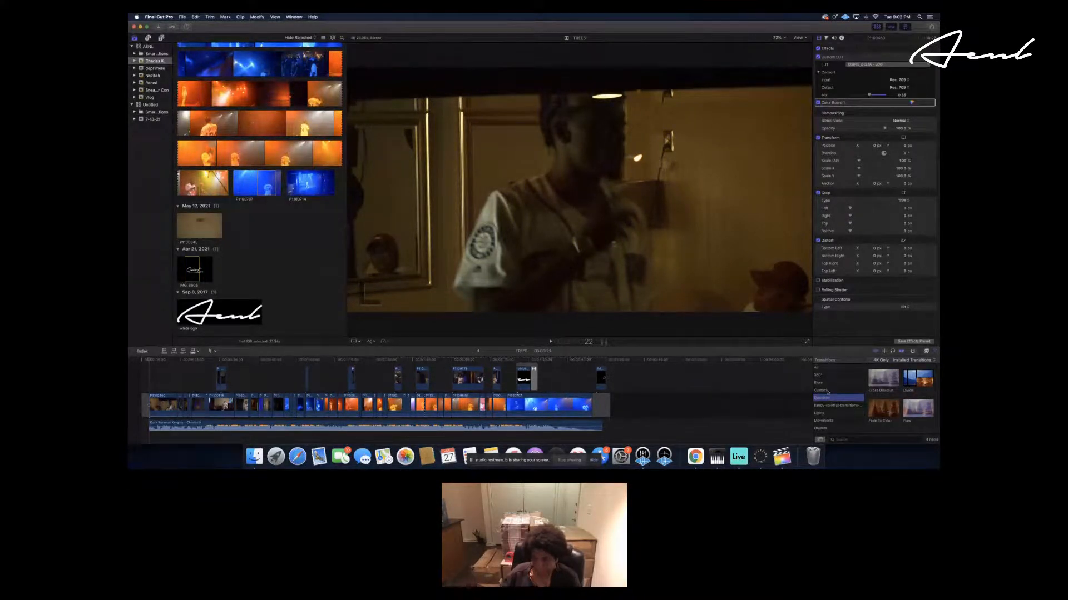
pyautogui.click(827, 391)
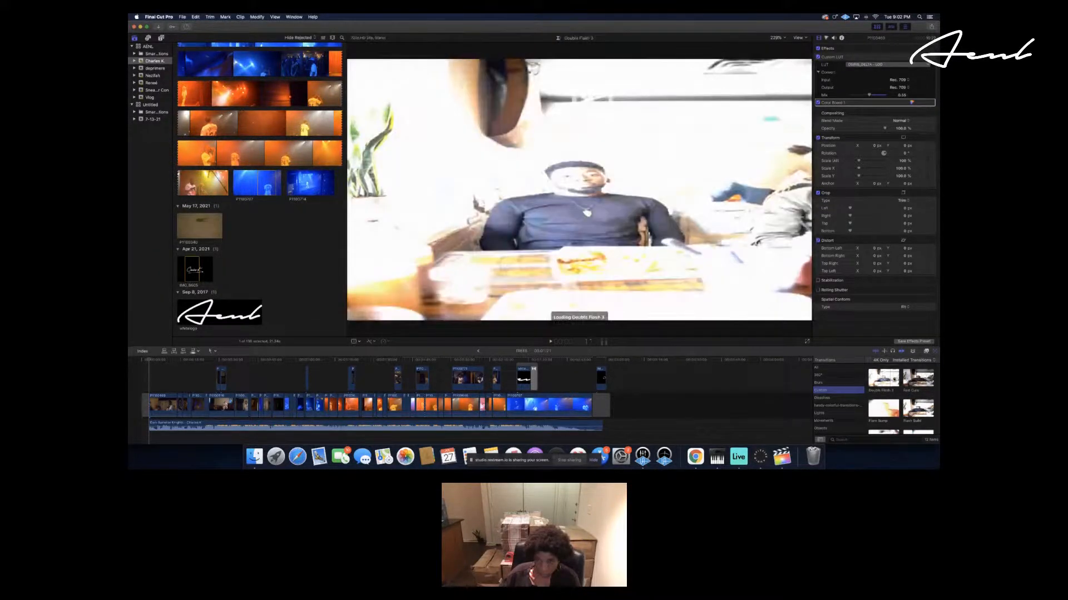
# Browse further through the Custom transitions, previewing RGB Quake and Static Situation.
pyautogui.scroll(-2, 883, 406)
pyautogui.scroll(-1, 883, 407)
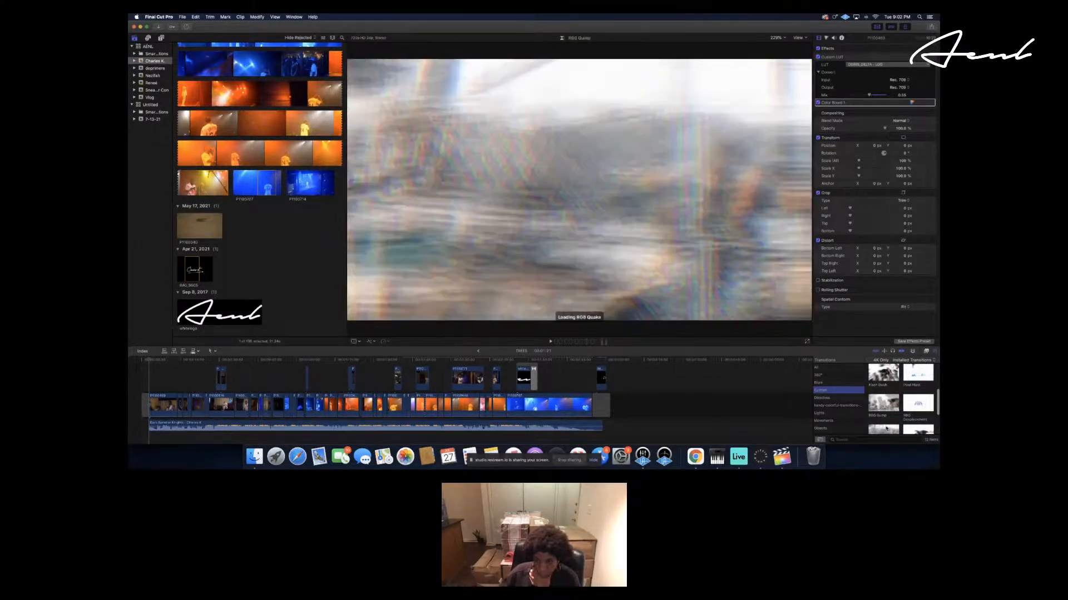
pyautogui.scroll(-1, 894, 429)
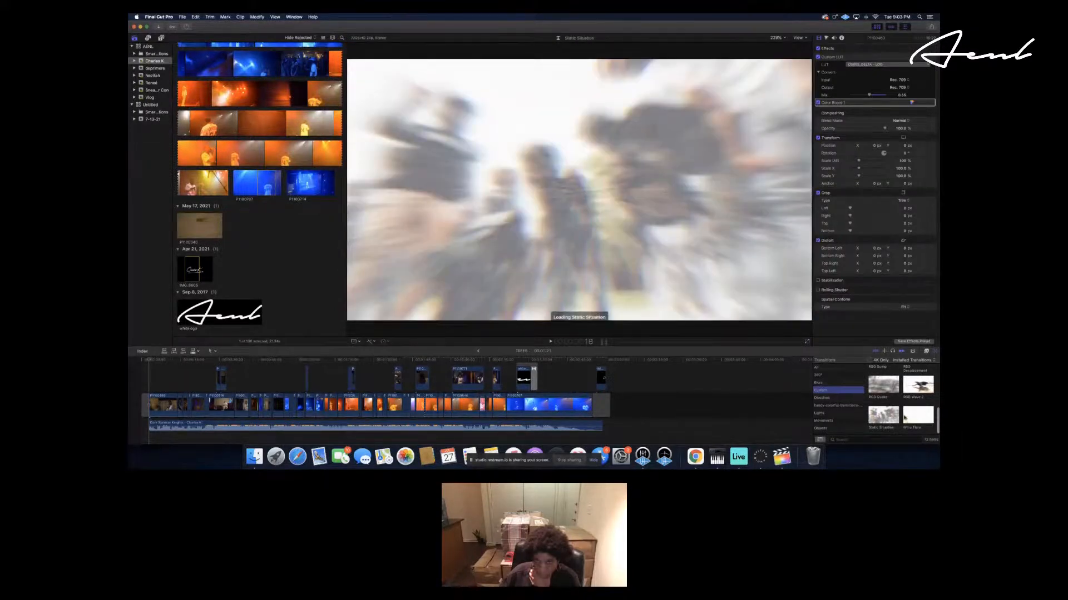
pyautogui.scroll(1, 903, 418)
pyautogui.scroll(1, 906, 414)
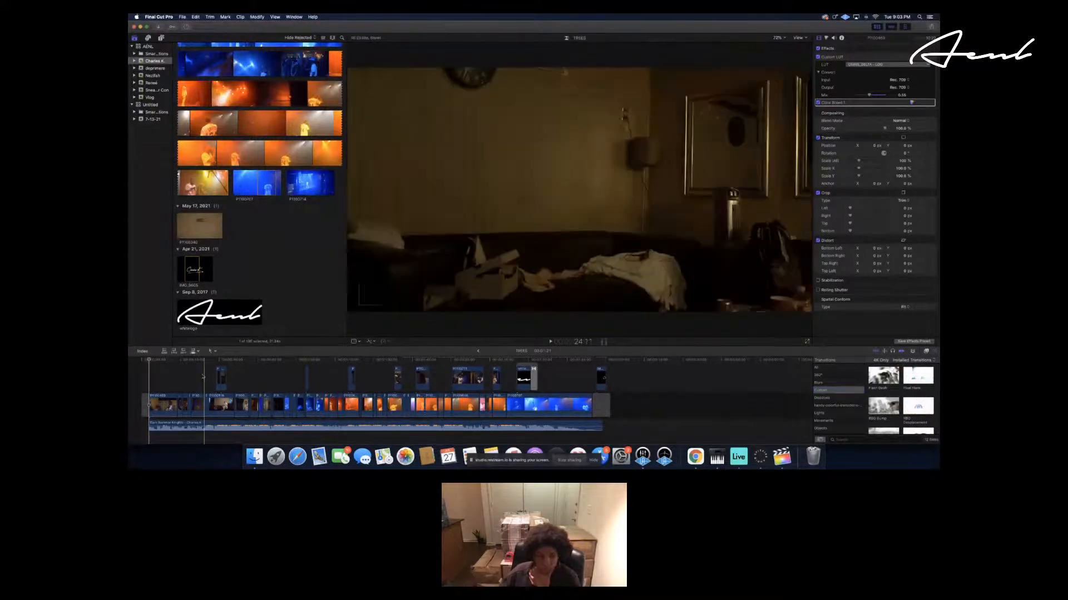
# Try to render the clips from about 1:35 to the end of the timeline, and cancel the background tasks.
pyautogui.click(148, 373)
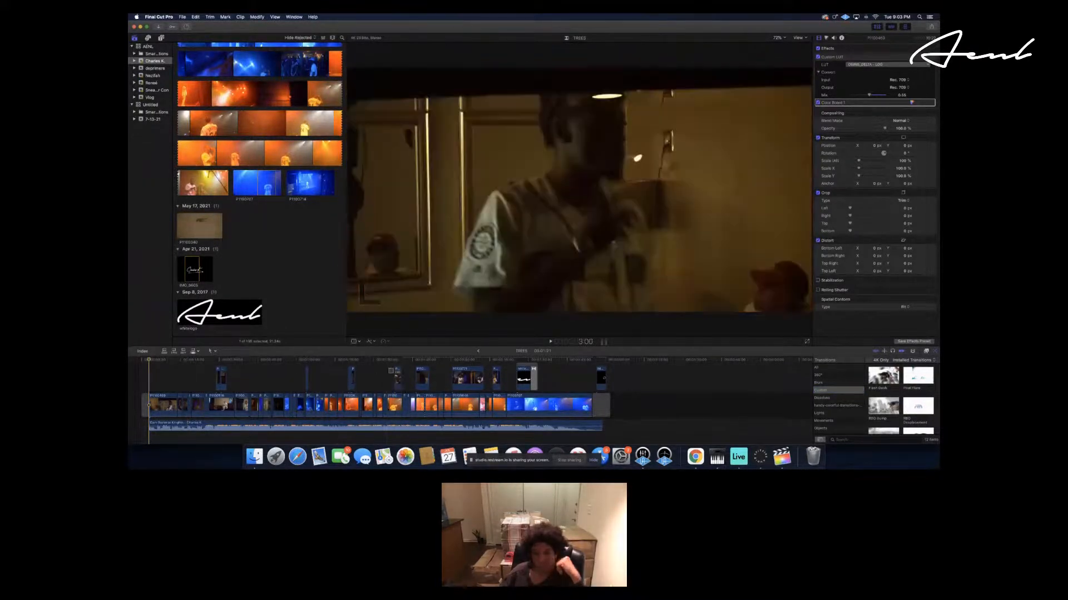
pyautogui.moveTo(389, 371); pyautogui.dragTo(614, 414)
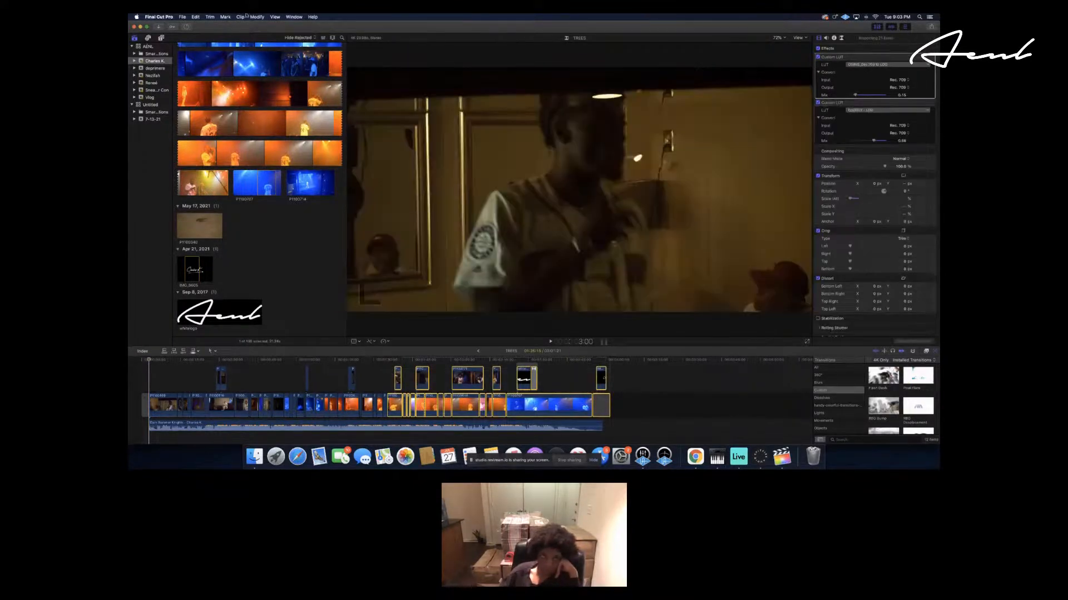
pyautogui.click(257, 17)
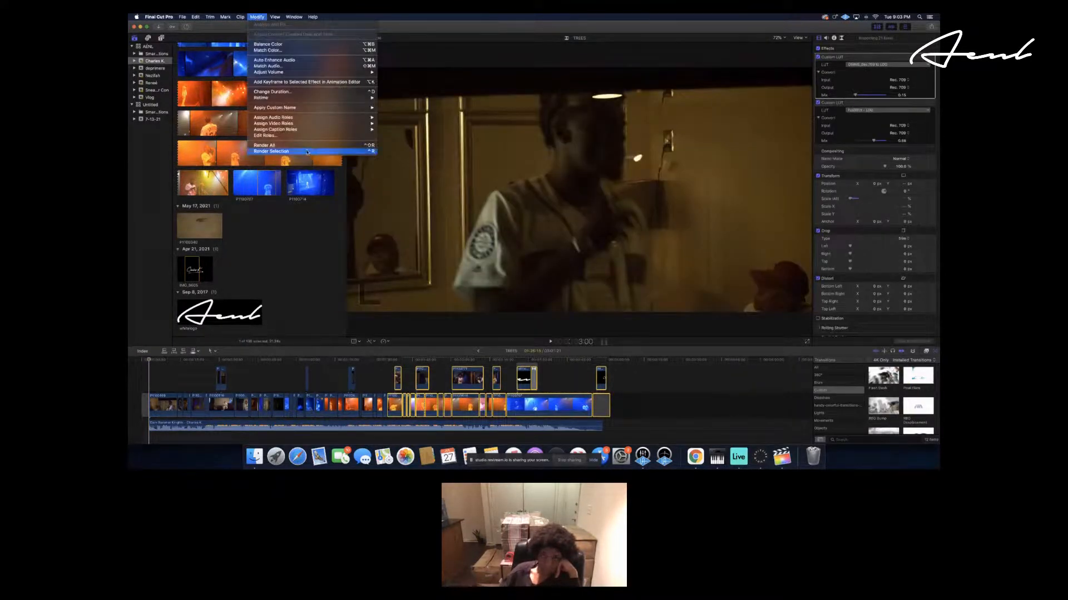
pyautogui.click(307, 152)
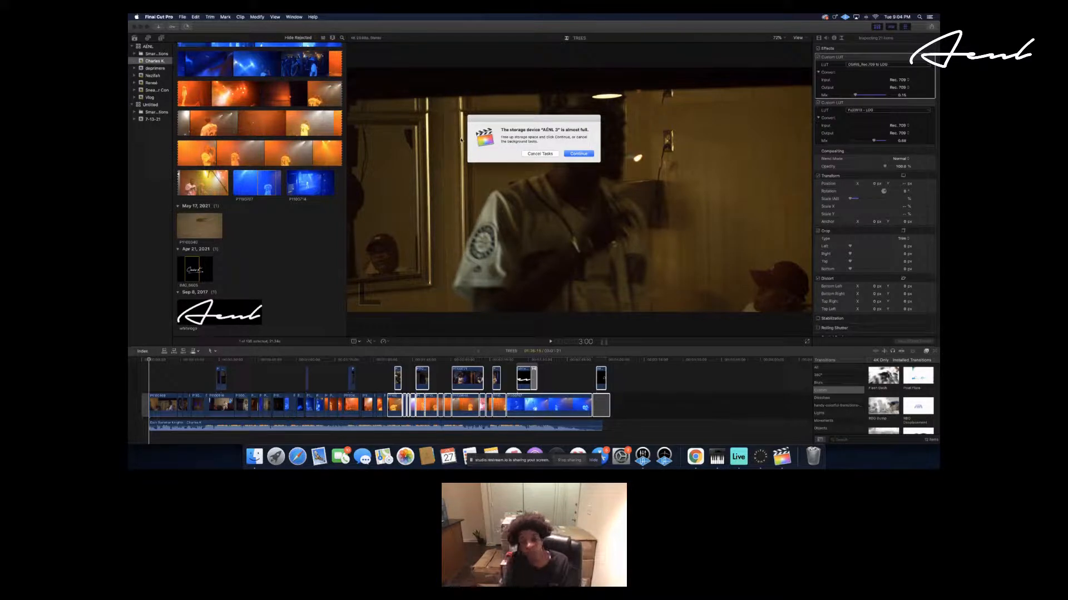
pyautogui.click(540, 154)
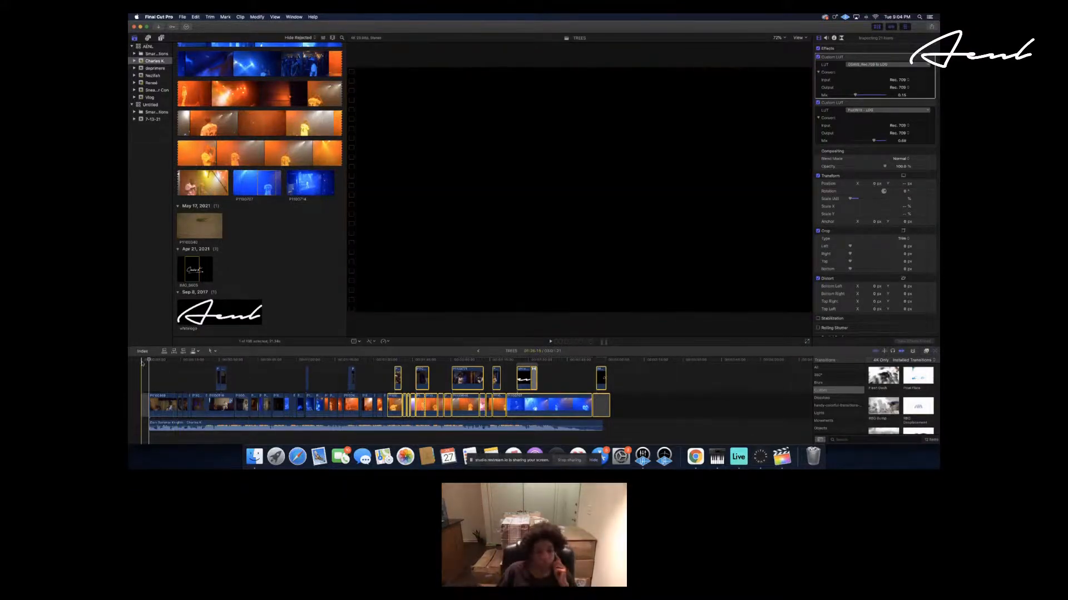
# Play the project from 3:00 and add the RGB Displacement transition to the connected clip near 1:20, reviewing it in playback.
pyautogui.click(150, 370)
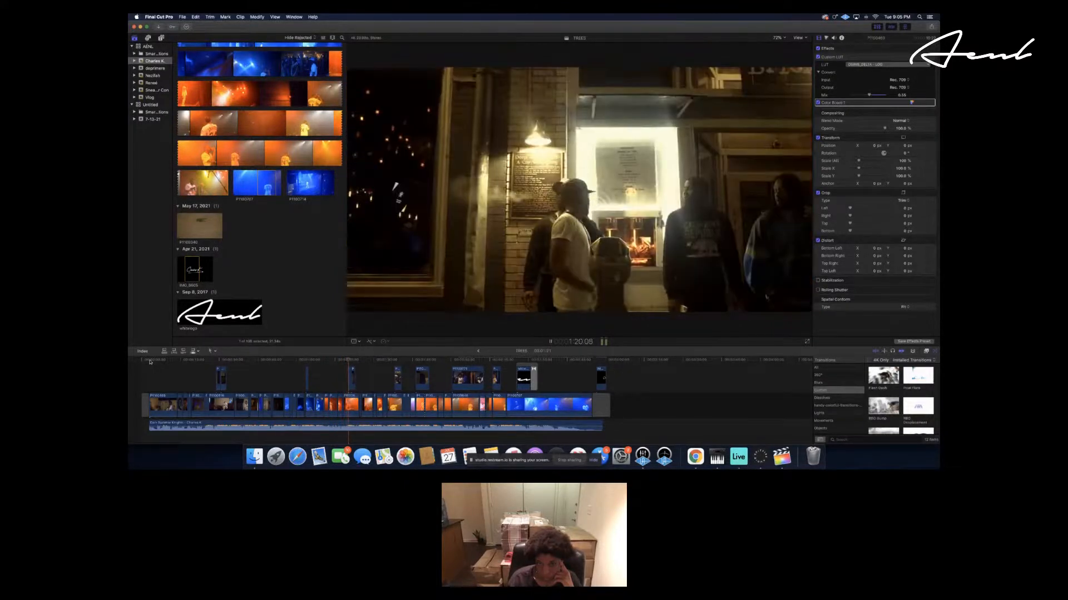
pyautogui.press('space')
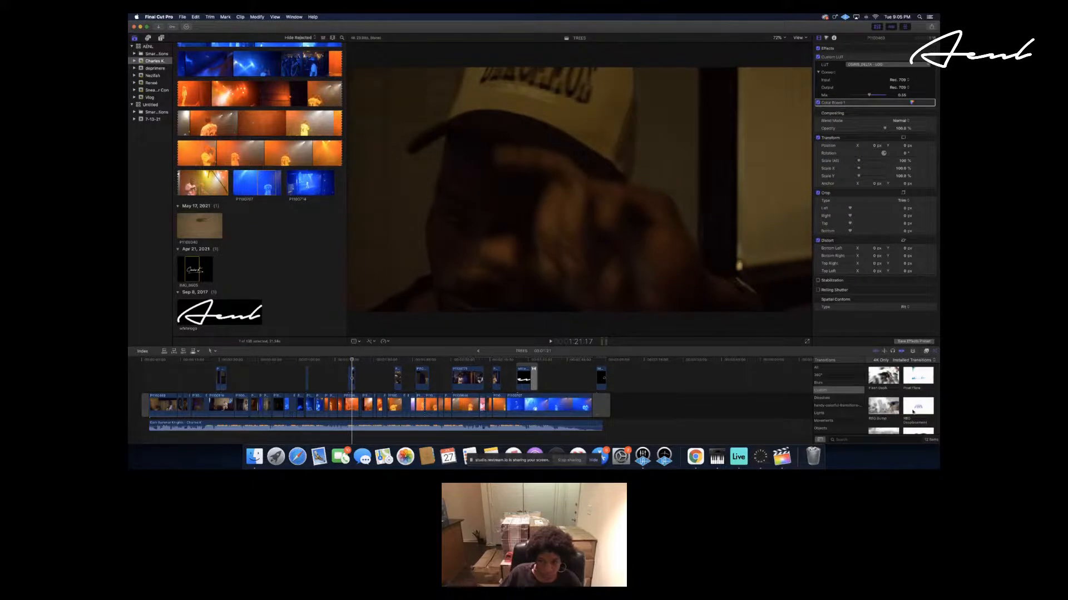
pyautogui.moveTo(322, 391); pyautogui.dragTo(343, 382)
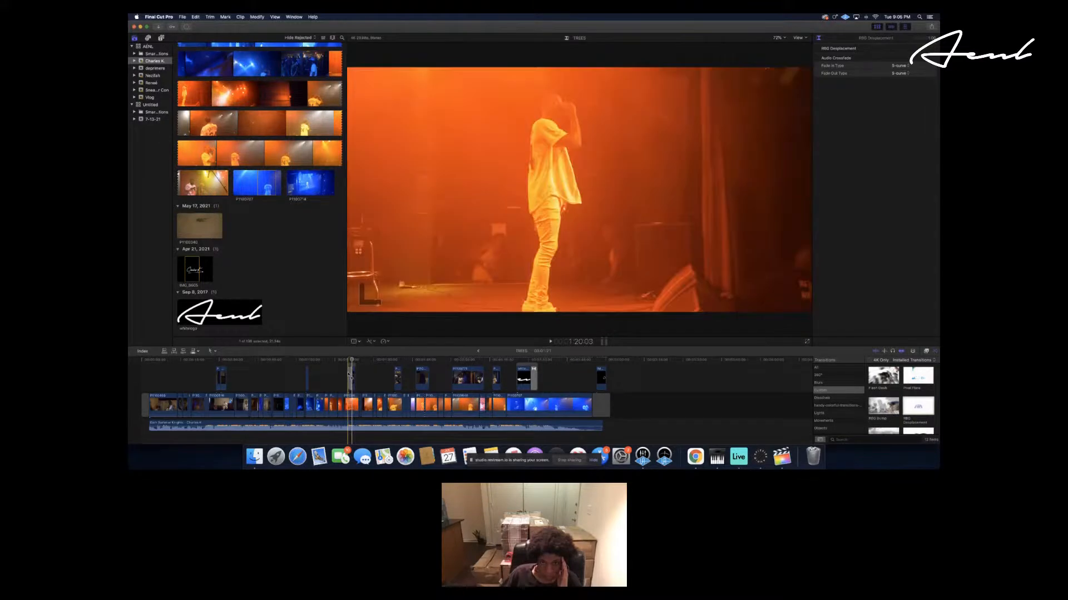
pyautogui.click(341, 375)
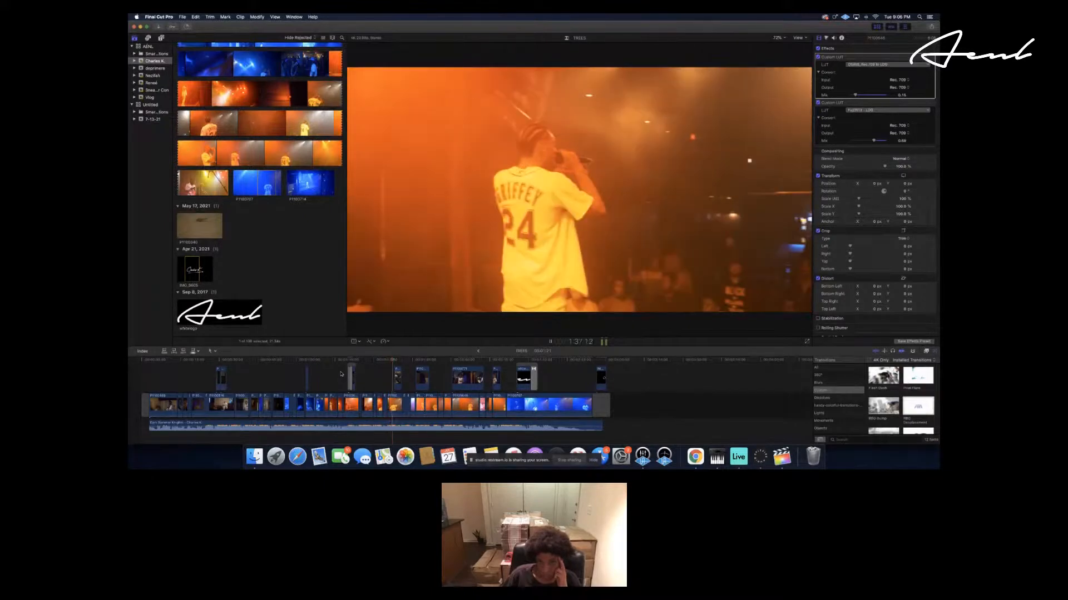
# Add the RGB Bump transition at the cut at 1:35:06 and play it back from 1:31:06.
pyautogui.click(387, 367)
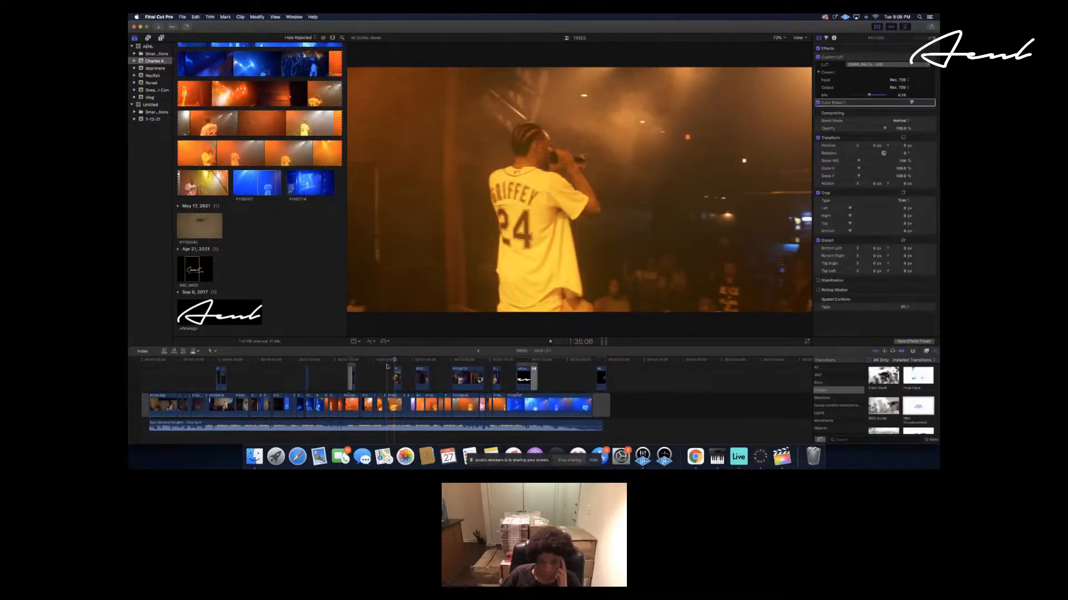
pyautogui.click(386, 405)
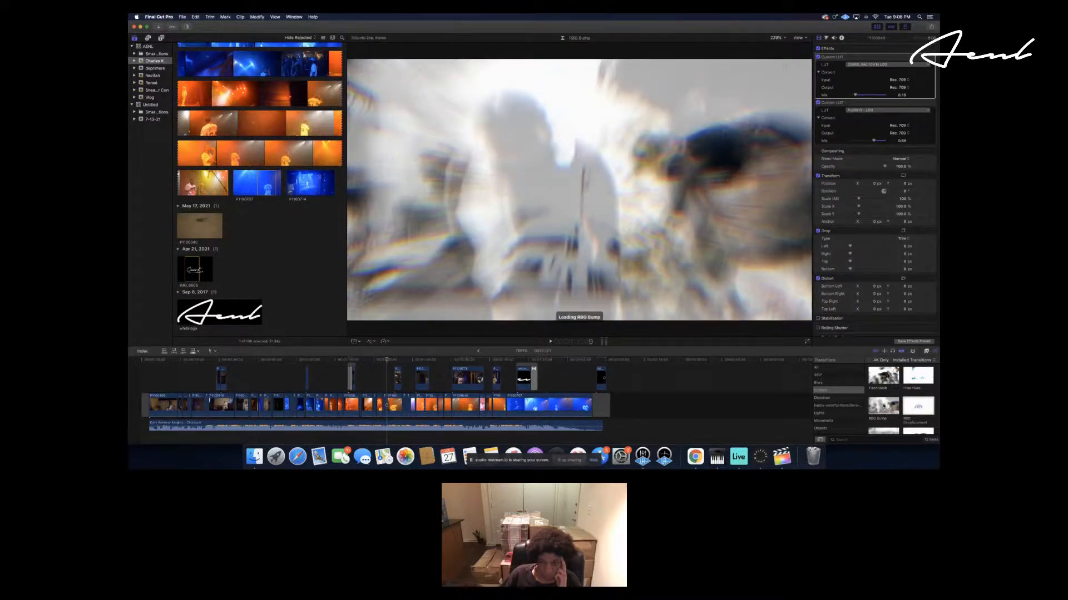
pyautogui.moveTo(882, 406); pyautogui.dragTo(389, 410)
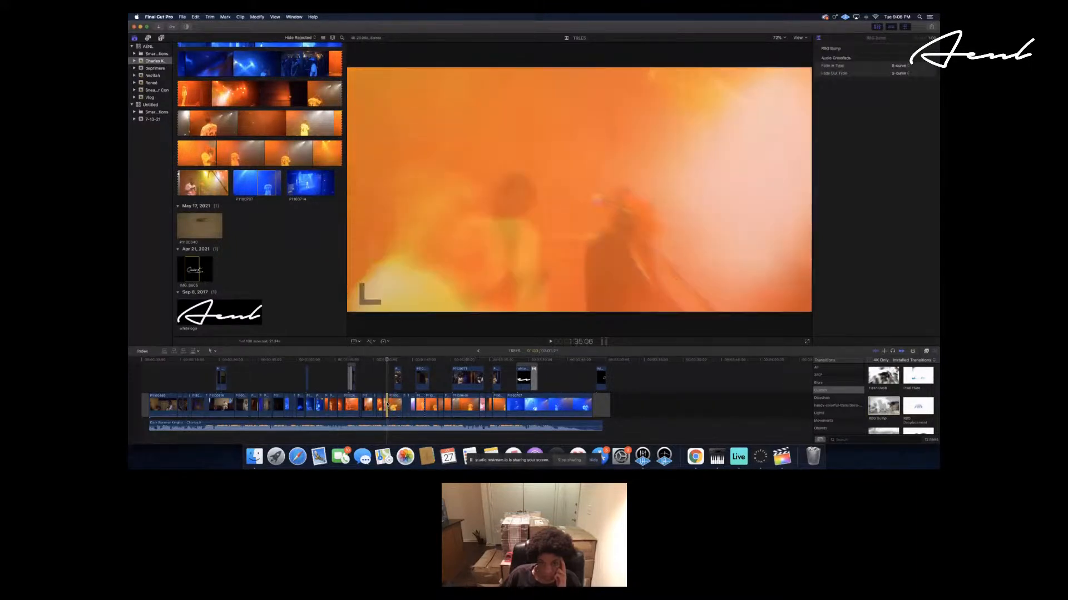
pyautogui.click(377, 373)
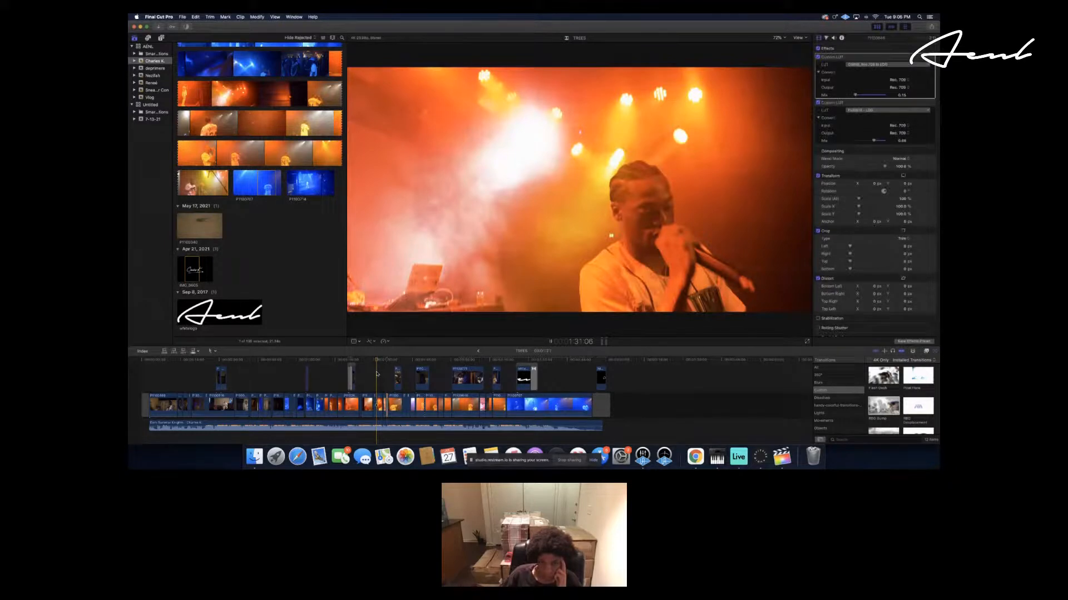
pyautogui.press('space')
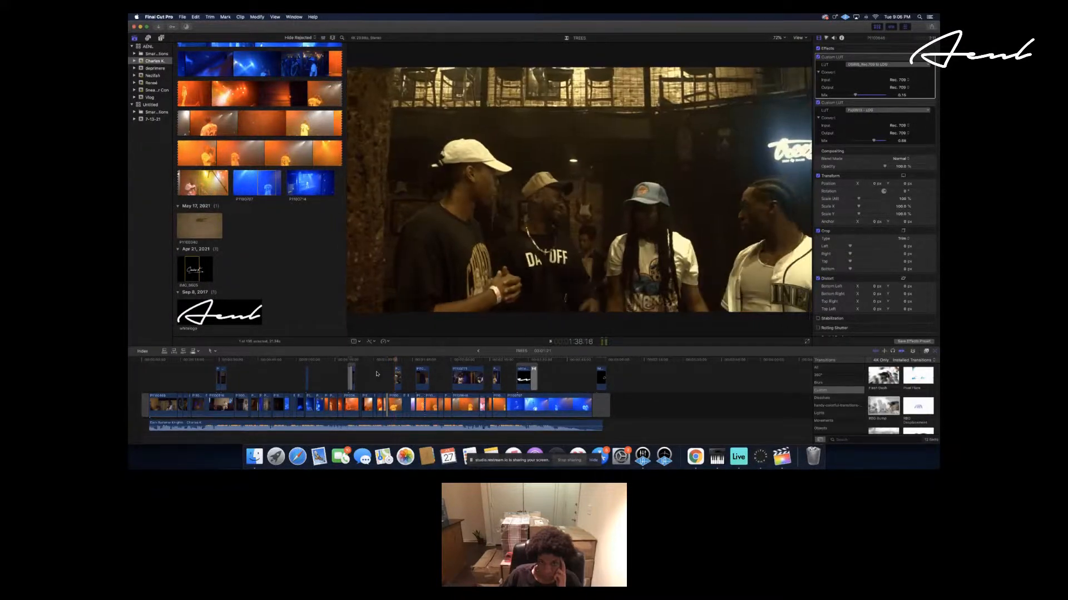
# Shorten the RGB Bump transition at the cut near 1:35.
pyautogui.click(387, 405)
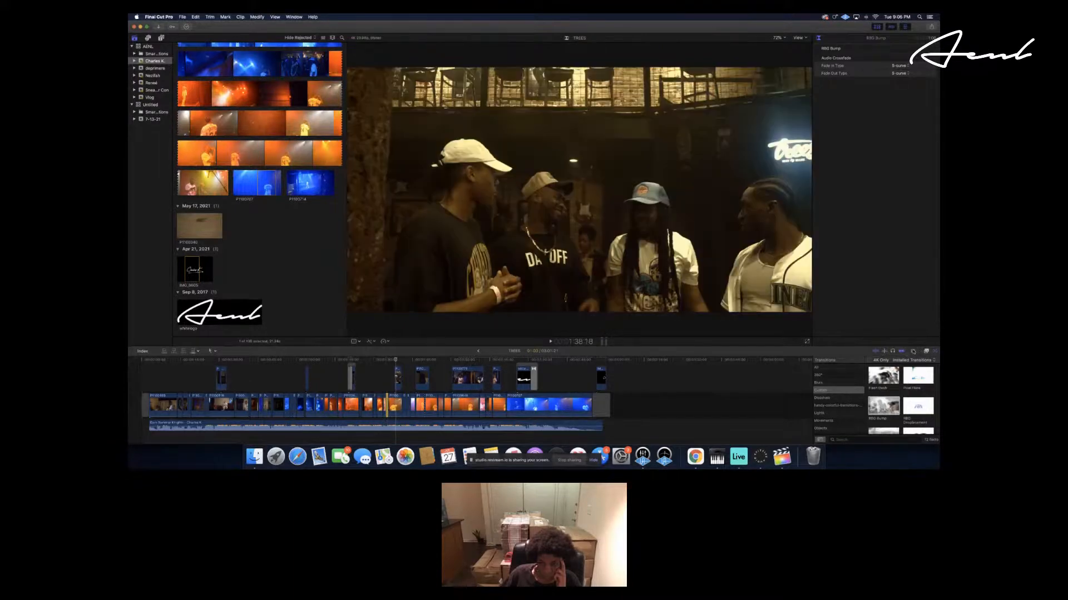
pyautogui.click(913, 351)
pyautogui.moveTo(889, 365); pyautogui.dragTo(902, 365)
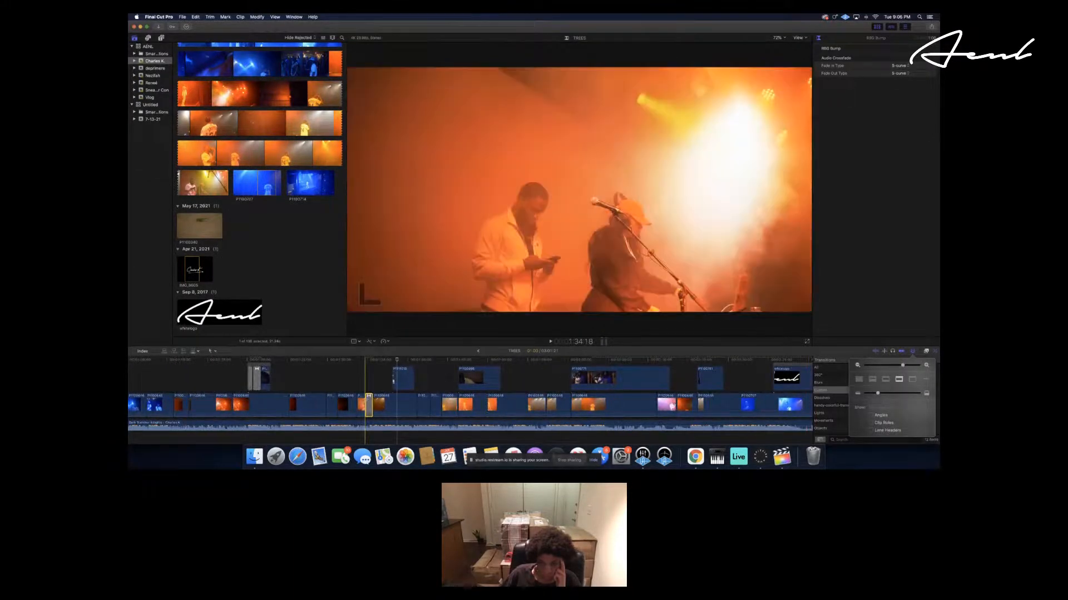
pyautogui.moveTo(367, 401); pyautogui.dragTo(368, 399)
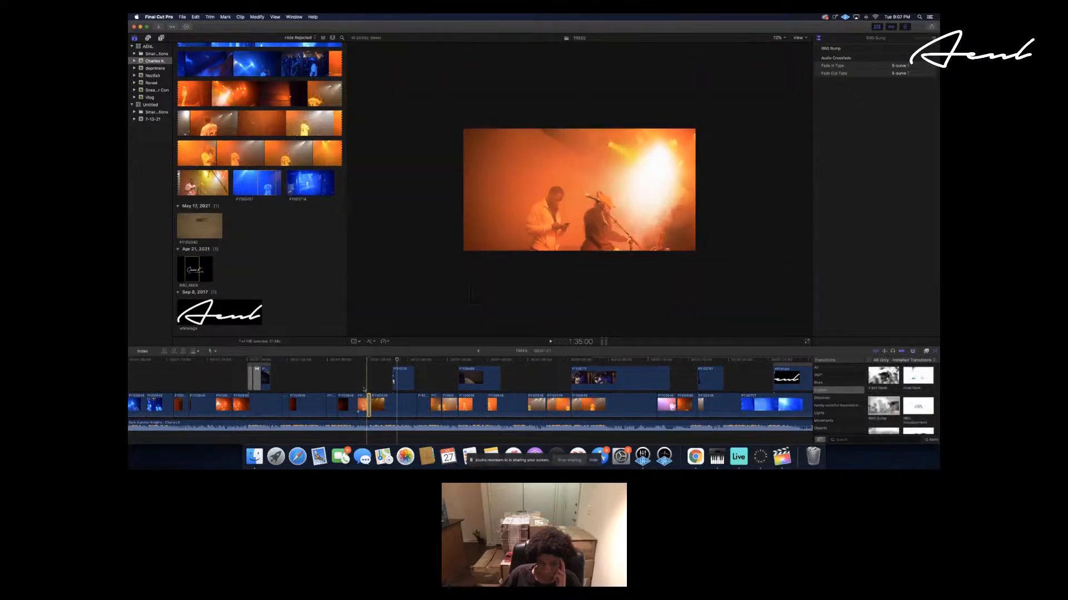
# Play the project from 1:32:21 through the closing signature logo to its end, following along the timeline.
pyautogui.click(356, 381)
pyautogui.click(351, 380)
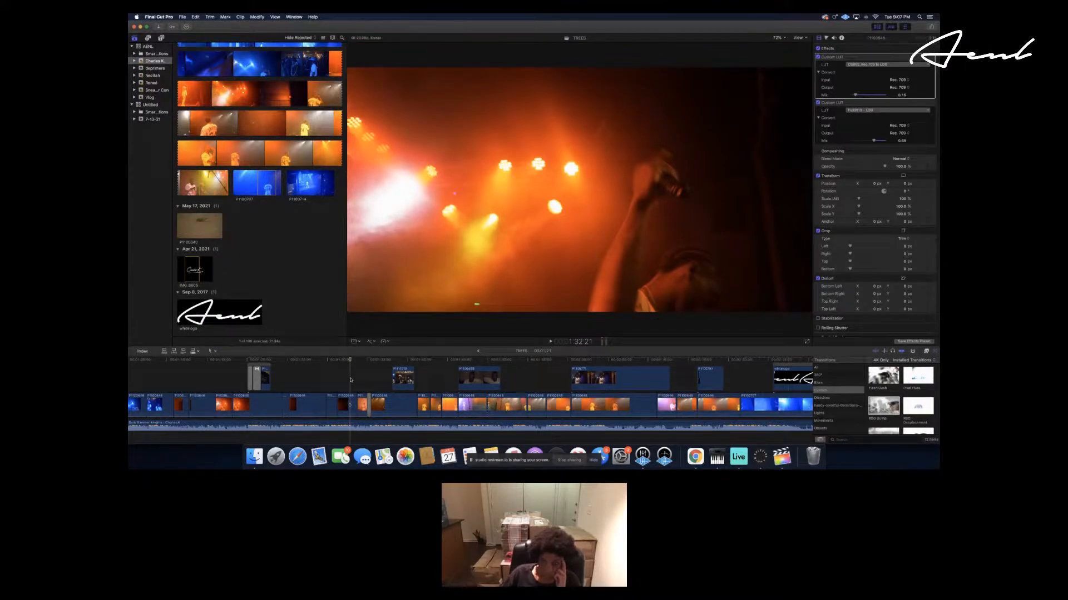
pyautogui.press('space')
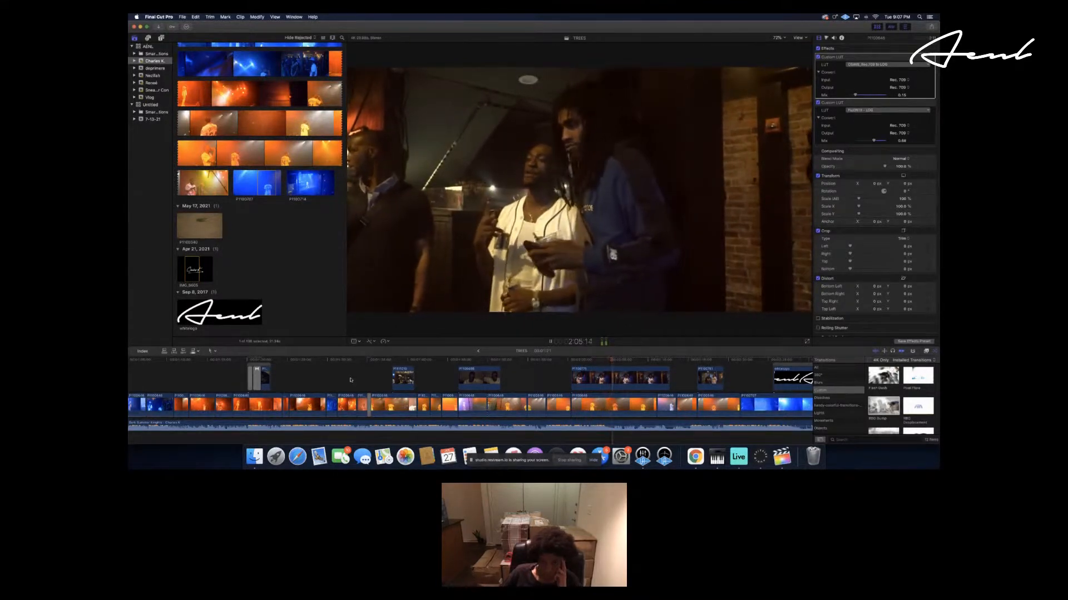
pyautogui.hscroll(3, 453, 392)
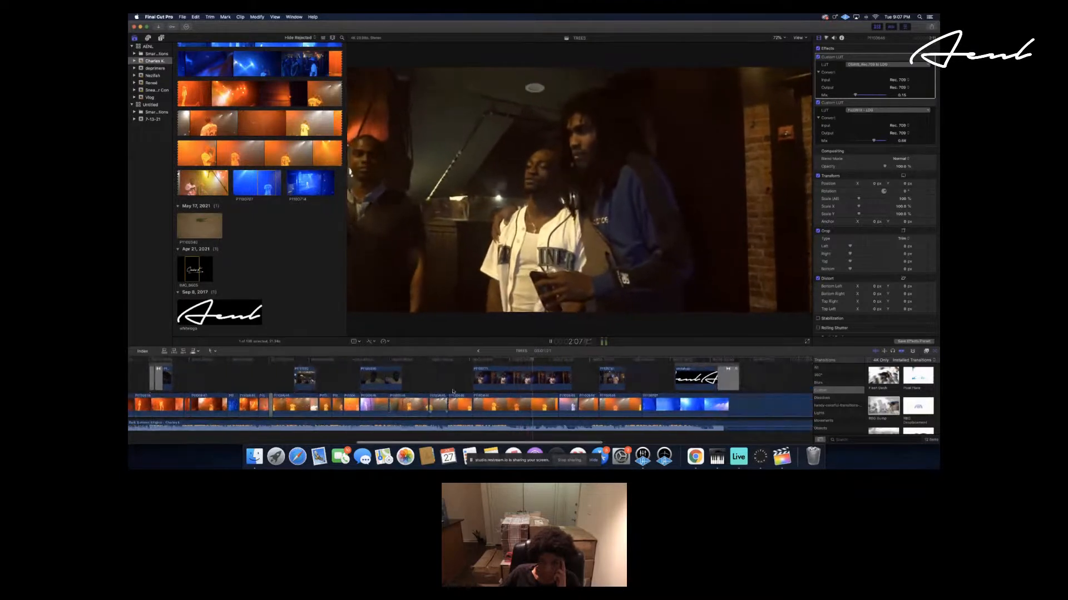
pyautogui.hscroll(2, 487, 381)
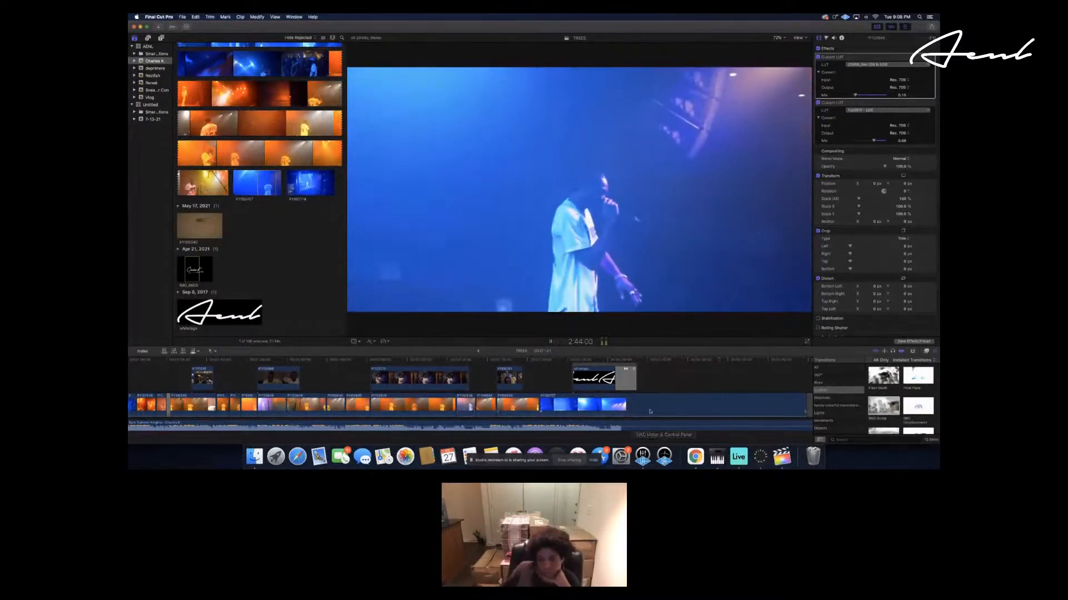
pyautogui.hscroll(3, 649, 411)
pyautogui.hscroll(4, 649, 412)
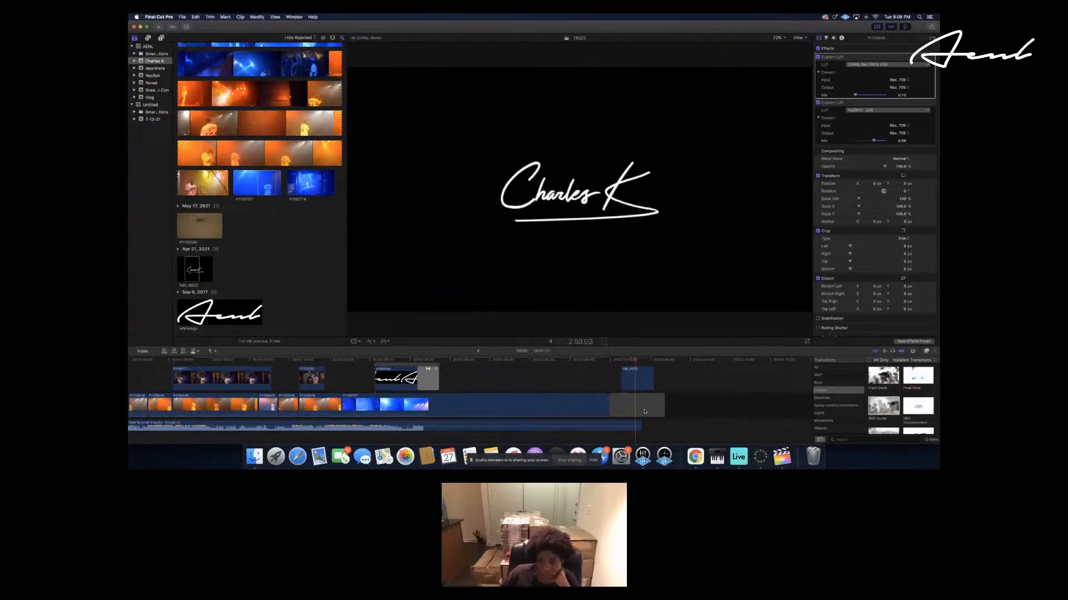
pyautogui.hscroll(-17, 644, 411)
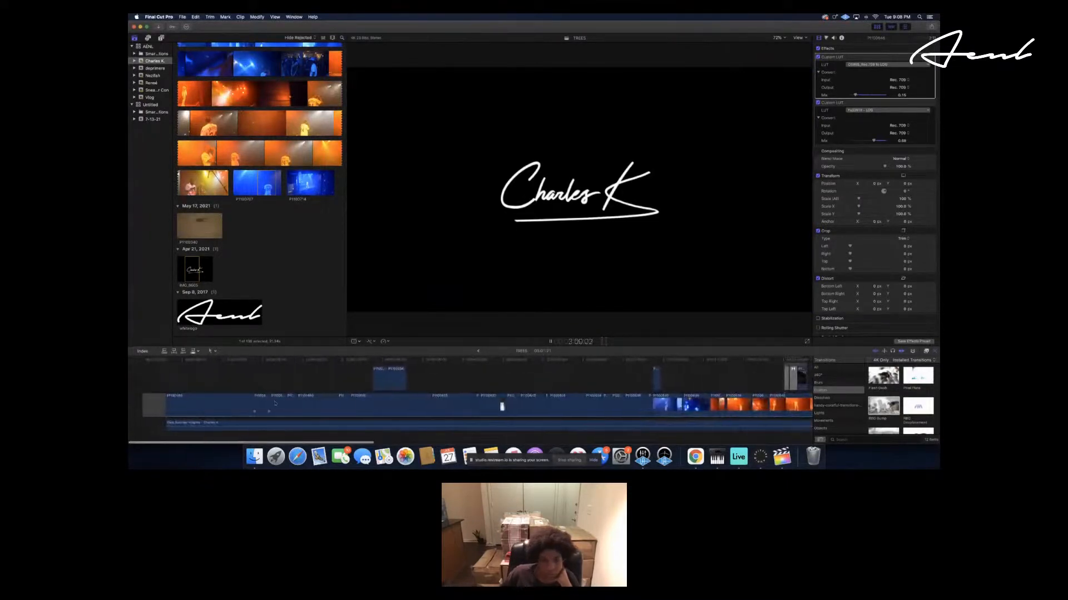
pyautogui.press('space')
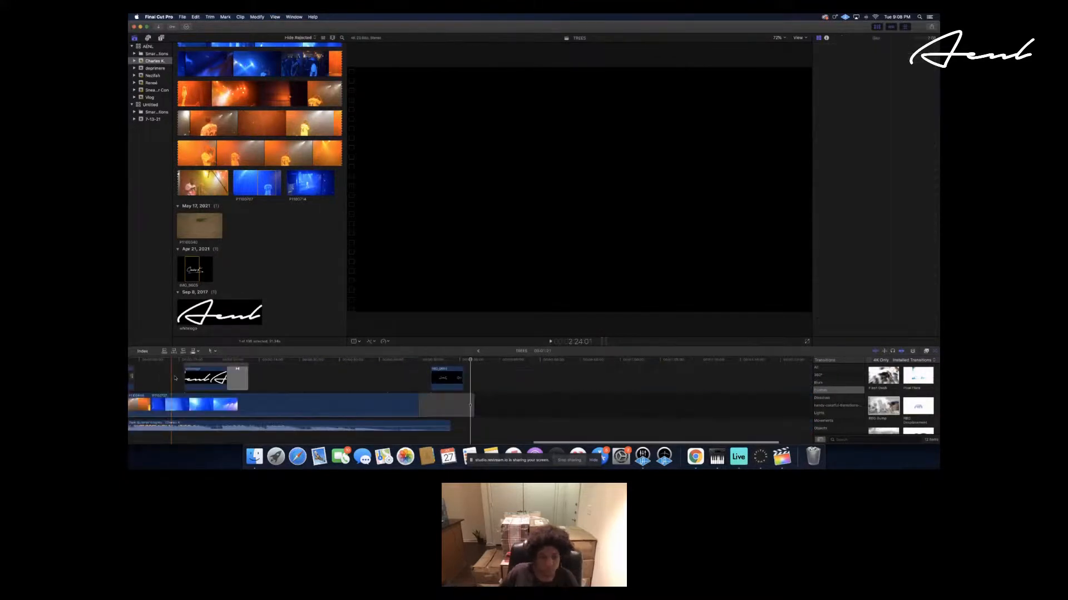
# Return to the start of the first clip at 3:00 and play the opening to about 14:13.
pyautogui.hscroll(-17, 163, 377)
pyautogui.click(165, 360)
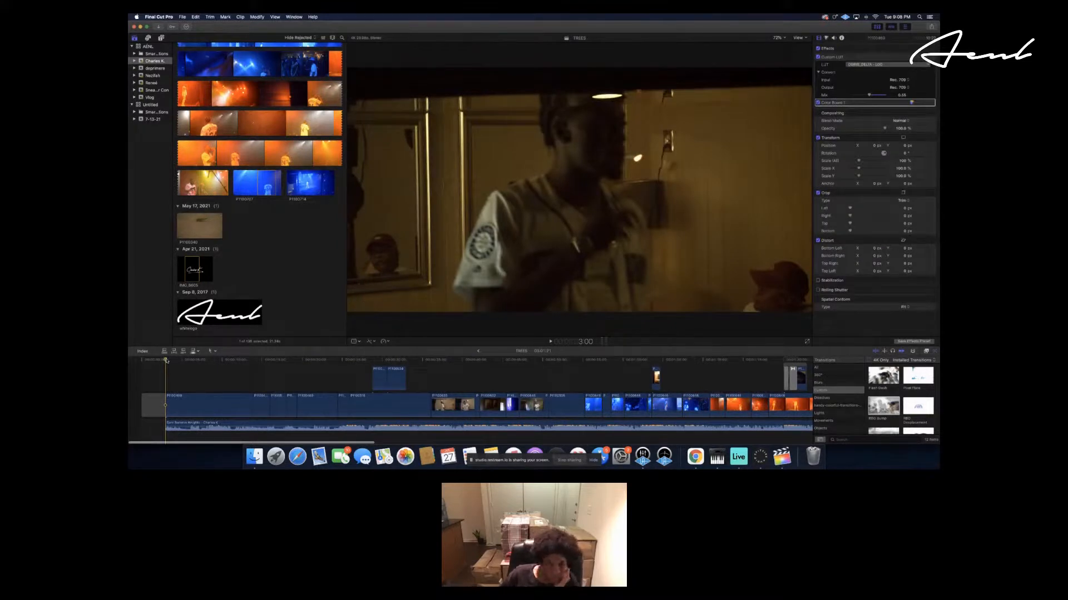
pyautogui.press('space')
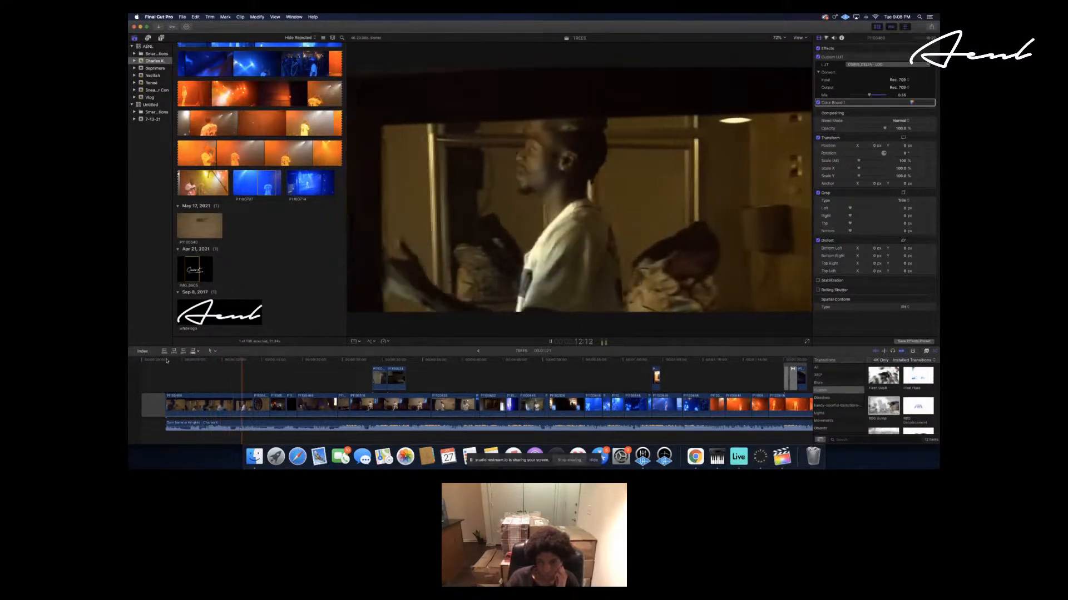
pyautogui.press('space')
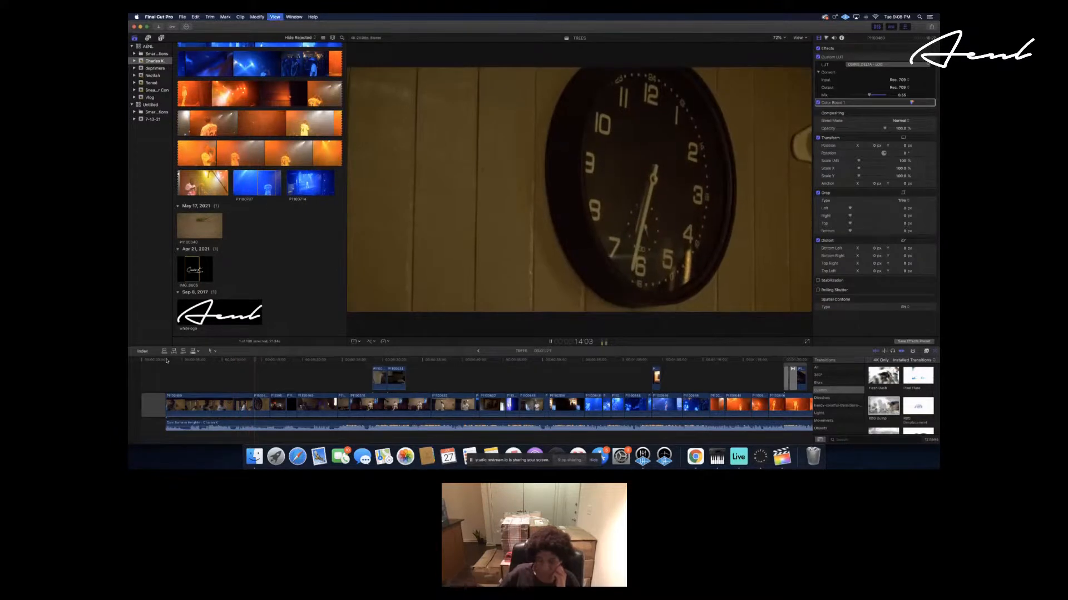
# Continue playing the edit past 1:23, checking the viewer's display options and following along the timeline.
pyautogui.click(798, 37)
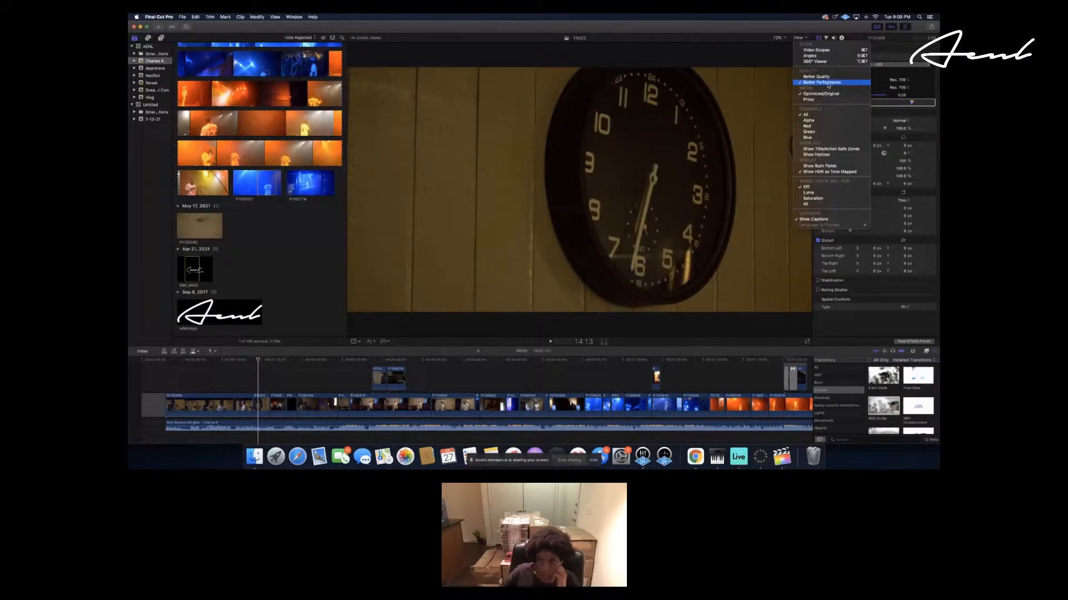
pyautogui.click(722, 57)
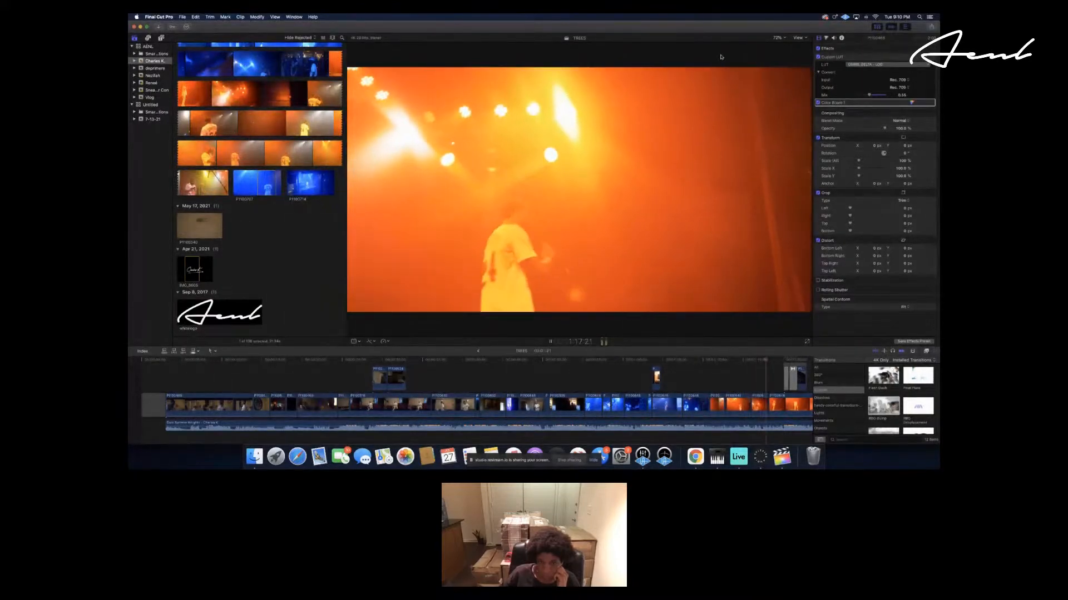
pyautogui.hscroll(6, 583, 393)
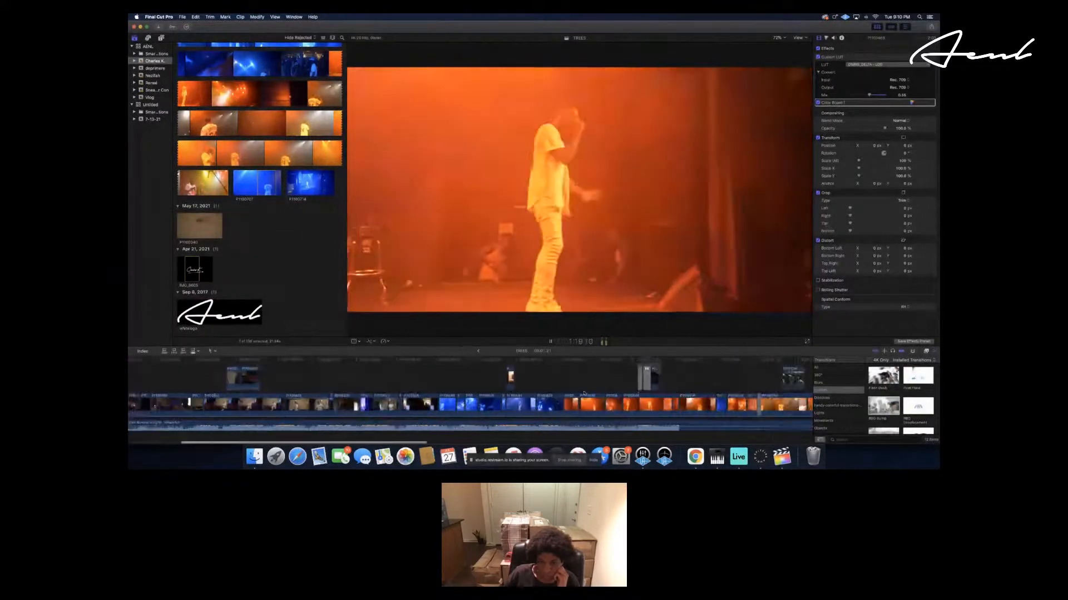
pyautogui.hscroll(8, 584, 393)
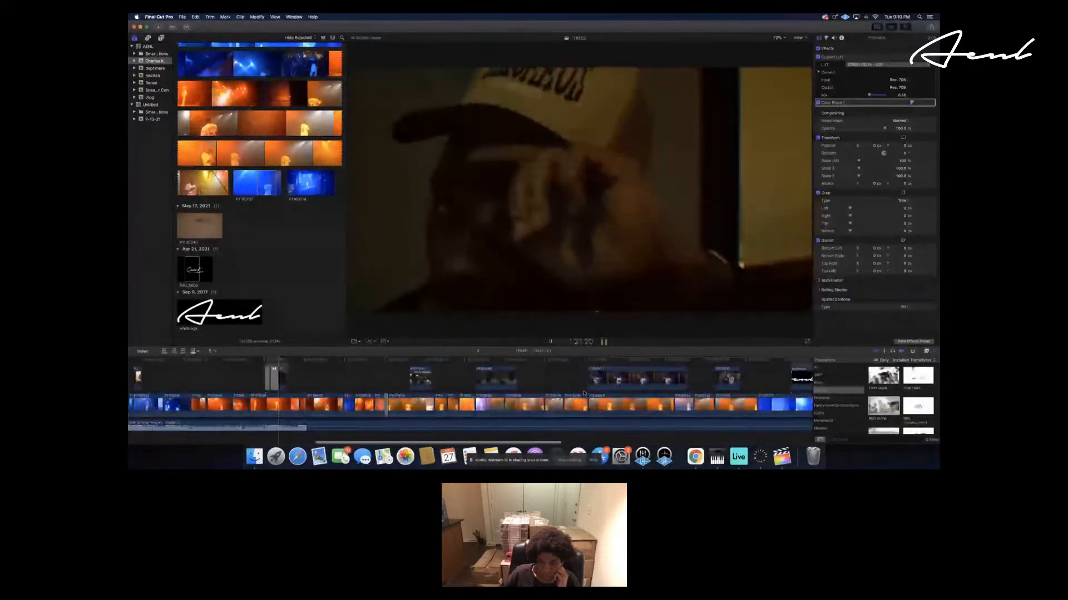
pyautogui.hscroll(8, 584, 393)
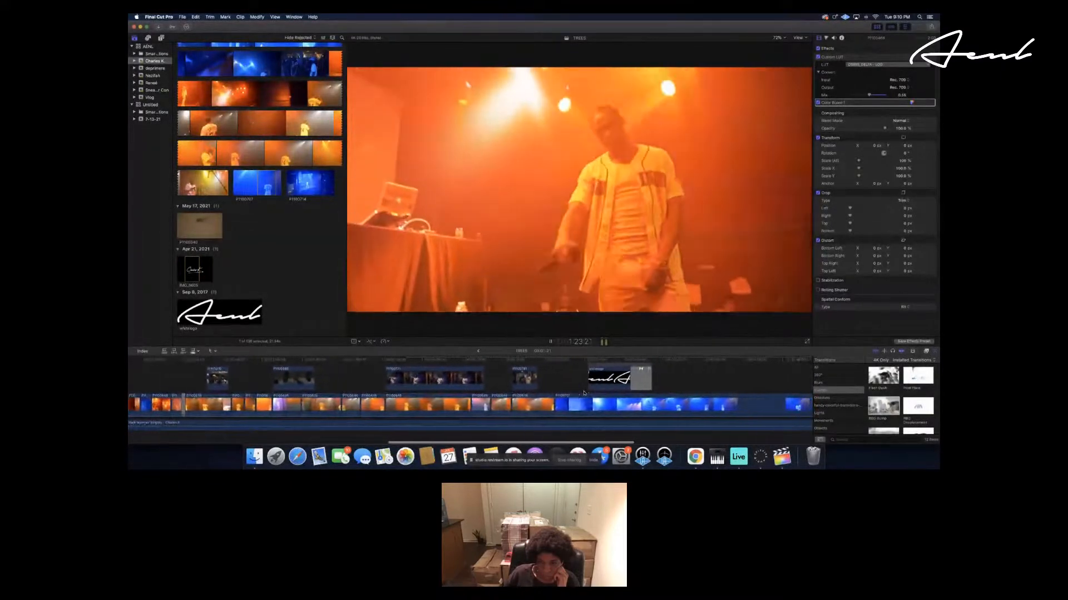
# Add the RGB Displacement transition at the cut just before the long orange stage clip and play back from shortly before it.
pyautogui.hscroll(-10, 584, 393)
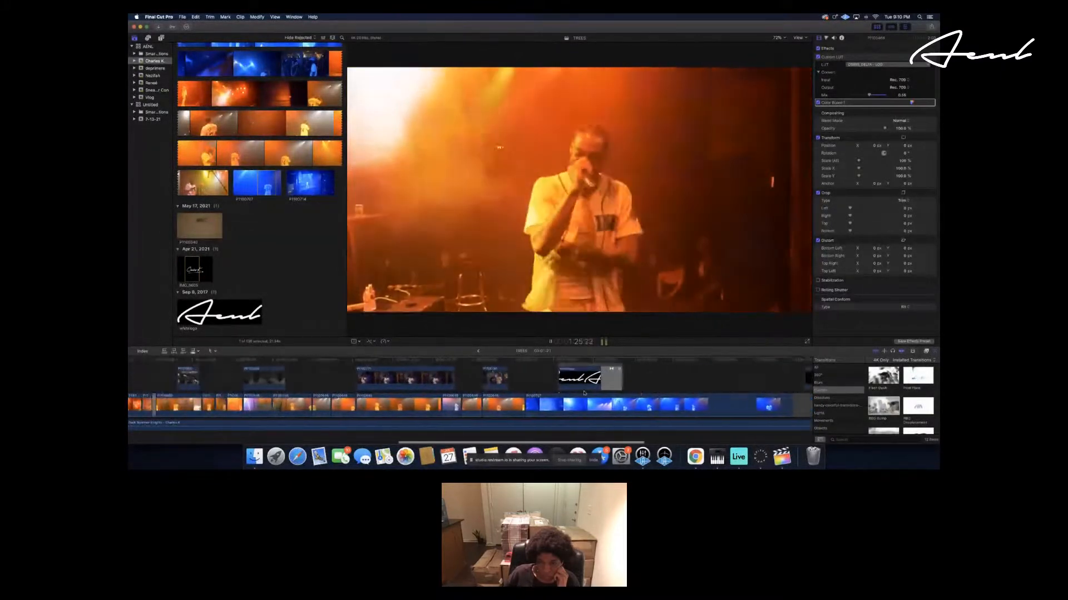
pyautogui.hscroll(-2, 584, 393)
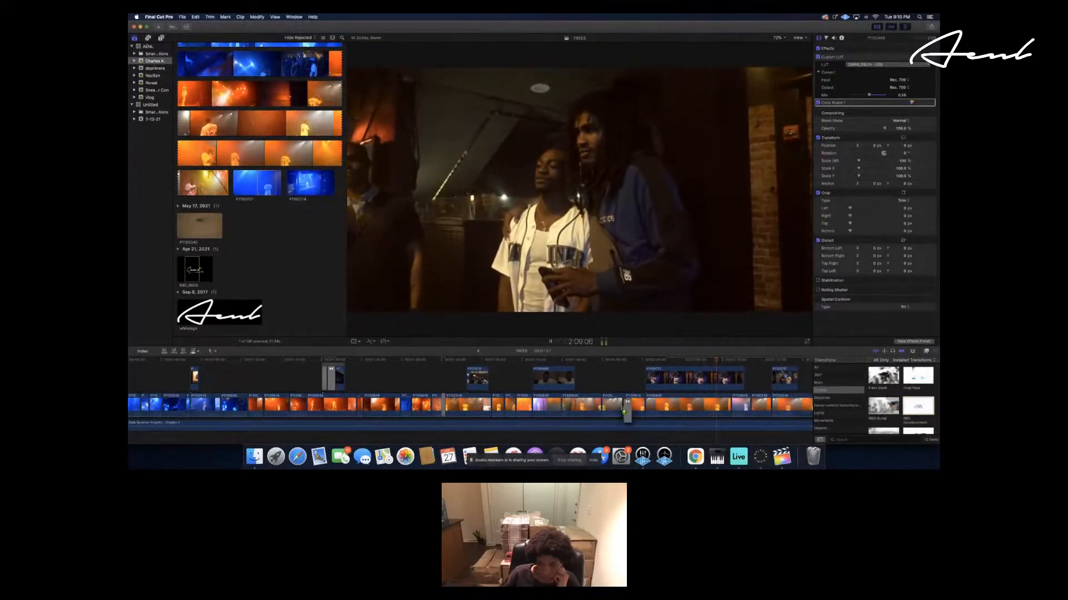
pyautogui.moveTo(621, 407); pyautogui.dragTo(620, 407)
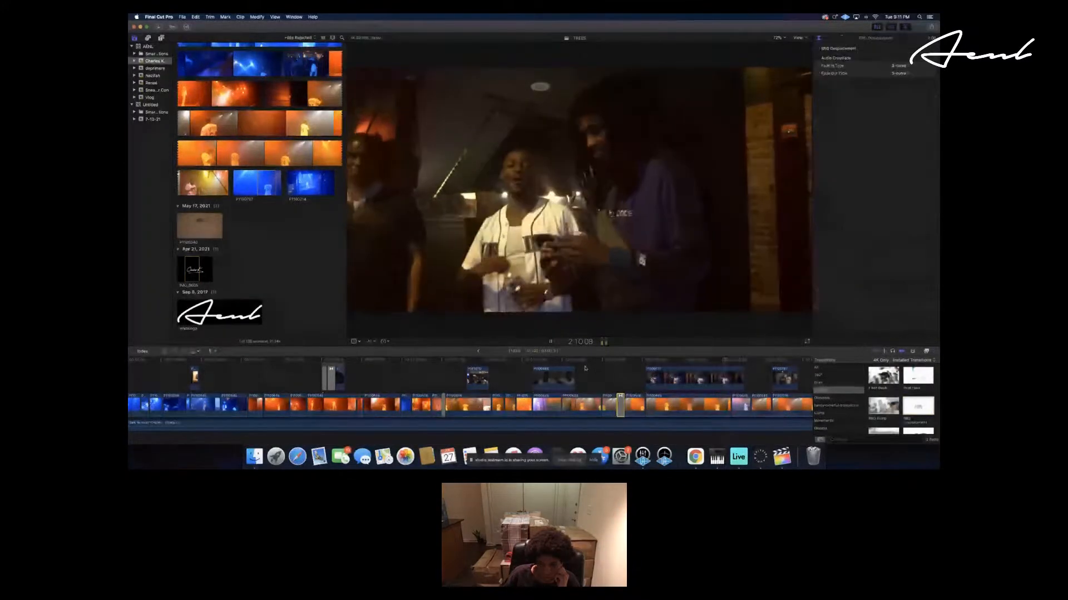
pyautogui.click(583, 367)
pyautogui.click(583, 368)
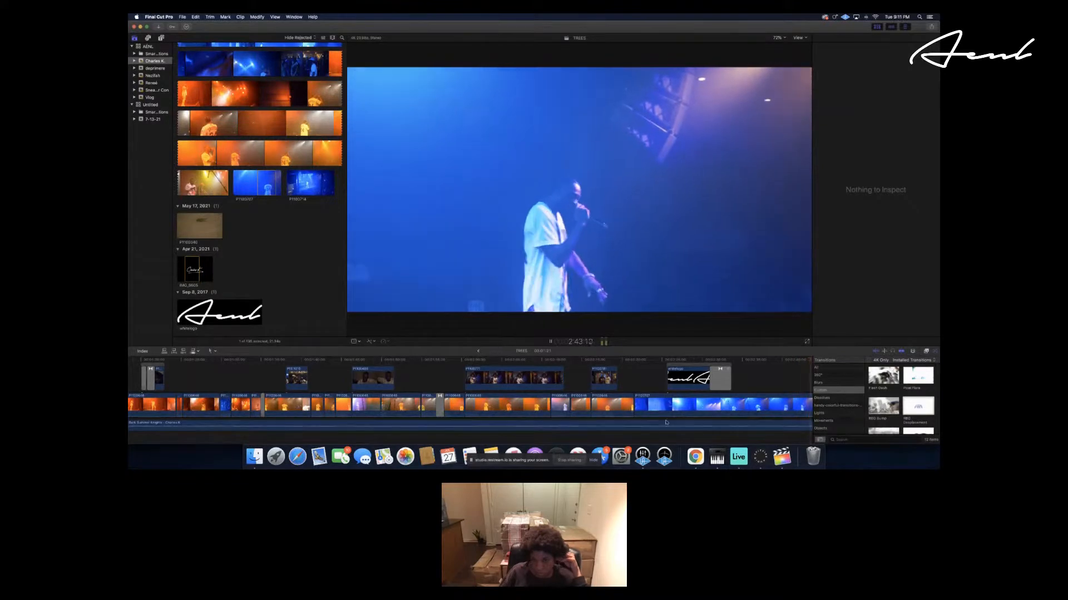
# Follow the playback through the closing signature logo, stop it and return to the beginning of the timeline.
pyautogui.hscroll(4, 636, 397)
pyautogui.hscroll(3, 635, 396)
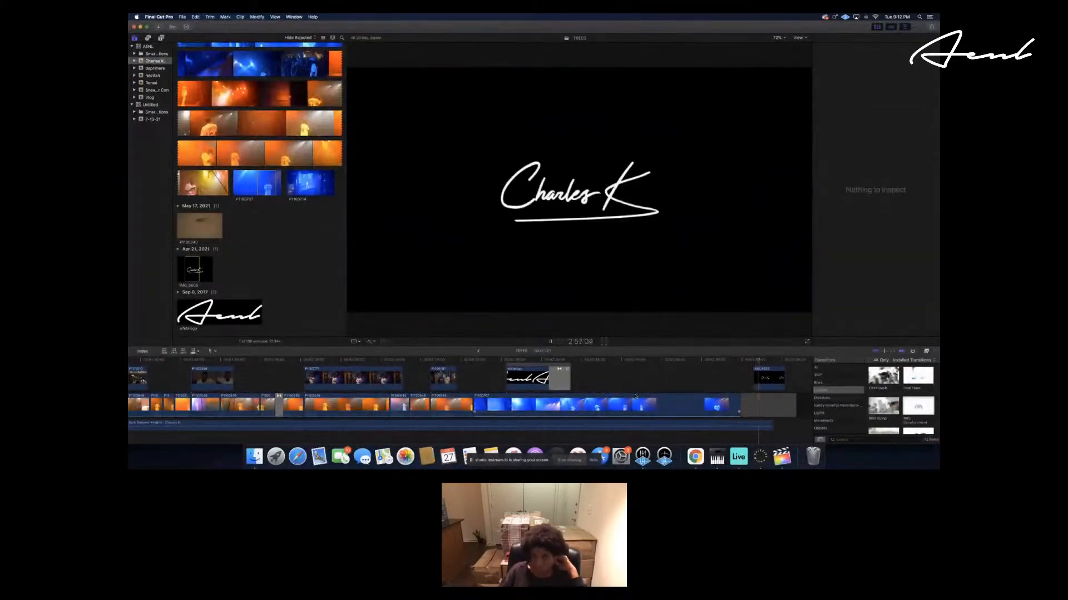
pyautogui.hscroll(-17, 635, 396)
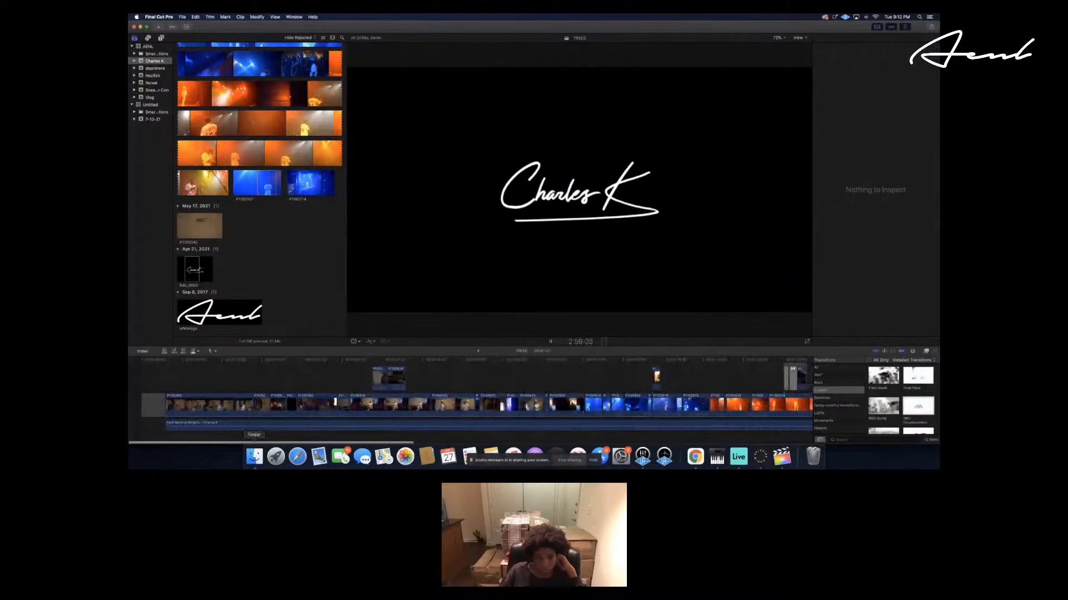
pyautogui.press('space')
pyautogui.hscroll(-17, 148, 384)
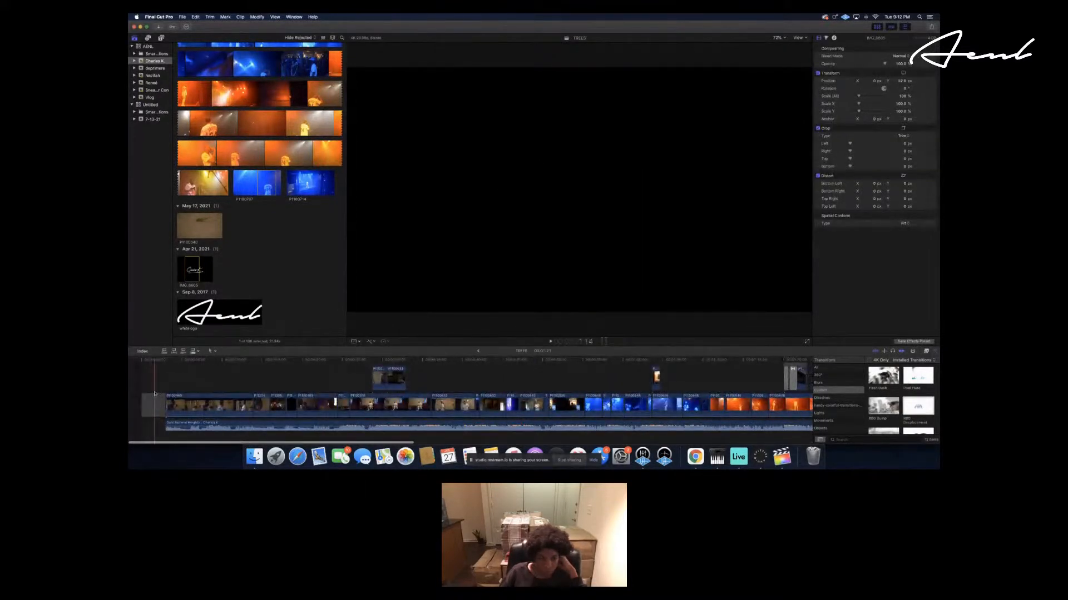
# Delete the empty gap before the first clip, play the new opening briefly and return to the project start.
pyautogui.click(154, 397)
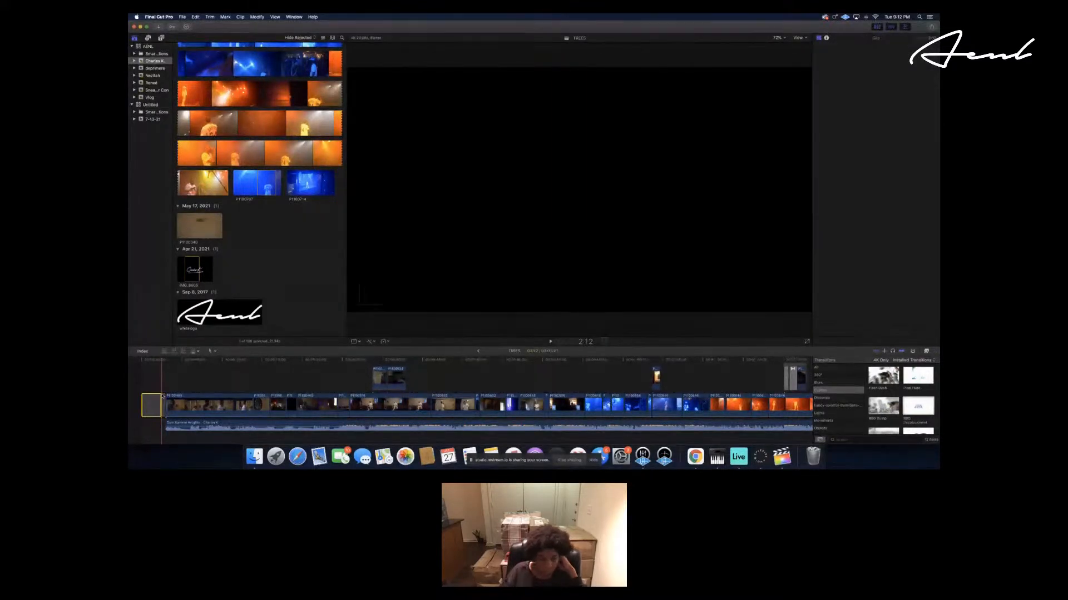
pyautogui.press('Delete')
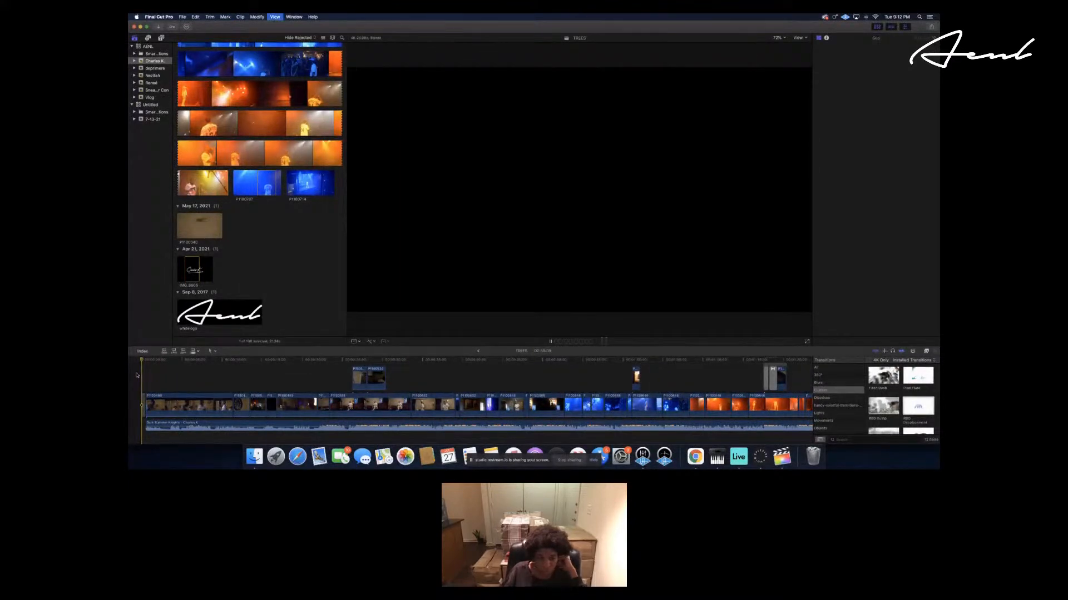
pyautogui.press('space')
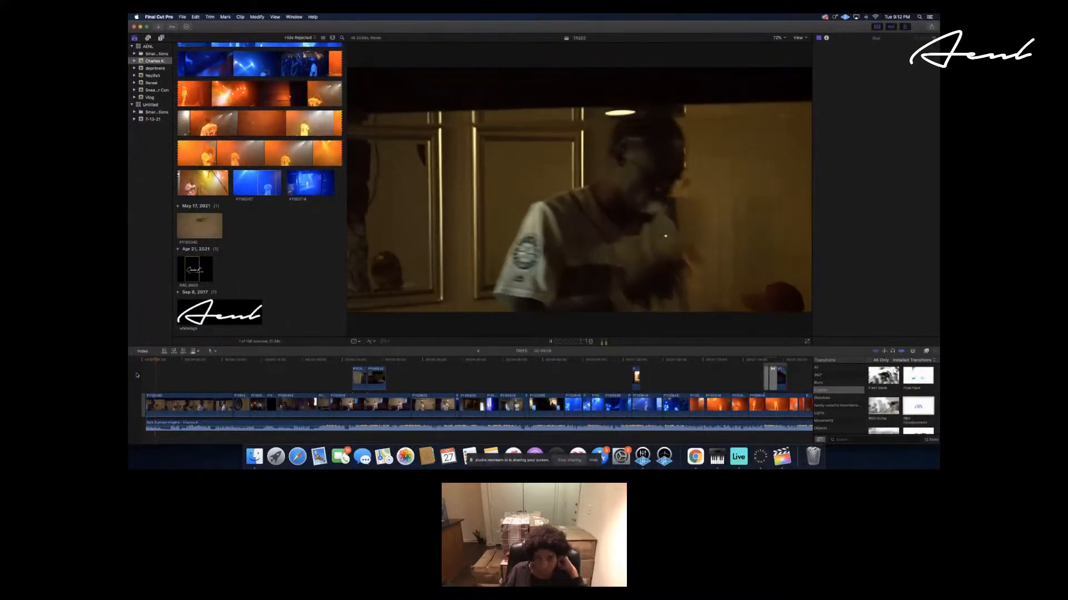
pyautogui.press('space')
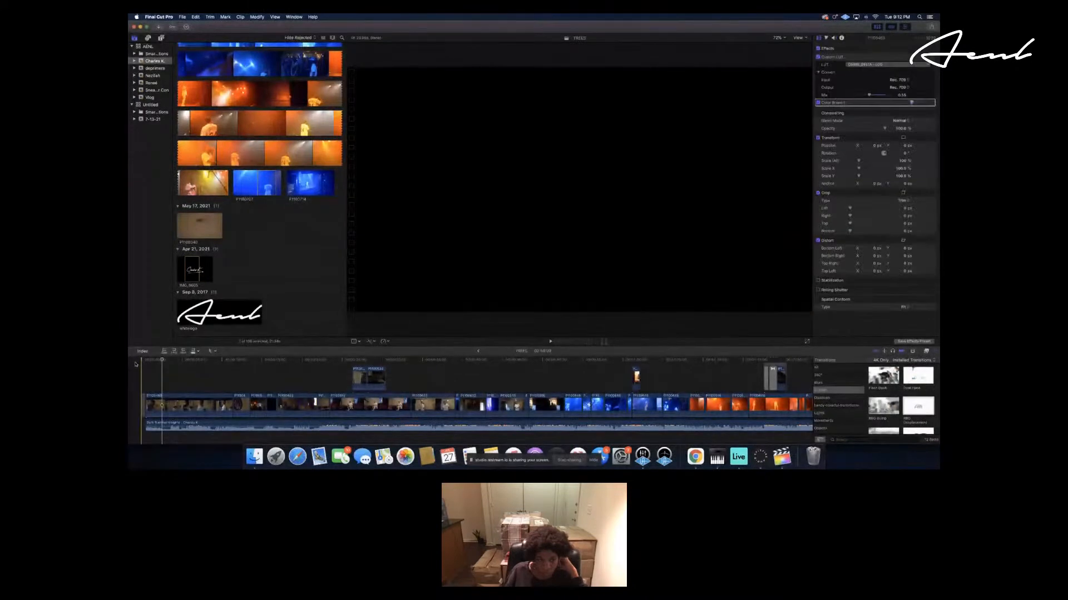
pyautogui.click(135, 365)
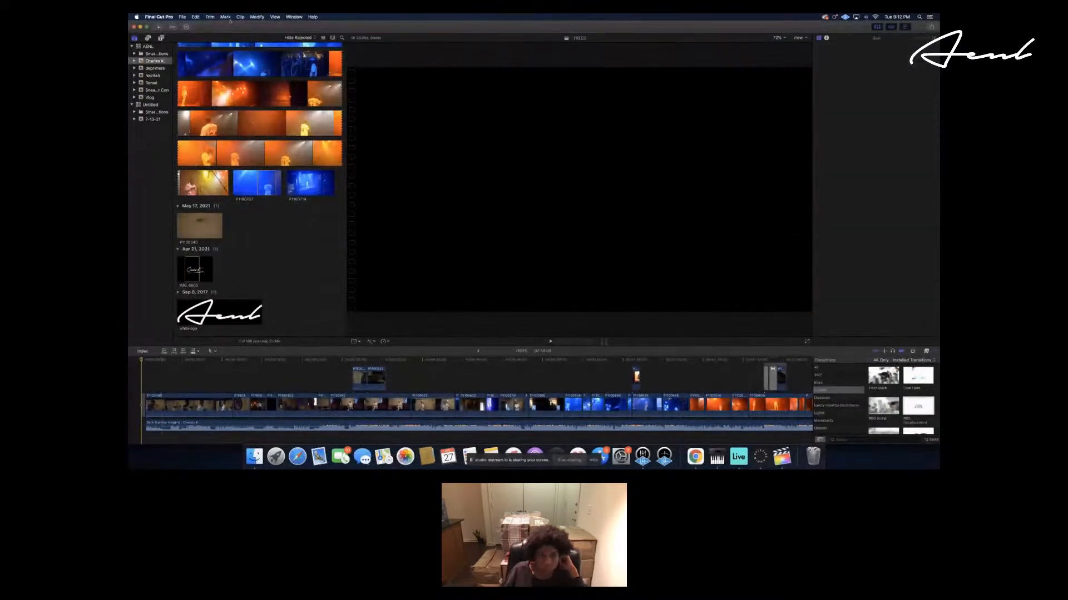
pyautogui.click(182, 16)
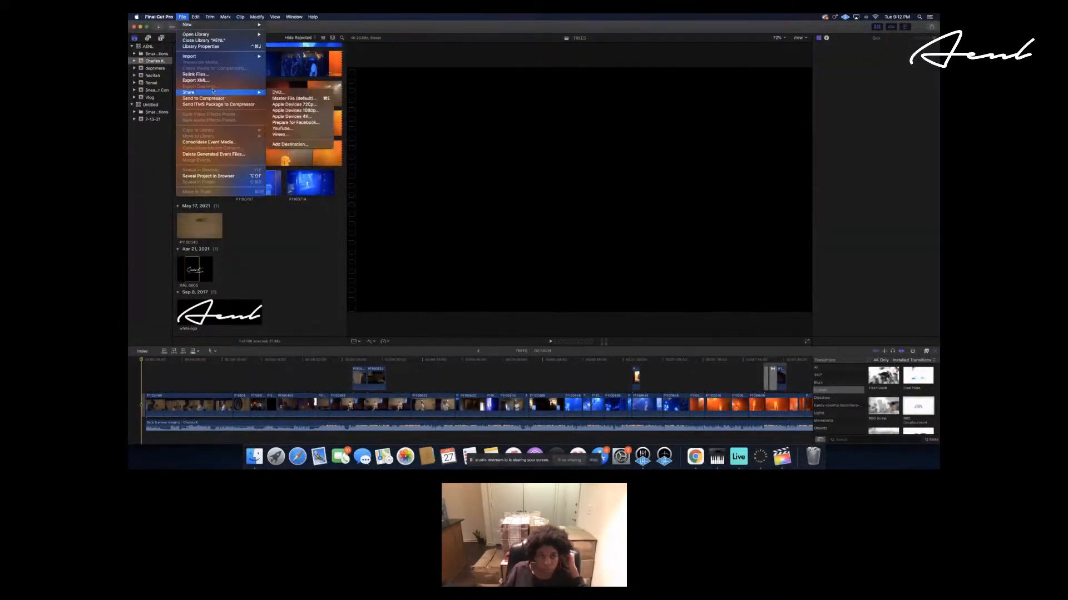
pyautogui.click(413, 37)
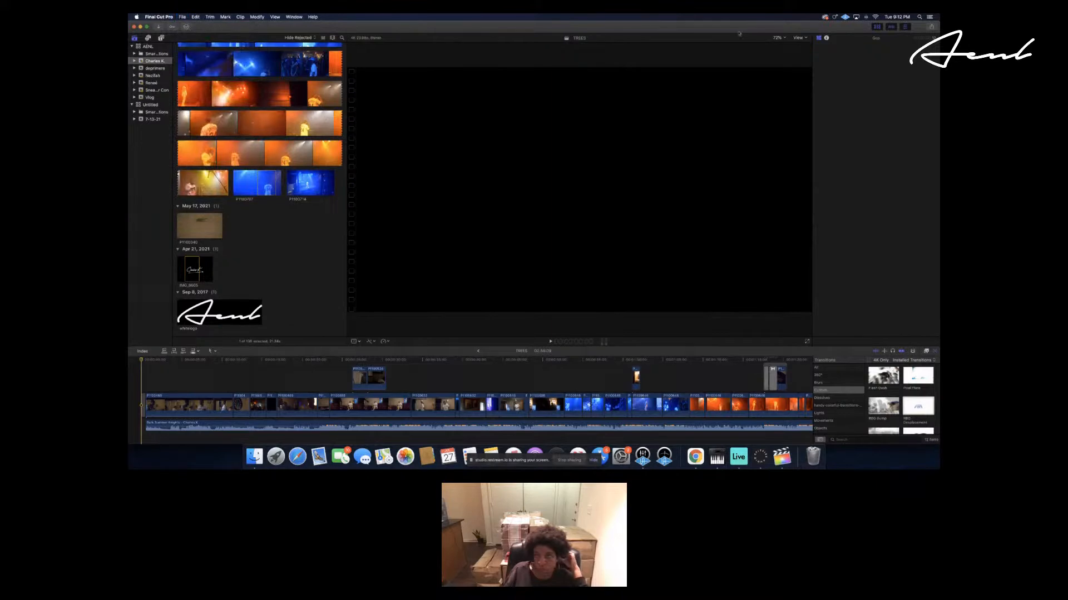
pyautogui.click(933, 28)
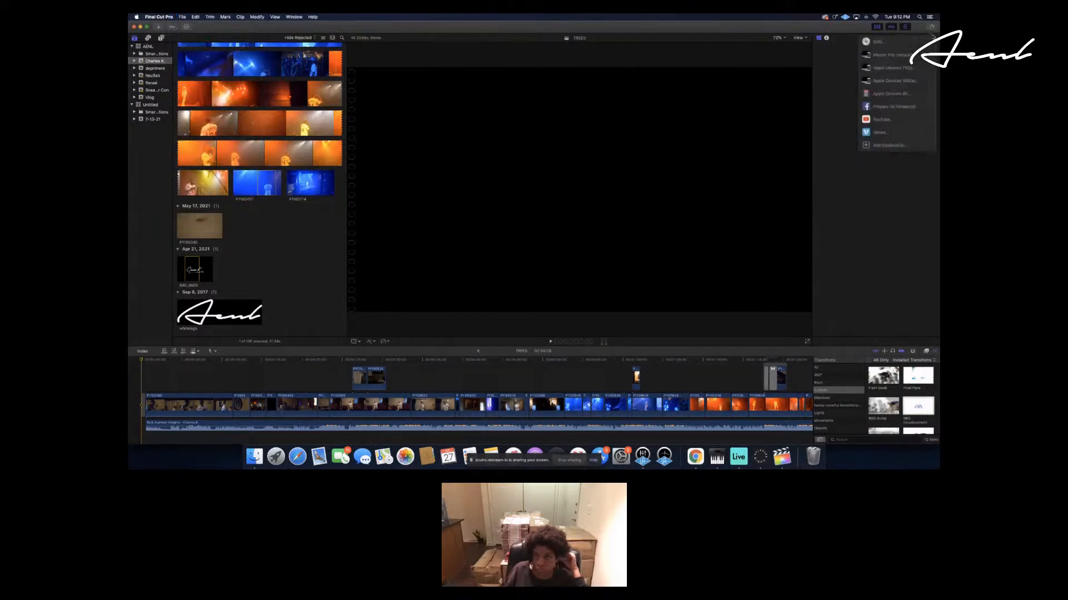
pyautogui.click(892, 93)
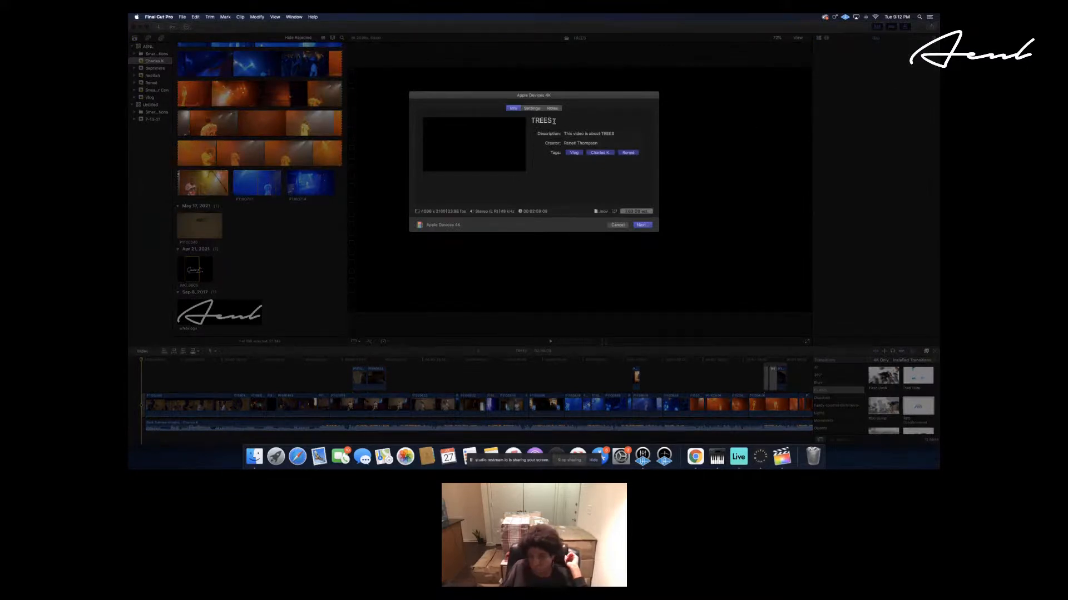
pyautogui.click(534, 111)
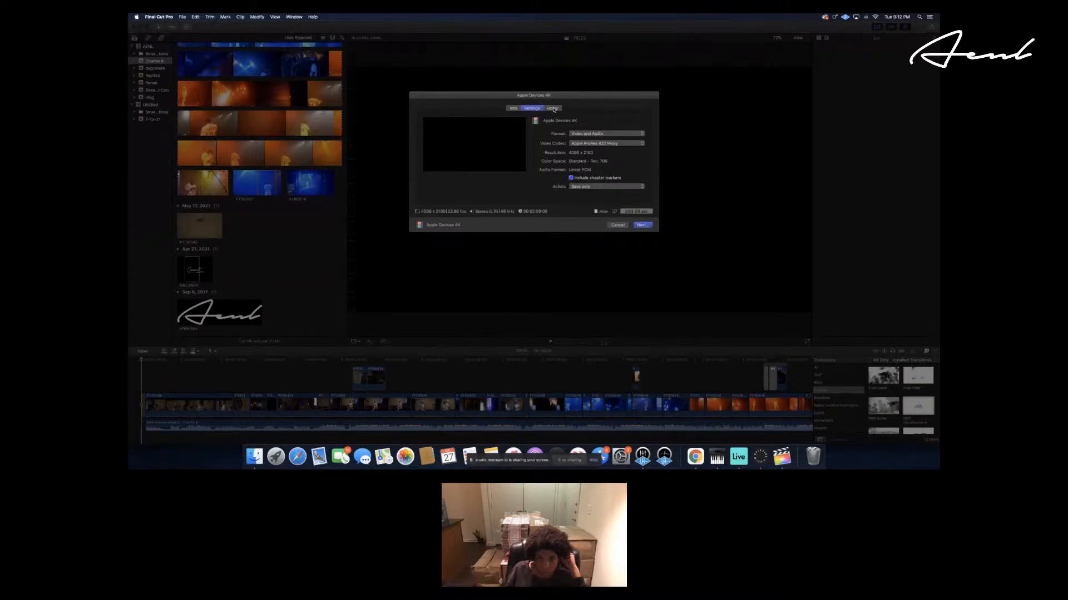
pyautogui.click(553, 110)
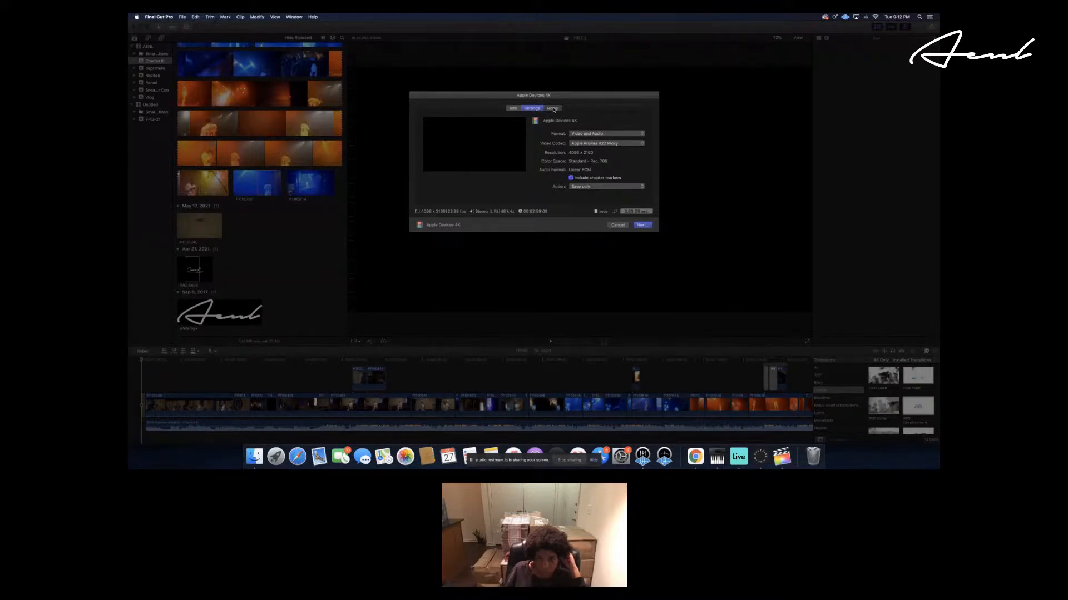
pyautogui.click(513, 109)
pyautogui.click(613, 225)
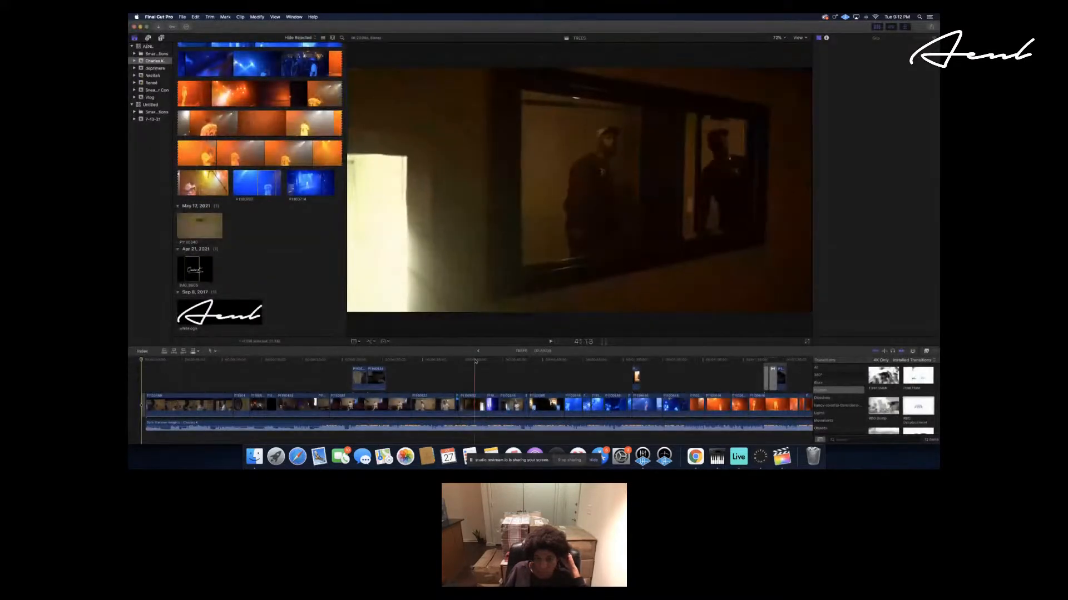
# Select the mirror clip at 41:13 in the timeline and show its file information.
pyautogui.click(474, 413)
pyautogui.click(472, 400)
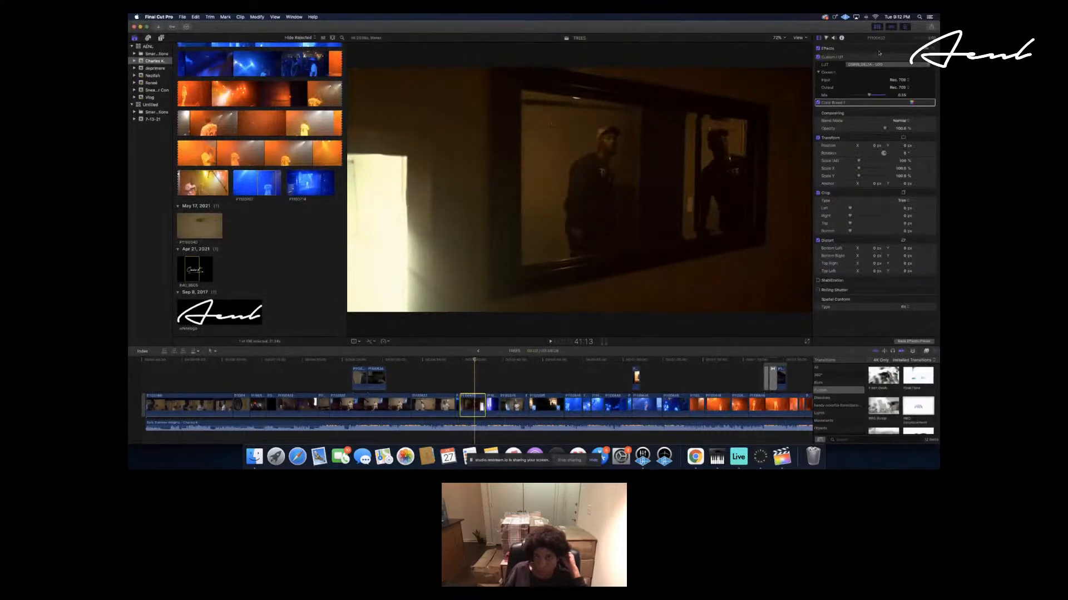
pyautogui.click(842, 38)
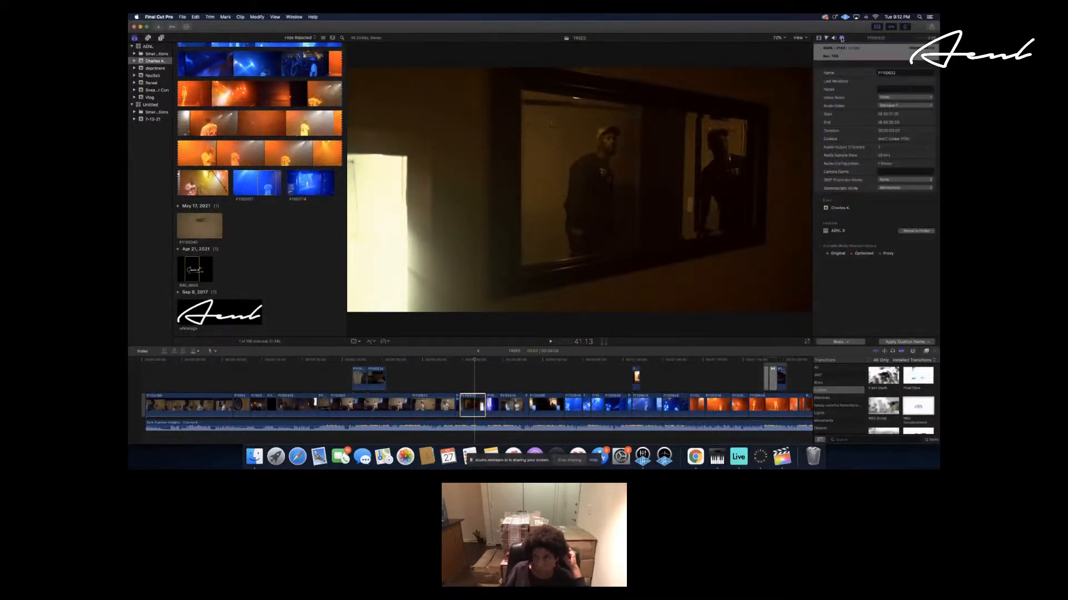
# Start an Apple Devices 4K export of TREES, review its format and codec settings and continue to the save location.
pyautogui.click(931, 27)
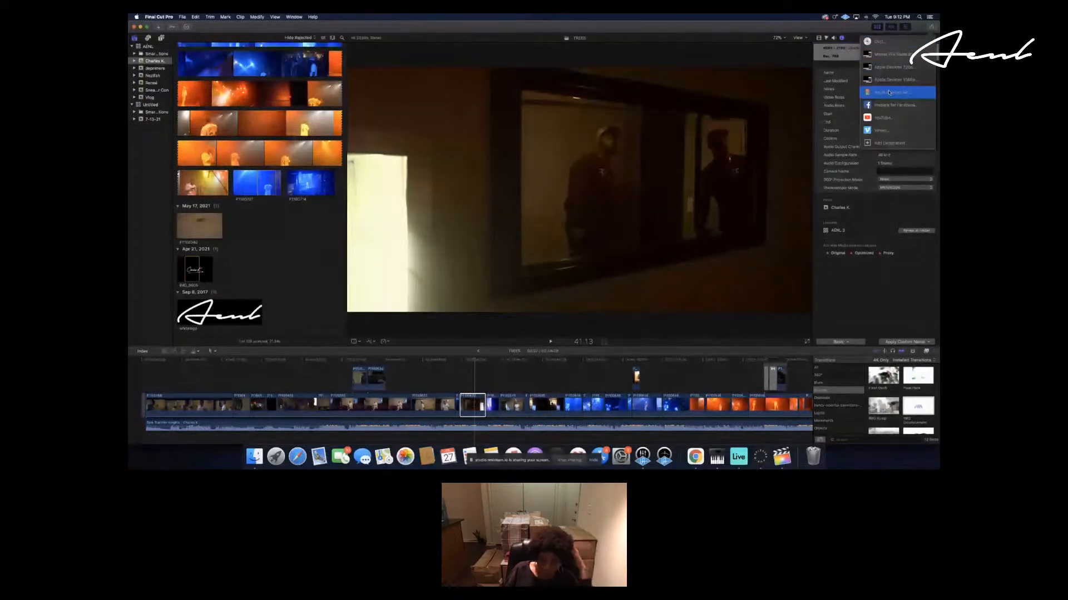
pyautogui.click(890, 93)
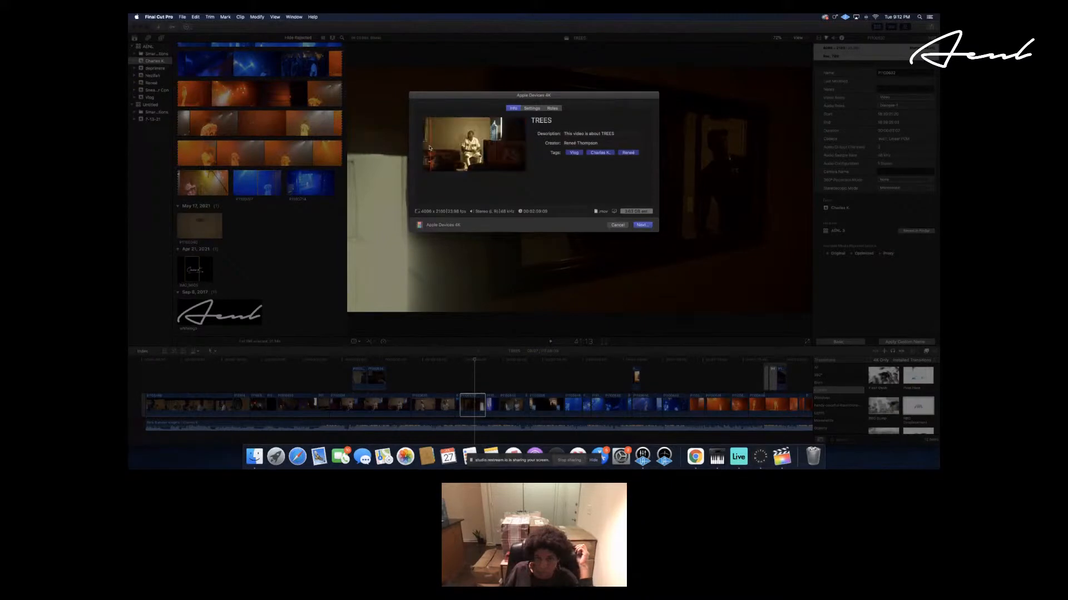
pyautogui.click(531, 108)
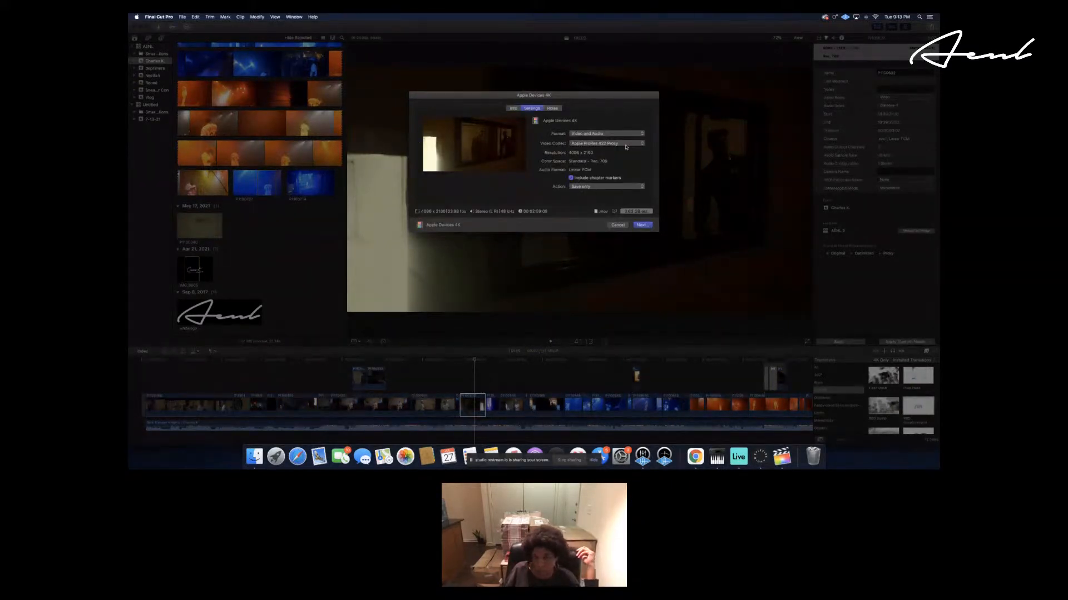
pyautogui.click(643, 225)
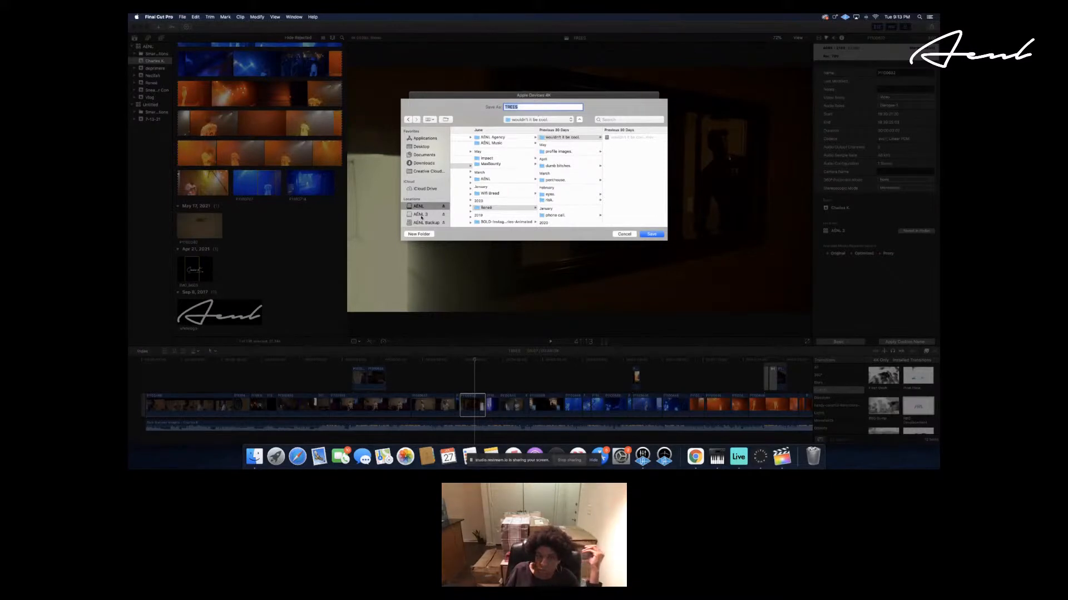
# Set the save location to the client's content folder under AÉNL > Clients and check its footage subfolder.
pyautogui.hscroll(-3, 488, 180)
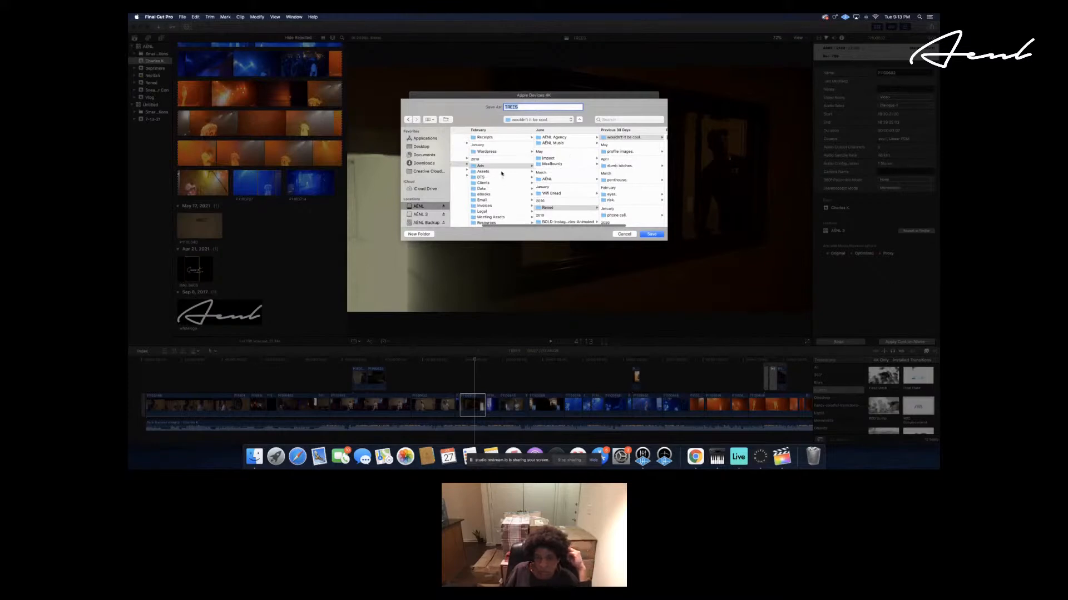
pyautogui.scroll(-1, 499, 176)
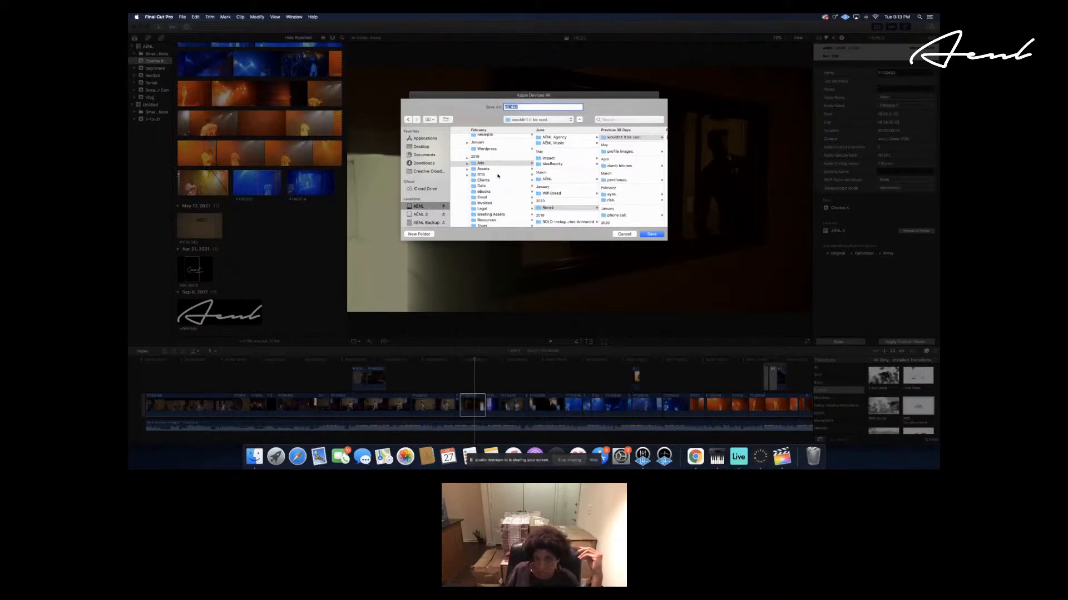
pyautogui.hscroll(-5, 496, 176)
pyautogui.click(491, 159)
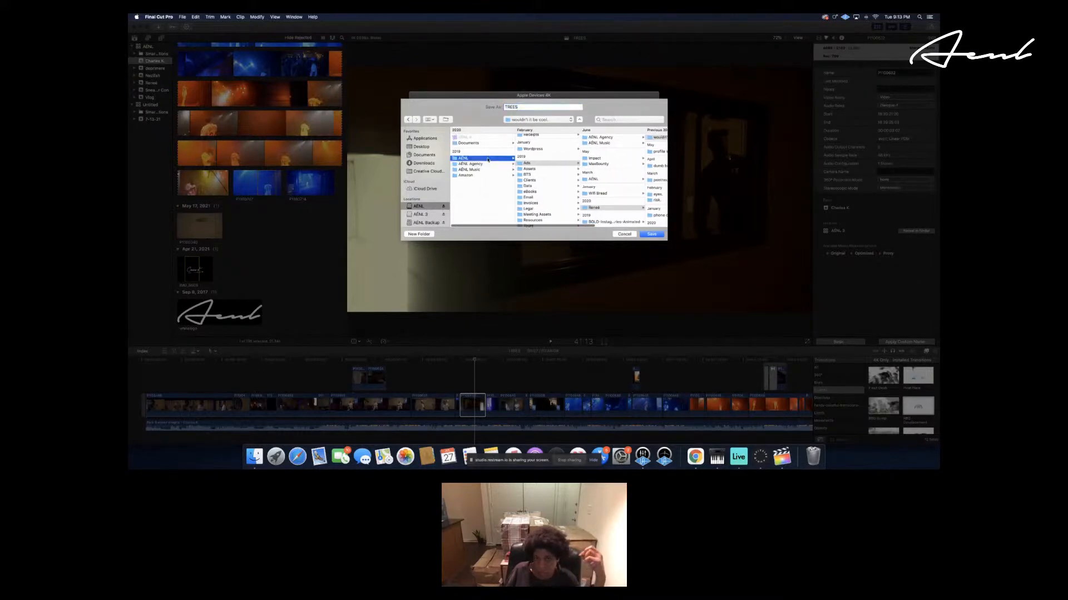
pyautogui.click(535, 155)
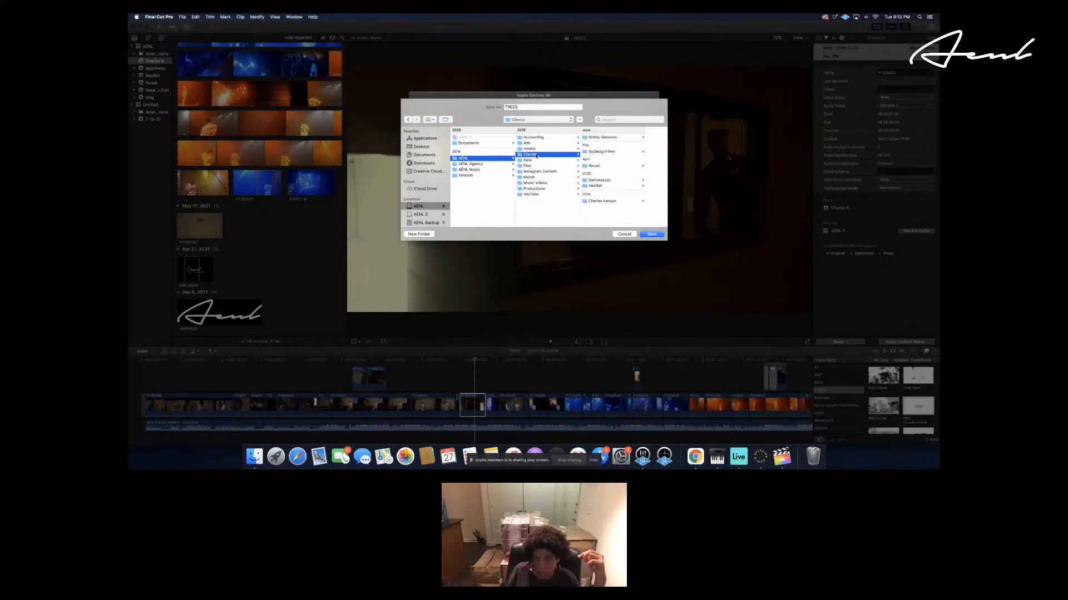
pyautogui.click(623, 202)
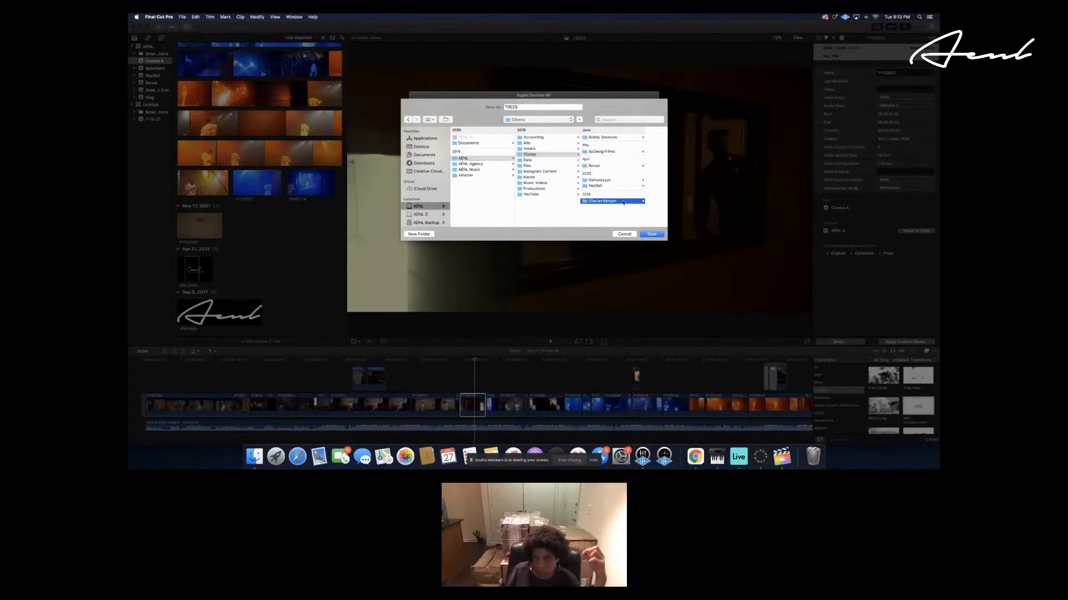
pyautogui.scroll(-3, 622, 203)
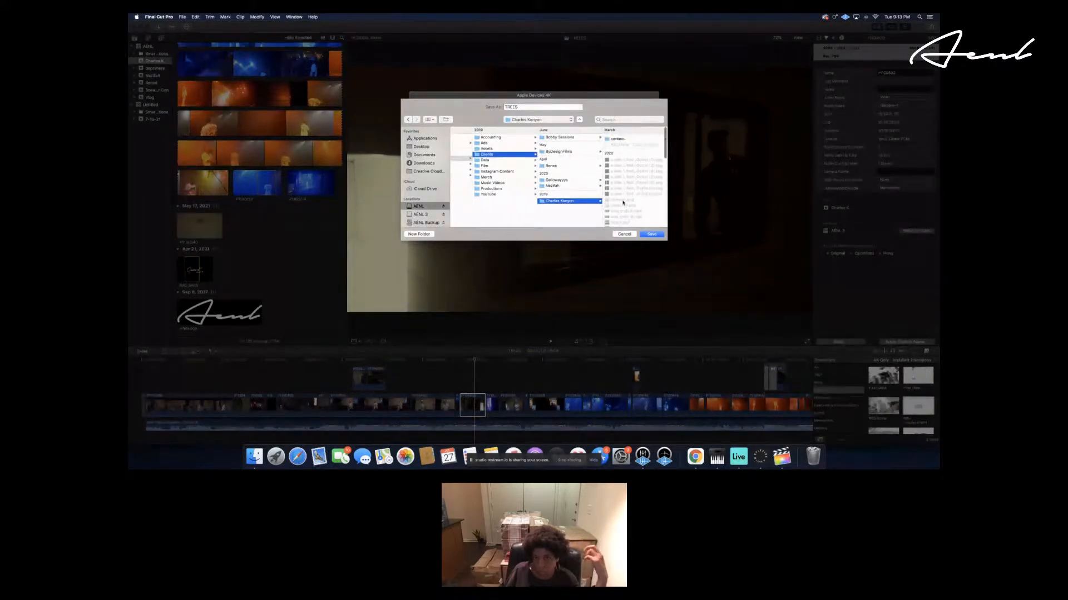
pyautogui.scroll(5, 622, 203)
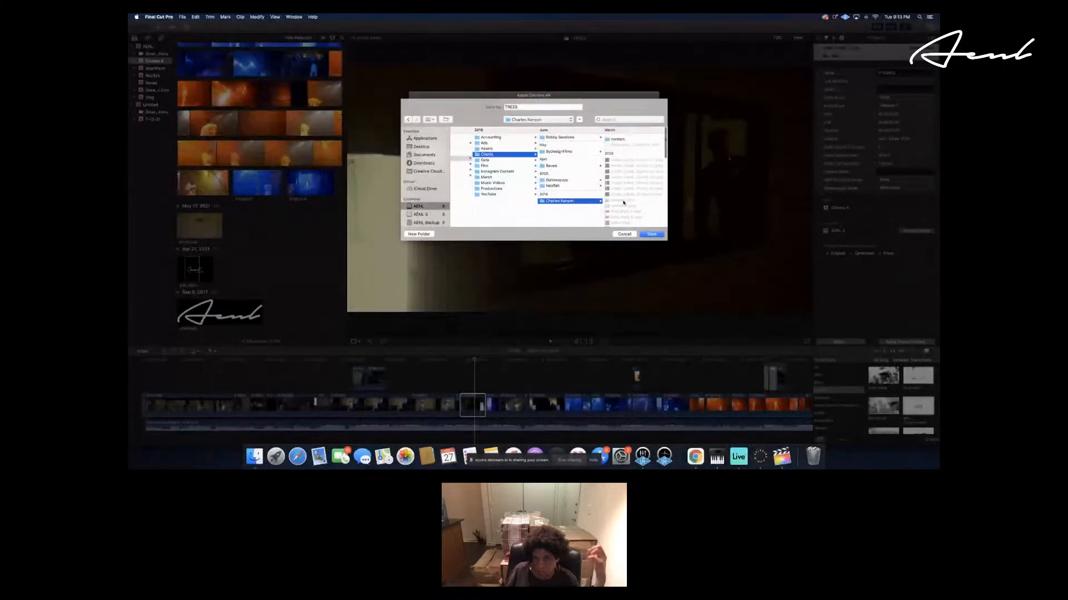
pyautogui.click(629, 138)
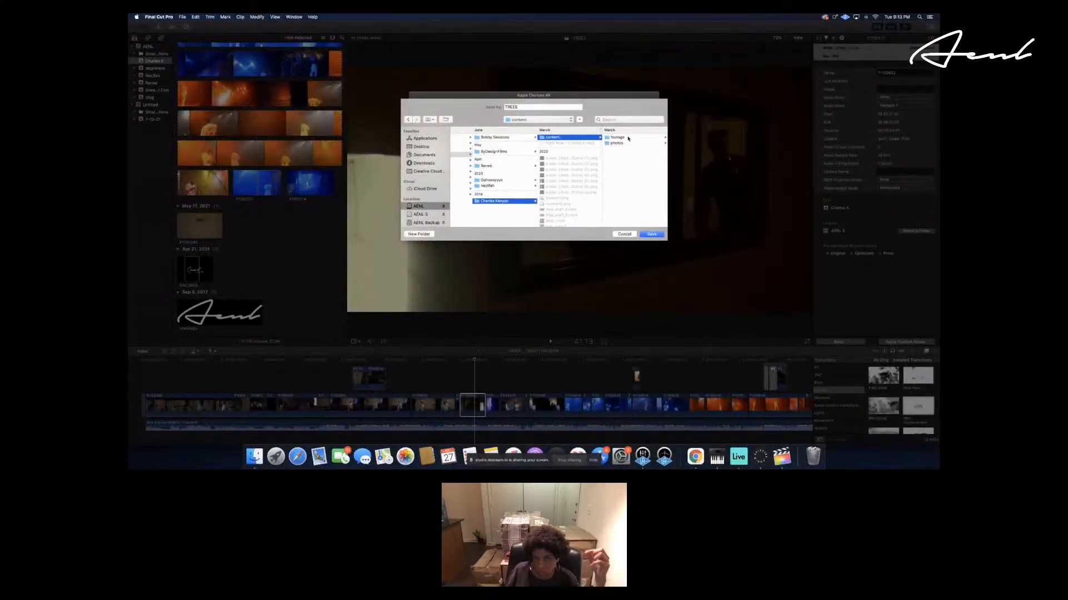
pyautogui.click(628, 138)
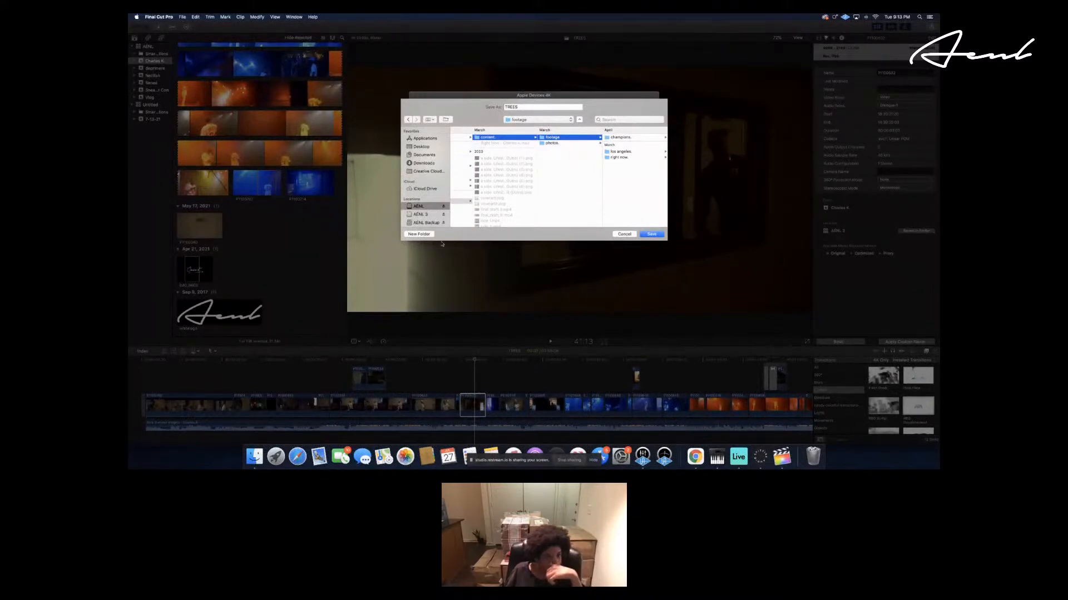
# Create a new folder named promos inside the client's content folder.
pyautogui.click(498, 138)
pyautogui.click(419, 234)
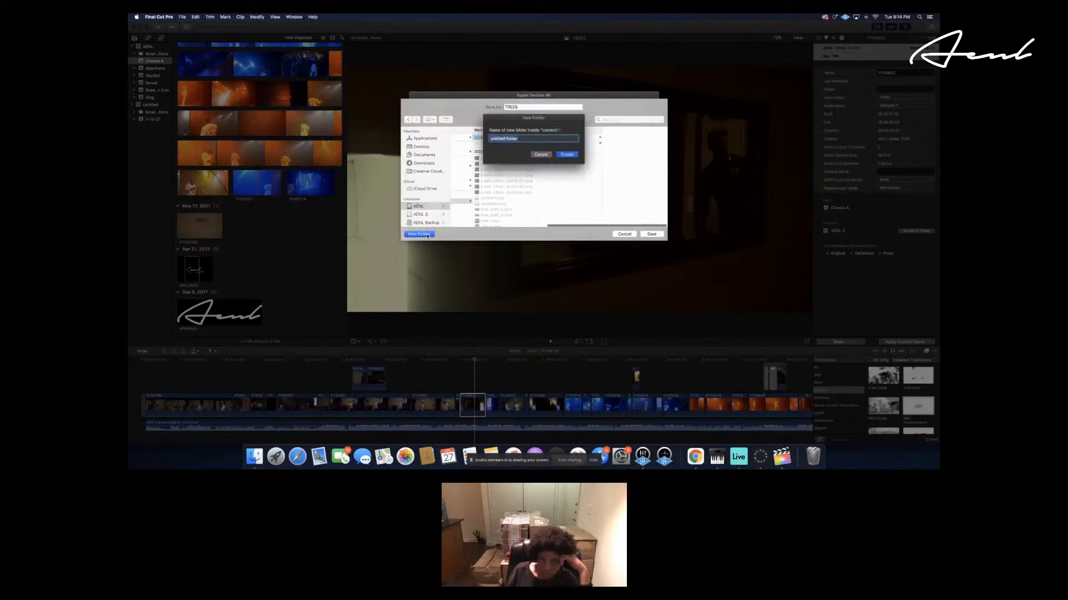
pyautogui.write('promos')
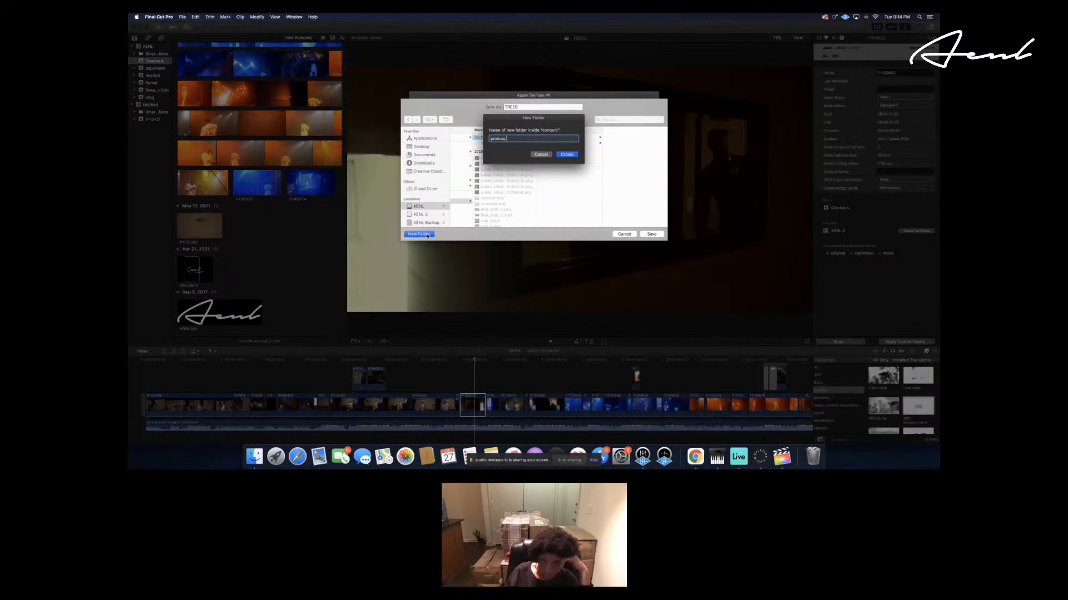
pyautogui.press('Return')
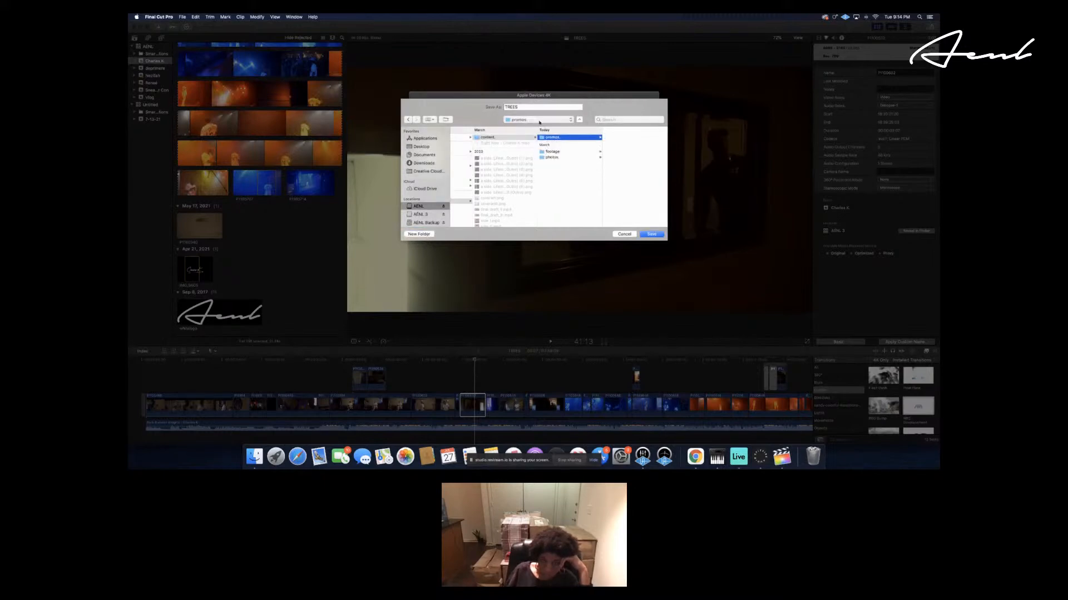
# Name the export TREES_extendedpromo and save it in the promos folder.
pyautogui.click(526, 107)
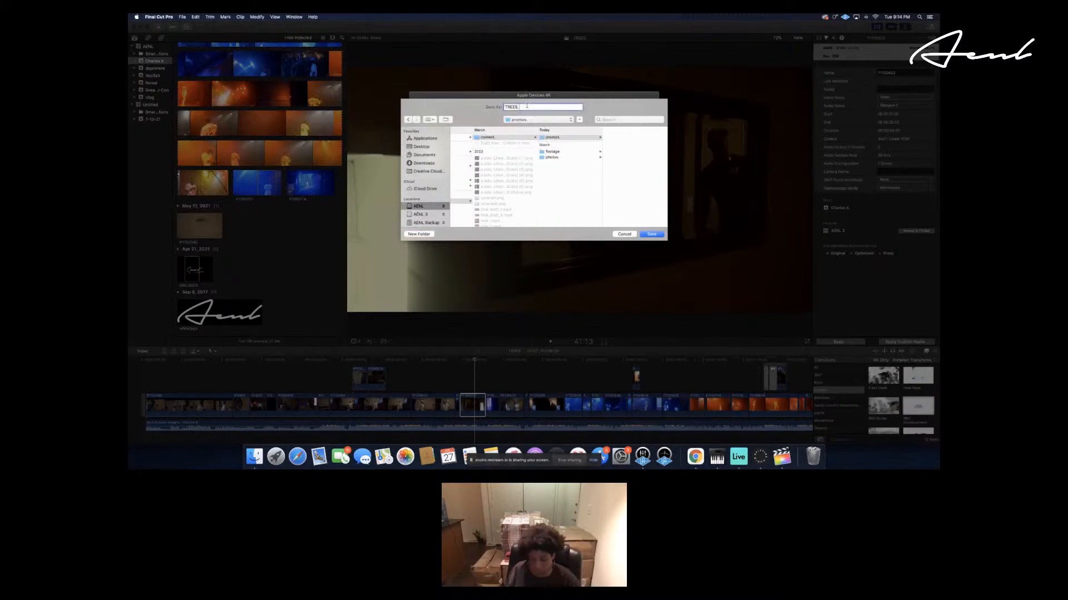
pyautogui.write('_extended')
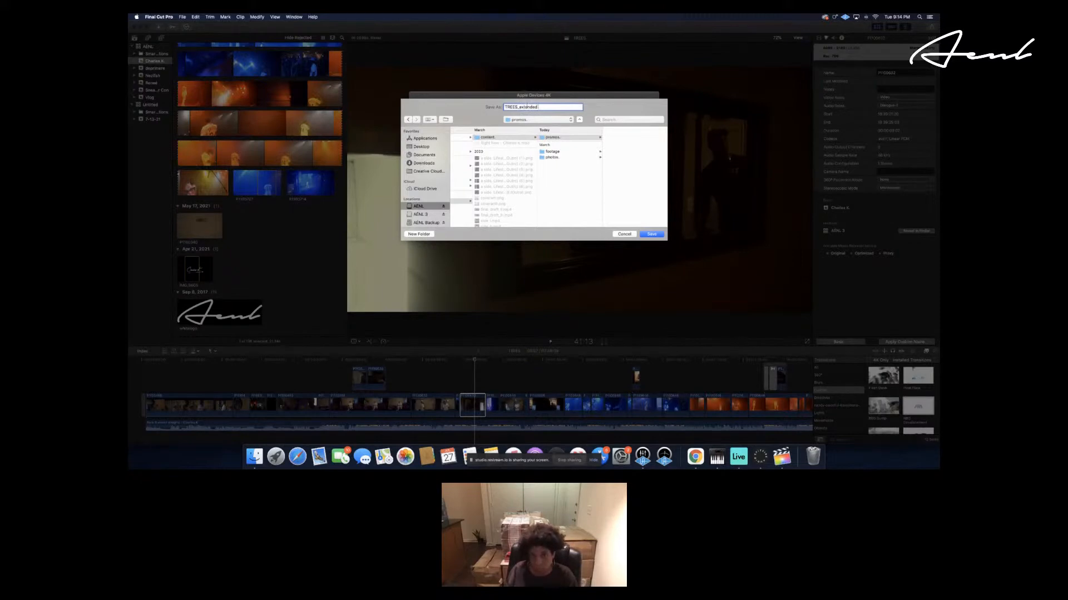
pyautogui.write('promo')
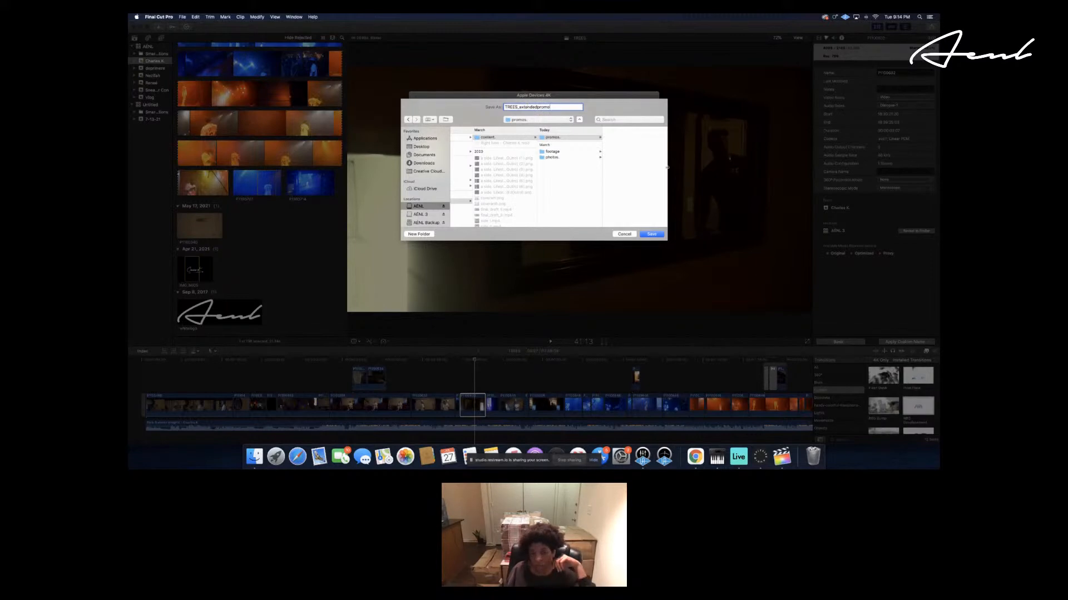
pyautogui.click(650, 234)
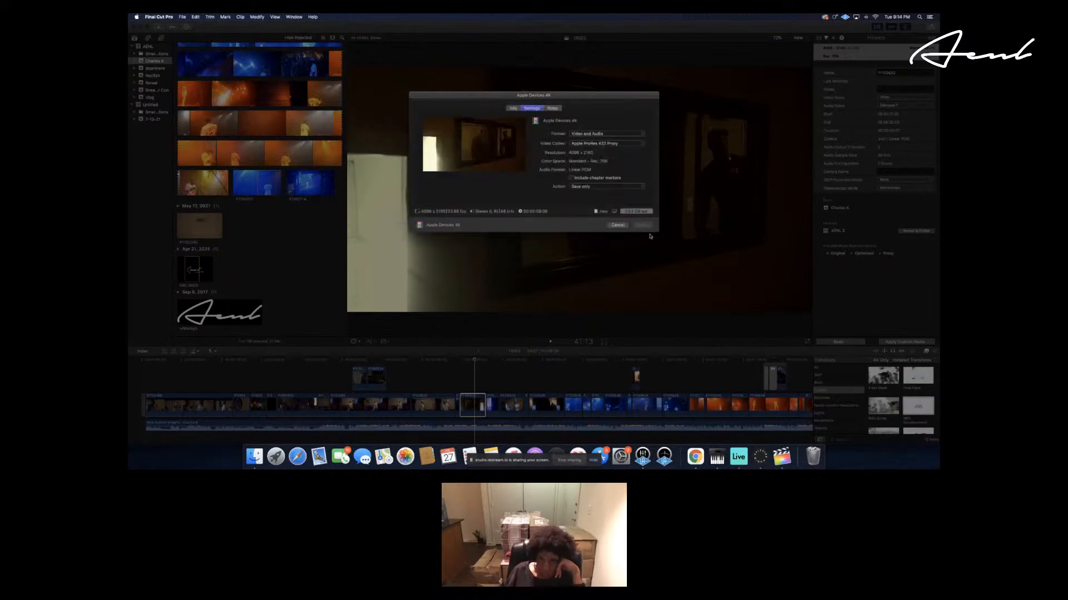